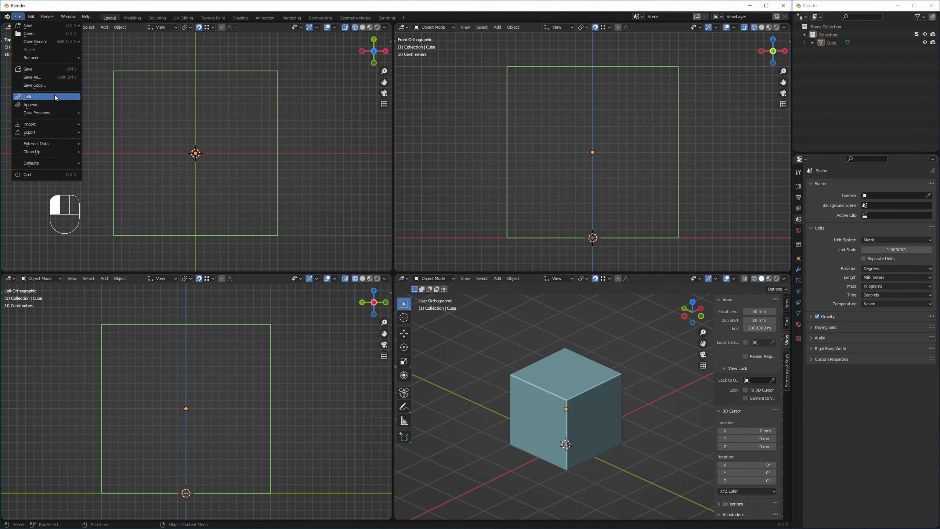
Step: Open the add-on preferences, filter the add-ons by "dxf" to check the AutoCAD DXF import add-on, and close the preferences
{"action": "left_click", "coordinate": [103, 82]}
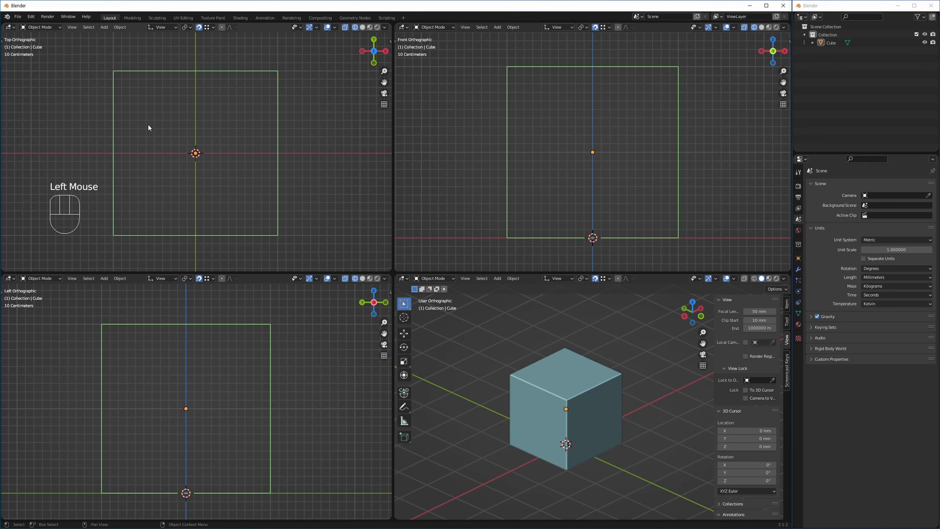
{"action": "key", "text": "ctrl+comma"}
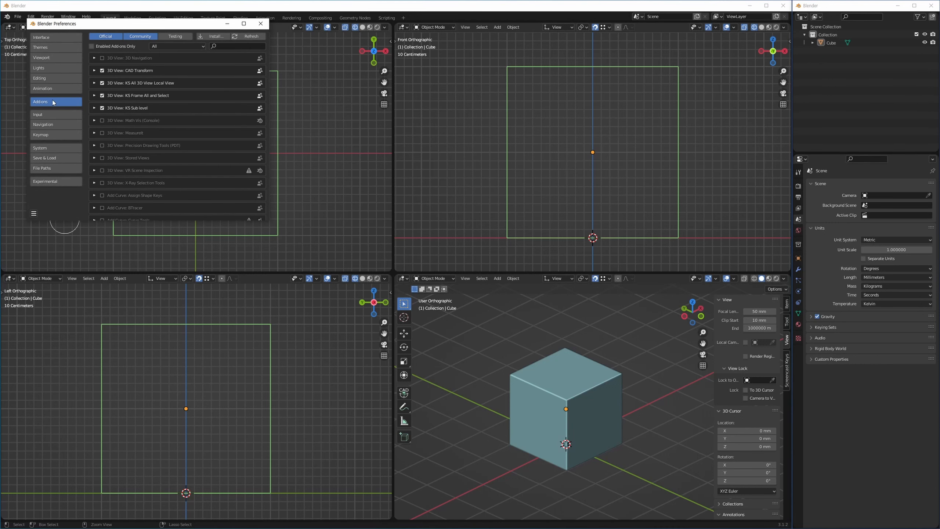
{"action": "left_click", "coordinate": [233, 49]}
{"action": "type", "text": "dxf"}
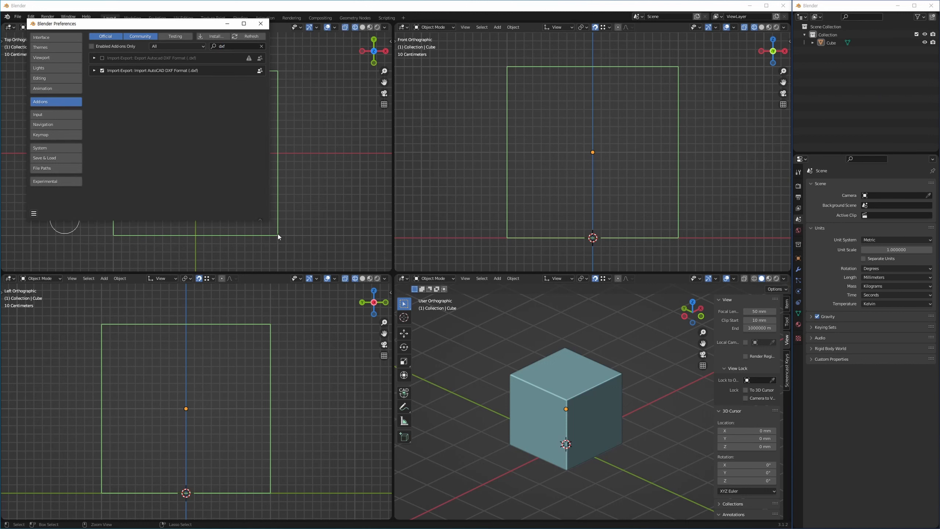
{"action": "left_click_drag", "start_coordinate": [269, 221], "coordinate": [371, 357]}
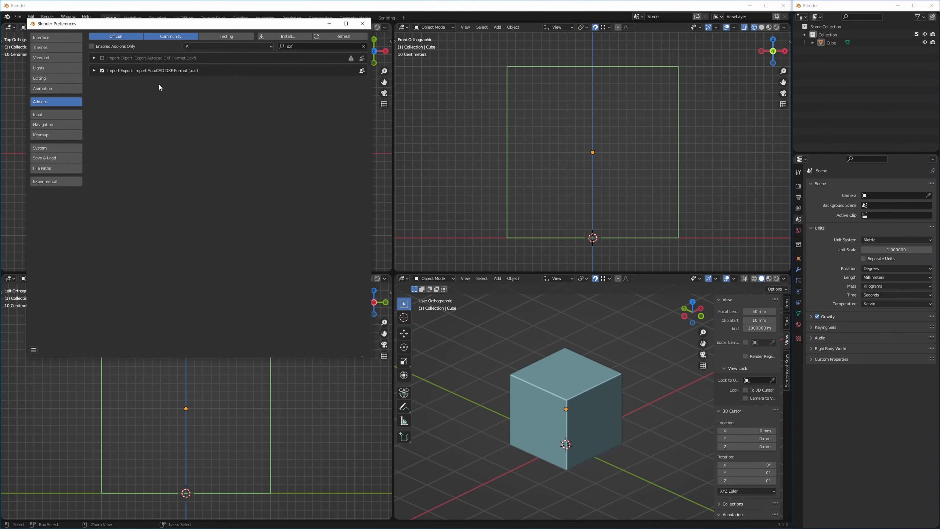
{"action": "left_click_drag", "start_coordinate": [145, 29], "coordinate": [399, 166]}
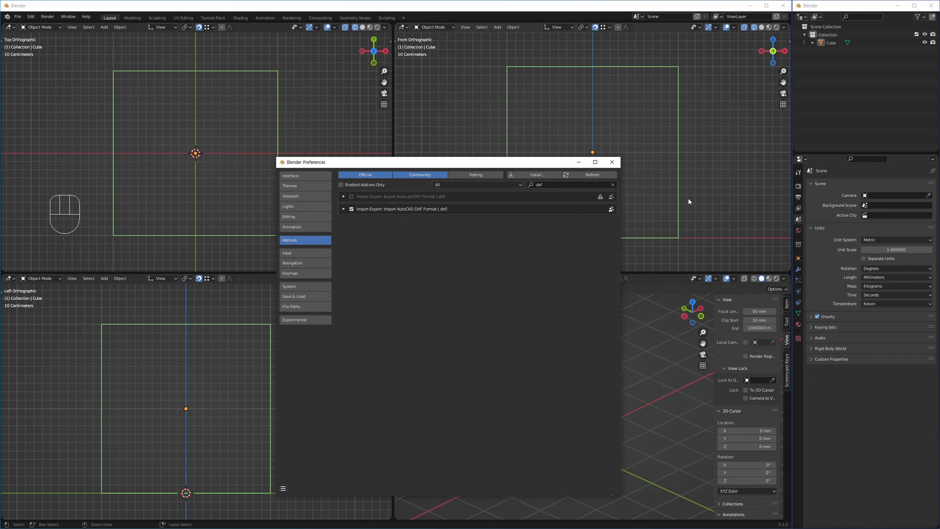
{"action": "left_click", "coordinate": [441, 221]}
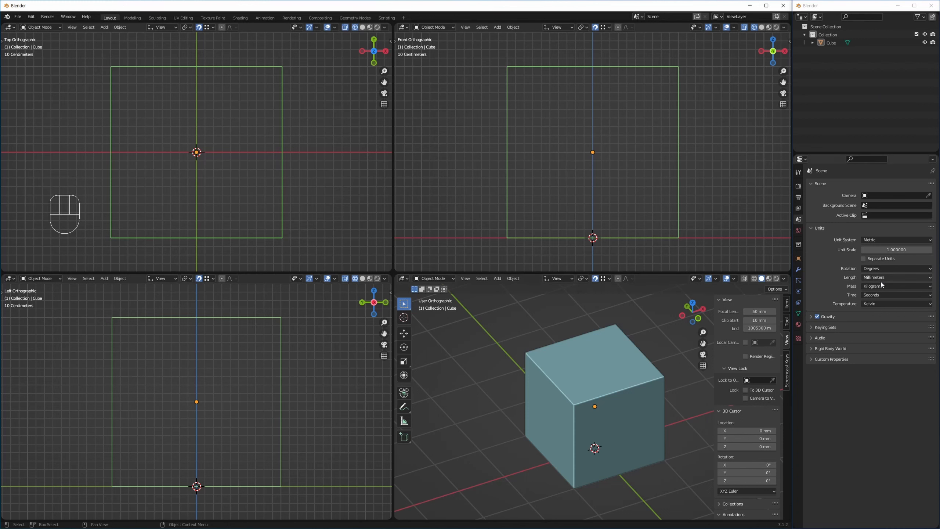
{"action": "middle_click_drag", "start_coordinate": [592, 393], "coordinate": [539, 401]}
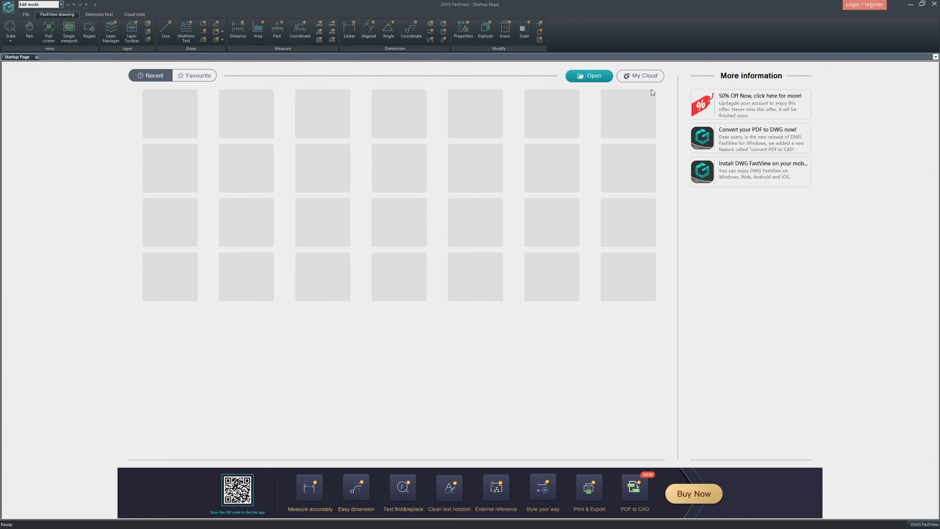
Step: Switch to DWG FastView and open the drawing Floor-Burst.dwg
{"action": "left_click", "coordinate": [590, 77]}
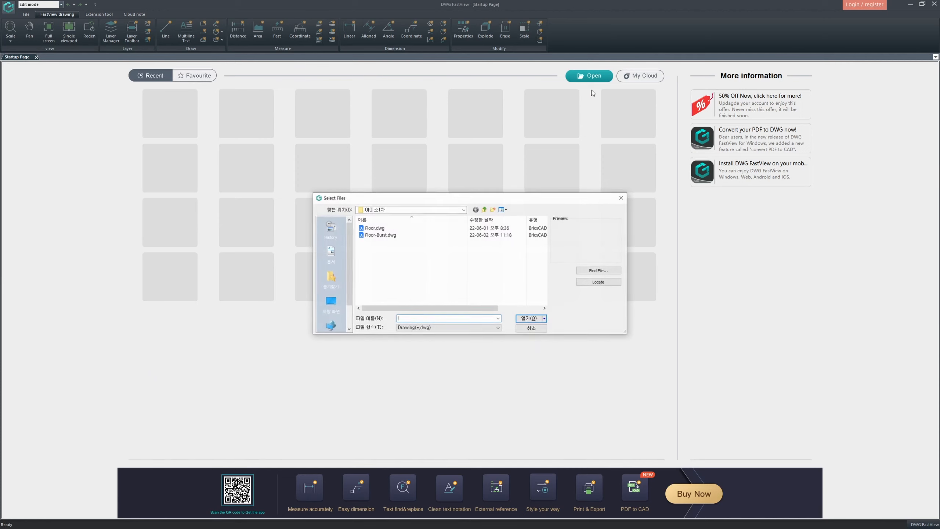
{"action": "double_click", "coordinate": [384, 235]}
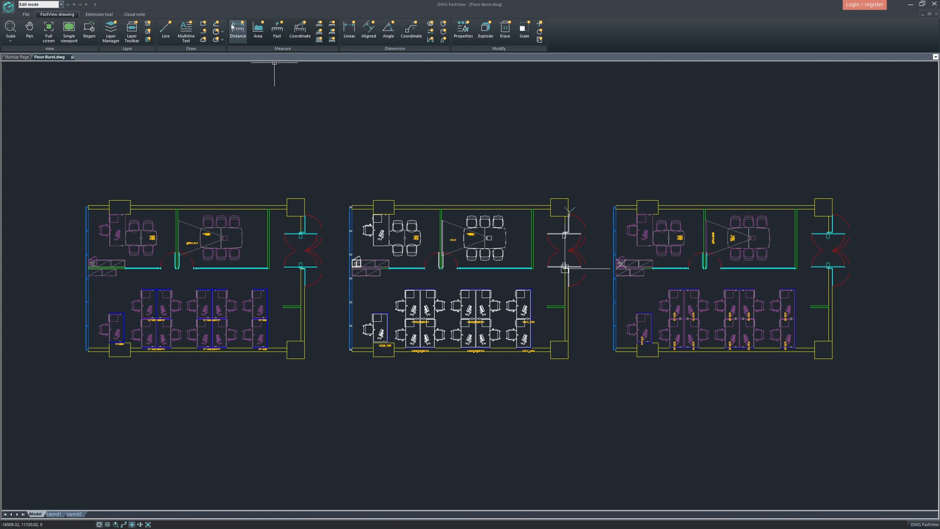
Step: Try to measure a distance in the floor plan drawing and dismiss the login request
{"action": "left_click", "coordinate": [239, 32]}
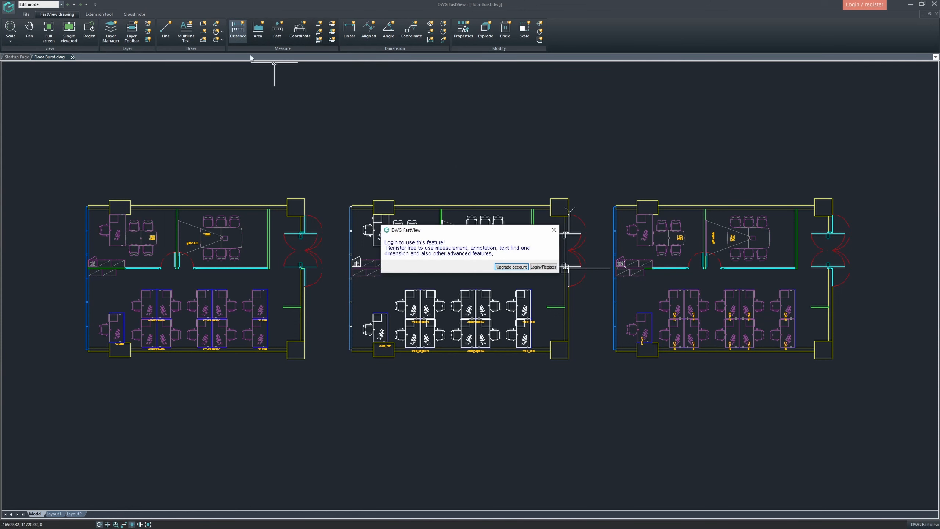
{"action": "left_click", "coordinate": [553, 229]}
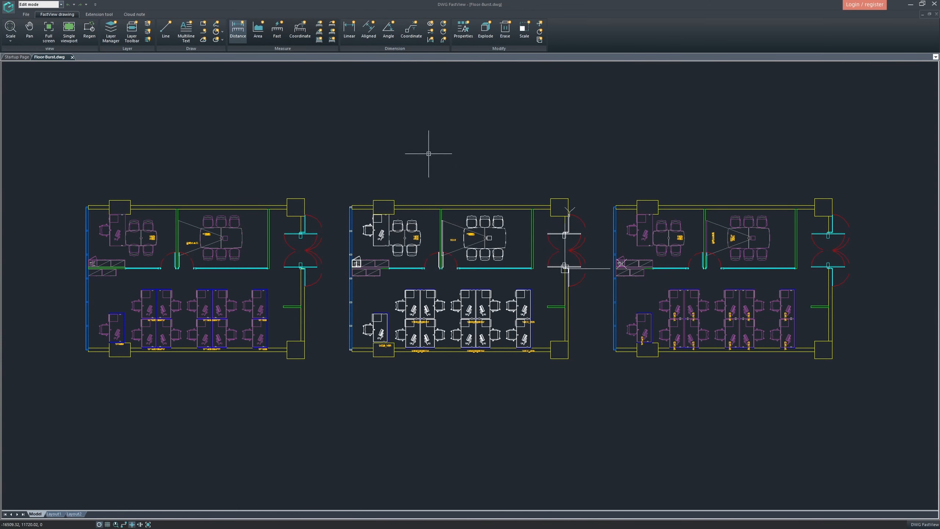
{"action": "left_click", "coordinate": [393, 176]}
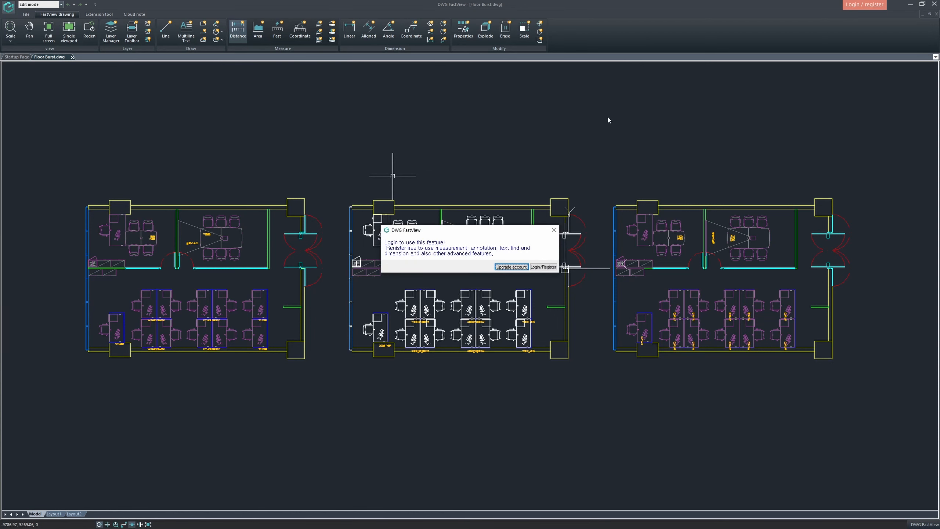
{"action": "key", "text": "Escape"}
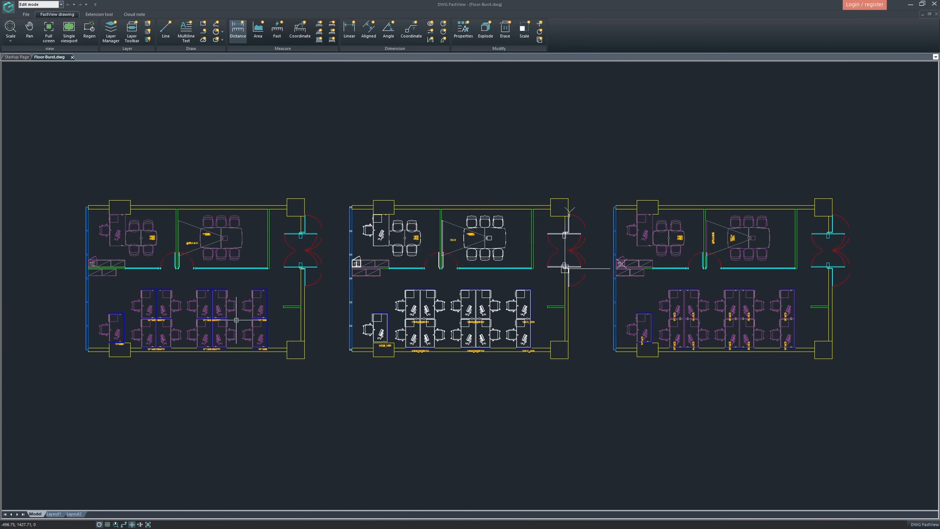
Step: Look over the three floor plans side by side, select the whole leftmost plan, and clear the selection
{"action": "middle_click_drag", "start_coordinate": [400, 308], "coordinate": [408, 314]}
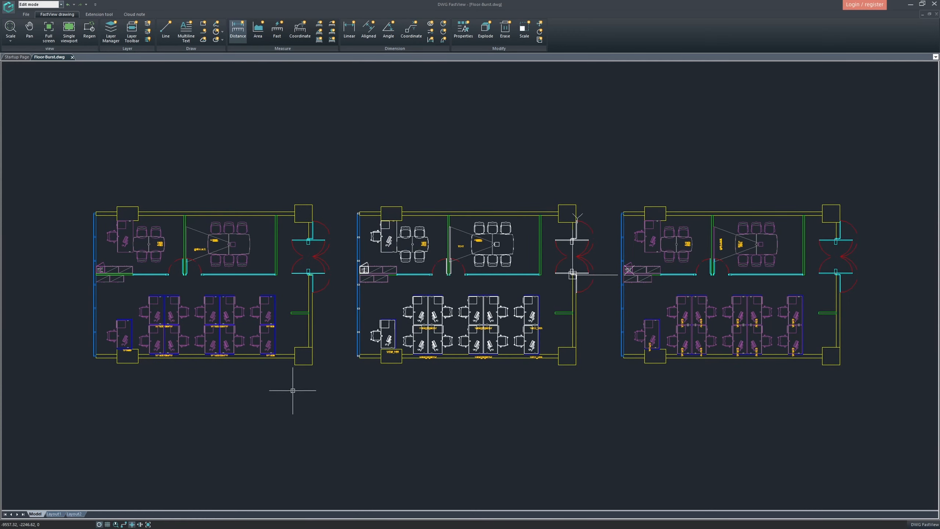
{"action": "middle_click_drag", "start_coordinate": [430, 193], "coordinate": [540, 177]}
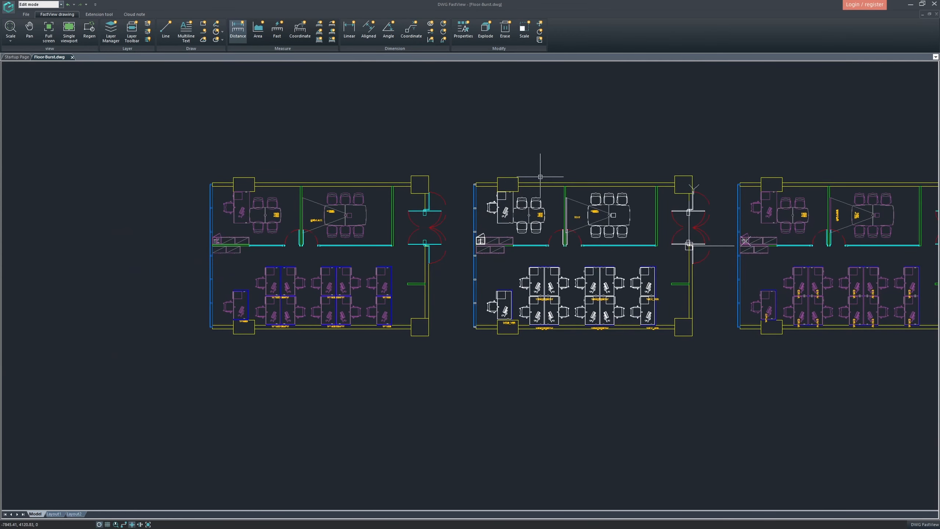
{"action": "middle_click_drag", "start_coordinate": [635, 194], "coordinate": [423, 214]}
{"action": "scroll", "coordinate": [352, 265], "scroll_direction": "down", "scroll_amount": 1}
{"action": "middle_click_drag", "start_coordinate": [349, 268], "coordinate": [371, 272]}
{"action": "mouse_move", "coordinate": [310, 201]}
{"action": "left_mouse_down"}
{"action": "mouse_move", "coordinate": [275, 256]}
{"action": "mouse_move", "coordinate": [115, 364]}
{"action": "left_mouse_up"}
{"action": "left_click", "coordinate": [115, 365]}
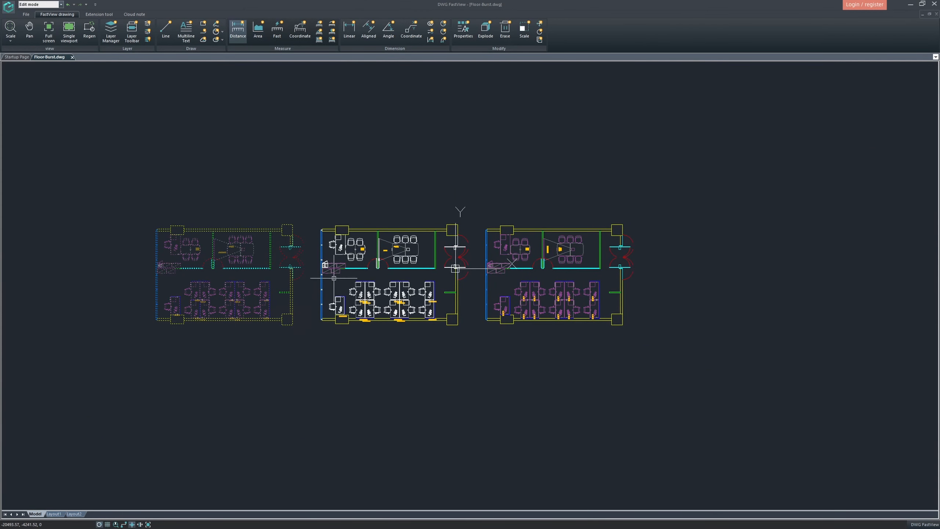
{"action": "key", "text": "Escape"}
Step: Examine the leftmost floor plan's layout, window-select the leftmost and the middle plan in turn, and clear the selection
{"action": "middle_click_drag", "start_coordinate": [296, 237], "coordinate": [385, 231]}
{"action": "scroll", "coordinate": [385, 229], "scroll_direction": "up", "scroll_amount": 1}
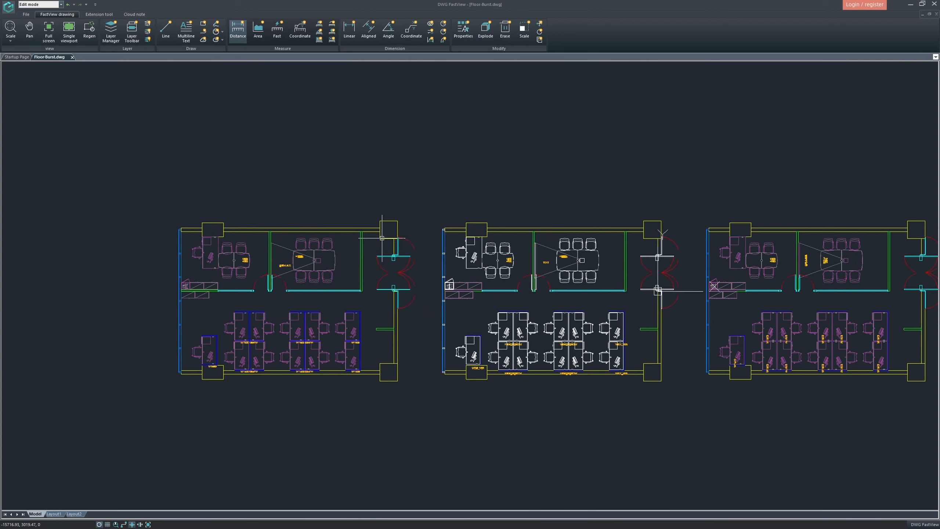
{"action": "scroll", "coordinate": [330, 296], "scroll_direction": "up", "scroll_amount": 1}
{"action": "middle_click_drag", "start_coordinate": [329, 296], "coordinate": [372, 269]}
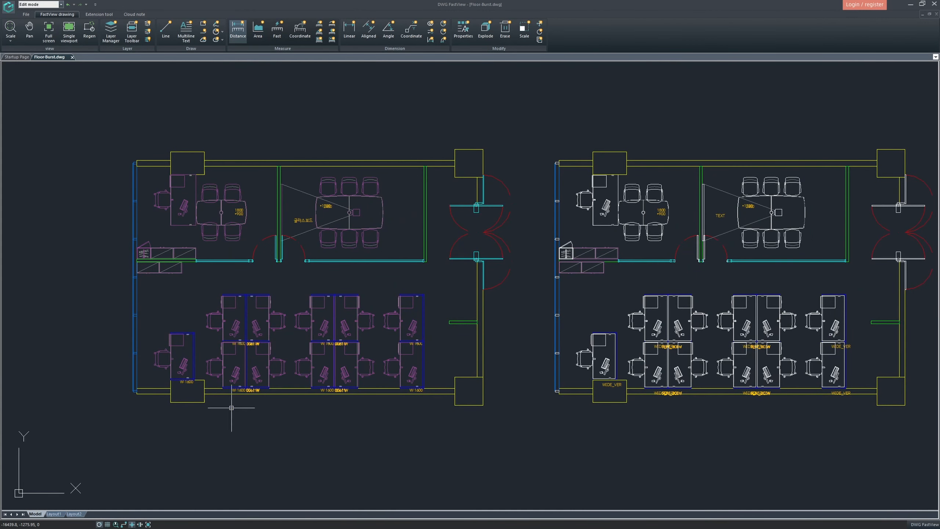
{"action": "scroll", "coordinate": [494, 174], "scroll_direction": "down", "scroll_amount": 1}
{"action": "mouse_move", "coordinate": [463, 245]}
{"action": "middle_mouse_down"}
{"action": "mouse_move", "coordinate": [417, 245]}
{"action": "mouse_move", "coordinate": [396, 256]}
{"action": "middle_mouse_up"}
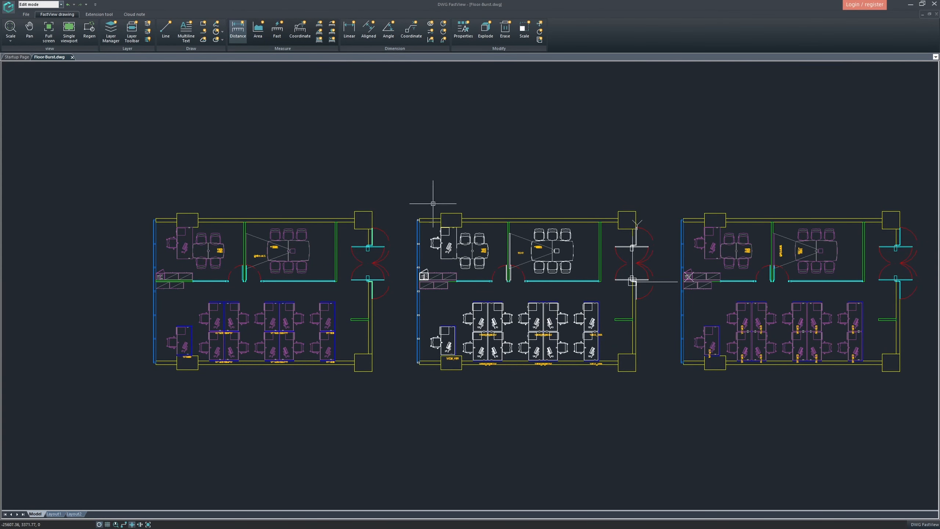
{"action": "scroll", "coordinate": [281, 304], "scroll_direction": "up", "scroll_amount": 3}
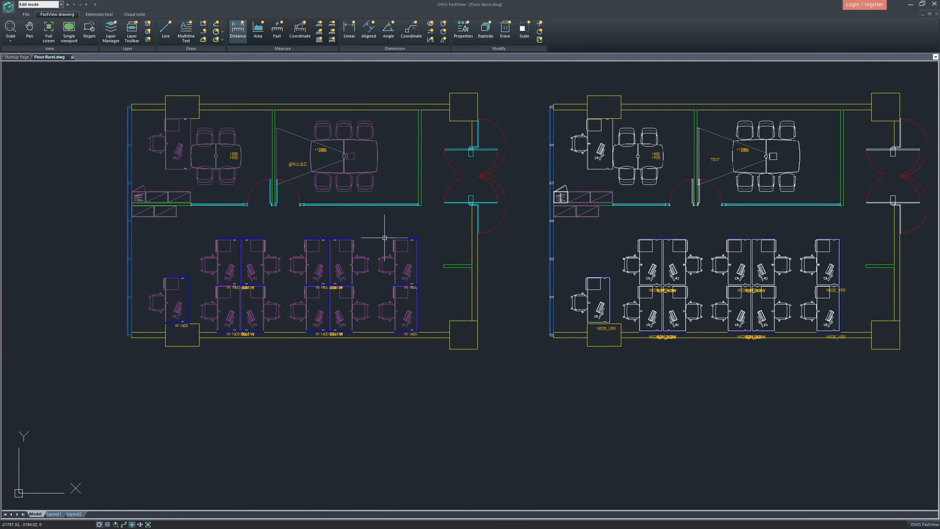
{"action": "scroll", "coordinate": [384, 237], "scroll_direction": "down", "scroll_amount": 2}
{"action": "left_click_drag", "start_coordinate": [345, 394], "coordinate": [78, 181]}
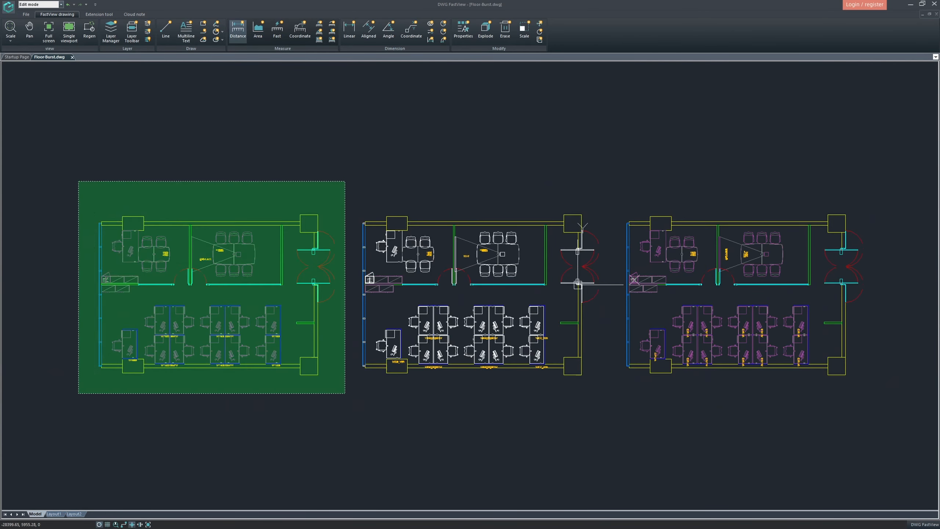
{"action": "left_click_drag", "start_coordinate": [354, 178], "coordinate": [643, 438]}
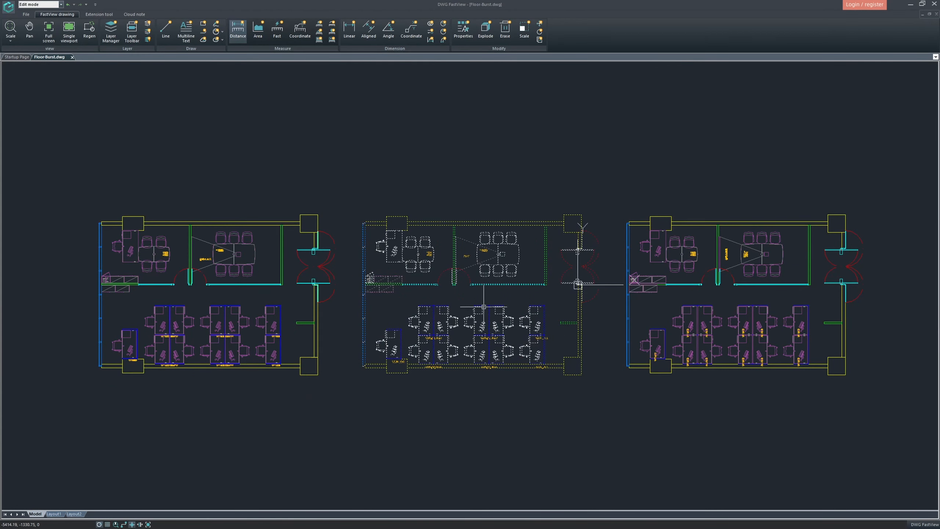
{"action": "key", "text": "Escape"}
Step: Examine the leftmost plan's 1800*900 meeting table, its chairs and the paired doors to see how their lines are grouped
{"action": "middle_click_drag", "start_coordinate": [293, 340], "coordinate": [330, 337]}
{"action": "middle_click_drag", "start_coordinate": [438, 302], "coordinate": [508, 299]}
{"action": "scroll", "coordinate": [255, 252], "scroll_direction": "up", "scroll_amount": 5}
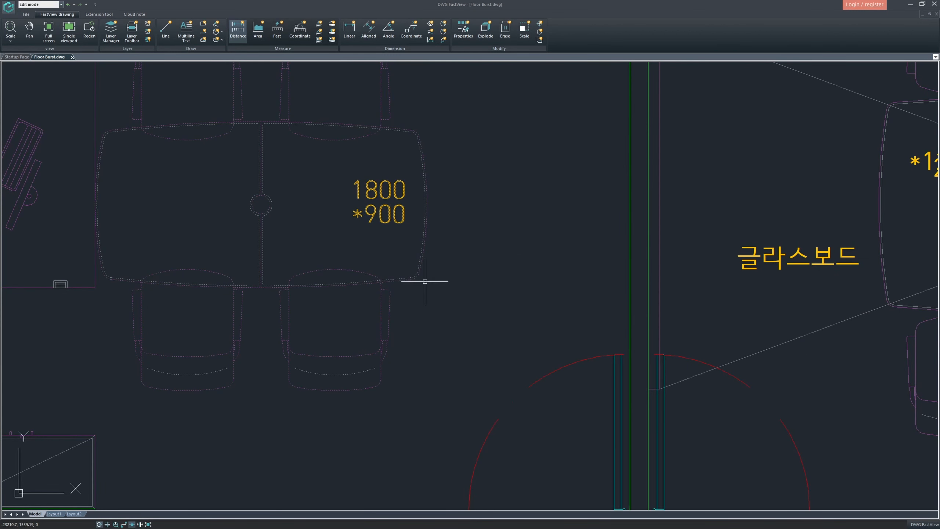
{"action": "mouse_move", "coordinate": [204, 307]}
{"action": "middle_mouse_down"}
{"action": "mouse_move", "coordinate": [262, 298]}
{"action": "mouse_move", "coordinate": [429, 305]}
{"action": "middle_mouse_up"}
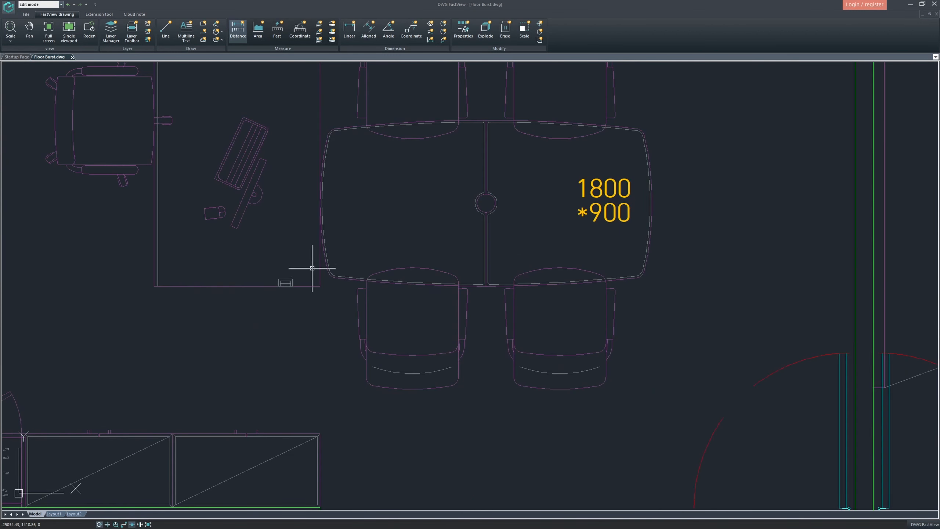
{"action": "scroll", "coordinate": [322, 334], "scroll_direction": "down", "scroll_amount": 4}
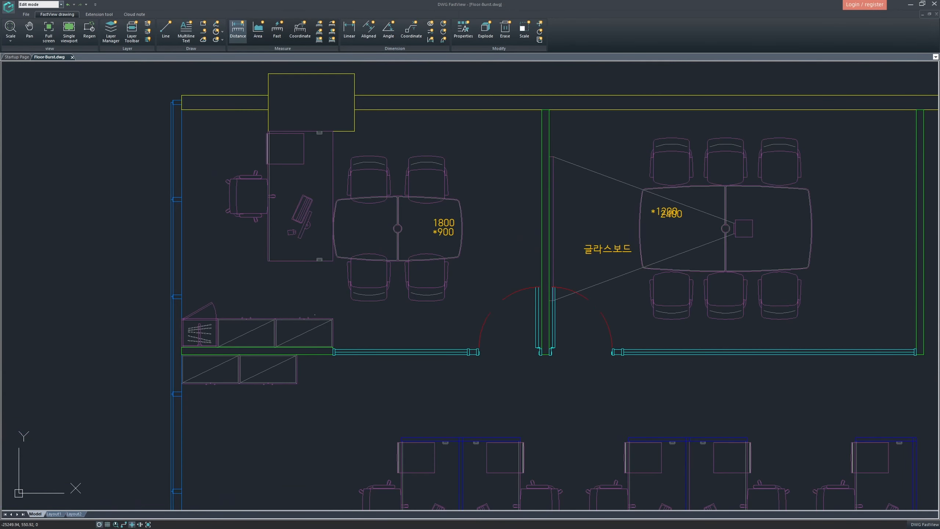
{"action": "scroll", "coordinate": [458, 319], "scroll_direction": "up", "scroll_amount": 4}
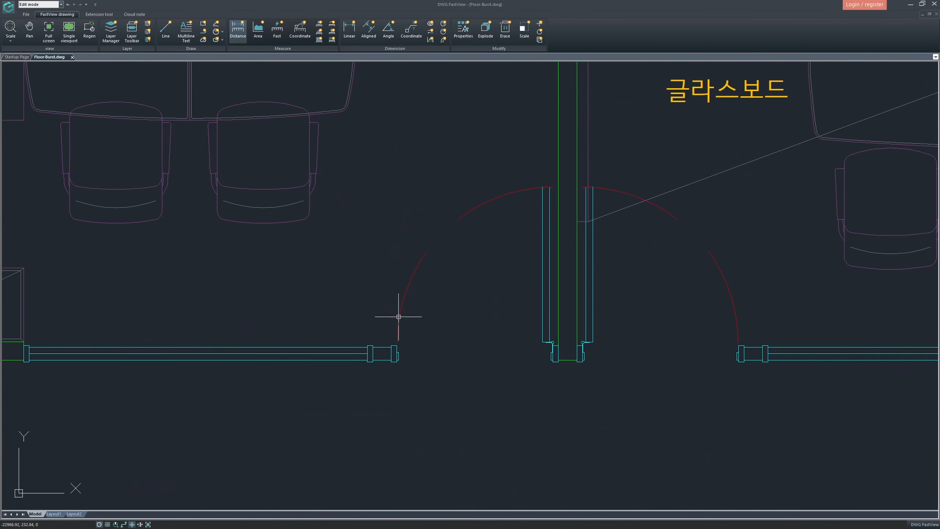
{"action": "scroll", "coordinate": [422, 321], "scroll_direction": "up", "scroll_amount": 1}
{"action": "scroll", "coordinate": [392, 352], "scroll_direction": "up", "scroll_amount": 4}
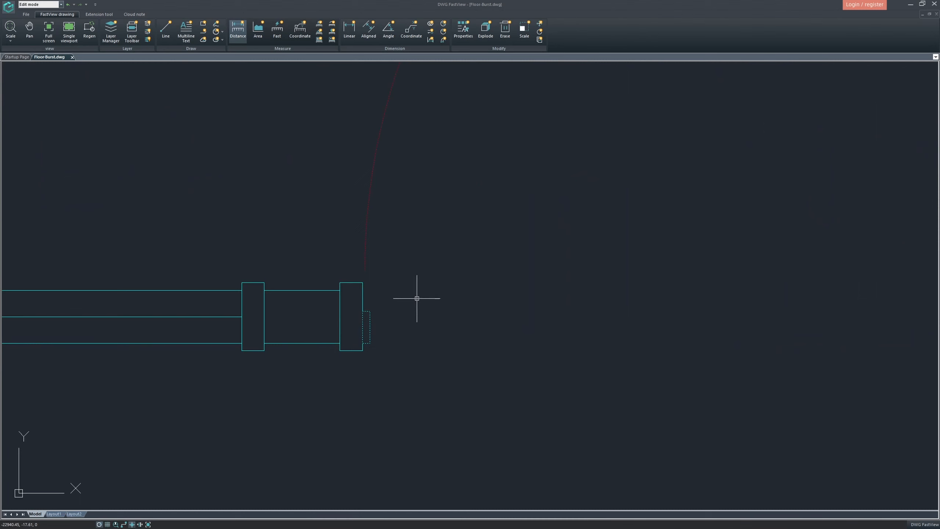
{"action": "scroll", "coordinate": [373, 353], "scroll_direction": "down", "scroll_amount": 3}
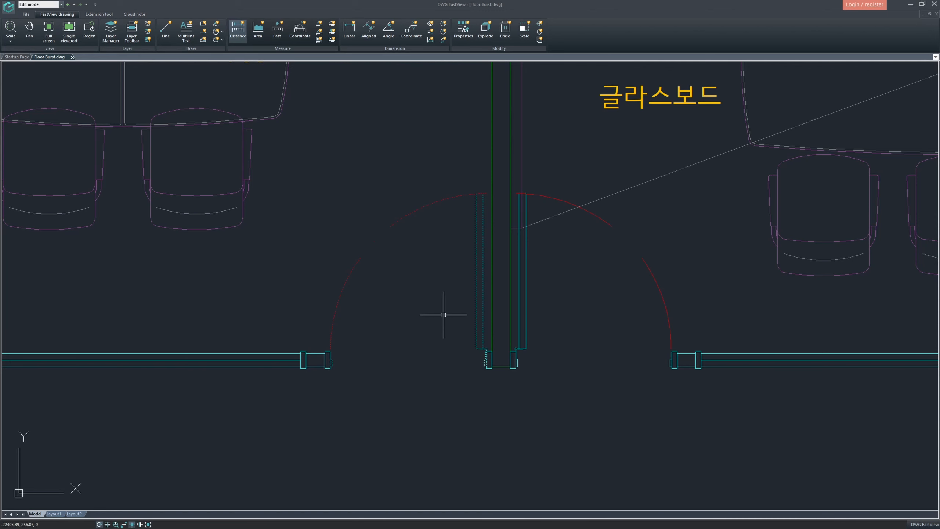
{"action": "middle_click_drag", "start_coordinate": [443, 315], "coordinate": [412, 313]}
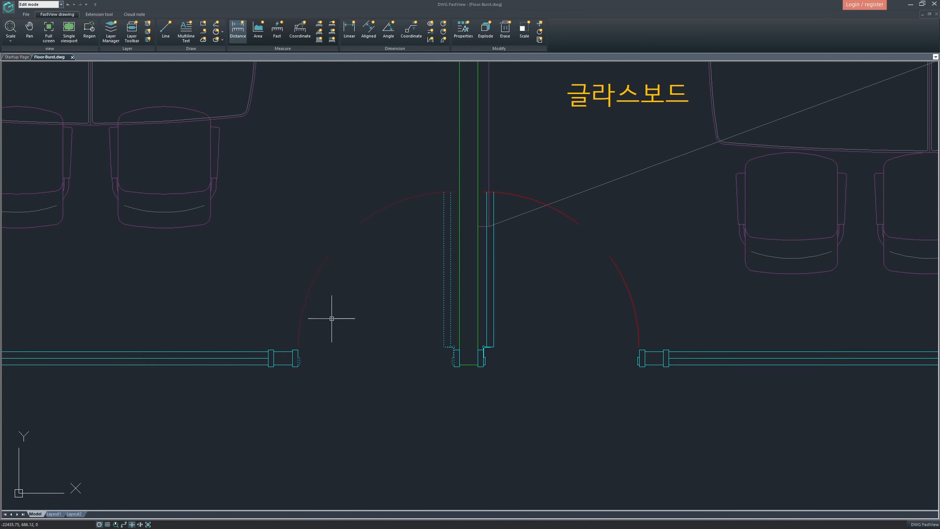
{"action": "scroll", "coordinate": [332, 319], "scroll_direction": "down", "scroll_amount": 3}
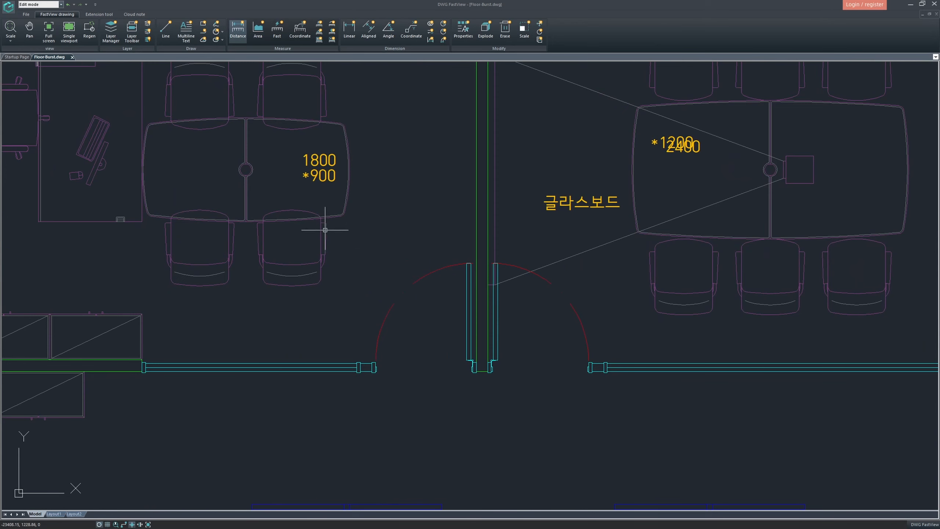
{"action": "middle_click_drag", "start_coordinate": [367, 261], "coordinate": [408, 271]}
{"action": "middle_click_drag", "start_coordinate": [298, 294], "coordinate": [361, 306]}
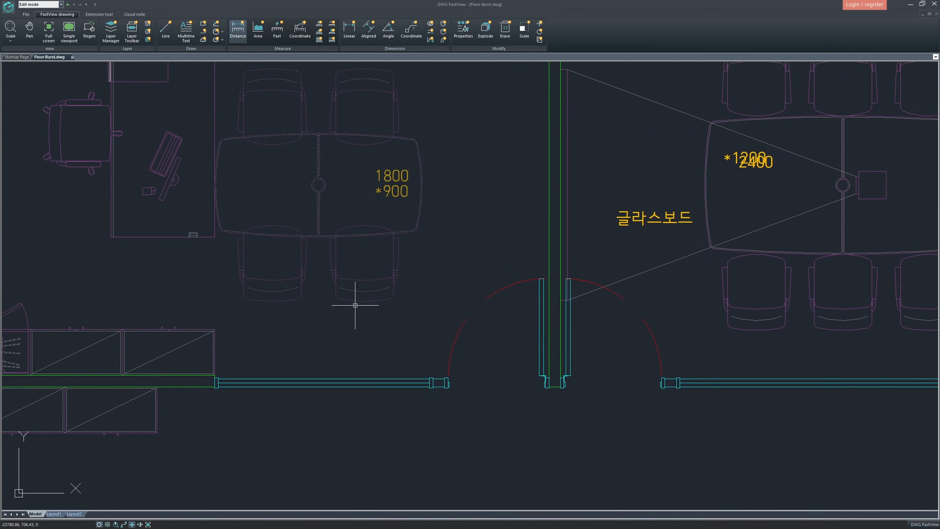
{"action": "middle_click_drag", "start_coordinate": [451, 246], "coordinate": [385, 254]}
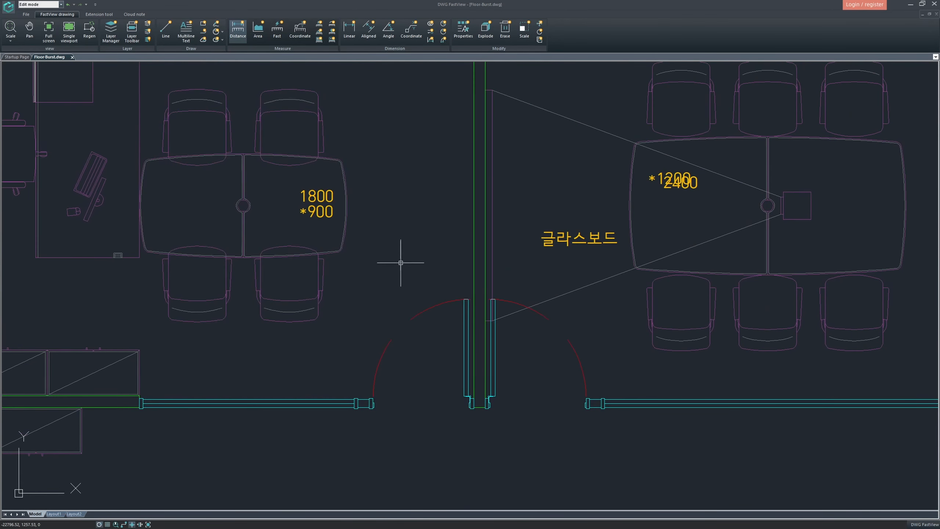
Step: Examine the middle floor plan's furniture, doors and text labels in comparison with the leftmost plan
{"action": "middle_click_drag", "start_coordinate": [650, 265], "coordinate": [471, 251]}
{"action": "scroll", "coordinate": [471, 251], "scroll_direction": "down", "scroll_amount": 3}
{"action": "middle_click_drag", "start_coordinate": [690, 269], "coordinate": [412, 249]}
{"action": "scroll", "coordinate": [559, 226], "scroll_direction": "up", "scroll_amount": 2}
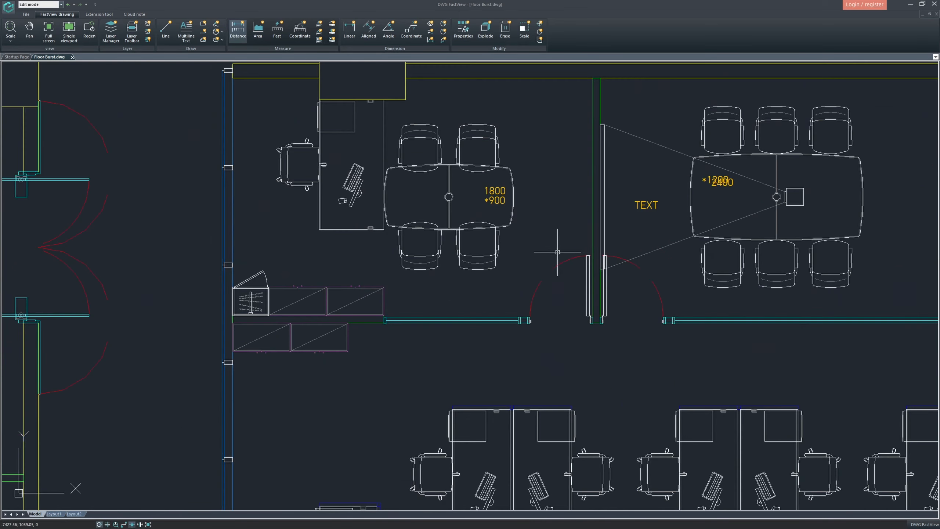
{"action": "middle_click_drag", "start_coordinate": [557, 254], "coordinate": [450, 265]}
{"action": "scroll", "coordinate": [455, 300], "scroll_direction": "down", "scroll_amount": 2}
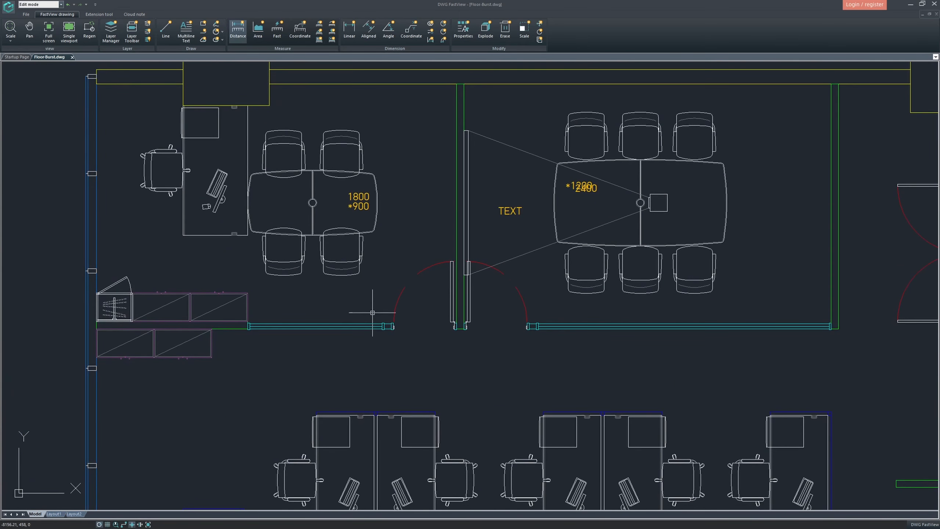
{"action": "middle_click_drag", "start_coordinate": [376, 246], "coordinate": [342, 273]}
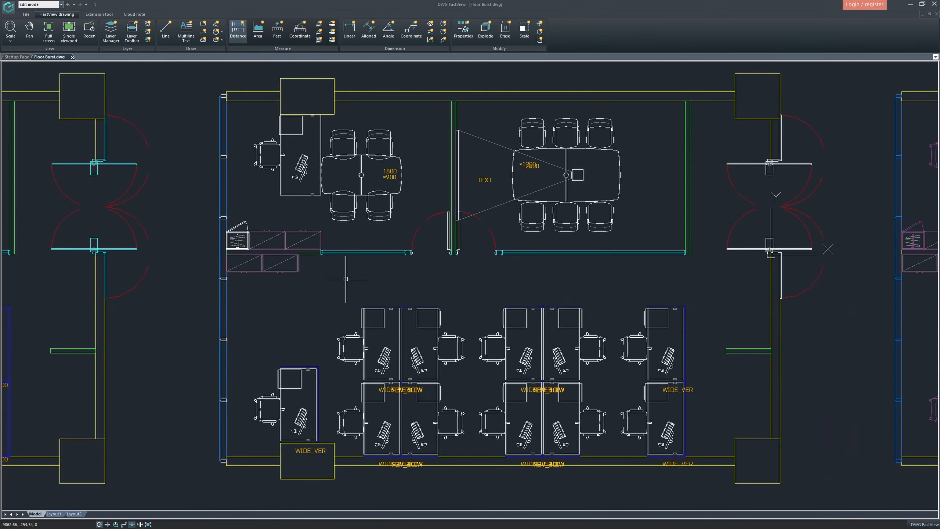
Step: Examine the chairs and lines of the middle plan's 1800*900 meeting table, and compare the plan with the leftmost one
{"action": "scroll", "coordinate": [435, 209], "scroll_direction": "up", "scroll_amount": 3}
{"action": "scroll", "coordinate": [438, 212], "scroll_direction": "up", "scroll_amount": 3}
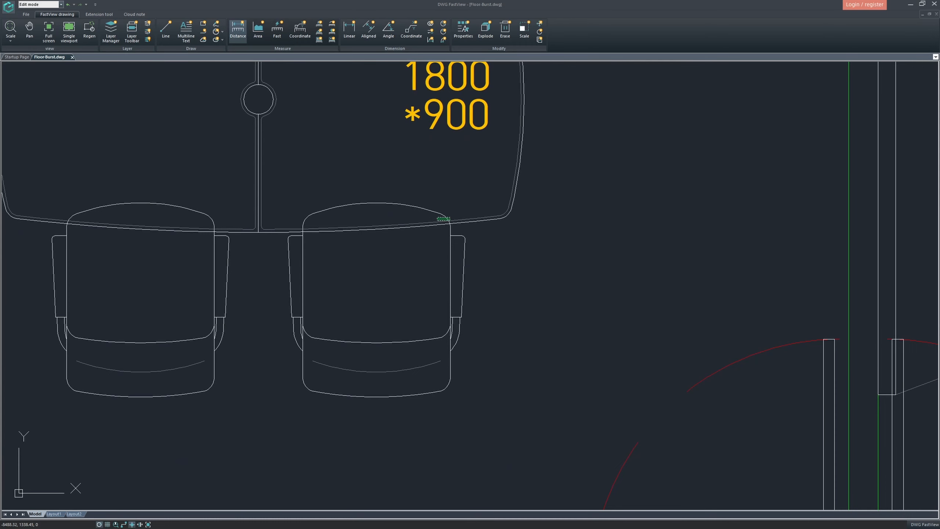
{"action": "scroll", "coordinate": [429, 244], "scroll_direction": "down", "scroll_amount": 4}
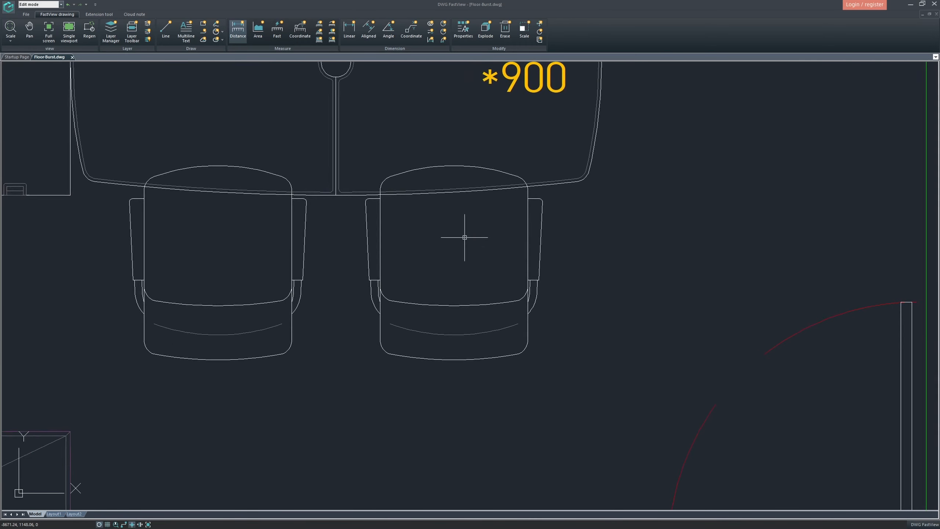
{"action": "middle_click_drag", "start_coordinate": [383, 291], "coordinate": [422, 262]}
{"action": "middle_click_drag", "start_coordinate": [273, 308], "coordinate": [284, 311]}
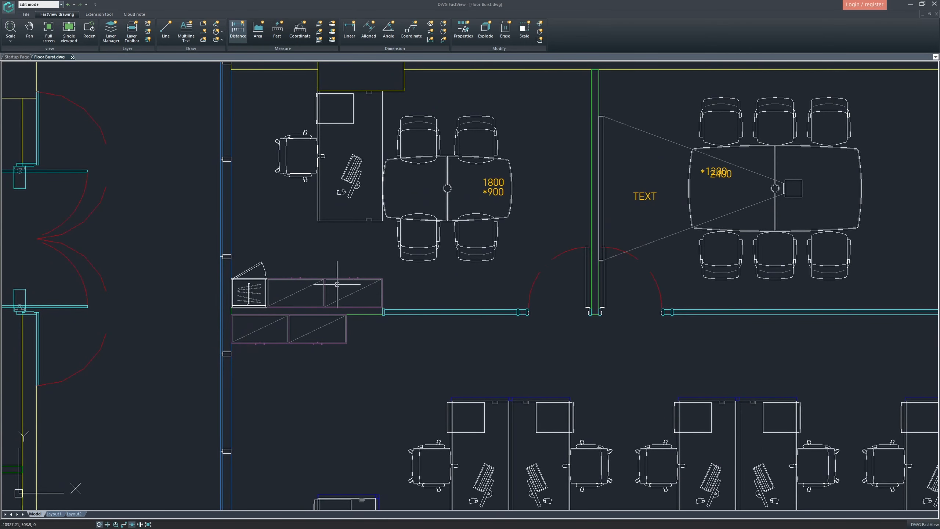
{"action": "middle_click_drag", "start_coordinate": [365, 254], "coordinate": [396, 267]}
{"action": "scroll", "coordinate": [267, 257], "scroll_direction": "down", "scroll_amount": 2}
{"action": "middle_click_drag", "start_coordinate": [101, 282], "coordinate": [284, 252]}
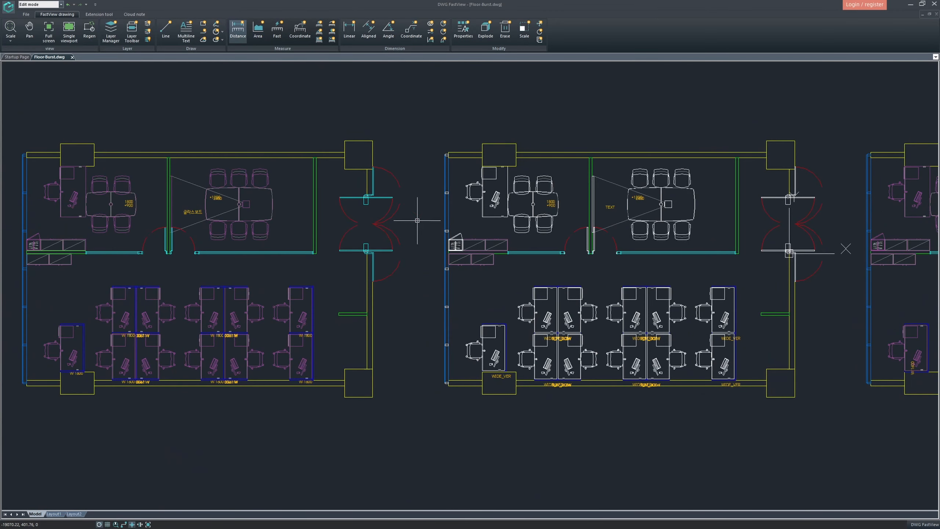
{"action": "middle_click_drag", "start_coordinate": [472, 234], "coordinate": [487, 229]}
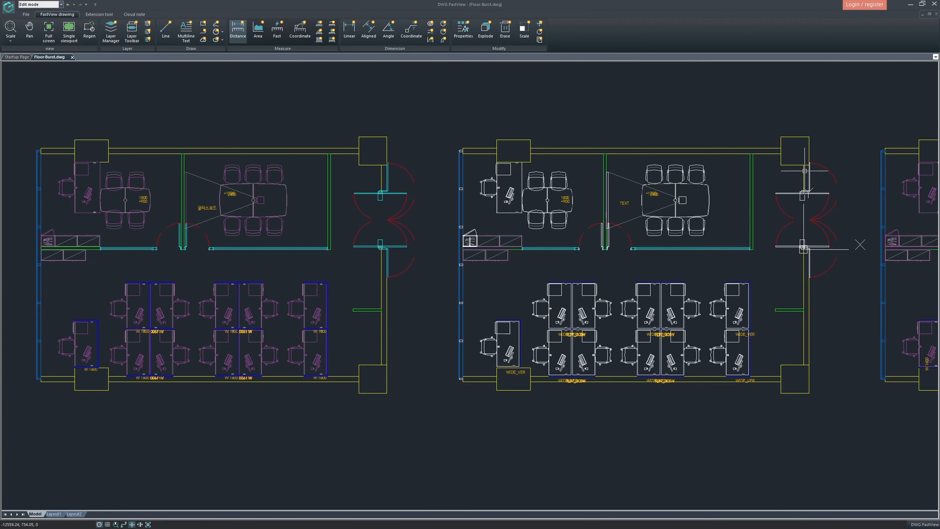
{"action": "middle_click_drag", "start_coordinate": [697, 265], "coordinate": [646, 261]}
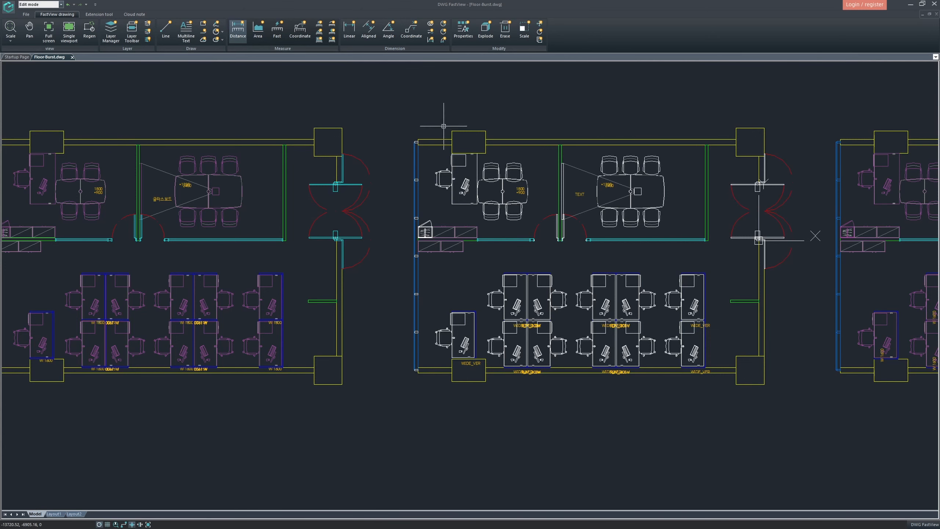
Step: Examine the middle plan's storage cabinets along the partition wall and how their outlines meet the glass partition
{"action": "middle_click_drag", "start_coordinate": [484, 216], "coordinate": [512, 223]}
{"action": "scroll", "coordinate": [498, 245], "scroll_direction": "up", "scroll_amount": 8}
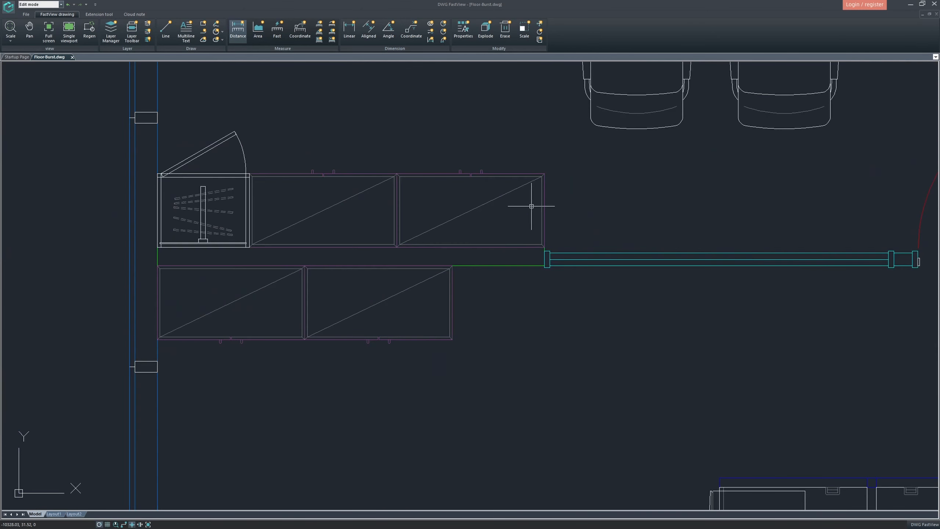
{"action": "scroll", "coordinate": [557, 182], "scroll_direction": "up", "scroll_amount": 2}
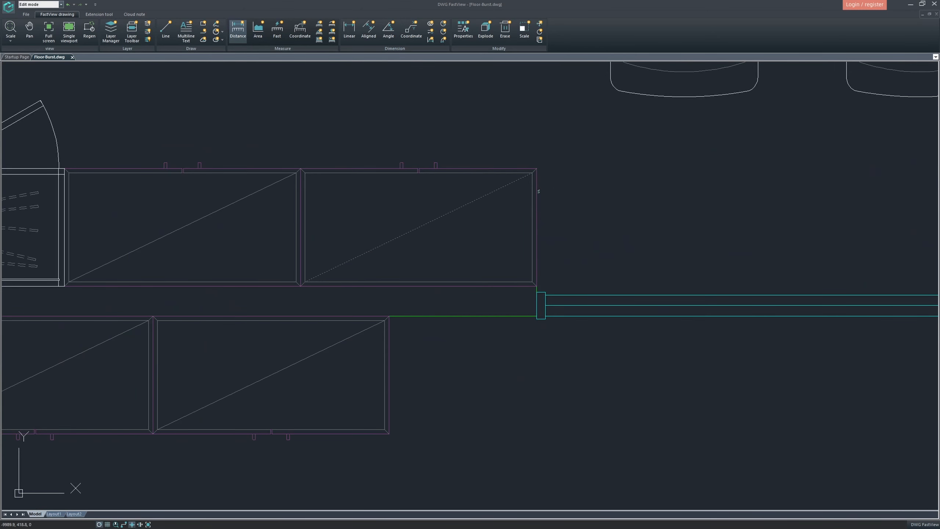
{"action": "scroll", "coordinate": [526, 229], "scroll_direction": "down", "scroll_amount": 5}
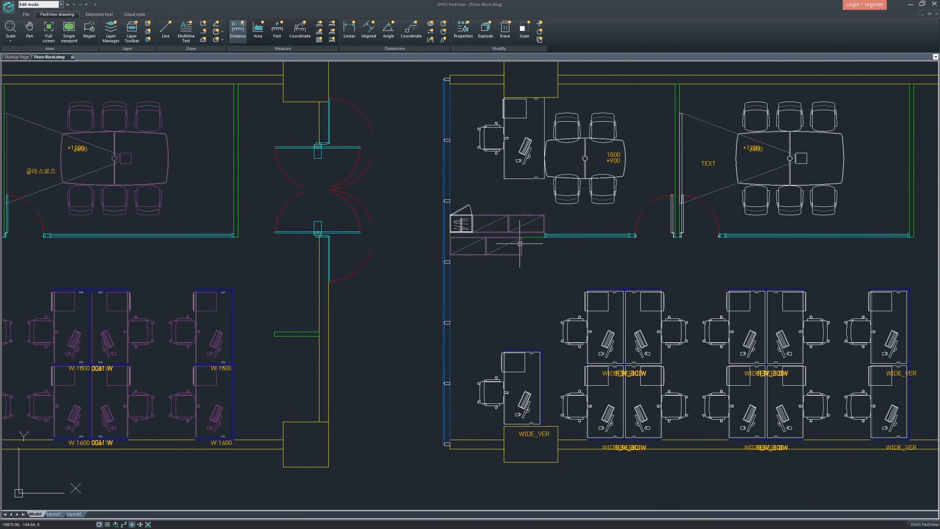
{"action": "scroll", "coordinate": [510, 242], "scroll_direction": "up", "scroll_amount": 5}
{"action": "scroll", "coordinate": [495, 269], "scroll_direction": "down", "scroll_amount": 6}
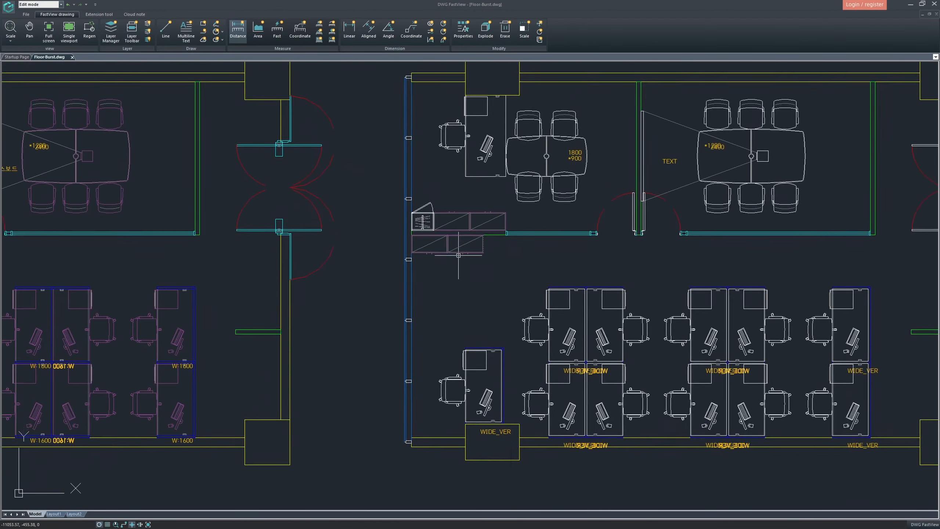
{"action": "middle_click_drag", "start_coordinate": [410, 277], "coordinate": [458, 282]}
{"action": "scroll", "coordinate": [448, 273], "scroll_direction": "up", "scroll_amount": 2}
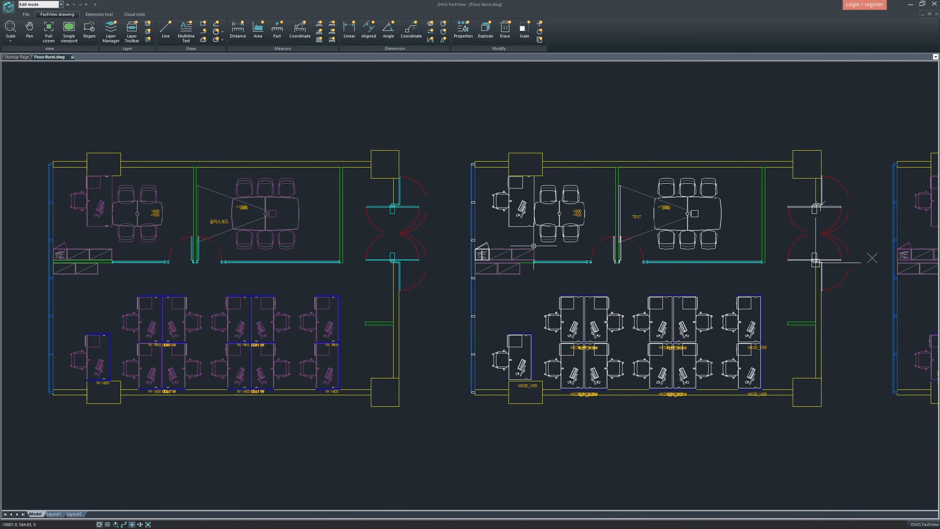
{"action": "scroll", "coordinate": [534, 246], "scroll_direction": "up", "scroll_amount": 8}
{"action": "scroll", "coordinate": [555, 260], "scroll_direction": "up", "scroll_amount": 4}
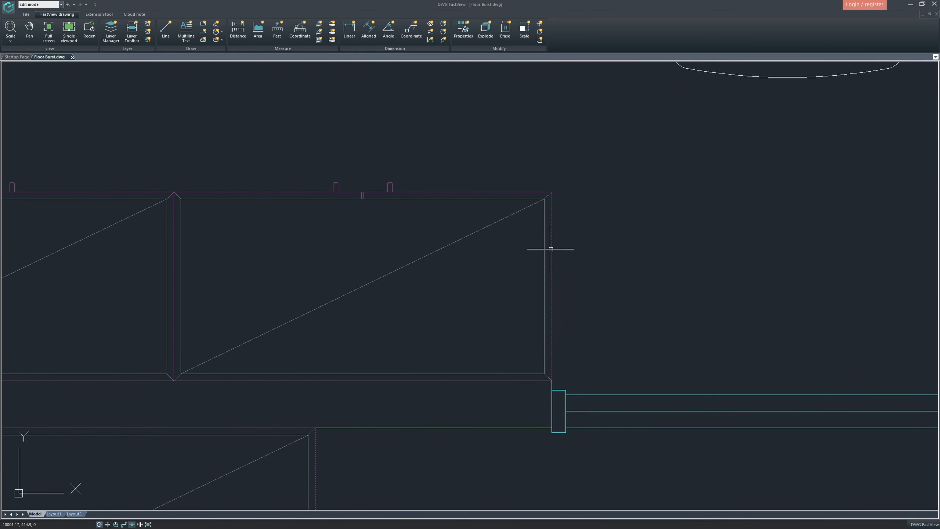
{"action": "scroll", "coordinate": [550, 249], "scroll_direction": "down", "scroll_amount": 5}
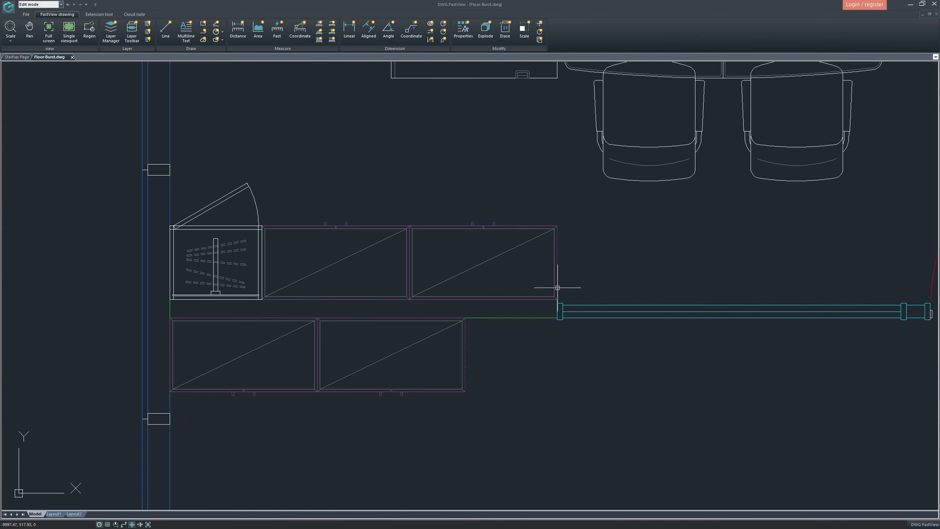
{"action": "scroll", "coordinate": [465, 288], "scroll_direction": "down", "scroll_amount": 4}
{"action": "scroll", "coordinate": [465, 287], "scroll_direction": "down", "scroll_amount": 5}
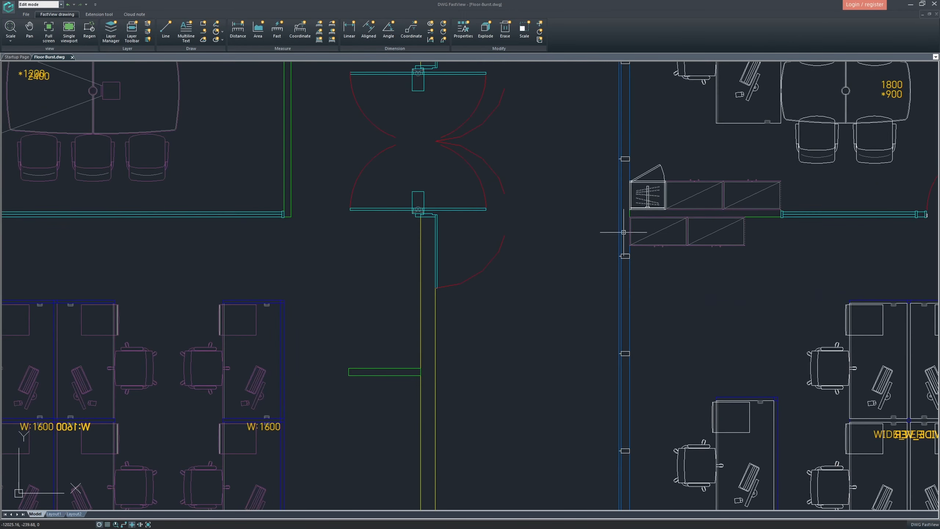
Step: Select the right-hand lower cabinet in the leftmost plan and compare it with the matching cabinet in the middle plan
{"action": "scroll", "coordinate": [398, 219], "scroll_direction": "up", "scroll_amount": 6}
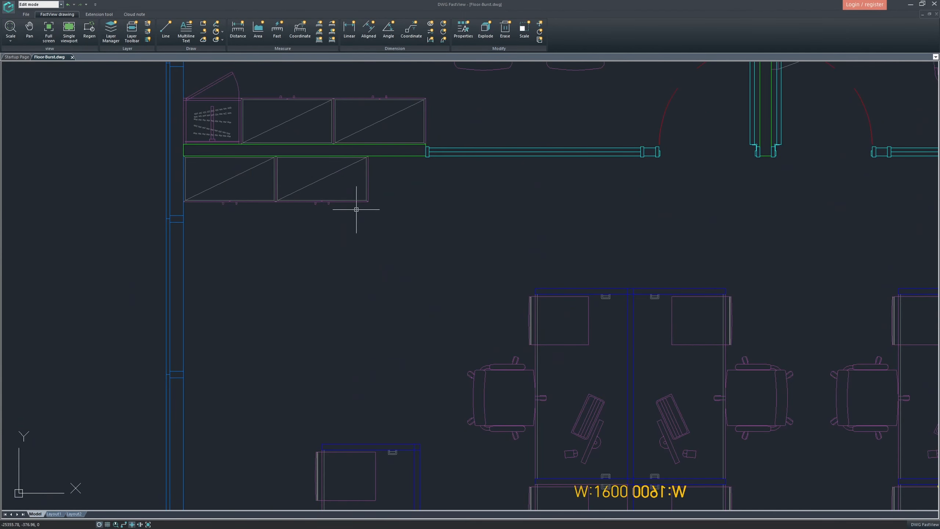
{"action": "left_click", "coordinate": [326, 202]}
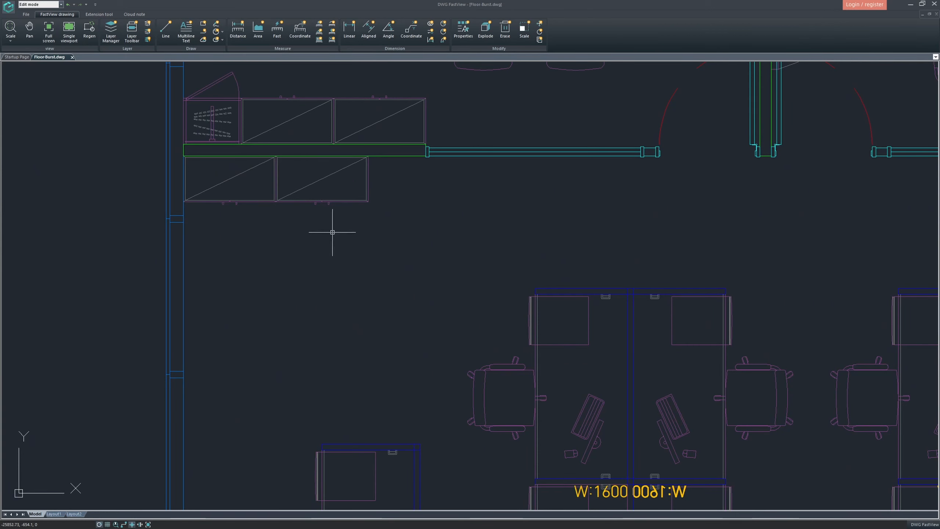
{"action": "scroll", "coordinate": [486, 273], "scroll_direction": "up", "scroll_amount": 5}
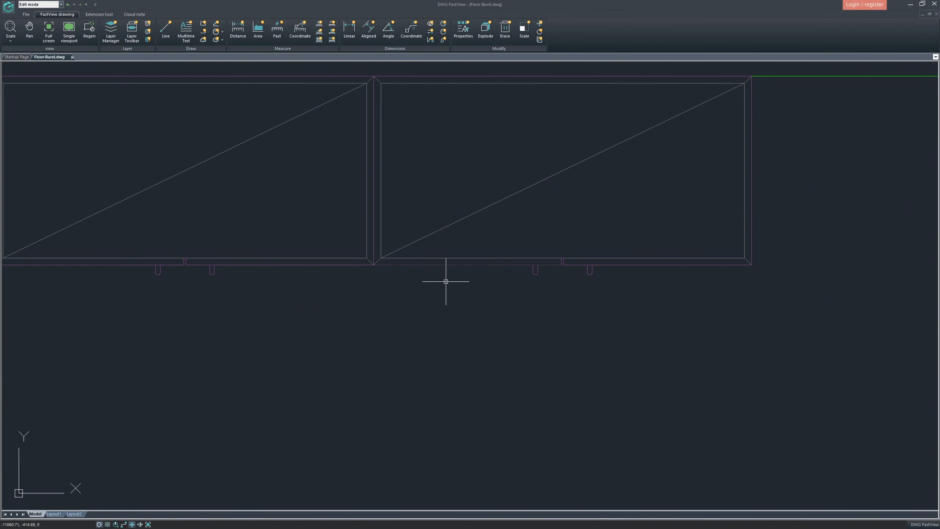
{"action": "middle_click_drag", "start_coordinate": [446, 281], "coordinate": [453, 329]}
{"action": "scroll", "coordinate": [456, 327], "scroll_direction": "down", "scroll_amount": 10}
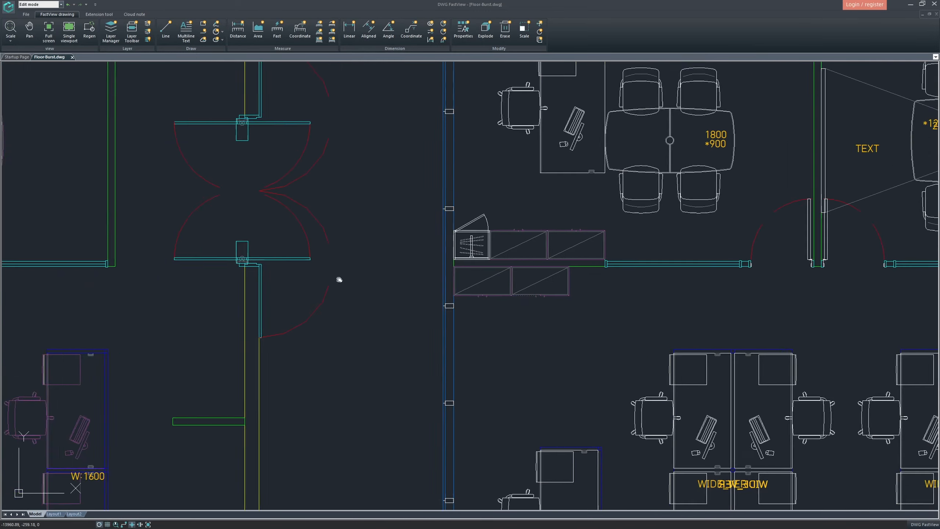
{"action": "scroll", "coordinate": [199, 273], "scroll_direction": "up", "scroll_amount": 4}
{"action": "middle_click_drag", "start_coordinate": [85, 204], "coordinate": [214, 180]}
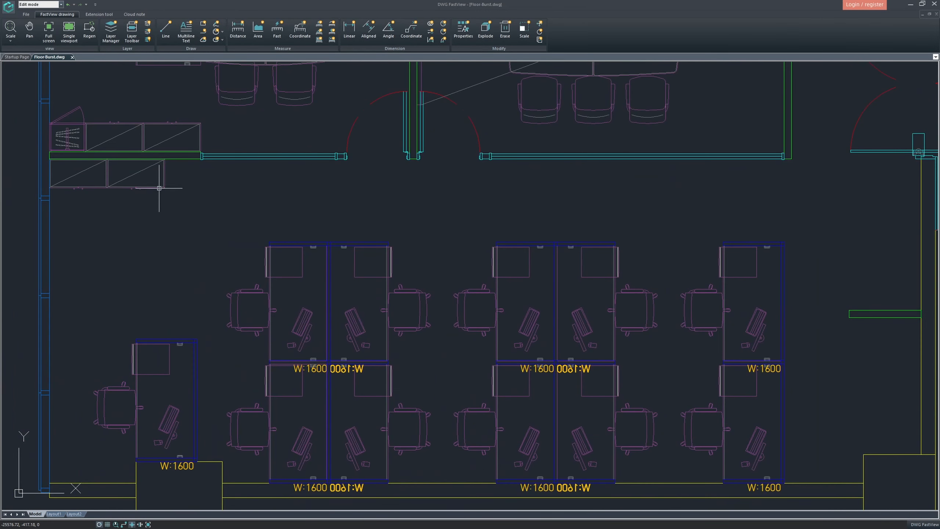
{"action": "middle_click_drag", "start_coordinate": [737, 233], "coordinate": [561, 237]}
{"action": "scroll", "coordinate": [570, 238], "scroll_direction": "down", "scroll_amount": 3}
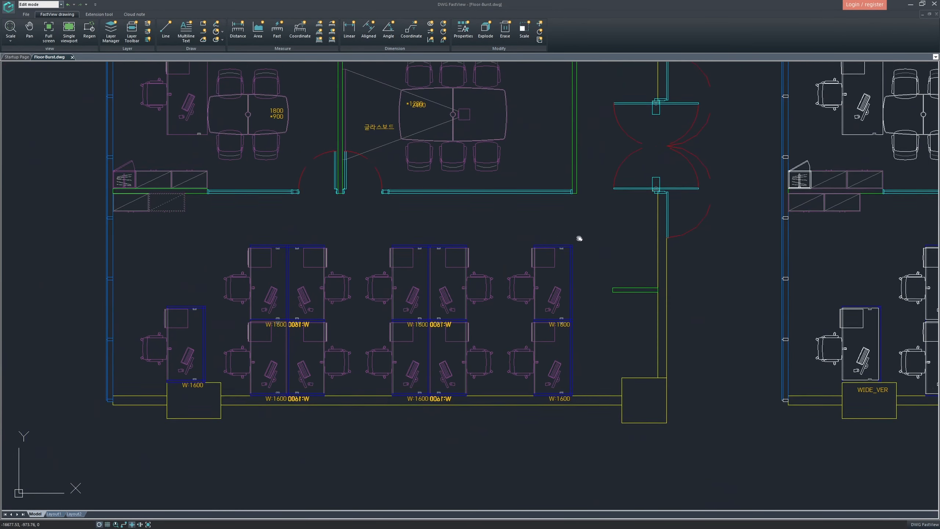
Step: Compare the lower cabinets' corners in both plans, crossing-select the corner in the leftmost plan, and clear the selection
{"action": "scroll", "coordinate": [841, 222], "scroll_direction": "up", "scroll_amount": 4}
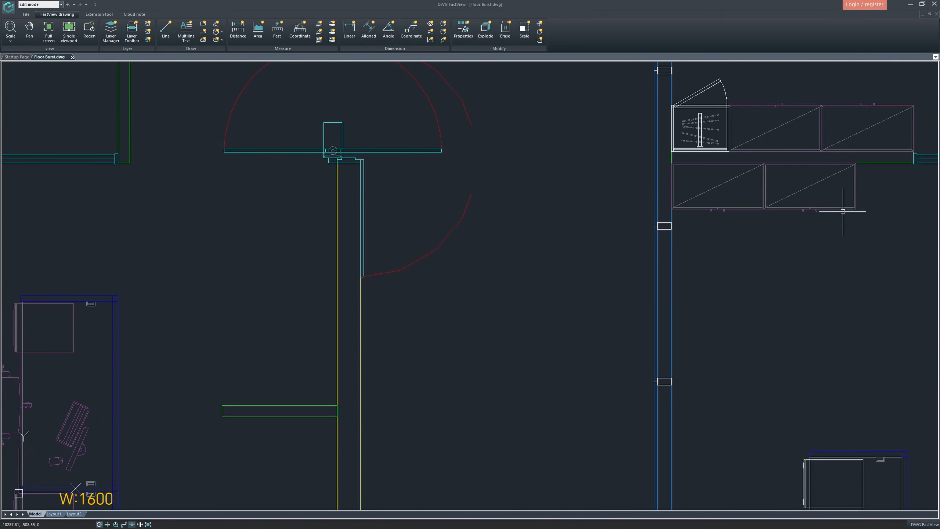
{"action": "scroll", "coordinate": [563, 247], "scroll_direction": "down", "scroll_amount": 6}
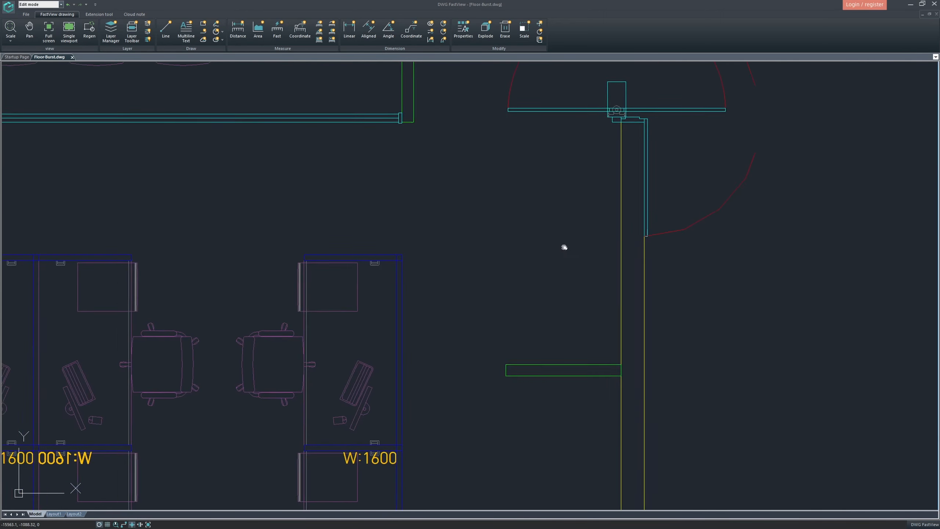
{"action": "scroll", "coordinate": [816, 269], "scroll_direction": "down", "scroll_amount": 2}
{"action": "scroll", "coordinate": [370, 273], "scroll_direction": "up", "scroll_amount": 8}
{"action": "left_click", "coordinate": [357, 248]}
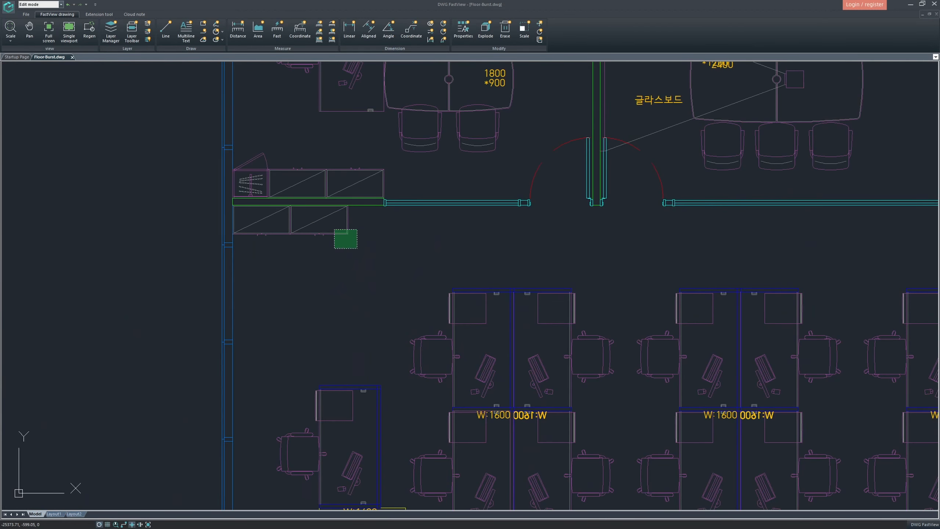
{"action": "left_click", "coordinate": [334, 230]}
{"action": "key", "text": "Escape"}
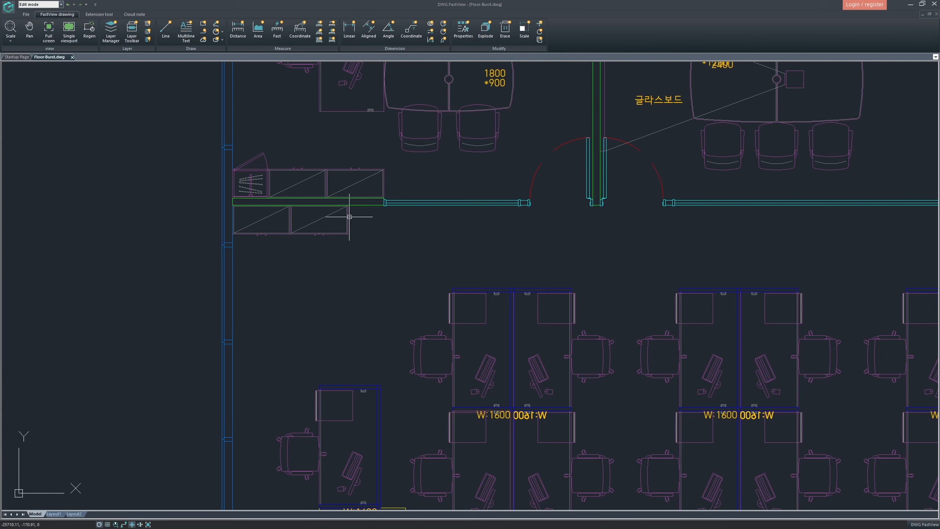
Step: Examine the middle plan's entrance doors, storage cabinets and WIDE_VER desks against the neighbouring plans
{"action": "scroll", "coordinate": [285, 237], "scroll_direction": "down", "scroll_amount": 5}
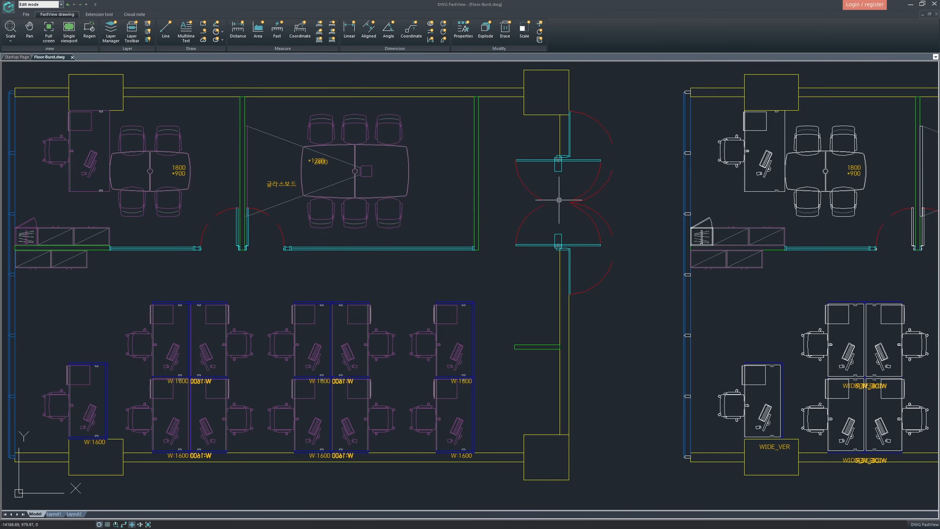
{"action": "middle_click_drag", "start_coordinate": [557, 199], "coordinate": [445, 216]}
{"action": "middle_click_drag", "start_coordinate": [712, 205], "coordinate": [507, 212]}
{"action": "mouse_move", "coordinate": [472, 266]}
{"action": "middle_mouse_down"}
{"action": "mouse_move", "coordinate": [464, 227]}
{"action": "mouse_move", "coordinate": [486, 230]}
{"action": "mouse_move", "coordinate": [400, 225]}
{"action": "middle_mouse_up"}
{"action": "scroll", "coordinate": [425, 194], "scroll_direction": "down", "scroll_amount": 3}
{"action": "scroll", "coordinate": [727, 133], "scroll_direction": "up", "scroll_amount": 2}
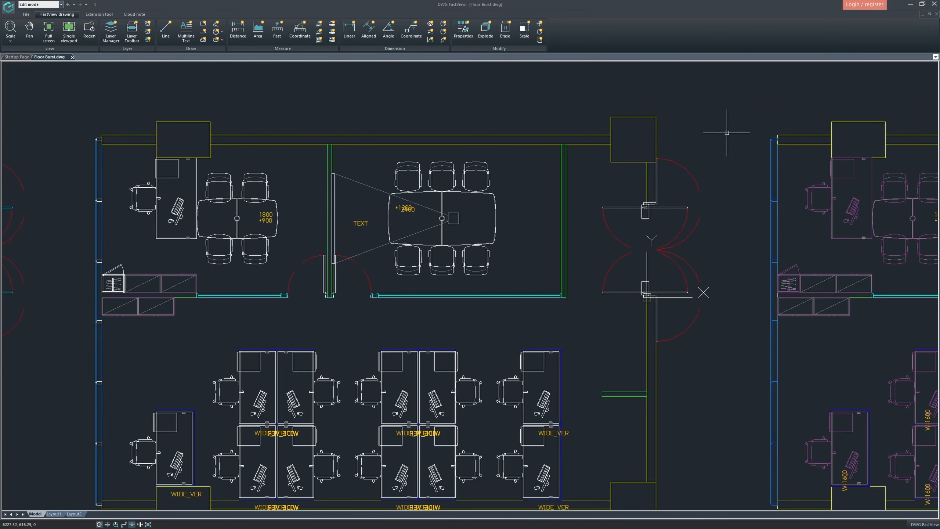
{"action": "scroll", "coordinate": [295, 246], "scroll_direction": "up", "scroll_amount": 7}
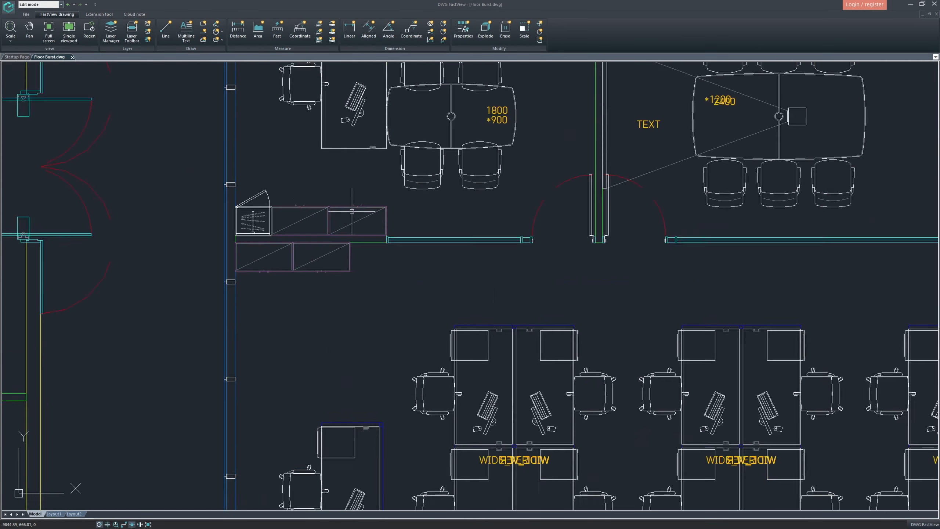
{"action": "scroll", "coordinate": [364, 254], "scroll_direction": "down", "scroll_amount": 5}
{"action": "middle_click_drag", "start_coordinate": [349, 270], "coordinate": [346, 251]}
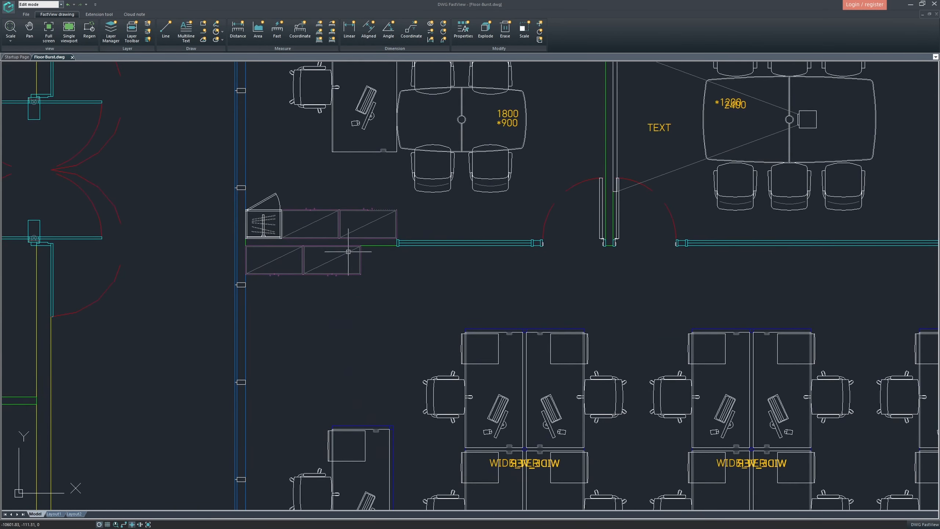
{"action": "scroll", "coordinate": [404, 261], "scroll_direction": "down", "scroll_amount": 2}
{"action": "mouse_move", "coordinate": [486, 275]}
{"action": "middle_mouse_down"}
{"action": "mouse_move", "coordinate": [413, 263]}
{"action": "mouse_move", "coordinate": [385, 239]}
{"action": "middle_mouse_up"}
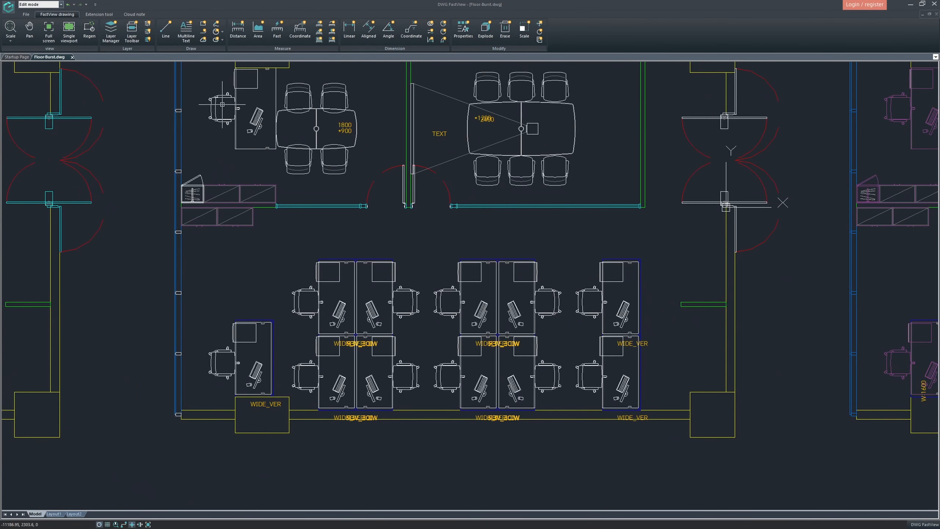
Step: Window-select the office chair and the desk equipment at the middle plan's workstation beside the 1800*900 table
{"action": "mouse_move", "coordinate": [222, 105]}
{"action": "middle_mouse_down"}
{"action": "mouse_move", "coordinate": [292, 162]}
{"action": "mouse_move", "coordinate": [274, 211]}
{"action": "middle_mouse_up"}
{"action": "scroll", "coordinate": [292, 162], "scroll_direction": "up", "scroll_amount": 3}
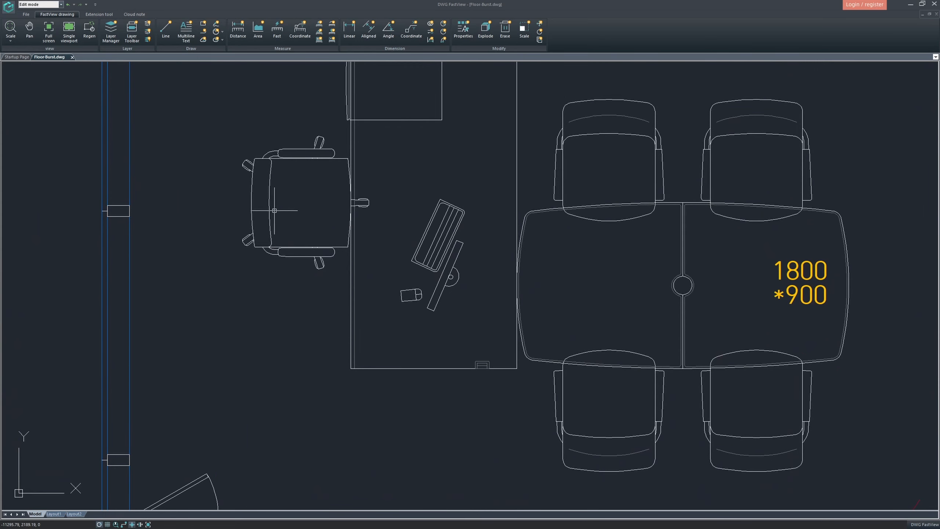
{"action": "left_click_drag", "start_coordinate": [213, 276], "coordinate": [390, 133]}
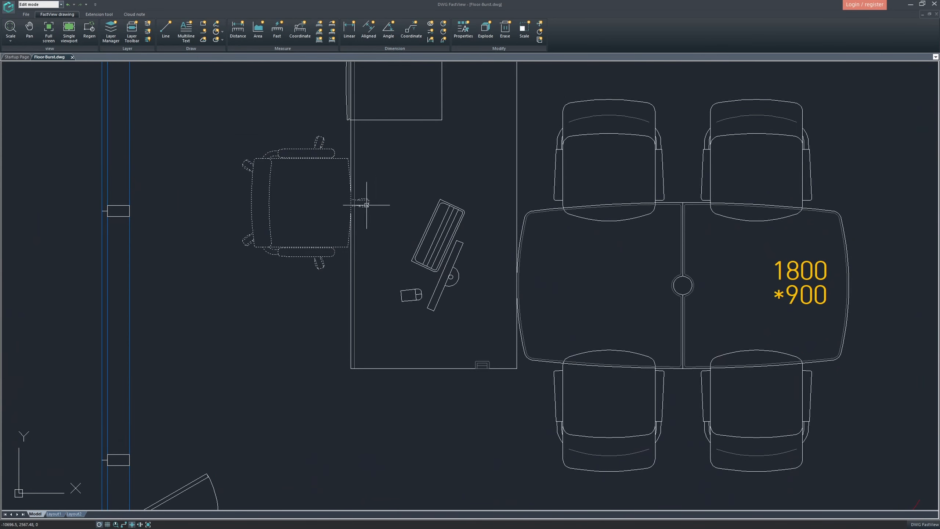
{"action": "mouse_move", "coordinate": [375, 329]}
{"action": "left_mouse_down"}
{"action": "mouse_move", "coordinate": [429, 241]}
{"action": "mouse_move", "coordinate": [488, 201]}
{"action": "left_mouse_up"}
{"action": "middle_click_drag", "start_coordinate": [425, 272], "coordinate": [402, 305]}
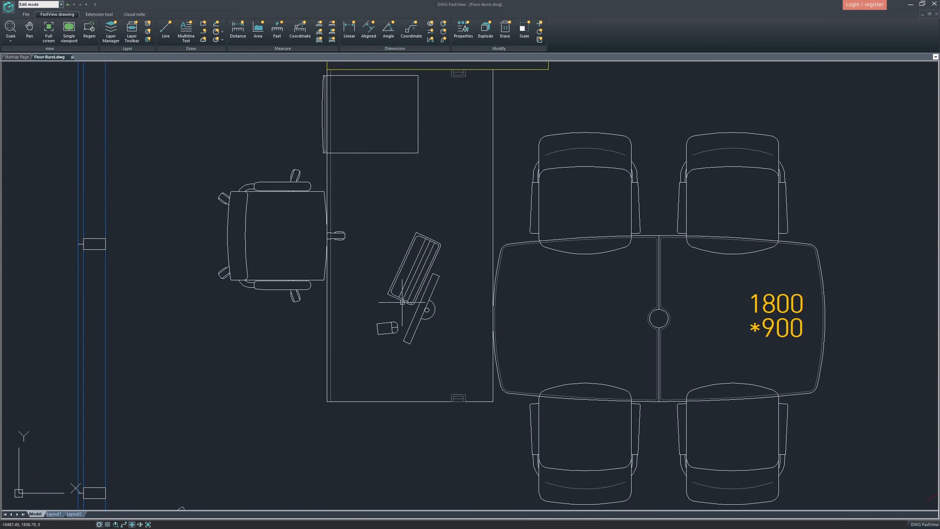
Step: Window-select the middle plan's workstation beside the 1800*900 table, clear it, and crossing-select the office chair's separate lines around the upper armrest
{"action": "left_click_drag", "start_coordinate": [185, 446], "coordinate": [520, 76]}
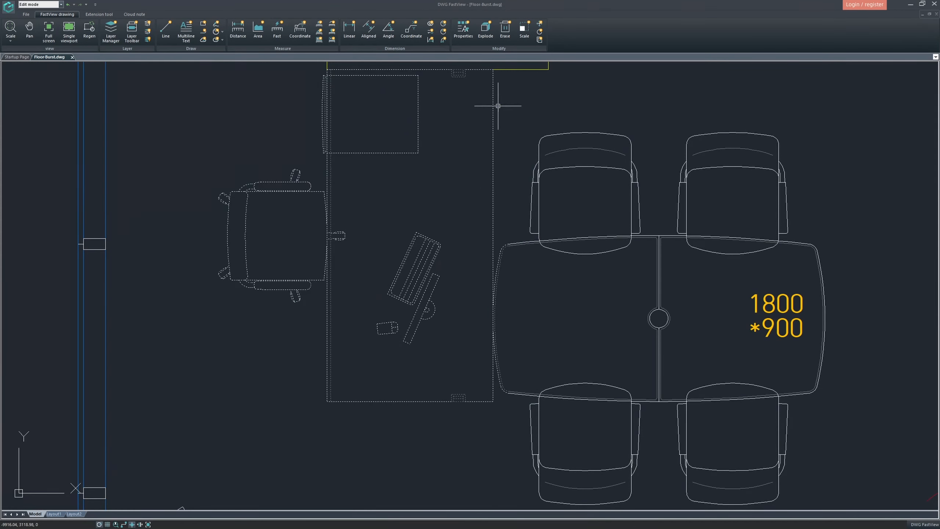
{"action": "key", "text": "Escape"}
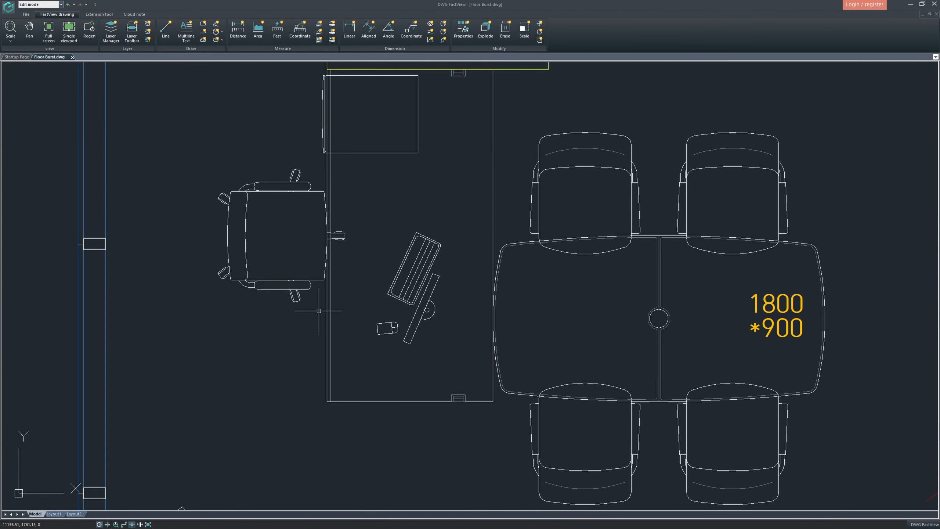
{"action": "left_click_drag", "start_coordinate": [294, 216], "coordinate": [276, 174]}
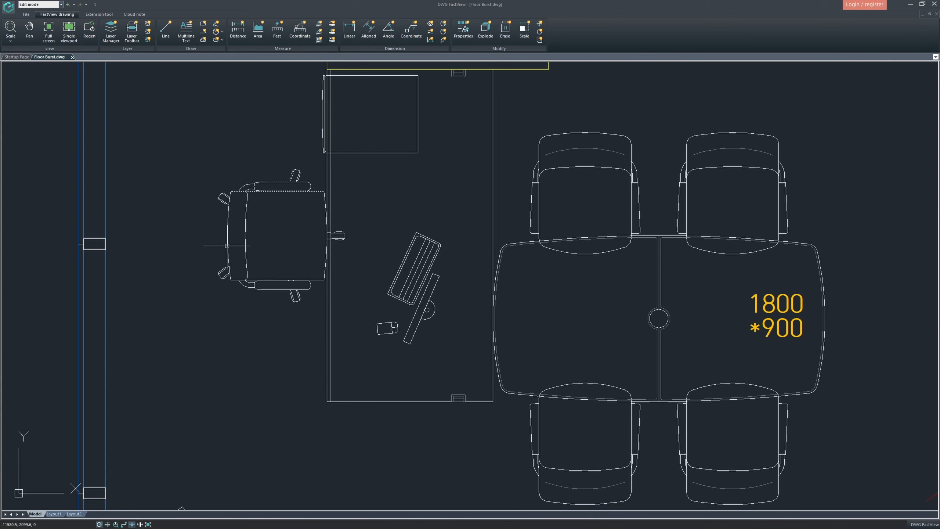
Step: Examine the desk, office chair and 1800*900 table with its chairs in the rightmost plan against the middle plan
{"action": "scroll", "coordinate": [329, 227], "scroll_direction": "down", "scroll_amount": 3}
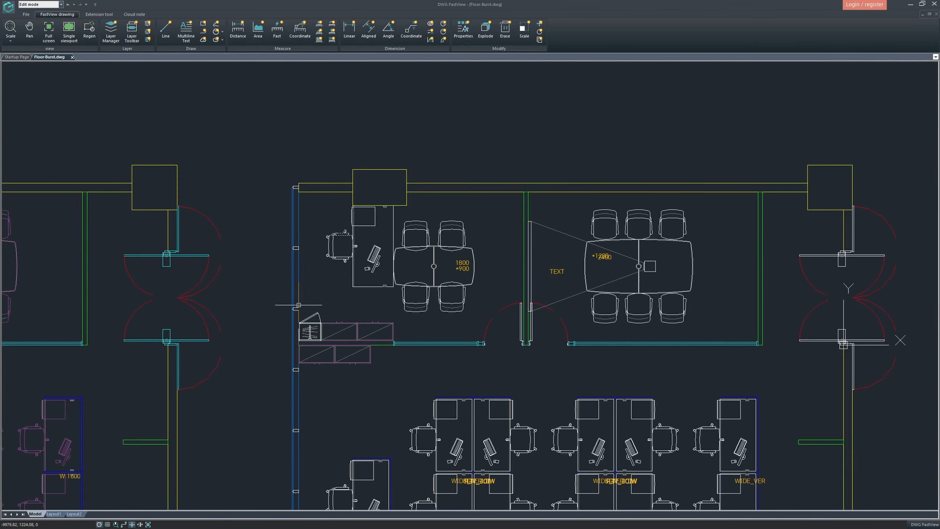
{"action": "scroll", "coordinate": [414, 259], "scroll_direction": "down", "scroll_amount": 4}
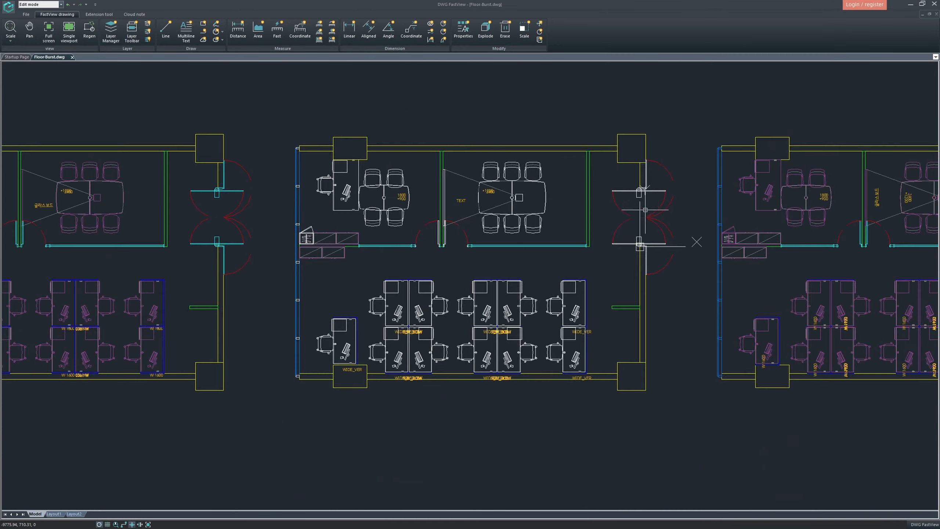
{"action": "scroll", "coordinate": [420, 199], "scroll_direction": "up", "scroll_amount": 8}
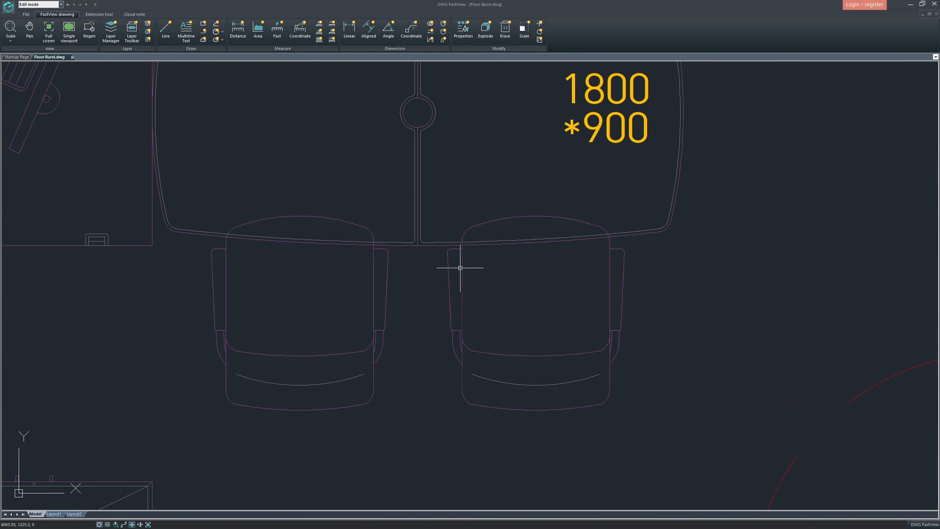
{"action": "scroll", "coordinate": [460, 268], "scroll_direction": "down", "scroll_amount": 5}
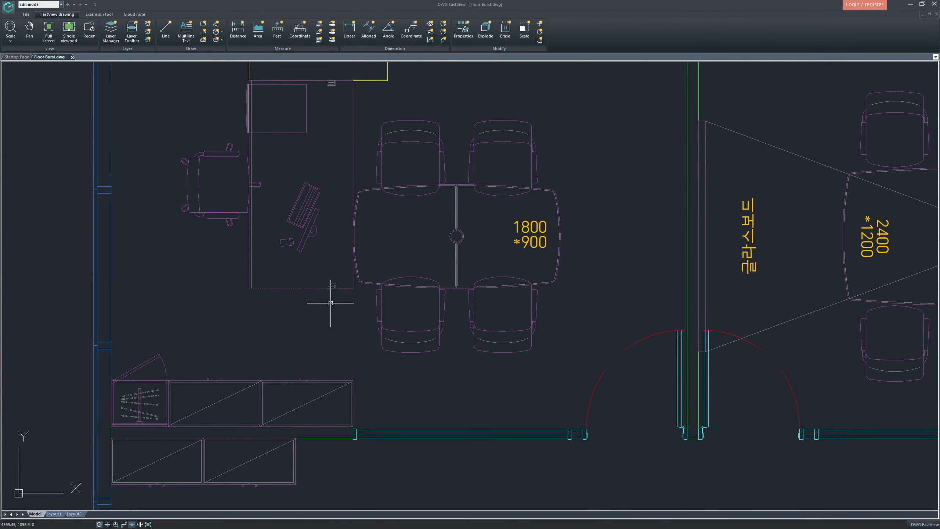
{"action": "scroll", "coordinate": [352, 272], "scroll_direction": "up", "scroll_amount": 5}
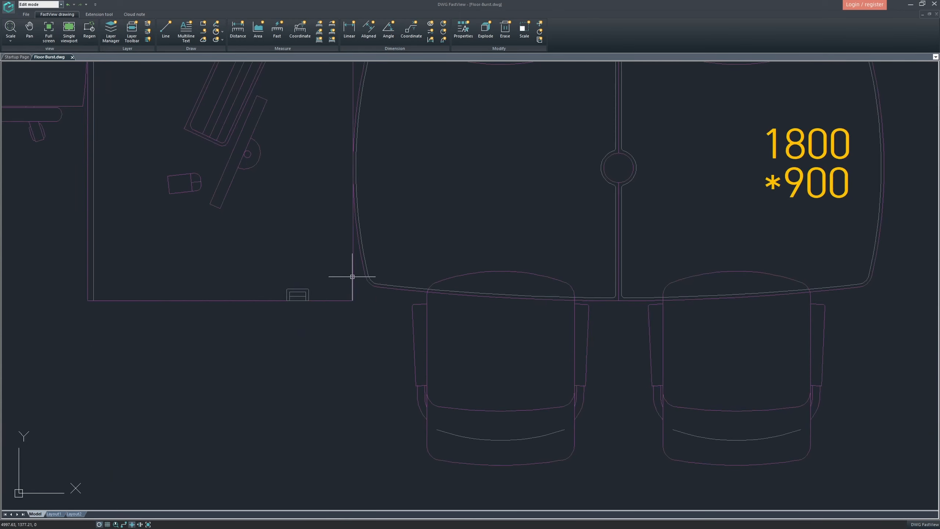
{"action": "scroll", "coordinate": [325, 290], "scroll_direction": "down", "scroll_amount": 5}
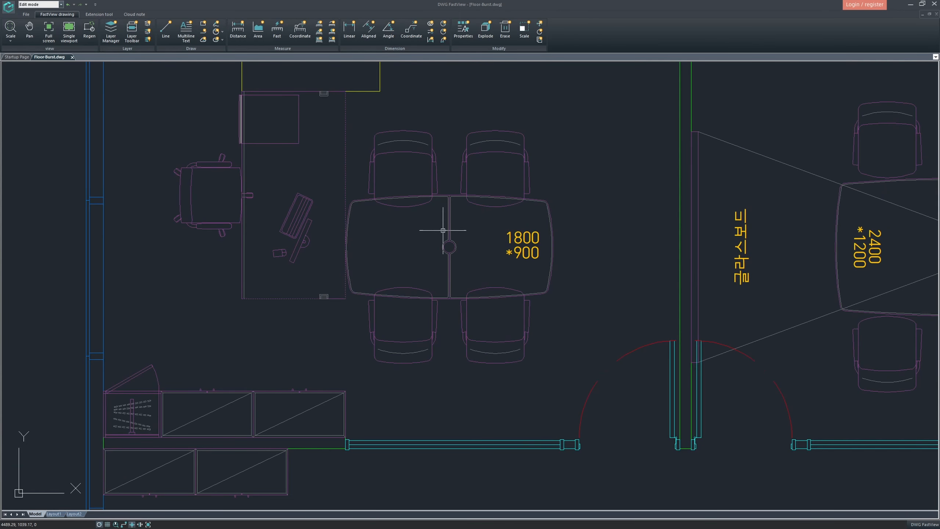
{"action": "scroll", "coordinate": [443, 231], "scroll_direction": "down", "scroll_amount": 5}
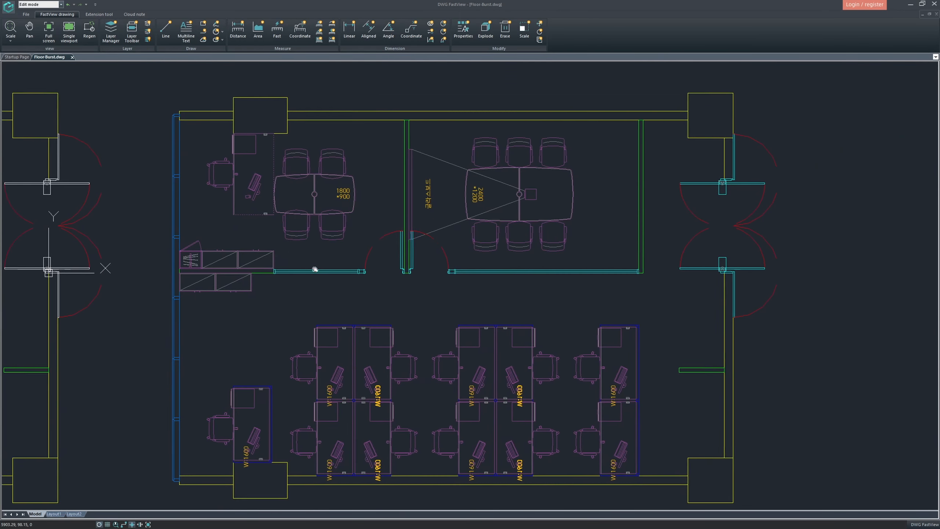
{"action": "middle_click_drag", "start_coordinate": [315, 270], "coordinate": [307, 274]}
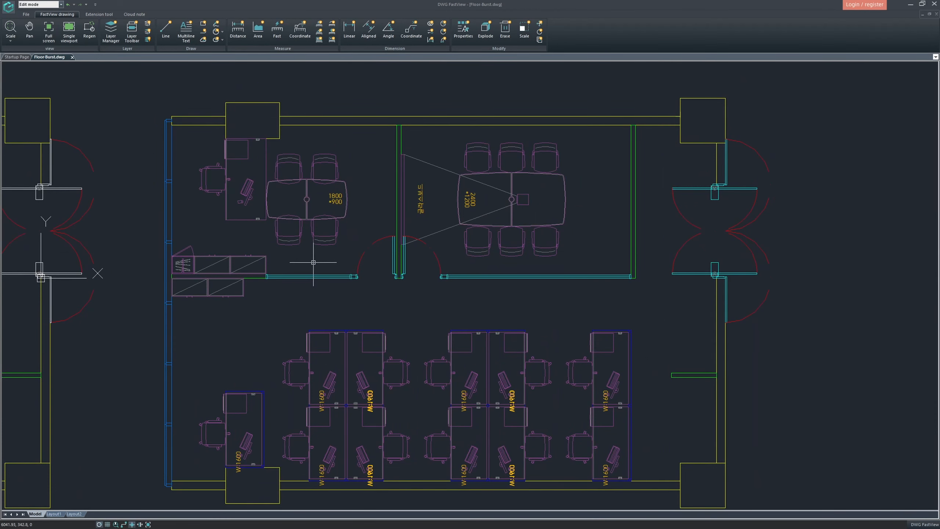
{"action": "middle_click_drag", "start_coordinate": [270, 296], "coordinate": [296, 282]}
{"action": "middle_click_drag", "start_coordinate": [648, 235], "coordinate": [535, 244]}
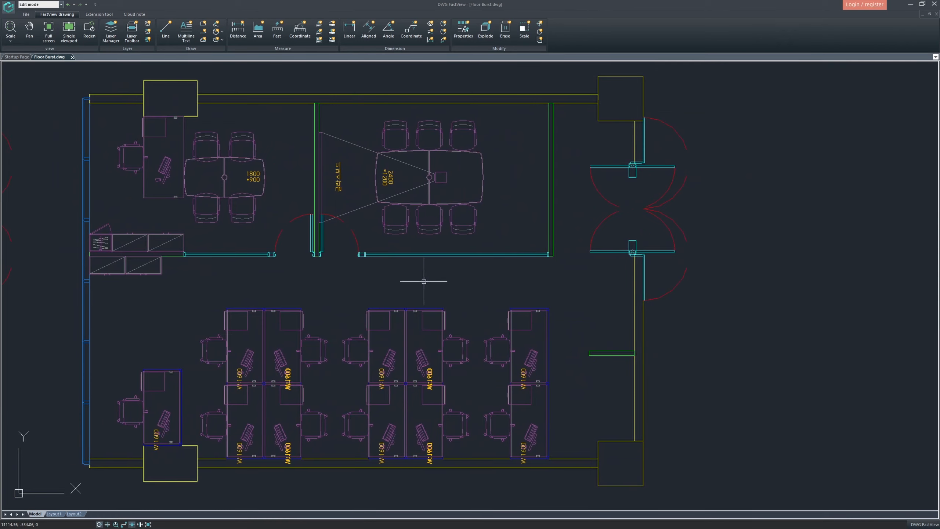
{"action": "middle_click_drag", "start_coordinate": [386, 292], "coordinate": [426, 275]}
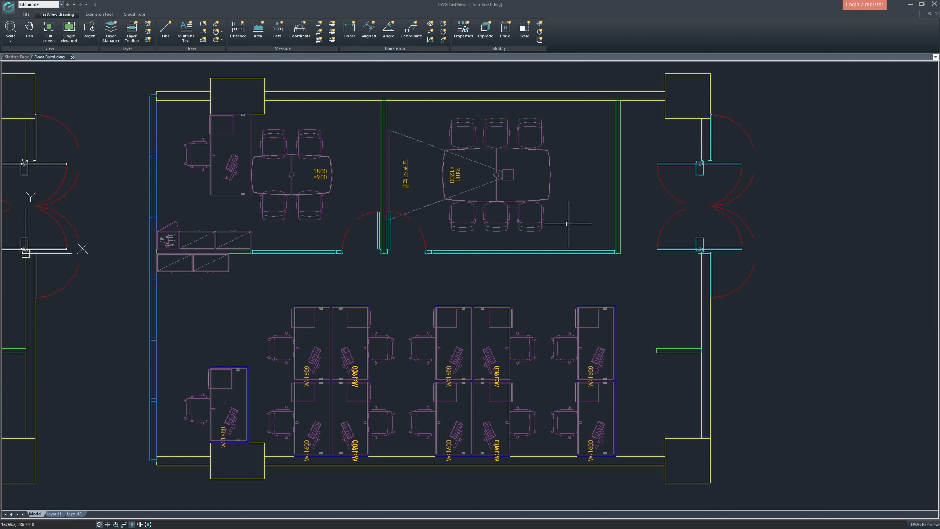
{"action": "middle_click_drag", "start_coordinate": [586, 231], "coordinate": [617, 233]}
{"action": "middle_click_drag", "start_coordinate": [413, 307], "coordinate": [441, 294]}
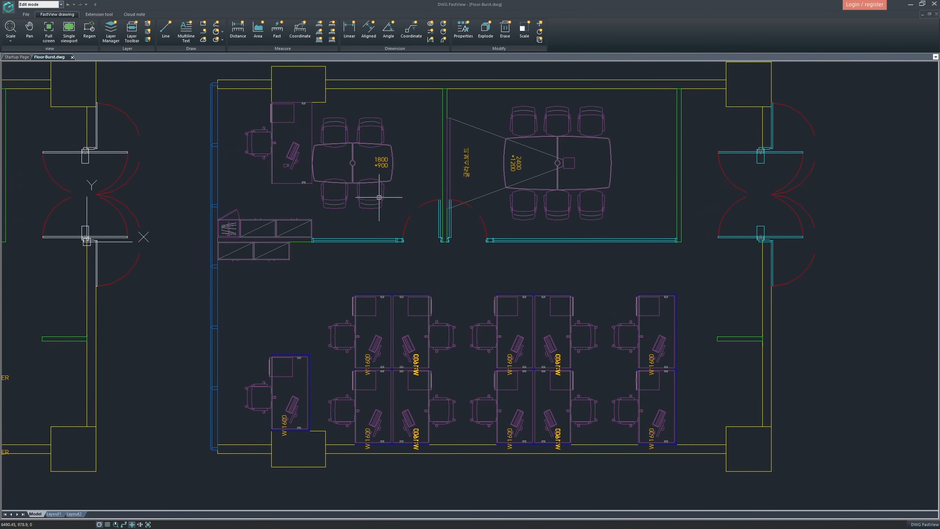
{"action": "middle_click_drag", "start_coordinate": [367, 226], "coordinate": [365, 226]}
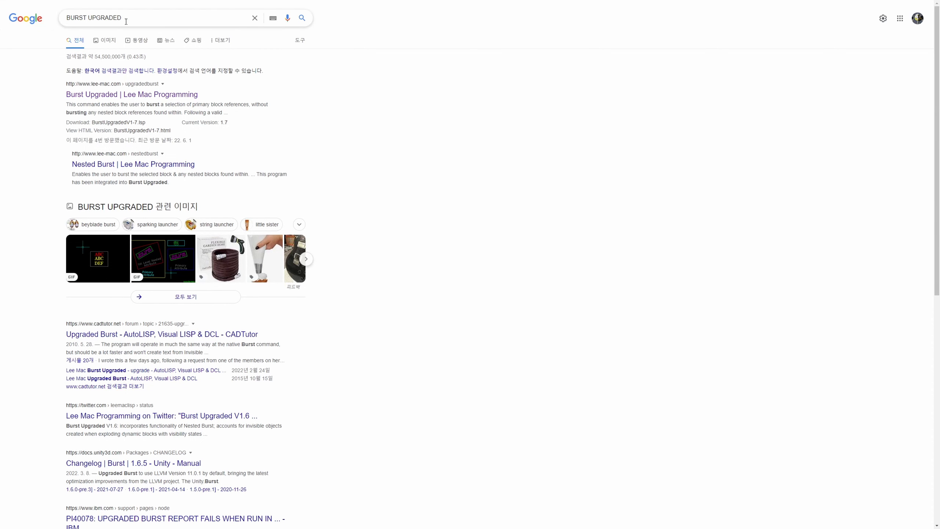
Step: In the web browser, open Lee Mac Programming's Burst Upgraded page from the search results and highlight the Primary Burst and Nested Burst headings
{"action": "left_click", "coordinate": [135, 95]}
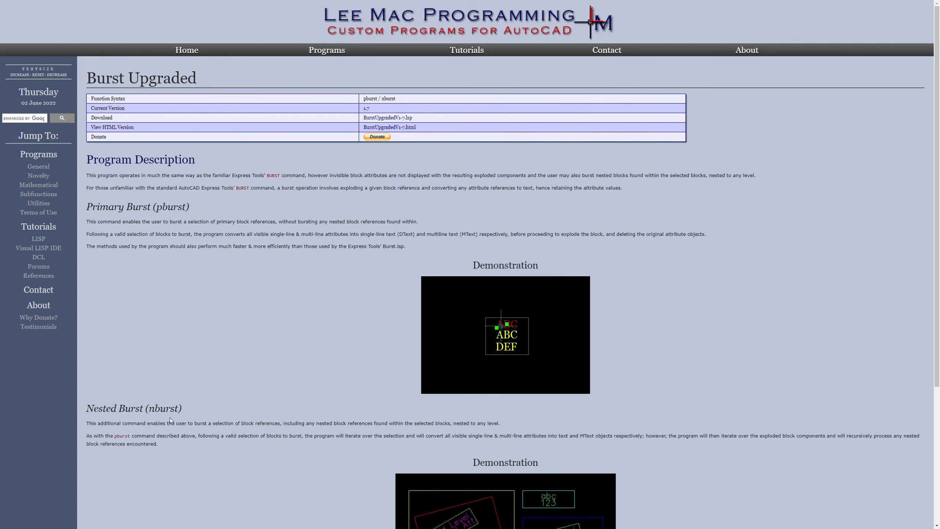
{"action": "scroll", "coordinate": [183, 238], "scroll_direction": "down", "scroll_amount": 1}
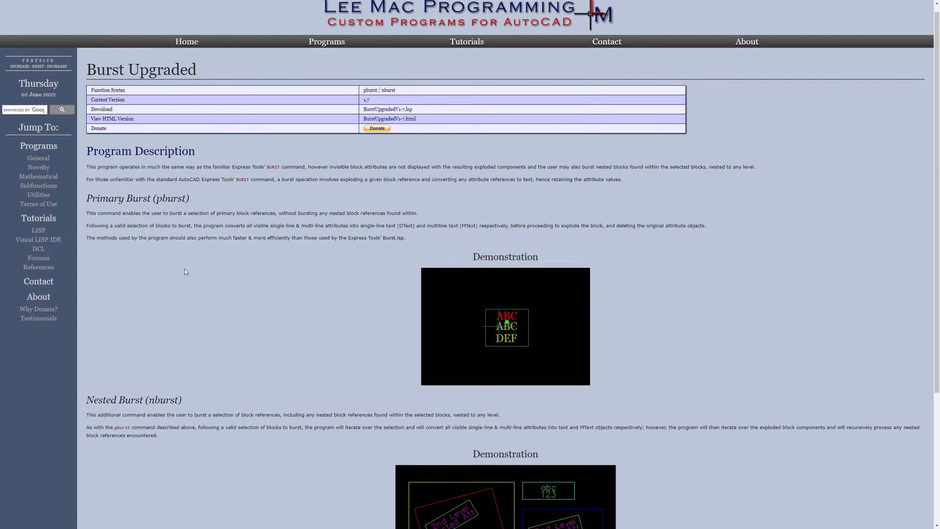
{"action": "triple_click", "coordinate": [172, 168]}
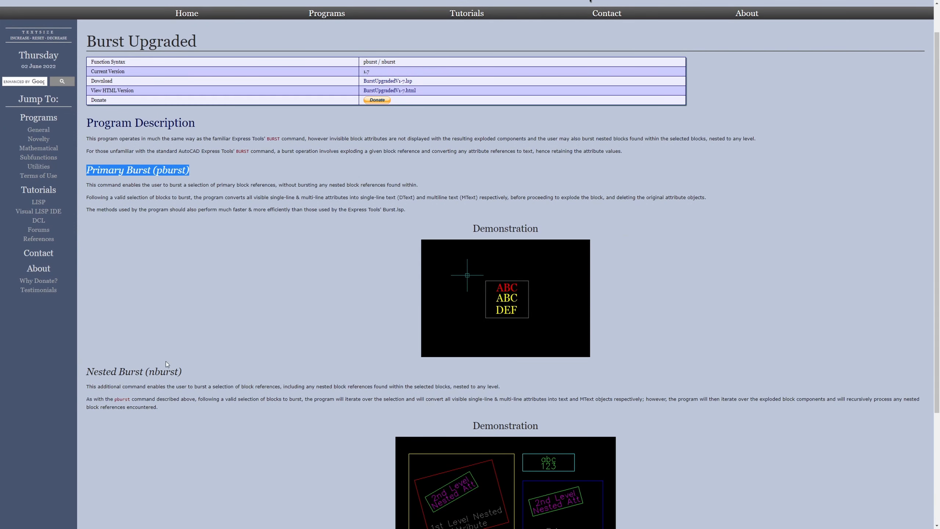
{"action": "double_click", "coordinate": [163, 372]}
{"action": "double_click", "coordinate": [171, 169]}
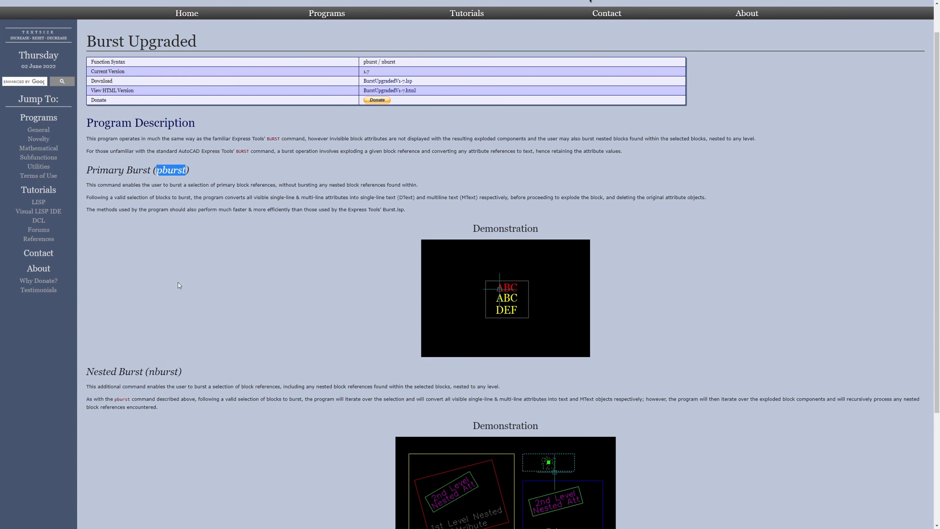
{"action": "triple_click", "coordinate": [162, 375]}
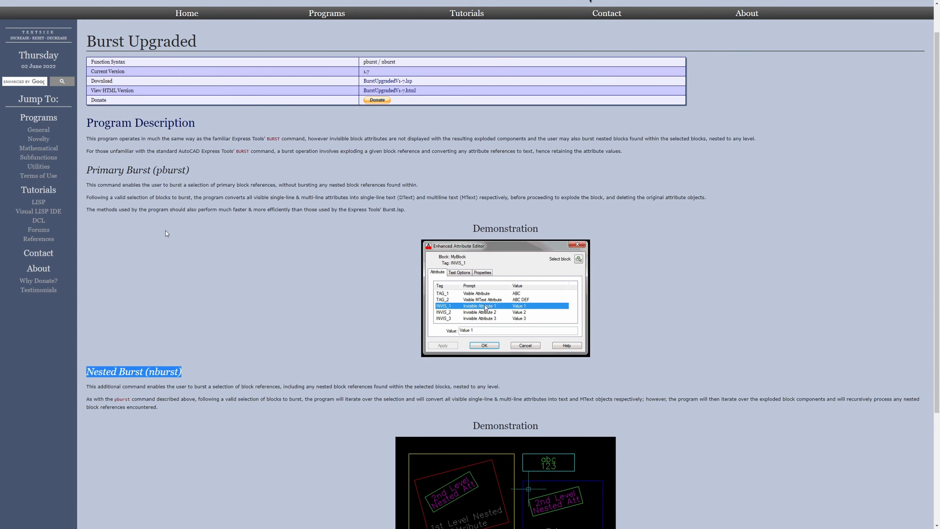
Step: Compare the pburst and nburst command descriptions on the page, highlighting each command name in its heading
{"action": "left_click", "coordinate": [168, 182]}
{"action": "double_click", "coordinate": [171, 170]}
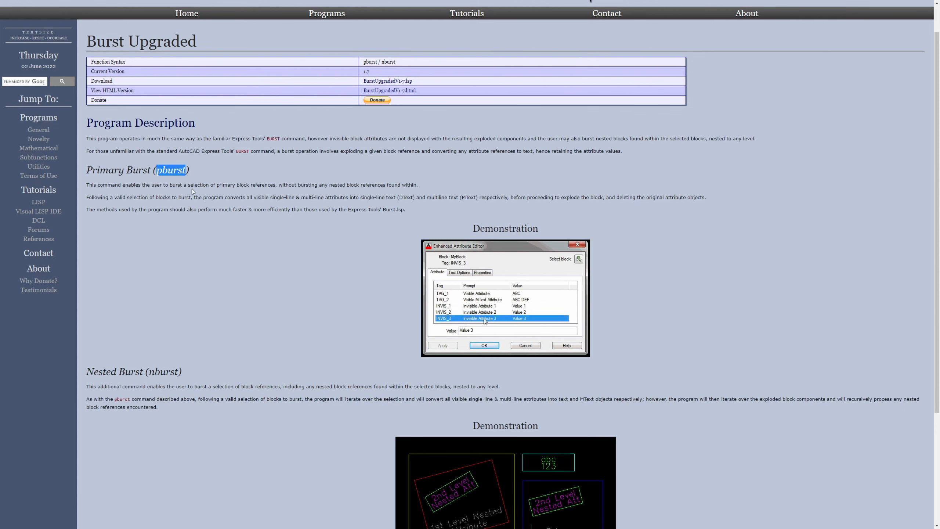
{"action": "double_click", "coordinate": [163, 372]}
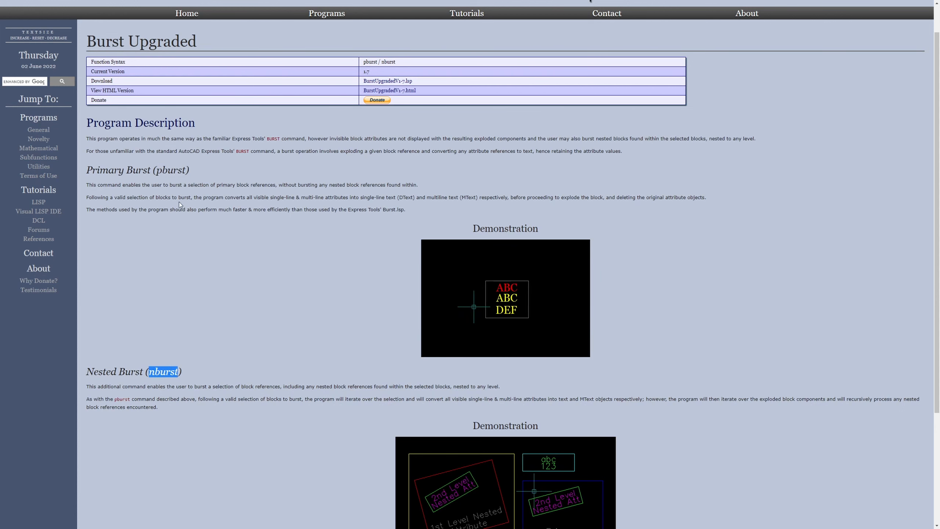
{"action": "double_click", "coordinate": [173, 170]}
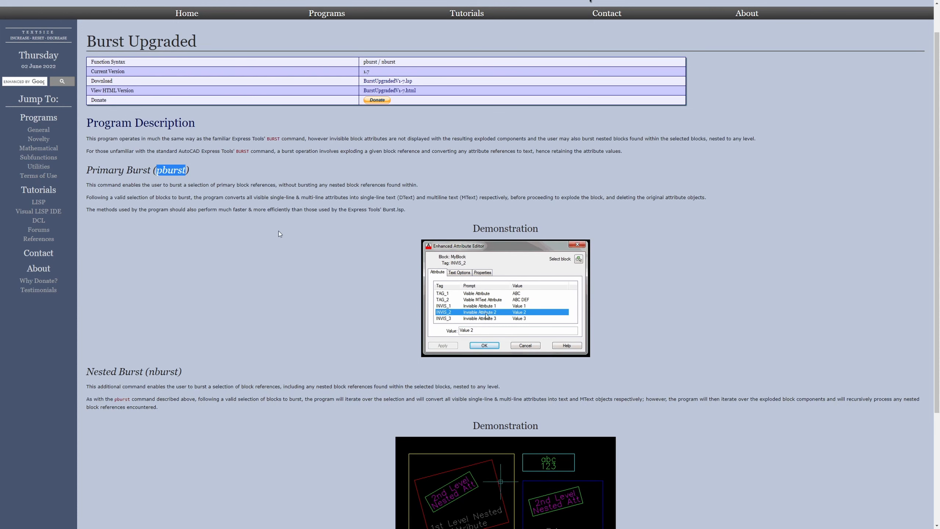
{"action": "left_click", "coordinate": [192, 355]}
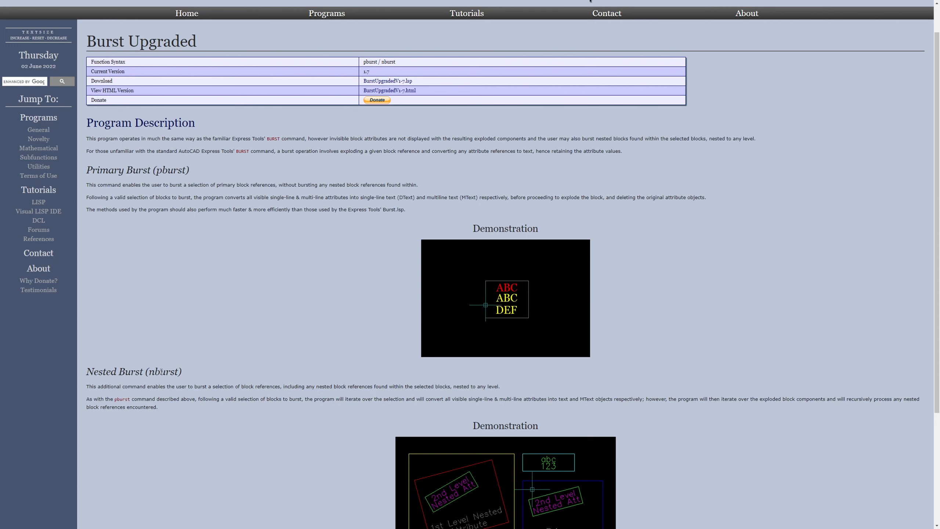
{"action": "double_click", "coordinate": [161, 371]}
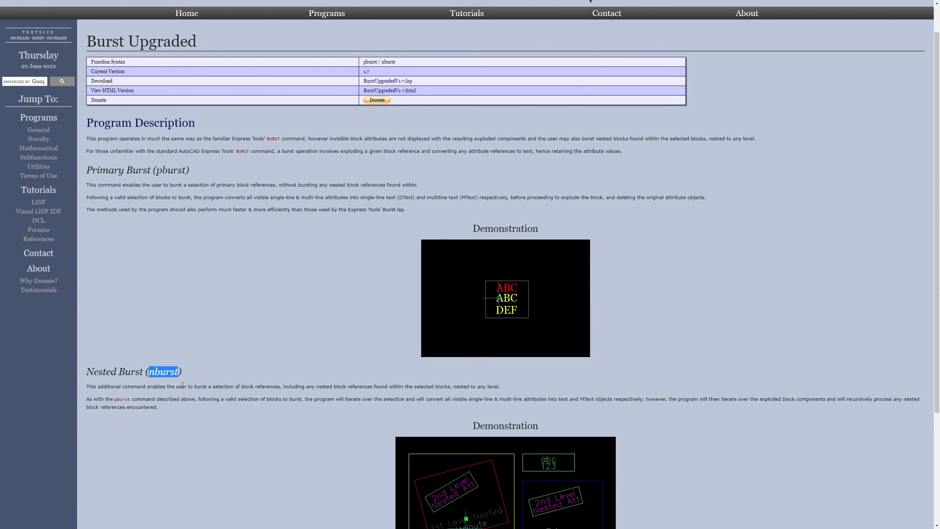
{"action": "left_click", "coordinate": [244, 361]}
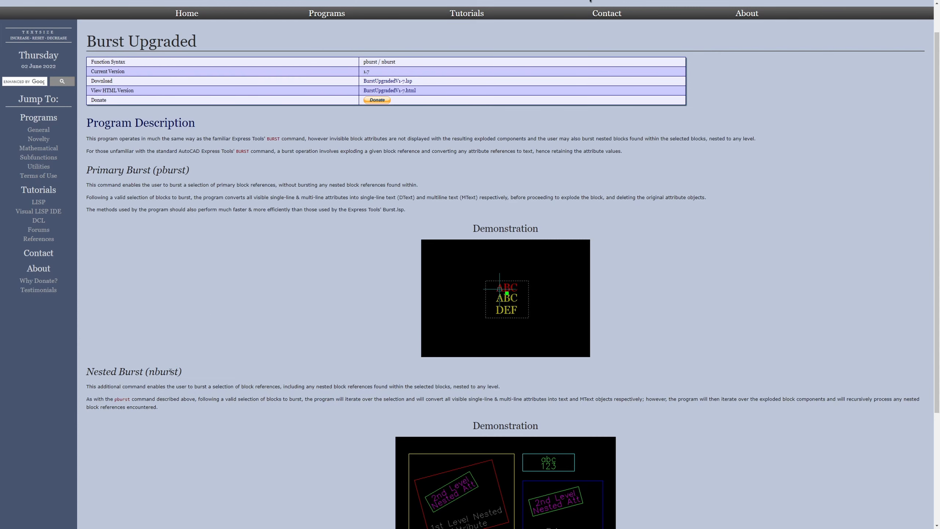
{"action": "scroll", "coordinate": [183, 370], "scroll_direction": "down", "scroll_amount": 3}
{"action": "scroll", "coordinate": [186, 334], "scroll_direction": "up", "scroll_amount": 2}
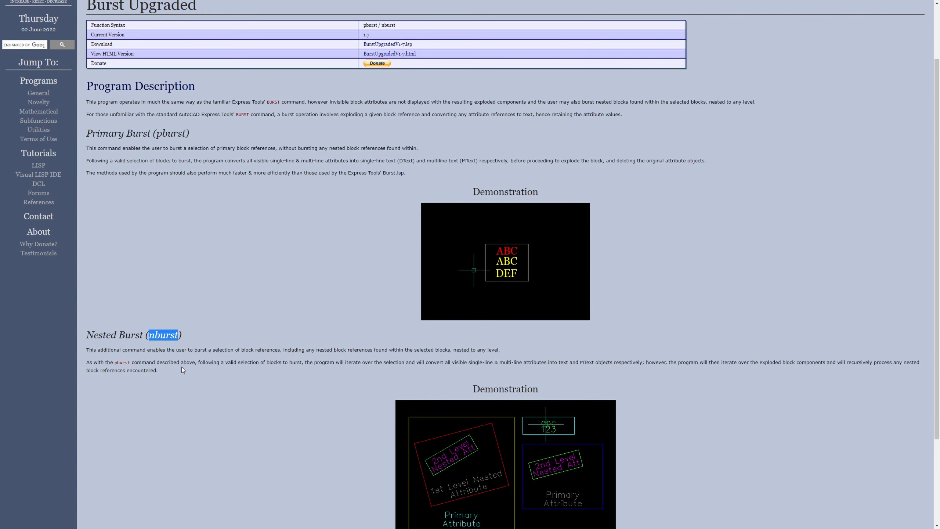
{"action": "left_click", "coordinate": [206, 333]}
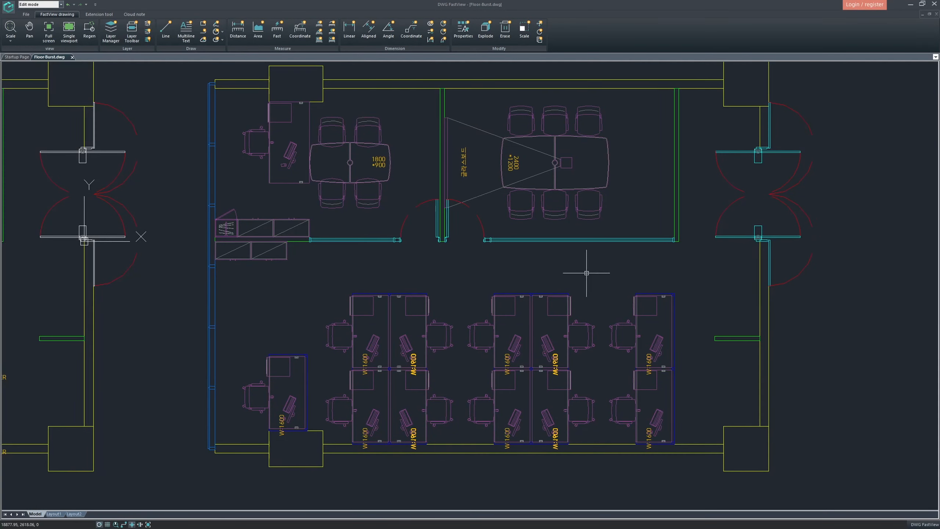
Step: Switch back to the Floor-Burst.dwg drawing, select individual lines of the right-end upper cabinet in the rightmost plan, and clear the selection
{"action": "middle_click_drag", "start_coordinate": [586, 273], "coordinate": [599, 274]}
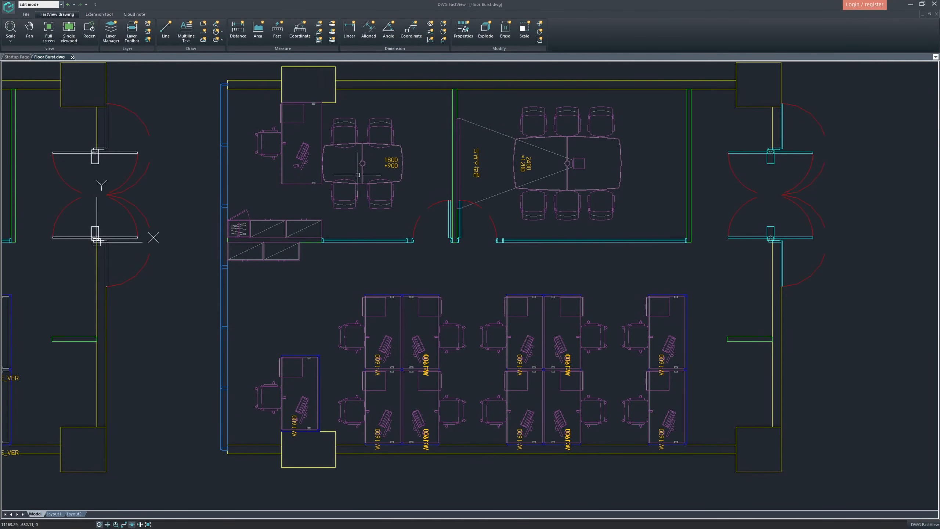
{"action": "middle_click_drag", "start_coordinate": [442, 173], "coordinate": [444, 183]}
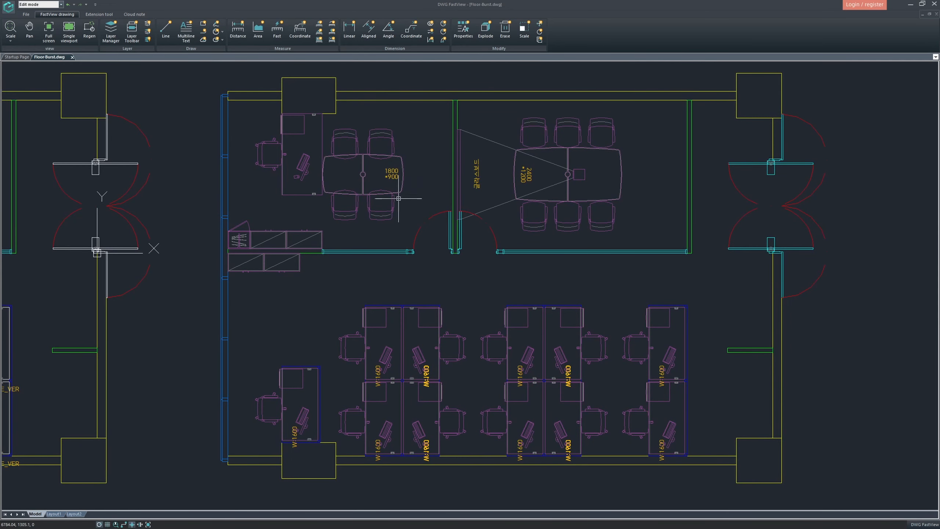
{"action": "middle_click_drag", "start_coordinate": [383, 214], "coordinate": [391, 205]}
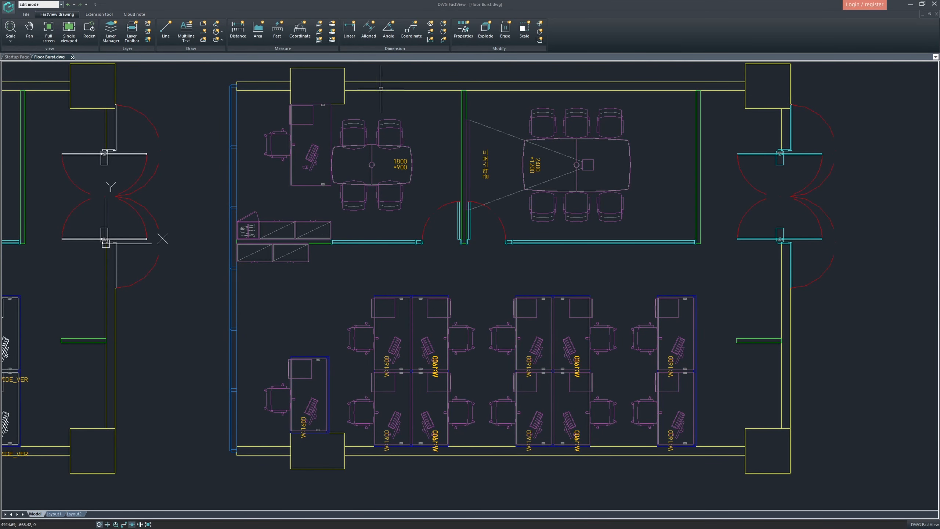
{"action": "scroll", "coordinate": [269, 231], "scroll_direction": "up", "scroll_amount": 8}
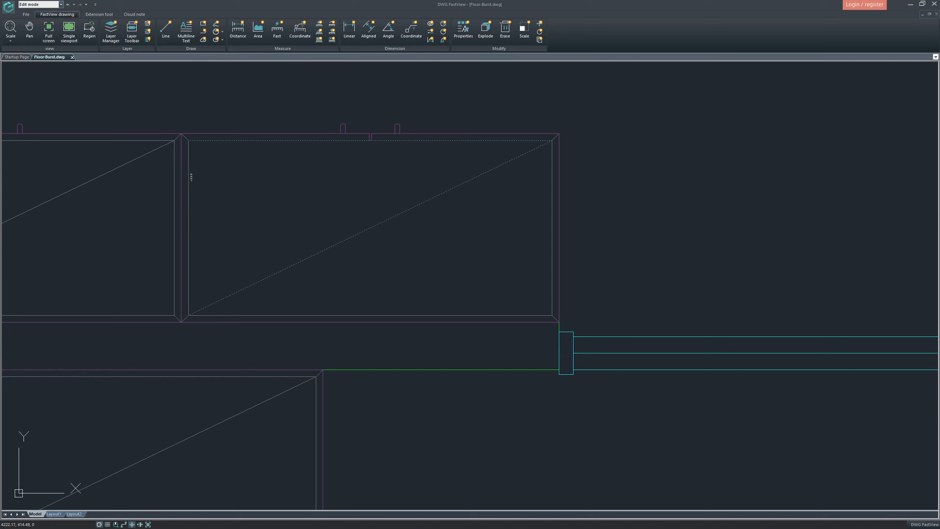
{"action": "left_click", "coordinate": [189, 179]}
{"action": "left_click", "coordinate": [330, 315]}
{"action": "left_click", "coordinate": [559, 185]}
{"action": "middle_click_drag", "start_coordinate": [573, 232], "coordinate": [466, 251]}
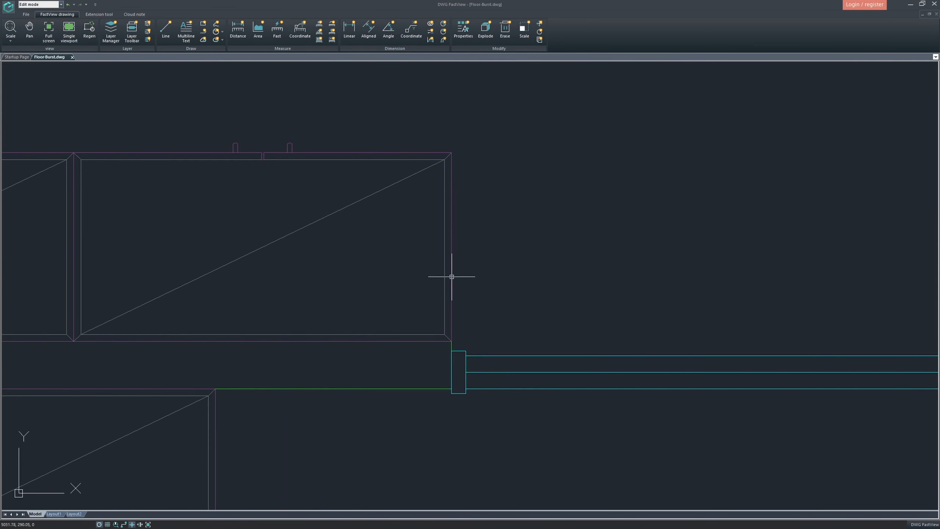
{"action": "scroll", "coordinate": [452, 276], "scroll_direction": "down", "scroll_amount": 10}
{"action": "mouse_move", "coordinate": [301, 266]}
{"action": "middle_mouse_down"}
{"action": "mouse_move", "coordinate": [434, 235]}
{"action": "mouse_move", "coordinate": [513, 245]}
{"action": "middle_mouse_up"}
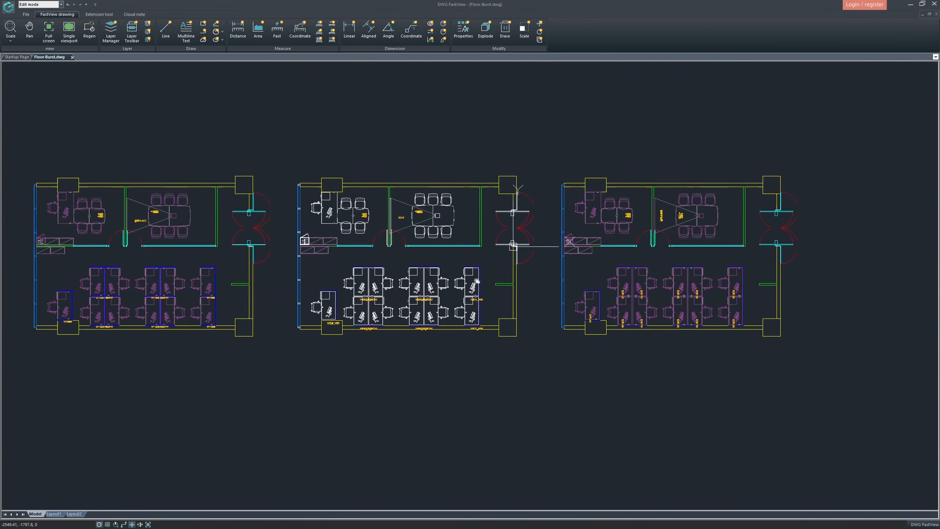
{"action": "middle_click_drag", "start_coordinate": [477, 281], "coordinate": [483, 287]}
{"action": "middle_click_drag", "start_coordinate": [555, 253], "coordinate": [566, 271]}
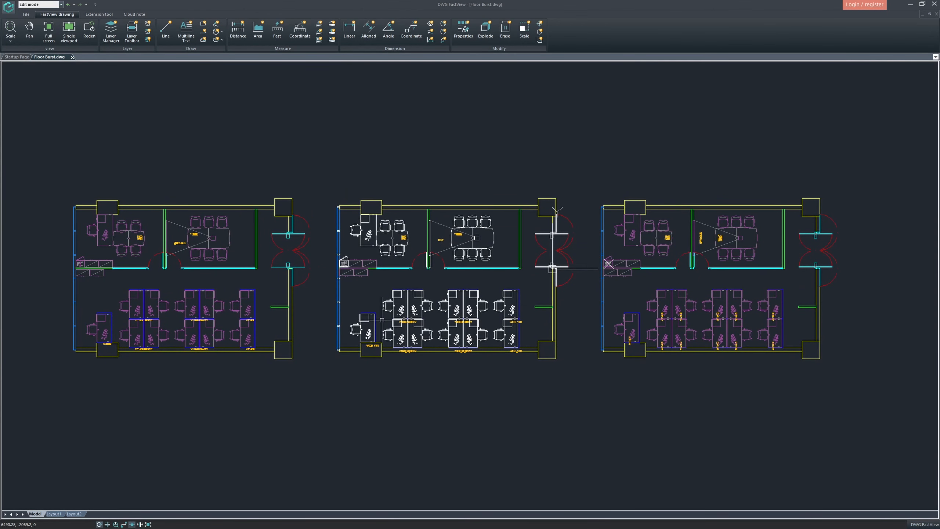
Step: Select the lower column and walls of the leftmost plan and the middle plan's lower wall, and clear the selection
{"action": "left_click_drag", "start_coordinate": [302, 365], "coordinate": [276, 333]}
{"action": "left_click_drag", "start_coordinate": [452, 389], "coordinate": [430, 336]}
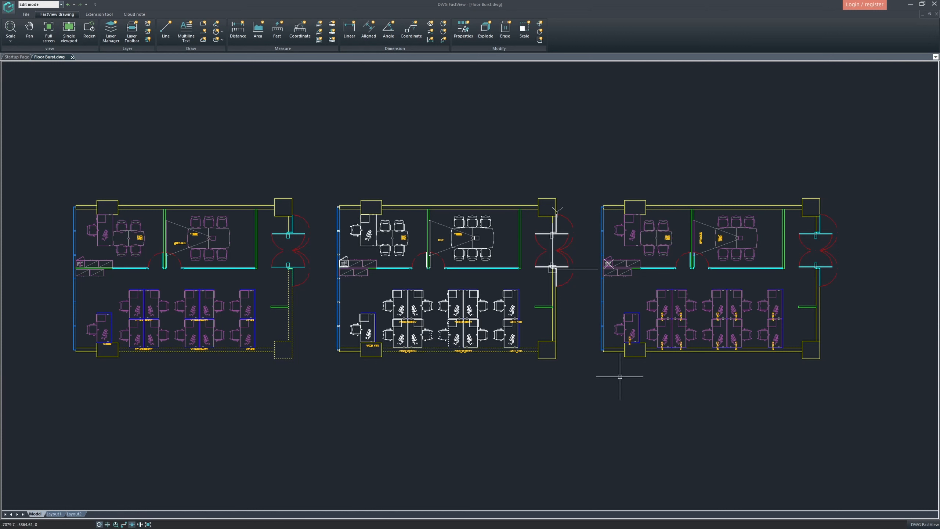
{"action": "key", "text": "Escape"}
{"action": "middle_click_drag", "start_coordinate": [327, 293], "coordinate": [330, 296]}
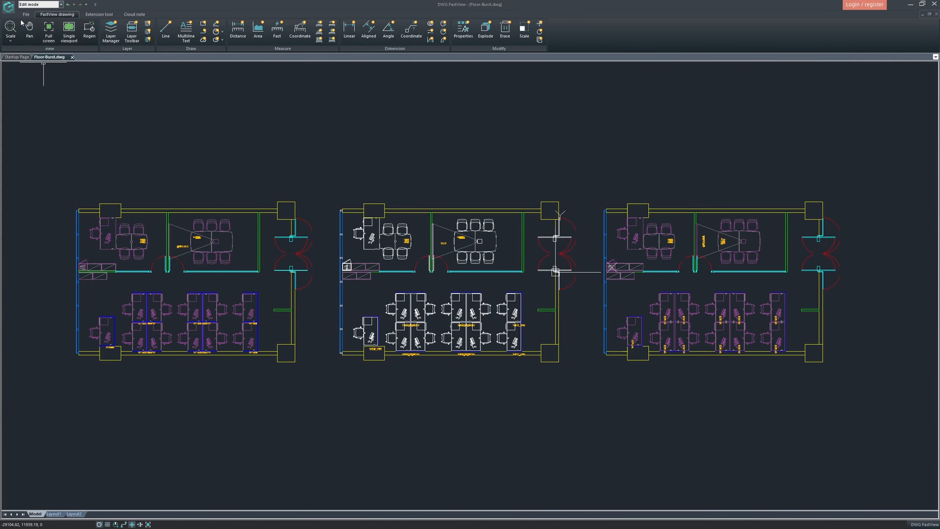
Step: Save a copy of the drawing as Floor-Burst.dxf in the AutoCAD 2018 DXF format
{"action": "left_click", "coordinate": [8, 7]}
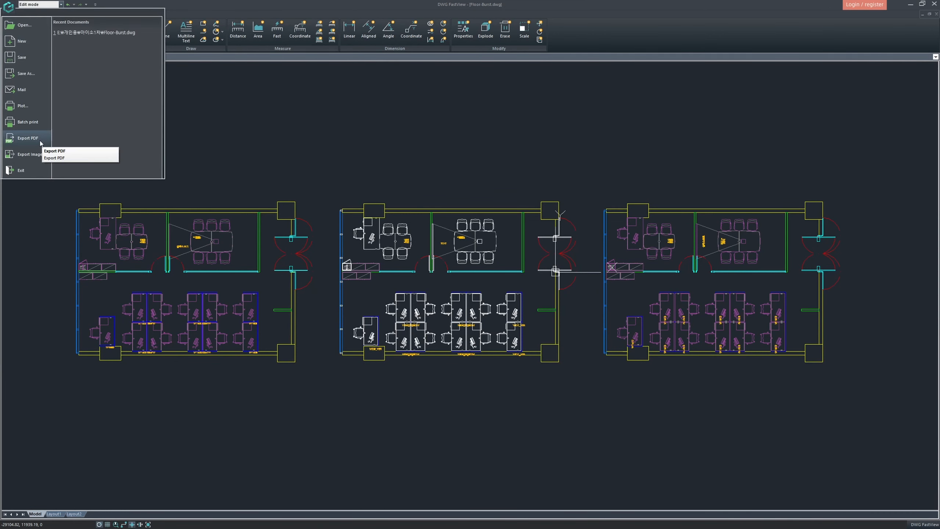
{"action": "left_click", "coordinate": [26, 74]}
{"action": "left_click", "coordinate": [444, 327]}
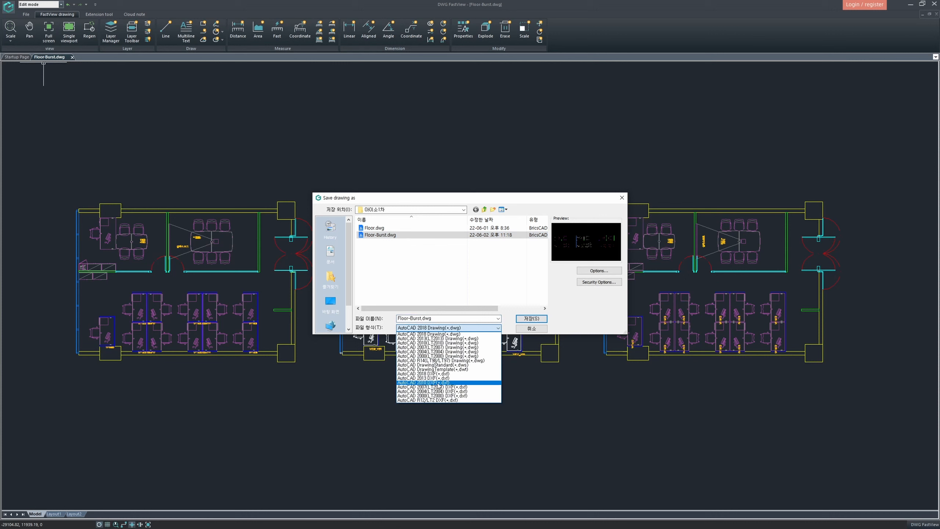
{"action": "left_click", "coordinate": [439, 374]}
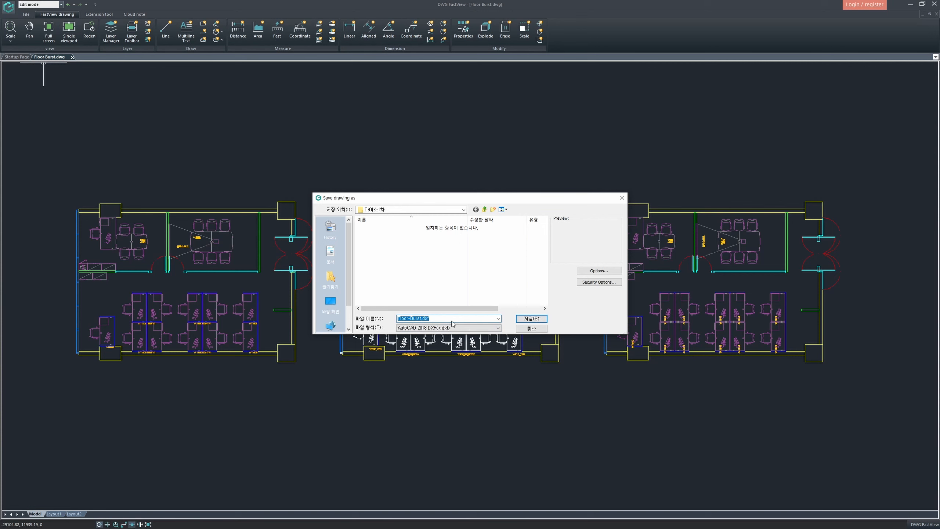
{"action": "left_click", "coordinate": [531, 320]}
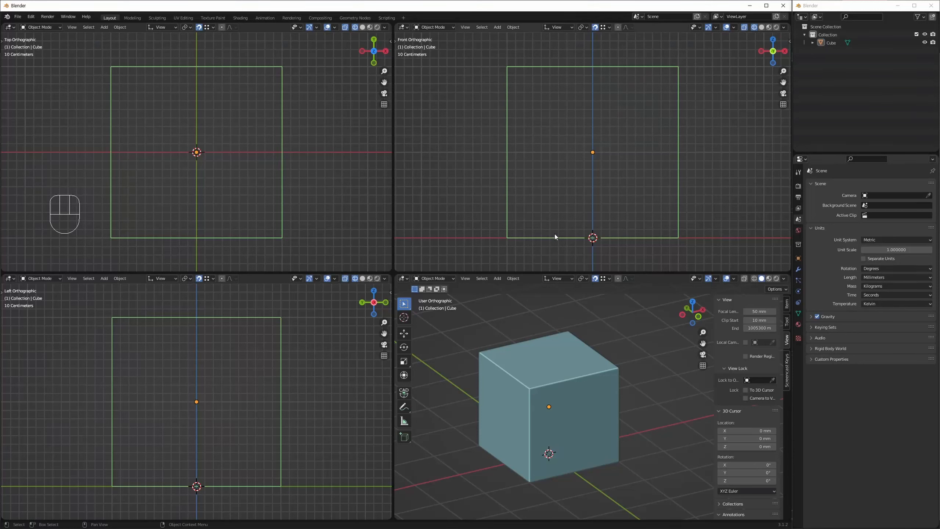
Step: Switch to Blender, start an AutoCAD DXF import, and choose Floor-Burst.dxf as the file
{"action": "left_click", "coordinate": [18, 16]}
{"action": "mouse_move", "coordinate": [60, 127]}
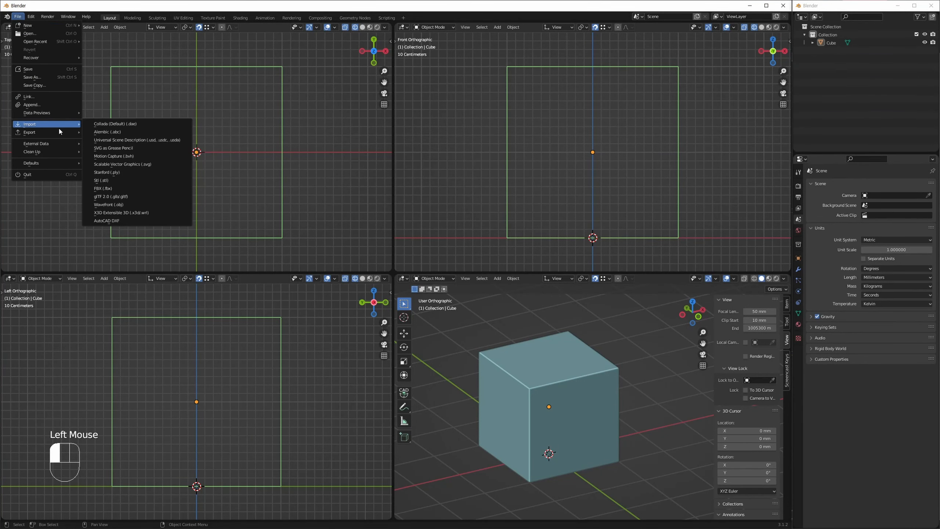
{"action": "left_click", "coordinate": [115, 222]}
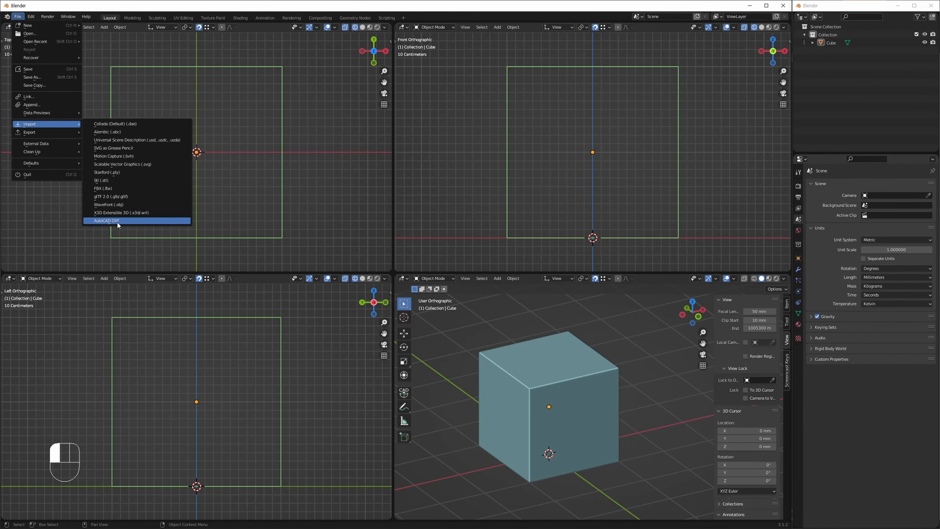
{"action": "left_click", "coordinate": [322, 183]}
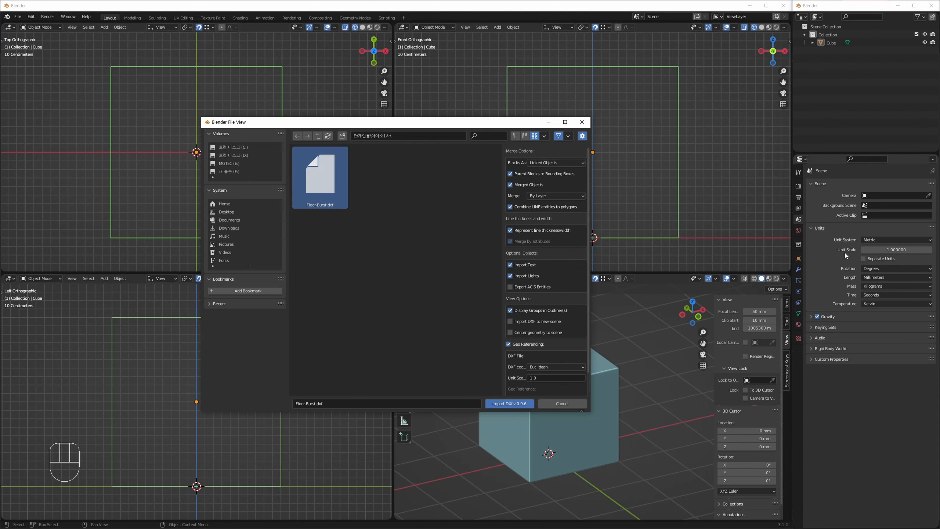
{"action": "left_click", "coordinate": [358, 205]}
{"action": "left_click", "coordinate": [345, 197]}
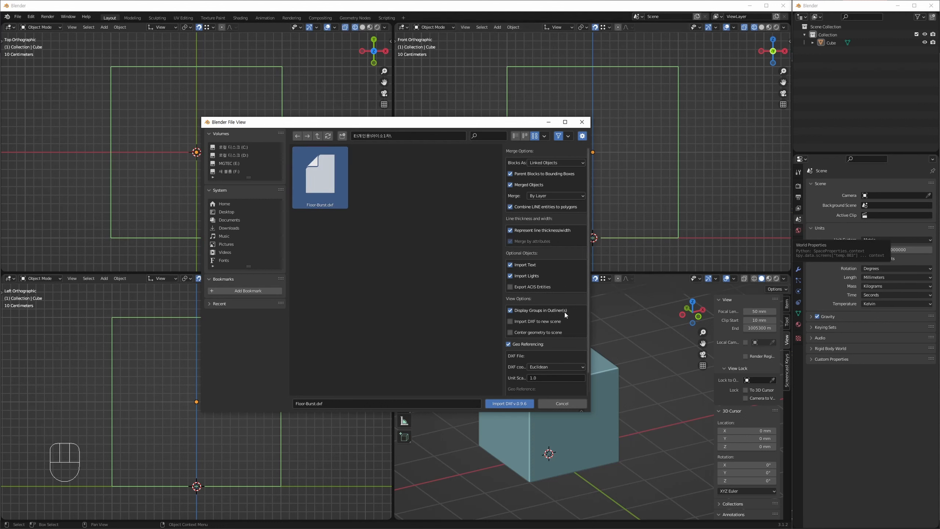
Step: Set the DXF import's unit scale to 0.001 and turn off Import Text and Import Lights
{"action": "scroll", "coordinate": [578, 297], "scroll_direction": "down", "scroll_amount": 2}
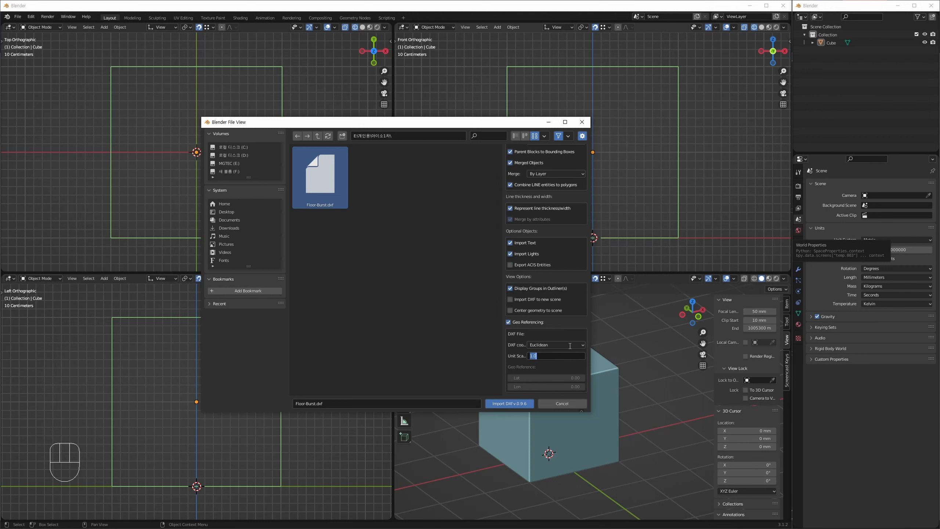
{"action": "type", "text": ".0"}
{"action": "scroll", "coordinate": [566, 231], "scroll_direction": "up", "scroll_amount": 2}
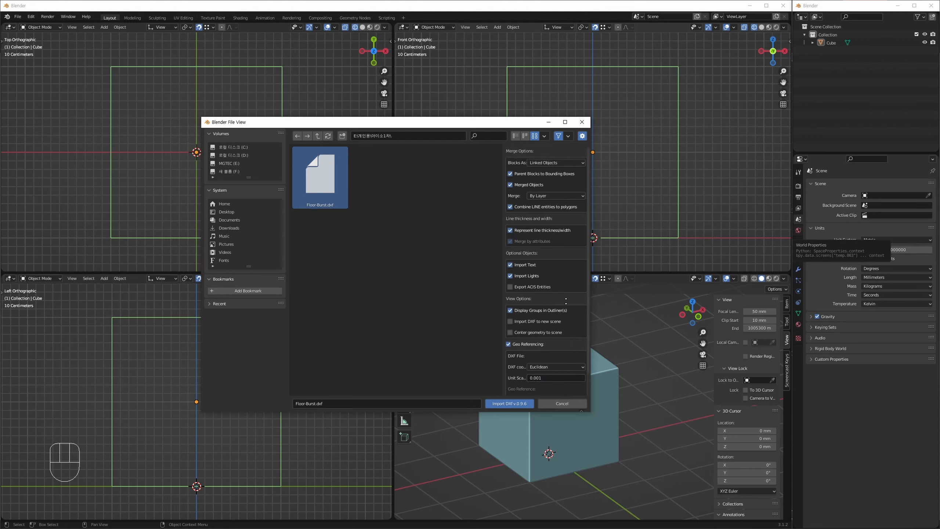
{"action": "scroll", "coordinate": [560, 240], "scroll_direction": "down", "scroll_amount": 2}
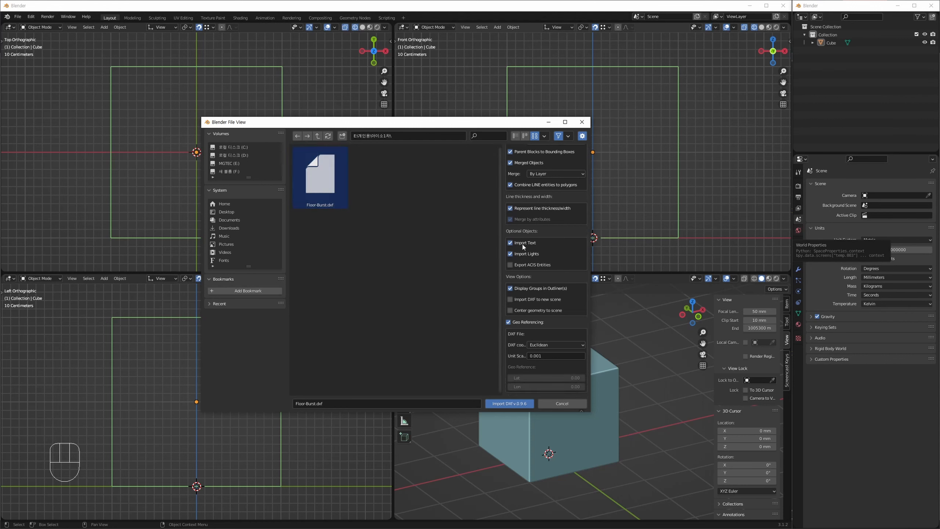
{"action": "left_click", "coordinate": [510, 243]}
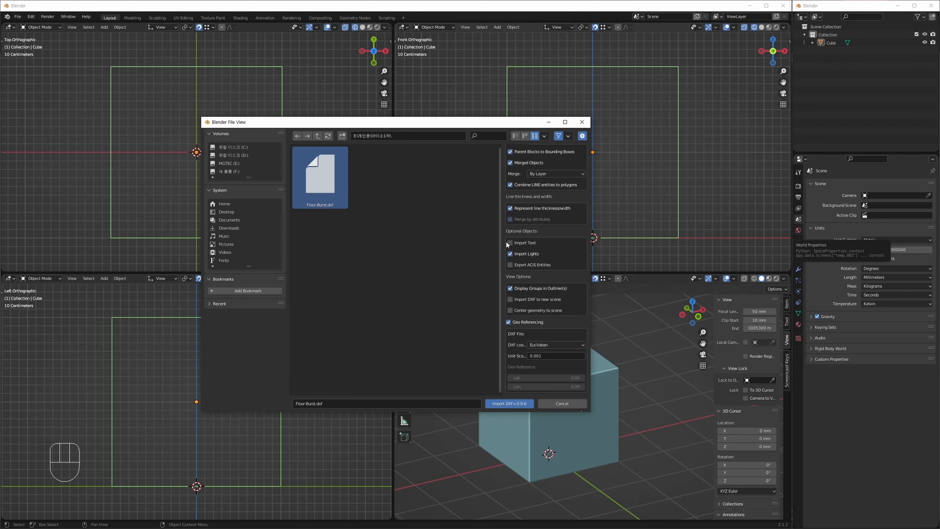
{"action": "left_click", "coordinate": [510, 254]}
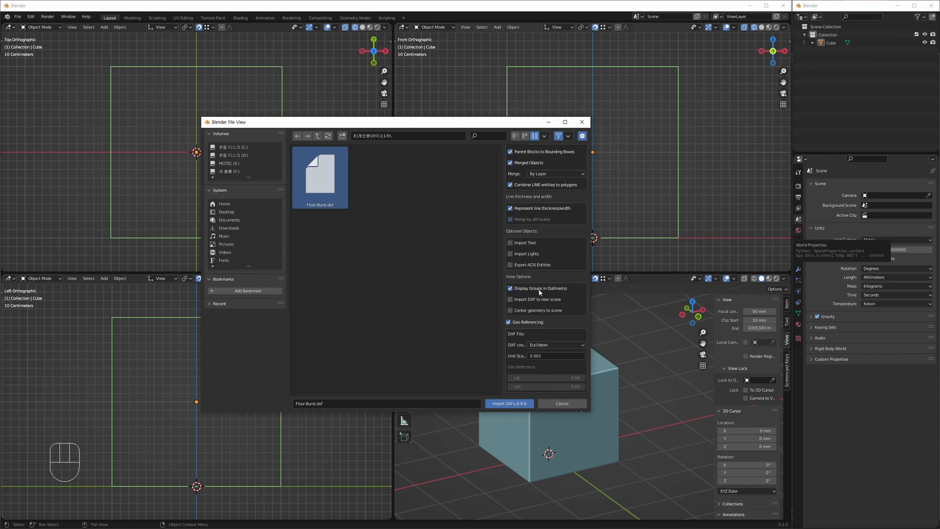
Step: Keep Merge on By Layer and Blocks As on Linked Objects, and import Floor-Burst.dxf into the scene
{"action": "scroll", "coordinate": [561, 274], "scroll_direction": "up", "scroll_amount": 3}
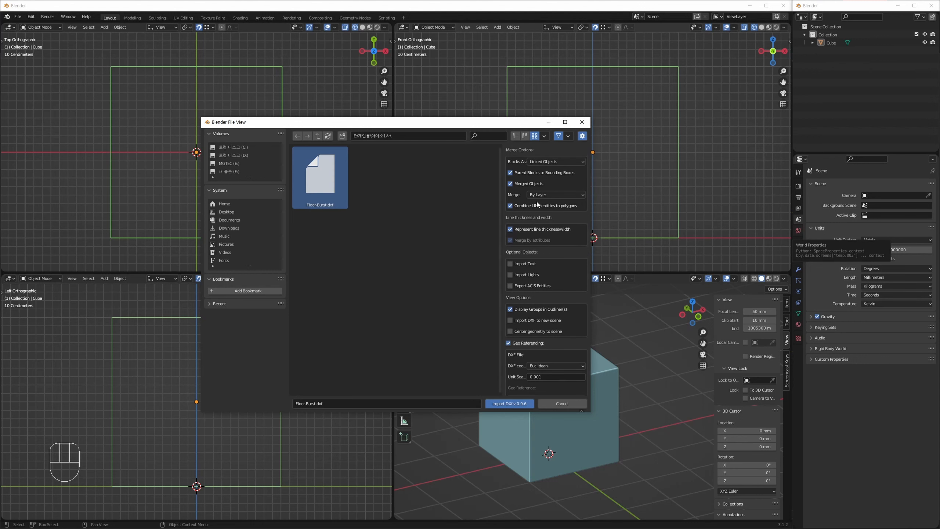
{"action": "left_click", "coordinate": [559, 195]}
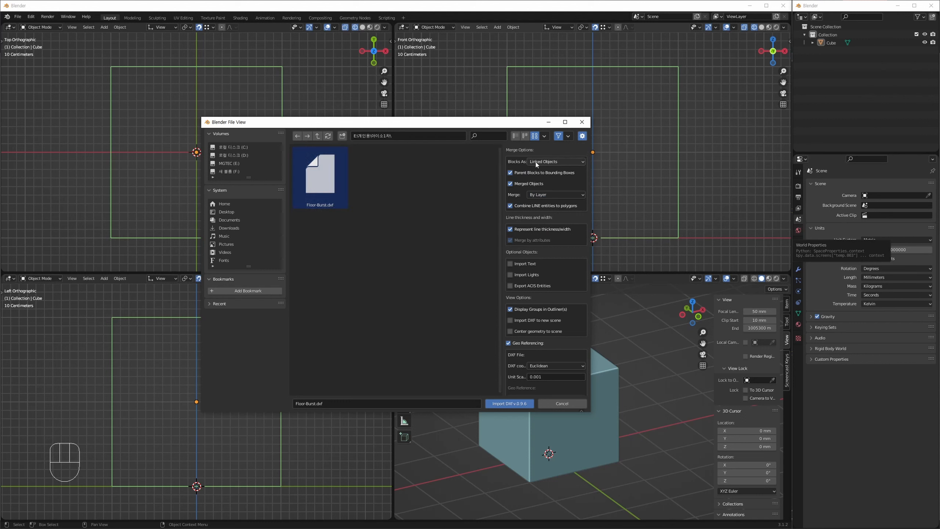
{"action": "left_click", "coordinate": [546, 162]}
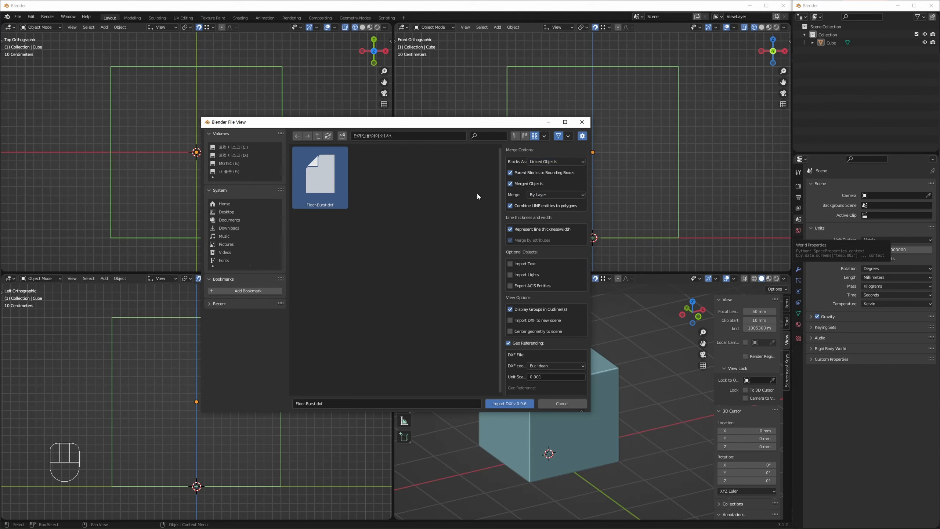
{"action": "left_click", "coordinate": [561, 163]}
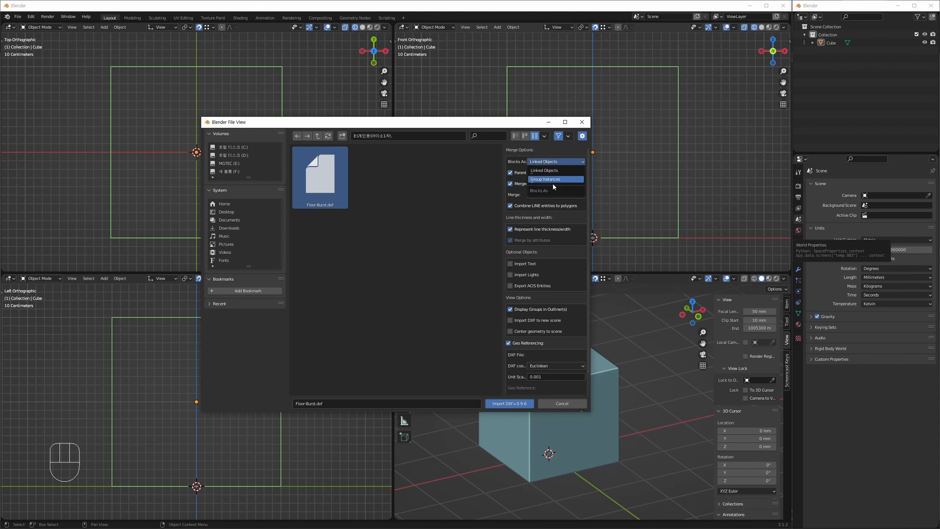
{"action": "left_click", "coordinate": [442, 224]}
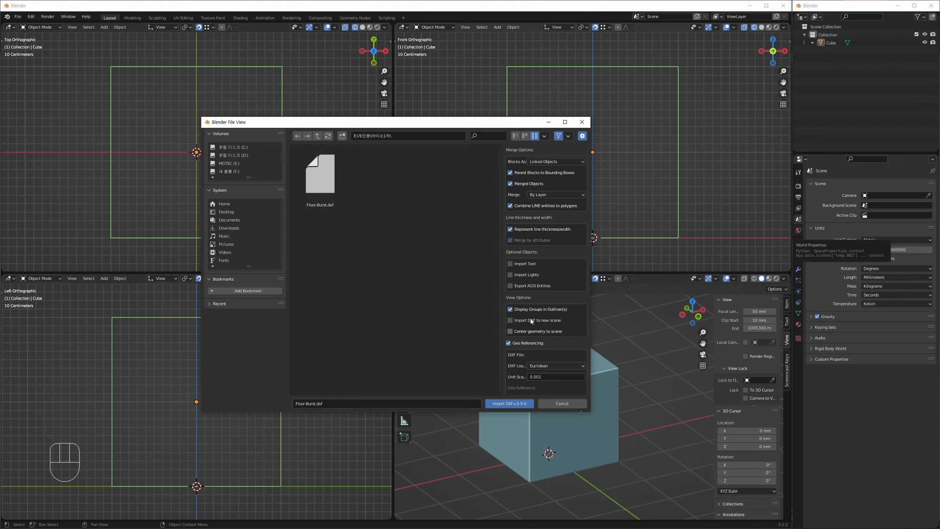
{"action": "left_click", "coordinate": [510, 273]}
{"action": "left_click", "coordinate": [513, 403]}
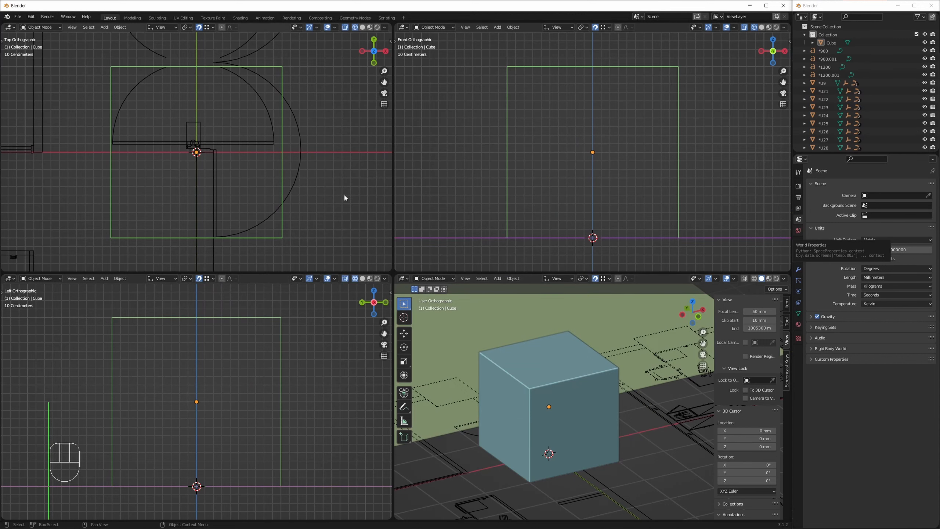
Step: Select the default cube among the imported floor plans and delete it
{"action": "middle_click_drag", "start_coordinate": [334, 189], "coordinate": [328, 189], "text": "shift"}
{"action": "left_click", "coordinate": [299, 232]}
{"action": "left_click_drag", "start_coordinate": [298, 233], "coordinate": [270, 244]}
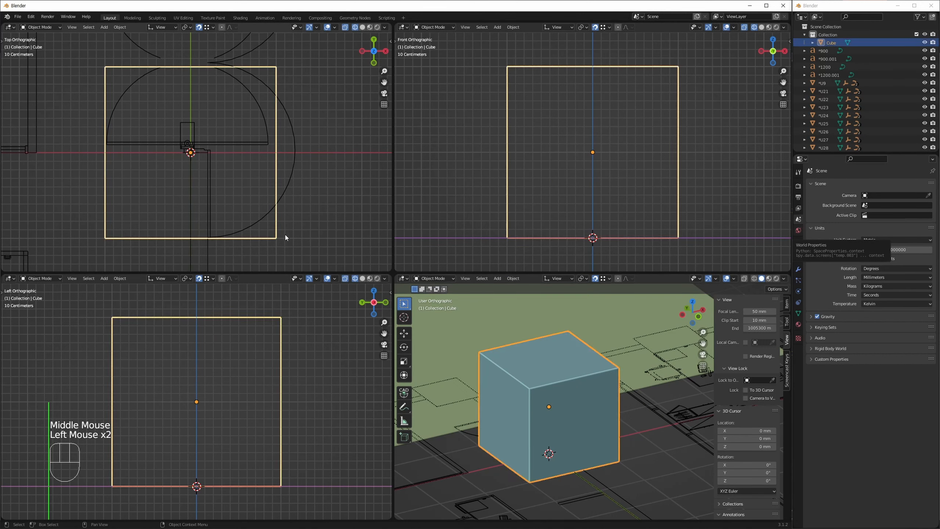
{"action": "middle_click_drag", "start_coordinate": [285, 238], "coordinate": [254, 191], "text": "ctrl"}
{"action": "key", "text": "w"}
{"action": "middle_click", "coordinate": [247, 205]}
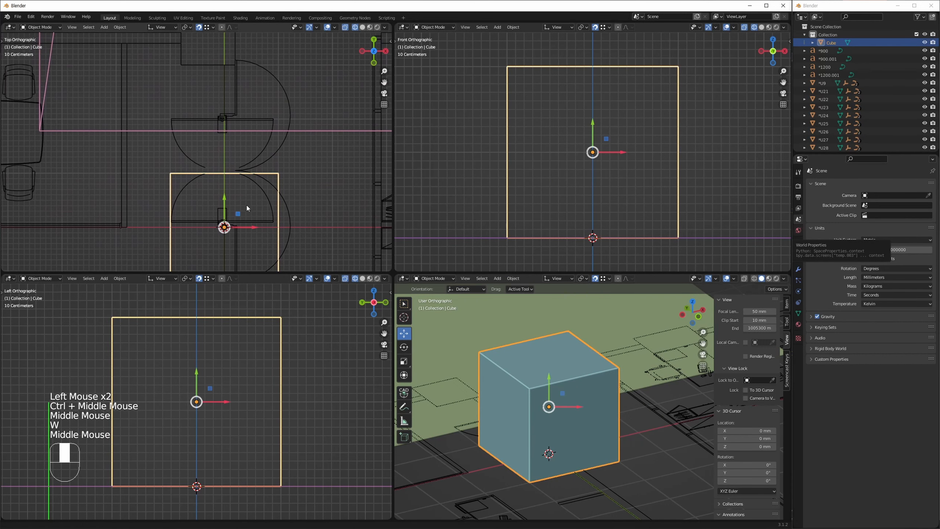
{"action": "left_click", "coordinate": [283, 177]}
{"action": "left_click", "coordinate": [274, 179]}
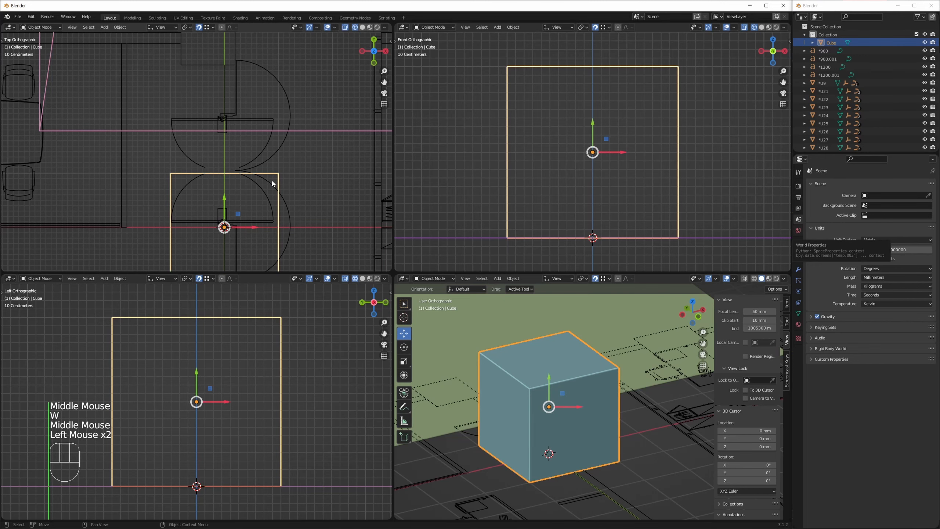
{"action": "key", "text": "Delete"}
Step: Examine the imported drawing's extent in the top view and select one of the W:1600 text objects overlapping the plans
{"action": "left_click", "coordinate": [317, 212]}
{"action": "key", "text": "z"}
{"action": "mouse_move", "coordinate": [265, 194]}
{"action": "middle_mouse_down"}
{"action": "mouse_move", "coordinate": [257, 197]}
{"action": "mouse_move", "coordinate": [317, 153]}
{"action": "middle_mouse_up"}
{"action": "left_click", "coordinate": [316, 152]}
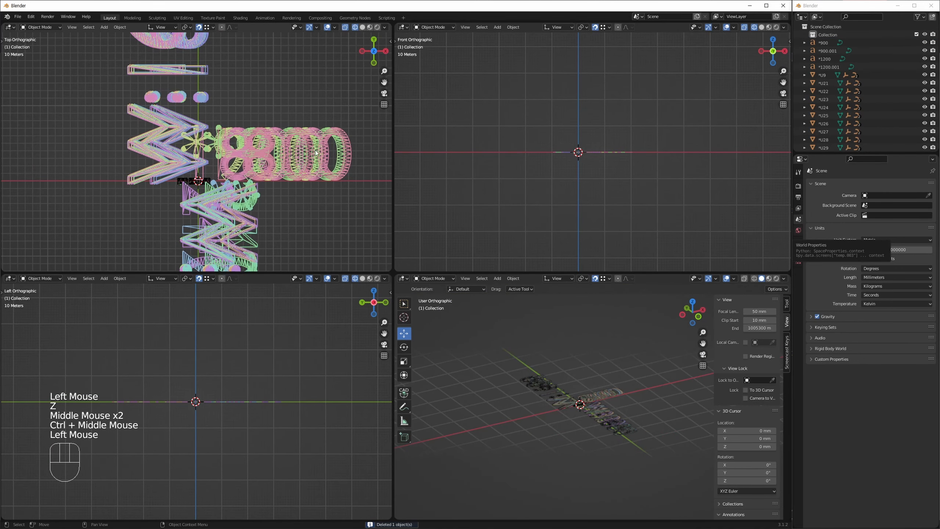
{"action": "left_click", "coordinate": [282, 140]}
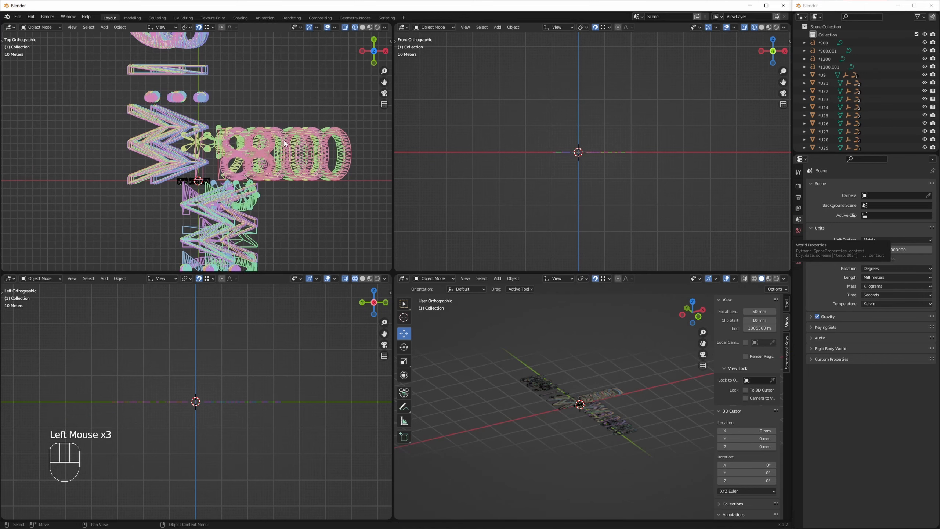
{"action": "middle_click_drag", "start_coordinate": [286, 178], "coordinate": [233, 191]}
{"action": "left_click", "coordinate": [325, 140]}
{"action": "middle_click_drag", "start_coordinate": [162, 213], "coordinate": [242, 181], "text": "shift"}
{"action": "middle_click_drag", "start_coordinate": [208, 153], "coordinate": [220, 111], "text": "ctrl"}
{"action": "left_click", "coordinate": [223, 151]}
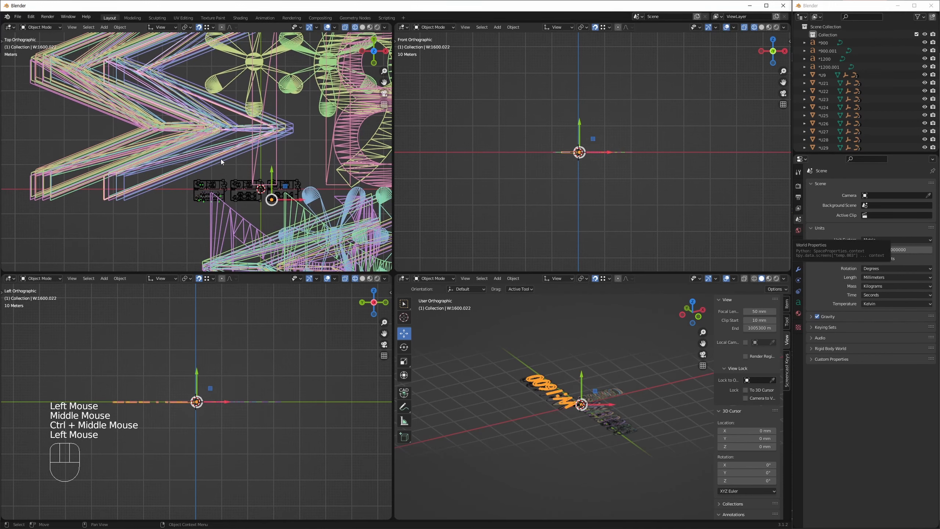
Step: Box-select the overlapping W:1600 texts beside the plans, clear the selection, and examine the whole import in the top view
{"action": "middle_click_drag", "start_coordinate": [221, 159], "coordinate": [220, 162]}
{"action": "key", "text": "q"}
{"action": "left_click", "coordinate": [170, 198]}
{"action": "left_click_drag", "start_coordinate": [177, 207], "coordinate": [131, 165]}
{"action": "left_click", "coordinate": [190, 227]}
{"action": "left_click_drag", "start_coordinate": [170, 225], "coordinate": [96, 161]}
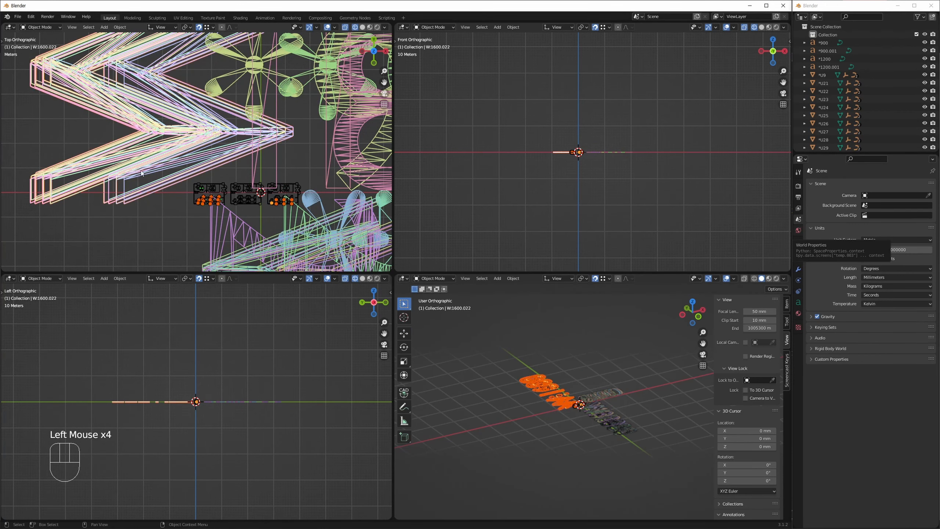
{"action": "middle_click_drag", "start_coordinate": [141, 170], "coordinate": [192, 251]}
{"action": "left_click", "coordinate": [229, 174]}
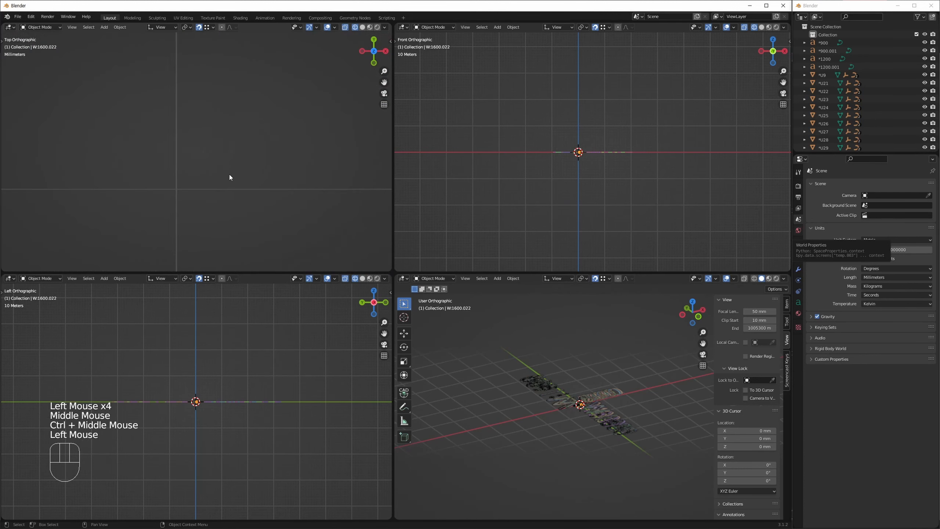
{"action": "key", "text": "z"}
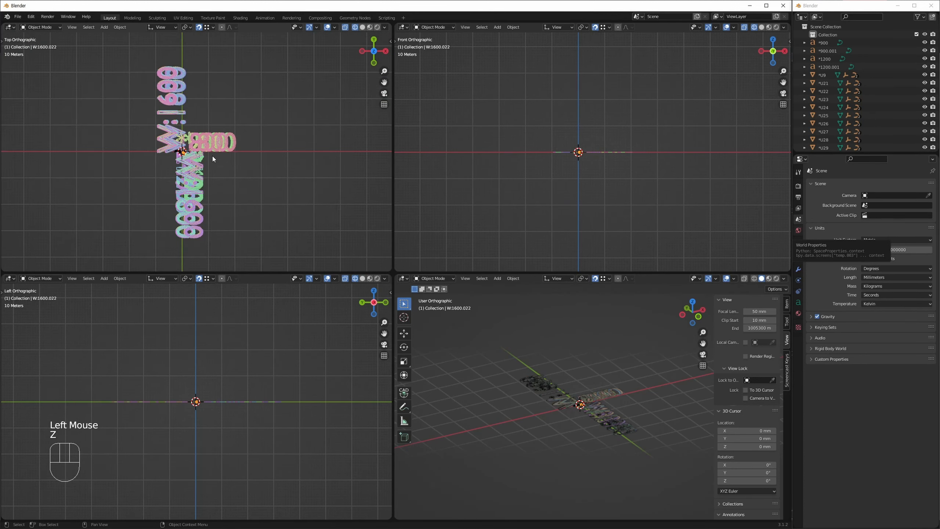
{"action": "middle_click_drag", "start_coordinate": [212, 156], "coordinate": [285, 168], "text": "ctrl"}
{"action": "left_click", "coordinate": [285, 168]}
{"action": "left_click", "coordinate": [258, 208]}
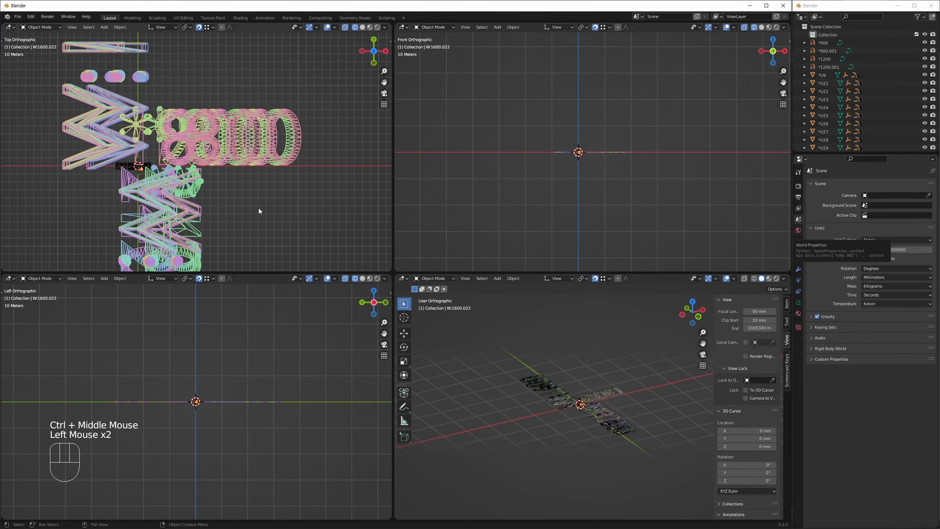
Step: Delete all the imported objects from the scene
{"action": "key", "text": "ctrl+a"}
{"action": "key", "text": "Delete"}
{"action": "key", "text": "Insert"}
{"action": "left_click", "coordinate": [136, 172]}
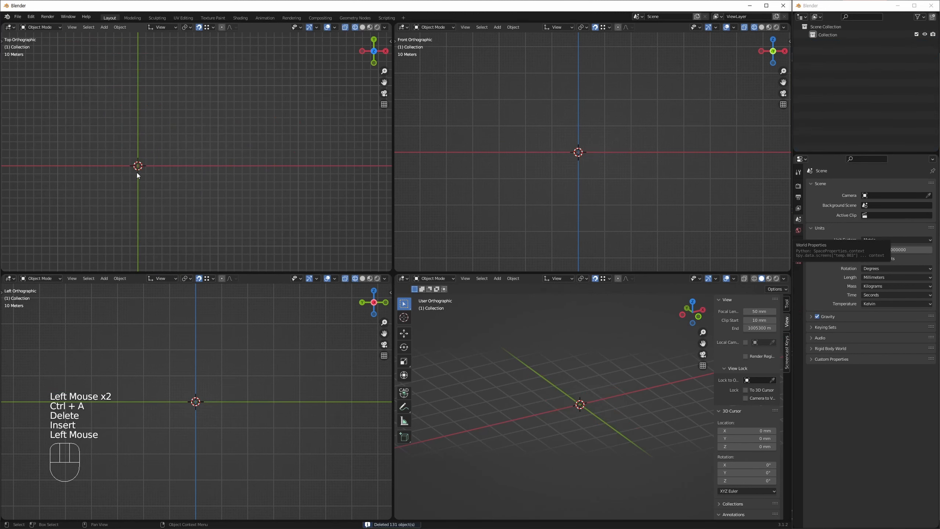
{"action": "key", "text": "z"}
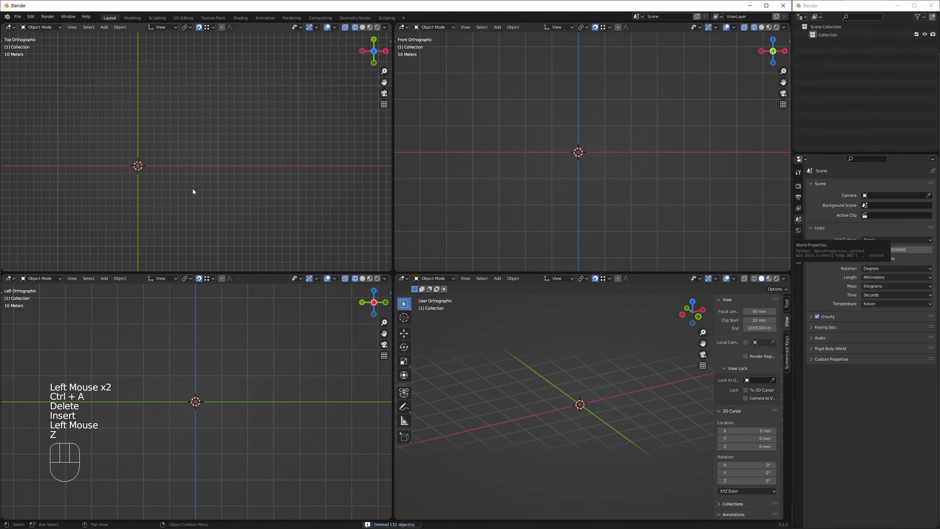
{"action": "left_click", "coordinate": [84, 124]}
{"action": "left_click", "coordinate": [7, 17]}
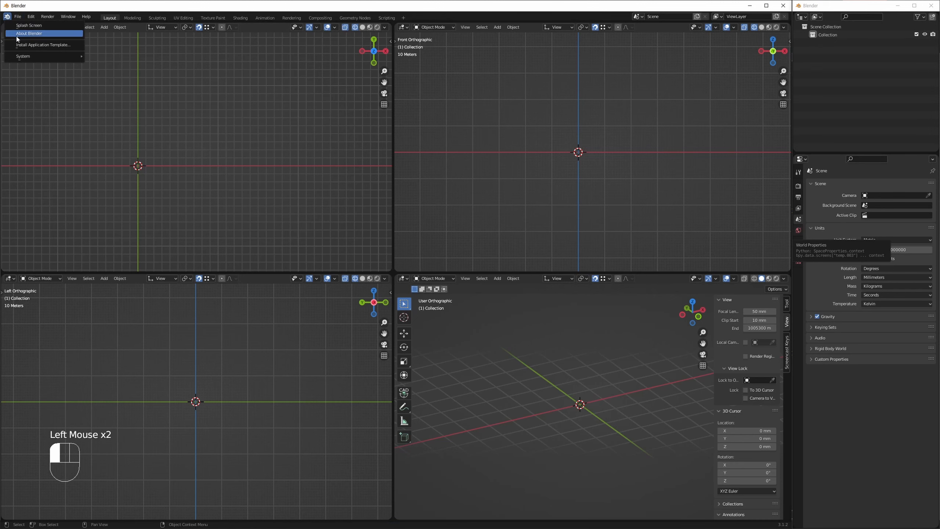
{"action": "key", "text": "Escape"}
{"action": "key", "text": "Escape"}
{"action": "left_click", "coordinate": [72, 111]}
Step: Import Floor-Burst.dxf as AutoCAD DXF at unit scale 0.001 with text and lights import turned off
{"action": "left_click", "coordinate": [18, 16]}
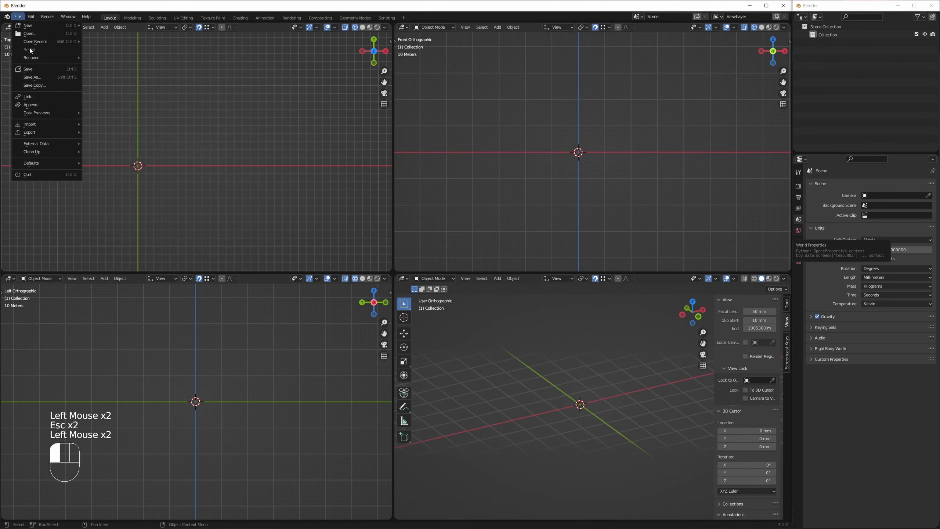
{"action": "mouse_move", "coordinate": [67, 125]}
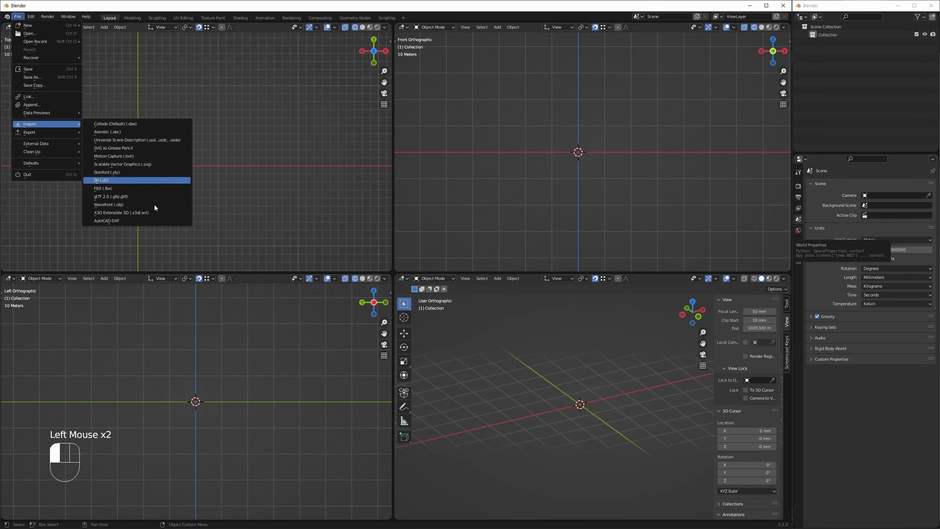
{"action": "left_click", "coordinate": [130, 221]}
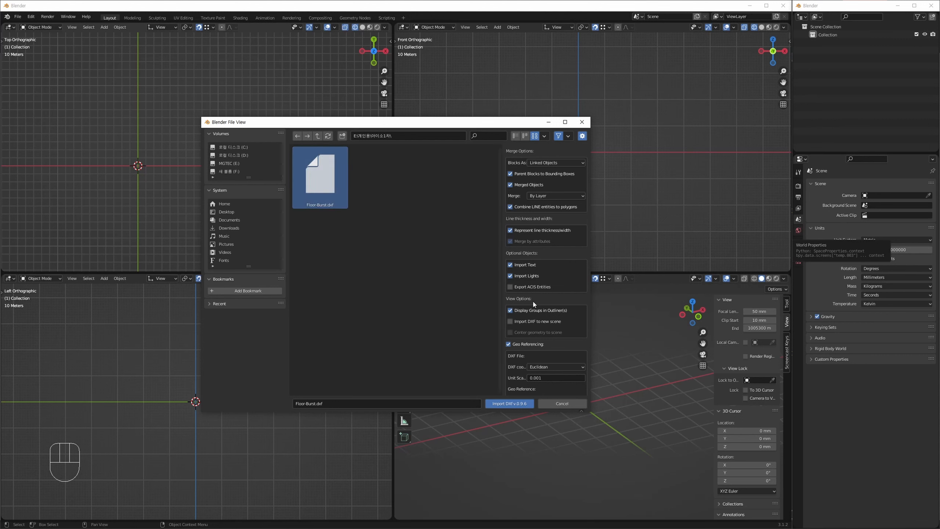
{"action": "left_click", "coordinate": [511, 275]}
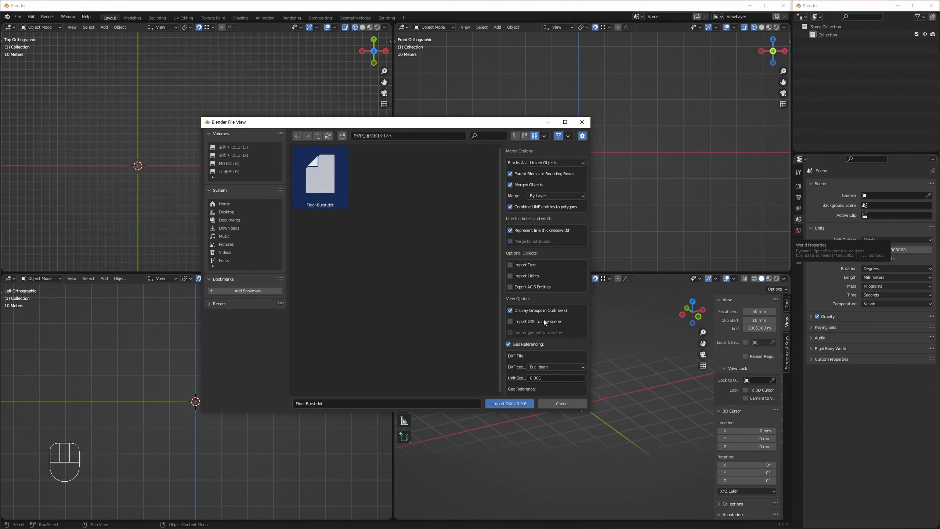
{"action": "left_click", "coordinate": [514, 403]}
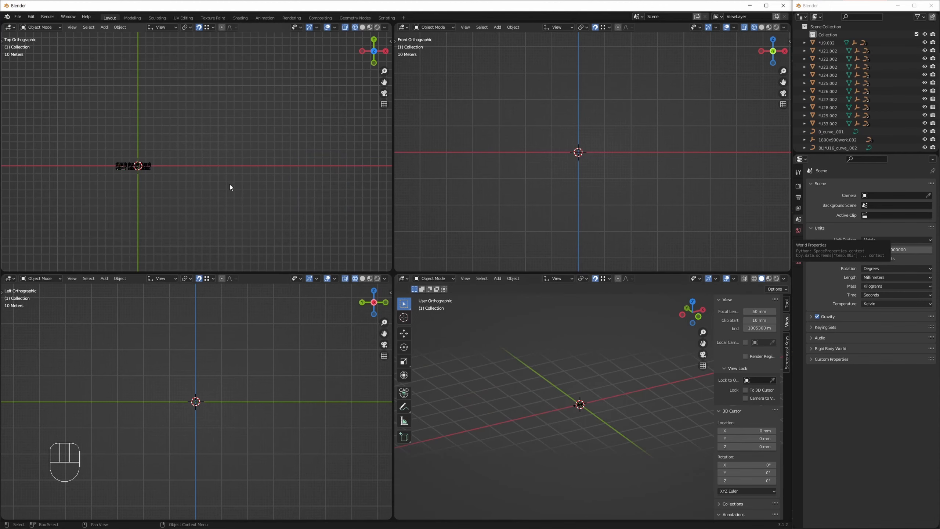
Step: Select the empty at the upper rightmost workstation of the first plan and maximize the top view
{"action": "middle_click_drag", "start_coordinate": [230, 185], "coordinate": [245, 189]}
{"action": "scroll", "coordinate": [196, 174], "scroll_direction": "up", "scroll_amount": 12}
{"action": "middle_click_drag", "start_coordinate": [202, 167], "coordinate": [317, 172]}
{"action": "scroll", "coordinate": [286, 164], "scroll_direction": "up", "scroll_amount": 2}
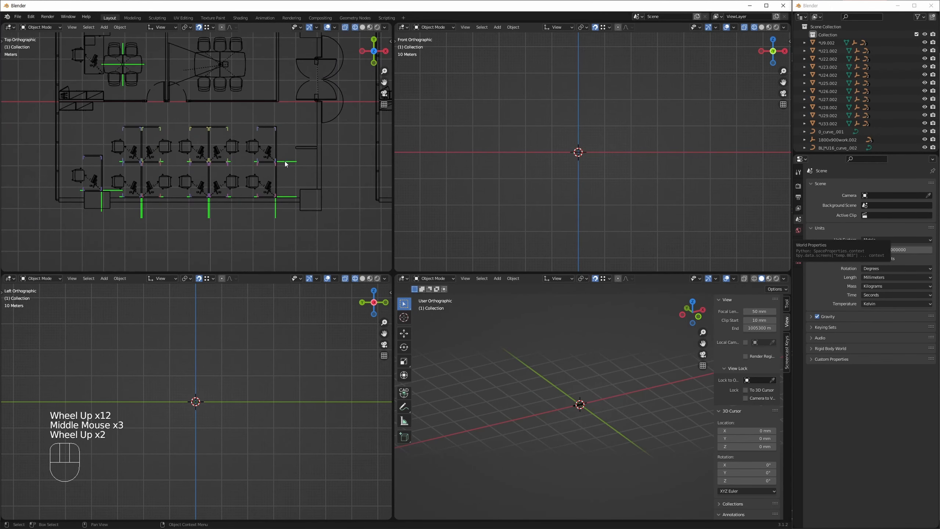
{"action": "left_click", "coordinate": [285, 164]}
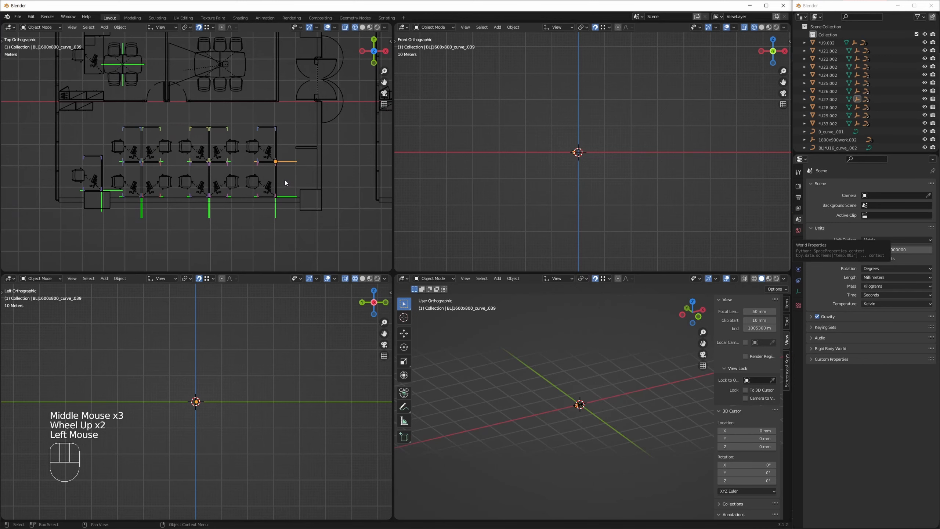
{"action": "mouse_move", "coordinate": [285, 179]}
{"action": "middle_mouse_down"}
{"action": "mouse_move", "coordinate": [265, 188]}
{"action": "mouse_move", "coordinate": [274, 184]}
{"action": "middle_mouse_up"}
{"action": "key", "text": "ctrl+space"}
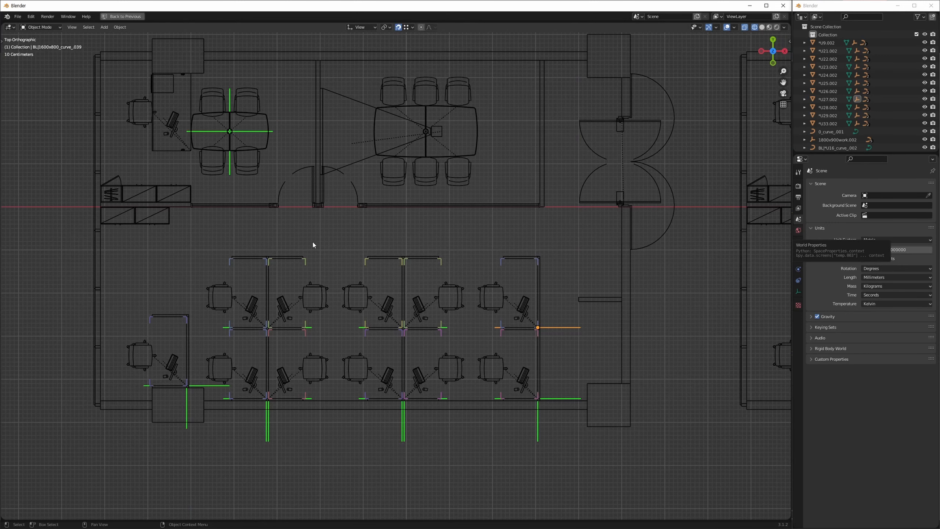
Step: Try moving the empty of the lower-left desk-cluster workstation, with its attached chair, out of the plan, undo it, and try again
{"action": "middle_click_drag", "start_coordinate": [306, 483], "coordinate": [391, 422]}
{"action": "left_click", "coordinate": [391, 422]}
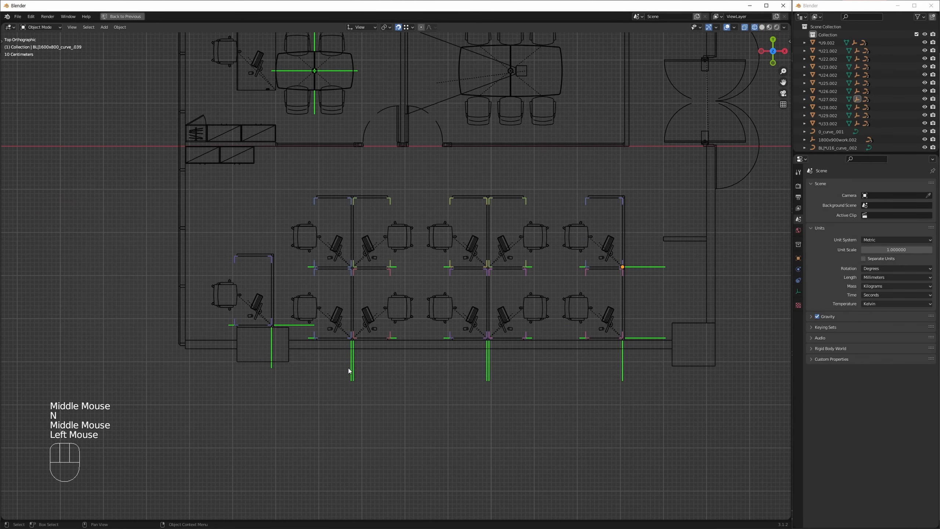
{"action": "middle_click_drag", "start_coordinate": [356, 375], "coordinate": [416, 333]}
{"action": "key", "text": "g"}
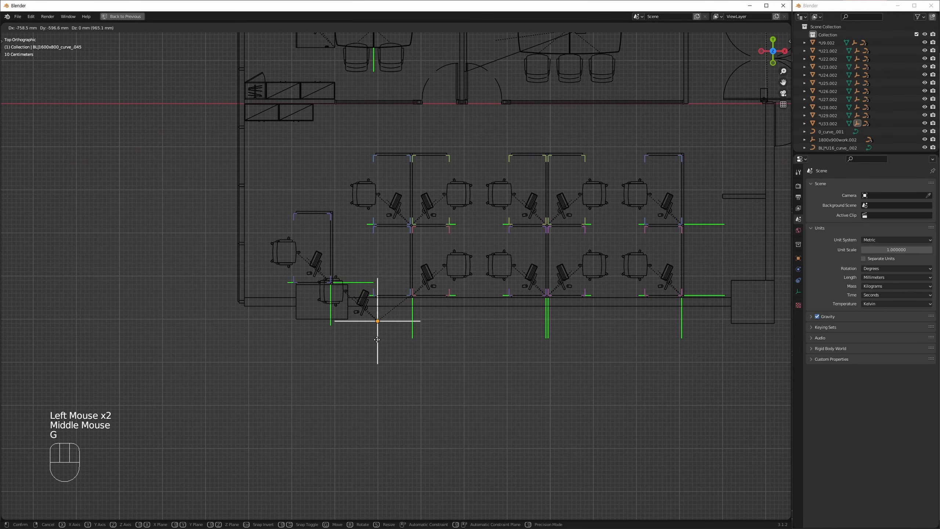
{"action": "left_click", "coordinate": [82, 285]}
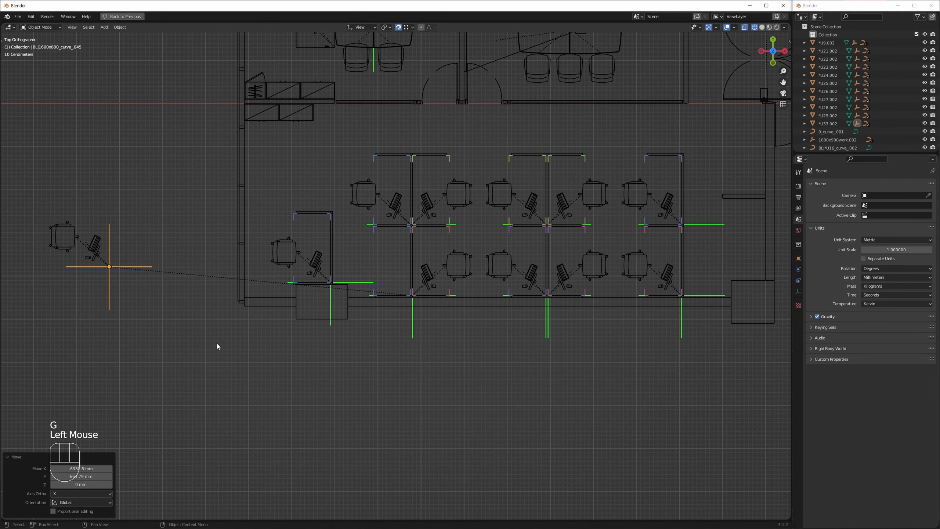
{"action": "middle_click_drag", "start_coordinate": [88, 276], "coordinate": [139, 272]}
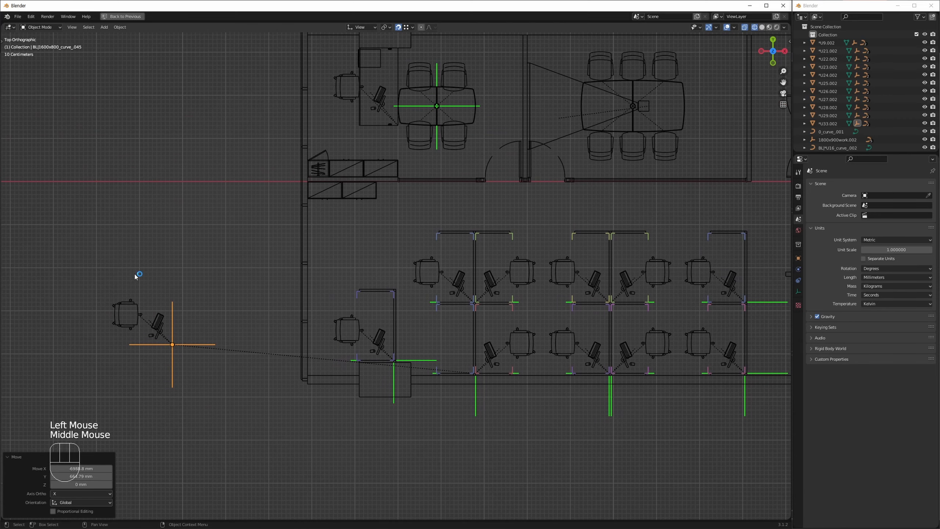
{"action": "middle_click_drag", "start_coordinate": [169, 352], "coordinate": [225, 301]}
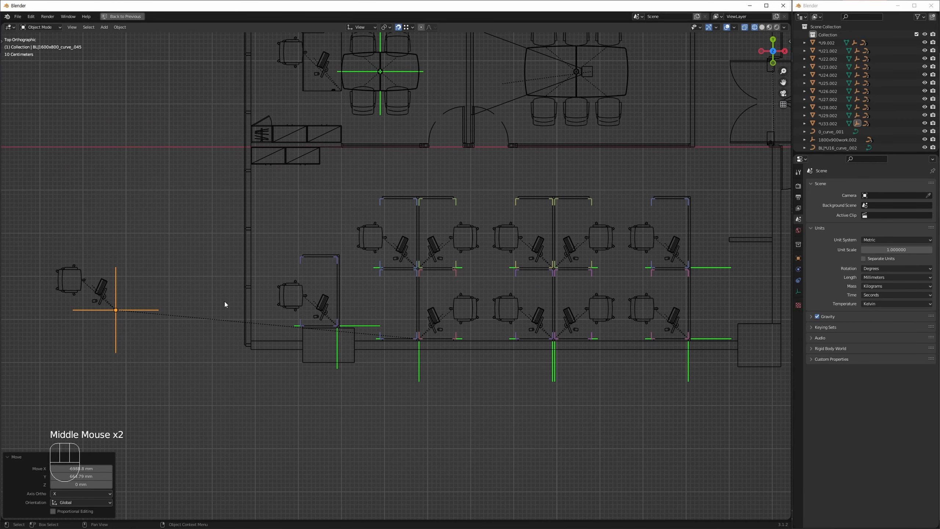
{"action": "key", "text": "ctrl+z"}
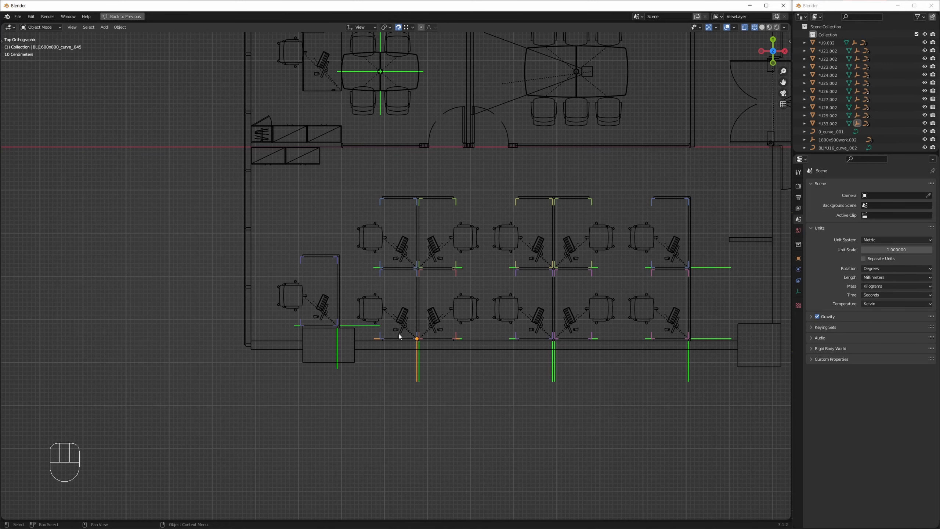
{"action": "middle_click_drag", "start_coordinate": [414, 292], "coordinate": [452, 252]}
{"action": "key", "text": "g"}
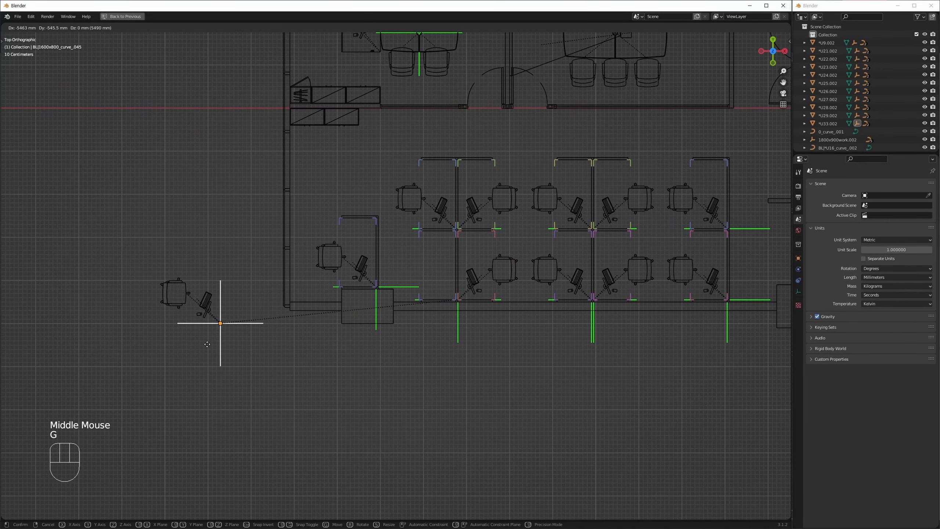
{"action": "left_click", "coordinate": [225, 331]}
Step: Move the empty of the second workstation in the upper row, and then its parent bounding box, upward in the plan
{"action": "middle_click_drag", "start_coordinate": [225, 331], "coordinate": [368, 266], "text": "ctrl"}
{"action": "left_click", "coordinate": [365, 250]}
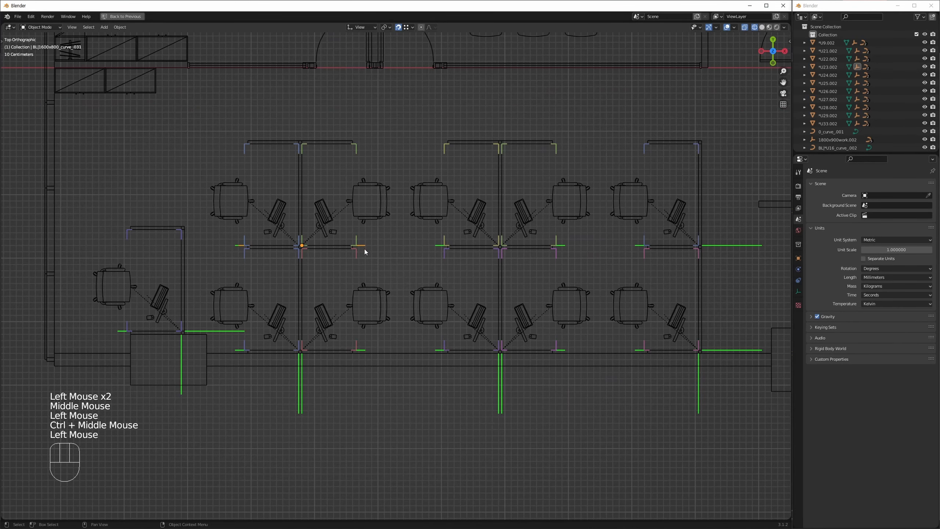
{"action": "key", "text": "g"}
{"action": "left_click", "coordinate": [392, 182]}
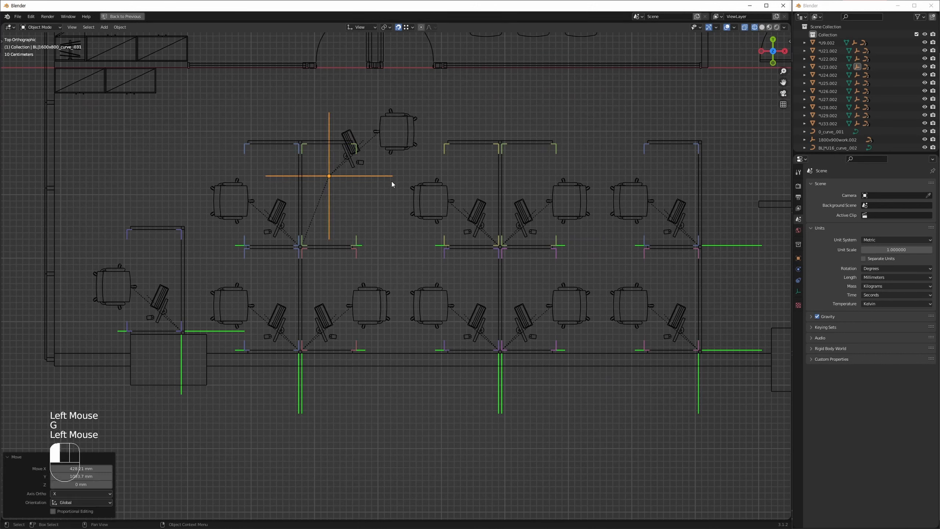
{"action": "double_click", "coordinate": [362, 244]}
{"action": "key", "text": "g"}
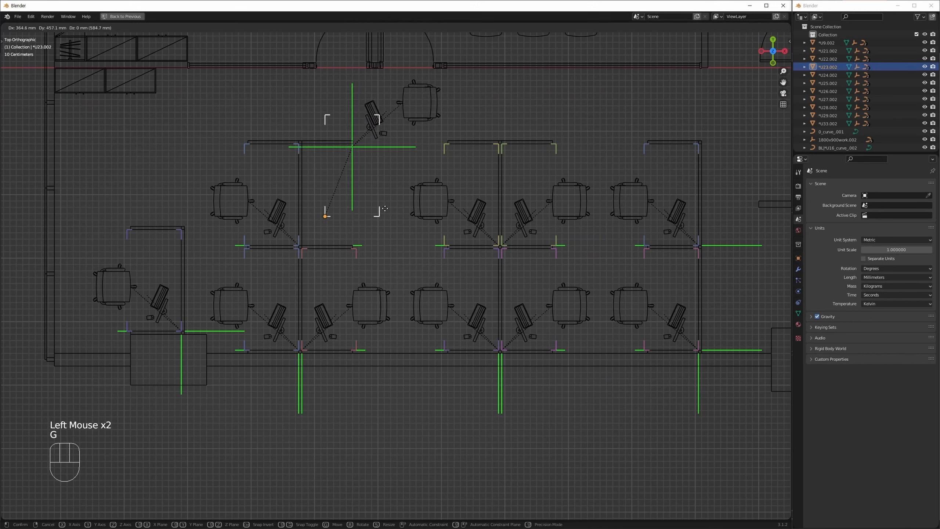
{"action": "left_click", "coordinate": [340, 307]}
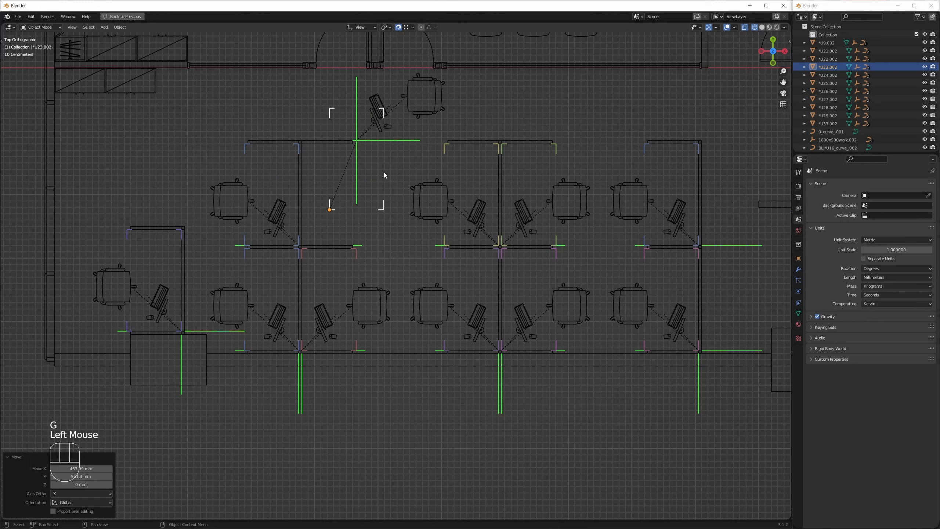
Step: Reposition the displaced empty and its bounding box separately to compare how the chair and keyboard follow each one
{"action": "left_click", "coordinate": [393, 158]}
{"action": "left_click", "coordinate": [401, 148]}
{"action": "key", "text": "g"}
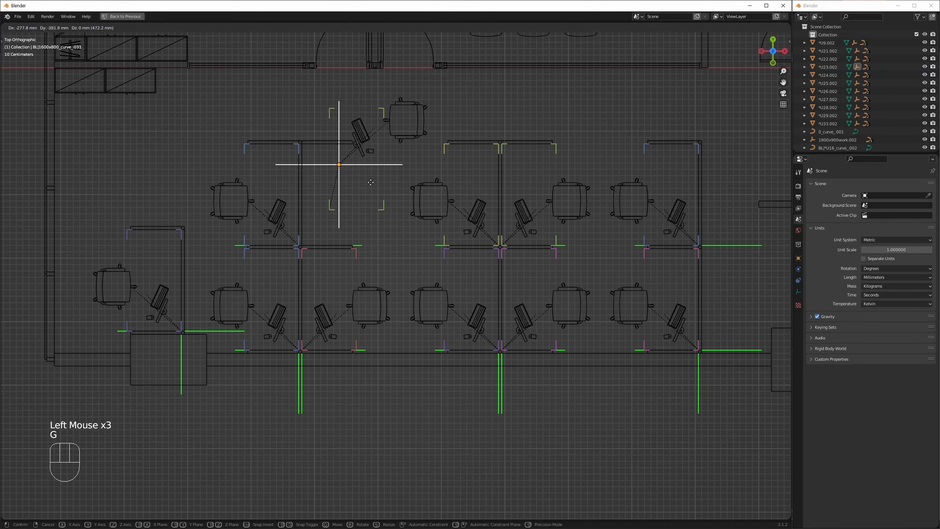
{"action": "left_click", "coordinate": [387, 168]}
{"action": "left_click", "coordinate": [383, 207]}
{"action": "key", "text": "g"}
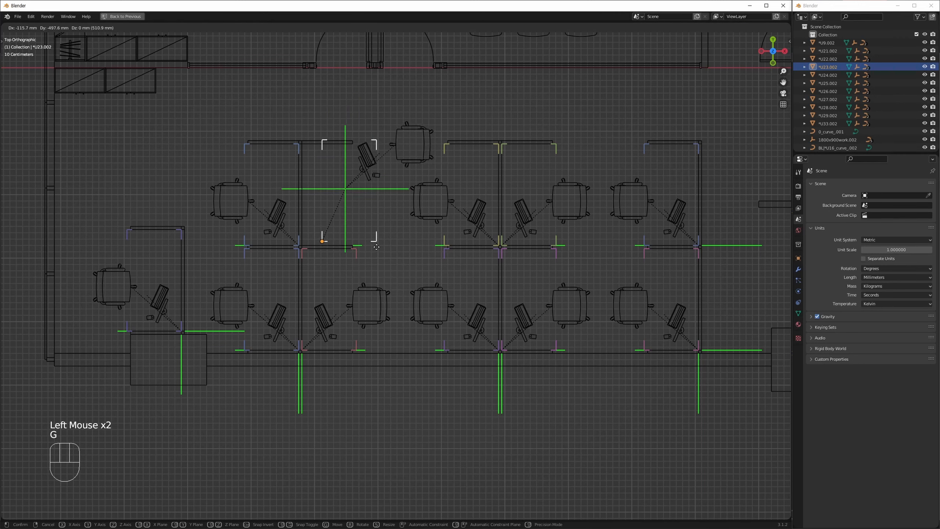
{"action": "left_click", "coordinate": [376, 260]}
Step: Undo the test moves of the upper-row workstation's empty and bounding box
{"action": "key", "text": "ctrl+z"}
{"action": "key", "text": "ctrl+z"}
{"action": "key", "text": "ctrl+z"}
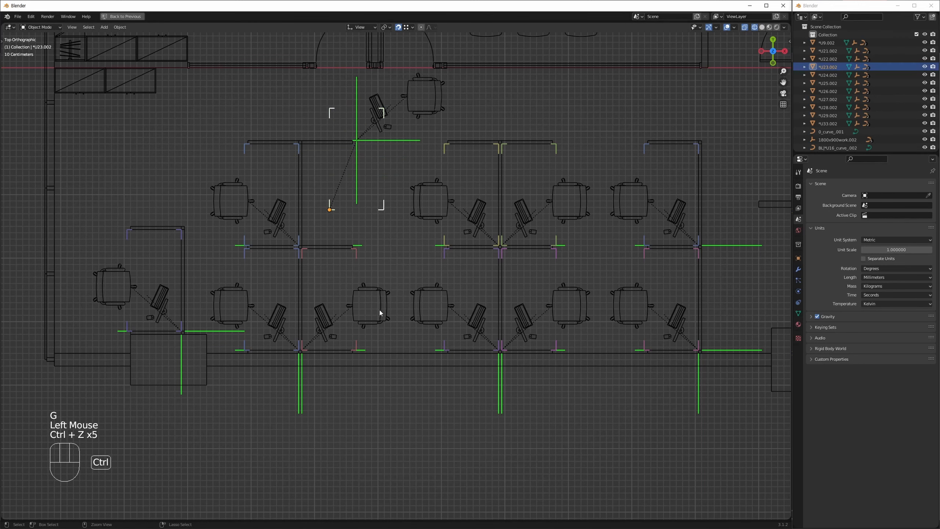
{"action": "key", "text": "ctrl+z"}
{"action": "key", "text": "ctrl+z"}
{"action": "middle_click_drag", "start_coordinate": [375, 312], "coordinate": [358, 292]}
{"action": "key", "text": "ctrl+z"}
Step: Box-select across the first office plan and clear the selection
{"action": "middle_click_drag", "start_coordinate": [346, 224], "coordinate": [343, 274]}
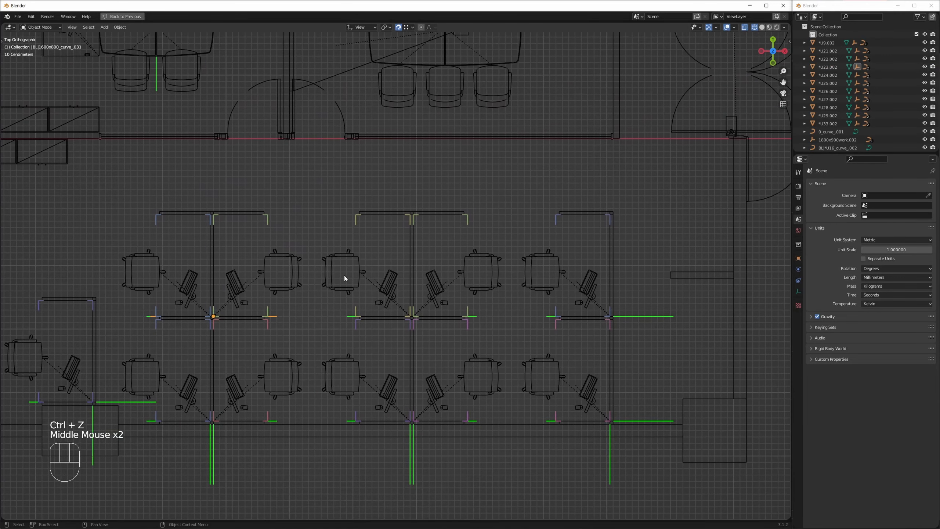
{"action": "scroll", "coordinate": [348, 285], "scroll_direction": "down", "scroll_amount": 4}
{"action": "scroll", "coordinate": [492, 187], "scroll_direction": "up", "scroll_amount": 1}
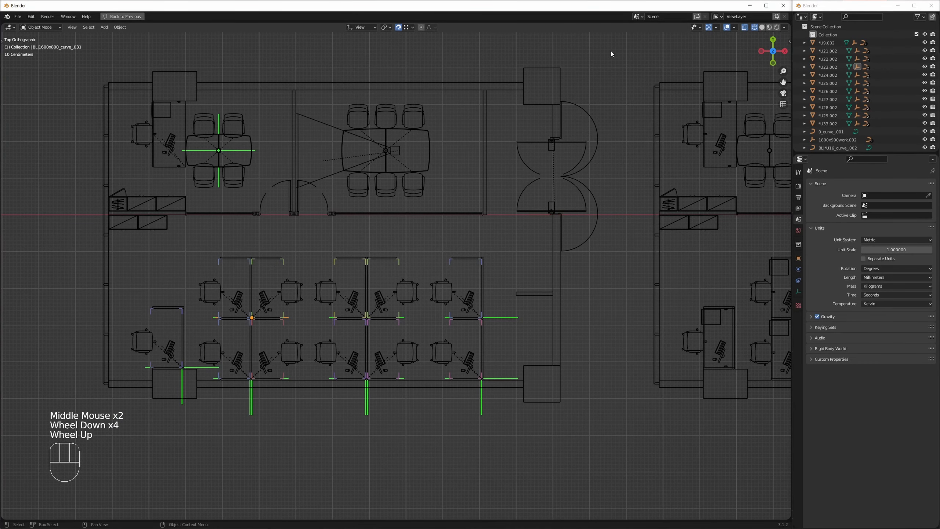
{"action": "left_click_drag", "start_coordinate": [600, 44], "coordinate": [61, 457]}
{"action": "middle_click_drag", "start_coordinate": [454, 339], "coordinate": [495, 288]}
{"action": "left_click", "coordinate": [513, 407]}
{"action": "left_click", "coordinate": [564, 394]}
{"action": "left_click", "coordinate": [469, 373]}
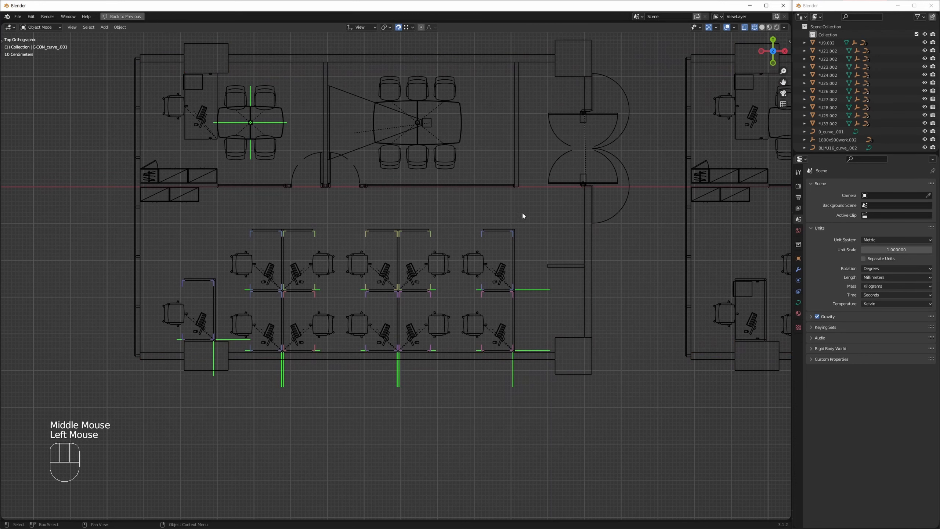
Step: Box-select the workstation cluster, examine the neighbouring plans, and clear the selection
{"action": "left_click_drag", "start_coordinate": [522, 213], "coordinate": [226, 339]}
{"action": "middle_click_drag", "start_coordinate": [307, 322], "coordinate": [56, 335]}
{"action": "scroll", "coordinate": [210, 339], "scroll_direction": "down", "scroll_amount": 4}
{"action": "middle_click_drag", "start_coordinate": [248, 323], "coordinate": [316, 346]}
{"action": "left_click", "coordinate": [296, 361]}
{"action": "scroll", "coordinate": [201, 292], "scroll_direction": "up", "scroll_amount": 3}
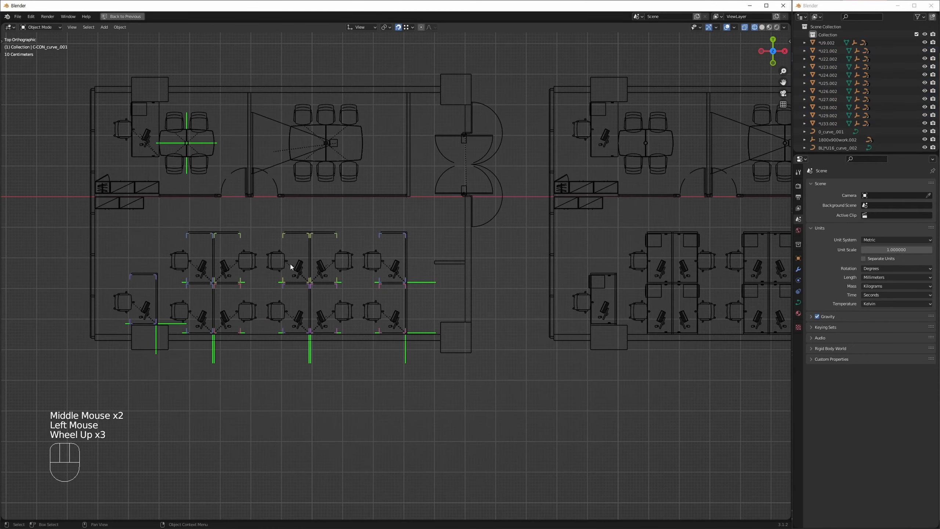
Step: Box-select the workstation cluster in the first plan and clear its objects' parents while keeping their transformations
{"action": "scroll", "coordinate": [290, 264], "scroll_direction": "up", "scroll_amount": 1}
{"action": "middle_click_drag", "start_coordinate": [358, 253], "coordinate": [543, 212]}
{"action": "left_click_drag", "start_coordinate": [584, 181], "coordinate": [282, 299]}
{"action": "key", "text": "alt+p"}
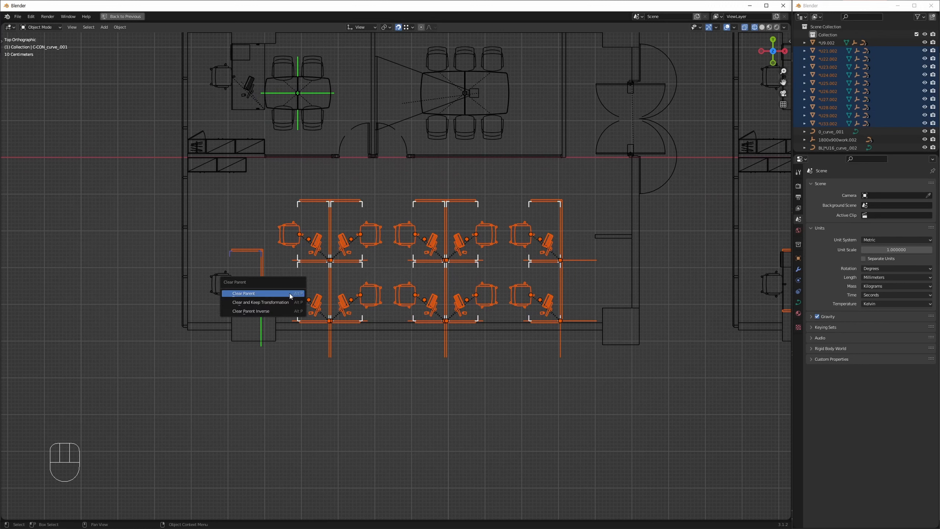
{"action": "key", "text": "Down"}
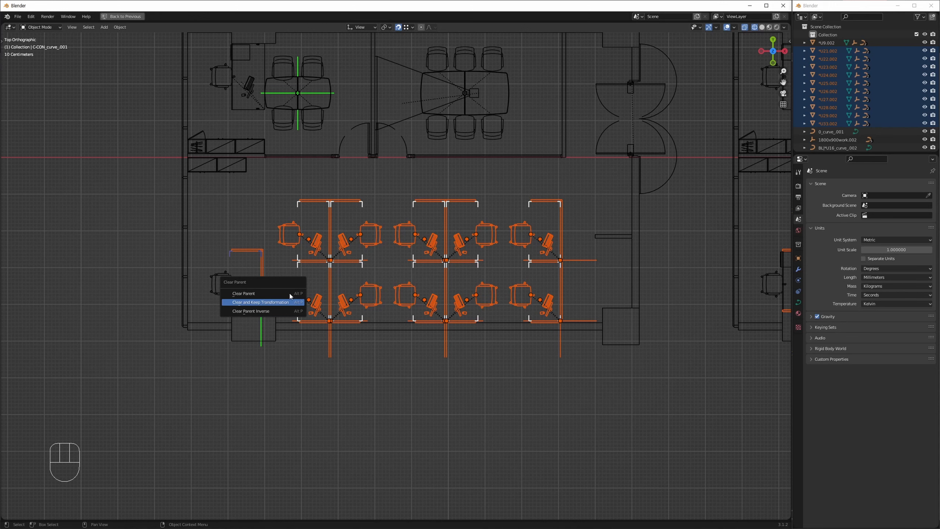
{"action": "left_click", "coordinate": [289, 293]}
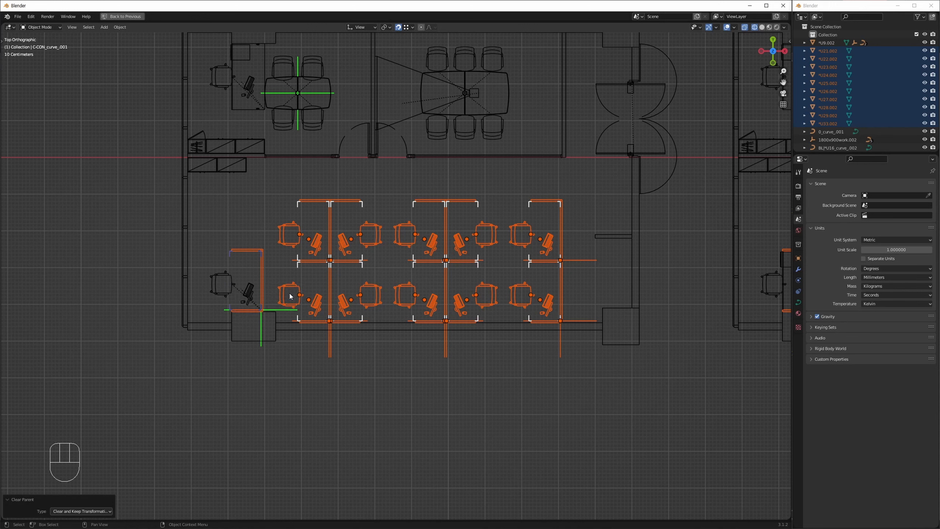
Step: Try moving the second chair of the upper workstation row on its own, and cancel the move
{"action": "left_click", "coordinate": [364, 392]}
{"action": "left_click", "coordinate": [365, 235]}
{"action": "key", "text": "g"}
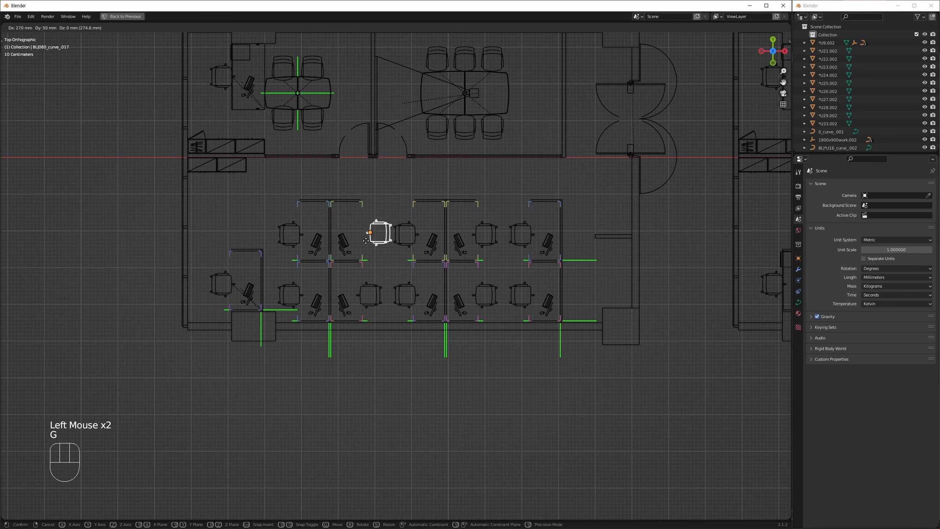
{"action": "key", "text": "Escape"}
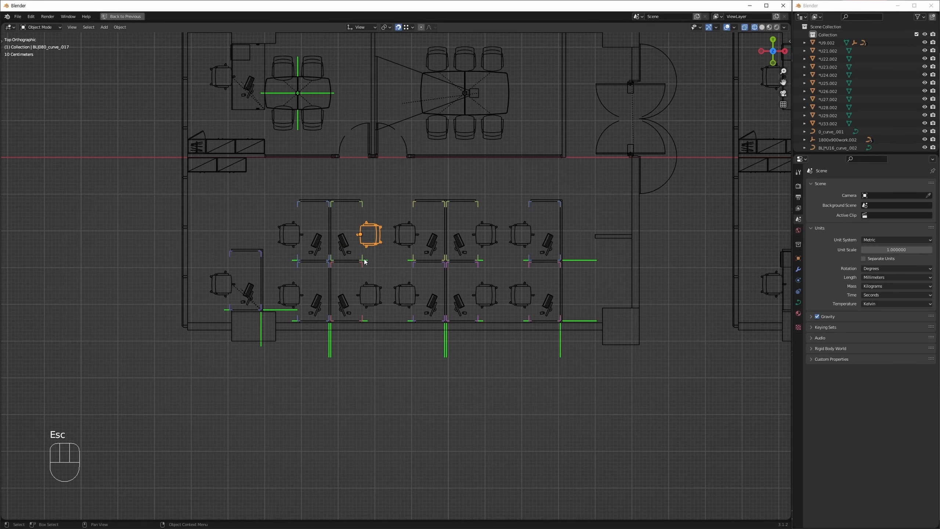
Step: Hide the empty at the second upper-row workstation and move the other empty there about 622 mm in X and -111 mm in Y
{"action": "left_click", "coordinate": [365, 262]}
{"action": "key", "text": "h"}
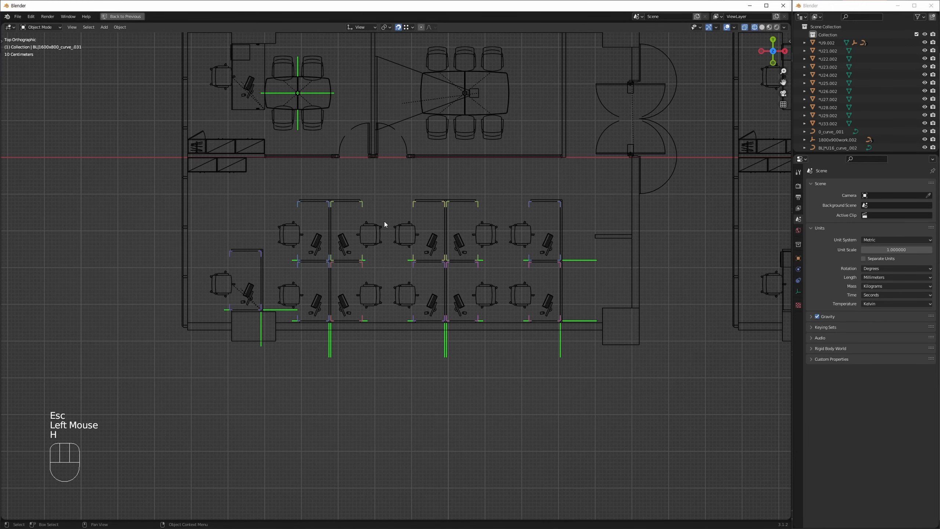
{"action": "middle_click_drag", "start_coordinate": [361, 268], "coordinate": [352, 268]}
{"action": "scroll", "coordinate": [352, 269], "scroll_direction": "up", "scroll_amount": 2}
{"action": "left_click", "coordinate": [364, 272]}
{"action": "key", "text": "g"}
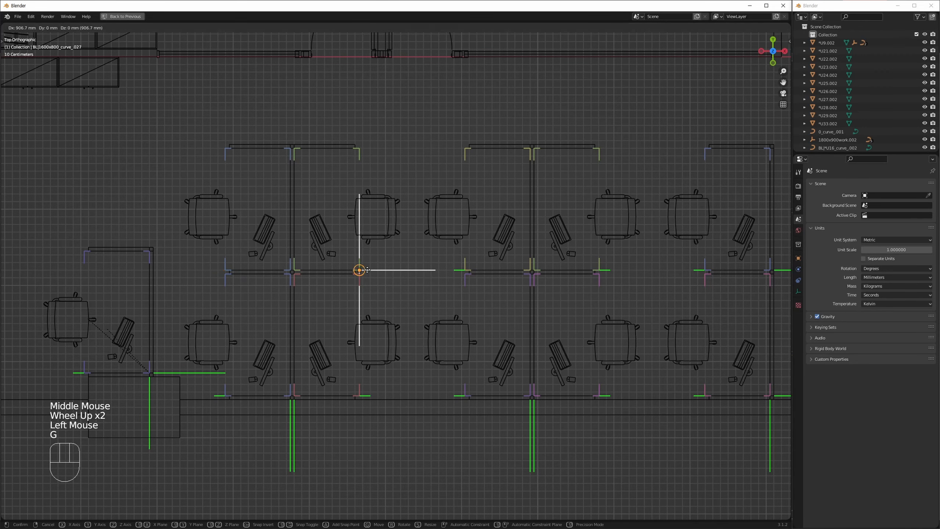
{"action": "left_click", "coordinate": [413, 280], "text": "ctrl"}
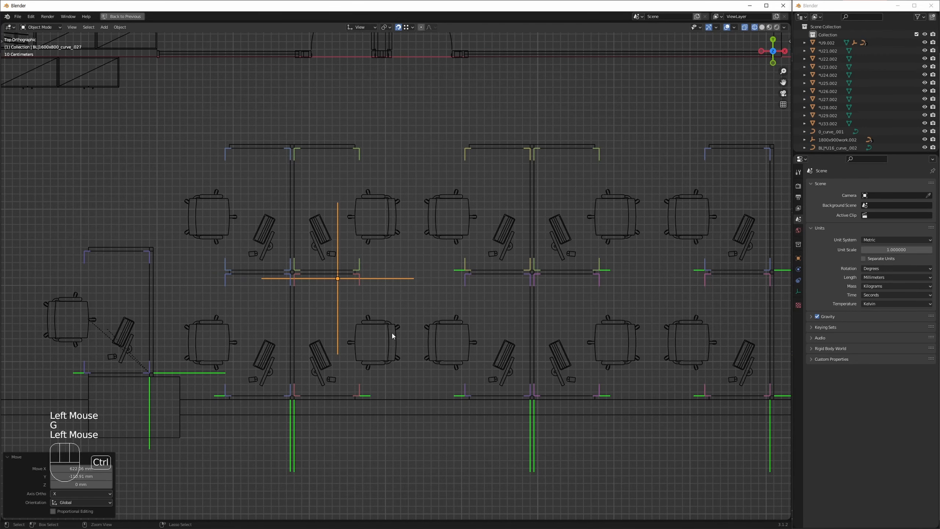
Step: Undo the last move of the empty and clear the selection around the first plan's workstations
{"action": "key", "text": "ctrl+z"}
{"action": "middle_click_drag", "start_coordinate": [392, 333], "coordinate": [379, 301]}
{"action": "left_click", "coordinate": [280, 447]}
{"action": "left_click", "coordinate": [276, 443]}
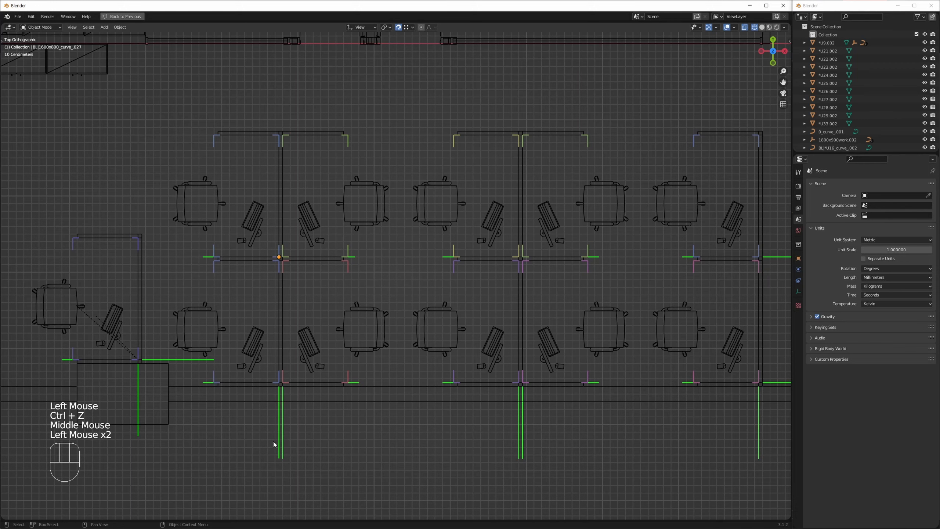
{"action": "left_click", "coordinate": [274, 443]}
{"action": "middle_click_drag", "start_coordinate": [286, 435], "coordinate": [296, 359]}
{"action": "scroll", "coordinate": [332, 302], "scroll_direction": "down", "scroll_amount": 4}
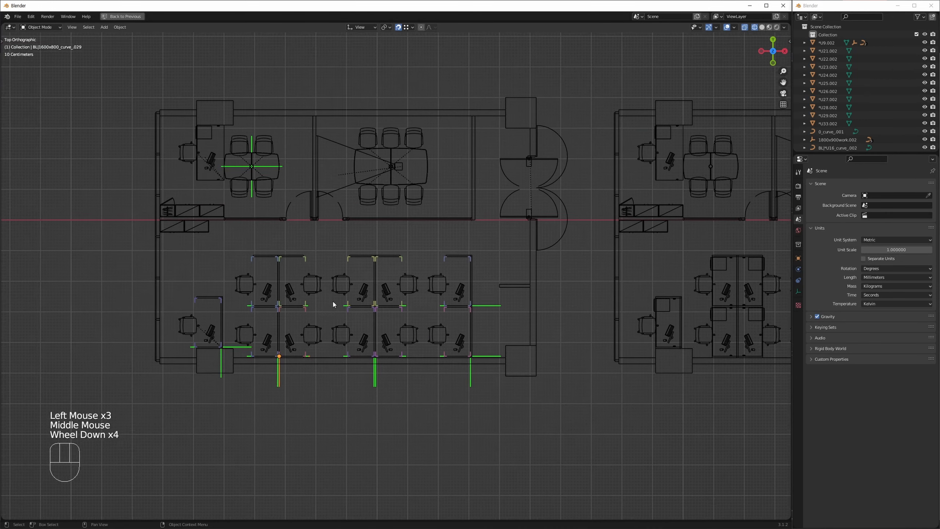
{"action": "middle_click_drag", "start_coordinate": [333, 302], "coordinate": [396, 275]}
{"action": "scroll", "coordinate": [444, 265], "scroll_direction": "down", "scroll_amount": 1}
{"action": "middle_click_drag", "start_coordinate": [487, 254], "coordinate": [422, 304]}
{"action": "left_click", "coordinate": [396, 295]}
Step: Try moving the larger meeting room's door block in the first plan down off the wall line, and deselect it
{"action": "scroll", "coordinate": [265, 280], "scroll_direction": "up", "scroll_amount": 2}
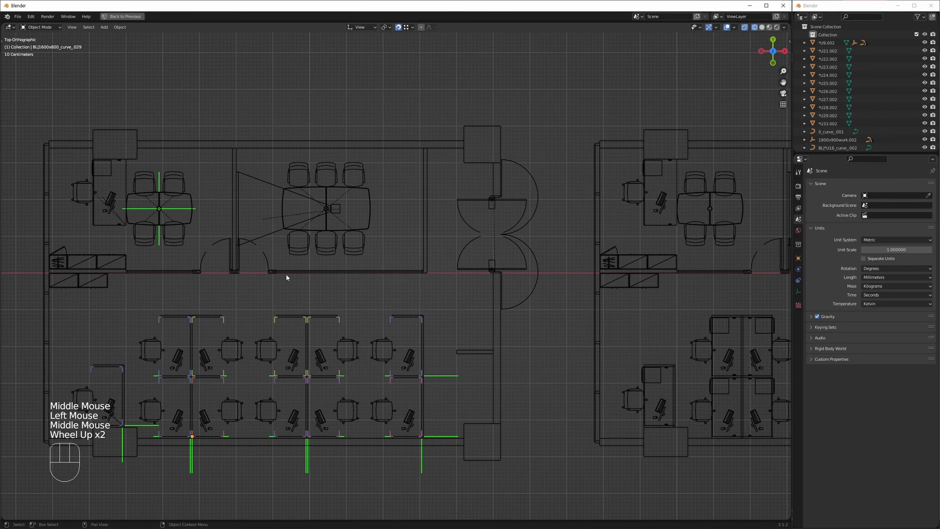
{"action": "scroll", "coordinate": [286, 275], "scroll_direction": "up", "scroll_amount": 6}
{"action": "left_click", "coordinate": [319, 241]}
{"action": "scroll", "coordinate": [291, 247], "scroll_direction": "up", "scroll_amount": 3}
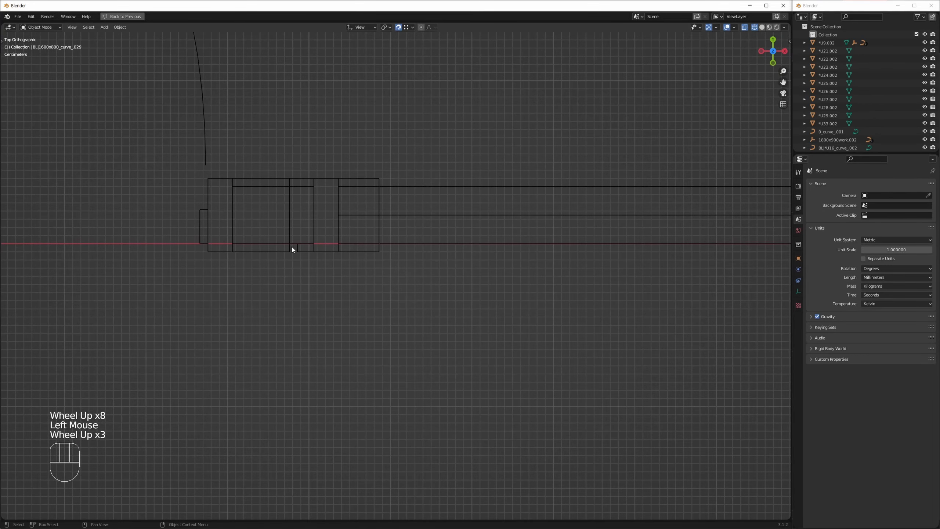
{"action": "left_click", "coordinate": [261, 254]}
{"action": "scroll", "coordinate": [250, 262], "scroll_direction": "down", "scroll_amount": 1}
{"action": "scroll", "coordinate": [250, 263], "scroll_direction": "down", "scroll_amount": 2}
{"action": "middle_click_drag", "start_coordinate": [250, 263], "coordinate": [369, 300]}
{"action": "scroll", "coordinate": [418, 252], "scroll_direction": "down", "scroll_amount": 1}
{"action": "middle_click_drag", "start_coordinate": [311, 269], "coordinate": [281, 318]}
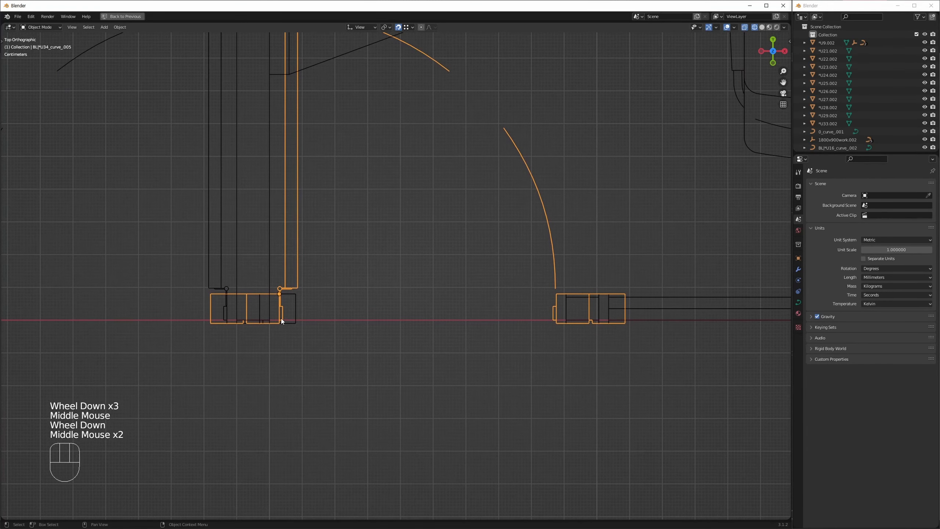
{"action": "middle_click_drag", "start_coordinate": [344, 265], "coordinate": [377, 210]}
{"action": "key", "text": "g"}
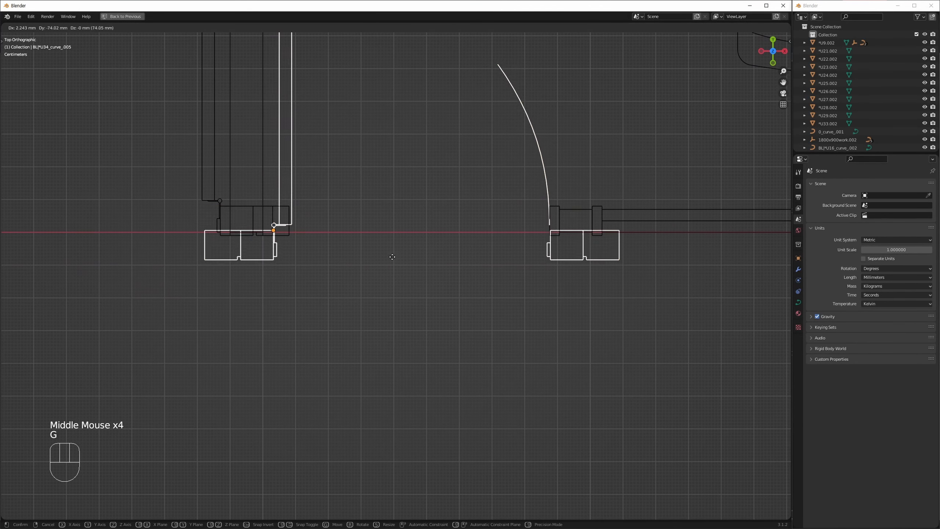
{"action": "middle_click", "coordinate": [379, 303]}
{"action": "left_click", "coordinate": [382, 307]}
{"action": "left_click", "coordinate": [383, 344]}
{"action": "middle_click_drag", "start_coordinate": [529, 317], "coordinate": [412, 263]}
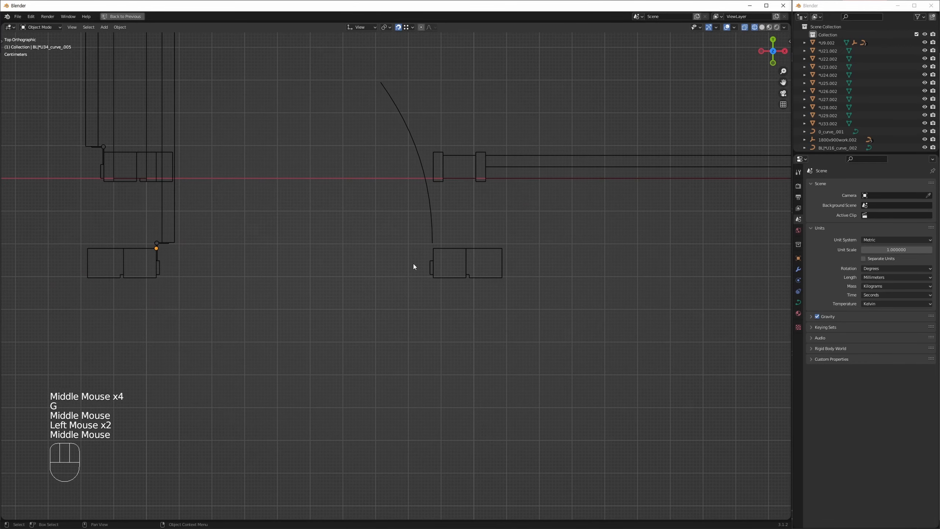
Step: Try changing the selection mode while editing the moved door block's curve, and return to object mode
{"action": "left_click", "coordinate": [493, 280]}
{"action": "key", "text": "3"}
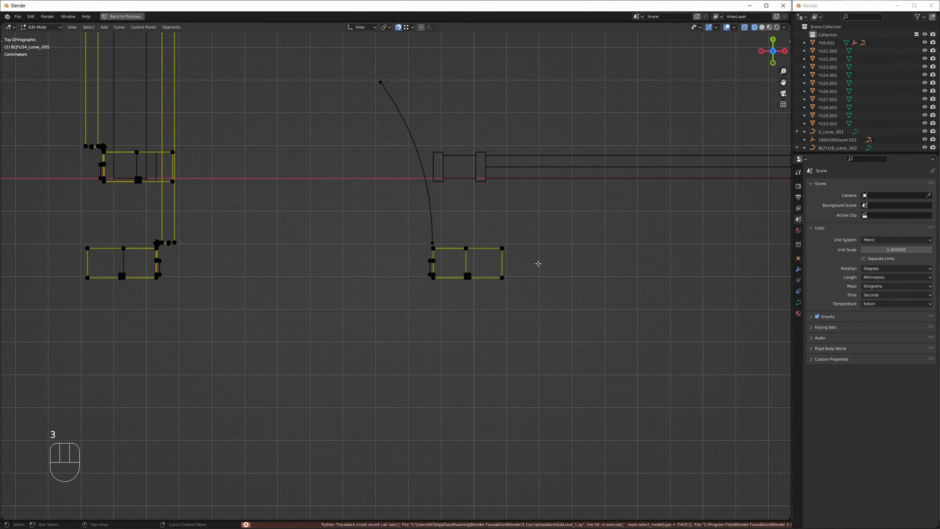
{"action": "middle_click_drag", "start_coordinate": [417, 316], "coordinate": [458, 309]}
{"action": "left_click", "coordinate": [474, 301]}
{"action": "key", "text": "Tab"}
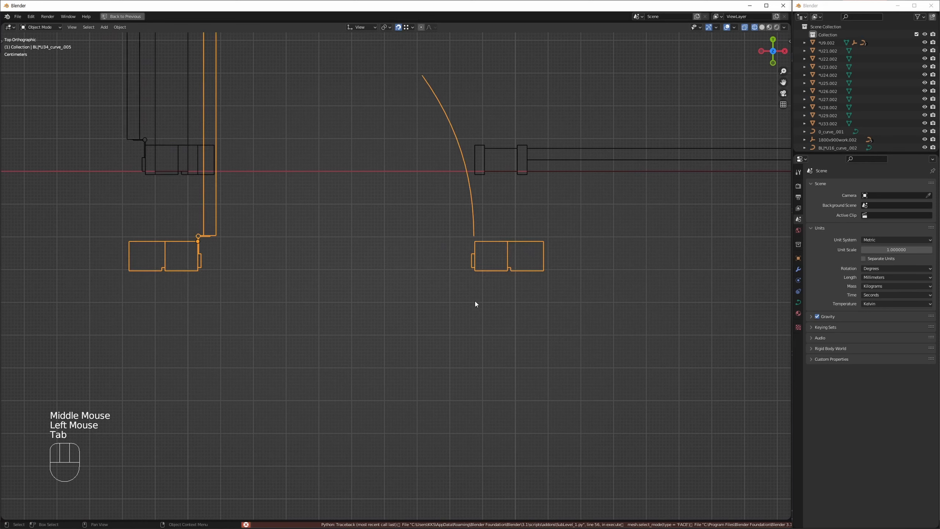
{"action": "key", "text": "1"}
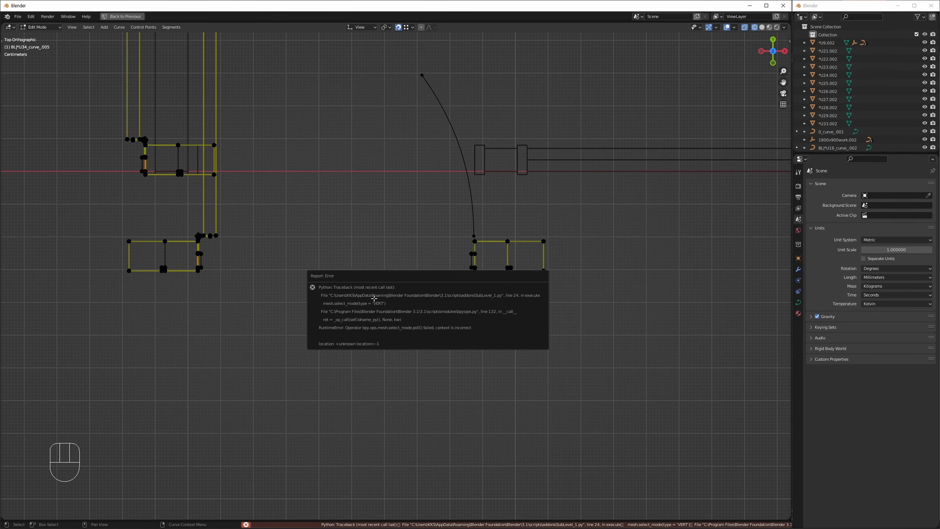
{"action": "middle_click_drag", "start_coordinate": [291, 290], "coordinate": [275, 292], "text": "shift"}
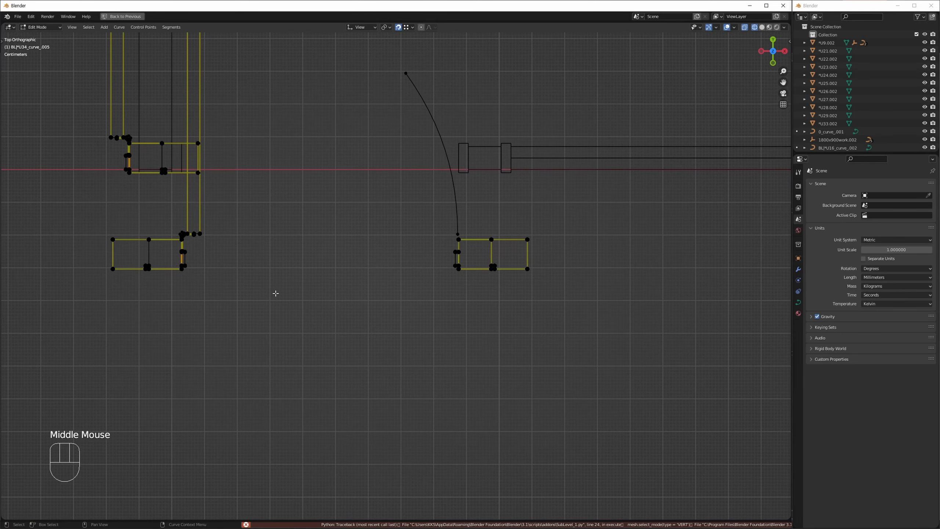
{"action": "key", "text": "Tab"}
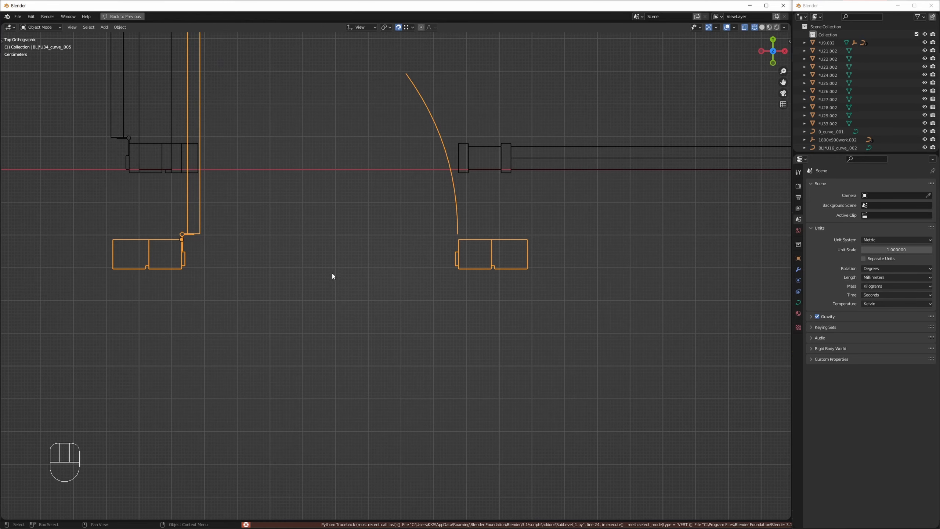
Step: Reopen the door block's curve in edit mode and examine its control points against the object view
{"action": "middle_click_drag", "start_coordinate": [331, 278], "coordinate": [285, 305]}
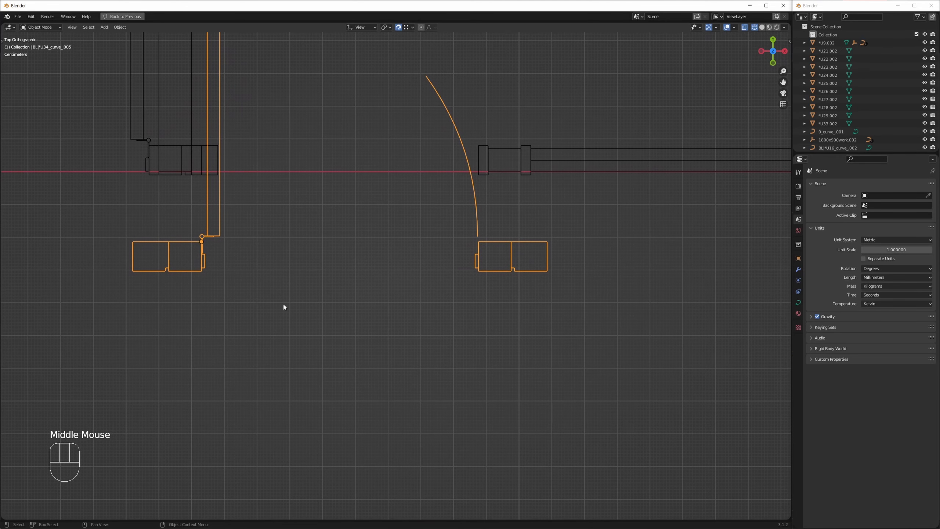
{"action": "key", "text": "1"}
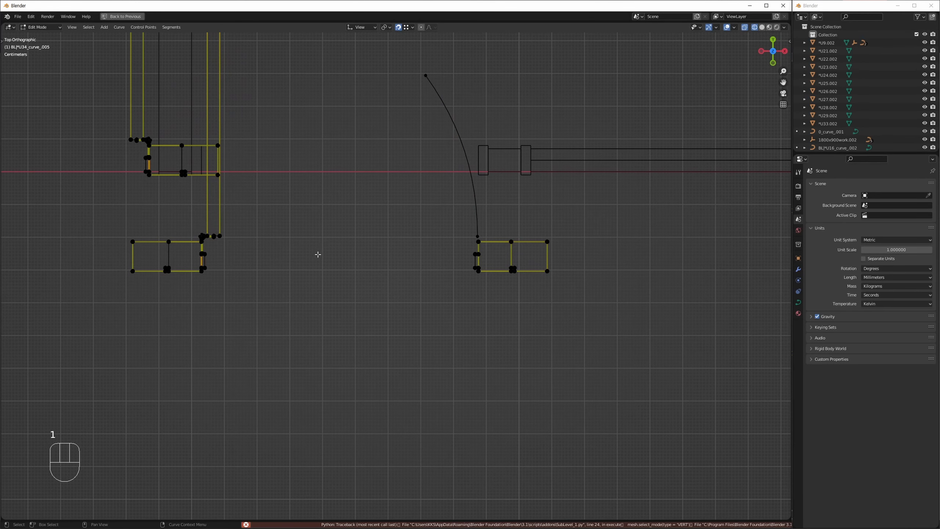
{"action": "middle_click_drag", "start_coordinate": [304, 284], "coordinate": [248, 263]}
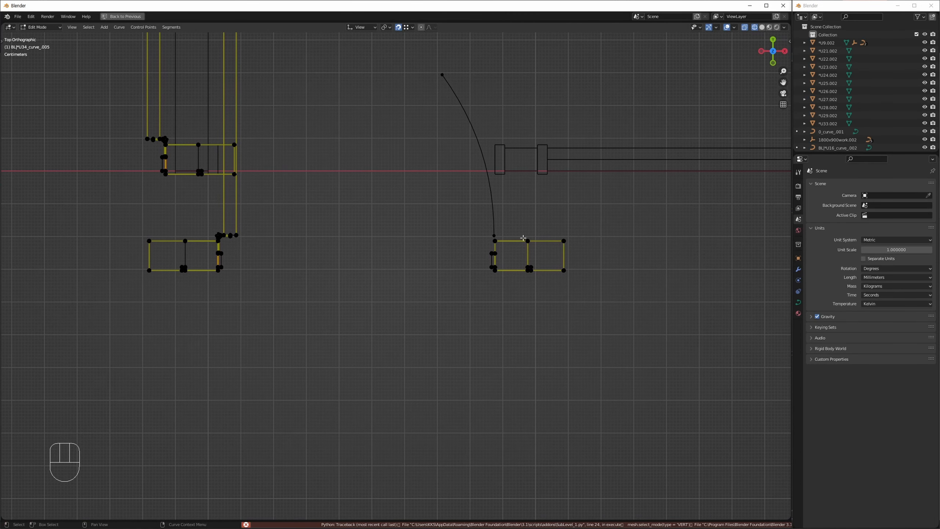
{"action": "middle_click_drag", "start_coordinate": [374, 270], "coordinate": [403, 273]}
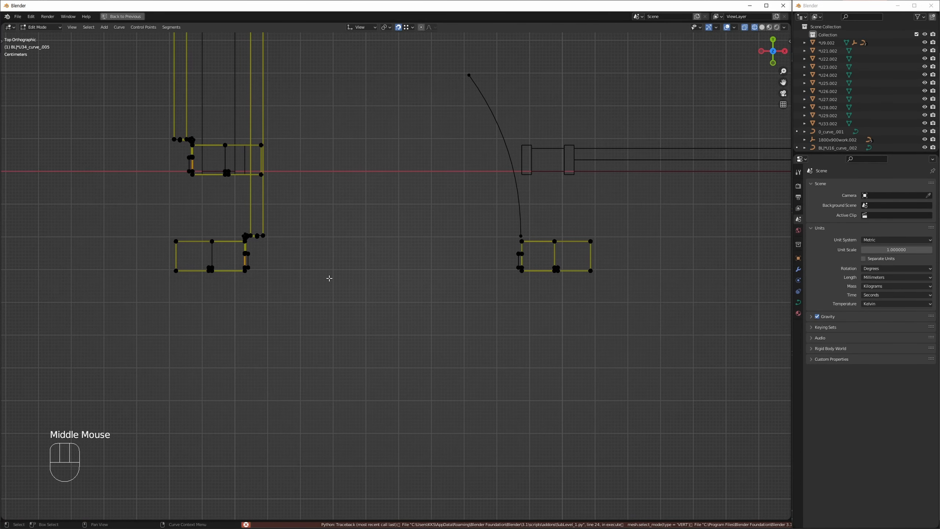
{"action": "key", "text": "Tab"}
{"action": "key", "text": "Tab"}
{"action": "key", "text": "Tab"}
{"action": "key", "text": "Tab"}
{"action": "key", "text": "Tab"}
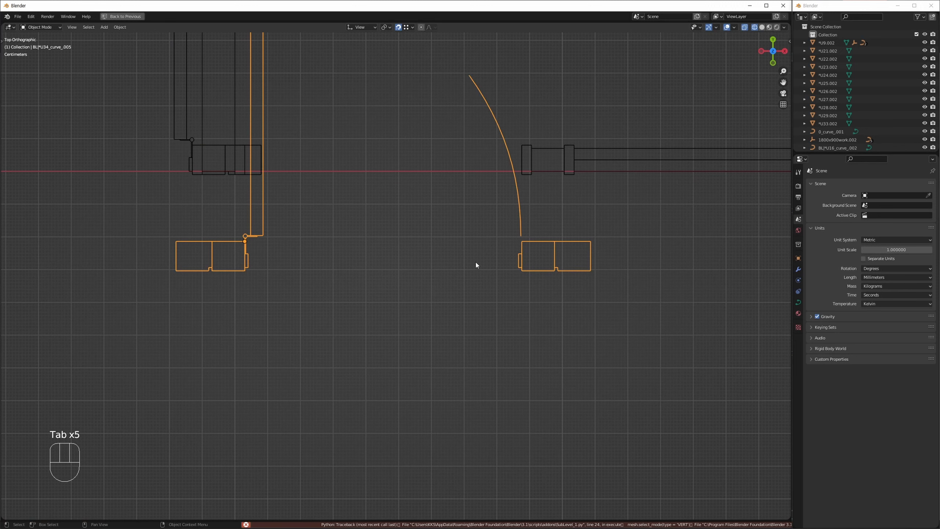
{"action": "key", "text": "Tab"}
Step: Try selecting a path of control points around the door curve's right jamb outline
{"action": "left_click", "coordinate": [593, 273]}
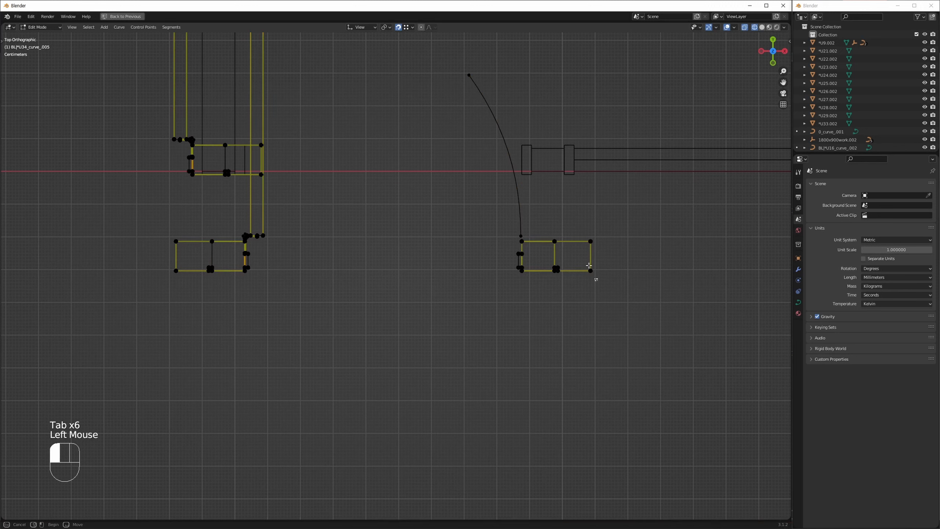
{"action": "left_click", "coordinate": [558, 251], "text": "ctrl"}
{"action": "left_click", "coordinate": [561, 271], "text": "ctrl"}
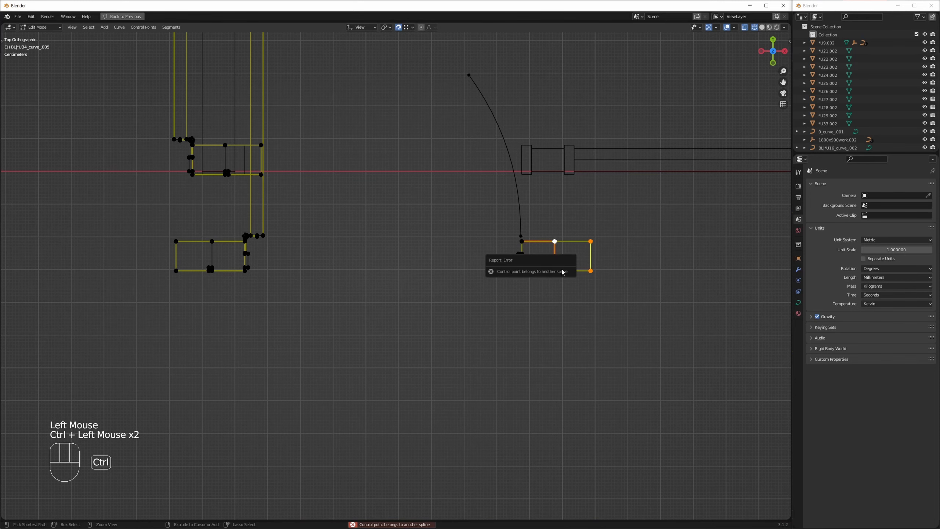
{"action": "left_click", "coordinate": [555, 271]}
{"action": "middle_click_drag", "start_coordinate": [555, 270], "coordinate": [551, 269]}
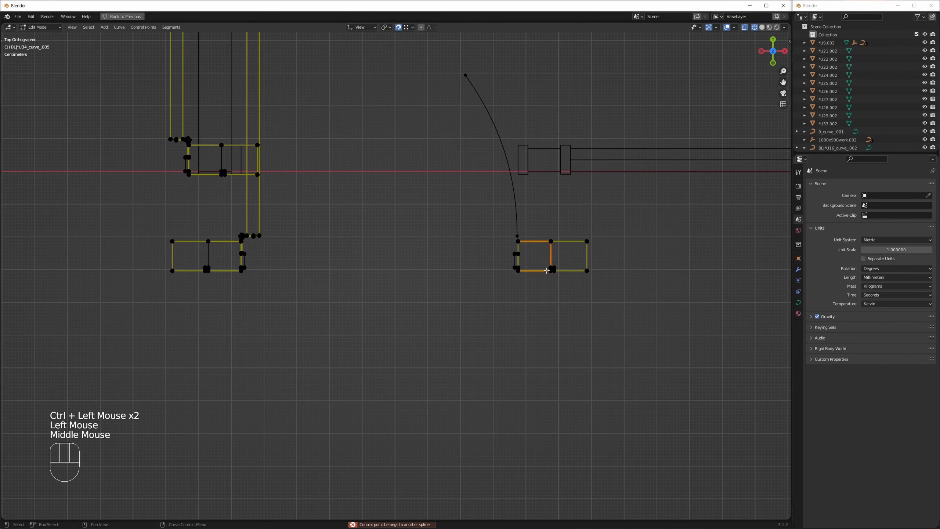
{"action": "middle_click_drag", "start_coordinate": [444, 270], "coordinate": [448, 271]}
{"action": "middle_click_drag", "start_coordinate": [582, 251], "coordinate": [580, 330], "text": "ctrl"}
{"action": "middle_click_drag", "start_coordinate": [582, 276], "coordinate": [523, 305]}
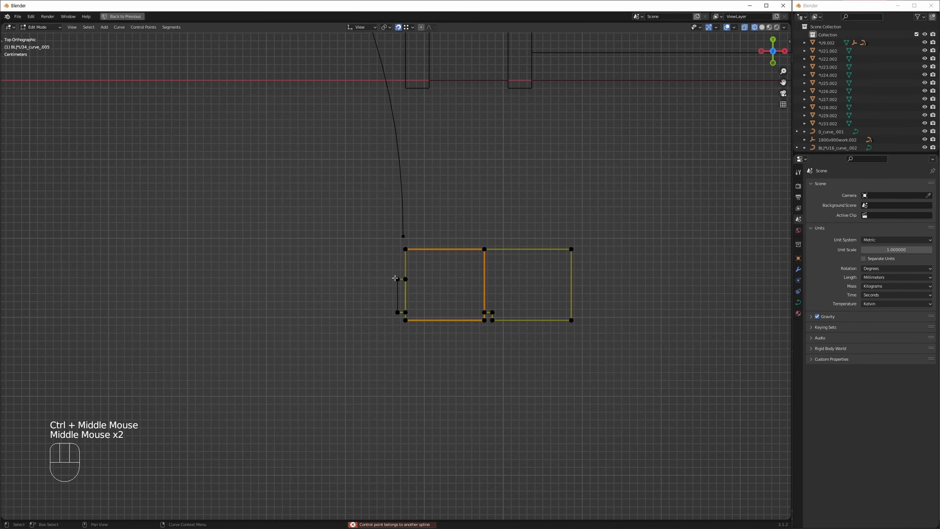
Step: Try pulling the right jamb apart by moving the control points of its small stop piece and its inner rectangle
{"action": "left_click_drag", "start_coordinate": [414, 274], "coordinate": [499, 230]}
{"action": "key", "text": "g"}
{"action": "left_click", "coordinate": [314, 287]}
{"action": "key", "text": "g"}
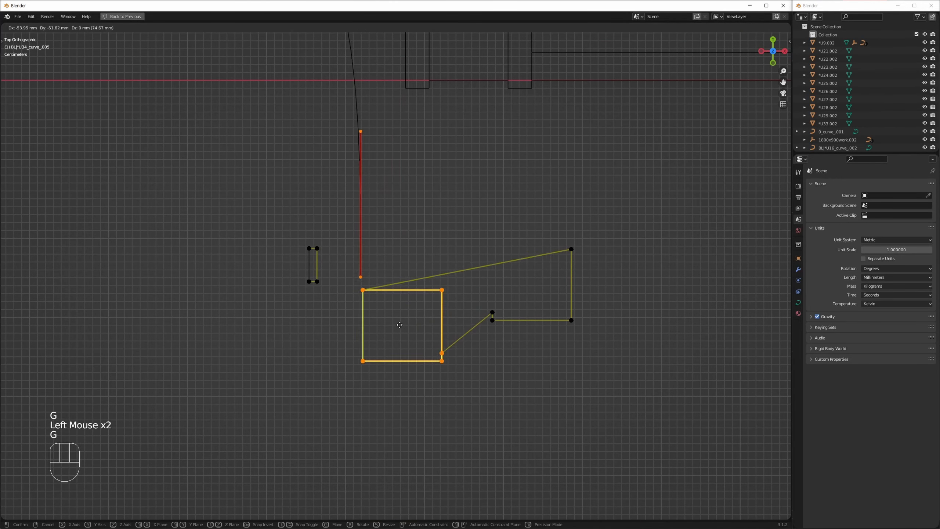
{"action": "left_click", "coordinate": [396, 279]}
{"action": "left_click_drag", "start_coordinate": [641, 339], "coordinate": [443, 224]}
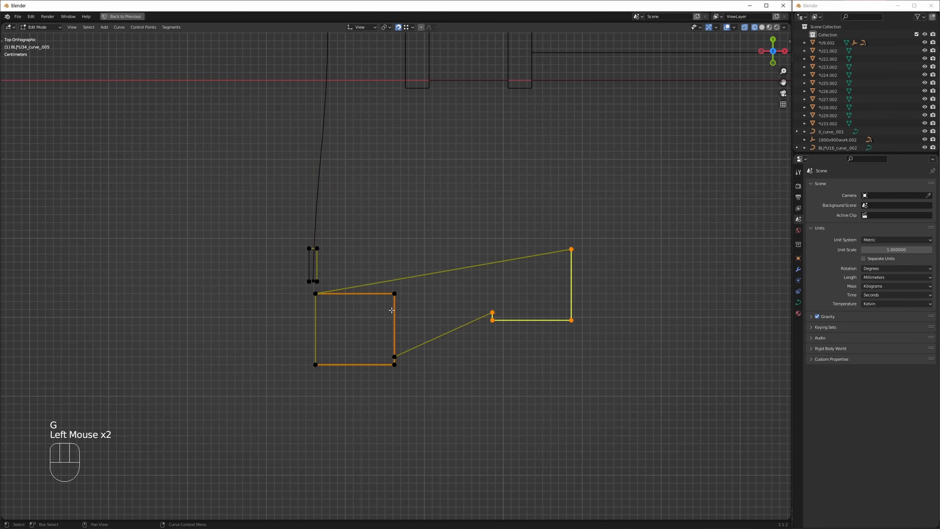
Step: Undo the control-point moves on the door curve's right jamb
{"action": "middle_click_drag", "start_coordinate": [391, 311], "coordinate": [429, 304]}
{"action": "key", "text": "ctrl+z"}
{"action": "key", "text": "ctrl+z"}
{"action": "key", "text": "ctrl+z"}
{"action": "key", "text": "ctrl+z"}
{"action": "key", "text": "ctrl+z"}
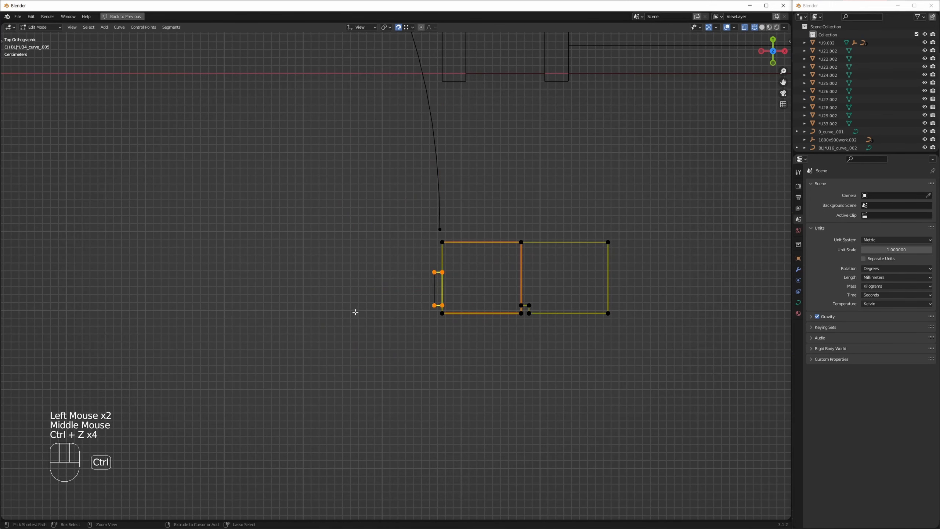
{"action": "scroll", "coordinate": [376, 291], "scroll_direction": "up", "scroll_amount": 1}
{"action": "scroll", "coordinate": [376, 291], "scroll_direction": "down", "scroll_amount": 2}
{"action": "middle_click_drag", "start_coordinate": [358, 292], "coordinate": [454, 306]}
{"action": "scroll", "coordinate": [357, 248], "scroll_direction": "down", "scroll_amount": 1}
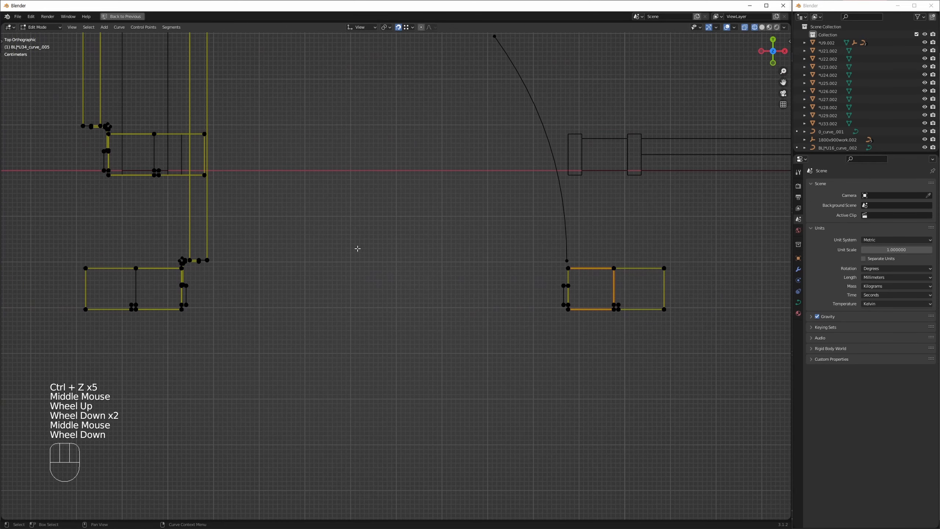
{"action": "middle_click_drag", "start_coordinate": [357, 248], "coordinate": [388, 304]}
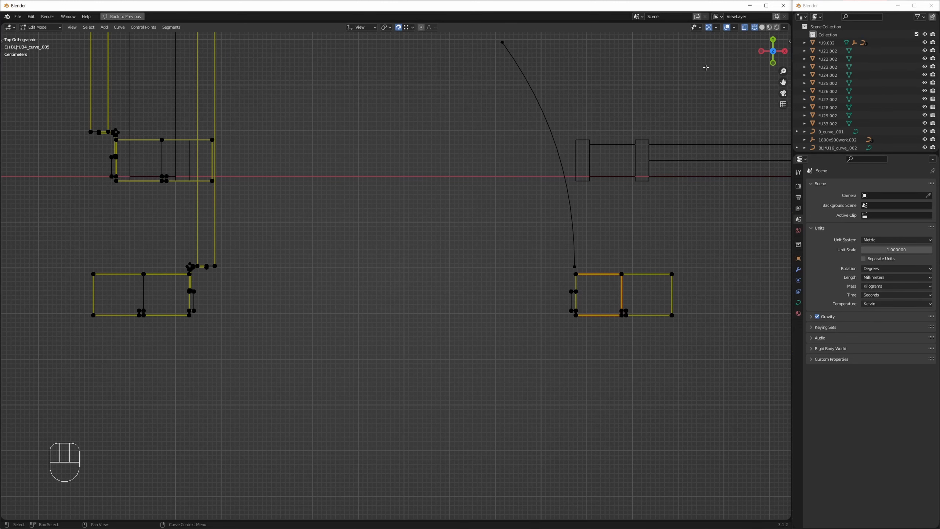
{"action": "middle_click_drag", "start_coordinate": [670, 335], "coordinate": [595, 335]}
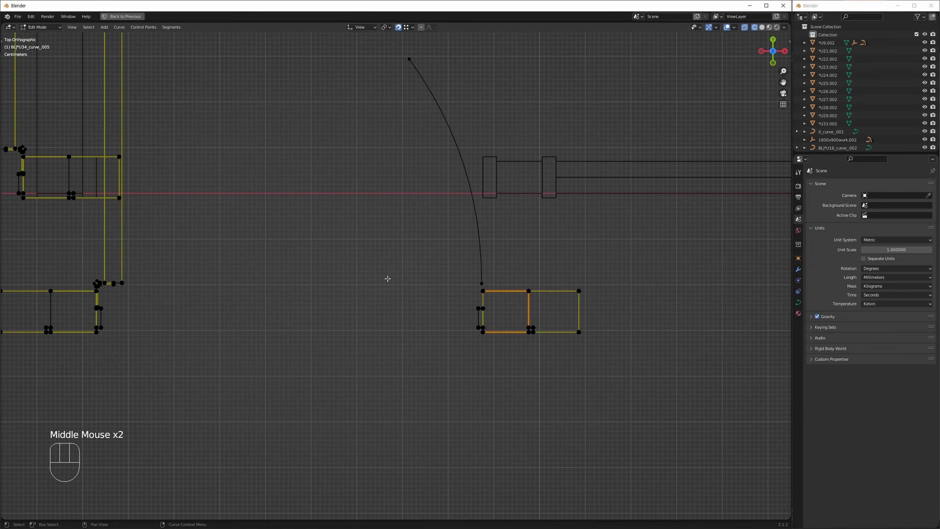
Step: Undo the remaining edit-mode changes and the move of the meeting room's door block in the first plan
{"action": "middle_click_drag", "start_coordinate": [388, 278], "coordinate": [348, 353]}
{"action": "scroll", "coordinate": [416, 318], "scroll_direction": "down", "scroll_amount": 4}
{"action": "middle_click_drag", "start_coordinate": [417, 318], "coordinate": [390, 358]}
{"action": "scroll", "coordinate": [415, 334], "scroll_direction": "down", "scroll_amount": 2}
{"action": "scroll", "coordinate": [412, 342], "scroll_direction": "down", "scroll_amount": 2}
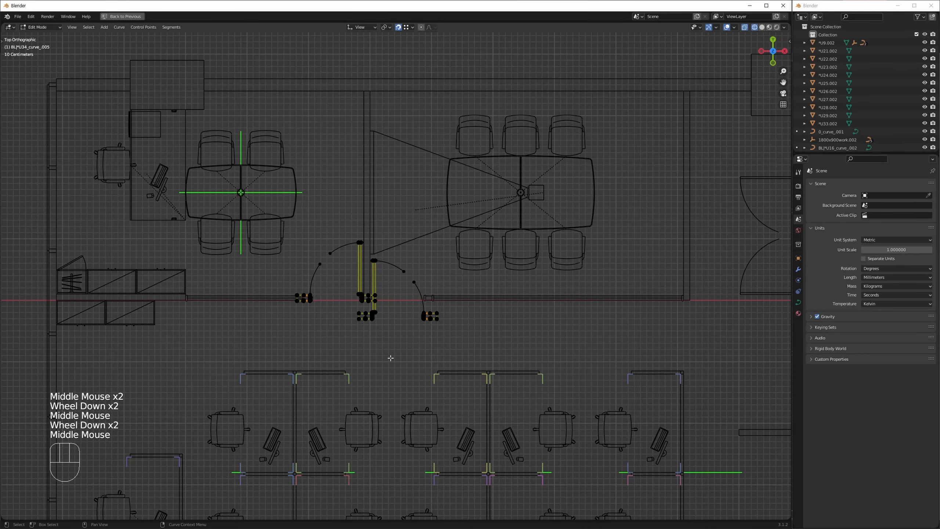
{"action": "key", "text": "ctrl+z"}
{"action": "key", "text": "ctrl+z"}
{"action": "key", "text": "ctrl+z"}
{"action": "key", "text": "ctrl+z"}
{"action": "key", "text": "ctrl+z"}
{"action": "key", "text": "ctrl+z"}
{"action": "key", "text": "ctrl+z"}
{"action": "key", "text": "ctrl+z"}
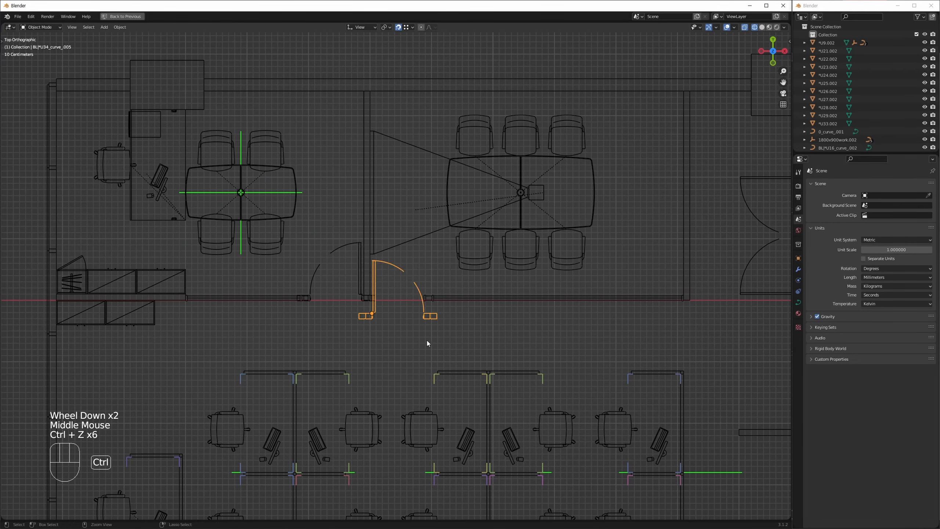
{"action": "key", "text": "ctrl+z"}
{"action": "key", "text": "ctrl+z"}
{"action": "key", "text": "ctrl+z"}
{"action": "key", "text": "ctrl+z"}
Step: Select the curve forming the meeting room's right door jamb in the second plan
{"action": "middle_click_drag", "start_coordinate": [544, 302], "coordinate": [481, 296]}
{"action": "scroll", "coordinate": [481, 296], "scroll_direction": "down", "scroll_amount": 2}
{"action": "middle_click_drag", "start_coordinate": [481, 297], "coordinate": [393, 294]}
{"action": "scroll", "coordinate": [393, 294], "scroll_direction": "up", "scroll_amount": 7}
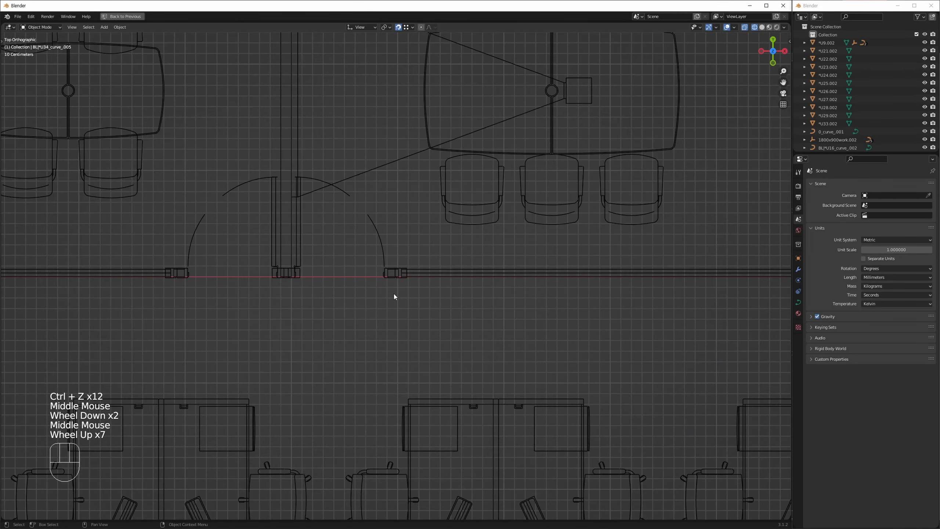
{"action": "left_click", "coordinate": [394, 294]}
{"action": "scroll", "coordinate": [393, 273], "scroll_direction": "up", "scroll_amount": 1}
{"action": "scroll", "coordinate": [393, 273], "scroll_direction": "up", "scroll_amount": 8}
{"action": "left_click", "coordinate": [396, 299]}
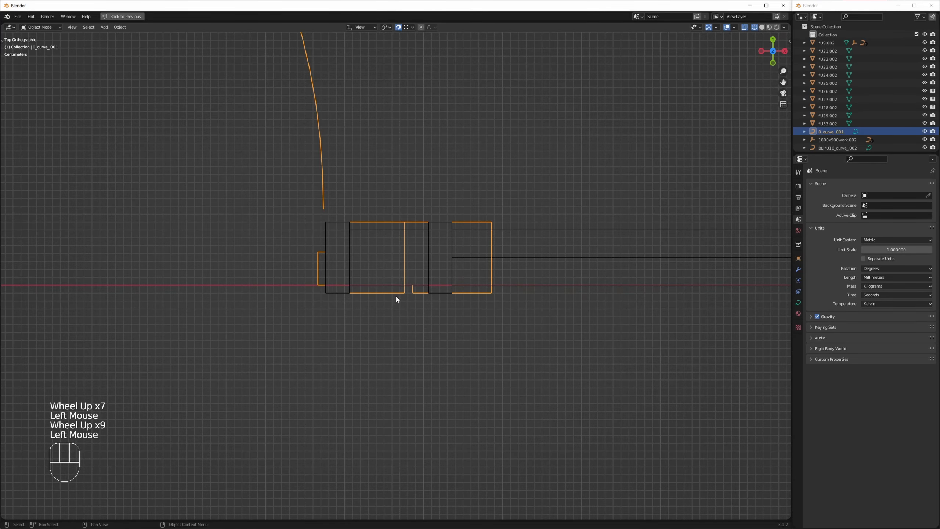
Step: Examine the extent of the selected curve across the second plan's doors, meeting rooms and workstations
{"action": "middle_click_drag", "start_coordinate": [382, 294], "coordinate": [411, 267]}
{"action": "scroll", "coordinate": [385, 282], "scroll_direction": "down", "scroll_amount": 1}
{"action": "scroll", "coordinate": [370, 289], "scroll_direction": "down", "scroll_amount": 4}
{"action": "left_click", "coordinate": [394, 302]}
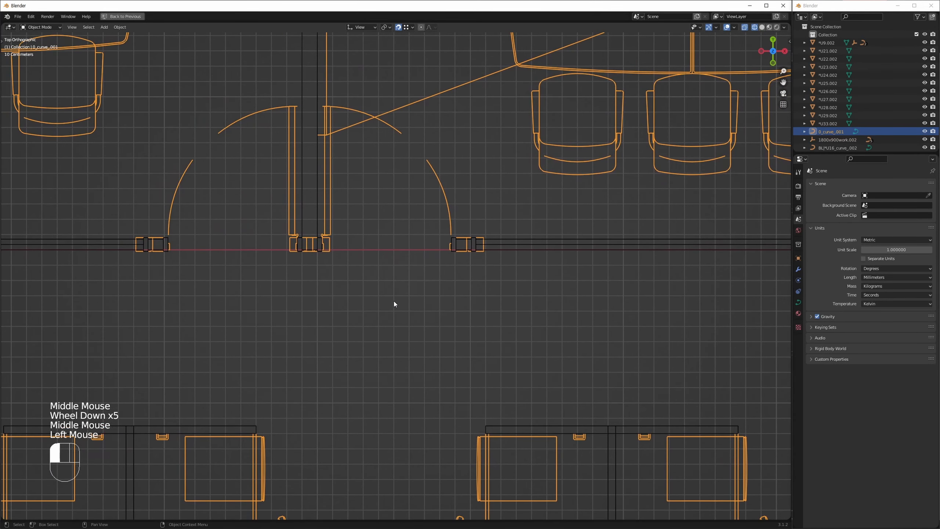
{"action": "left_click", "coordinate": [394, 302]}
{"action": "scroll", "coordinate": [460, 250], "scroll_direction": "up", "scroll_amount": 3}
{"action": "left_click", "coordinate": [463, 253]}
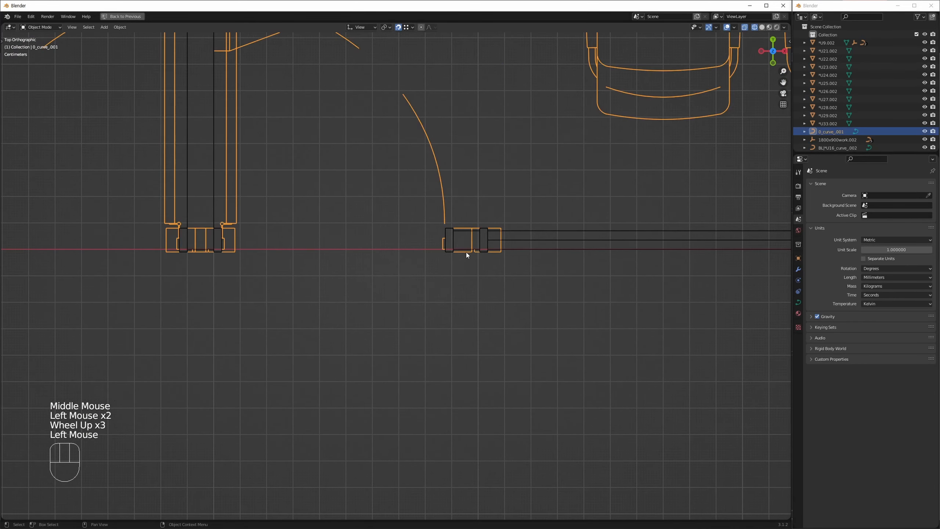
{"action": "scroll", "coordinate": [488, 243], "scroll_direction": "down", "scroll_amount": 3}
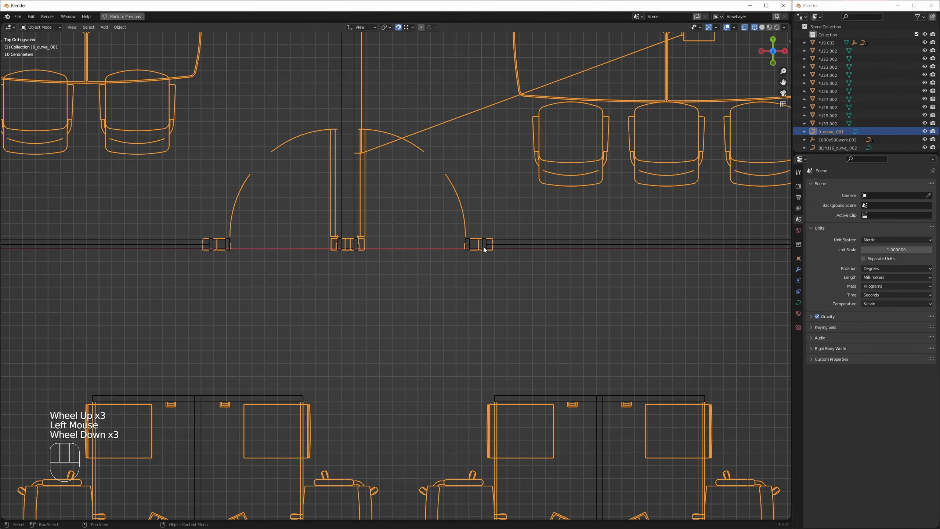
{"action": "scroll", "coordinate": [438, 247], "scroll_direction": "down", "scroll_amount": 2}
{"action": "middle_click_drag", "start_coordinate": [331, 297], "coordinate": [318, 195]}
{"action": "scroll", "coordinate": [462, 240], "scroll_direction": "down", "scroll_amount": 2}
{"action": "left_click", "coordinate": [329, 291]}
{"action": "left_click", "coordinate": [340, 183]}
{"action": "scroll", "coordinate": [318, 195], "scroll_direction": "down", "scroll_amount": 1}
{"action": "middle_click_drag", "start_coordinate": [291, 239], "coordinate": [289, 230]}
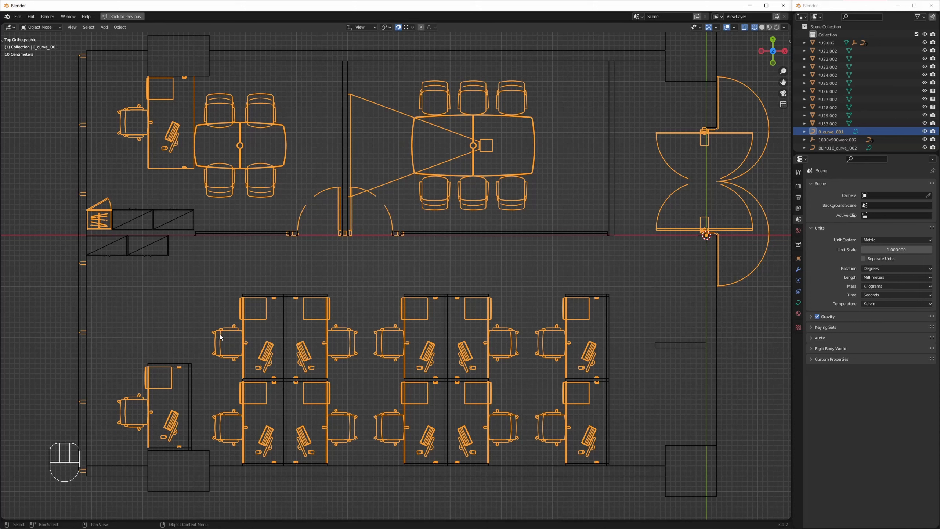
Step: Clear the selection and pick the window outline curve on the second plan's left wall
{"action": "left_click", "coordinate": [277, 260]}
{"action": "left_click", "coordinate": [267, 169]}
{"action": "left_click", "coordinate": [97, 148]}
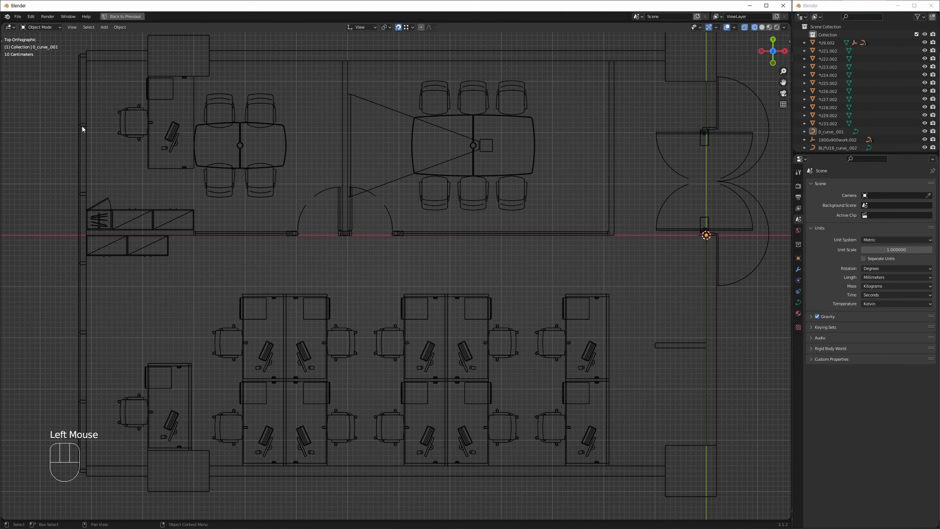
{"action": "left_click", "coordinate": [83, 126]}
{"action": "left_click", "coordinate": [109, 155]}
{"action": "middle_click_drag", "start_coordinate": [109, 155], "coordinate": [129, 168]}
{"action": "scroll", "coordinate": [116, 141], "scroll_direction": "up", "scroll_amount": 3}
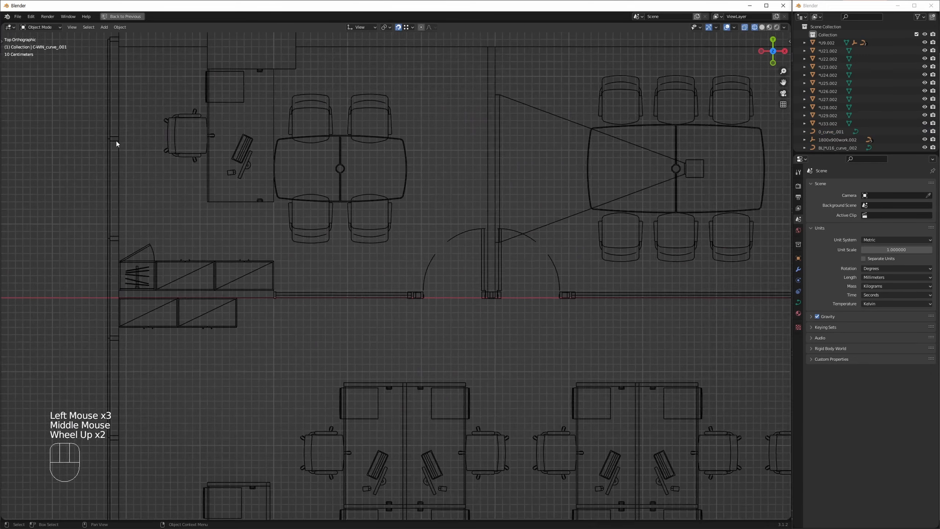
Step: Select a mullion on the second plan's left window wall and examine which doors and furniture share its curve
{"action": "left_click", "coordinate": [114, 140]}
{"action": "scroll", "coordinate": [232, 147], "scroll_direction": "down", "scroll_amount": 1}
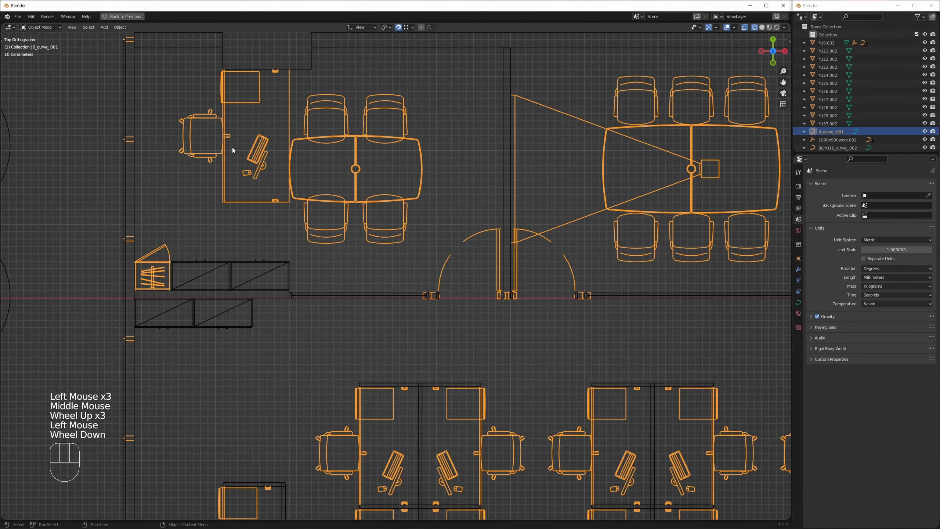
{"action": "scroll", "coordinate": [545, 215], "scroll_direction": "down", "scroll_amount": 1}
{"action": "middle_click_drag", "start_coordinate": [546, 215], "coordinate": [348, 163]}
{"action": "scroll", "coordinate": [677, 141], "scroll_direction": "down", "scroll_amount": 1}
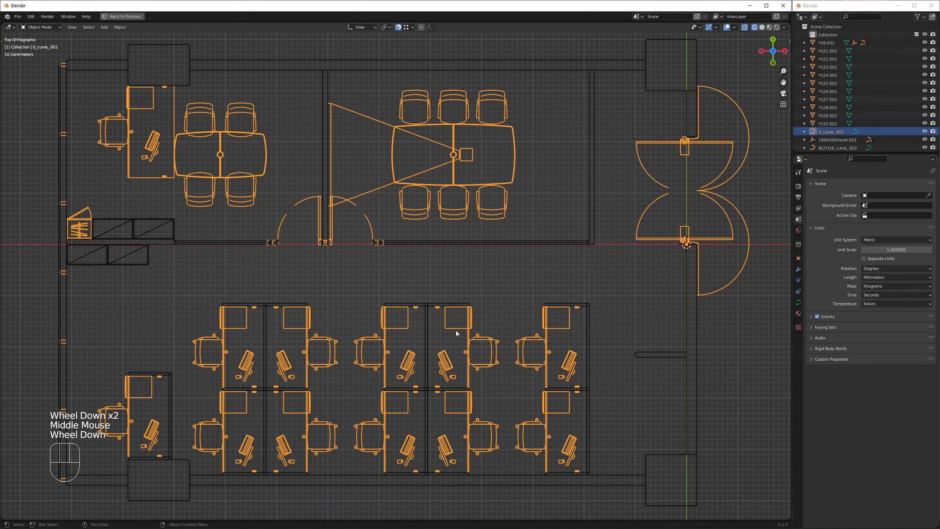
{"action": "middle_click_drag", "start_coordinate": [202, 225], "coordinate": [206, 223]}
{"action": "left_click", "coordinate": [198, 222]}
{"action": "key", "text": "Escape"}
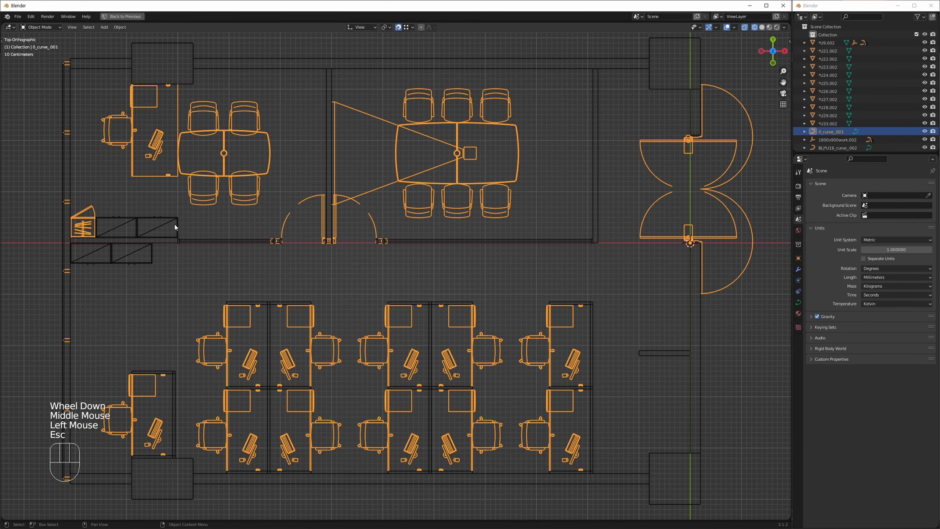
Step: Select the storage cabinet curve in the second plan and check which neighbouring elements are selected separately
{"action": "left_click", "coordinate": [177, 224]}
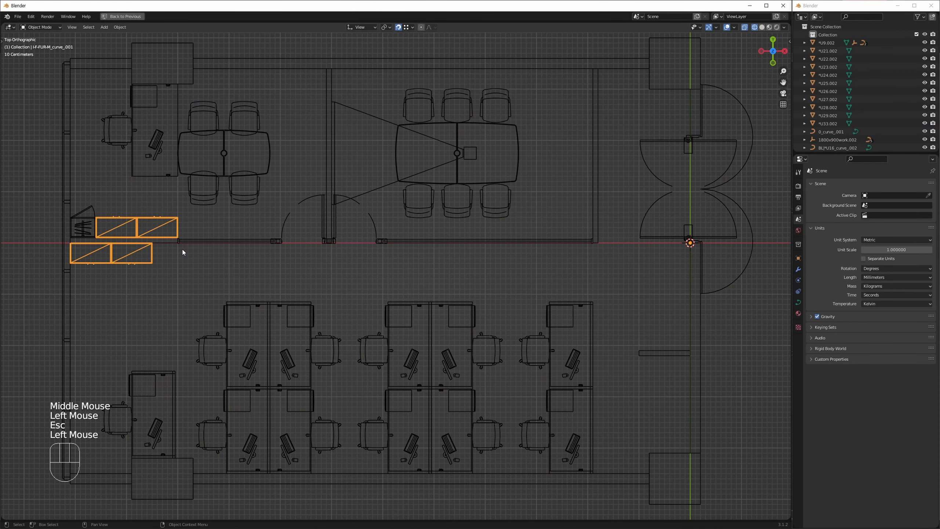
{"action": "left_click", "coordinate": [147, 232]}
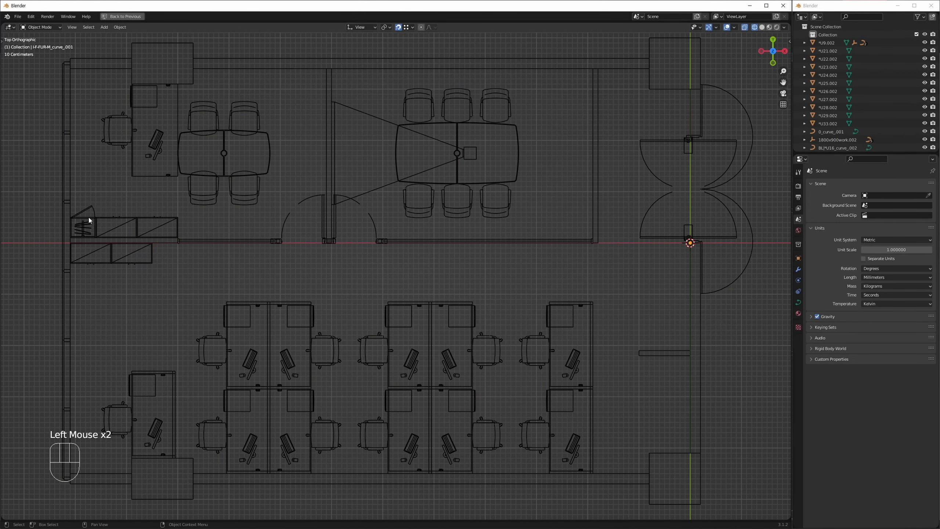
{"action": "left_click", "coordinate": [116, 217]}
{"action": "left_click", "coordinate": [123, 225]}
{"action": "left_click", "coordinate": [236, 245]}
{"action": "left_click", "coordinate": [327, 173]}
{"action": "middle_click_drag", "start_coordinate": [342, 153], "coordinate": [395, 93]}
{"action": "left_click", "coordinate": [408, 110]}
{"action": "middle_click_drag", "start_coordinate": [547, 258], "coordinate": [468, 252]}
{"action": "left_click", "coordinate": [494, 306]}
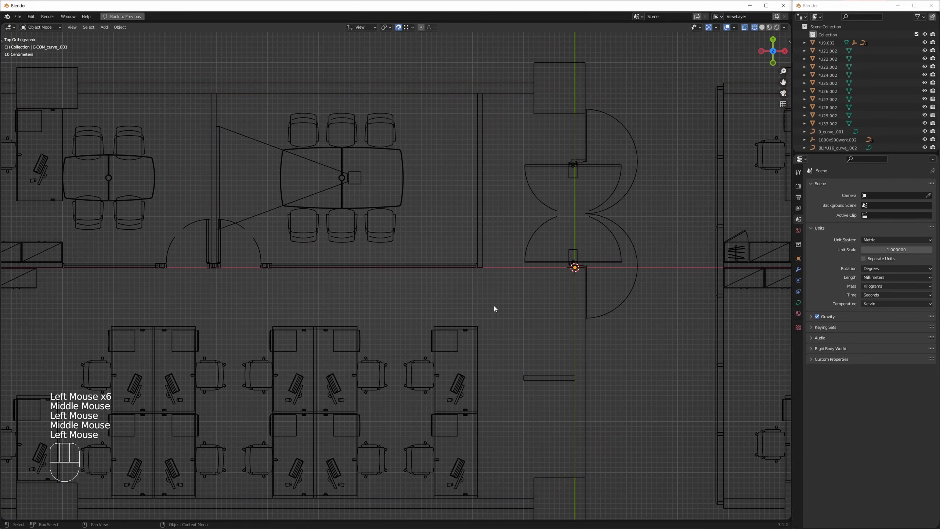
Step: Select the furniture curve at the small meeting table in the third plan, and clear the selection
{"action": "middle_click_drag", "start_coordinate": [490, 290], "coordinate": [452, 279]}
{"action": "middle_click_drag", "start_coordinate": [532, 258], "coordinate": [68, 261]}
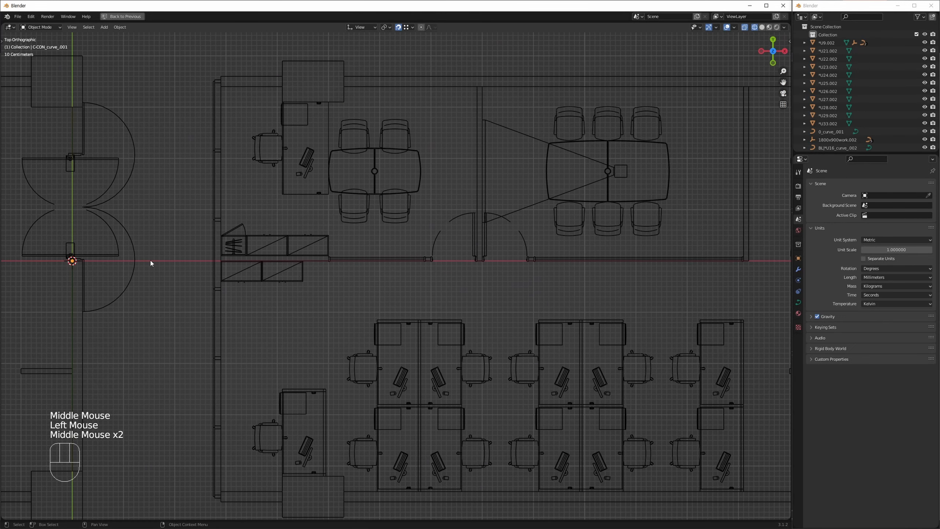
{"action": "middle_click_drag", "start_coordinate": [433, 274], "coordinate": [272, 256]}
{"action": "scroll", "coordinate": [304, 267], "scroll_direction": "down", "scroll_amount": 1}
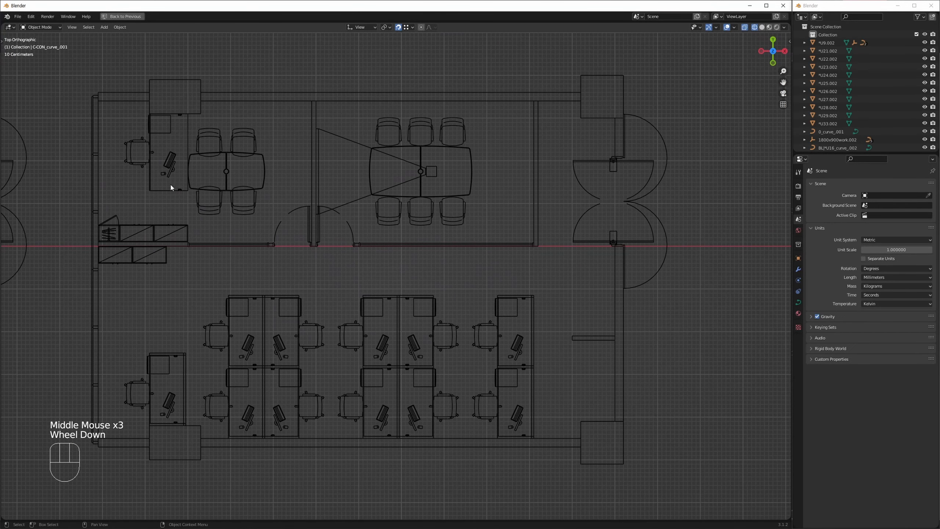
{"action": "left_click", "coordinate": [264, 181]}
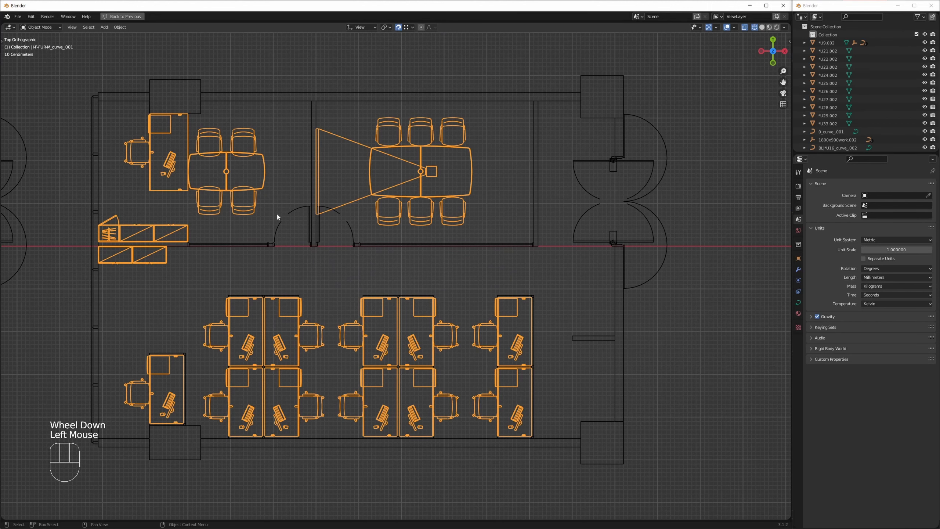
{"action": "left_click", "coordinate": [160, 248]}
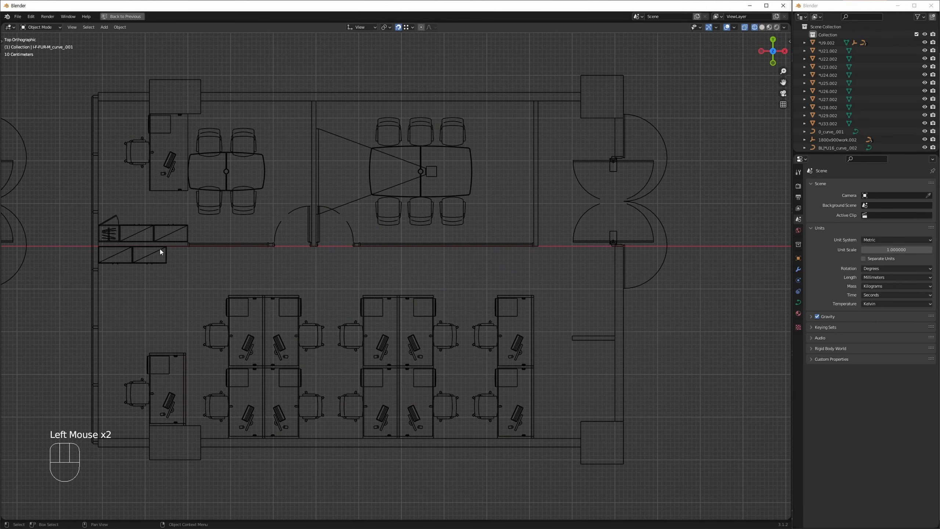
Step: Test-select the window, structural wall and interior partition curves of the third plan one after another
{"action": "left_click", "coordinate": [97, 201]}
{"action": "left_click", "coordinate": [271, 100]}
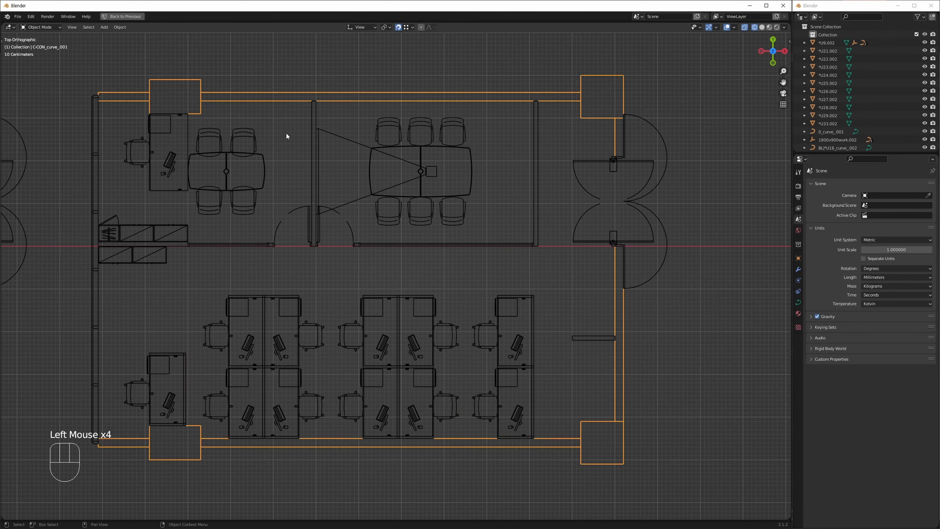
{"action": "left_click", "coordinate": [97, 125]}
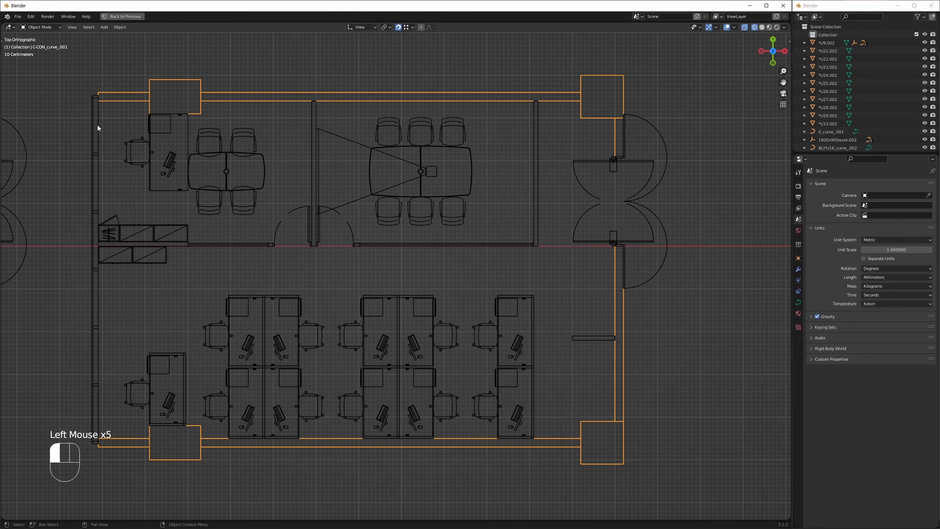
{"action": "left_click", "coordinate": [279, 116]}
{"action": "left_click", "coordinate": [287, 101]}
{"action": "left_click", "coordinate": [245, 246]}
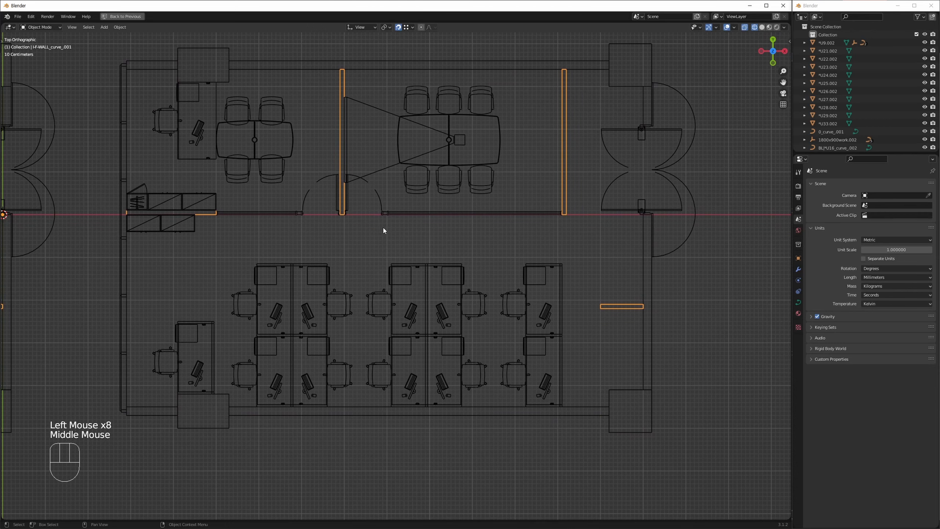
{"action": "left_click", "coordinate": [391, 235]}
Step: Select the meeting room door jamb in the third plan to inspect its door curve, and clear the selection
{"action": "middle_click_drag", "start_coordinate": [257, 271], "coordinate": [265, 276]}
{"action": "scroll", "coordinate": [268, 284], "scroll_direction": "down", "scroll_amount": 1}
{"action": "scroll", "coordinate": [382, 225], "scroll_direction": "up", "scroll_amount": 1}
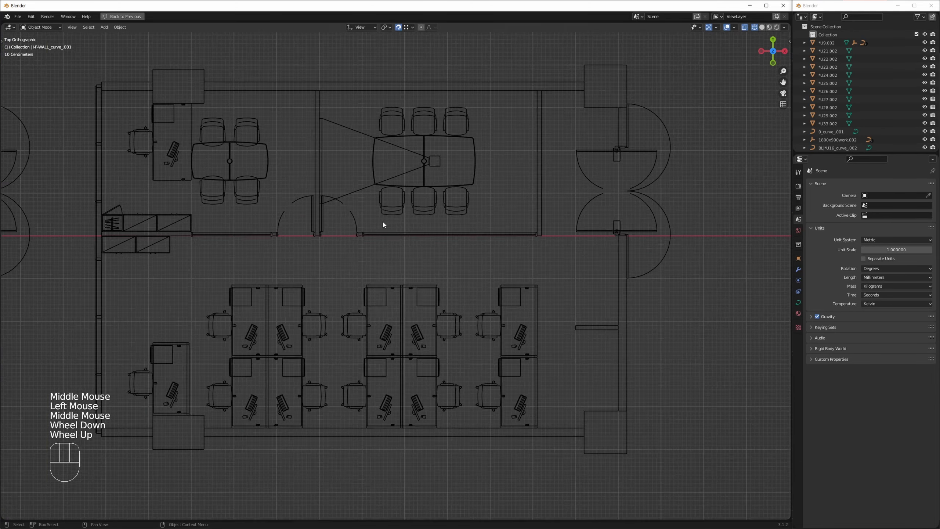
{"action": "scroll", "coordinate": [384, 224], "scroll_direction": "up", "scroll_amount": 12}
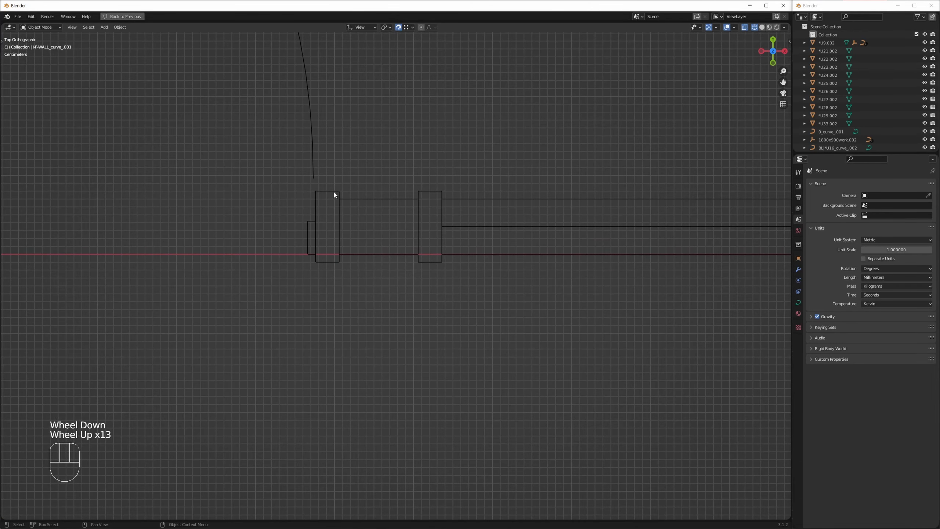
{"action": "double_click", "coordinate": [331, 261]}
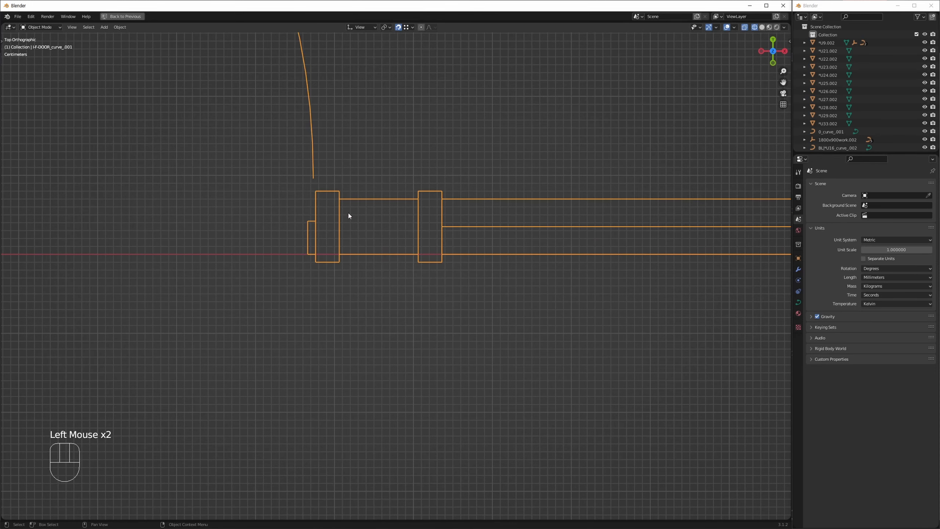
{"action": "middle_click_drag", "start_coordinate": [345, 184], "coordinate": [351, 225]}
{"action": "scroll", "coordinate": [319, 257], "scroll_direction": "down", "scroll_amount": 4}
{"action": "scroll", "coordinate": [303, 254], "scroll_direction": "down", "scroll_amount": 3}
{"action": "middle_click_drag", "start_coordinate": [303, 254], "coordinate": [369, 237]}
{"action": "left_click", "coordinate": [369, 237]}
{"action": "scroll", "coordinate": [319, 221], "scroll_direction": "down", "scroll_amount": 2}
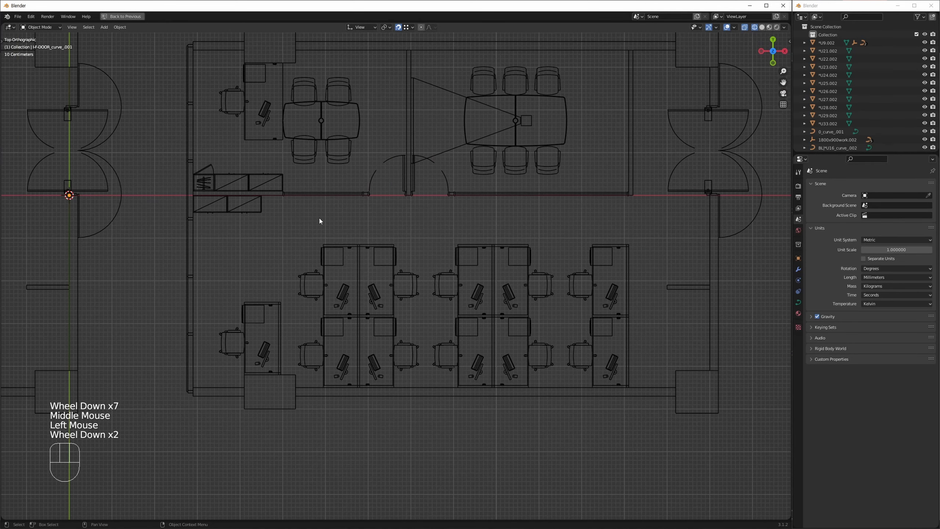
Step: Box-select all three plans to compare their objects and origins, and clear the selection
{"action": "middle_click_drag", "start_coordinate": [319, 220], "coordinate": [531, 194]}
{"action": "scroll", "coordinate": [321, 306], "scroll_direction": "down", "scroll_amount": 2}
{"action": "scroll", "coordinate": [417, 273], "scroll_direction": "down", "scroll_amount": 1}
{"action": "scroll", "coordinate": [417, 273], "scroll_direction": "down", "scroll_amount": 1}
{"action": "left_click_drag", "start_coordinate": [560, 153], "coordinate": [3, 406]}
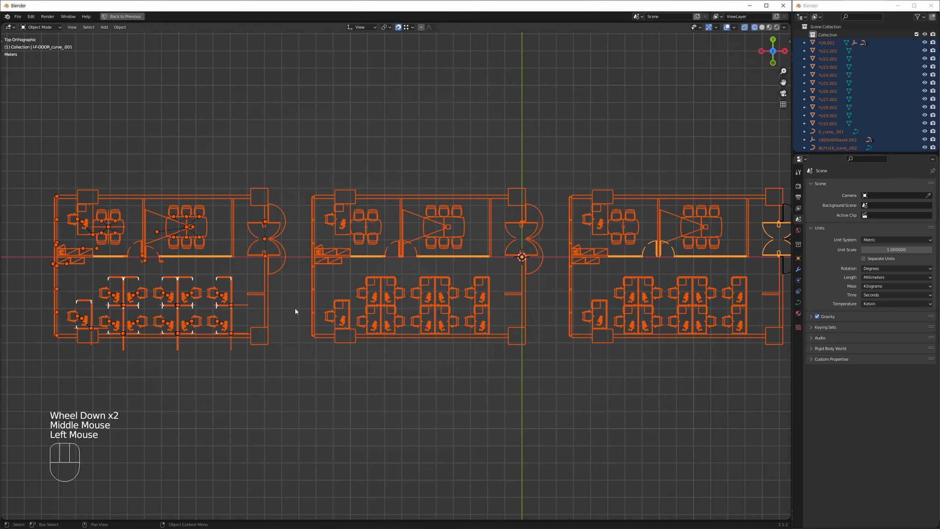
{"action": "middle_click_drag", "start_coordinate": [457, 372], "coordinate": [404, 380]}
{"action": "left_click", "coordinate": [400, 368]}
{"action": "scroll", "coordinate": [426, 343], "scroll_direction": "down", "scroll_amount": 1}
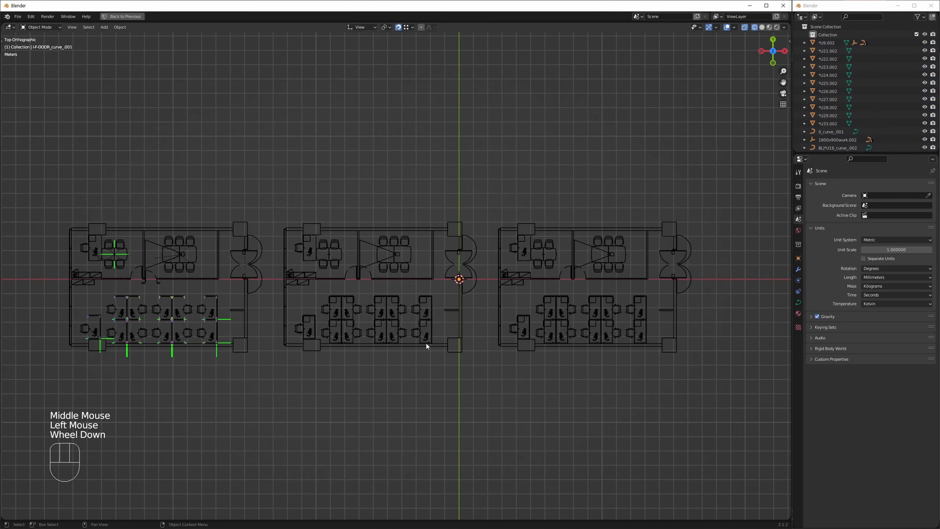
{"action": "left_click", "coordinate": [499, 379]}
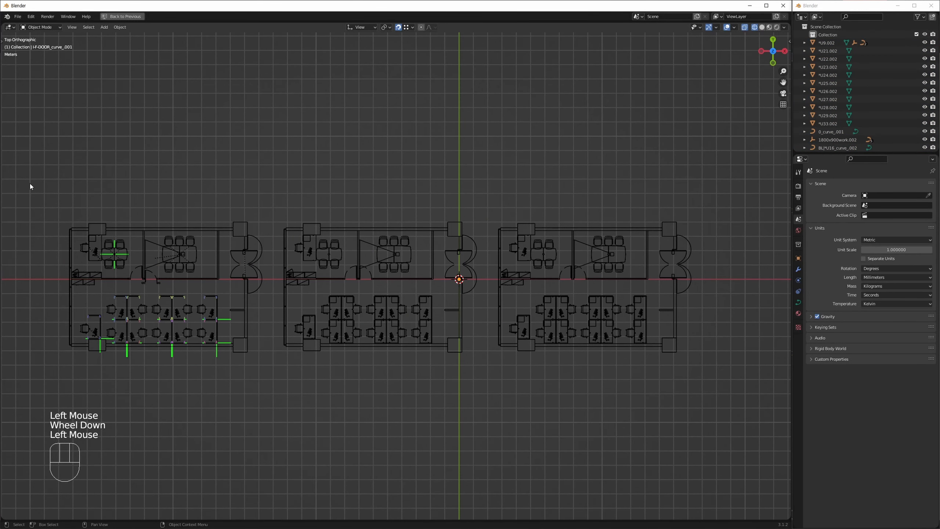
{"action": "left_click_drag", "start_coordinate": [44, 182], "coordinate": [754, 429]}
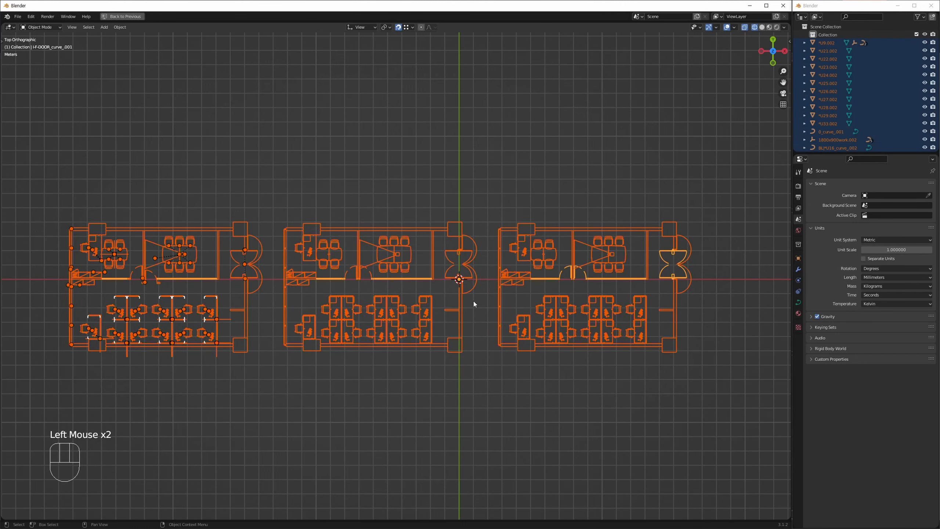
{"action": "left_click", "coordinate": [471, 383]}
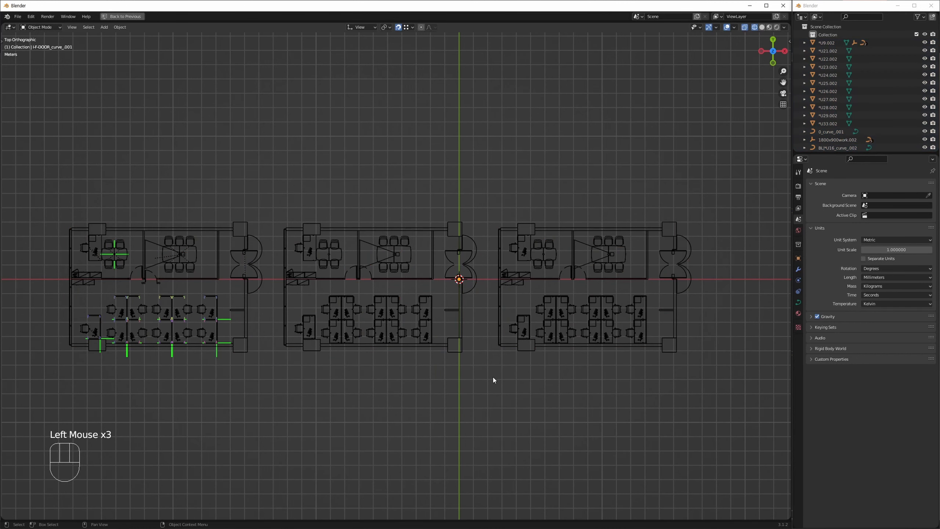
Step: Select the structural wall curve on the third plan's lower wall and check its nearby desk furniture
{"action": "left_click", "coordinate": [536, 345]}
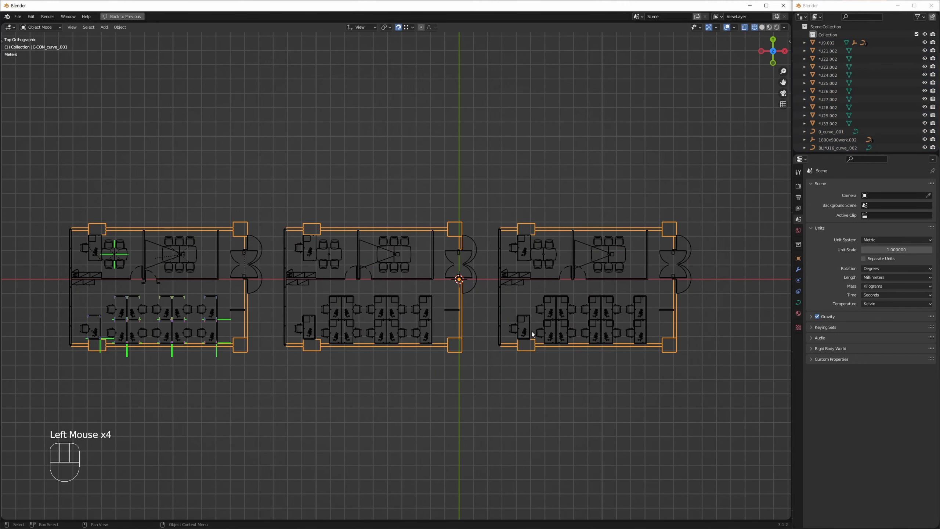
{"action": "left_click", "coordinate": [530, 327]}
{"action": "left_click", "coordinate": [558, 314]}
{"action": "left_click", "coordinate": [554, 375]}
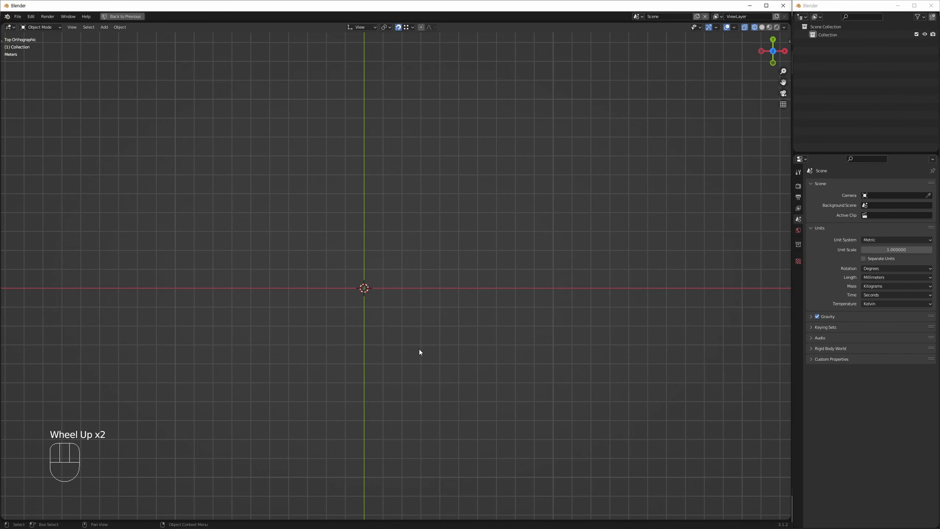
Step: Start a DXF import and choose Floor-Burst.dxf as the source file
{"action": "left_click", "coordinate": [213, 246]}
{"action": "left_click", "coordinate": [19, 17]}
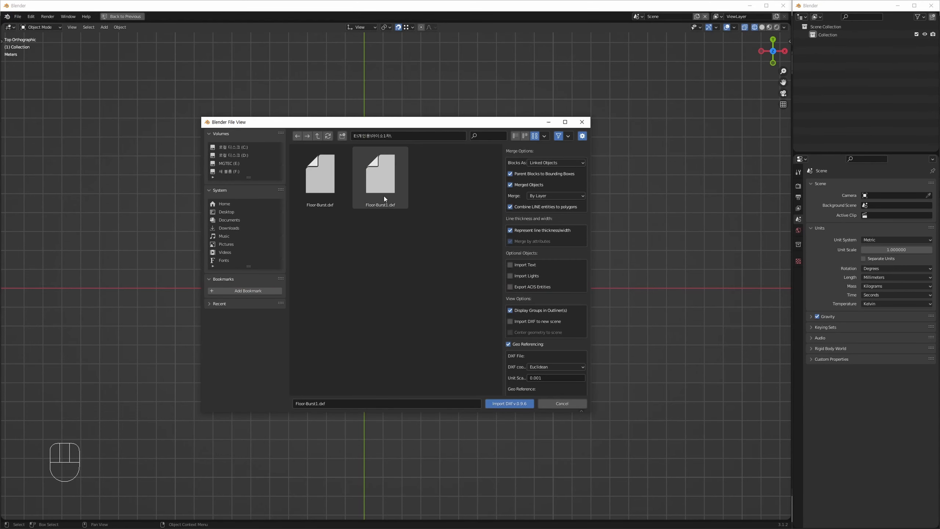
{"action": "left_click", "coordinate": [381, 191]}
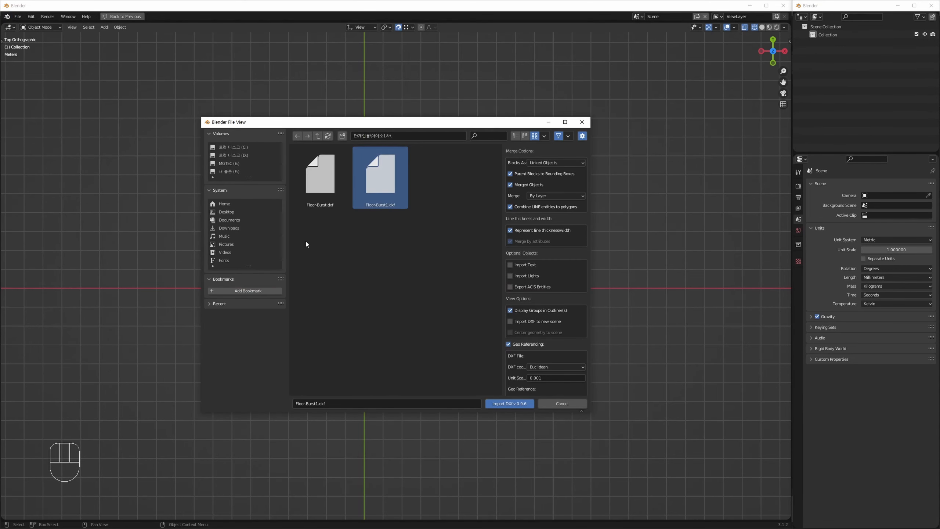
{"action": "left_click", "coordinate": [325, 189]}
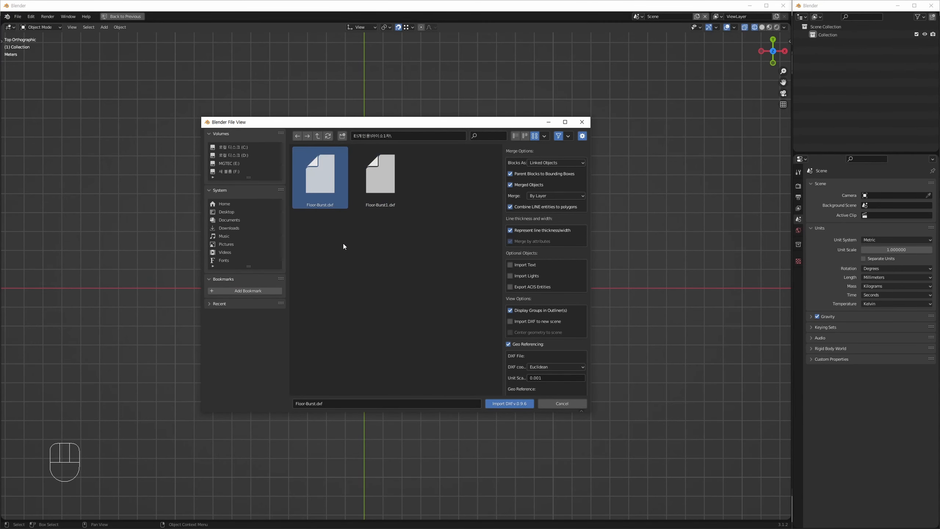
{"action": "left_click", "coordinate": [343, 244]}
{"action": "left_click", "coordinate": [327, 187]}
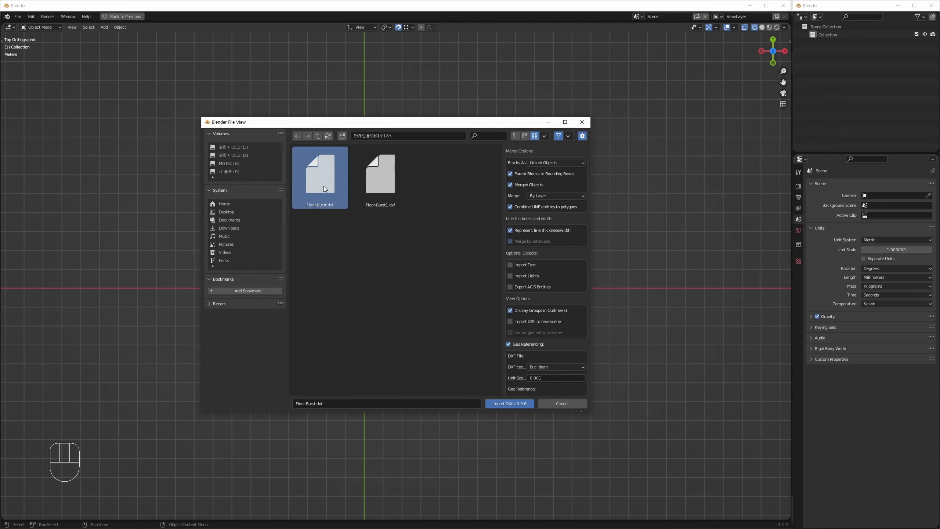
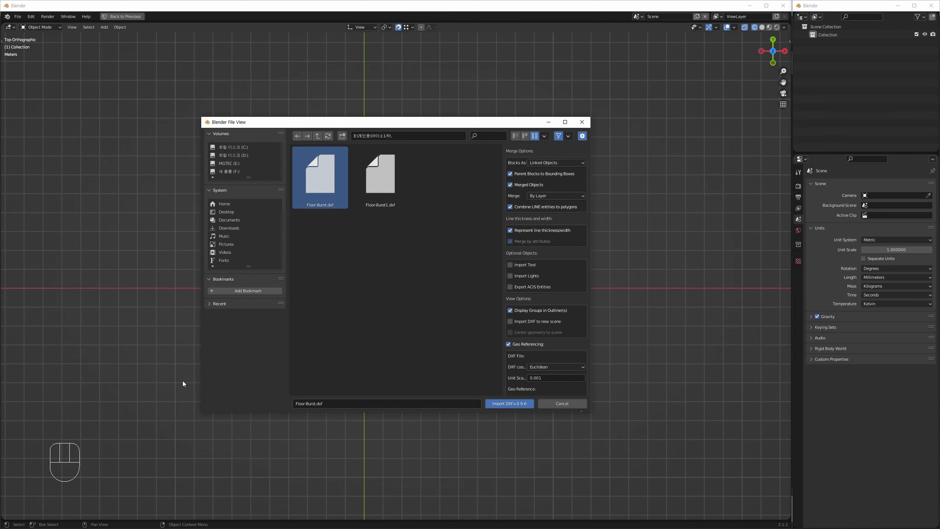
Step: Review the merge modes, keep By Layer, and import Floor-Burst1.dxf instead with blocks as linked objects at 0.001 unit scale
{"action": "left_click", "coordinate": [583, 196]}
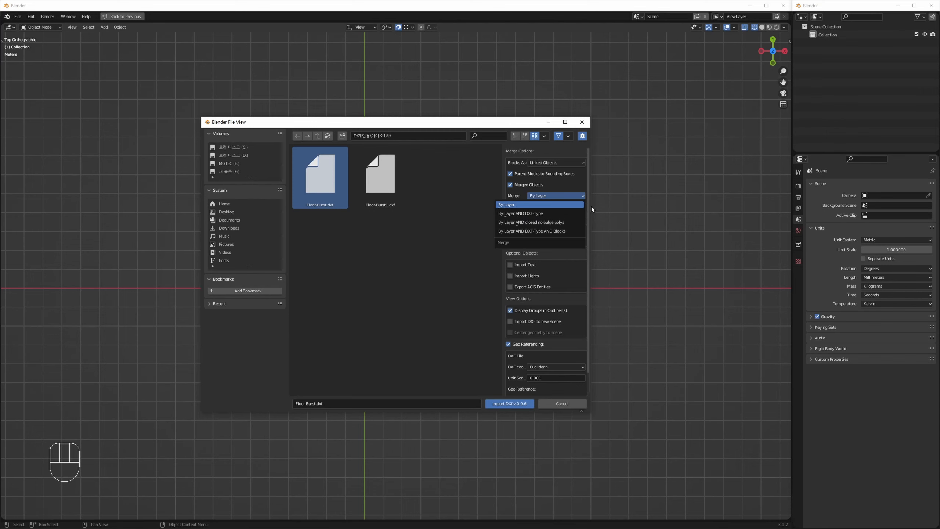
{"action": "left_click", "coordinate": [659, 220]}
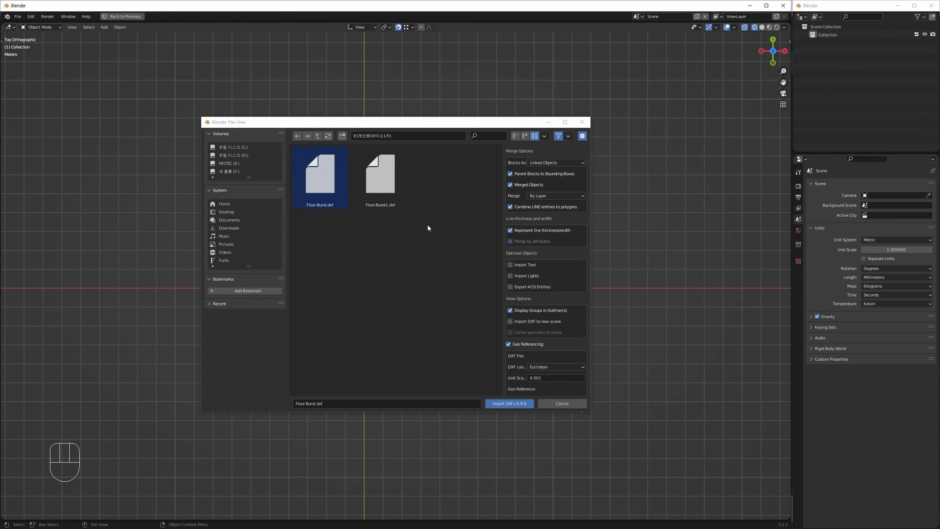
{"action": "left_click", "coordinate": [390, 185]}
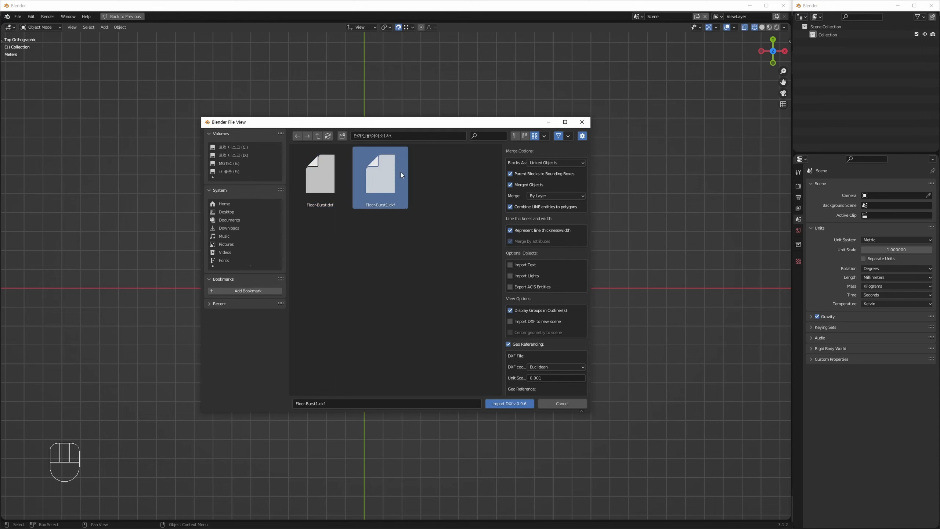
{"action": "left_click", "coordinate": [520, 403]}
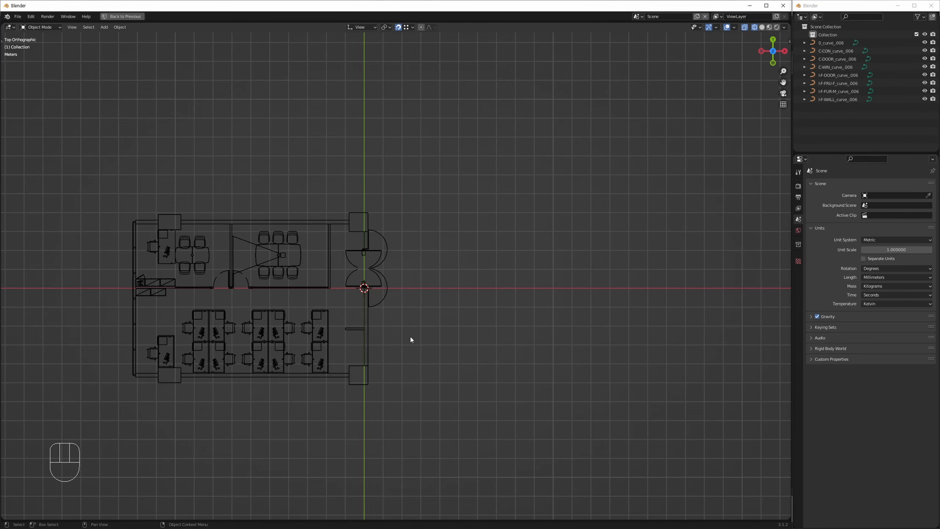
Step: Select the layer 0 curve at the door frames along the plan's middle wall and examine which parts it covers
{"action": "middle_click_drag", "start_coordinate": [412, 338], "coordinate": [445, 301], "text": "shift"}
{"action": "scroll", "coordinate": [382, 279], "scroll_direction": "up", "scroll_amount": 12}
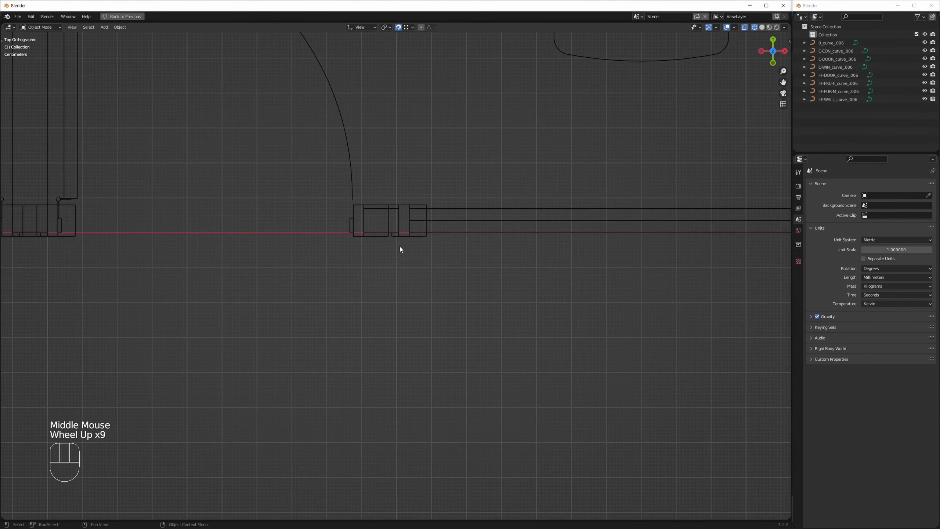
{"action": "left_click", "coordinate": [382, 239]}
{"action": "scroll", "coordinate": [338, 293], "scroll_direction": "down", "scroll_amount": 7}
{"action": "middle_click_drag", "start_coordinate": [338, 292], "coordinate": [420, 241], "text": "shift"}
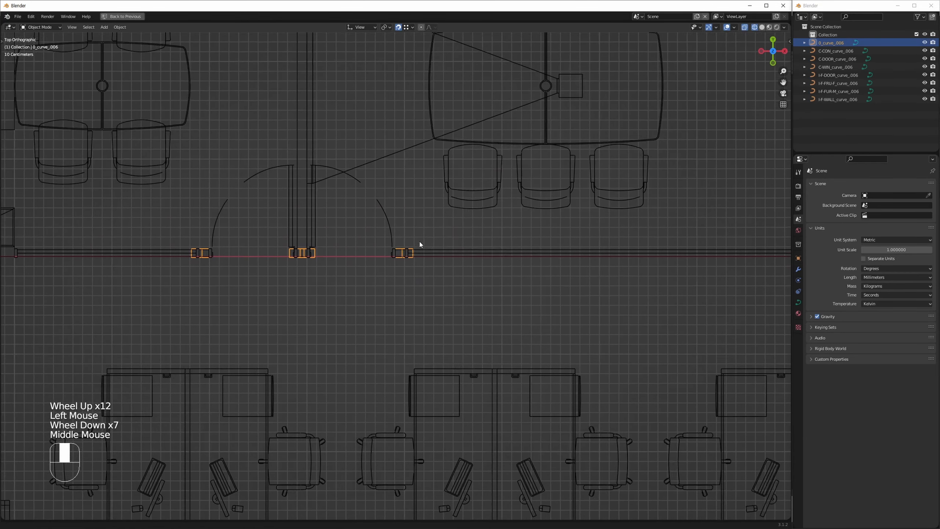
{"action": "scroll", "coordinate": [393, 284], "scroll_direction": "down", "scroll_amount": 2}
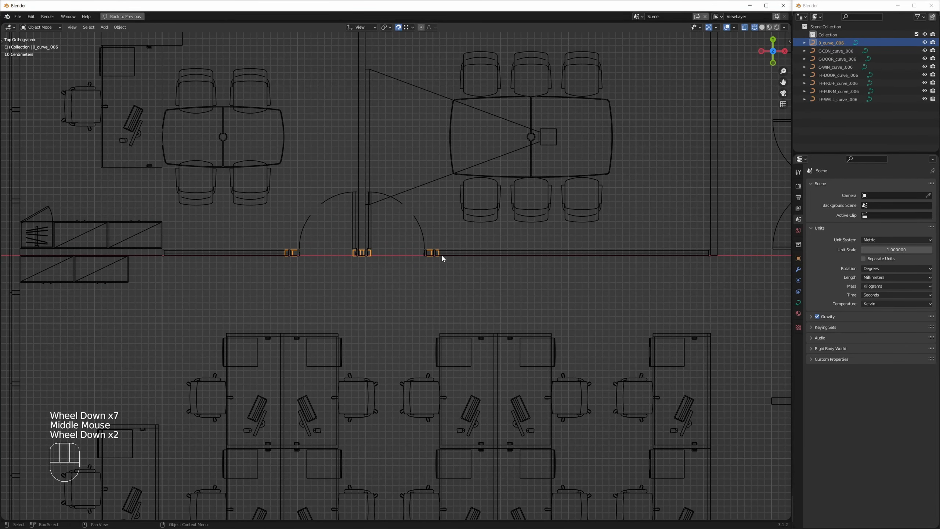
{"action": "middle_click_drag", "start_coordinate": [396, 274], "coordinate": [311, 296], "text": "shift"}
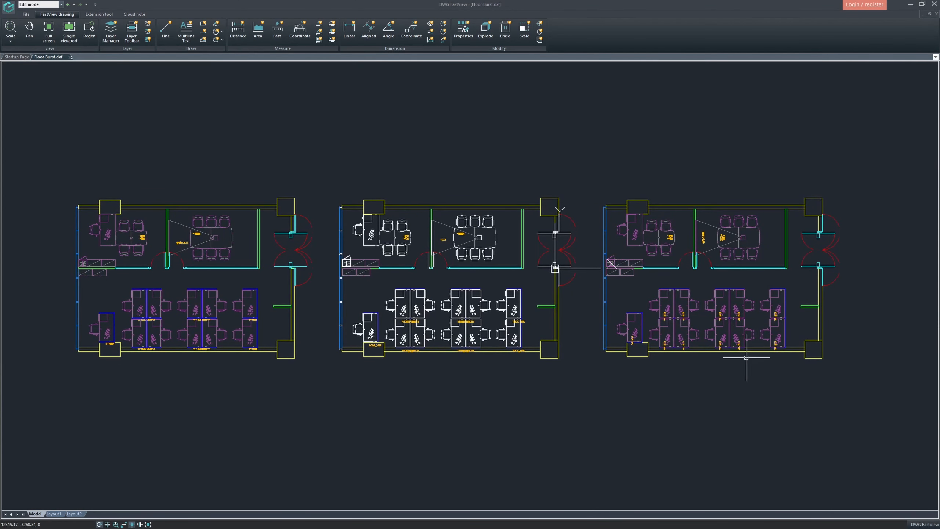
Step: Switch to Floor-Burst.dxf in DWG FastView and box-select the left two plans and the right plan in turn, clearing each selection
{"action": "left_click_drag", "start_coordinate": [575, 163], "coordinate": [21, 410]}
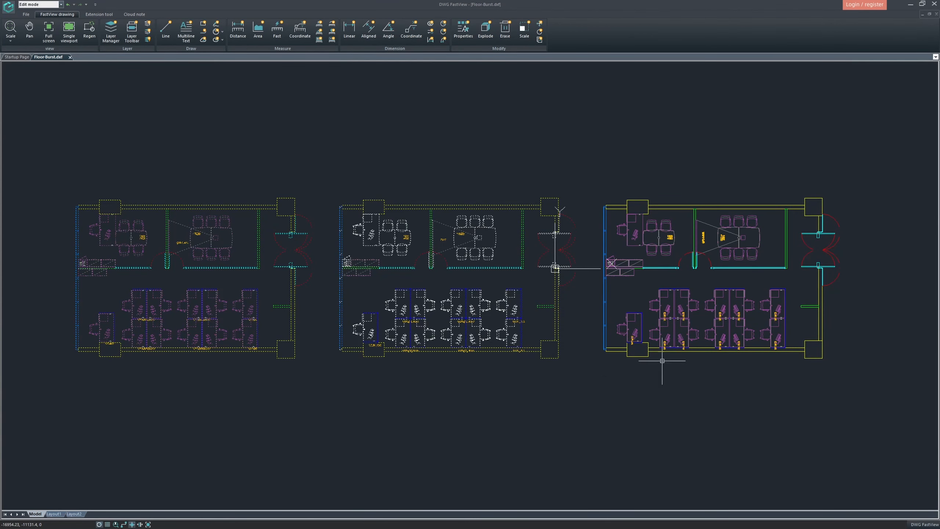
{"action": "key", "text": "Escape"}
{"action": "mouse_move", "coordinate": [582, 381]}
{"action": "left_mouse_down"}
{"action": "mouse_move", "coordinate": [721, 203]}
{"action": "mouse_move", "coordinate": [874, 150]}
{"action": "left_mouse_up"}
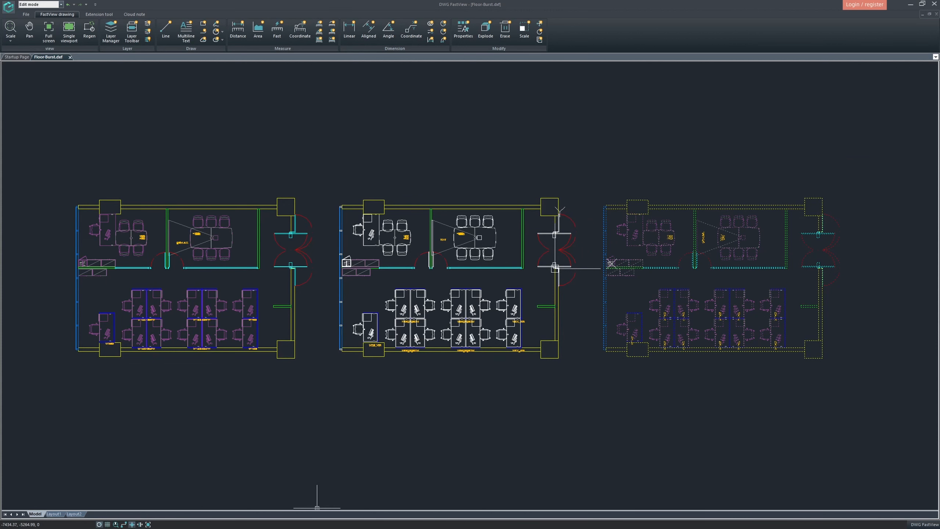
{"action": "key", "text": "Escape"}
{"action": "middle_click_drag", "start_coordinate": [459, 252], "coordinate": [436, 258]}
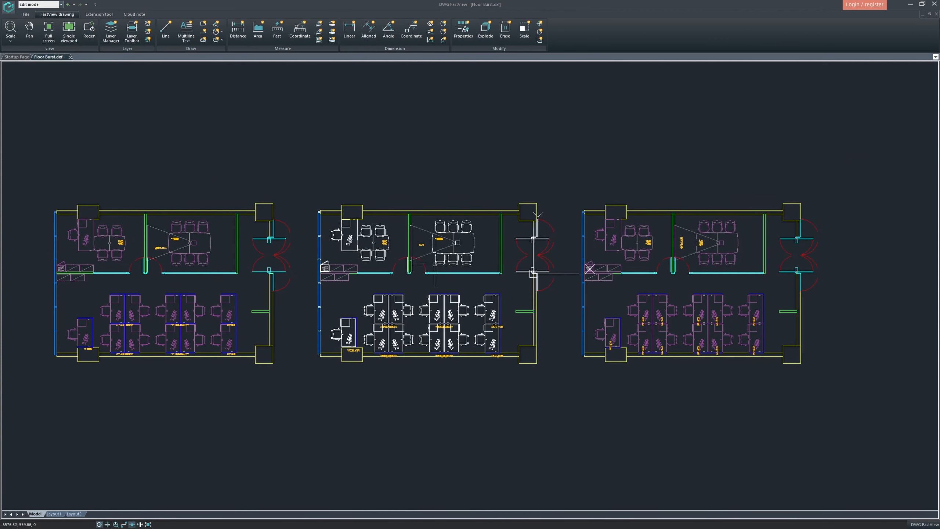
{"action": "left_click_drag", "start_coordinate": [560, 383], "coordinate": [9, 148]}
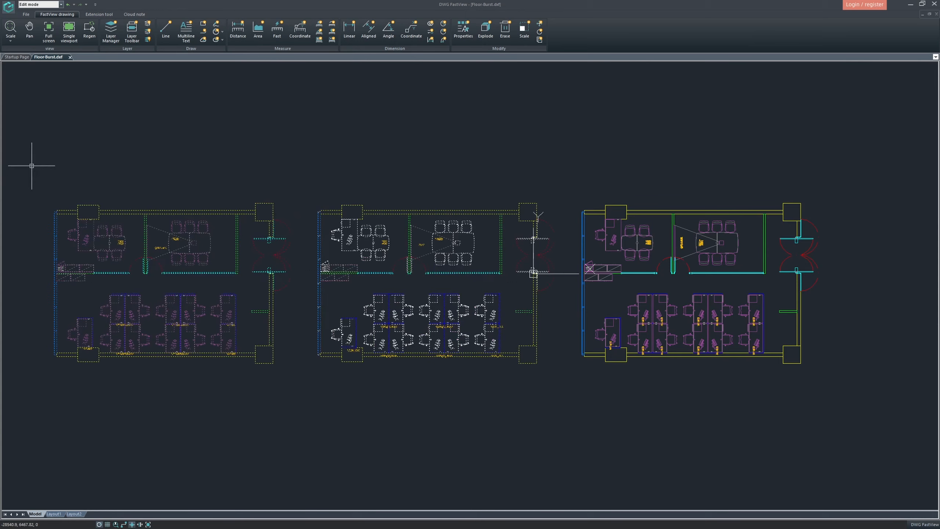
{"action": "key", "text": "Escape"}
Step: Examine the door frames of the middle and left plans, selecting the left plan's meeting room door block to check its extent
{"action": "scroll", "coordinate": [412, 290], "scroll_direction": "up", "scroll_amount": 12}
{"action": "middle_click_drag", "start_coordinate": [546, 163], "coordinate": [295, 396]}
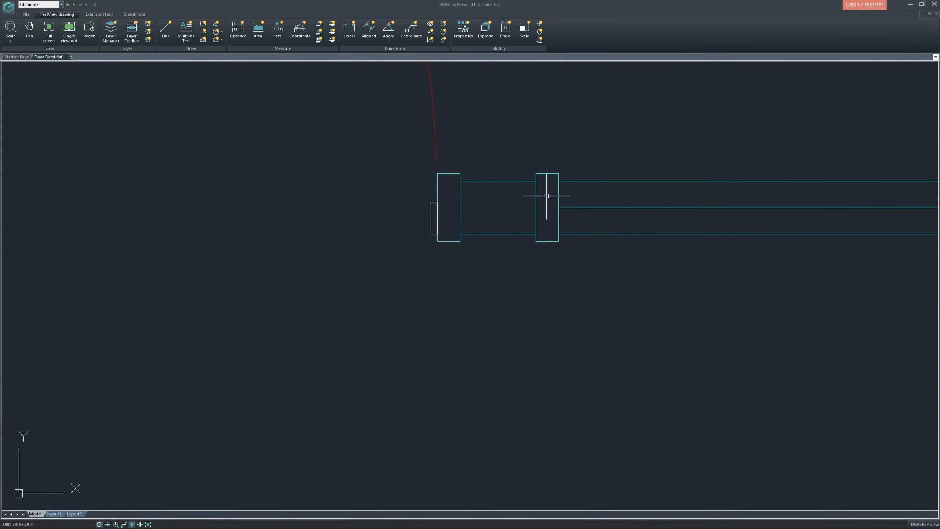
{"action": "middle_click_drag", "start_coordinate": [352, 261], "coordinate": [503, 251]}
{"action": "scroll", "coordinate": [380, 294], "scroll_direction": "down", "scroll_amount": 10}
{"action": "middle_click_drag", "start_coordinate": [421, 266], "coordinate": [493, 236]}
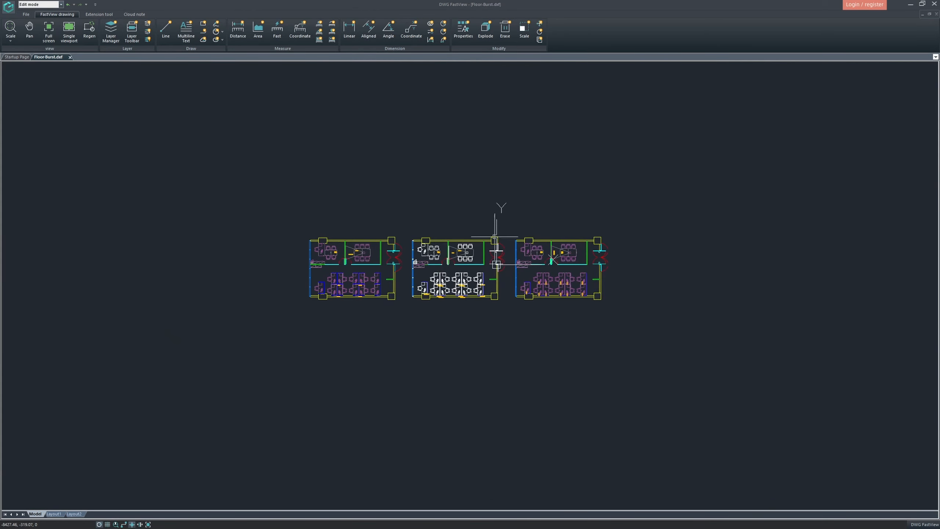
{"action": "scroll", "coordinate": [492, 236], "scroll_direction": "up", "scroll_amount": 2}
{"action": "middle_click_drag", "start_coordinate": [335, 322], "coordinate": [574, 277]}
{"action": "scroll", "coordinate": [374, 262], "scroll_direction": "up", "scroll_amount": 9}
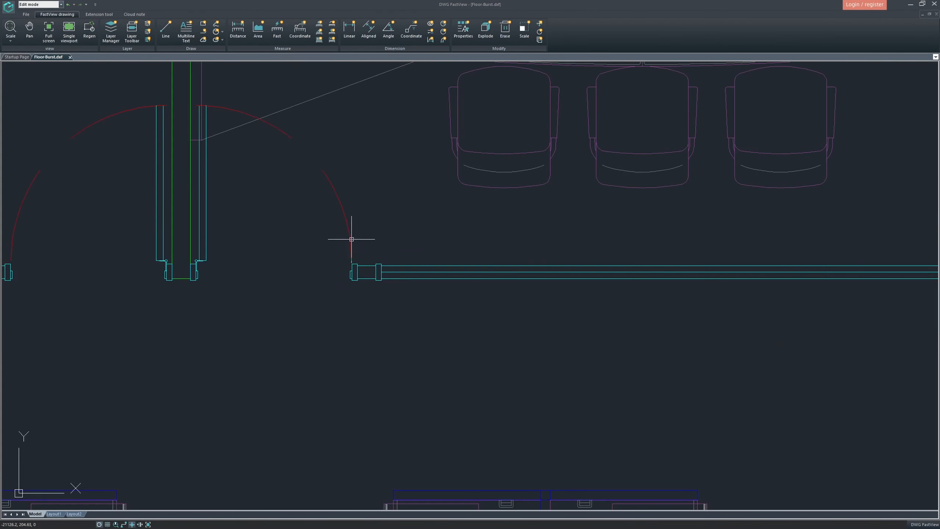
{"action": "left_click", "coordinate": [348, 239]}
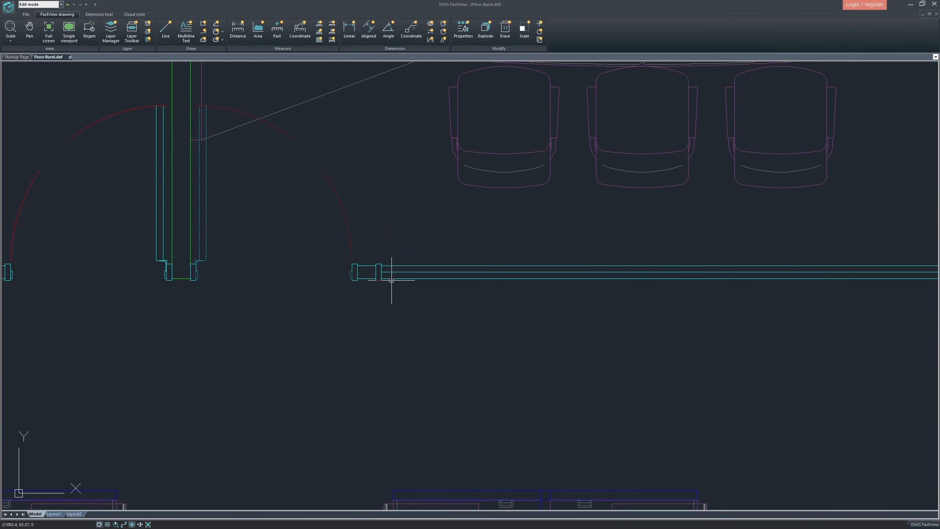
{"action": "scroll", "coordinate": [325, 277], "scroll_direction": "down", "scroll_amount": 10}
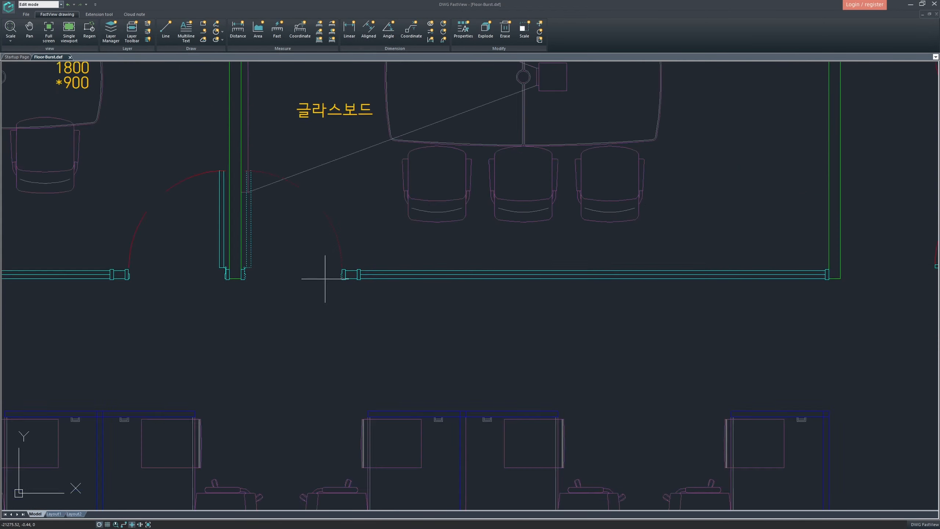
Step: Inspect the middle plan's meeting room door frame and compare its layer colours with the neighbouring plans
{"action": "middle_click_drag", "start_coordinate": [640, 276], "coordinate": [431, 273]}
{"action": "scroll", "coordinate": [413, 281], "scroll_direction": "up", "scroll_amount": 10}
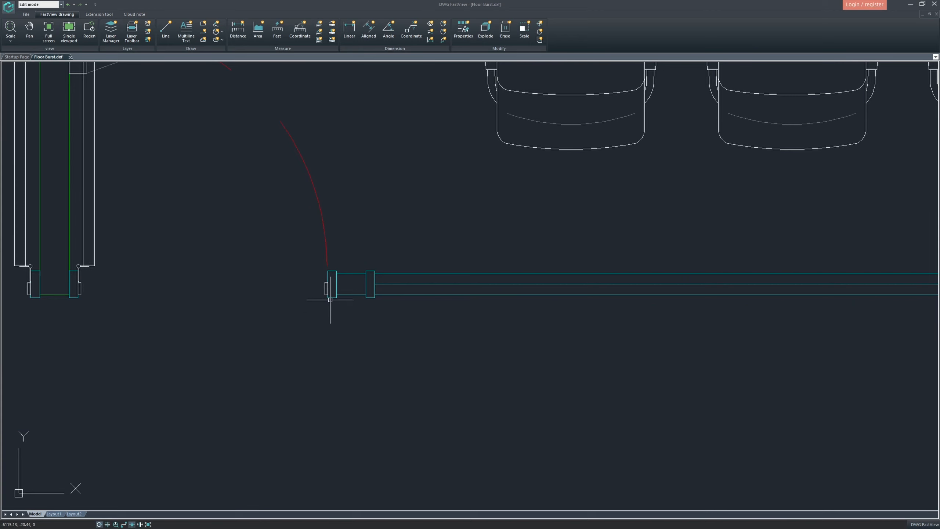
{"action": "middle_click_drag", "start_coordinate": [332, 311], "coordinate": [414, 286]}
{"action": "scroll", "coordinate": [348, 342], "scroll_direction": "down", "scroll_amount": 10}
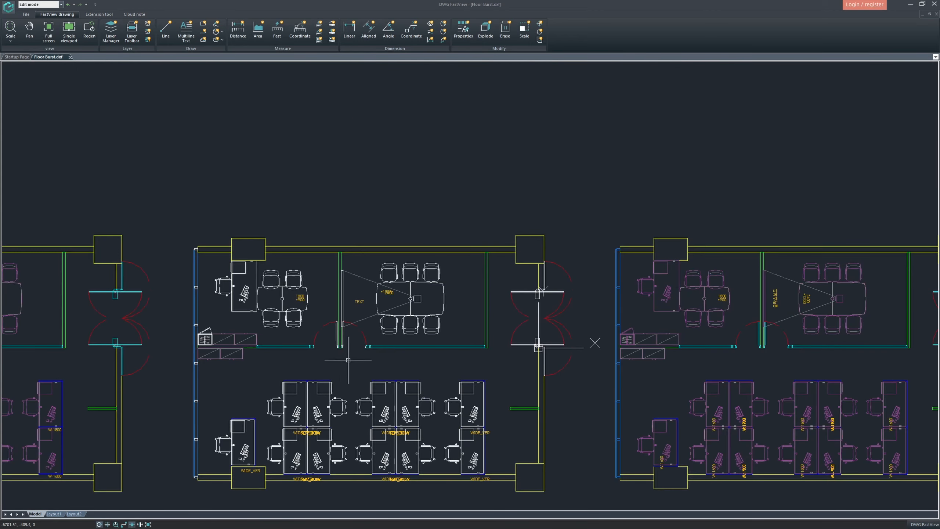
{"action": "middle_click_drag", "start_coordinate": [338, 357], "coordinate": [409, 303]}
{"action": "scroll", "coordinate": [369, 323], "scroll_direction": "down", "scroll_amount": 1}
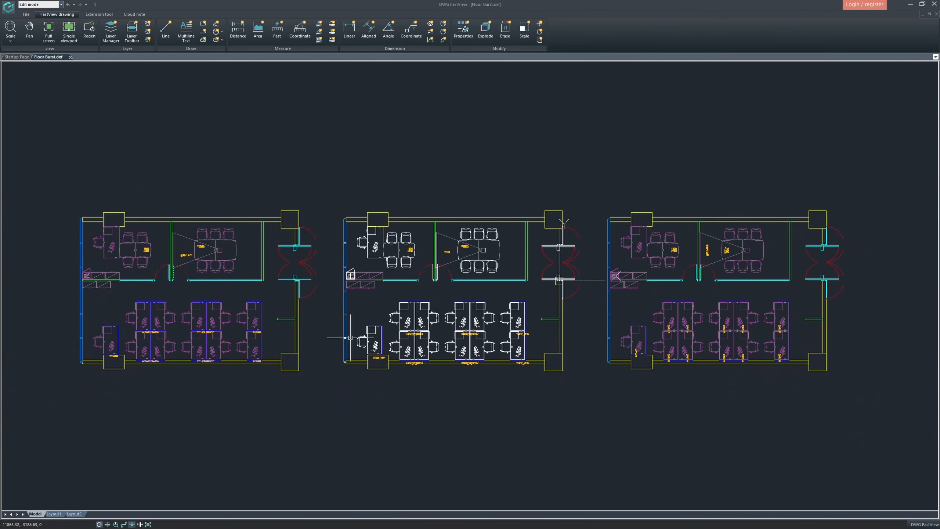
{"action": "middle_click_drag", "start_coordinate": [354, 338], "coordinate": [363, 329]}
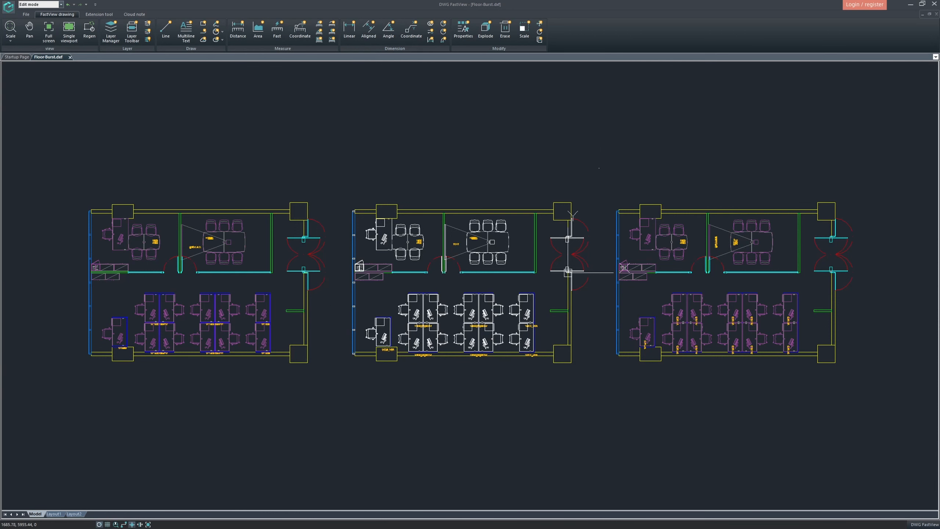
Step: Box-select the left and middle plans to indicate the ones besides the cleaned plan, and clear the selection
{"action": "left_click_drag", "start_coordinate": [600, 168], "coordinate": [65, 411]}
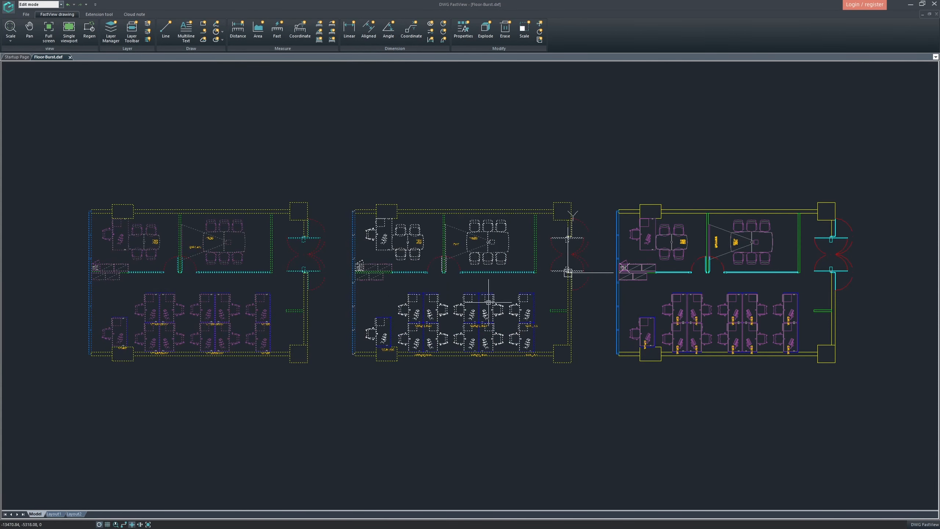
{"action": "middle_click_drag", "start_coordinate": [440, 304], "coordinate": [432, 302]}
{"action": "key", "text": "Escape"}
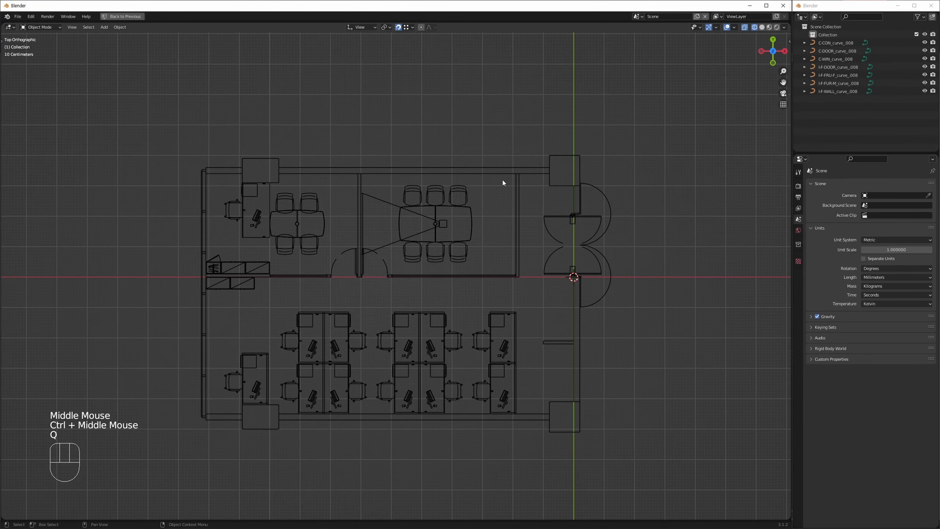
Step: Switch to Blender and check the imported layer curves by selecting the window curve, the structural curve and all seven, then deselect everything
{"action": "middle_click_drag", "start_coordinate": [503, 179], "coordinate": [472, 225]}
{"action": "left_click", "coordinate": [221, 312]}
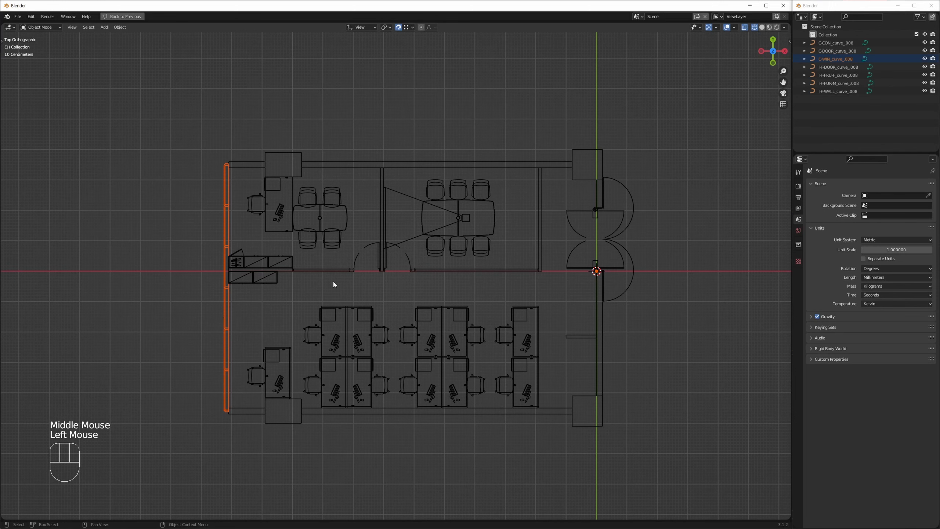
{"action": "left_click", "coordinate": [838, 43]}
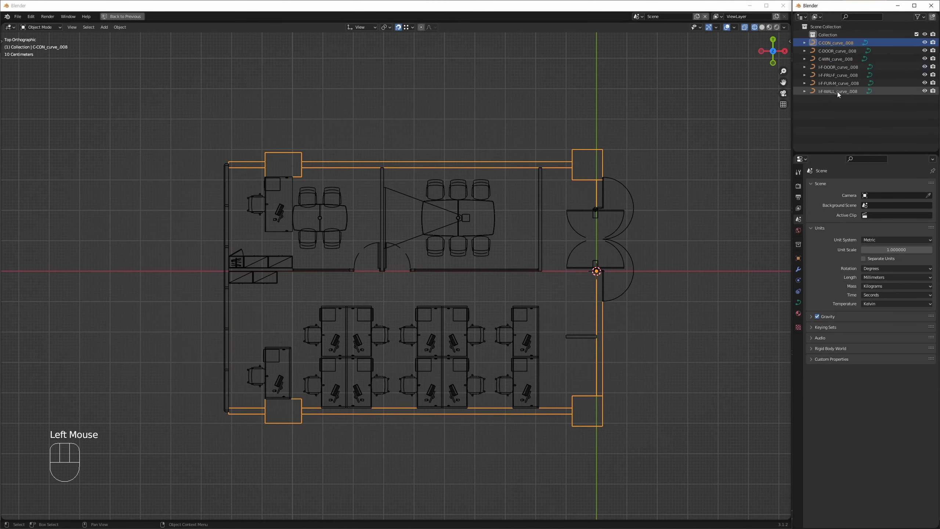
{"action": "left_click", "coordinate": [837, 92], "text": "shift"}
{"action": "left_click", "coordinate": [805, 43]}
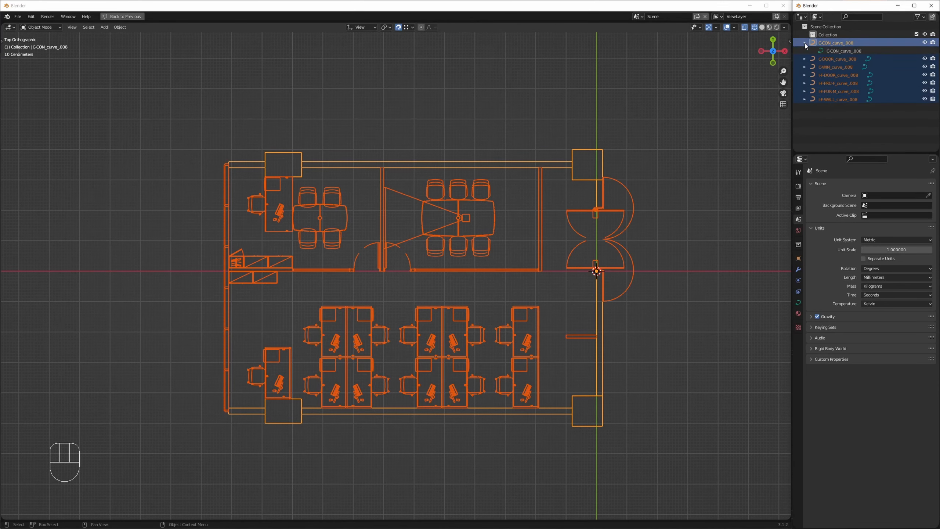
{"action": "left_click", "coordinate": [805, 43]}
{"action": "left_click", "coordinate": [659, 163]}
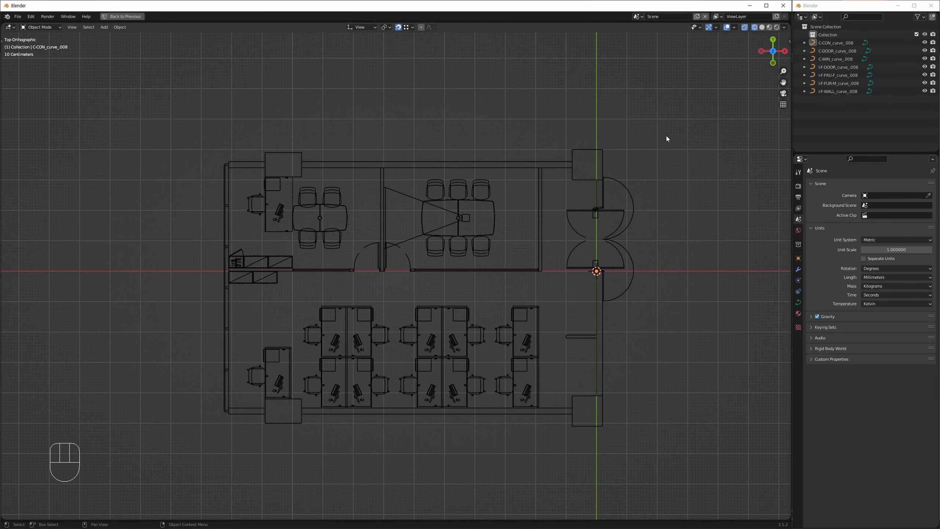
Step: Create a new collection and move all seven imported layer curves, from C-CON to I-F-WALL, into it
{"action": "right_click", "coordinate": [835, 116]}
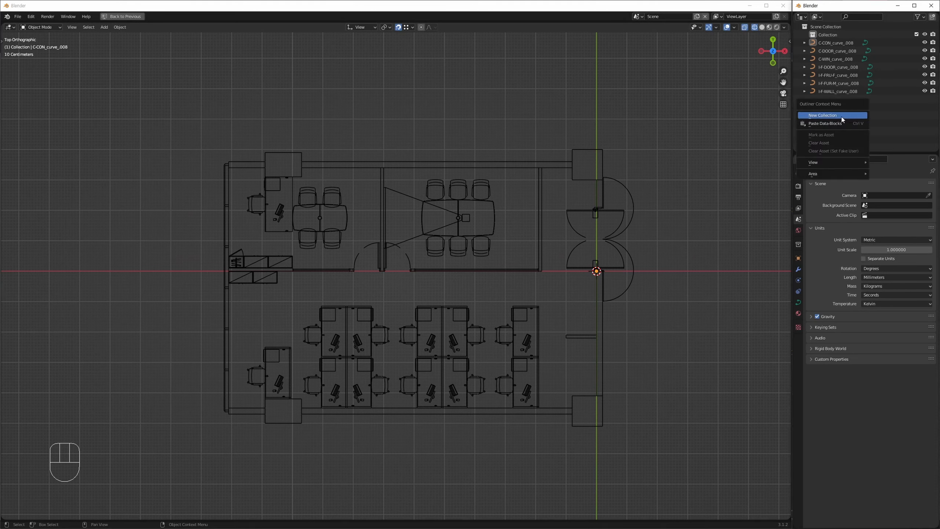
{"action": "left_click", "coordinate": [842, 116]}
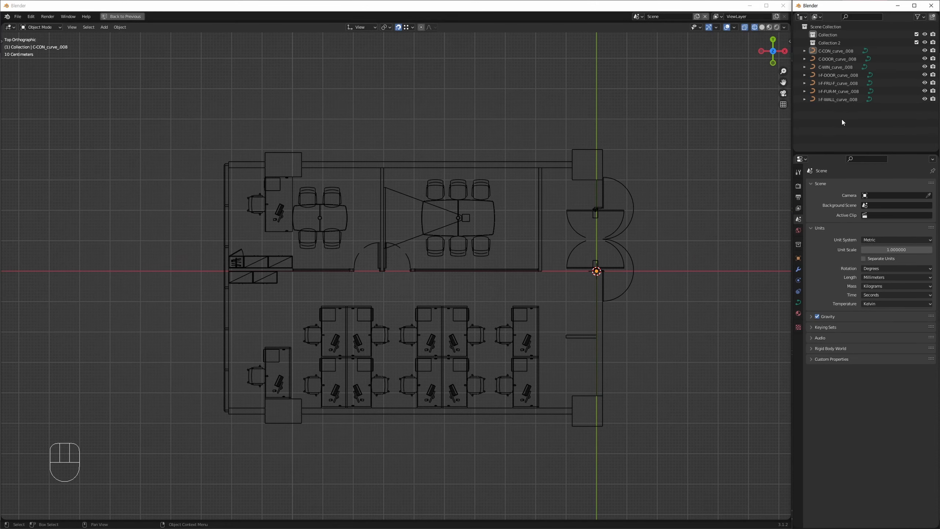
{"action": "left_click", "coordinate": [838, 51]}
{"action": "left_click", "coordinate": [838, 98], "text": "shift"}
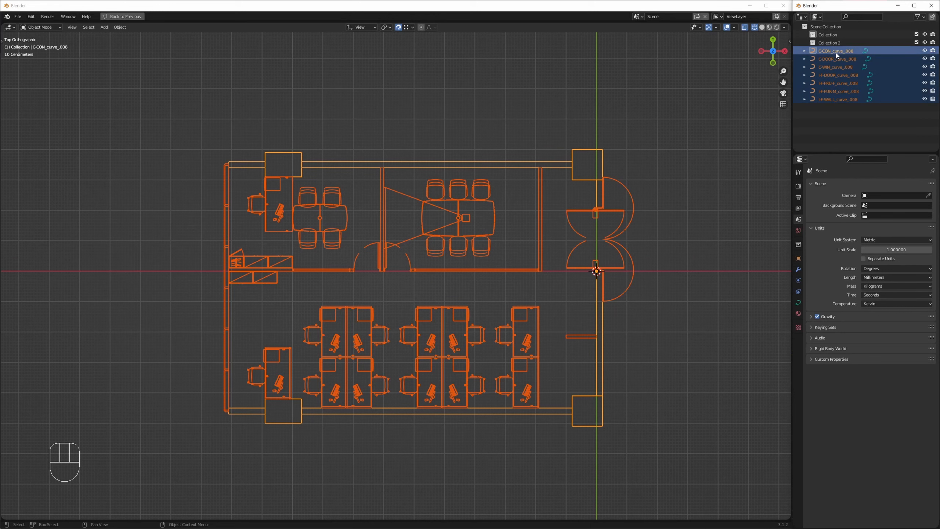
{"action": "mouse_move", "coordinate": [836, 52]}
{"action": "left_mouse_down"}
{"action": "mouse_move", "coordinate": [832, 28]}
{"action": "mouse_move", "coordinate": [829, 44]}
{"action": "left_mouse_up"}
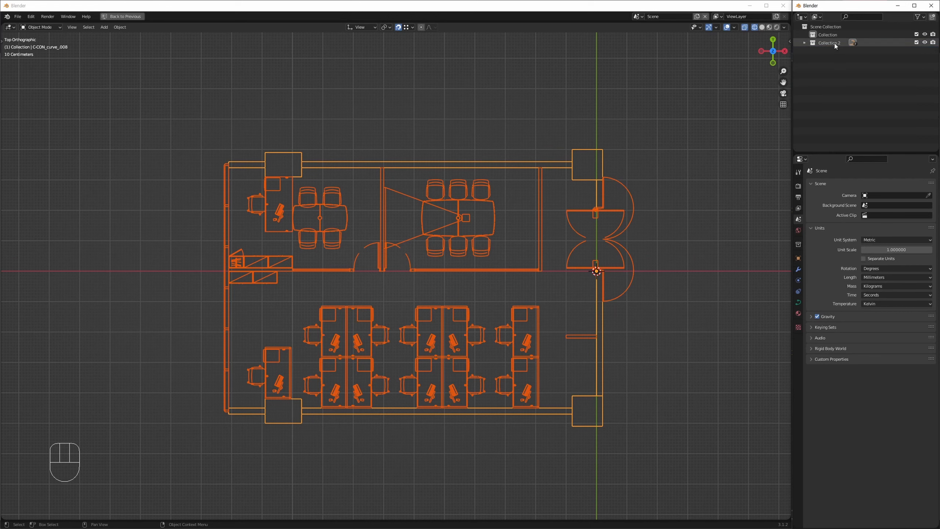
Step: Rename the new collection holding the imported curves as Floor_Plan
{"action": "left_click", "coordinate": [832, 43]}
{"action": "double_click", "coordinate": [830, 44]}
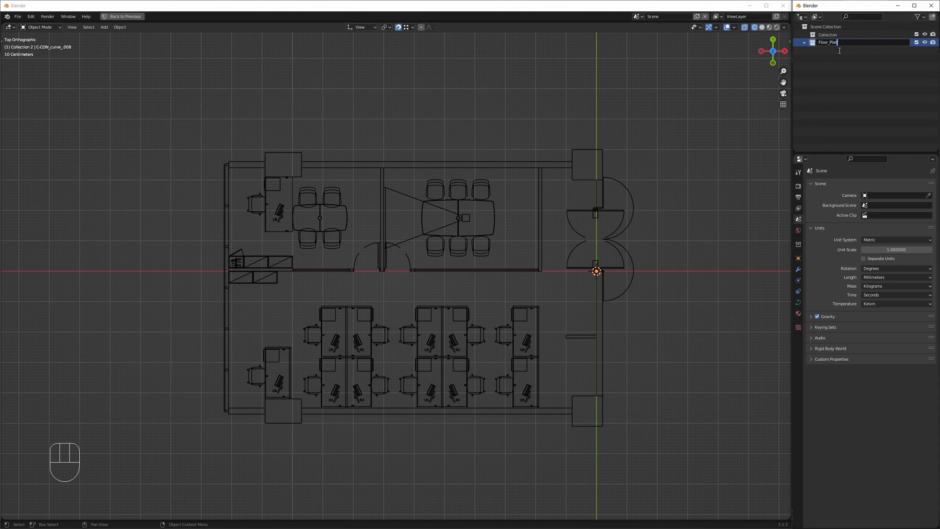
{"action": "key", "text": "Return"}
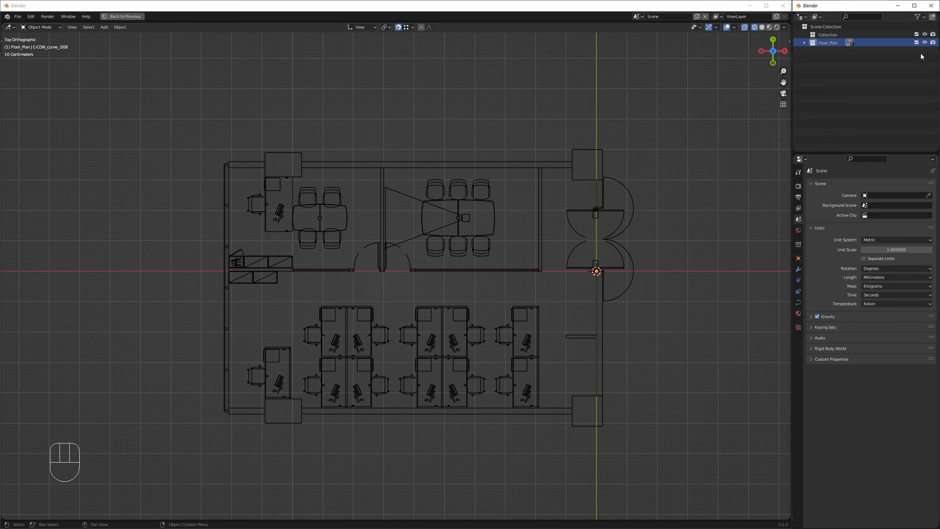
Step: Select and deselect the structural wall curve in the viewport to check that the plan can be picked accidentally
{"action": "left_click", "coordinate": [634, 184]}
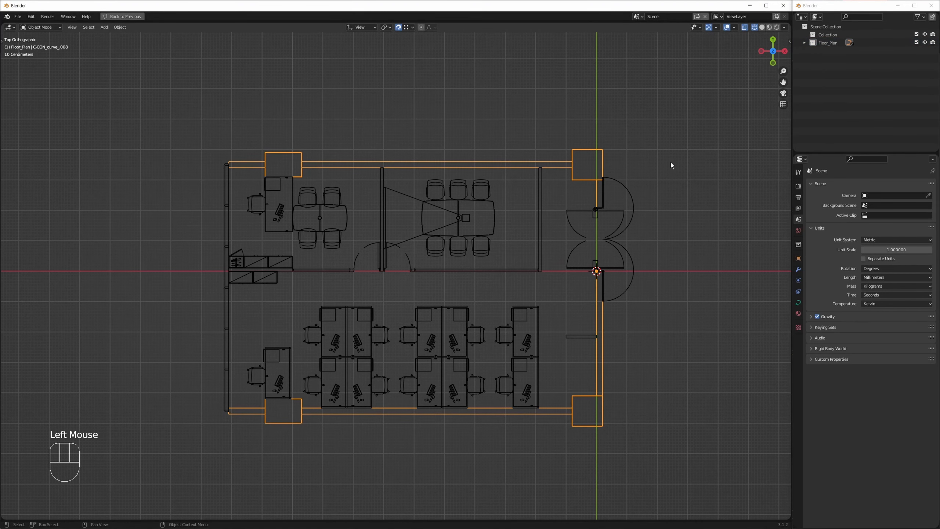
{"action": "left_click", "coordinate": [642, 148]}
{"action": "left_click", "coordinate": [585, 160]}
{"action": "left_click", "coordinate": [615, 129]}
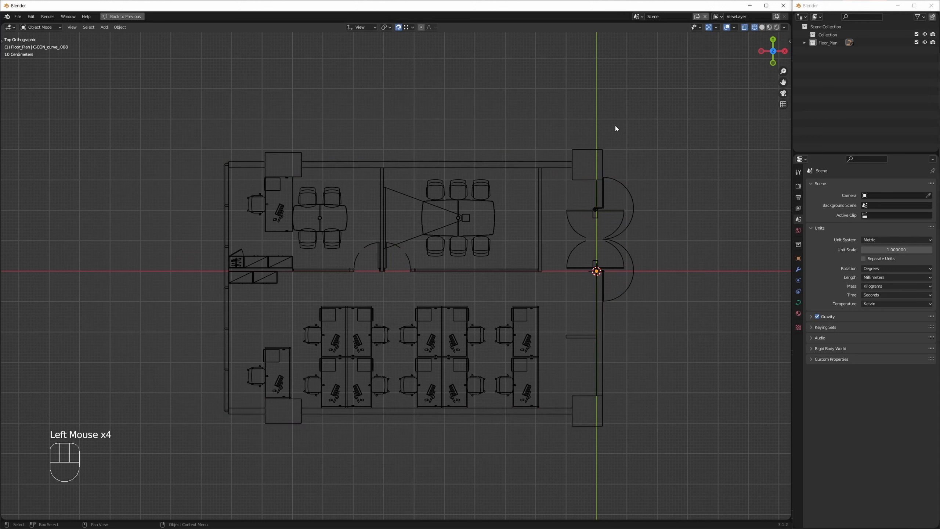
{"action": "left_click", "coordinate": [600, 155]}
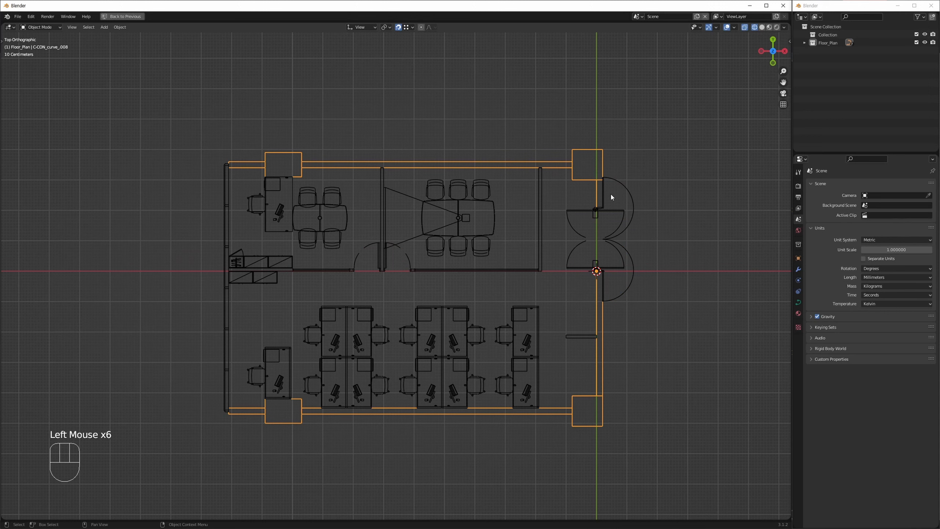
Step: Show the selectable restriction toggle in the outliner and make the Floor_Plan collection unselectable
{"action": "left_click", "coordinate": [918, 18]}
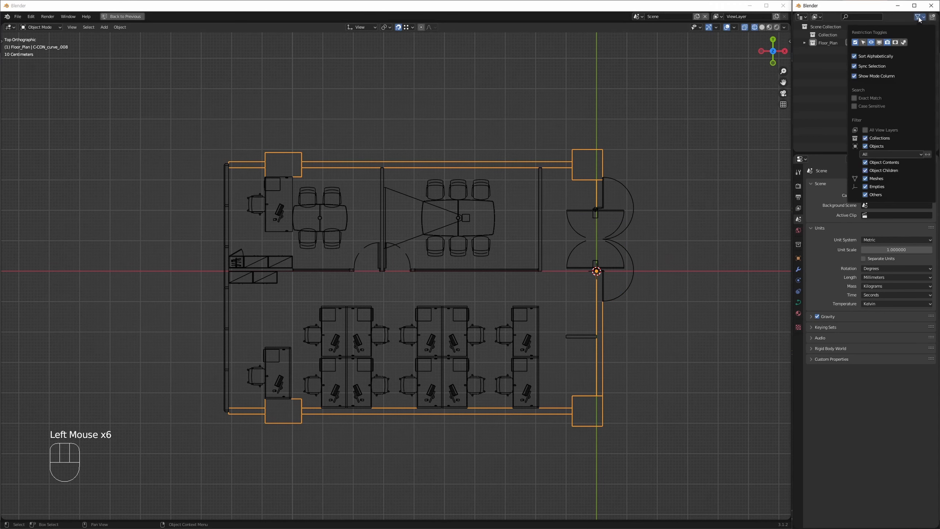
{"action": "left_click", "coordinate": [864, 42]}
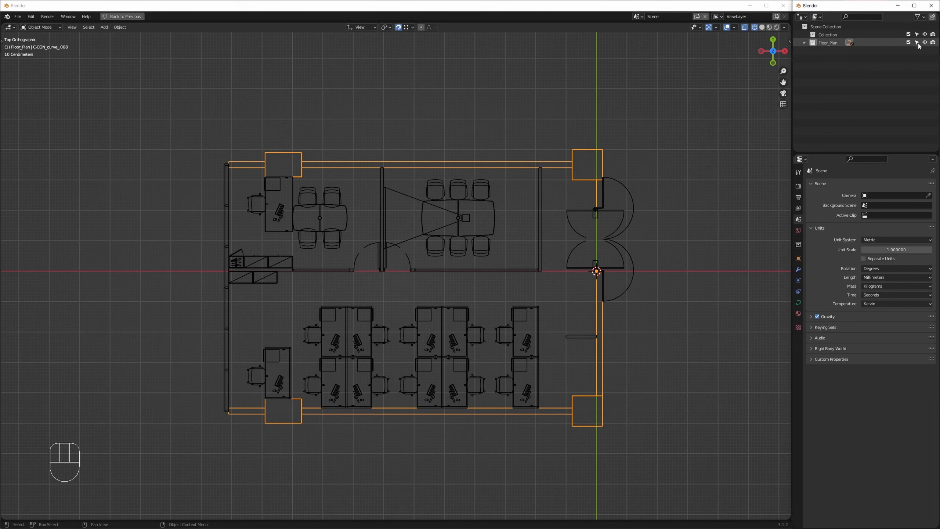
{"action": "left_click", "coordinate": [917, 42]}
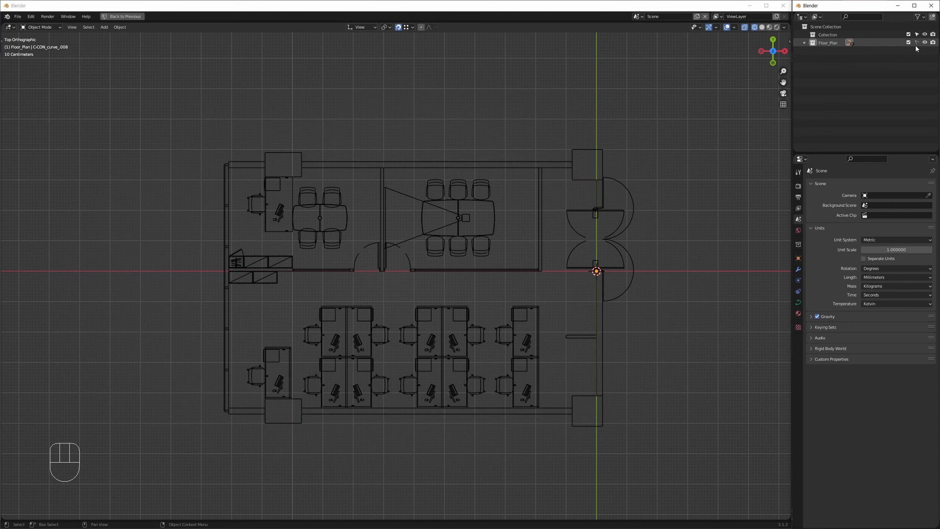
Step: Box-select and pick around the floor plan in the viewport to test the Floor_Plan collection's selection restriction
{"action": "left_click_drag", "start_coordinate": [670, 111], "coordinate": [475, 288]}
{"action": "left_click", "coordinate": [372, 210]}
{"action": "left_click", "coordinate": [218, 363]}
{"action": "middle_click_drag", "start_coordinate": [423, 291], "coordinate": [276, 287]}
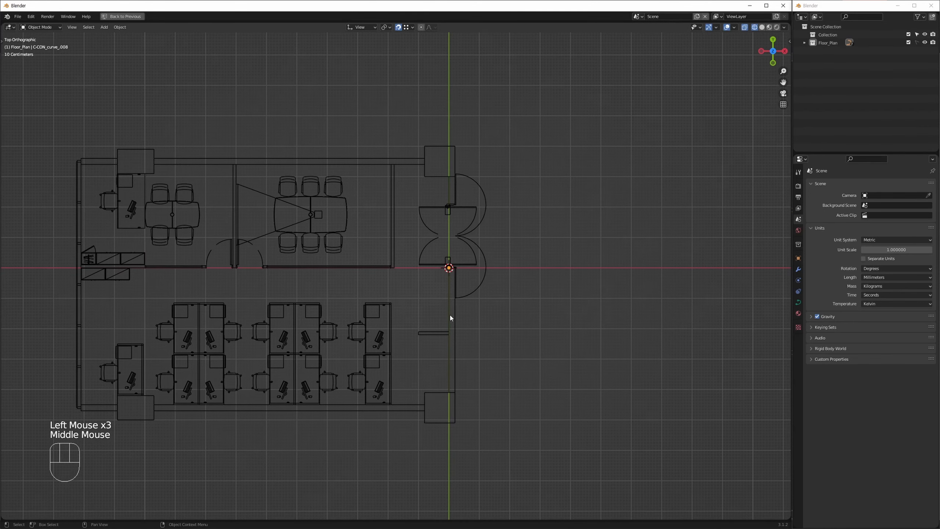
{"action": "middle_click_drag", "start_coordinate": [449, 315], "coordinate": [594, 281]}
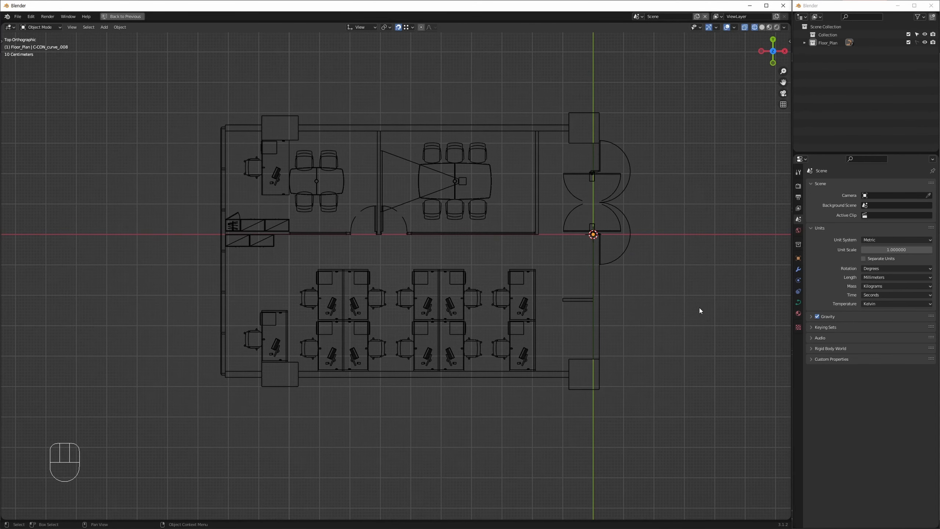
{"action": "left_click_drag", "start_coordinate": [679, 130], "coordinate": [455, 274]}
Step: Try picking the chair and desk lines of the lower-left workstation up close to test the selection restriction
{"action": "middle_click_drag", "start_coordinate": [401, 298], "coordinate": [323, 312]}
{"action": "middle_click_drag", "start_coordinate": [291, 344], "coordinate": [357, 298]}
{"action": "scroll", "coordinate": [304, 256], "scroll_direction": "up", "scroll_amount": 3}
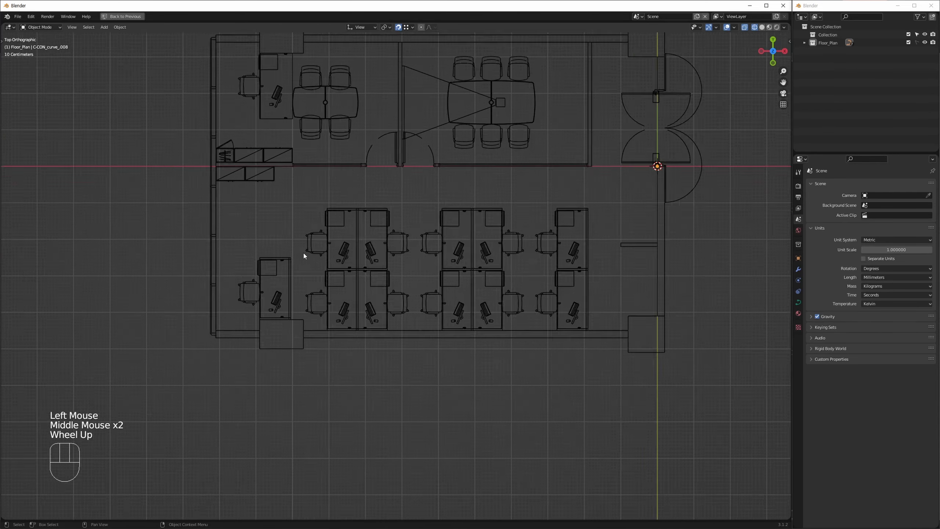
{"action": "middle_click_drag", "start_coordinate": [304, 256], "coordinate": [398, 210]}
{"action": "scroll", "coordinate": [384, 253], "scroll_direction": "up", "scroll_amount": 2}
{"action": "scroll", "coordinate": [384, 251], "scroll_direction": "up", "scroll_amount": 2}
{"action": "middle_click_drag", "start_coordinate": [400, 299], "coordinate": [334, 266]}
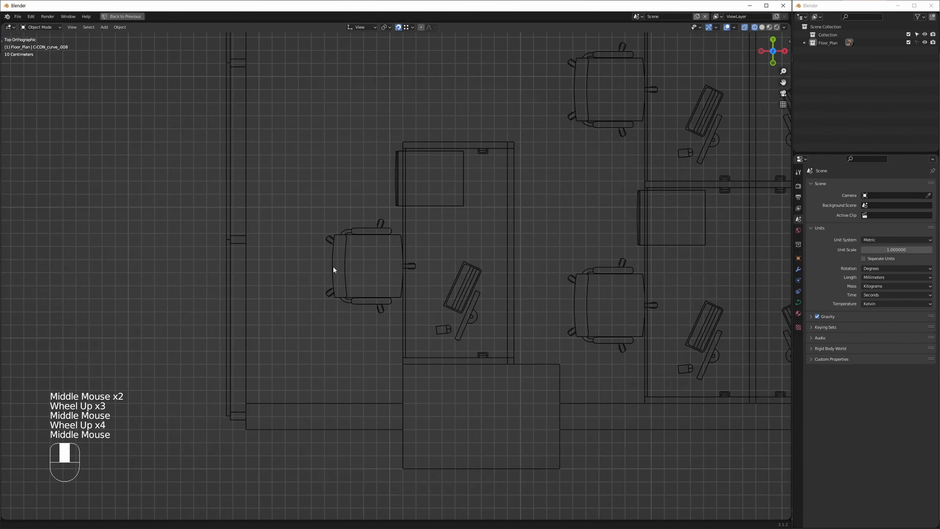
{"action": "left_click", "coordinate": [444, 289]}
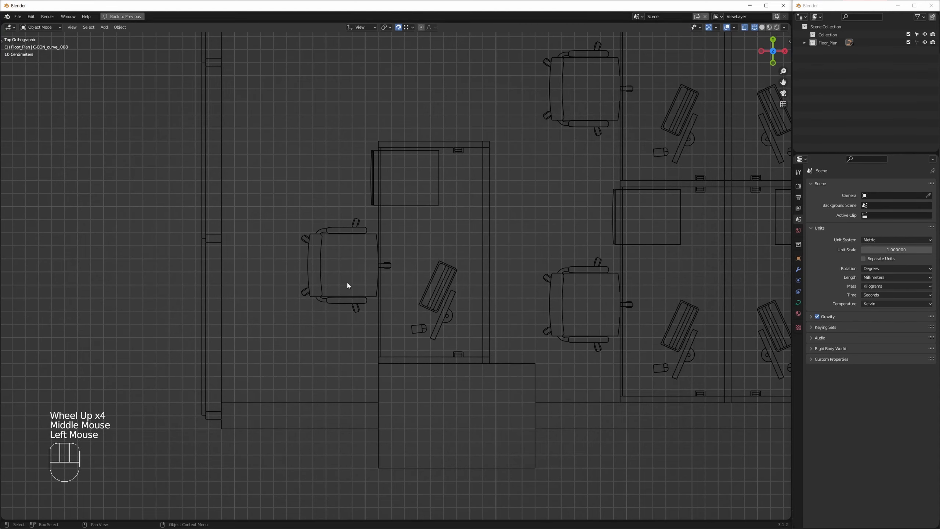
{"action": "left_click", "coordinate": [395, 294]}
{"action": "left_click", "coordinate": [351, 298]}
{"action": "middle_click_drag", "start_coordinate": [351, 299], "coordinate": [440, 277]}
{"action": "scroll", "coordinate": [347, 291], "scroll_direction": "down", "scroll_amount": 3}
{"action": "scroll", "coordinate": [371, 305], "scroll_direction": "down", "scroll_amount": 3}
Step: Expand the Floor_Plan collection in the outliner to examine its layer curves, and collapse it again
{"action": "middle_click_drag", "start_coordinate": [287, 374], "coordinate": [342, 357]}
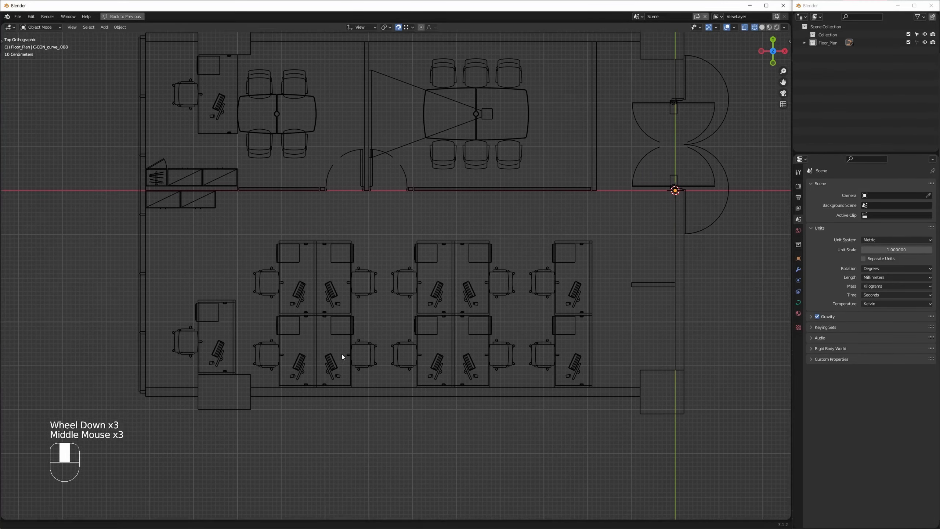
{"action": "middle_click_drag", "start_coordinate": [330, 296], "coordinate": [345, 320]}
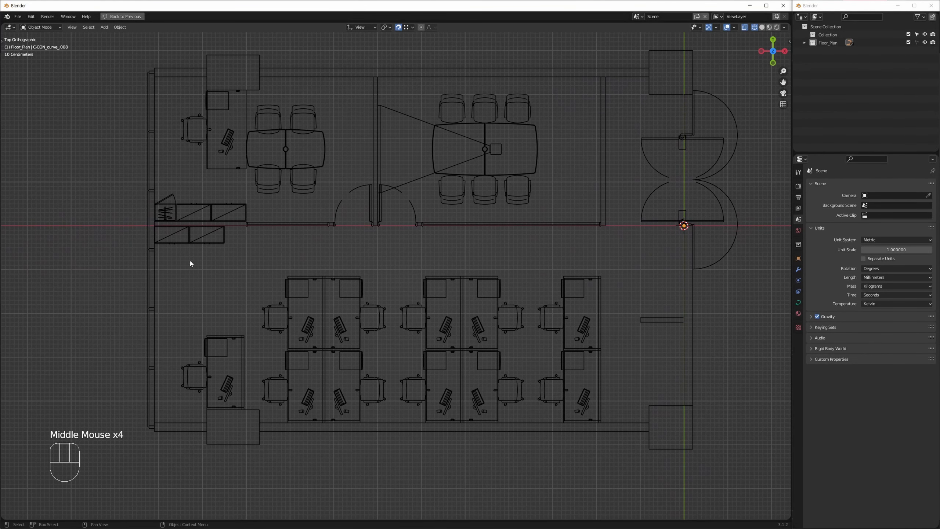
{"action": "middle_click_drag", "start_coordinate": [330, 272], "coordinate": [312, 276]}
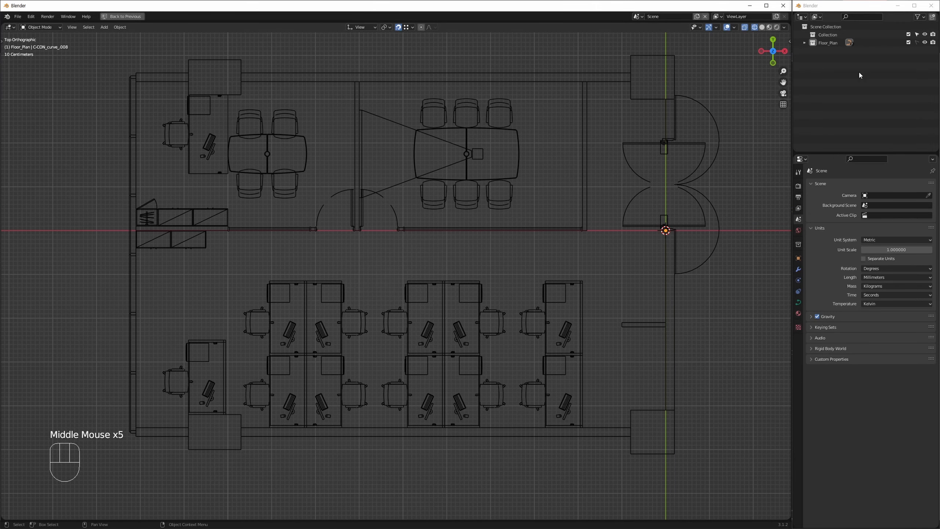
{"action": "left_click", "coordinate": [803, 43]}
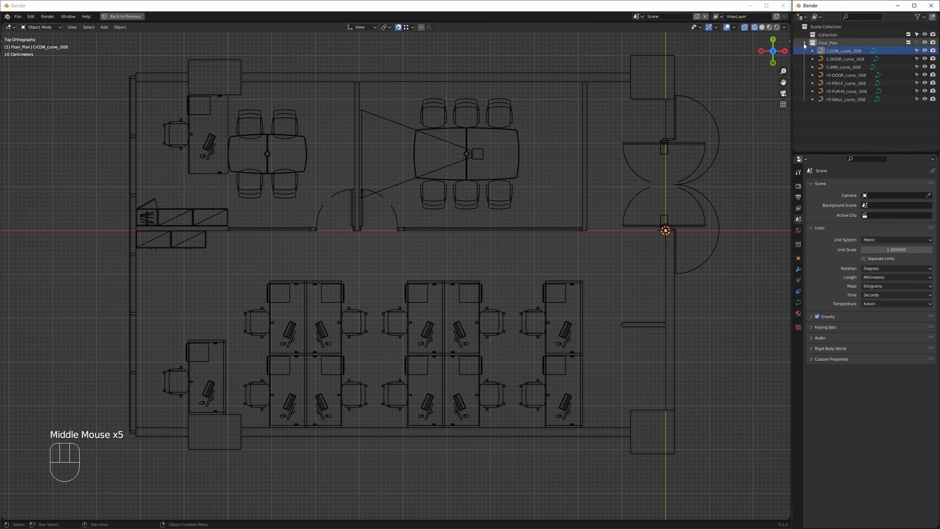
{"action": "left_click", "coordinate": [804, 43]}
{"action": "middle_click_drag", "start_coordinate": [434, 216], "coordinate": [477, 191]}
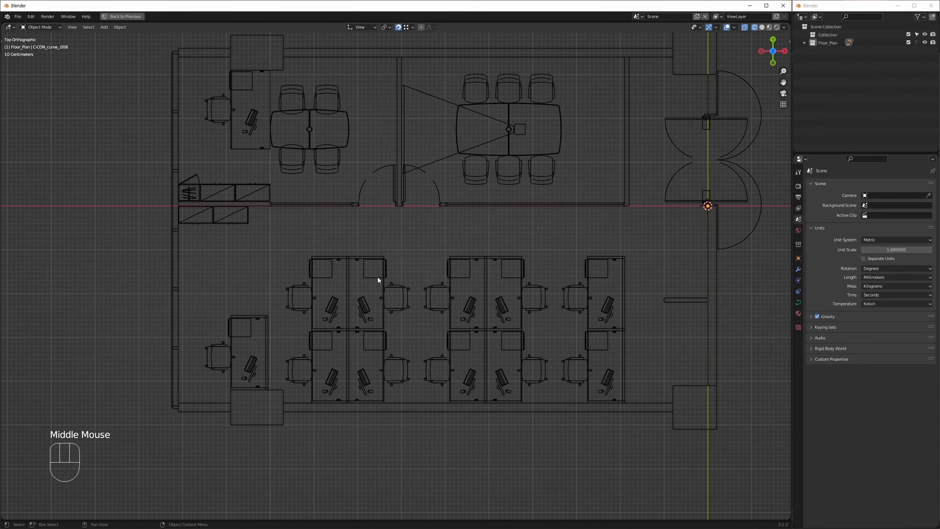
{"action": "scroll", "coordinate": [377, 278], "scroll_direction": "down", "scroll_amount": 1}
{"action": "middle_click_drag", "start_coordinate": [366, 303], "coordinate": [374, 259]}
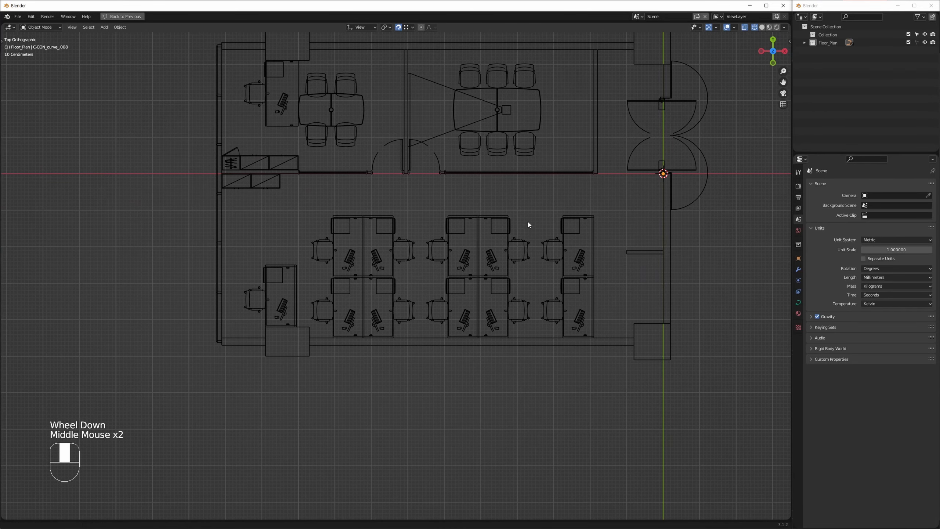
{"action": "mouse_move", "coordinate": [529, 225]}
{"action": "middle_mouse_down"}
{"action": "mouse_move", "coordinate": [514, 217]}
{"action": "mouse_move", "coordinate": [533, 216]}
{"action": "middle_mouse_up"}
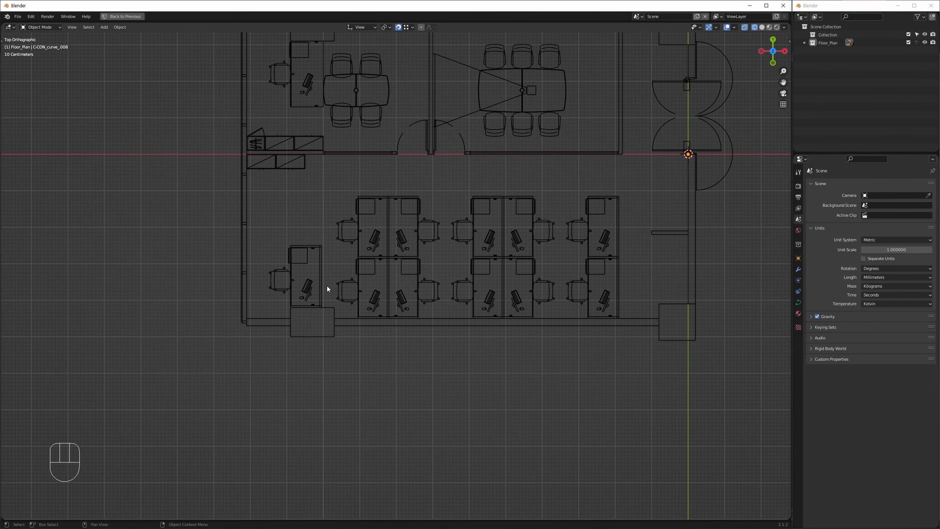
Step: Search the add-ons in the preferences for "add mesh" and show the details of Add Mesh: Extra Objects
{"action": "key", "text": "ctrl+u"}
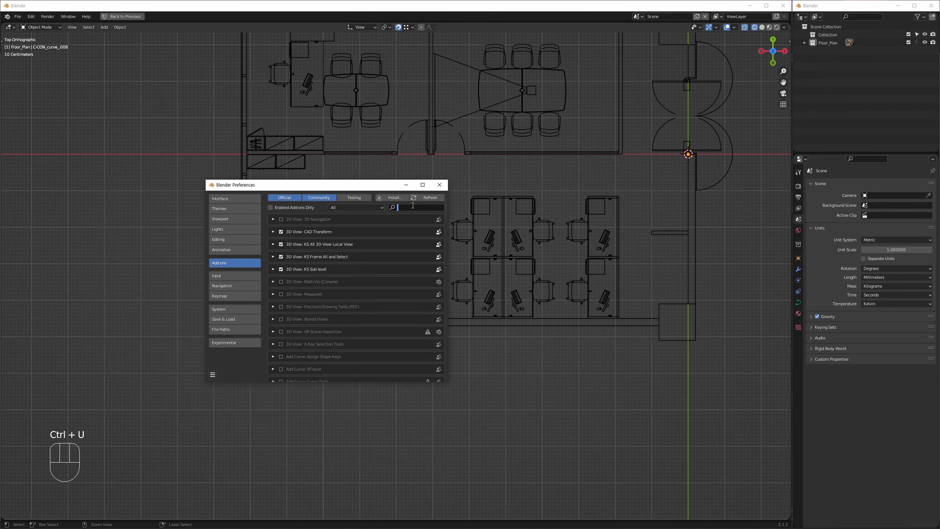
{"action": "type", "text": "add mesh"}
{"action": "key", "text": "Return"}
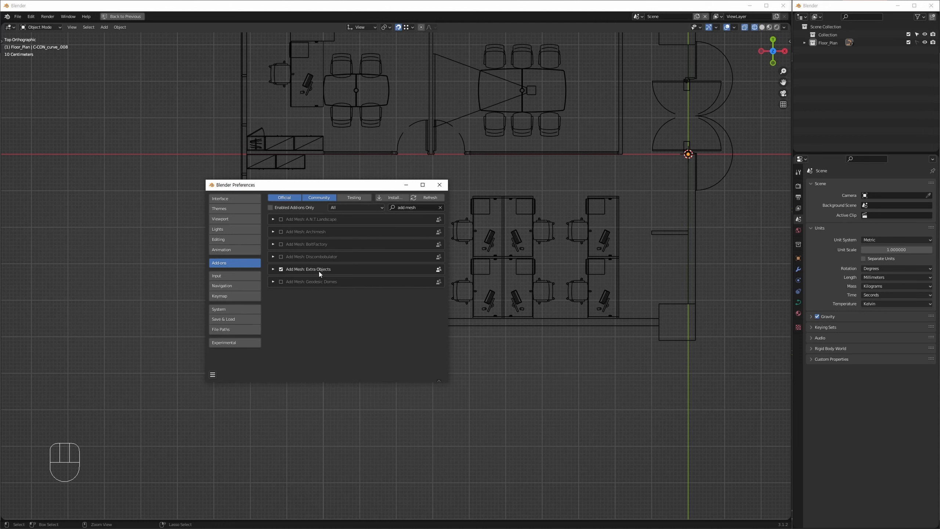
{"action": "left_click", "coordinate": [273, 269]}
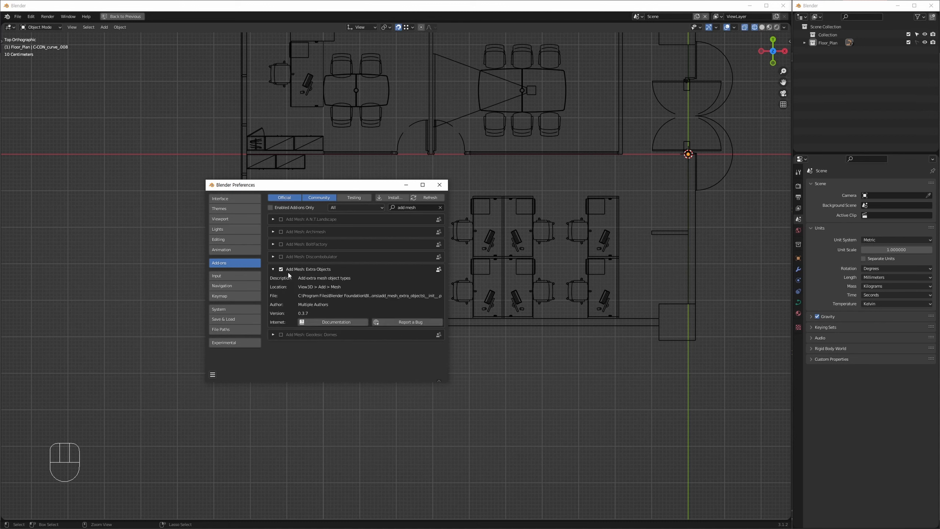
{"action": "left_click_drag", "start_coordinate": [334, 186], "coordinate": [238, 162]}
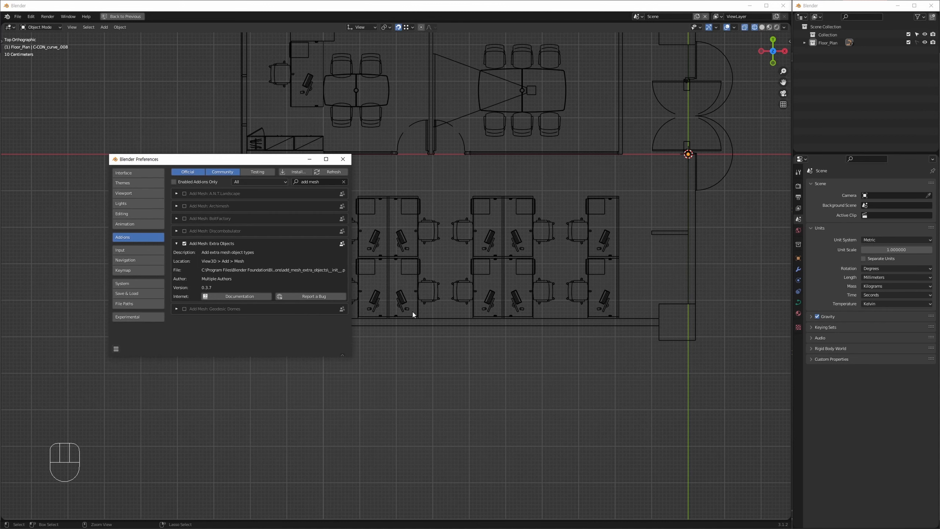
Step: Disable the Extra Objects add-on and compare the mesh types offered for adding with and without it
{"action": "key", "text": "shift+a"}
{"action": "mouse_move", "coordinate": [537, 350]}
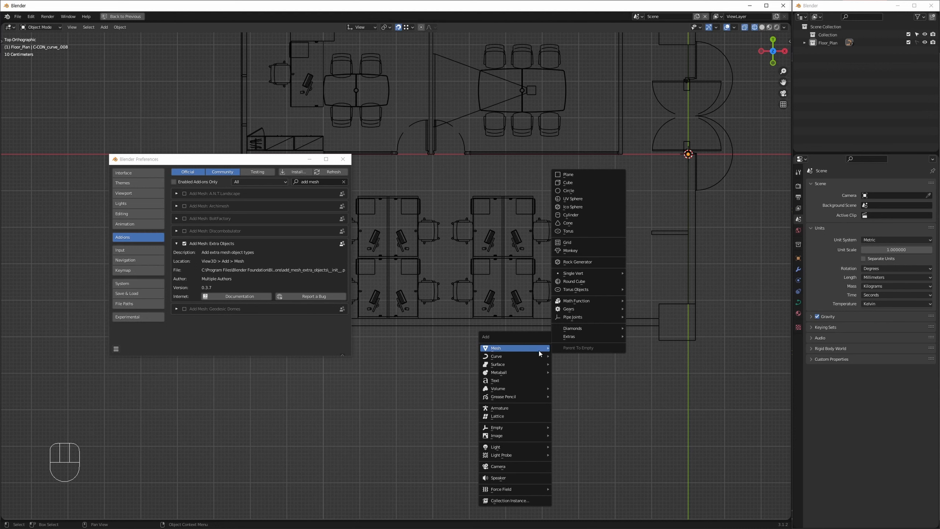
{"action": "left_click", "coordinate": [184, 244]}
{"action": "left_click", "coordinate": [517, 363]}
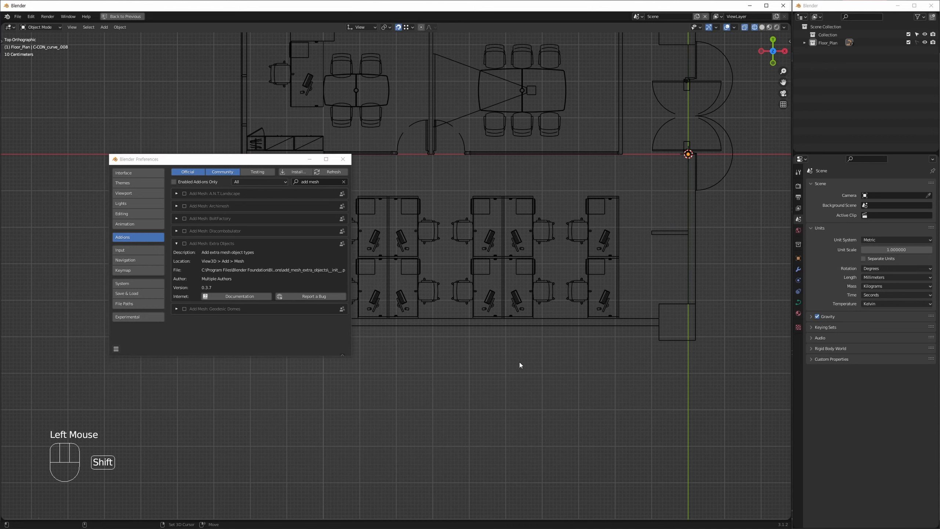
{"action": "key", "text": "shift+q"}
{"action": "left_click", "coordinate": [524, 362]}
{"action": "key", "text": "shift+a"}
{"action": "mouse_move", "coordinate": [528, 357]}
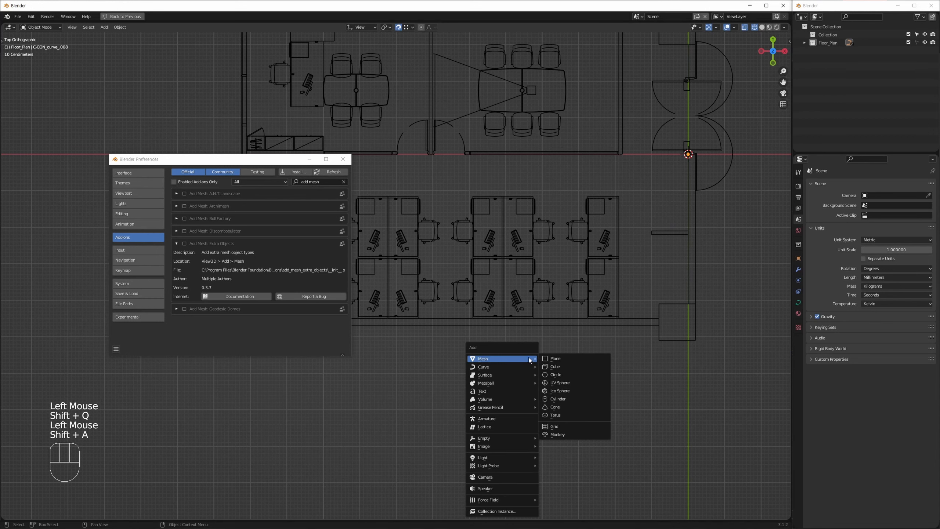
{"action": "left_click", "coordinate": [422, 370]}
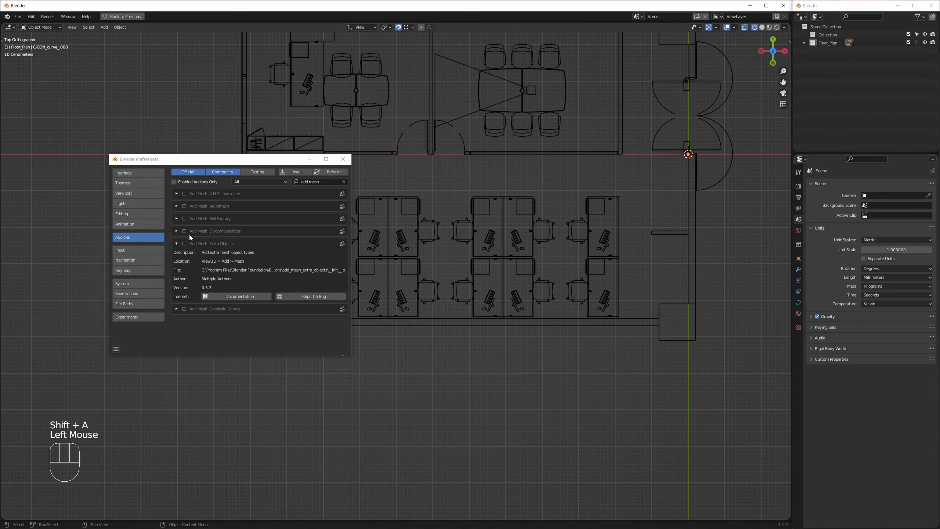
Step: Enable the Extra Objects add-on again, check the mesh types offered for adding, and close the preferences
{"action": "left_click", "coordinate": [184, 243]}
{"action": "left_click", "coordinate": [524, 382]}
{"action": "key", "text": "shift+a"}
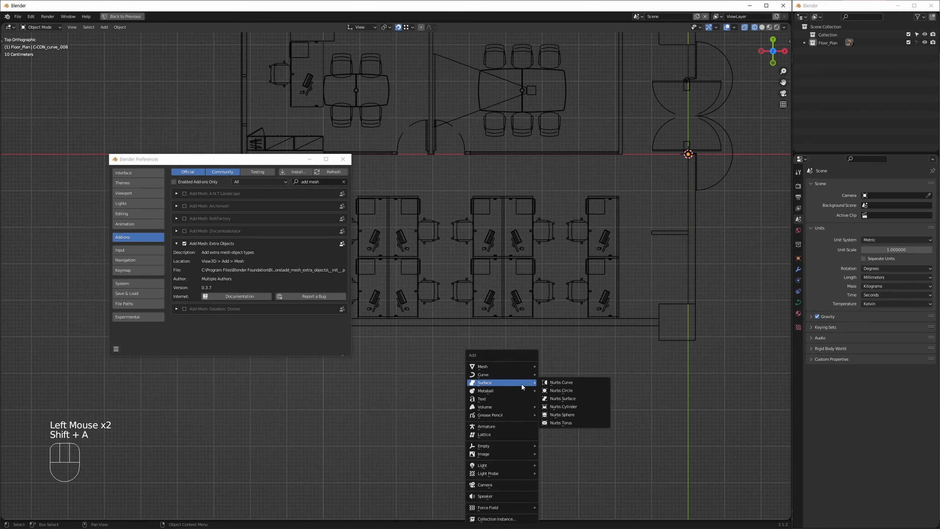
{"action": "left_click", "coordinate": [552, 224]}
{"action": "key", "text": "shift+q"}
{"action": "key", "text": "shift+a"}
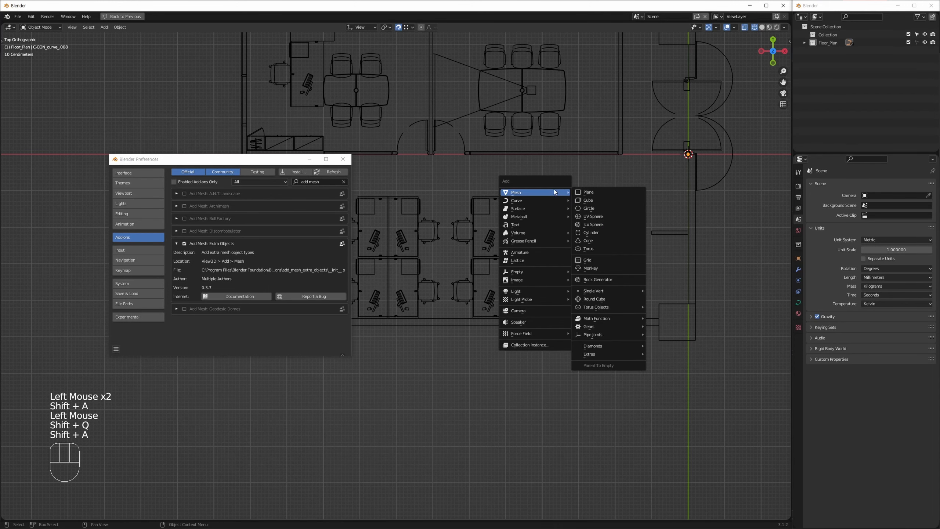
{"action": "key", "text": "Escape"}
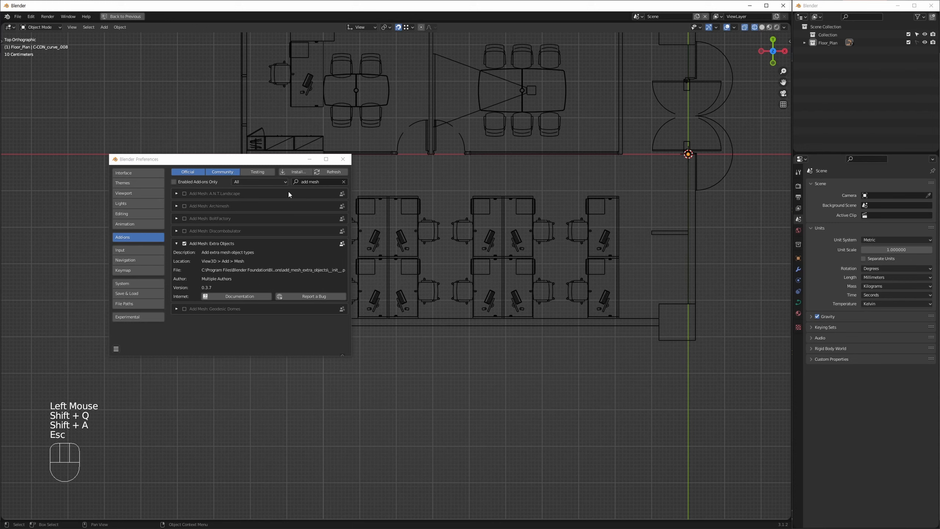
{"action": "left_click", "coordinate": [343, 159]}
Step: Place the 3D cursor in empty space beside the plan's lower-left corner and review the snapping options
{"action": "middle_click_drag", "start_coordinate": [433, 256], "coordinate": [456, 246]}
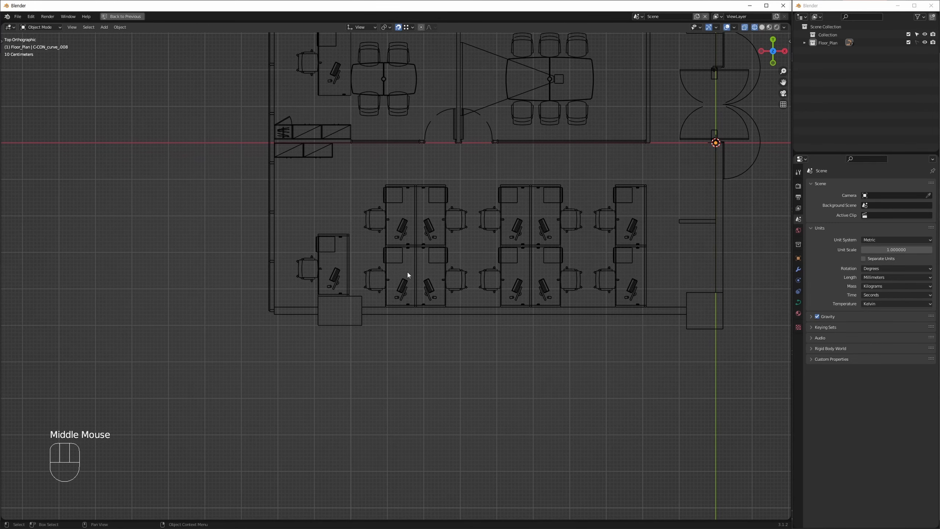
{"action": "middle_click_drag", "start_coordinate": [306, 298], "coordinate": [462, 311], "text": "ctrl"}
{"action": "left_click", "coordinate": [400, 383]}
{"action": "left_click", "coordinate": [464, 309]}
{"action": "key", "text": "z"}
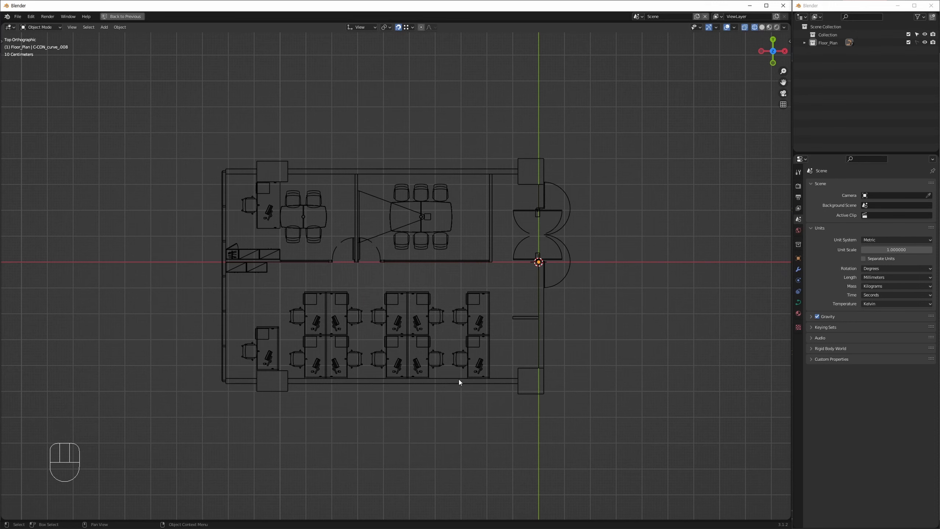
{"action": "right_click_drag", "start_coordinate": [488, 414], "coordinate": [150, 363], "text": "shift"}
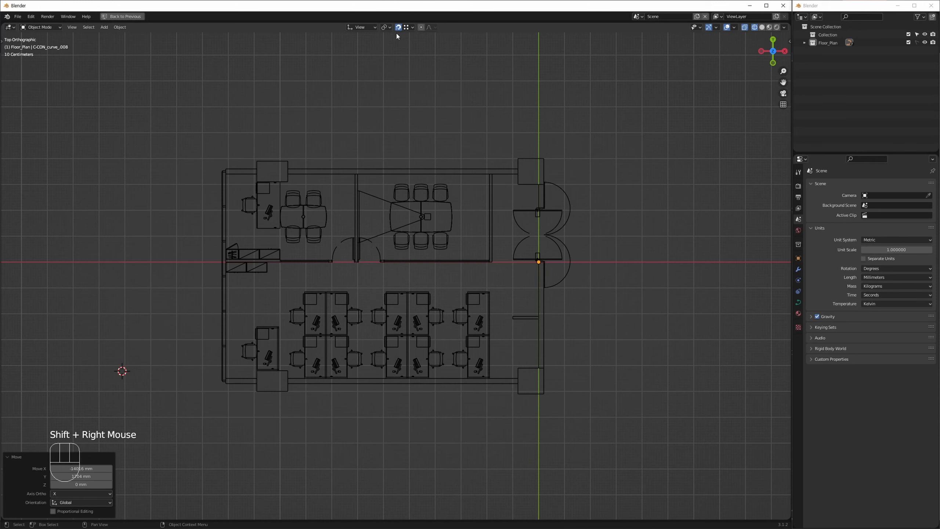
{"action": "left_click", "coordinate": [413, 28]}
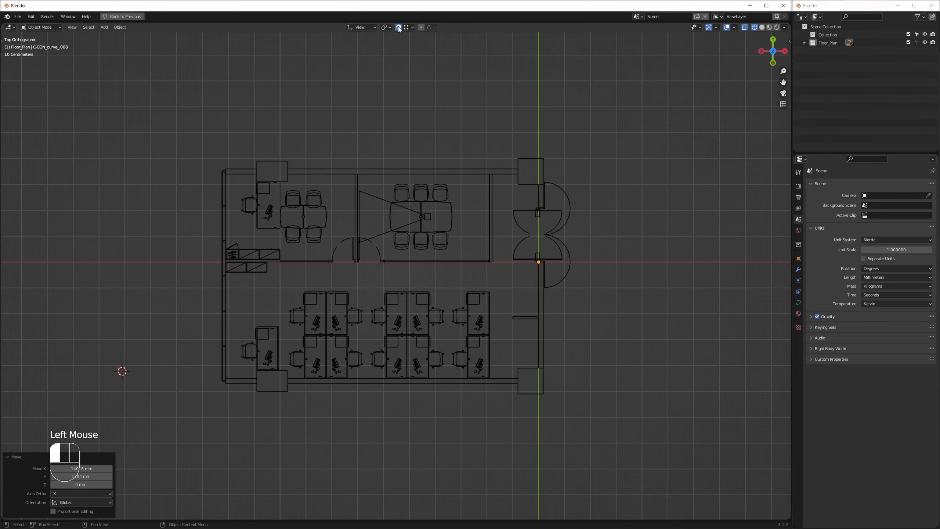
{"action": "left_click", "coordinate": [410, 28]}
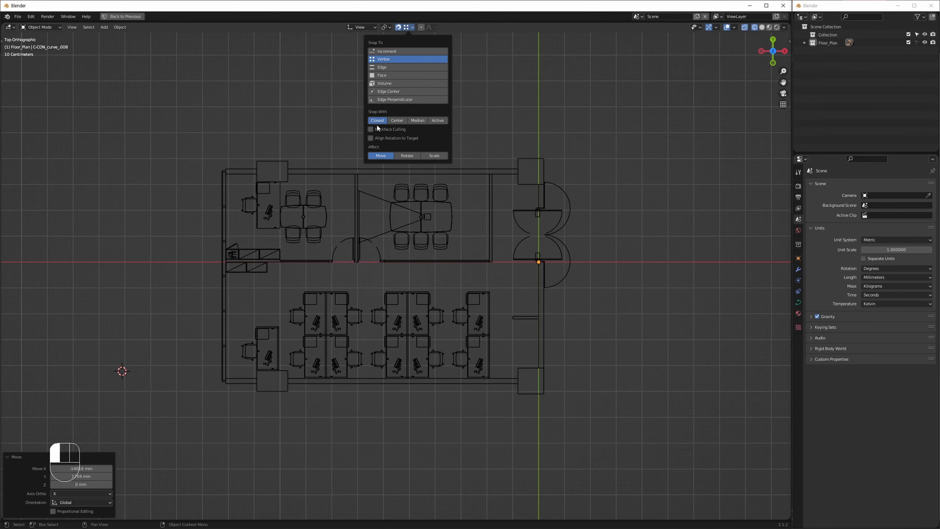
Step: Snap the 3D cursor to the plan's lower-left wall corner, move it into empty space, and snap it back
{"action": "middle_click_drag", "start_coordinate": [202, 333], "coordinate": [365, 334]}
{"action": "right_click_drag", "start_coordinate": [357, 319], "coordinate": [363, 302], "text": "shift"}
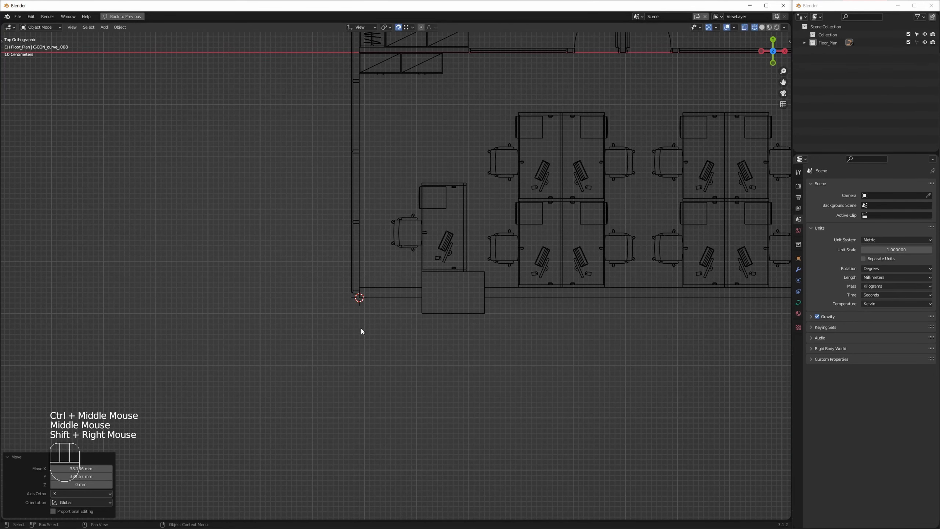
{"action": "left_click", "coordinate": [220, 367]}
{"action": "right_click", "coordinate": [195, 368], "text": "shift"}
{"action": "right_click", "coordinate": [195, 368], "text": "shift"}
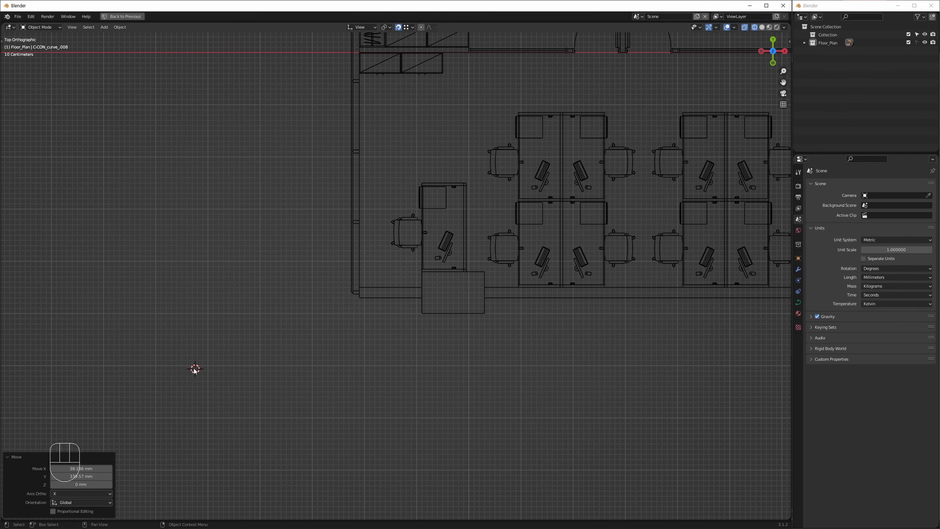
{"action": "right_click_drag", "start_coordinate": [195, 369], "coordinate": [356, 303], "text": "shift"}
Step: Place the 3D cursor in empty space left of the plan and add a mesh plane there
{"action": "middle_click_drag", "start_coordinate": [338, 329], "coordinate": [467, 329]}
{"action": "right_click_drag", "start_coordinate": [236, 268], "coordinate": [140, 207], "text": "shift"}
{"action": "left_click", "coordinate": [236, 256]}
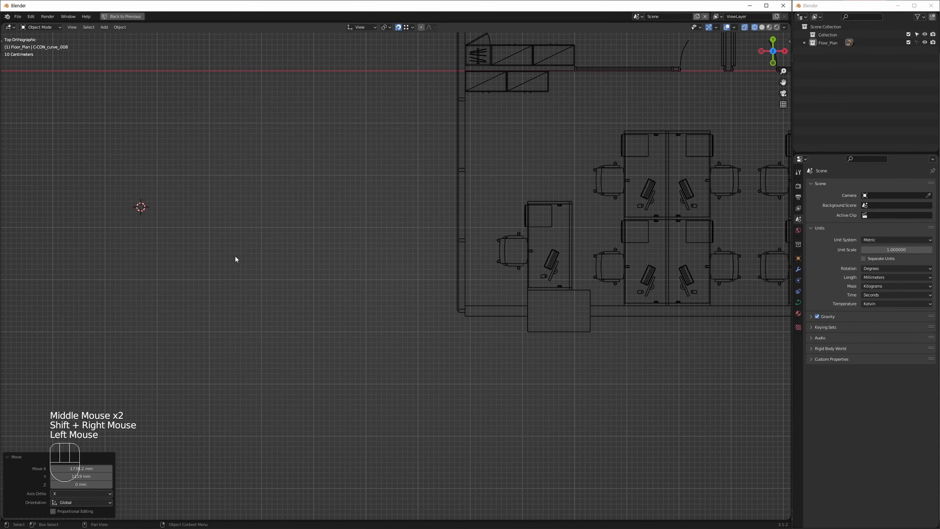
{"action": "key", "text": "shift+a"}
{"action": "mouse_move", "coordinate": [234, 258]}
{"action": "left_click", "coordinate": [277, 257]}
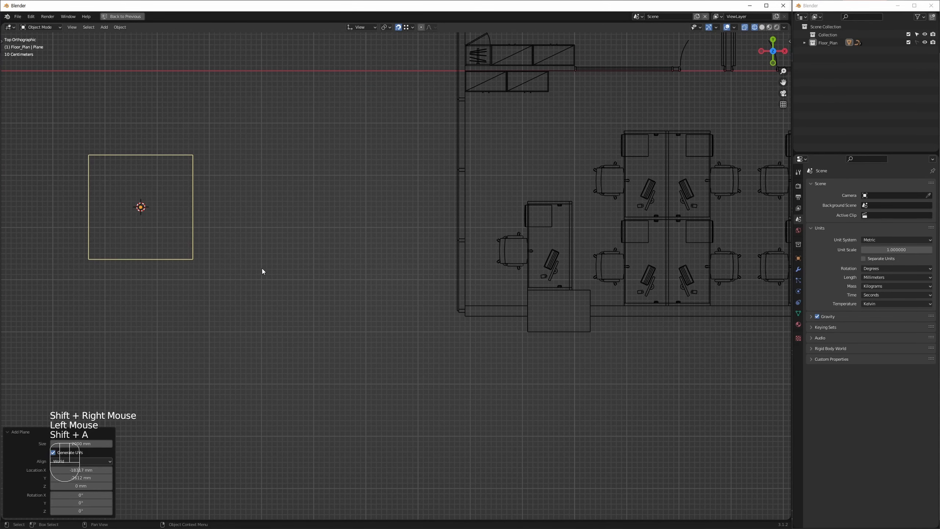
Step: Try picking and box-selecting the new plane in the viewport to test whether it can be selected
{"action": "left_click", "coordinate": [255, 268]}
{"action": "left_click", "coordinate": [229, 238]}
{"action": "left_click_drag", "start_coordinate": [229, 236], "coordinate": [166, 275]}
{"action": "key", "text": "Delete"}
{"action": "left_click", "coordinate": [171, 262]}
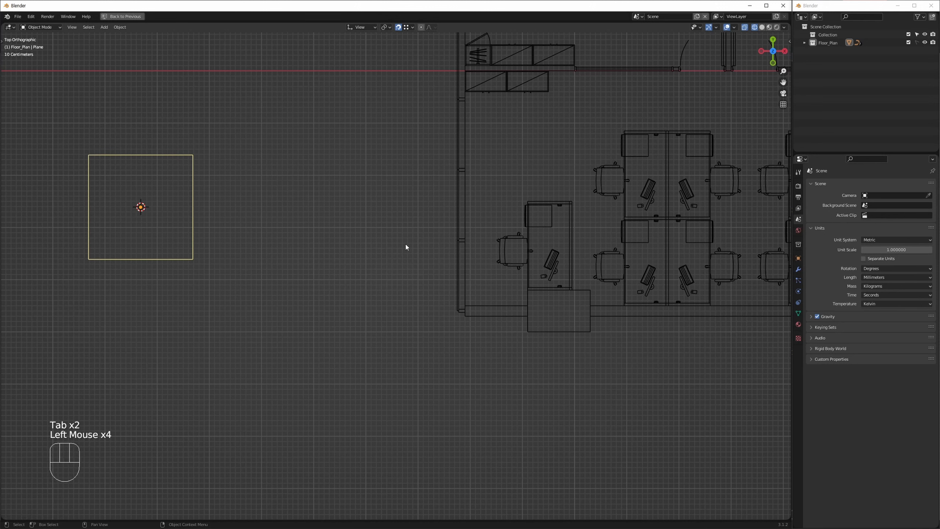
{"action": "left_click", "coordinate": [198, 224]}
{"action": "left_click_drag", "start_coordinate": [217, 177], "coordinate": [171, 239]}
Step: Make the Floor_Plan collection selectable again and delete the plane
{"action": "left_click", "coordinate": [306, 175]}
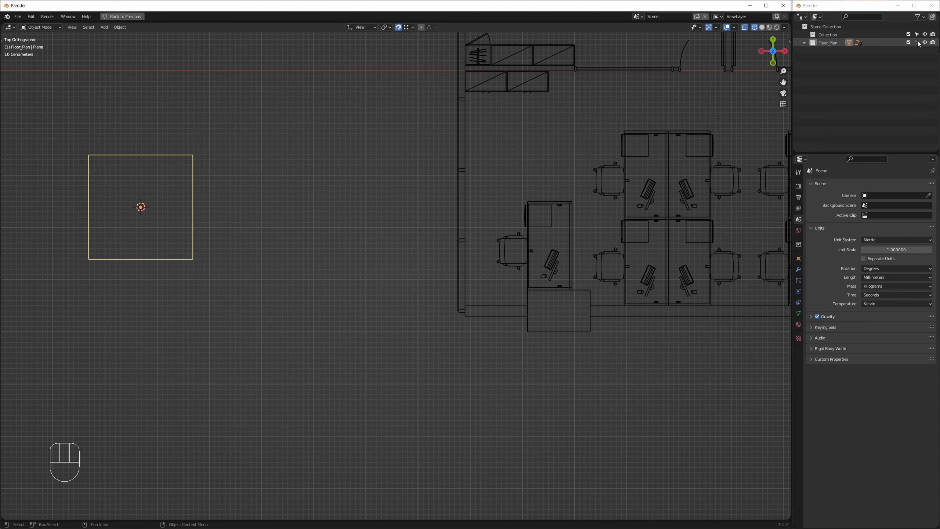
{"action": "left_click", "coordinate": [166, 265]}
{"action": "key", "text": "Delete"}
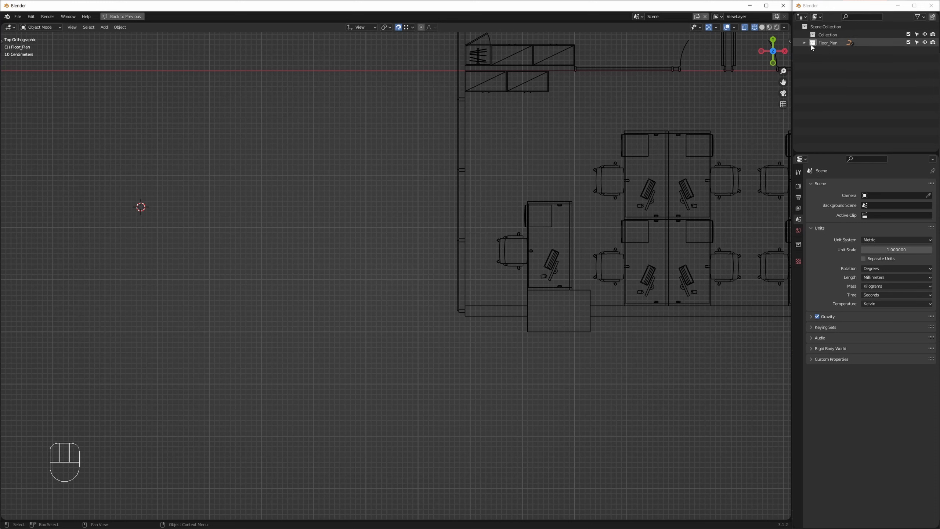
Step: Make the top-level Scene Collection active so that new objects are created outside the Floor_Plan collection
{"action": "left_click", "coordinate": [816, 27]}
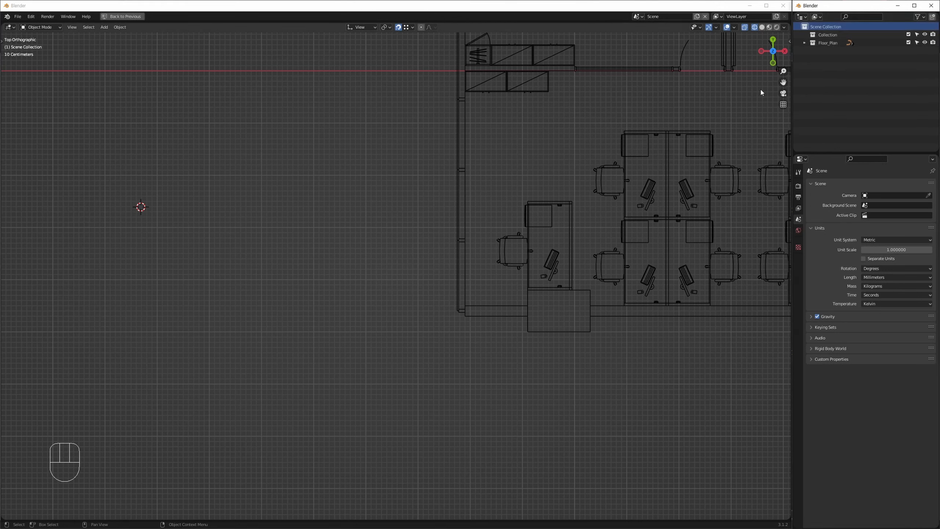
{"action": "left_click", "coordinate": [831, 107]}
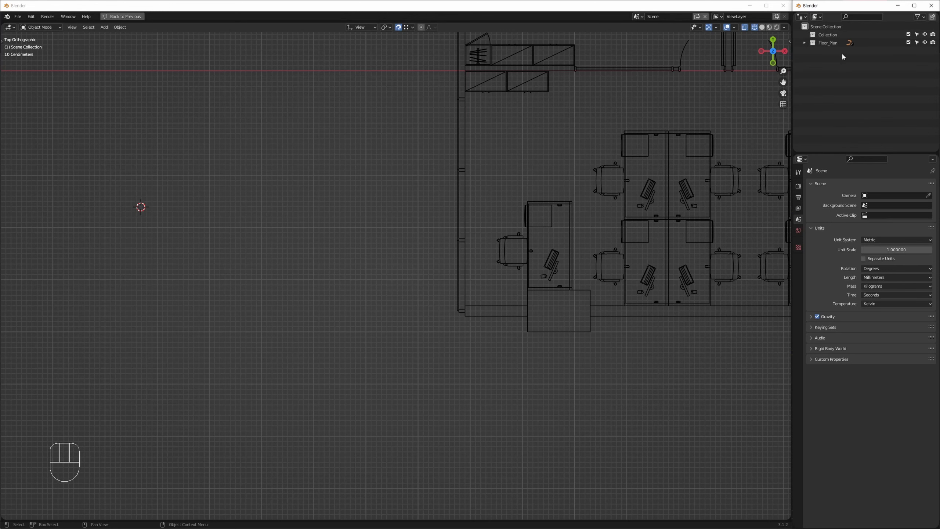
{"action": "left_click", "coordinate": [830, 34]}
{"action": "left_click", "coordinate": [836, 106]}
{"action": "left_click", "coordinate": [821, 27]}
{"action": "left_click", "coordinate": [829, 87]}
{"action": "middle_click_drag", "start_coordinate": [431, 167], "coordinate": [286, 202], "text": "shift"}
{"action": "middle_click_drag", "start_coordinate": [375, 222], "coordinate": [482, 196], "text": "shift"}
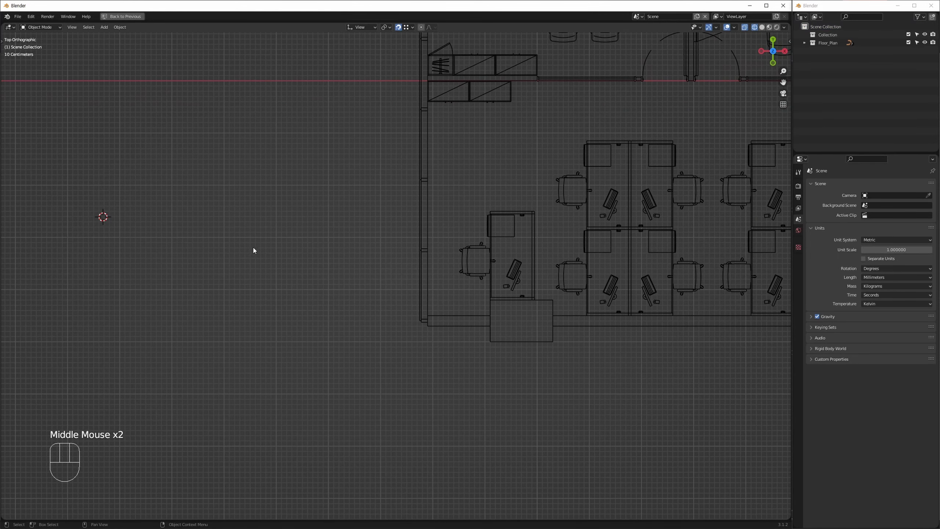
{"action": "left_click_drag", "start_coordinate": [131, 192], "coordinate": [64, 261]}
{"action": "middle_click_drag", "start_coordinate": [437, 247], "coordinate": [343, 246]}
{"action": "middle_click_drag", "start_coordinate": [263, 283], "coordinate": [416, 247]}
Step: Add a mesh cube at the 3D cursor in the empty space beside the plan, and delete it
{"action": "key", "text": "shift+a"}
{"action": "mouse_move", "coordinate": [359, 244]}
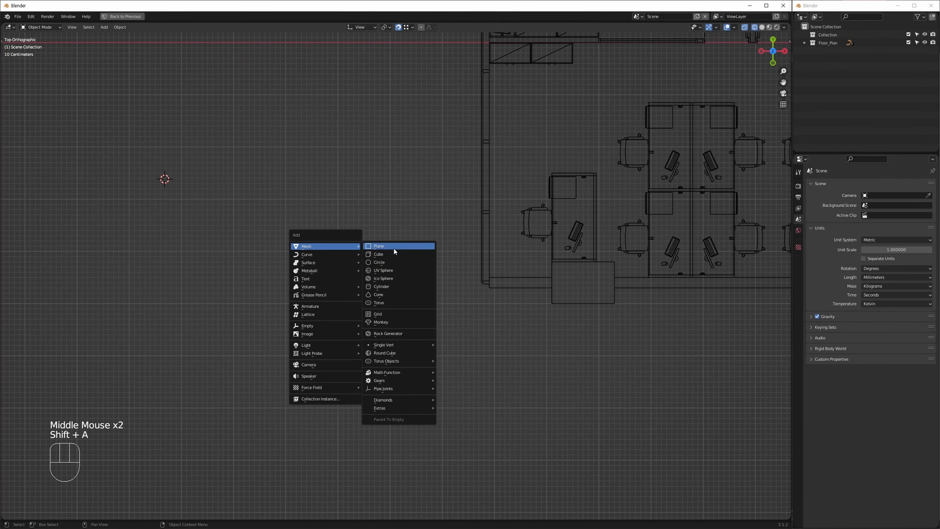
{"action": "left_click", "coordinate": [393, 254]}
{"action": "left_click", "coordinate": [252, 204]}
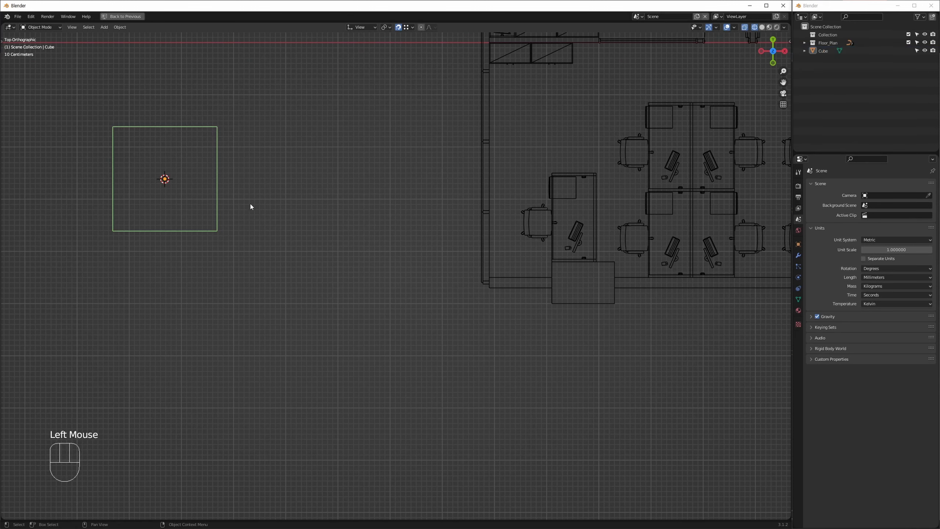
{"action": "left_click", "coordinate": [196, 242]}
{"action": "key", "text": "Delete"}
Step: Snap the 3D cursor to the plan's outer lower-left wall corner, add a mesh cube there, and delete it
{"action": "right_click_drag", "start_coordinate": [477, 304], "coordinate": [490, 288], "text": "shift"}
{"action": "middle_click_drag", "start_coordinate": [512, 323], "coordinate": [432, 310], "text": "shift"}
{"action": "key", "text": "shift+a"}
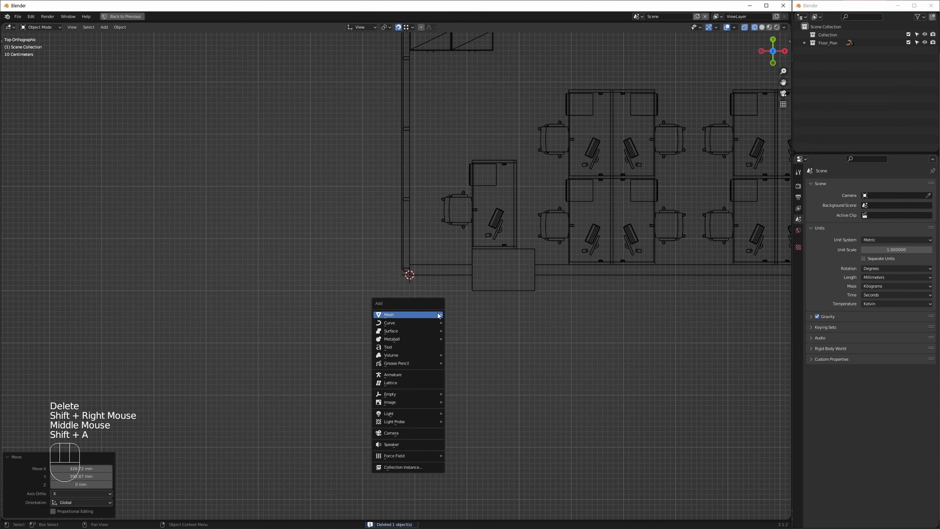
{"action": "mouse_move", "coordinate": [432, 313]}
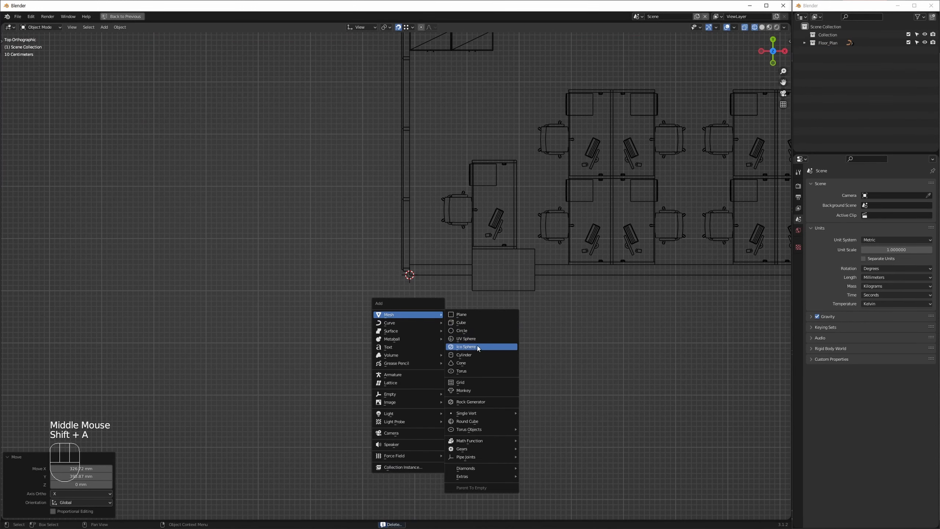
{"action": "left_click", "coordinate": [475, 322]}
{"action": "middle_click_drag", "start_coordinate": [463, 311], "coordinate": [443, 312]}
{"action": "left_click", "coordinate": [476, 309]}
{"action": "left_click_drag", "start_coordinate": [479, 308], "coordinate": [391, 350]}
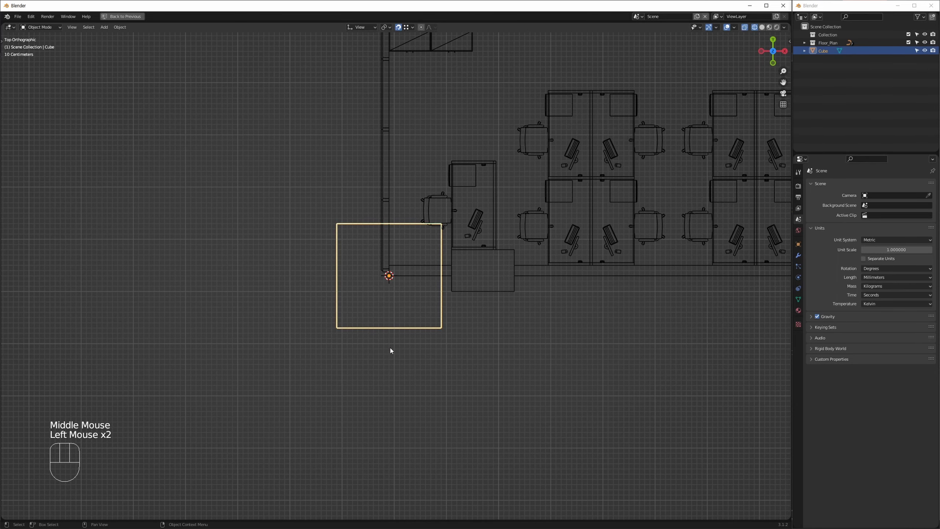
{"action": "key", "text": "Delete"}
Step: Snap the 3D cursor to the inner corner of the lower-left walls and add a single vertex there
{"action": "middle_click_drag", "start_coordinate": [396, 281], "coordinate": [392, 378], "text": "ctrl"}
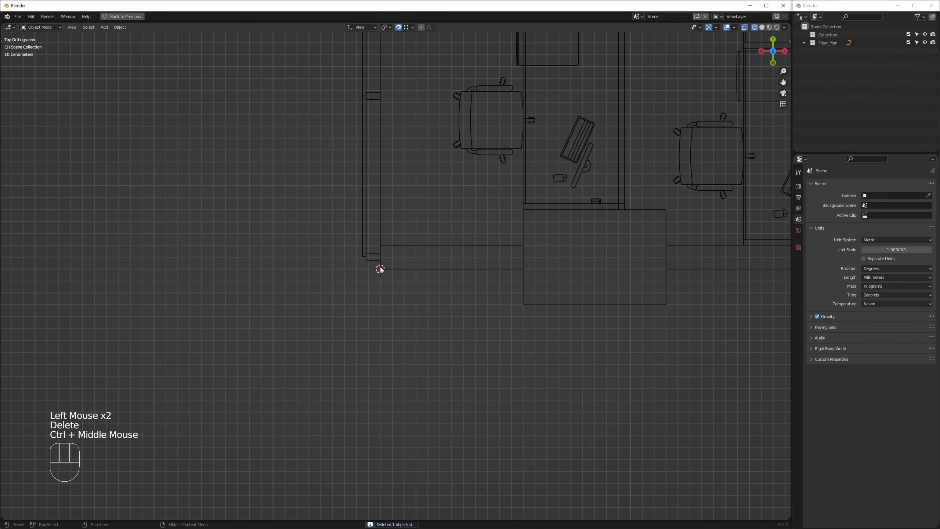
{"action": "right_click_drag", "start_coordinate": [389, 232], "coordinate": [399, 251], "text": "shift"}
{"action": "middle_click_drag", "start_coordinate": [415, 240], "coordinate": [368, 235]}
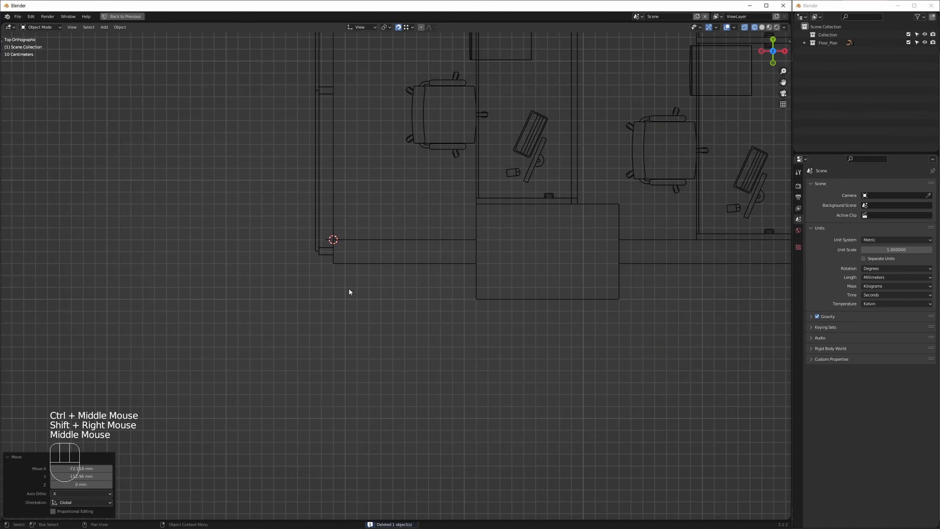
{"action": "key", "text": "shift+a"}
{"action": "mouse_move", "coordinate": [370, 291]}
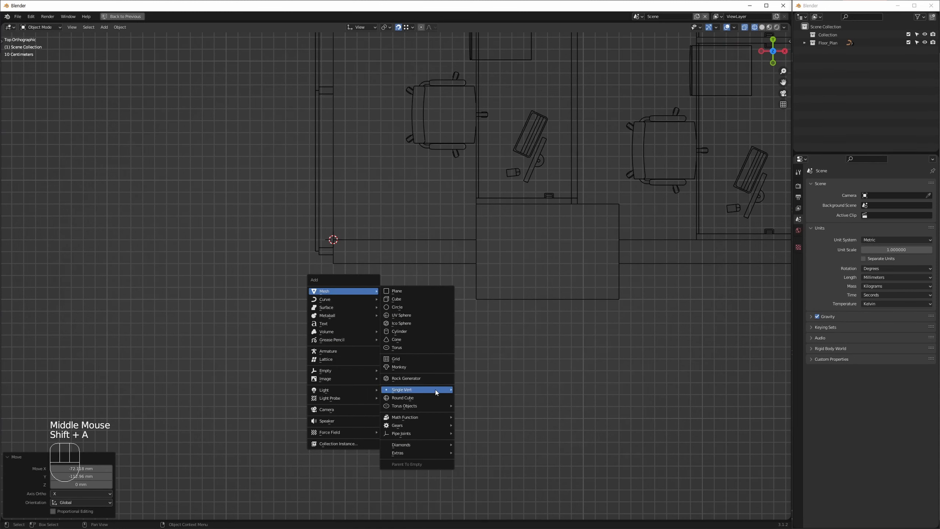
{"action": "mouse_move", "coordinate": [436, 389]}
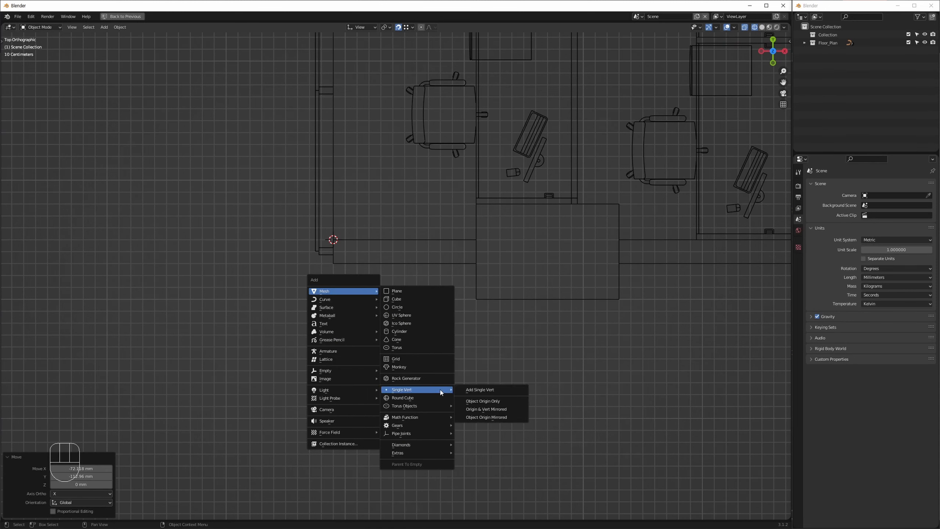
{"action": "left_click", "coordinate": [489, 389]}
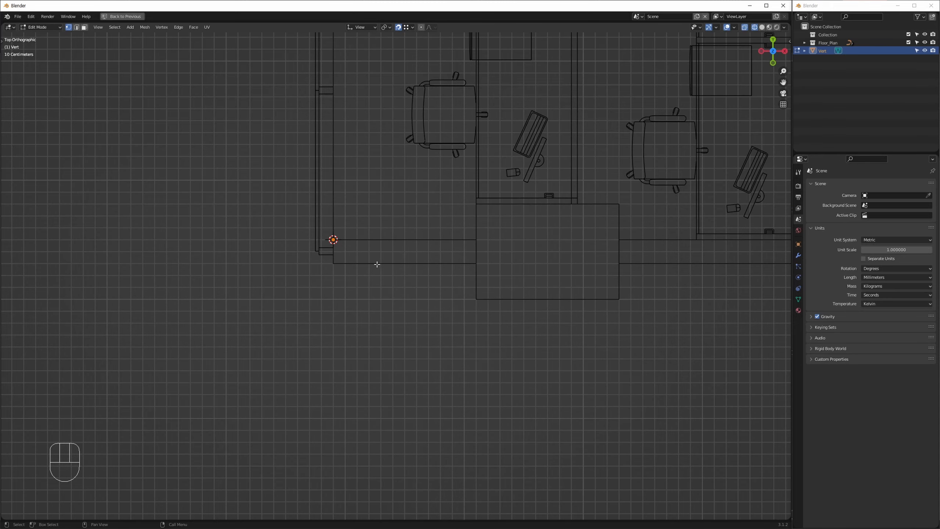
Step: Move the single vertex into the empty space outside the plan and undo the move
{"action": "middle_click_drag", "start_coordinate": [332, 250], "coordinate": [379, 233], "text": "shift"}
{"action": "key", "text": "g"}
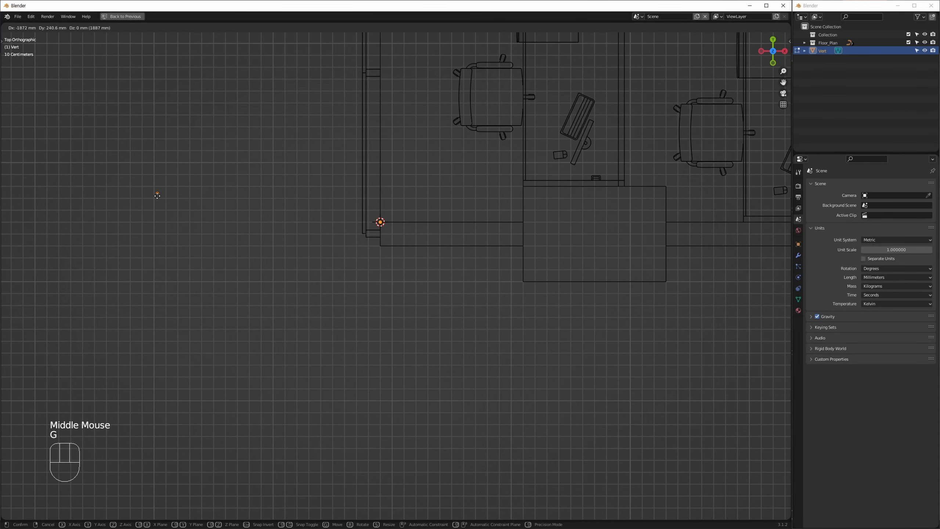
{"action": "left_click", "coordinate": [158, 195]}
{"action": "key", "text": "ctrl+z"}
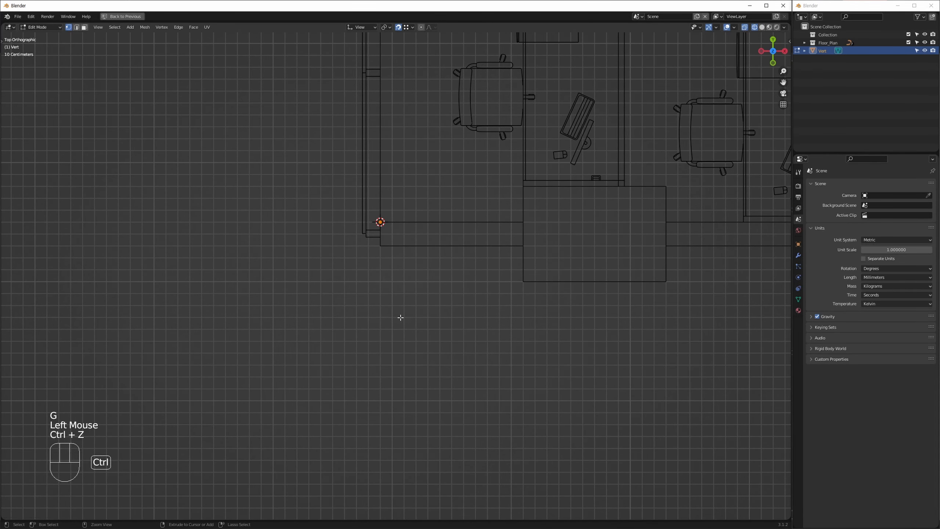
Step: Extrude the vertex into an edge running diagonally into empty space outside the wall corner, and undo the extrusion
{"action": "middle_click_drag", "start_coordinate": [401, 317], "coordinate": [346, 261], "text": "ctrl"}
{"action": "middle_click_drag", "start_coordinate": [263, 260], "coordinate": [273, 263], "text": "shift"}
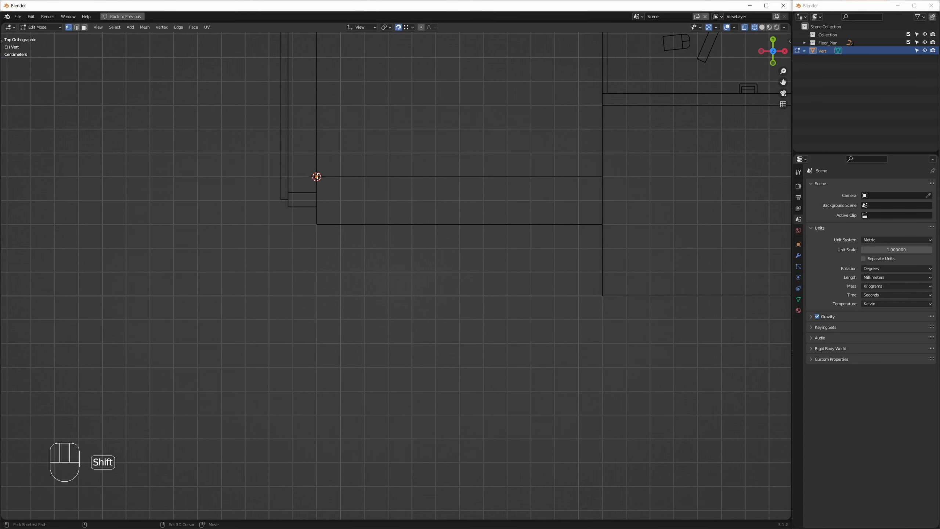
{"action": "key", "text": "shift+e"}
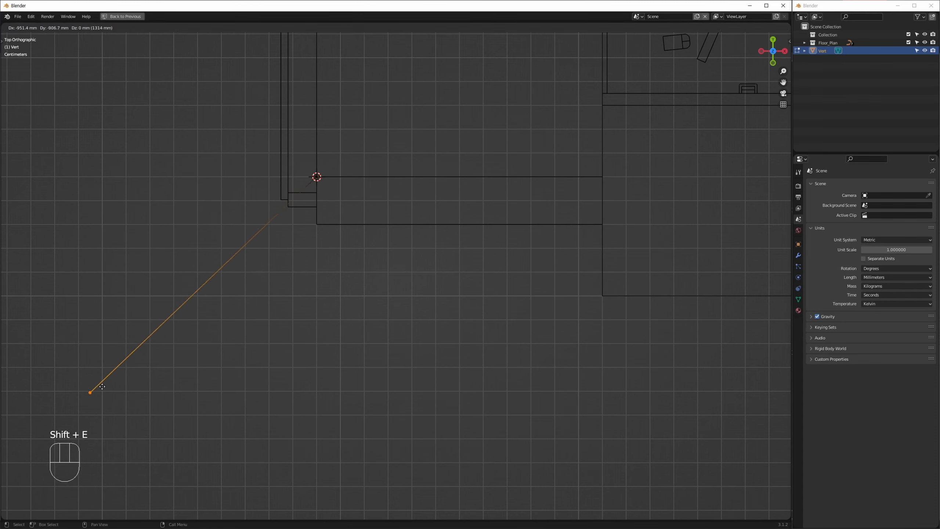
{"action": "left_click", "coordinate": [96, 319]}
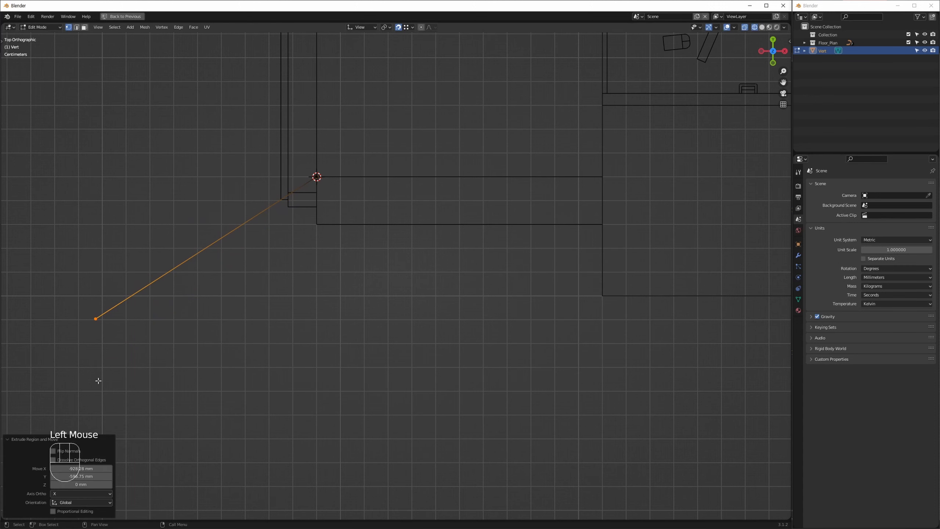
{"action": "mouse_move", "coordinate": [316, 267]}
{"action": "middle_mouse_down"}
{"action": "mouse_move", "coordinate": [338, 268]}
{"action": "mouse_move", "coordinate": [313, 274]}
{"action": "middle_mouse_up"}
{"action": "key", "text": "ctrl+z"}
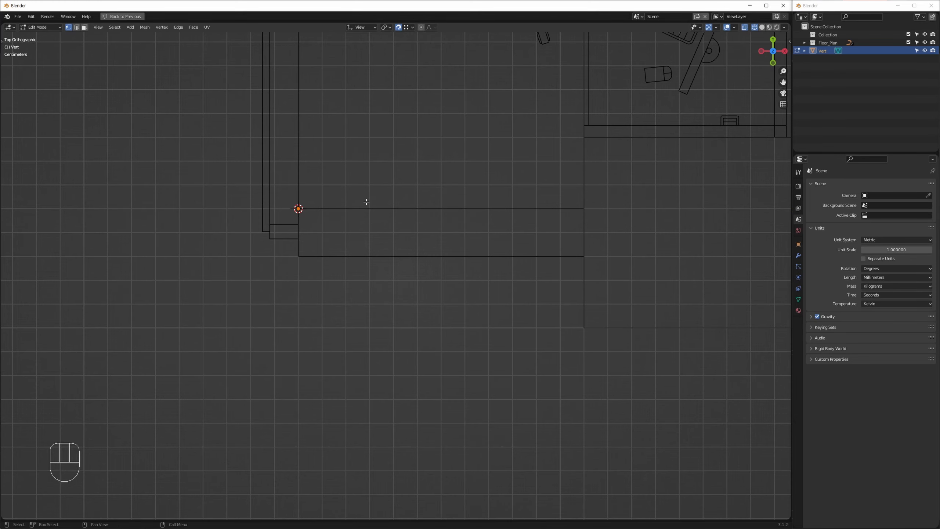
Step: Extrude the vertex 200 mm down across the wall end, then 1200 mm along the outer wall line to the first column
{"action": "middle_click_drag", "start_coordinate": [366, 204], "coordinate": [326, 230]}
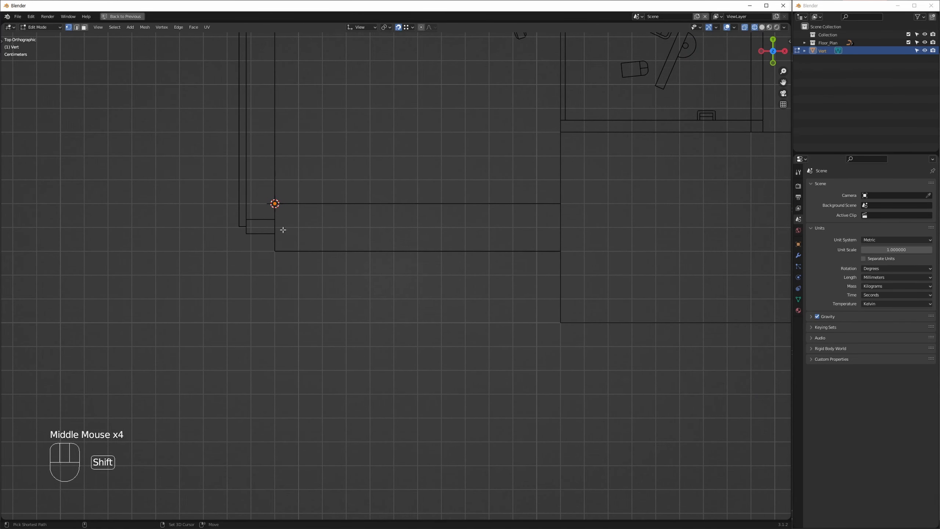
{"action": "key", "text": "shift+e"}
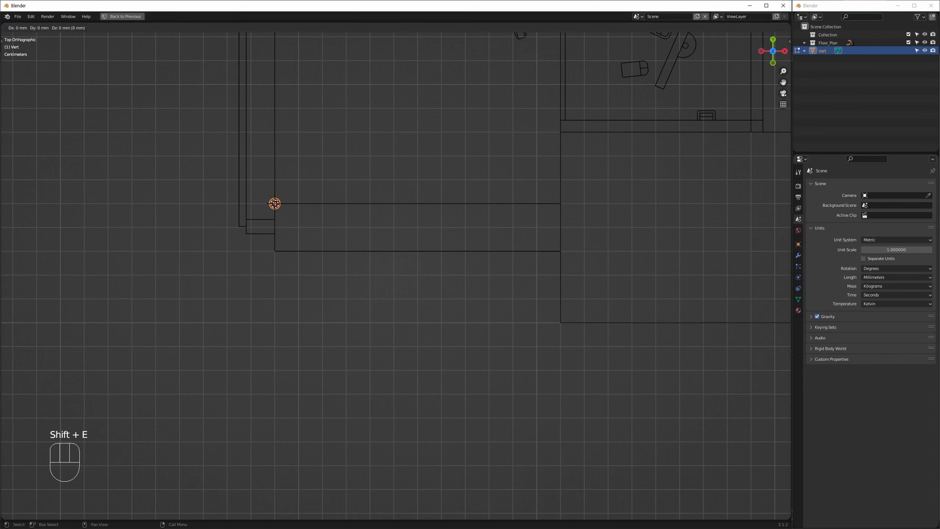
{"action": "left_click", "coordinate": [278, 248]}
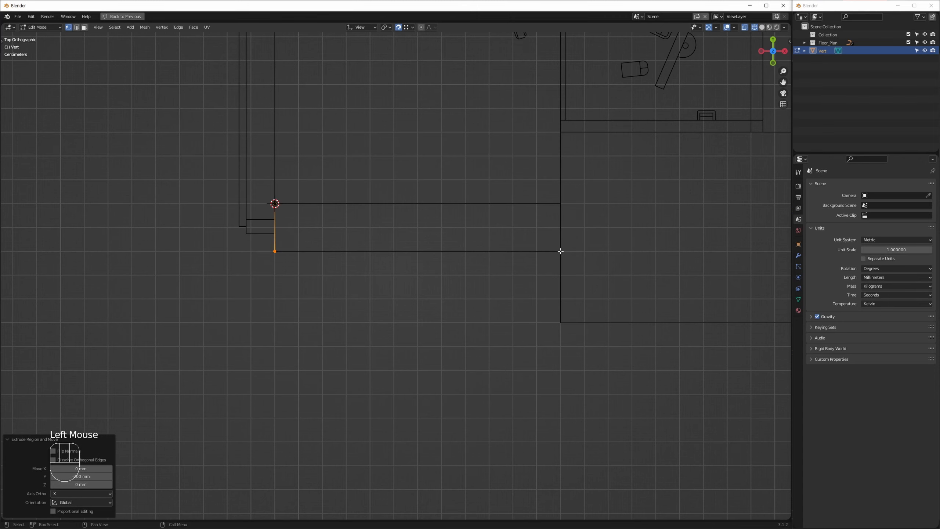
{"action": "key", "text": "shift+e"}
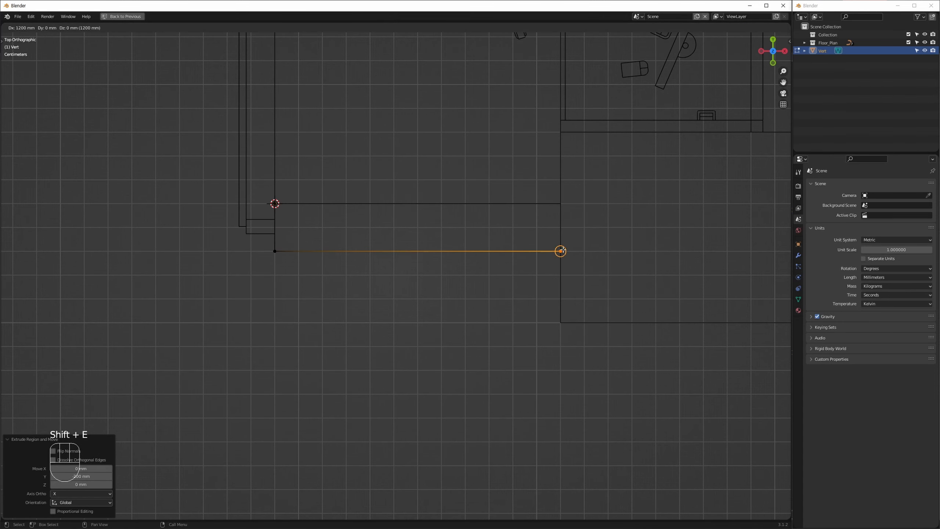
{"action": "left_click", "coordinate": [561, 251]}
Step: Extrude down to the first column's lower-left corner, then 1200 mm across to its lower-right corner
{"action": "key", "text": "shift+e"}
{"action": "left_click", "coordinate": [561, 325]}
{"action": "mouse_move", "coordinate": [560, 325]}
{"action": "middle_mouse_down"}
{"action": "mouse_move", "coordinate": [391, 294]}
{"action": "mouse_move", "coordinate": [521, 292]}
{"action": "mouse_move", "coordinate": [374, 305]}
{"action": "middle_mouse_up"}
{"action": "key", "text": "shift+e"}
{"action": "left_click", "coordinate": [358, 313]}
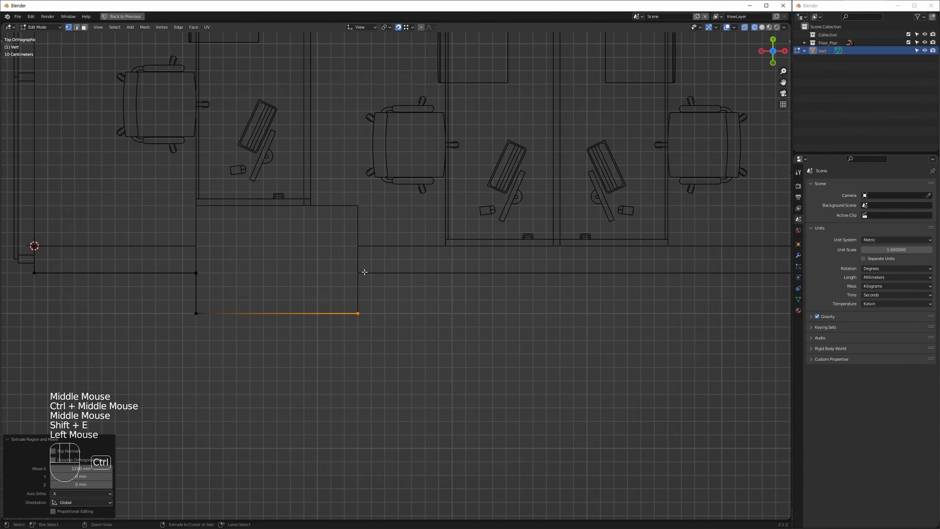
Step: Extrude up the first column's right side to the outer wall line, then along that line to the right-hand column
{"action": "key", "text": "shift+e"}
{"action": "left_click", "coordinate": [364, 273]}
{"action": "mouse_move", "coordinate": [364, 272]}
{"action": "middle_mouse_down", "text": "ctrl"}
{"action": "mouse_move", "coordinate": [526, 281]}
{"action": "mouse_move", "coordinate": [456, 276]}
{"action": "mouse_move", "coordinate": [607, 269]}
{"action": "middle_mouse_up", "text": "ctrl"}
{"action": "key", "text": "shift+e"}
{"action": "left_click", "coordinate": [594, 262]}
Step: Extrude 400 mm down the right-hand column's left side and 1000 mm across its lower edge
{"action": "key", "text": "shift+e"}
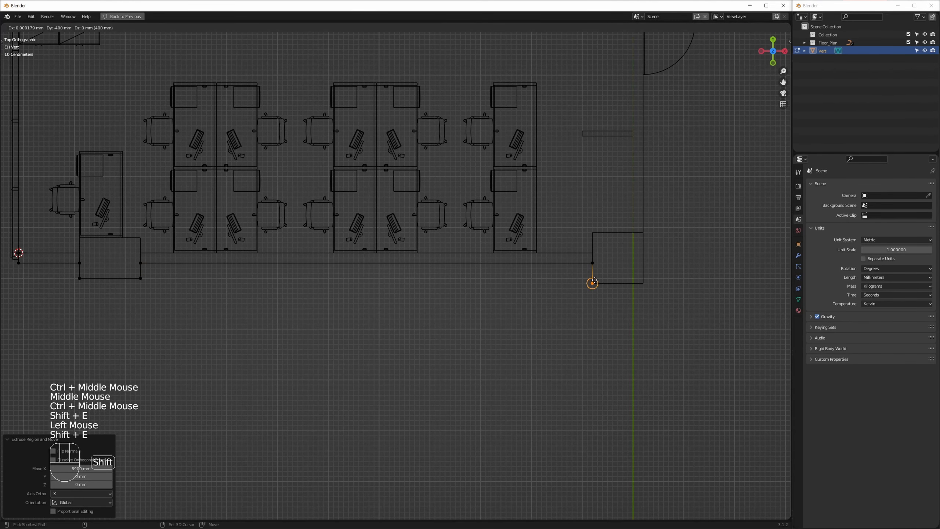
{"action": "left_click", "coordinate": [593, 283]}
{"action": "key", "text": "shift+e"}
{"action": "left_click", "coordinate": [644, 283]}
{"action": "key", "text": "shift+e"}
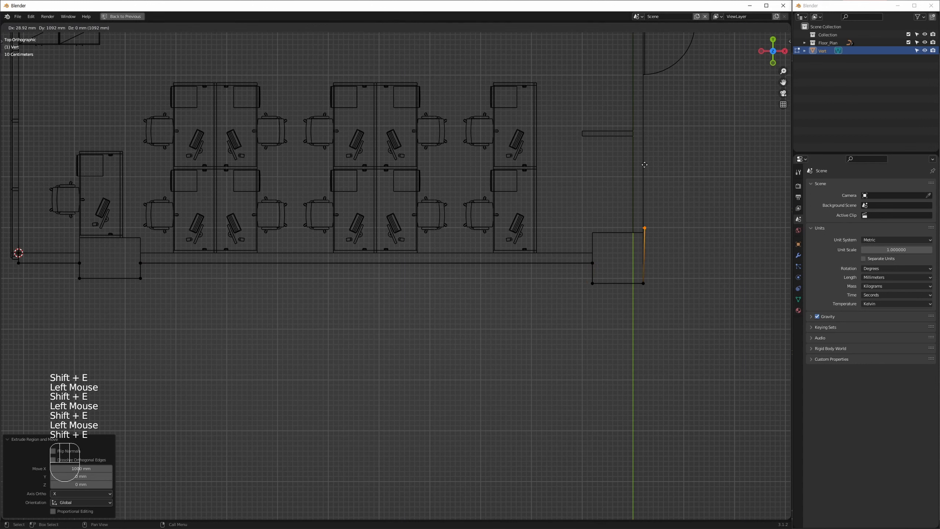
{"action": "mouse_move", "coordinate": [644, 165]}
{"action": "middle_mouse_down"}
{"action": "mouse_move", "coordinate": [610, 333]}
{"action": "mouse_move", "coordinate": [651, 175]}
{"action": "middle_mouse_up"}
{"action": "key", "text": "Escape"}
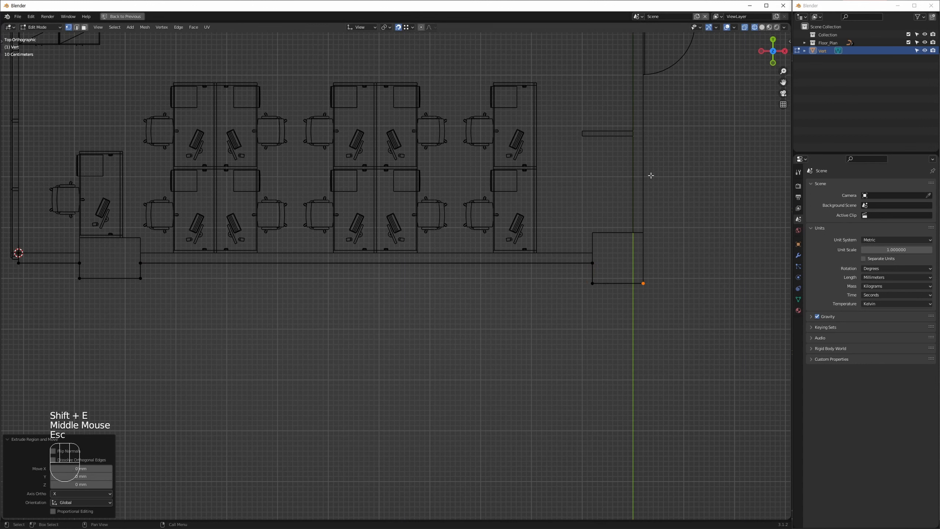
{"action": "key", "text": "ctrl+z"}
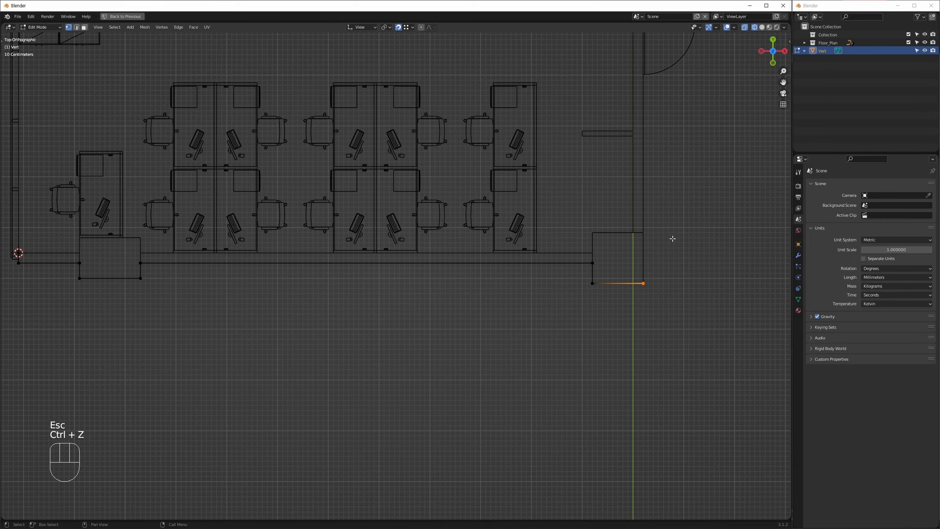
Step: Extrude the last vertex straight up along Y, snapping it to the right-hand wall's upper outer corner beside the entrance doors
{"action": "middle_click_drag", "start_coordinate": [671, 237], "coordinate": [543, 292], "text": "shift"}
{"action": "key", "text": "ctrl"}
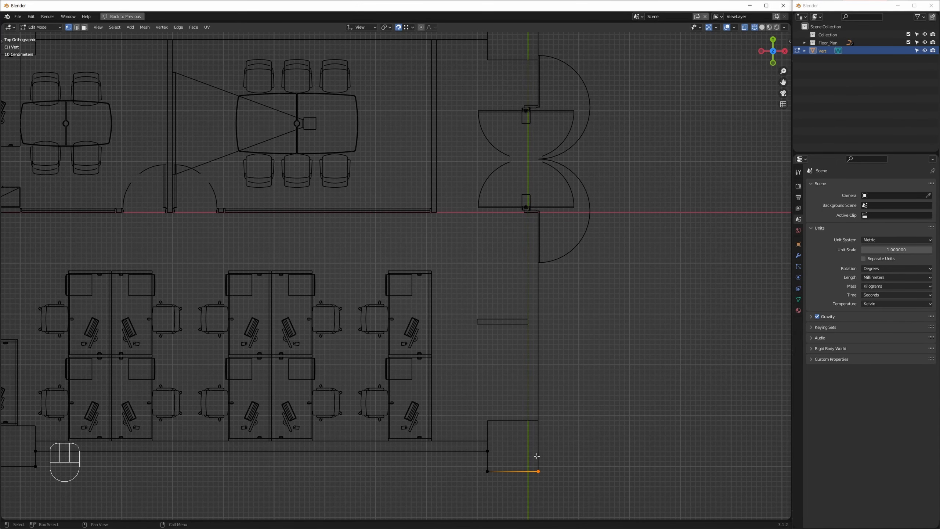
{"action": "middle_click_drag", "start_coordinate": [538, 214], "coordinate": [505, 218]}
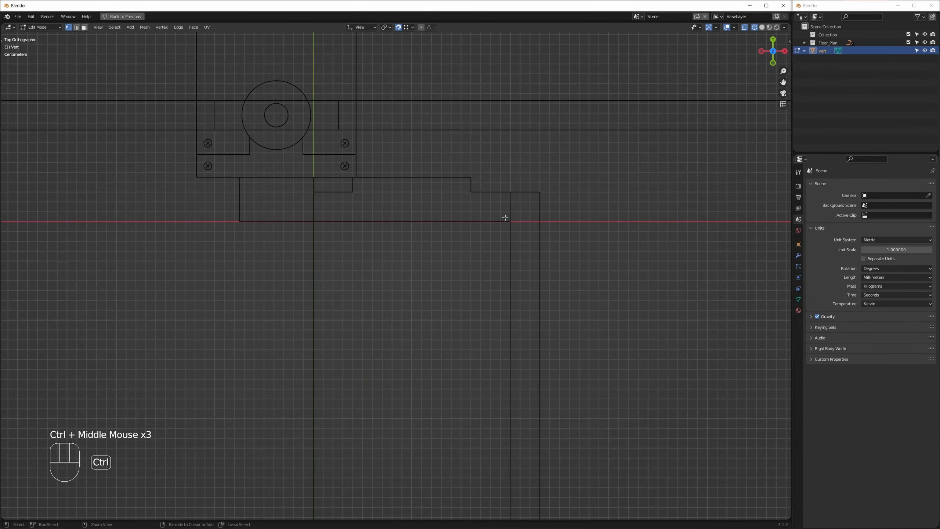
{"action": "middle_click_drag", "start_coordinate": [486, 320], "coordinate": [528, 332], "text": "ctrl"}
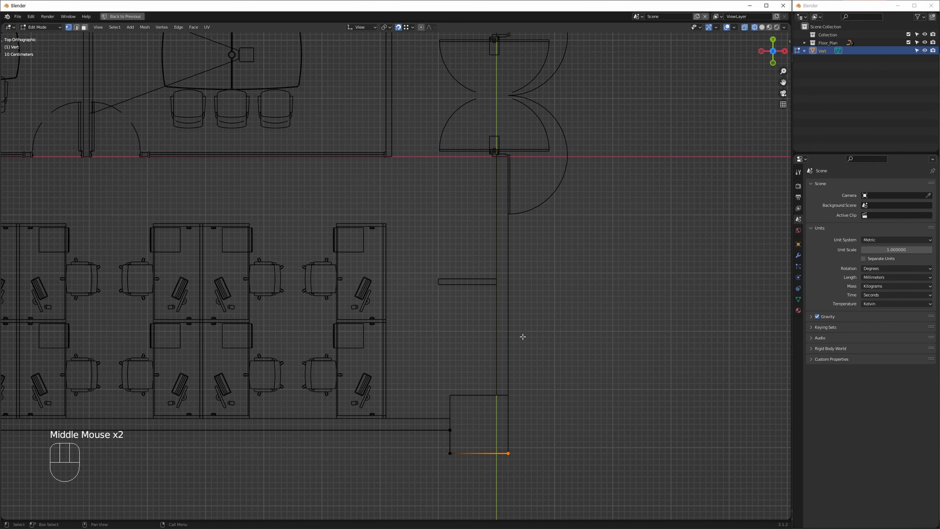
{"action": "key", "text": "shift+e"}
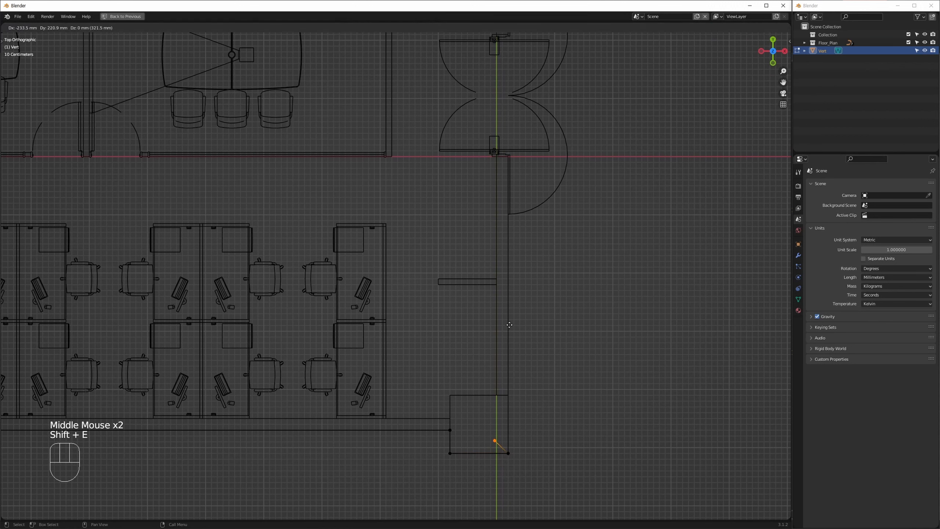
{"action": "middle_click", "coordinate": [509, 325]}
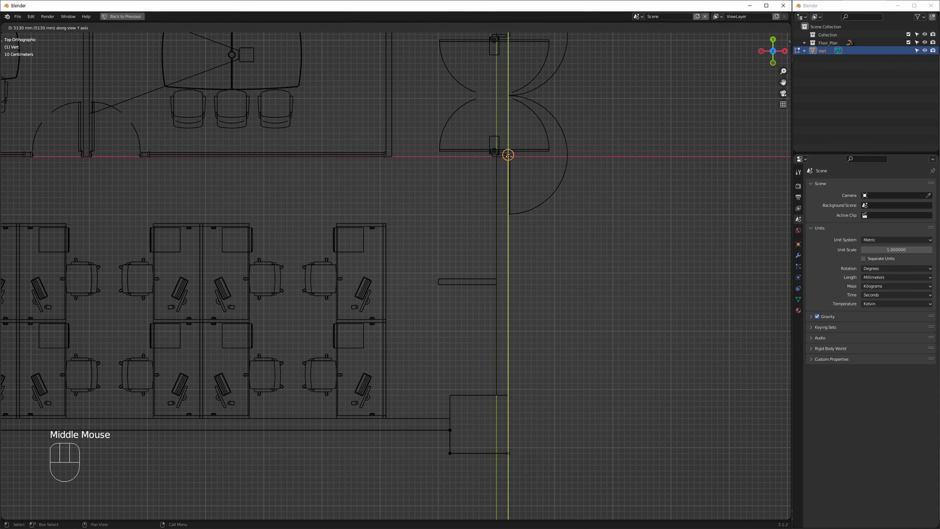
{"action": "left_click", "coordinate": [507, 158]}
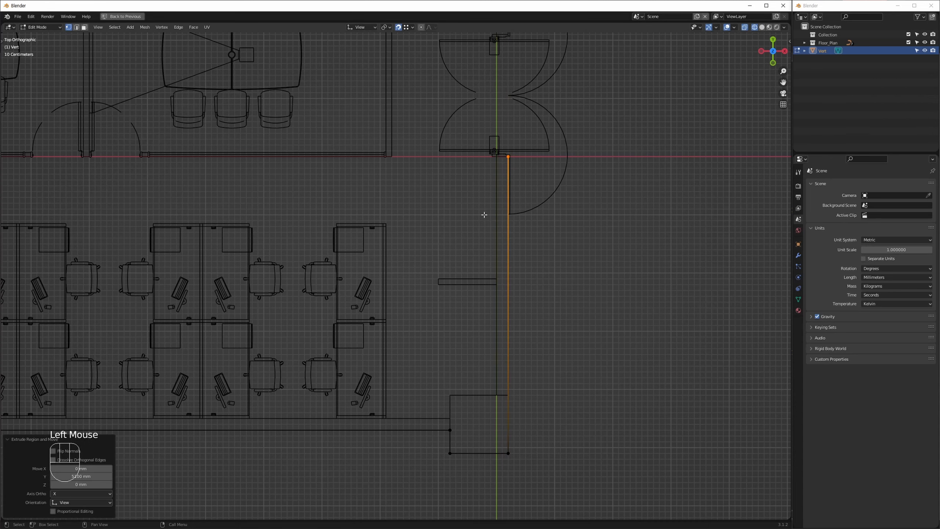
{"action": "middle_click_drag", "start_coordinate": [508, 156], "coordinate": [498, 276], "text": "ctrl"}
{"action": "middle_click_drag", "start_coordinate": [387, 222], "coordinate": [412, 253]}
{"action": "key", "text": "z"}
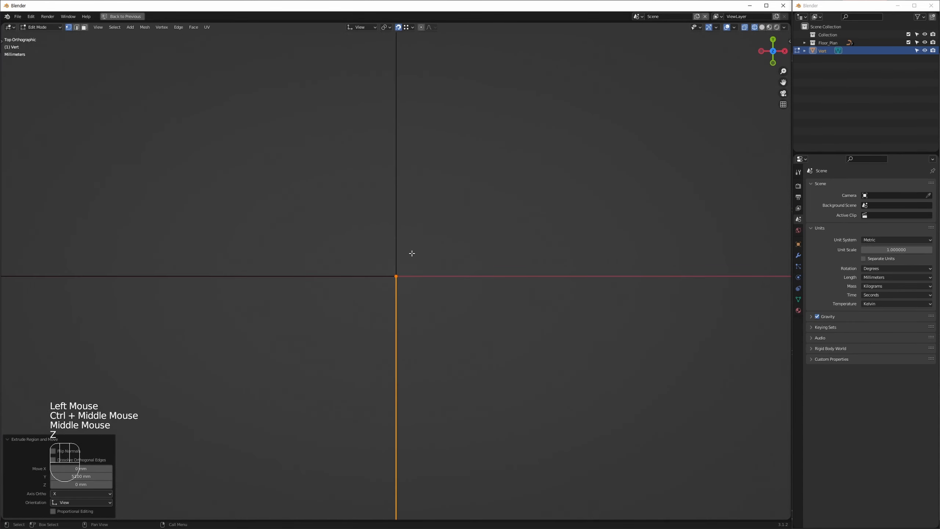
Step: Extrude the last vertex 275 mm along X from the right-hand wall's upper outer corner to the reference corner beside the doors
{"action": "middle_click_drag", "start_coordinate": [428, 294], "coordinate": [389, 238], "text": "ctrl"}
{"action": "middle_click_drag", "start_coordinate": [389, 239], "coordinate": [338, 235]}
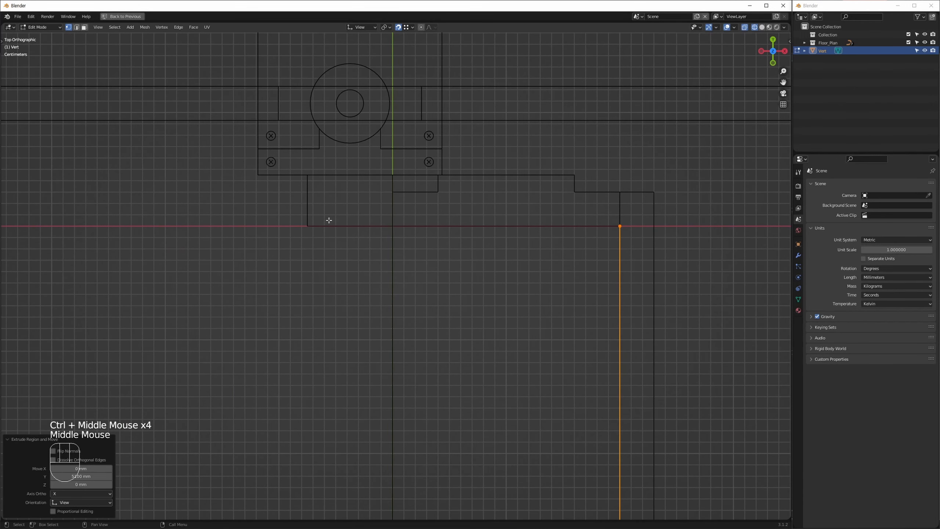
{"action": "key", "text": "shift+e"}
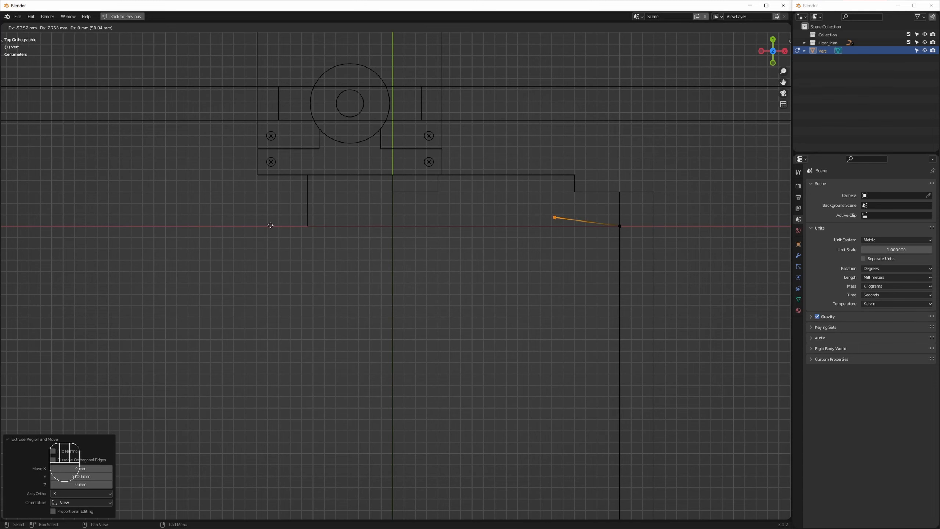
{"action": "key", "text": "x"}
{"action": "left_click", "coordinate": [310, 227]}
{"action": "middle_click_drag", "start_coordinate": [394, 361], "coordinate": [430, 180]}
{"action": "scroll", "coordinate": [449, 275], "scroll_direction": "down", "scroll_amount": 6}
{"action": "middle_click_drag", "start_coordinate": [423, 258], "coordinate": [467, 244]}
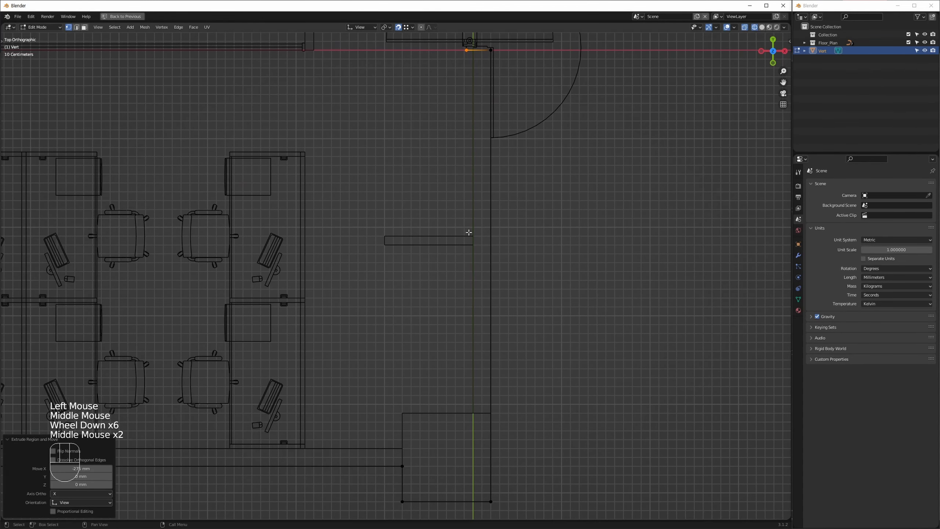
Step: Try extruding down to the short partition's upper-right corner, then undo the last two extrusions
{"action": "key", "text": "shift+e"}
{"action": "left_click", "coordinate": [431, 242]}
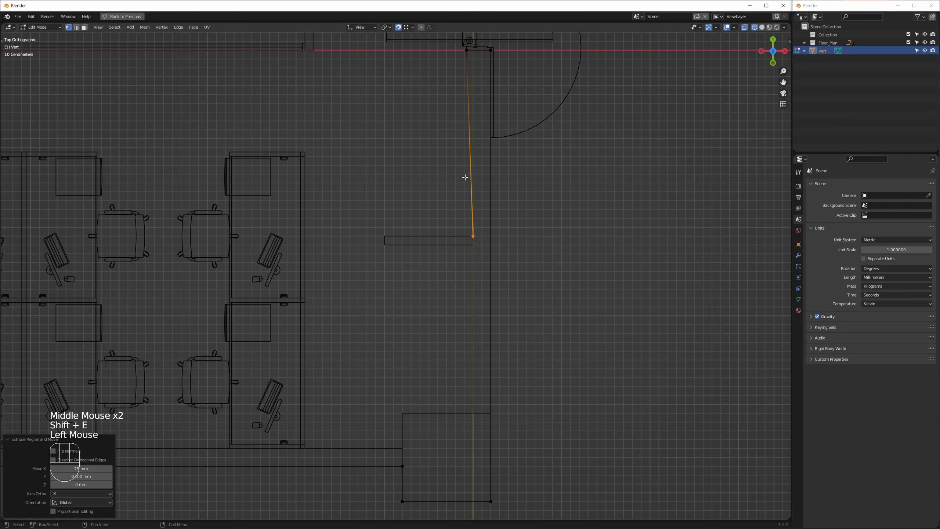
{"action": "key", "text": "ctrl+z"}
{"action": "key", "text": "ctrl+z"}
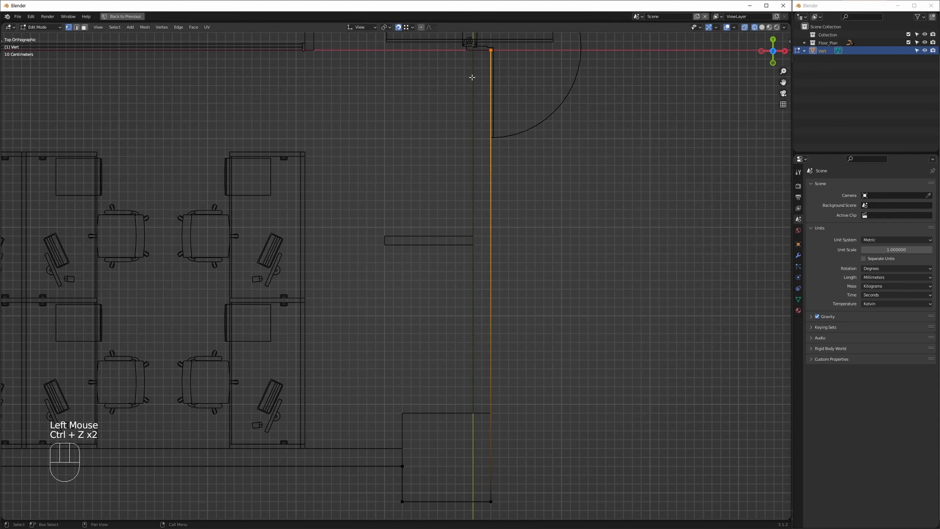
Step: Extrude from the wall's upper outer corner across to its inner line, then 2100 mm down to the short partition's upper-right corner
{"action": "key", "text": "shift+e"}
{"action": "left_click", "coordinate": [473, 51]}
{"action": "key", "text": "shift+e"}
{"action": "left_click", "coordinate": [470, 236]}
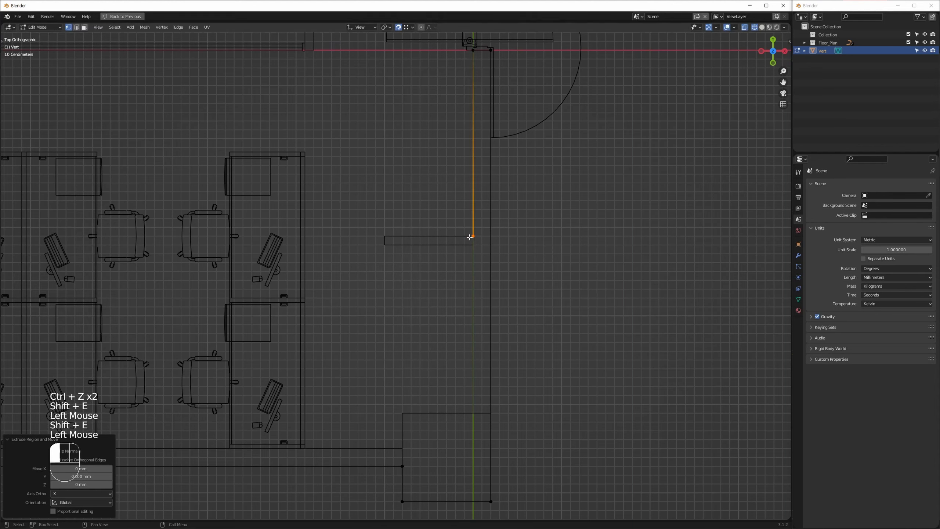
Step: Try extruding along the short partition and down from there, then undo both extrusions
{"action": "key", "text": "shift+e"}
{"action": "left_click", "coordinate": [435, 239]}
{"action": "key", "text": "shift+e"}
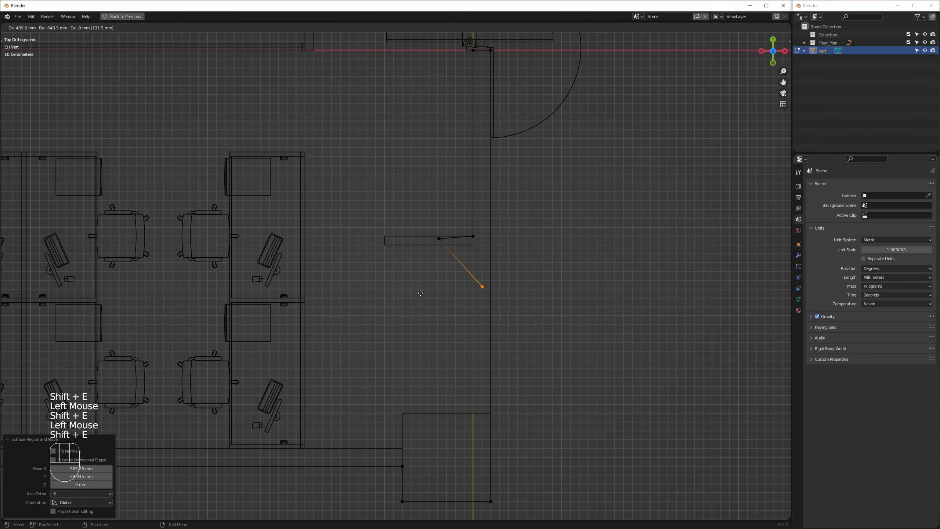
{"action": "left_click", "coordinate": [421, 291]}
{"action": "key", "text": "ctrl+z"}
{"action": "key", "text": "ctrl+z"}
Step: Extrude from the short partition's upper-right corner along its upper edge toward the left end
{"action": "key", "text": "shift+e"}
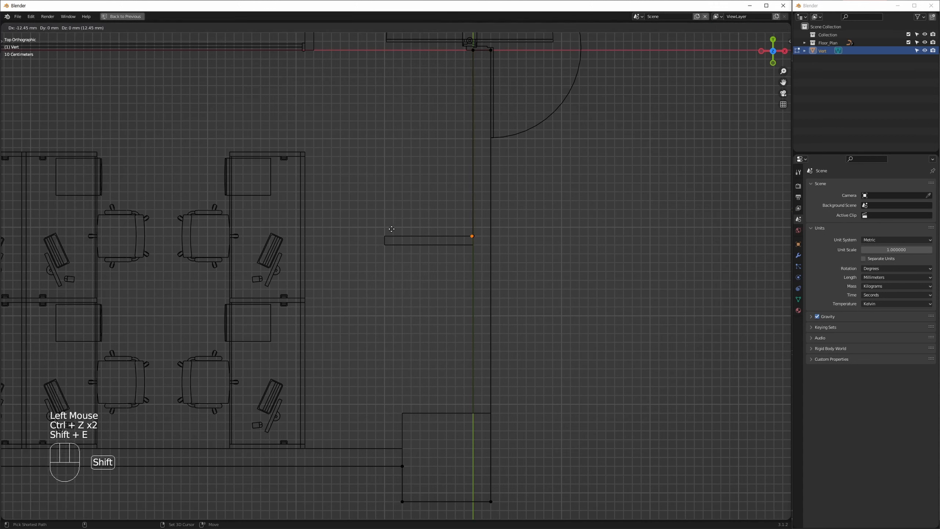
Step: Extrude the outline around the short partition stub: 1000 mm out, 100 mm down and 1000 mm back to the wall
{"action": "left_click", "coordinate": [384, 237]}
{"action": "key", "text": "shift+e"}
{"action": "left_click", "coordinate": [384, 244]}
{"action": "key", "text": "shift+e"}
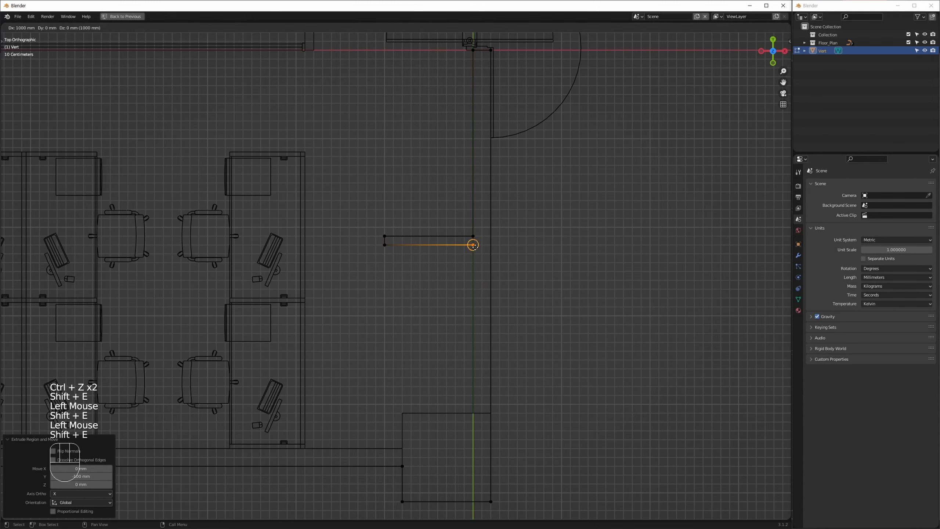
{"action": "left_click", "coordinate": [474, 246]}
Step: Extrude the inner wall line down to the lower-right column, 800 mm along its top edge, and down its side to the bottom wall
{"action": "key", "text": "shift+e"}
{"action": "left_click", "coordinate": [475, 412]}
{"action": "key", "text": "shift+e"}
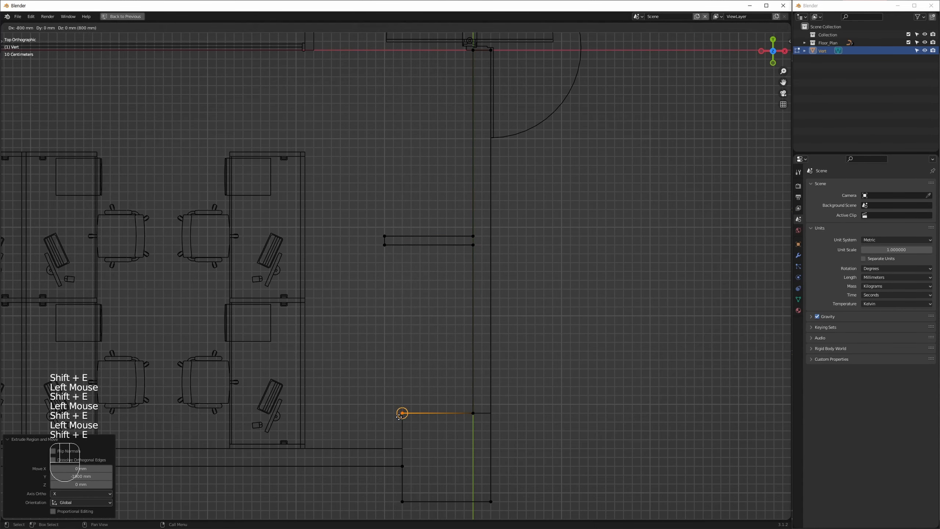
{"action": "left_click", "coordinate": [403, 412]}
{"action": "key", "text": "shift+e"}
{"action": "left_click", "coordinate": [402, 448]}
Step: Extrude the bottom wall's inner line to the lower-left column and up the column's right side
{"action": "middle_click_drag", "start_coordinate": [275, 428], "coordinate": [713, 292]}
{"action": "middle_click_drag", "start_coordinate": [231, 299], "coordinate": [372, 303]}
{"action": "key", "text": "shift+e"}
{"action": "left_click", "coordinate": [390, 301]}
{"action": "key", "text": "shift+e"}
{"action": "left_click", "coordinate": [391, 280]}
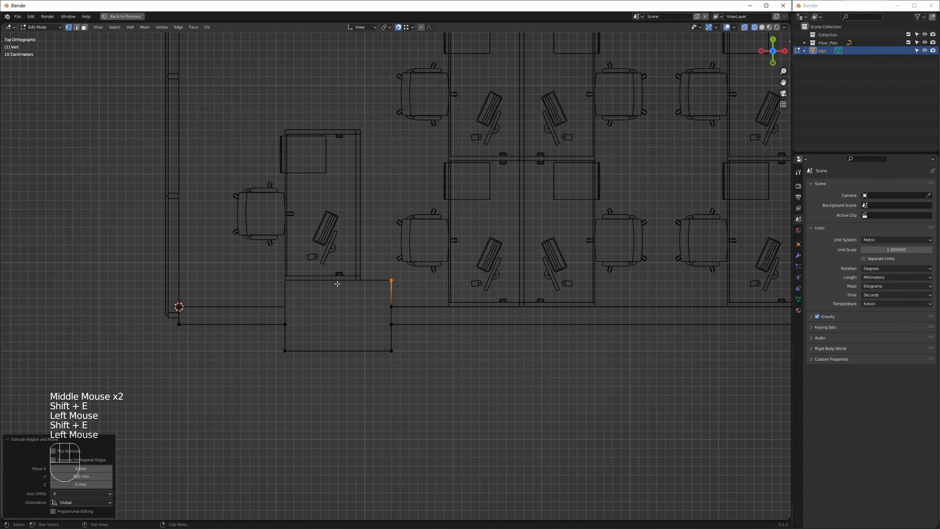
Step: Trace the lower-left column's top edge and left side, close the outline at its starting corner, and leave Edit Mode
{"action": "key", "text": "shift+e"}
{"action": "left_click", "coordinate": [285, 280]}
{"action": "key", "text": "shift+e"}
{"action": "left_click", "coordinate": [285, 307]}
{"action": "key", "text": "shift+e"}
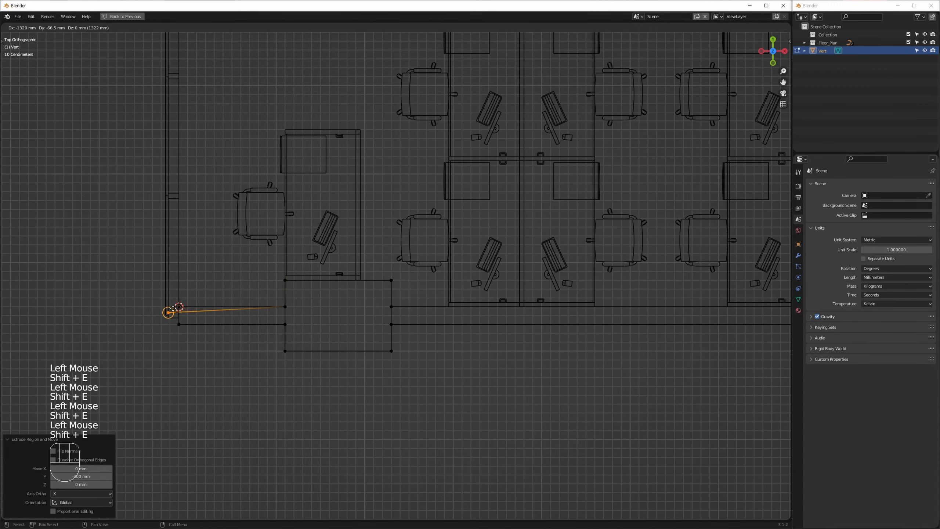
{"action": "left_click", "coordinate": [179, 307]}
{"action": "middle_click_drag", "start_coordinate": [256, 369], "coordinate": [281, 326]}
{"action": "key", "text": "Tab"}
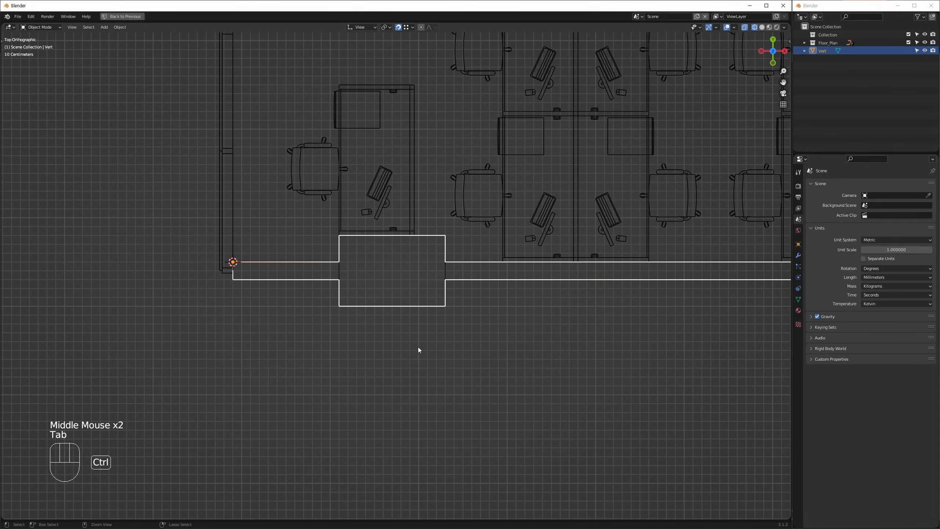
Step: Move the traced wall outline down along the Y axis, clear of the floor plan
{"action": "middle_click_drag", "start_coordinate": [420, 346], "coordinate": [447, 143], "text": "ctrl"}
{"action": "key", "text": "g"}
{"action": "middle_click", "coordinate": [453, 241]}
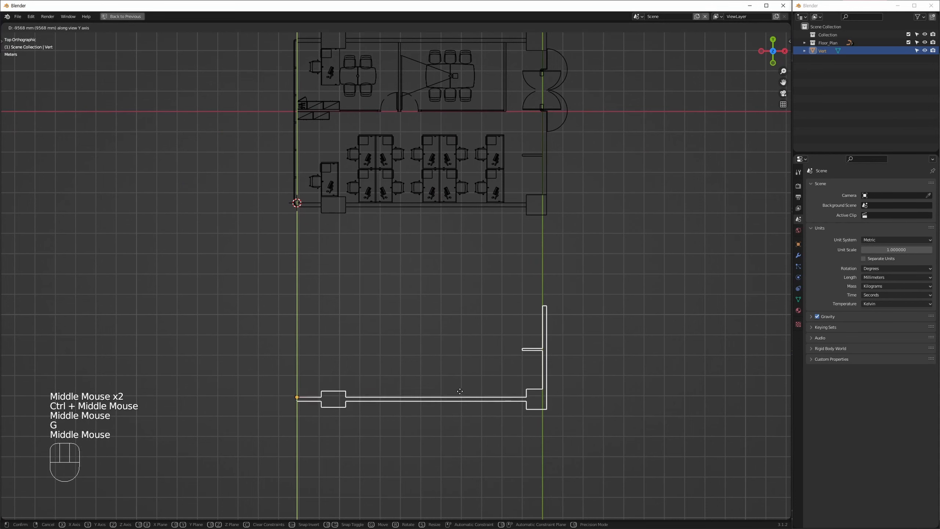
{"action": "left_click", "coordinate": [449, 304]}
Step: Try moving the vertex at the outline's starting corner away from the wall end, and undo the move
{"action": "middle_click_drag", "start_coordinate": [287, 310], "coordinate": [284, 399], "text": "ctrl"}
{"action": "key", "text": "1"}
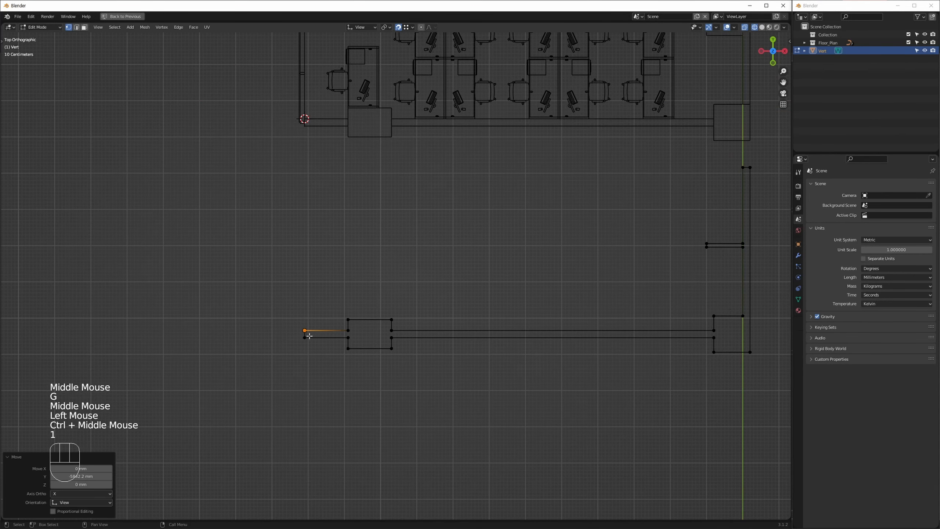
{"action": "left_click", "coordinate": [306, 331]}
{"action": "key", "text": "g"}
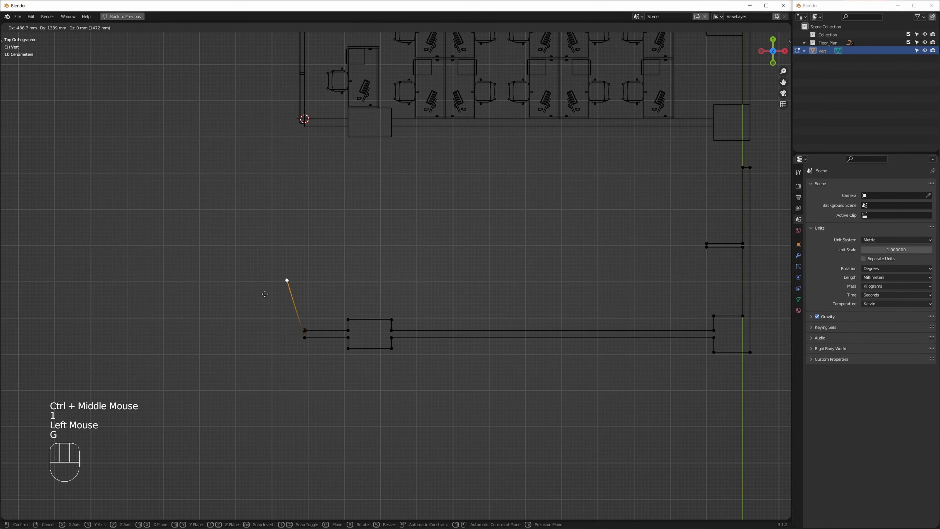
{"action": "left_click", "coordinate": [235, 321]}
{"action": "middle_click_drag", "start_coordinate": [293, 374], "coordinate": [260, 386], "text": "ctrl"}
{"action": "key", "text": "ctrl+z"}
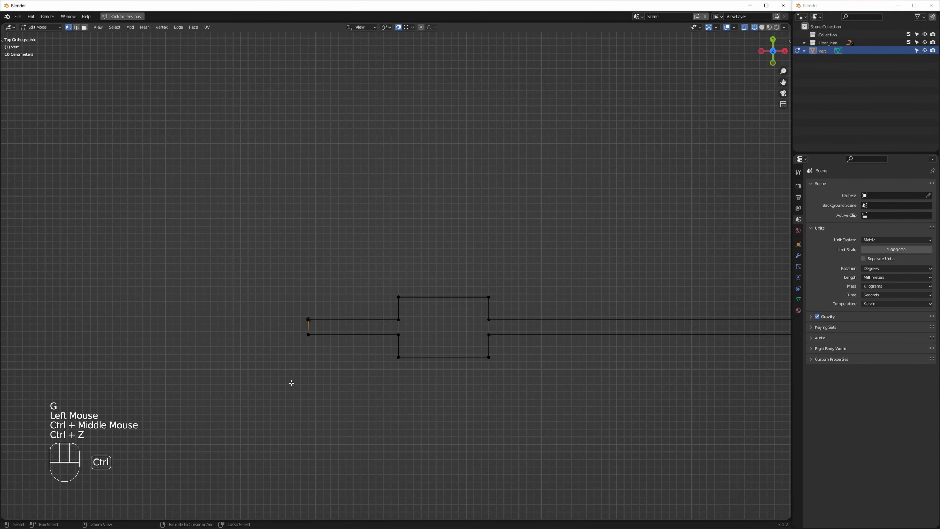
Step: Inspect the overlapping vertices at the outline's starting corner by selecting them together and individually
{"action": "left_click_drag", "start_coordinate": [286, 291], "coordinate": [328, 328]}
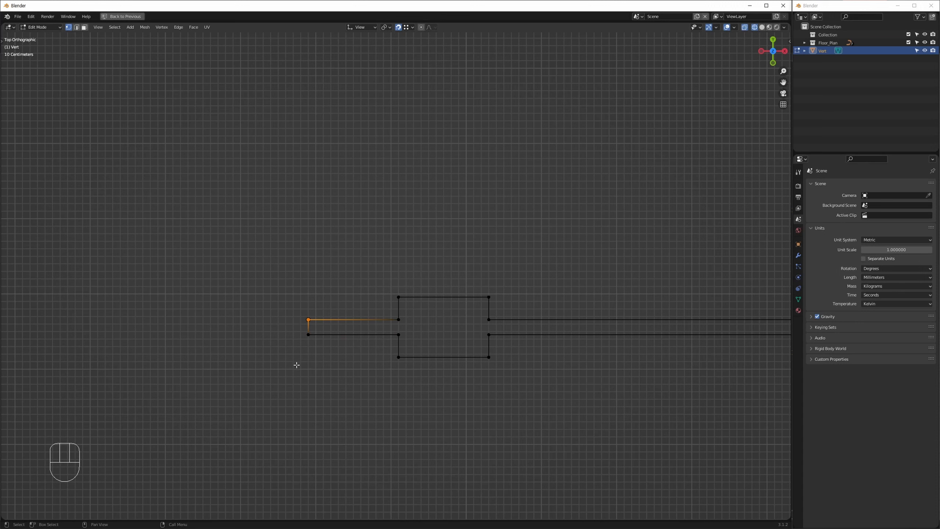
{"action": "left_click", "coordinate": [308, 336]}
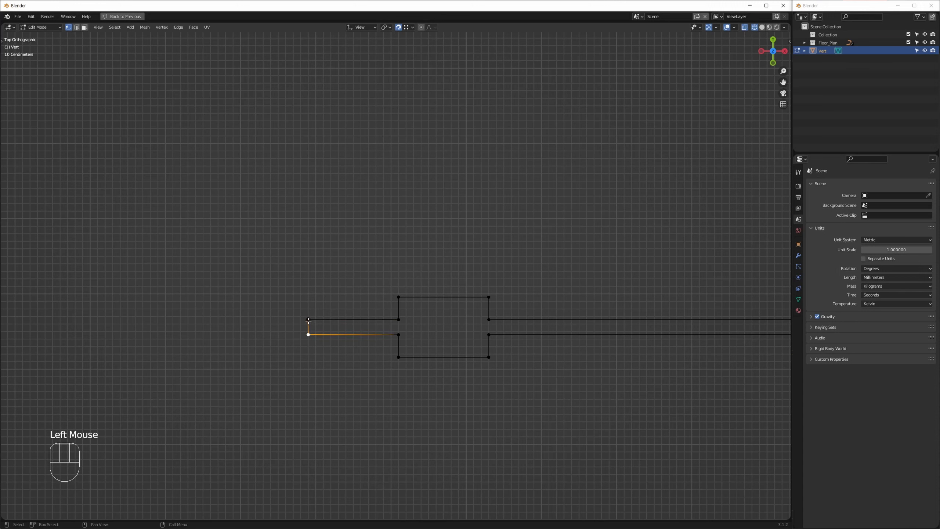
{"action": "left_click", "coordinate": [308, 320]}
{"action": "middle_click_drag", "start_coordinate": [312, 338], "coordinate": [316, 316], "text": "ctrl"}
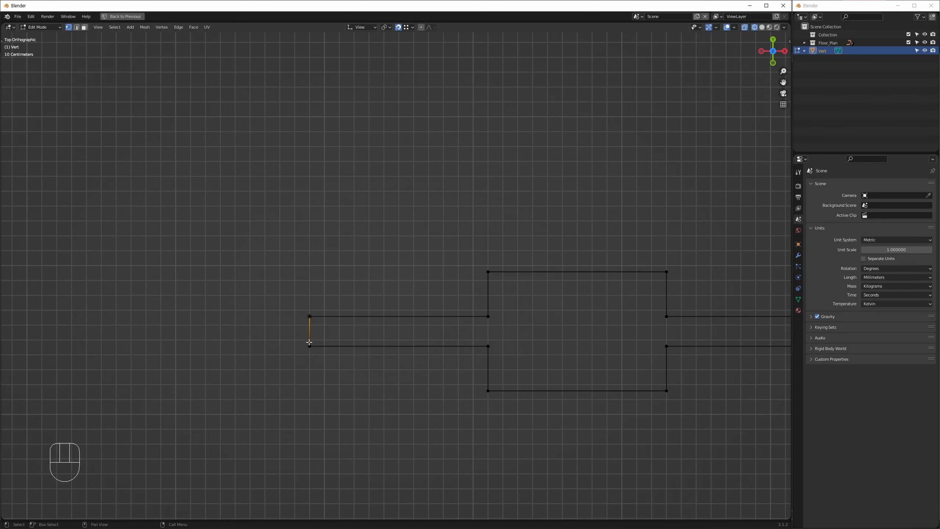
{"action": "left_click", "coordinate": [310, 316]}
{"action": "left_click", "coordinate": [309, 316]}
{"action": "left_click", "coordinate": [309, 316]}
{"action": "left_click", "coordinate": [309, 317]}
{"action": "left_click", "coordinate": [309, 317]}
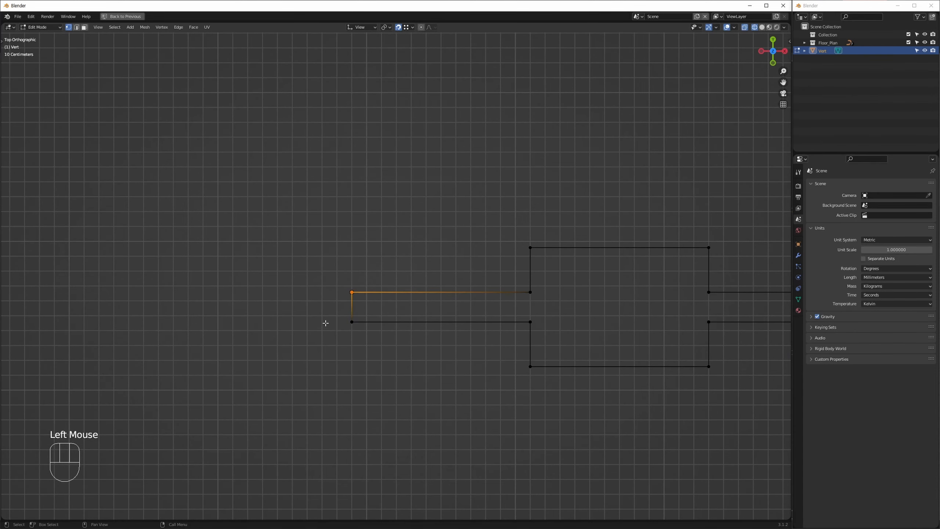
Step: Try Merge by Distance on the outline's corner vertices, and undo the merge
{"action": "middle_click_drag", "start_coordinate": [325, 323], "coordinate": [335, 317]}
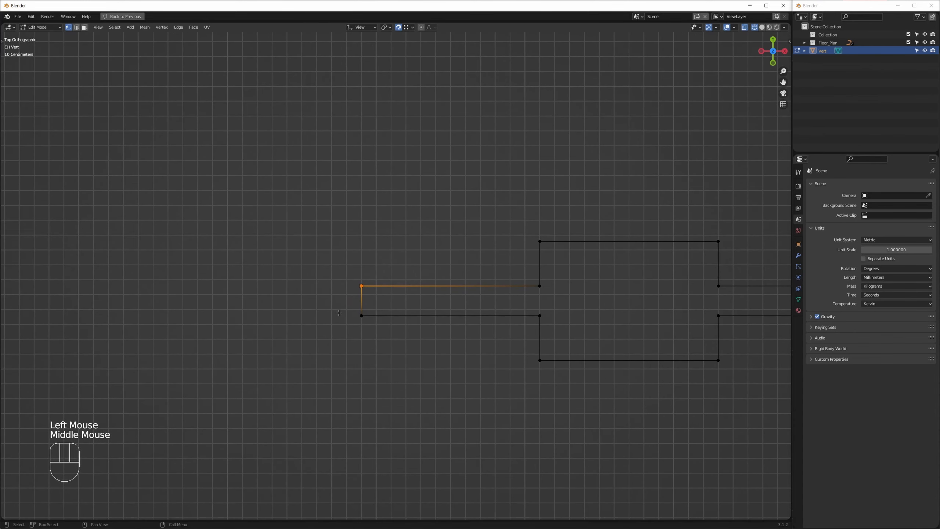
{"action": "key", "text": "shift+w"}
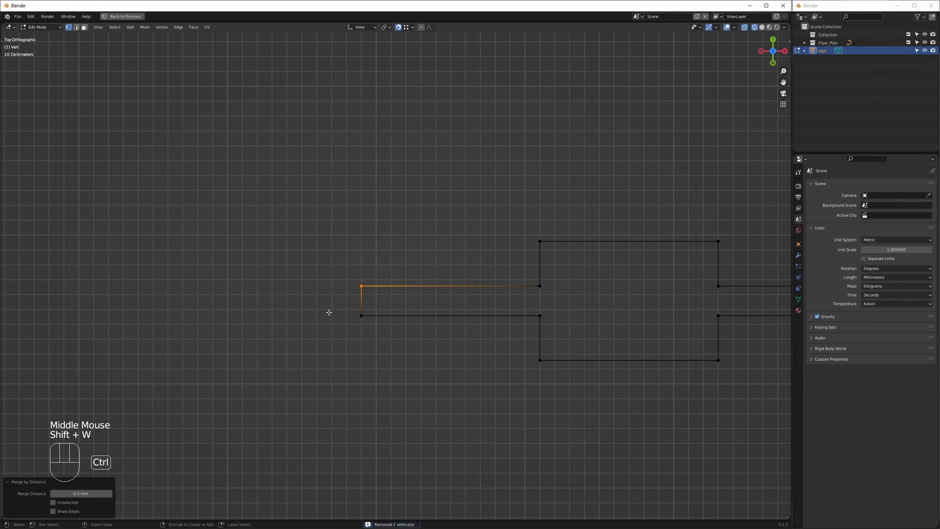
{"action": "key", "text": "ctrl+z"}
Step: Merge the overlapping vertices at the outline's starting corner by distance and return to Object Mode
{"action": "middle_click_drag", "start_coordinate": [338, 296], "coordinate": [347, 286]}
{"action": "left_click_drag", "start_coordinate": [343, 259], "coordinate": [399, 302]}
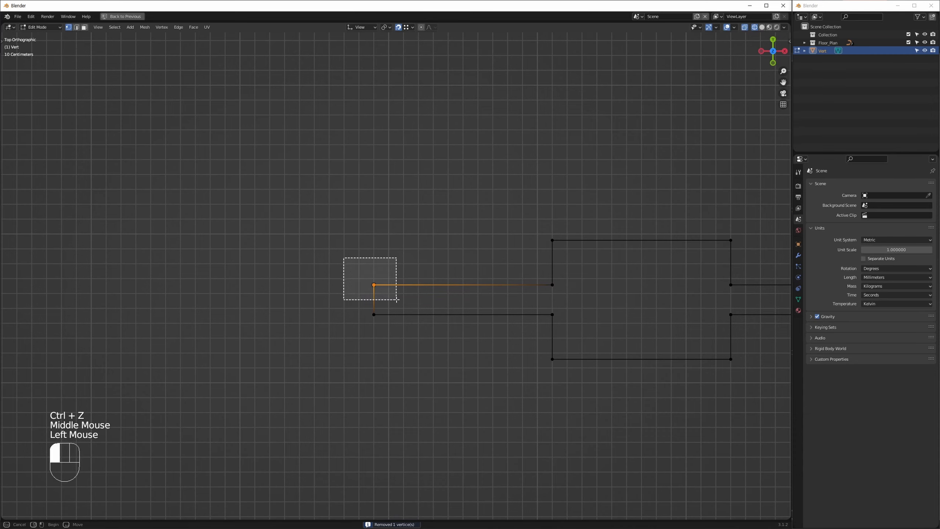
{"action": "middle_click_drag", "start_coordinate": [356, 290], "coordinate": [355, 285]}
{"action": "key", "text": "m"}
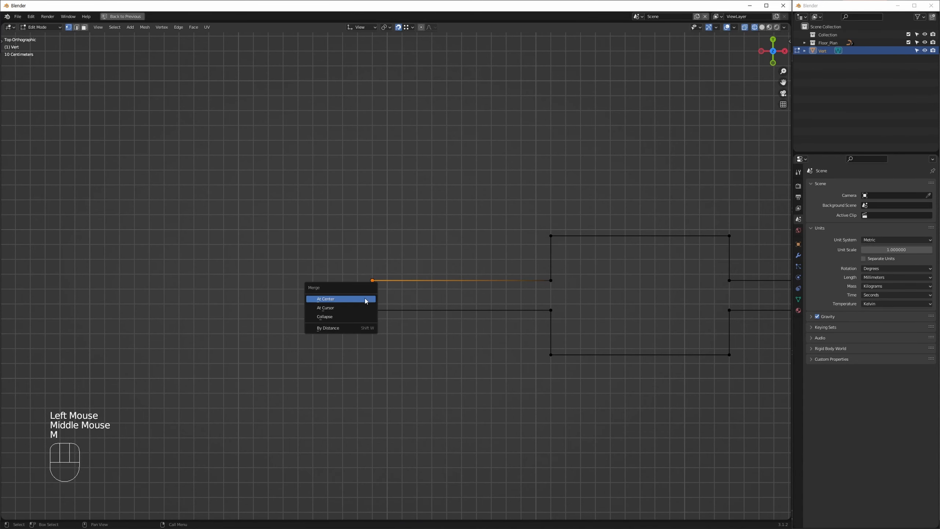
{"action": "left_click", "coordinate": [344, 327]}
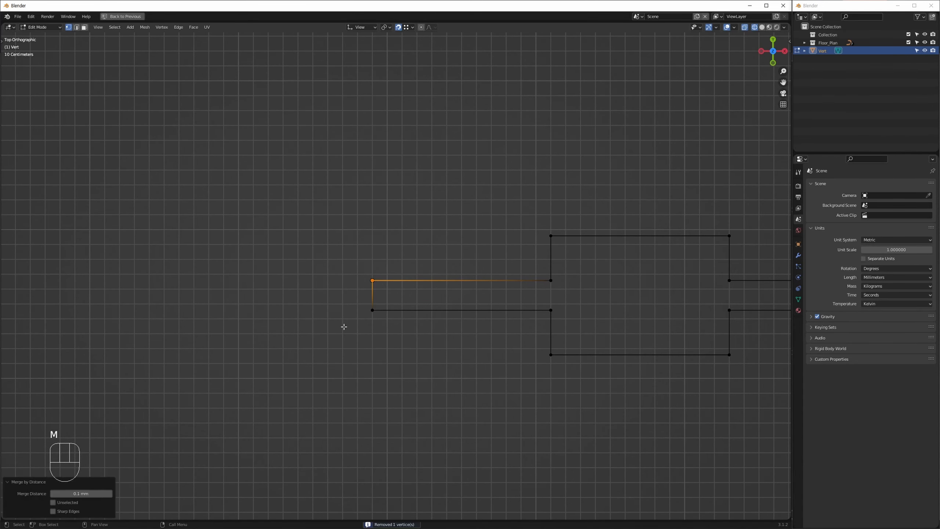
{"action": "middle_click_drag", "start_coordinate": [381, 307], "coordinate": [325, 246]}
{"action": "middle_click_drag", "start_coordinate": [330, 307], "coordinate": [312, 304]}
{"action": "key", "text": "1"}
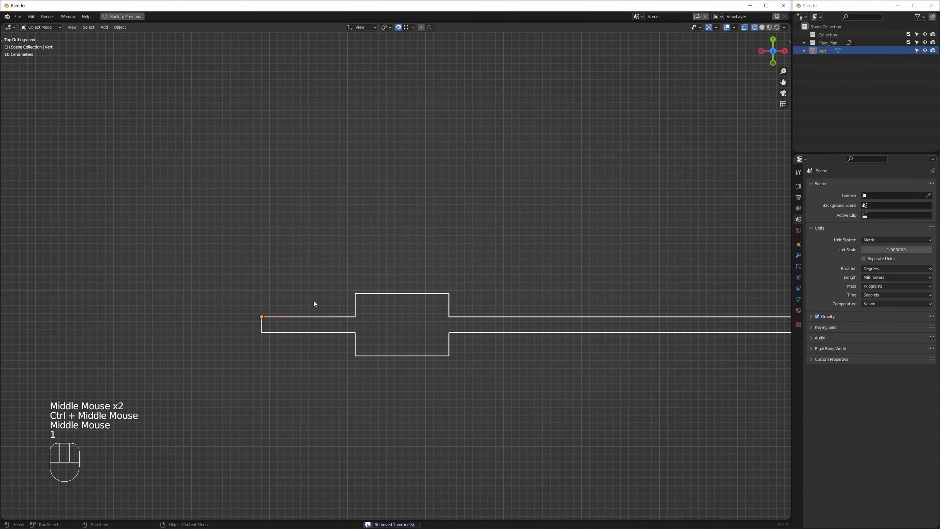
Step: Examine the traced wall outline beside the floor plan in the top view and the 3D user view
{"action": "left_click", "coordinate": [314, 279]}
{"action": "middle_click_drag", "start_coordinate": [302, 340], "coordinate": [327, 163], "text": "ctrl"}
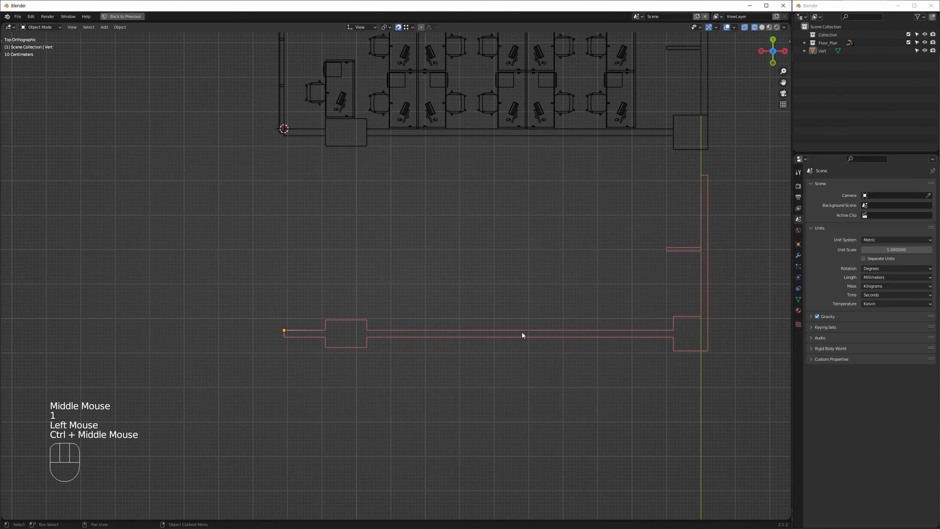
{"action": "left_click", "coordinate": [521, 333]}
{"action": "middle_click_drag", "start_coordinate": [485, 372], "coordinate": [482, 373]}
{"action": "key", "text": "alt+w"}
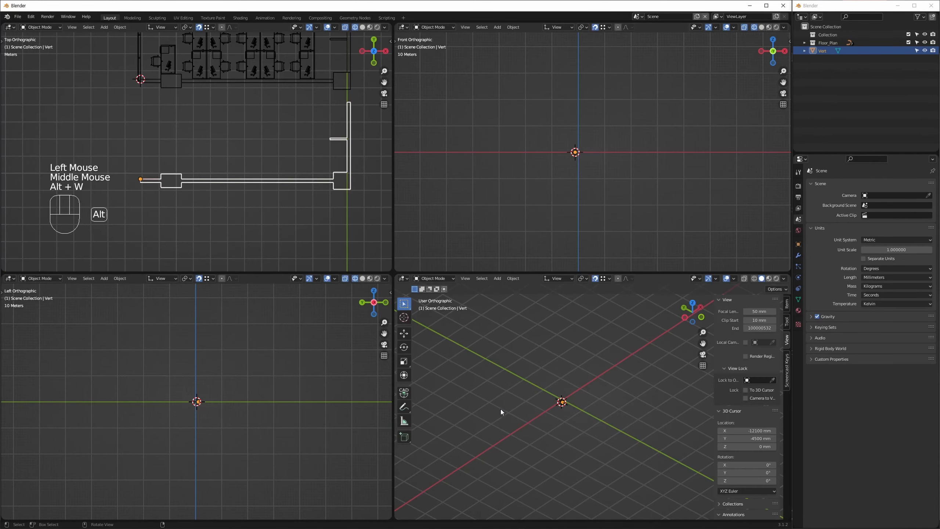
{"action": "key", "text": "z"}
{"action": "key", "text": "alt+w"}
{"action": "left_click", "coordinate": [471, 333]}
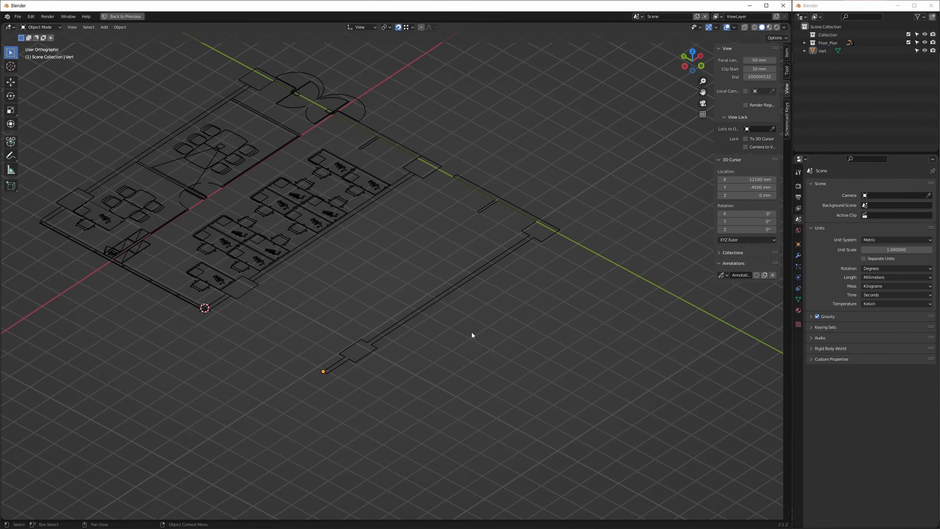
{"action": "left_click", "coordinate": [531, 245]}
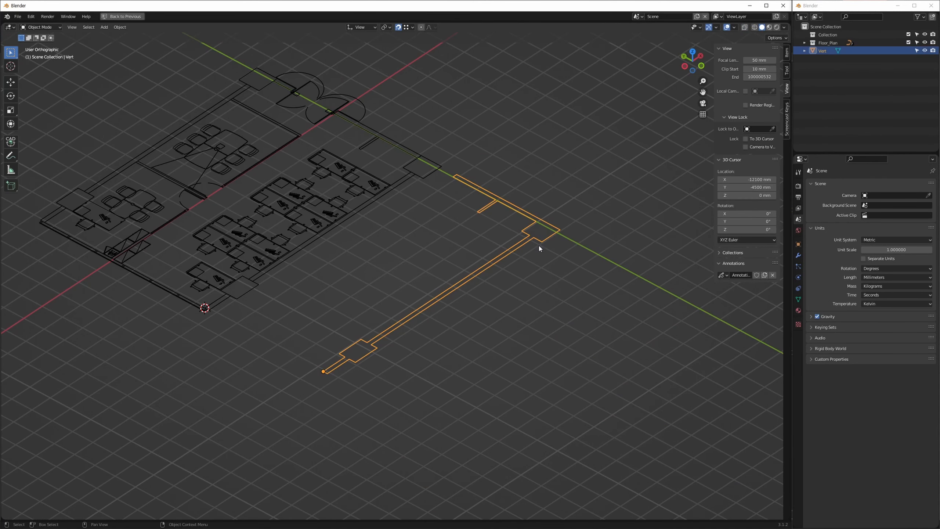
{"action": "left_click", "coordinate": [525, 291]}
{"action": "left_click_drag", "start_coordinate": [470, 306], "coordinate": [430, 265]}
{"action": "middle_click_drag", "start_coordinate": [304, 206], "coordinate": [329, 210]}
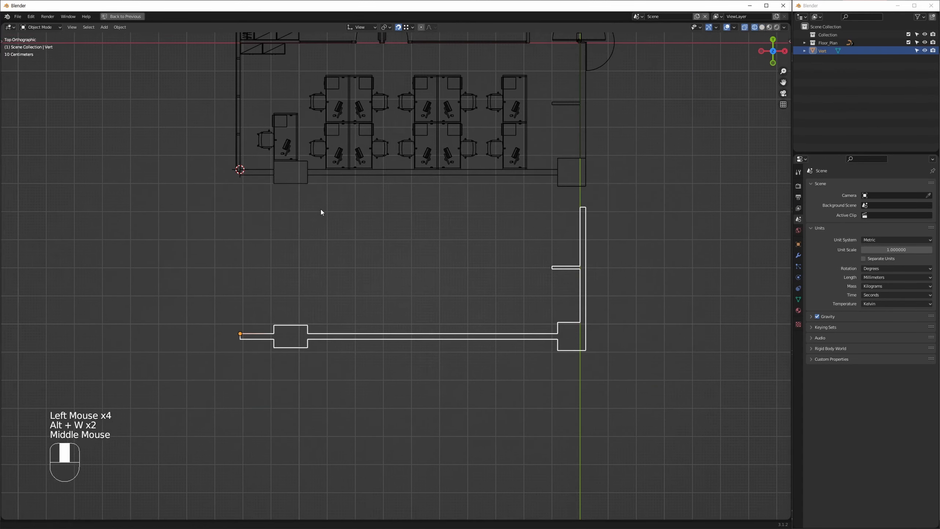
Step: Move the wall outline farther from the floor plan along the Y axis
{"action": "middle_click_drag", "start_coordinate": [396, 274], "coordinate": [414, 245]}
{"action": "key", "text": "g"}
{"action": "middle_click", "coordinate": [439, 363]}
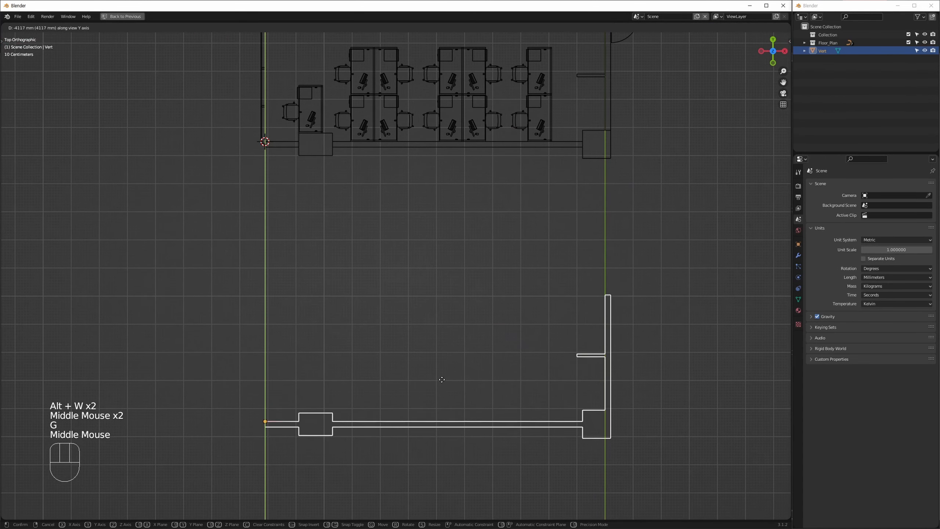
{"action": "left_click", "coordinate": [436, 337]}
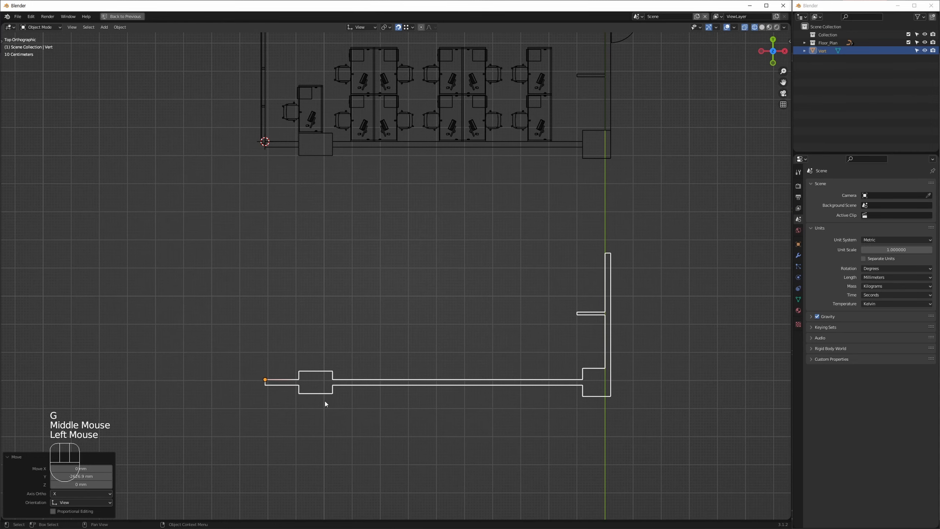
Step: Place the 3D cursor at the inner lower-left wall corner of the floor plan
{"action": "middle_click_drag", "start_coordinate": [340, 171], "coordinate": [389, 264]}
{"action": "middle_click_drag", "start_coordinate": [349, 224], "coordinate": [293, 351], "text": "ctrl"}
{"action": "middle_click_drag", "start_coordinate": [108, 273], "coordinate": [328, 290], "text": "ctrl"}
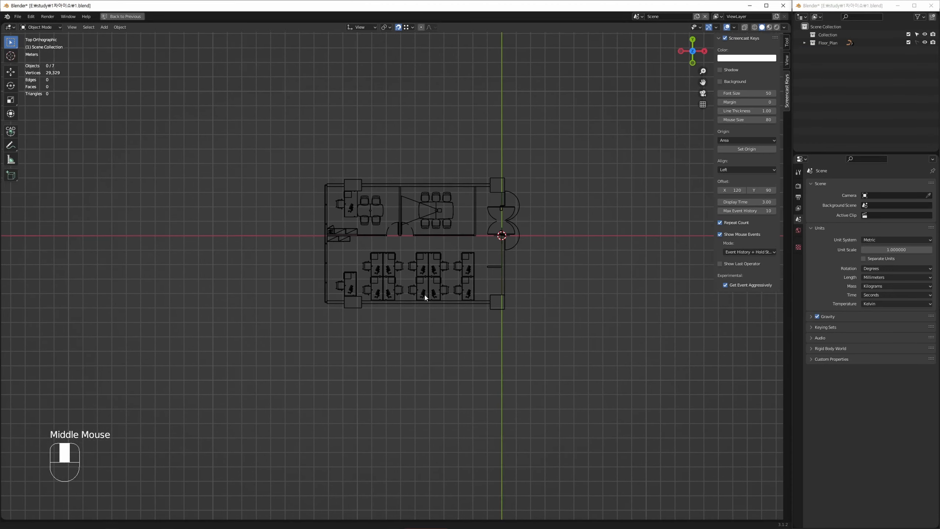
{"action": "middle_click_drag", "start_coordinate": [425, 296], "coordinate": [258, 313]}
{"action": "scroll", "coordinate": [313, 313], "scroll_direction": "up", "scroll_amount": 7}
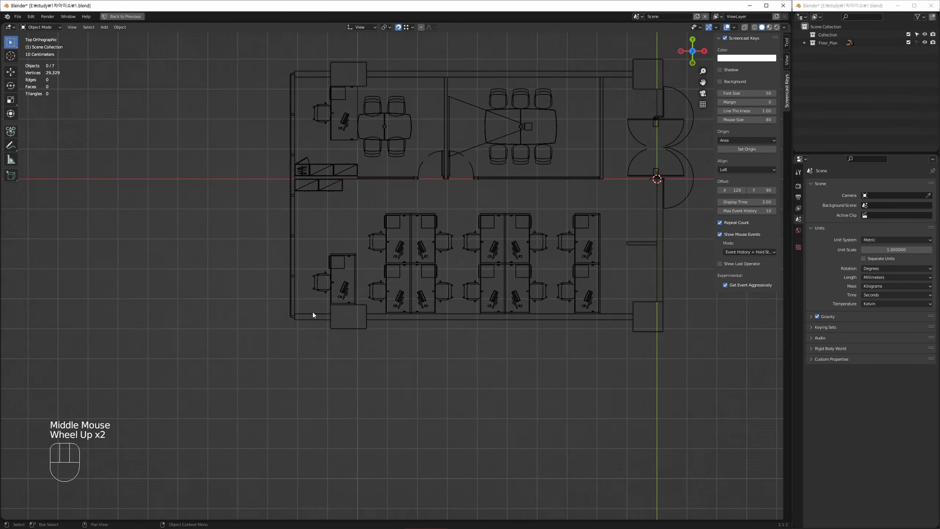
{"action": "middle_click_drag", "start_coordinate": [320, 321], "coordinate": [289, 307]}
{"action": "right_click_drag", "start_coordinate": [289, 306], "coordinate": [285, 304], "text": "shift"}
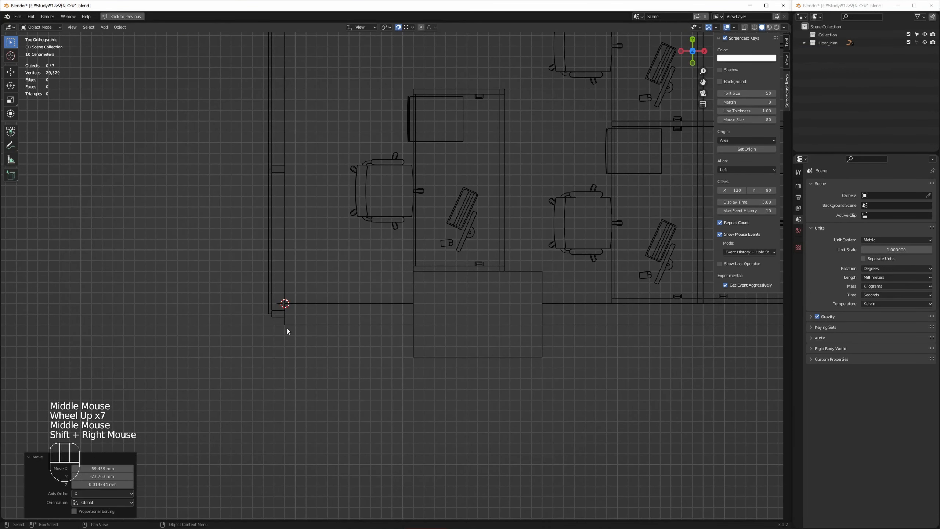
Step: Add a Single Vert mesh at the 3D cursor on the inner wall corner
{"action": "middle_click_drag", "start_coordinate": [318, 320], "coordinate": [371, 288]}
{"action": "scroll", "coordinate": [340, 287], "scroll_direction": "up", "scroll_amount": 3}
{"action": "scroll", "coordinate": [340, 288], "scroll_direction": "up", "scroll_amount": 3}
{"action": "key", "text": "shift+a"}
{"action": "mouse_move", "coordinate": [375, 285]}
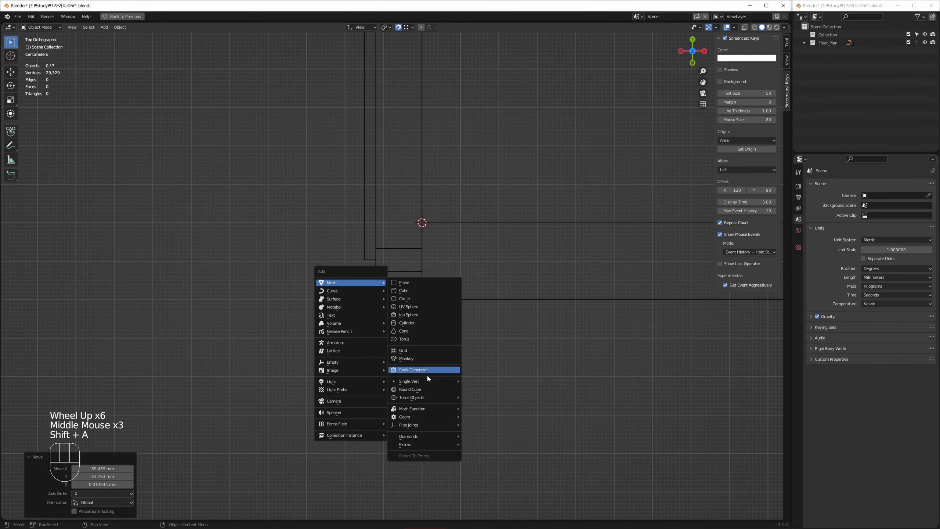
{"action": "mouse_move", "coordinate": [440, 382]}
{"action": "left_click", "coordinate": [508, 382]}
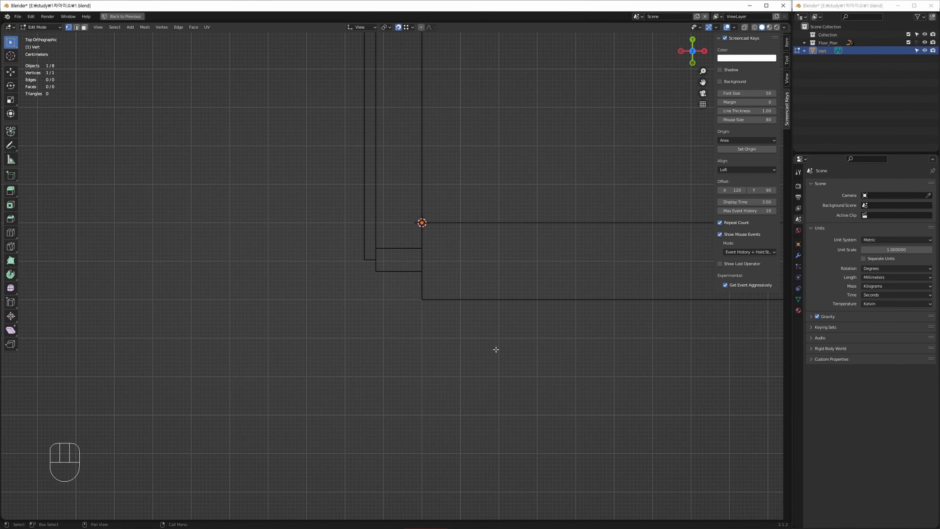
Step: Extrude the vertex 200 mm down to the wall's outer corner and select both vertices of the edge
{"action": "middle_click_drag", "start_coordinate": [410, 290], "coordinate": [357, 290]}
{"action": "middle_click_drag", "start_coordinate": [354, 246], "coordinate": [348, 252]}
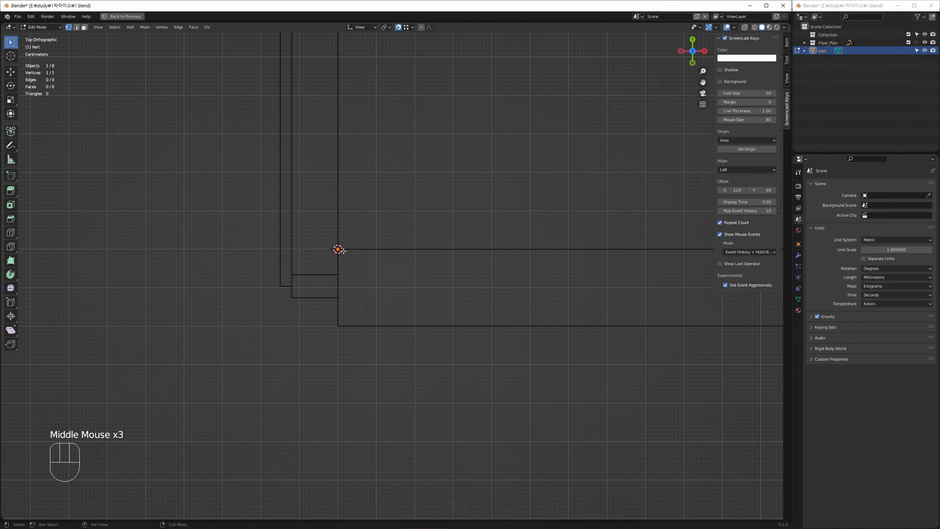
{"action": "middle_click_drag", "start_coordinate": [349, 290], "coordinate": [366, 254]}
{"action": "key", "text": "shift+e"}
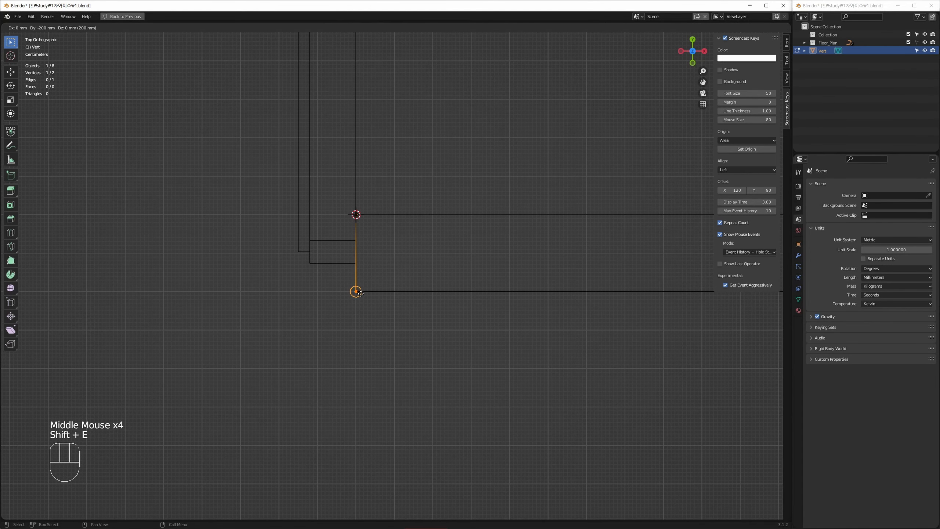
{"action": "left_click", "coordinate": [360, 293]}
{"action": "middle_click_drag", "start_coordinate": [336, 333], "coordinate": [287, 354]}
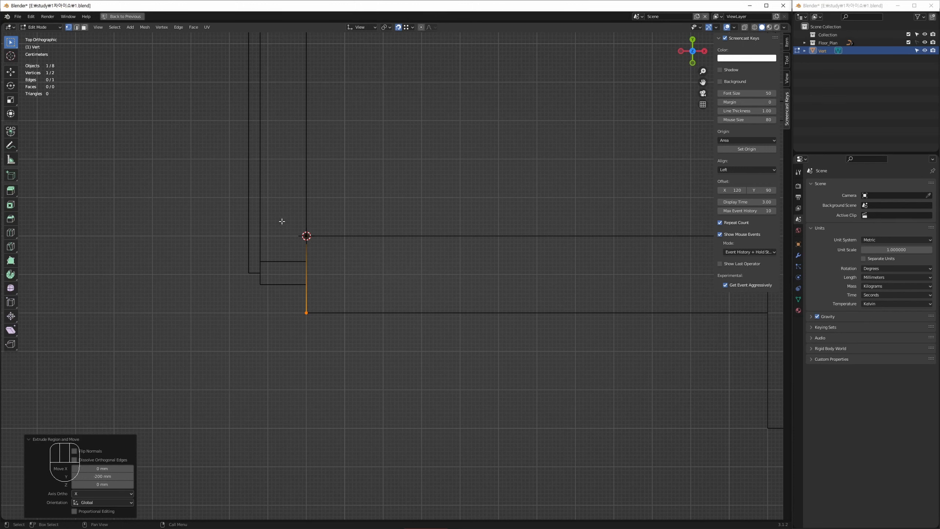
{"action": "left_click_drag", "start_coordinate": [282, 221], "coordinate": [367, 363]}
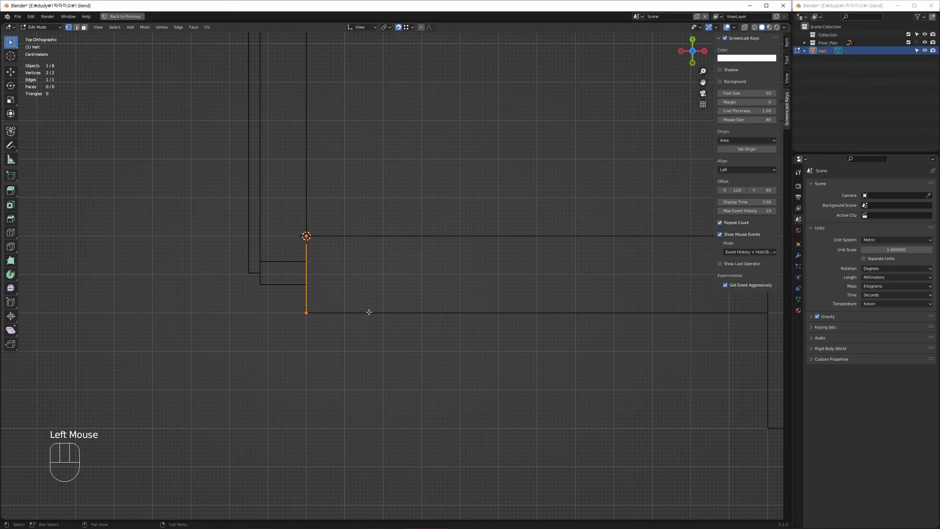
Step: Try to extrude the wall's end edge 1200 mm along X to the column face, and undo the extrusion
{"action": "middle_click_drag", "start_coordinate": [369, 312], "coordinate": [386, 293]}
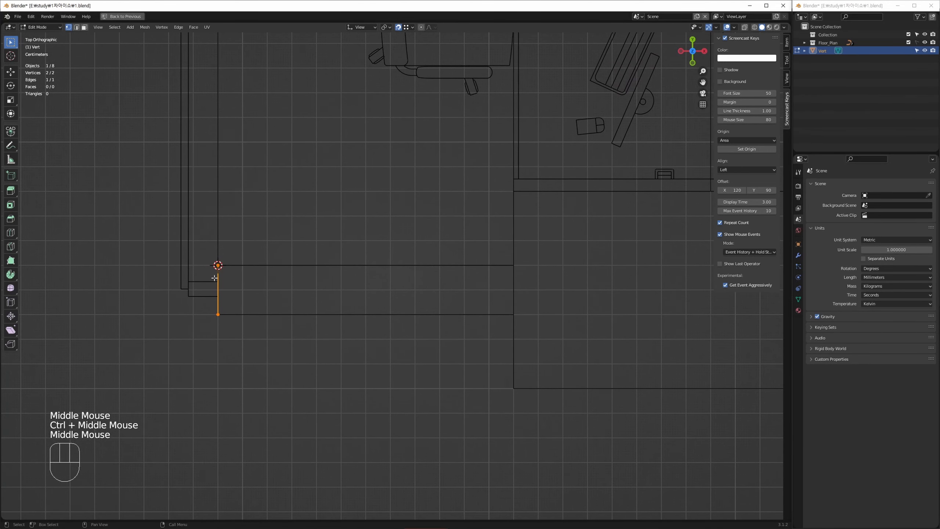
{"action": "key", "text": "shift+e"}
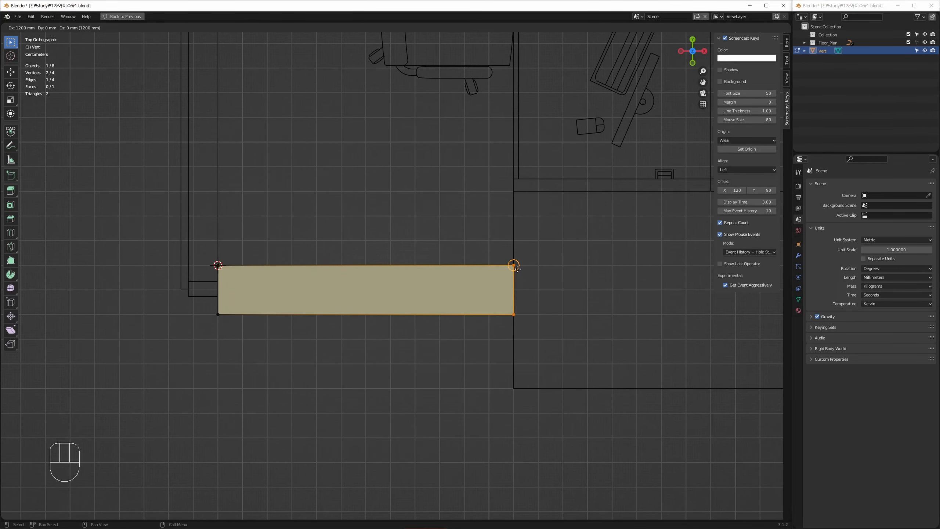
{"action": "left_click", "coordinate": [517, 269]}
{"action": "key", "text": "ctrl+z"}
Step: Switch to edge selection, try the 1200 mm extrusion on the selected edge, and undo it
{"action": "middle_click_drag", "start_coordinate": [295, 321], "coordinate": [332, 275]}
{"action": "key", "text": "2"}
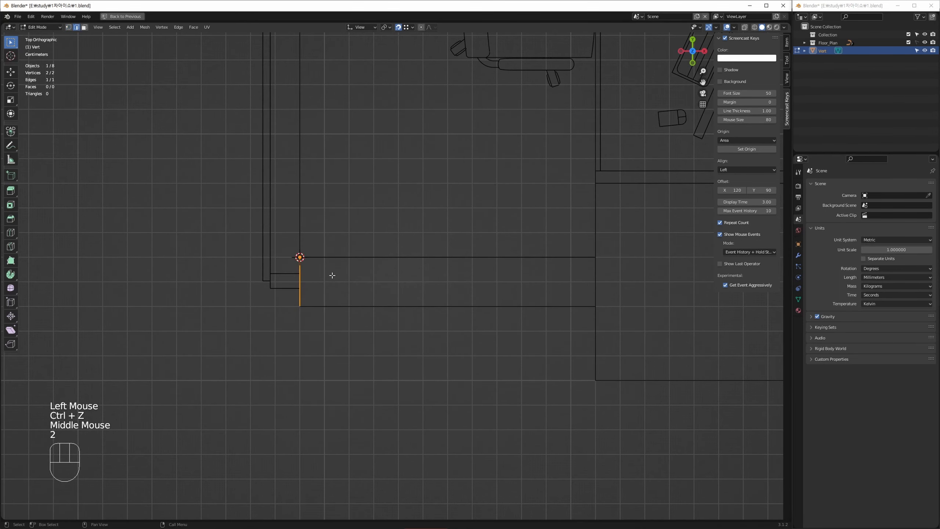
{"action": "left_click", "coordinate": [286, 286]}
{"action": "key", "text": "shift+e"}
{"action": "left_click", "coordinate": [594, 260]}
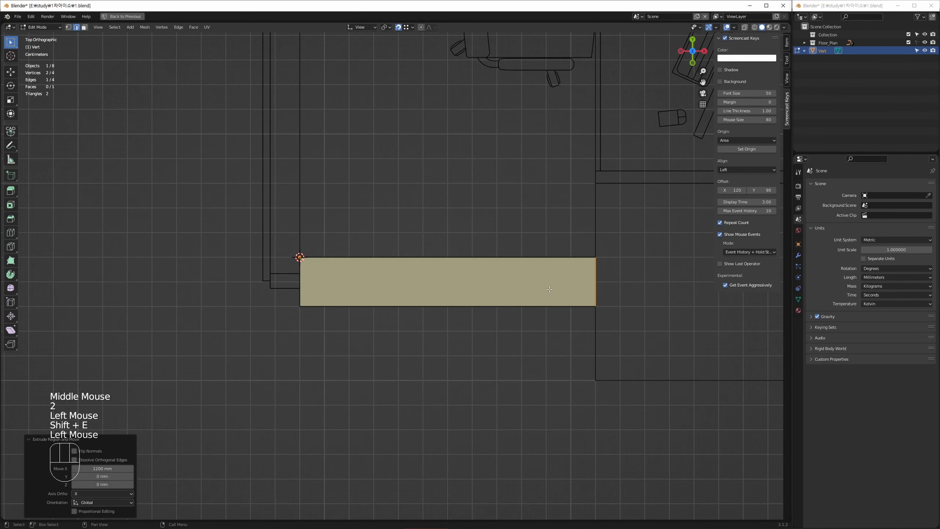
{"action": "key", "text": "ctrl+z"}
{"action": "middle_click_drag", "start_coordinate": [440, 276], "coordinate": [320, 288]}
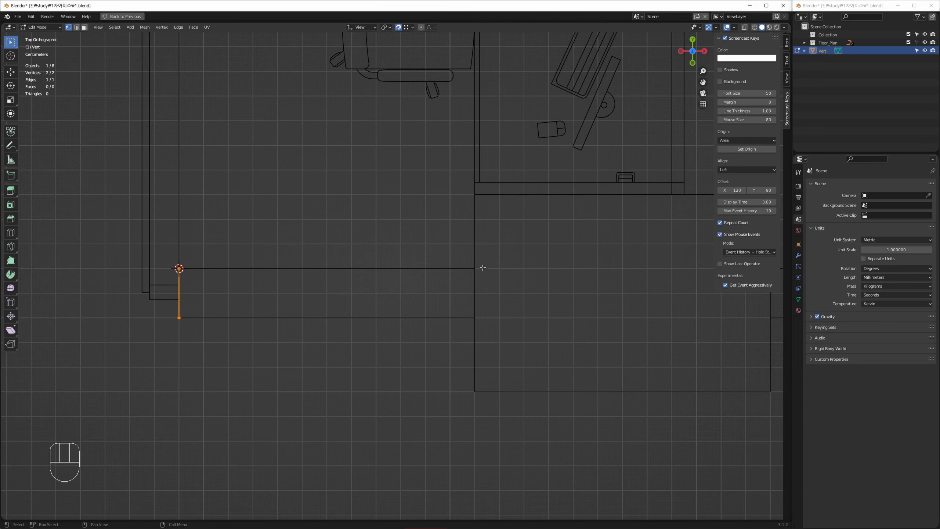
Step: Try the wall extrusion by snapping to the column face in vertex selection, review the snap target options, and undo the extrusion
{"action": "key", "text": "shift+e"}
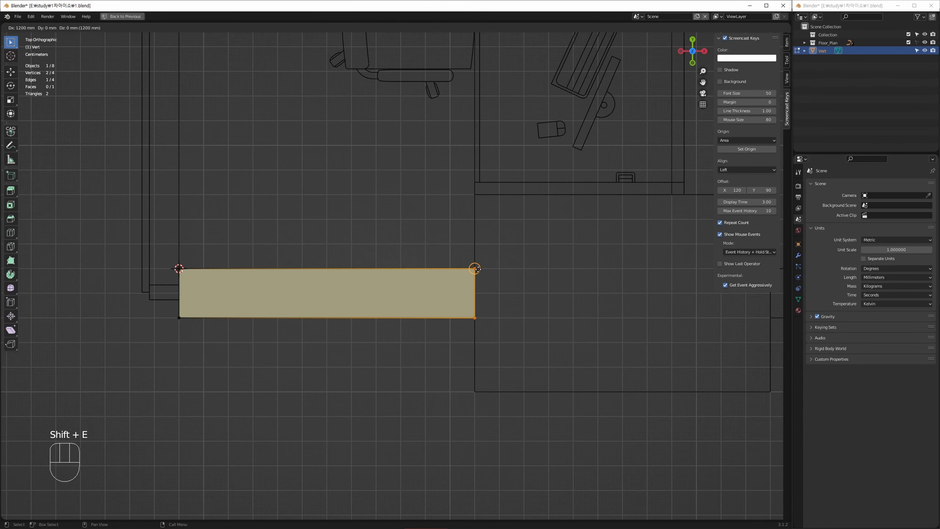
{"action": "left_click", "coordinate": [475, 269]}
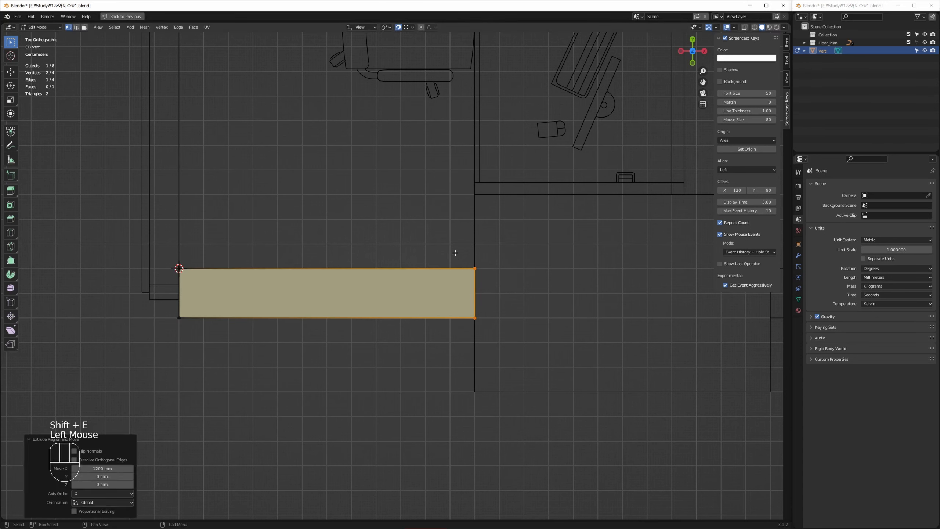
{"action": "left_click", "coordinate": [412, 28]}
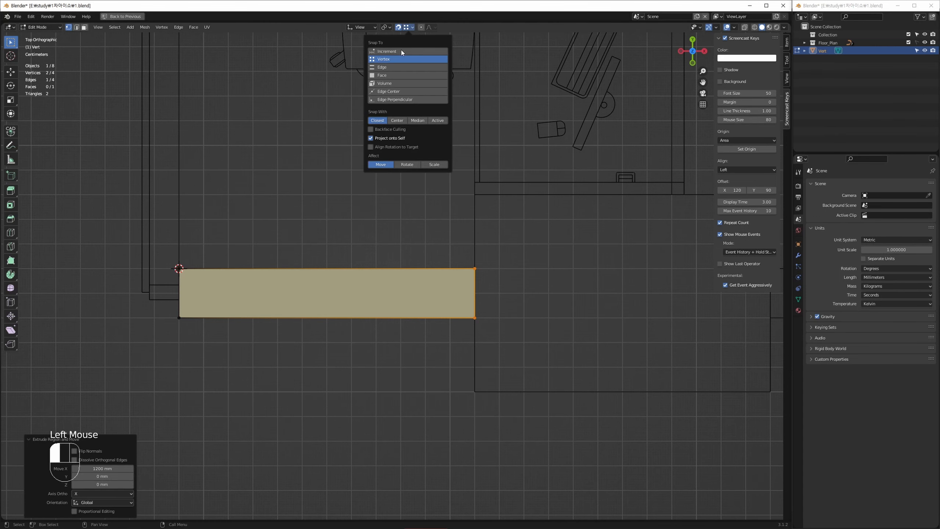
{"action": "middle_click_drag", "start_coordinate": [424, 248], "coordinate": [439, 229]}
{"action": "key", "text": "ctrl+z"}
{"action": "middle_click_drag", "start_coordinate": [491, 254], "coordinate": [438, 220]}
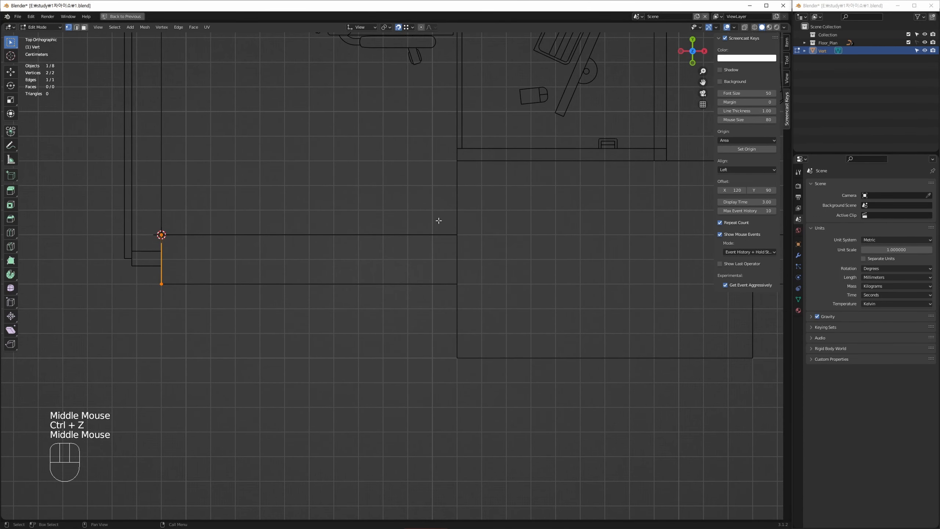
Step: Try to extrude the wall edge to the column's lower-left corner, offset 1200 mm in X and -300 mm in Y, and undo it
{"action": "key", "text": "shift+e"}
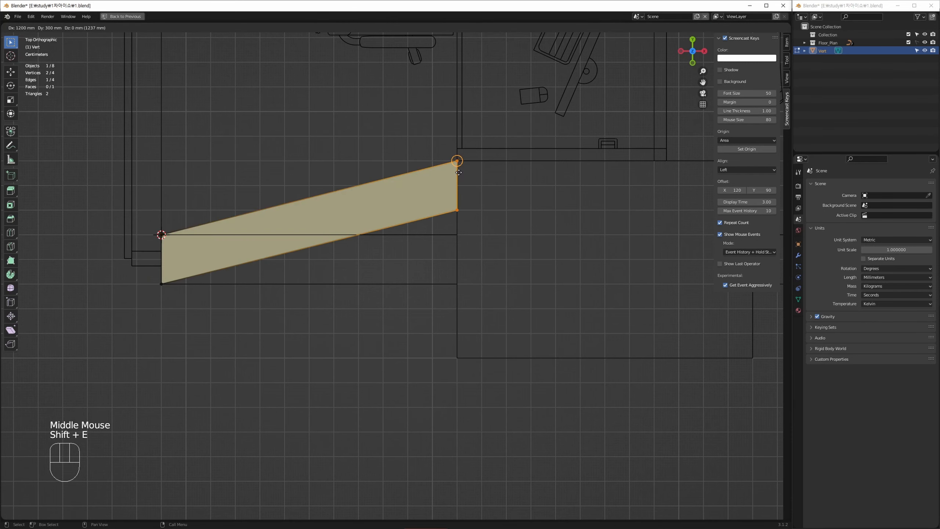
{"action": "left_click", "coordinate": [424, 362]}
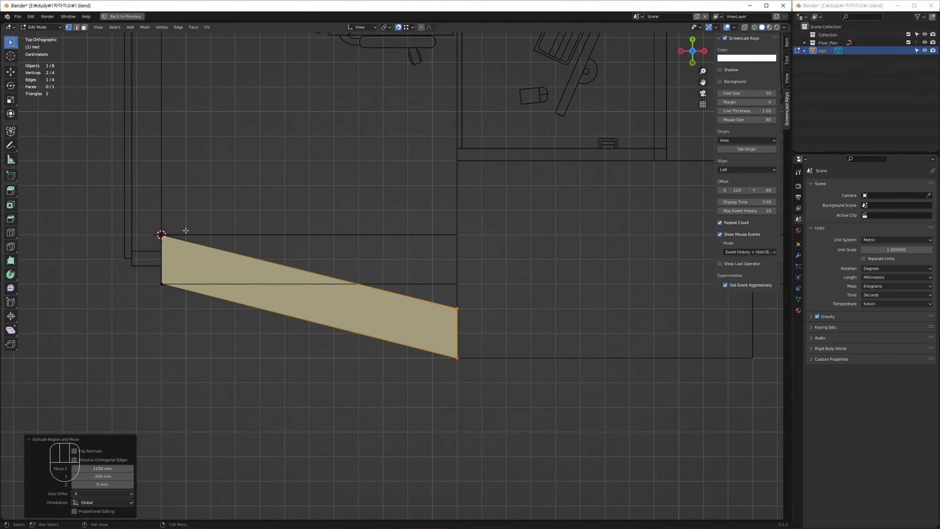
{"action": "middle_click_drag", "start_coordinate": [467, 158], "coordinate": [460, 207]}
{"action": "key", "text": "ctrl+z"}
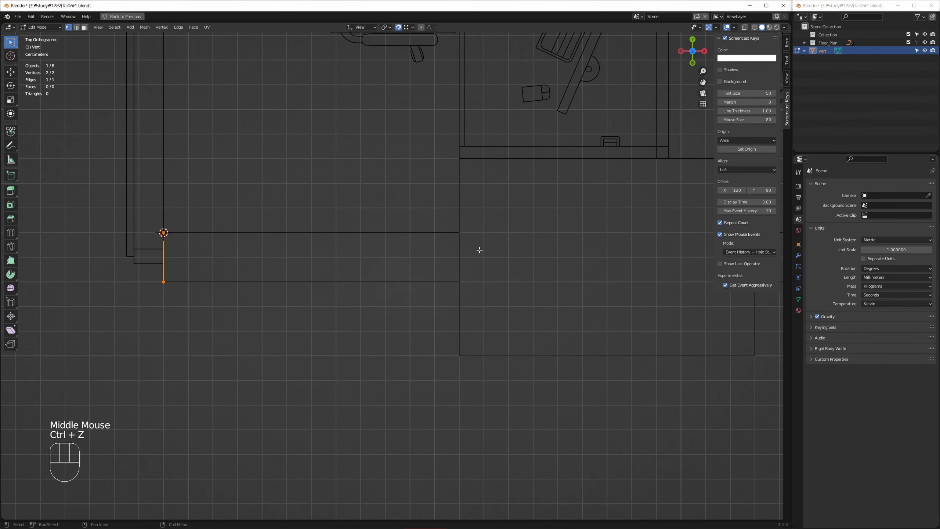
Step: Extrude the wall's end edge 1200 mm along X, snapping to where the inner wall line meets the column
{"action": "middle_click_drag", "start_coordinate": [478, 250], "coordinate": [449, 244]}
{"action": "key", "text": "shift+e"}
{"action": "left_click", "coordinate": [435, 239]}
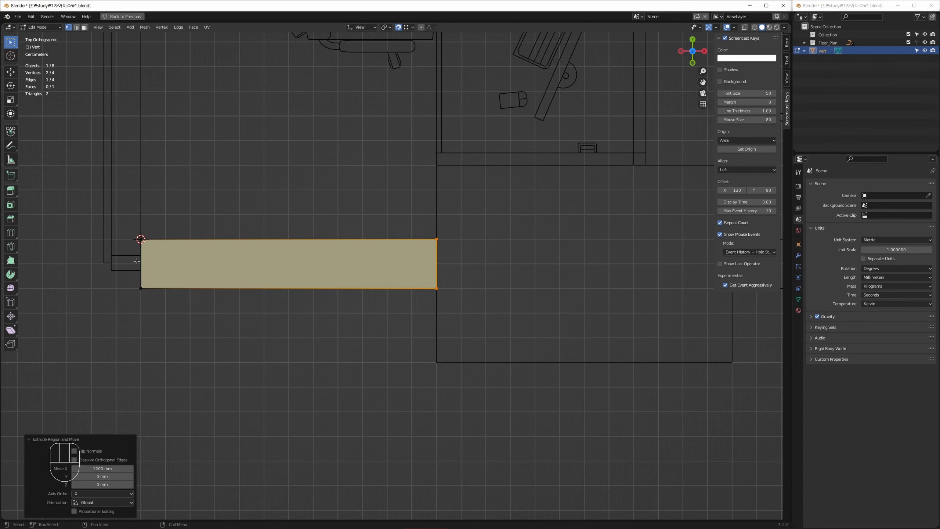
Step: Extrude the wall's end edge across the column's width, and extrude the resulting upper edge up to the column's top
{"action": "middle_click_drag", "start_coordinate": [440, 240], "coordinate": [458, 260]}
{"action": "key", "text": "shift+e"}
{"action": "left_click", "coordinate": [480, 258]}
{"action": "left_click_drag", "start_coordinate": [391, 236], "coordinate": [415, 255]}
{"action": "left_click_drag", "start_coordinate": [265, 232], "coordinate": [263, 308]}
{"action": "key", "text": "shift+e"}
{"action": "left_click", "coordinate": [479, 210]}
Step: Select the lower edge of the column's middle strip and extrude it 300 mm down to the column's bottom
{"action": "left_click", "coordinate": [497, 305]}
{"action": "key", "text": "2"}
{"action": "left_click", "coordinate": [394, 294]}
{"action": "key", "text": "shift+e"}
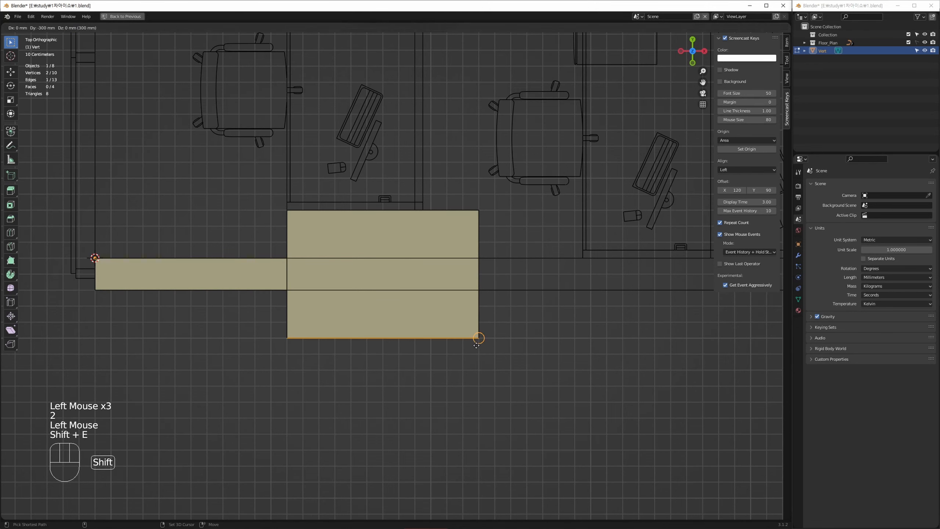
{"action": "left_click", "coordinate": [476, 345]}
Step: Extrude the right edge of the column's middle strip 8900 mm along X to the next column
{"action": "middle_click_drag", "start_coordinate": [466, 275], "coordinate": [462, 200]}
{"action": "left_click", "coordinate": [409, 283]}
{"action": "middle_click_drag", "start_coordinate": [477, 272], "coordinate": [547, 257]}
{"action": "key", "text": "shift+e"}
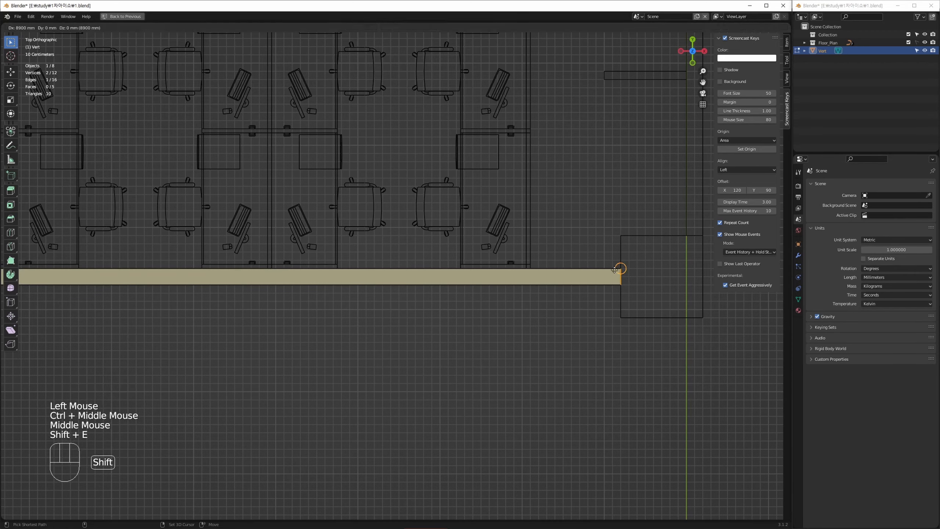
{"action": "left_click", "coordinate": [620, 269]}
Step: Try to extrude the long wall's end edge 1000 mm across the second column, constrained to the X axis, and undo it
{"action": "middle_click_drag", "start_coordinate": [620, 269], "coordinate": [420, 291]}
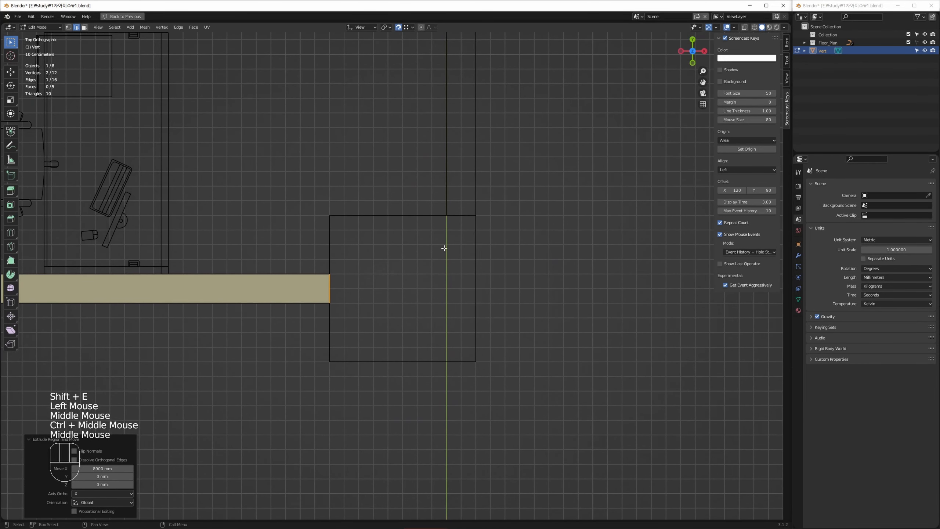
{"action": "left_click", "coordinate": [480, 243]}
{"action": "key", "text": "ctrl+z"}
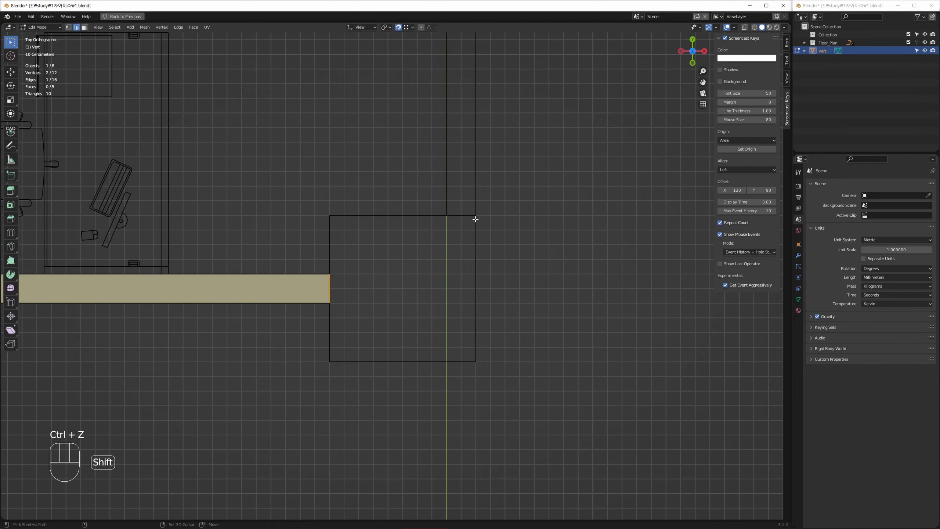
{"action": "key", "text": "shift+e"}
{"action": "key", "text": "x"}
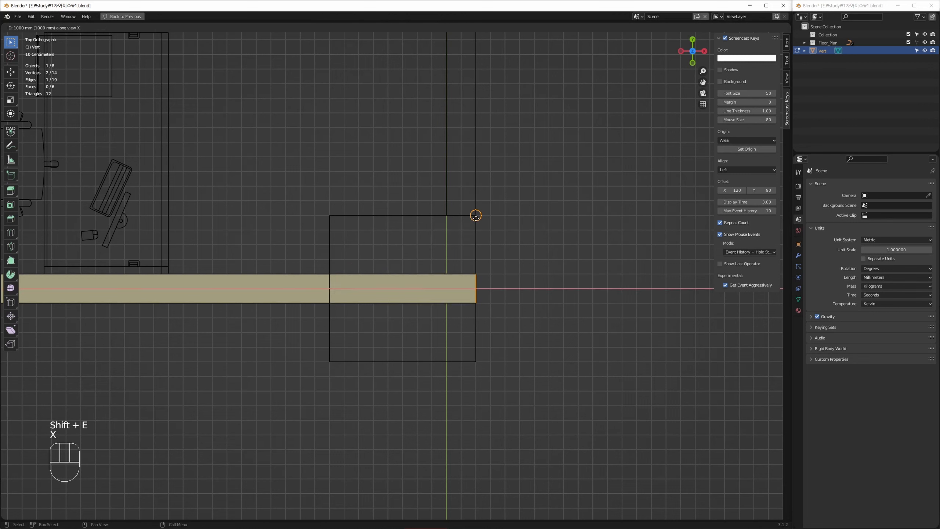
{"action": "left_click", "coordinate": [551, 272]}
{"action": "key", "text": "ctrl+z"}
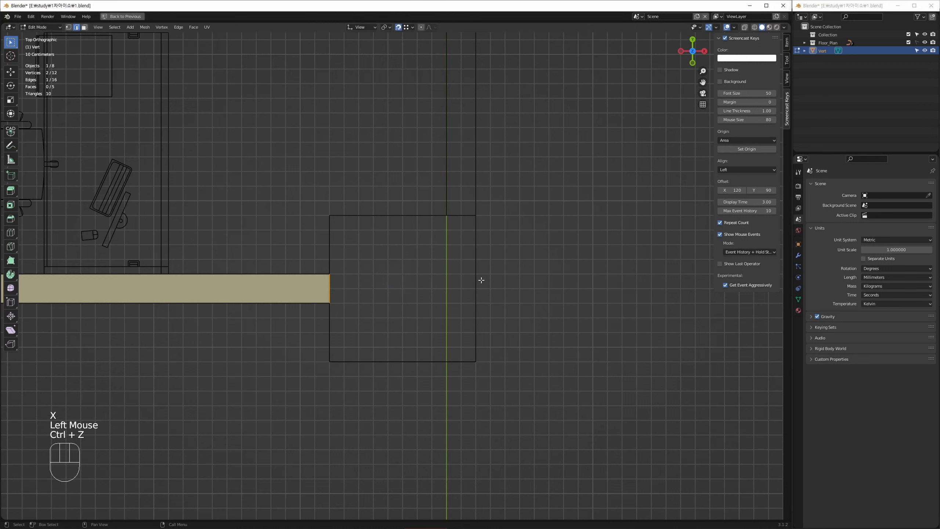
Step: Extrude the long wall's end edge 1000 mm along the X axis, snapping to the second column's far side
{"action": "key", "text": "shift+e"}
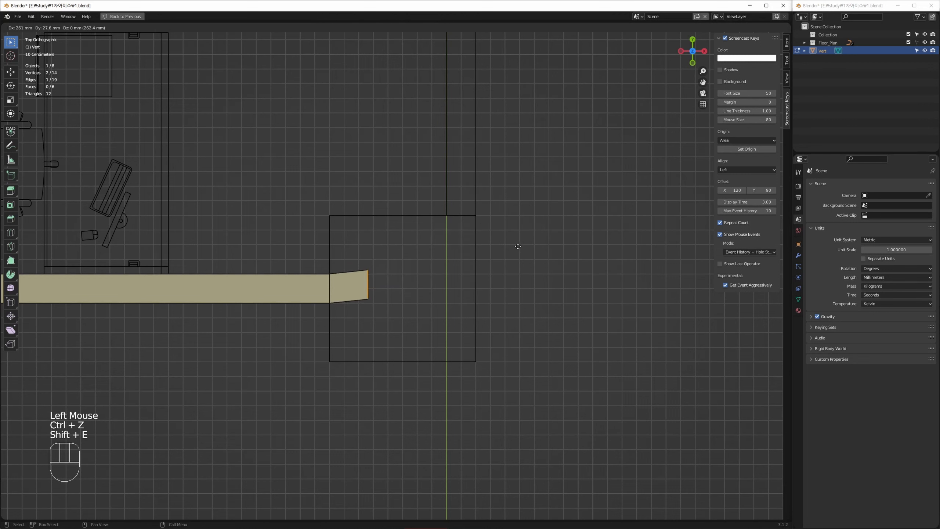
{"action": "middle_click", "coordinate": [511, 250]}
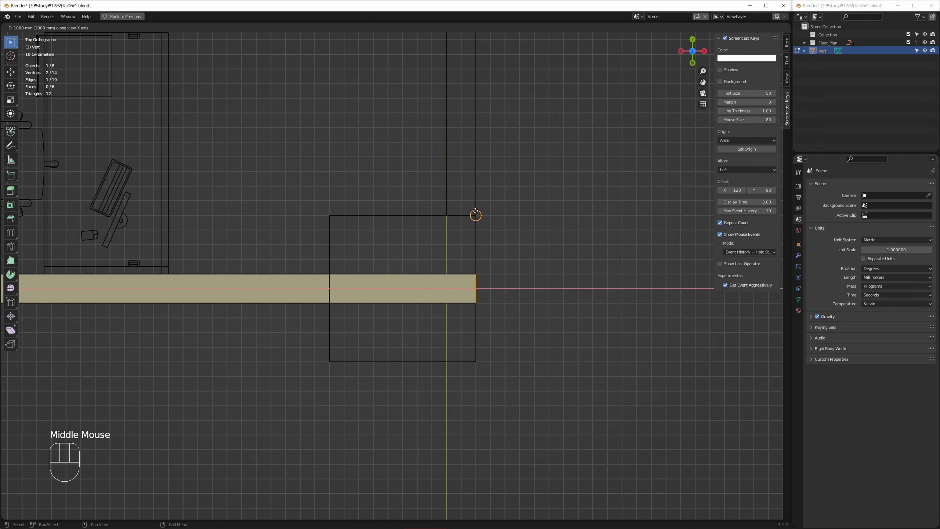
{"action": "left_click", "coordinate": [476, 215]}
Step: Extrude the second column strip's upper edge 400 mm to the column's top and its lower edge down to the column's bottom
{"action": "left_click", "coordinate": [444, 261]}
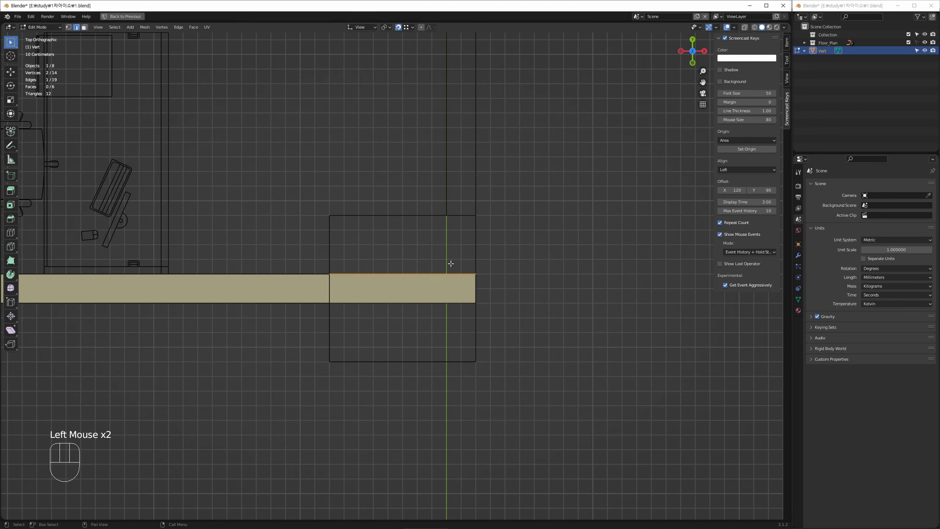
{"action": "key", "text": "shift+e"}
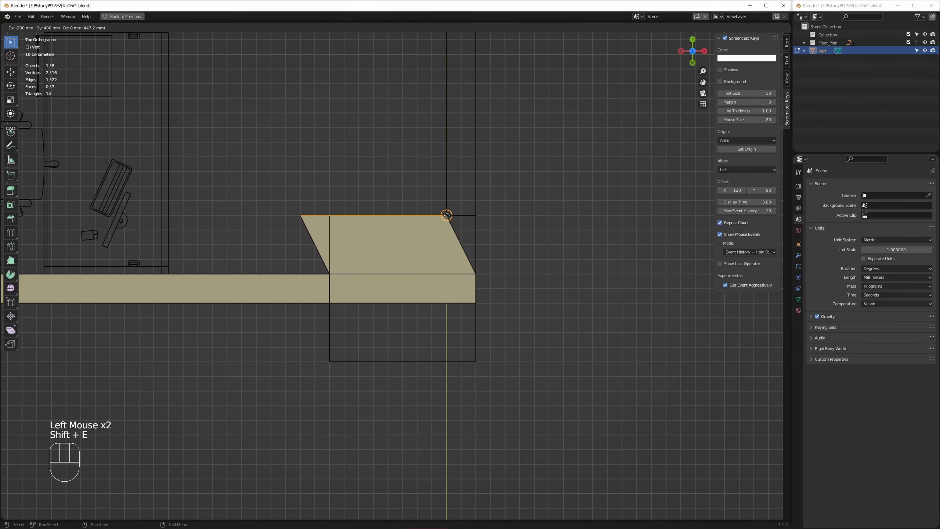
{"action": "left_click", "coordinate": [475, 216]}
{"action": "middle_click_drag", "start_coordinate": [414, 330], "coordinate": [441, 283]}
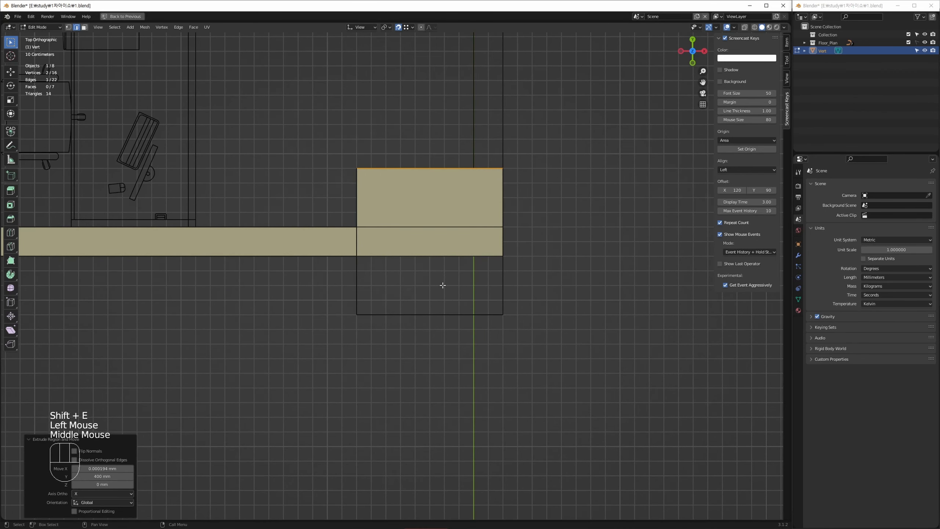
{"action": "left_click", "coordinate": [432, 257]}
{"action": "key", "text": "shift+e"}
{"action": "left_click", "coordinate": [503, 324]}
Step: Select the second column's four horizontal edges and subdivide them with one cut
{"action": "middle_click_drag", "start_coordinate": [455, 149], "coordinate": [404, 219]}
{"action": "left_click", "coordinate": [406, 298]}
{"action": "left_click_drag", "start_coordinate": [407, 214], "coordinate": [366, 427]}
{"action": "middle_click_drag", "start_coordinate": [415, 325], "coordinate": [406, 311]}
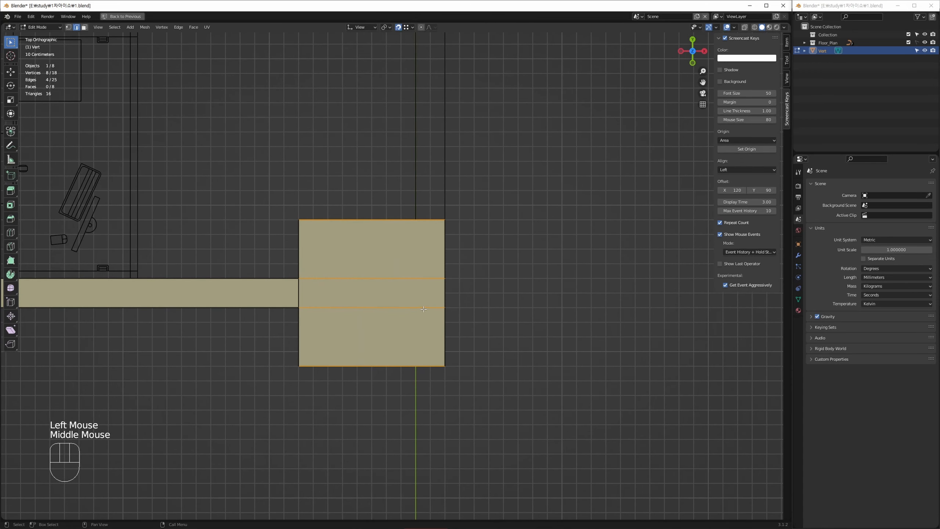
{"action": "left_click", "coordinate": [179, 28]}
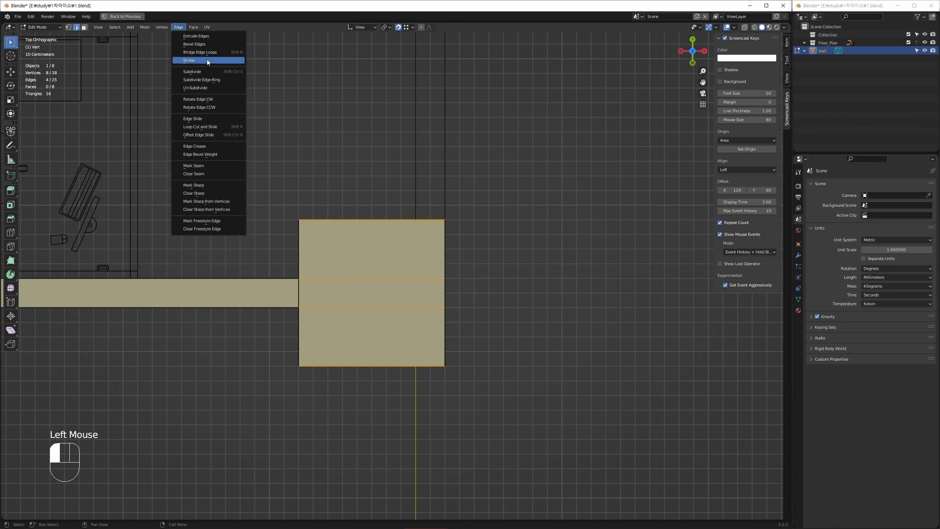
{"action": "left_click", "coordinate": [208, 73]}
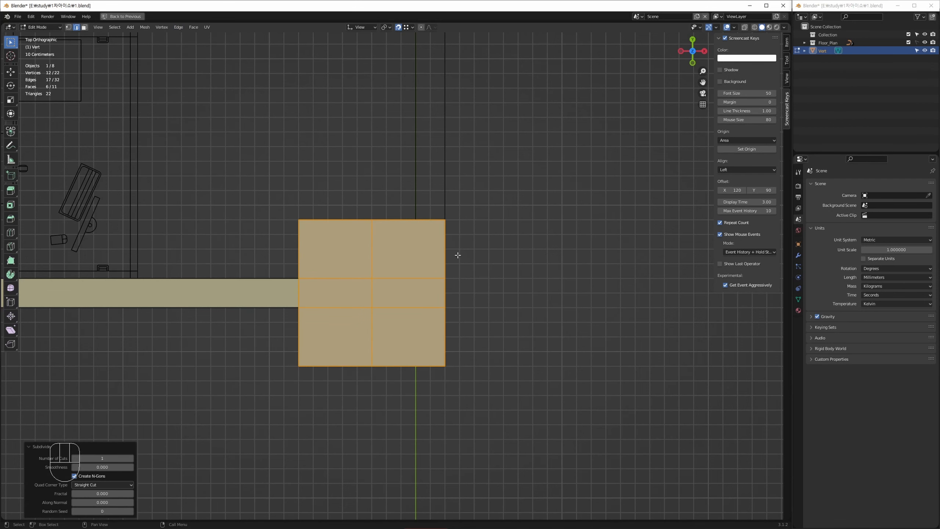
Step: Try moving the column's new vertical dividing edges 300 mm along X to the wall line, and undo the move and the subdivision
{"action": "middle_click_drag", "start_coordinate": [458, 256], "coordinate": [424, 279]}
{"action": "left_click_drag", "start_coordinate": [345, 204], "coordinate": [393, 412]}
{"action": "key", "text": "g"}
{"action": "left_click", "coordinate": [413, 252]}
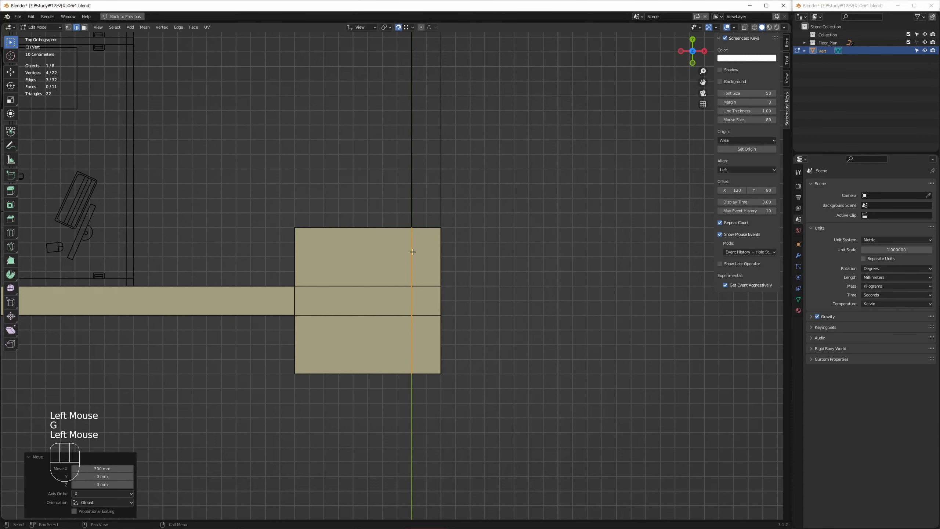
{"action": "key", "text": "ctrl+z"}
{"action": "key", "text": "ctrl+z"}
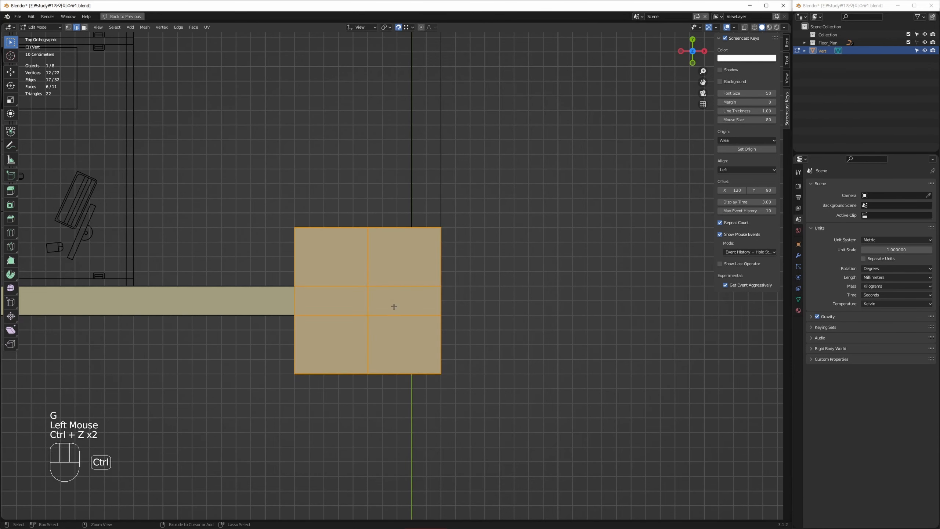
{"action": "key", "text": "ctrl+z"}
Step: Add a vertical loop cut through the second column and slide it onto the inner line of the wall above
{"action": "middle_click_drag", "start_coordinate": [396, 305], "coordinate": [375, 307], "text": "shift"}
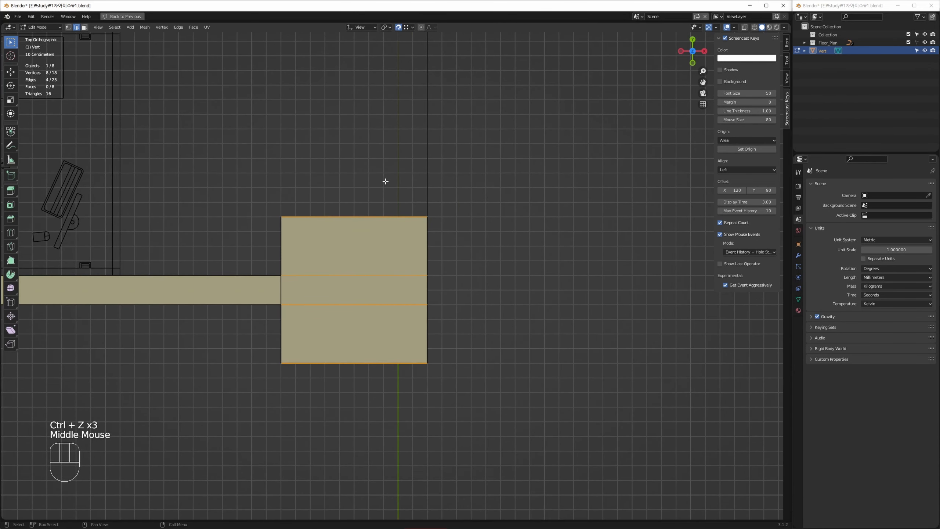
{"action": "left_click_drag", "start_coordinate": [385, 181], "coordinate": [329, 425]}
{"action": "middle_click_drag", "start_coordinate": [351, 315], "coordinate": [362, 326], "text": "shift"}
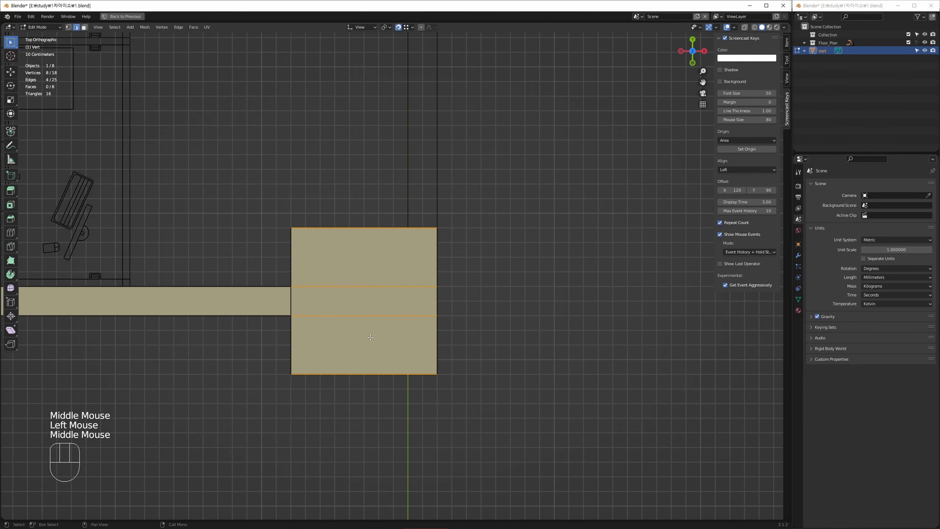
{"action": "key", "text": "shift+r"}
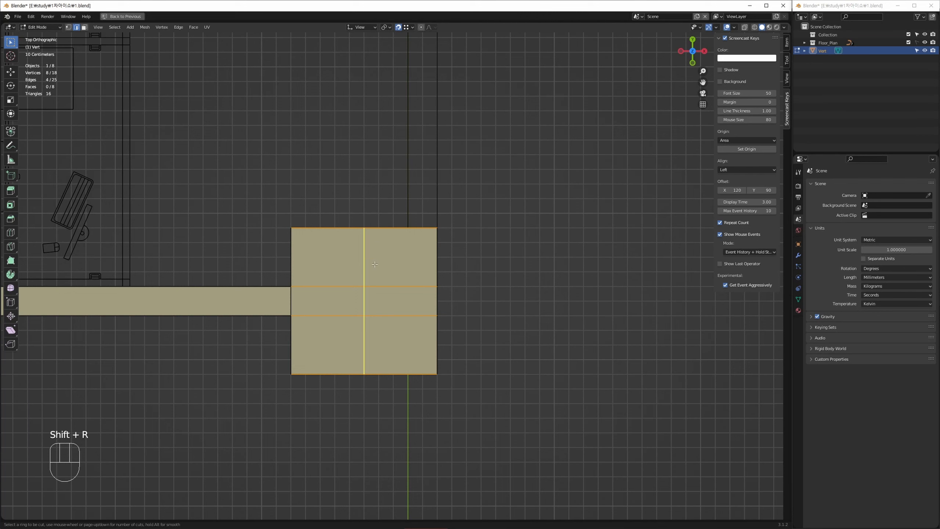
{"action": "left_click", "coordinate": [363, 234]}
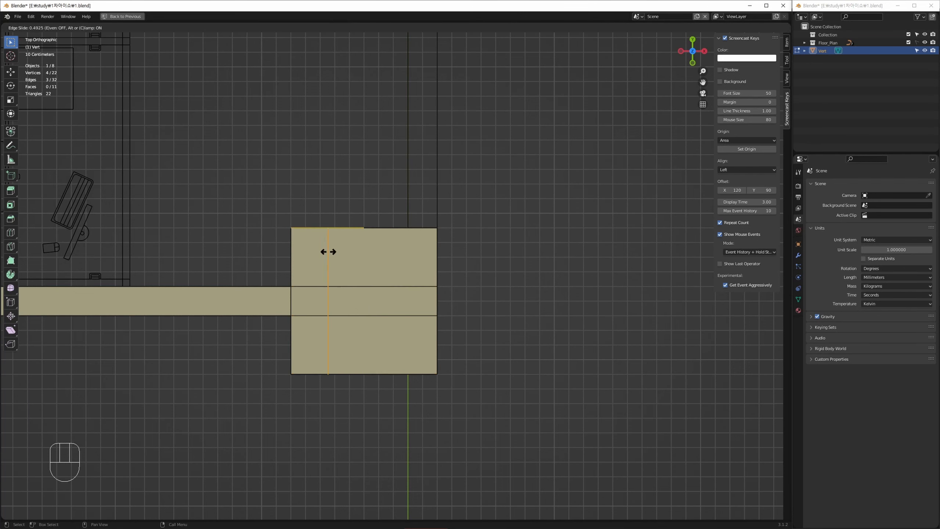
{"action": "left_click", "coordinate": [408, 227]}
Step: Extrude the short upper-right edge of the second column up to the partition wall, and another 100 mm across the partition's thickness
{"action": "middle_click_drag", "start_coordinate": [378, 201], "coordinate": [324, 257]}
{"action": "left_click", "coordinate": [367, 278]}
{"action": "middle_click_drag", "start_coordinate": [397, 291], "coordinate": [396, 242], "text": "ctrl"}
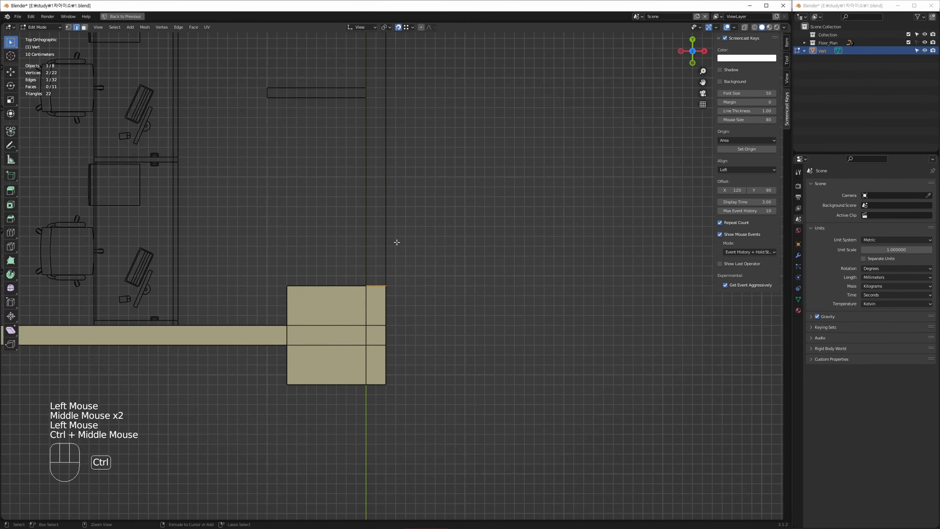
{"action": "middle_click_drag", "start_coordinate": [385, 199], "coordinate": [367, 381]}
{"action": "key", "text": "shift+e"}
{"action": "left_click", "coordinate": [348, 285]}
{"action": "key", "text": "shift+e"}
{"action": "left_click", "coordinate": [350, 269]}
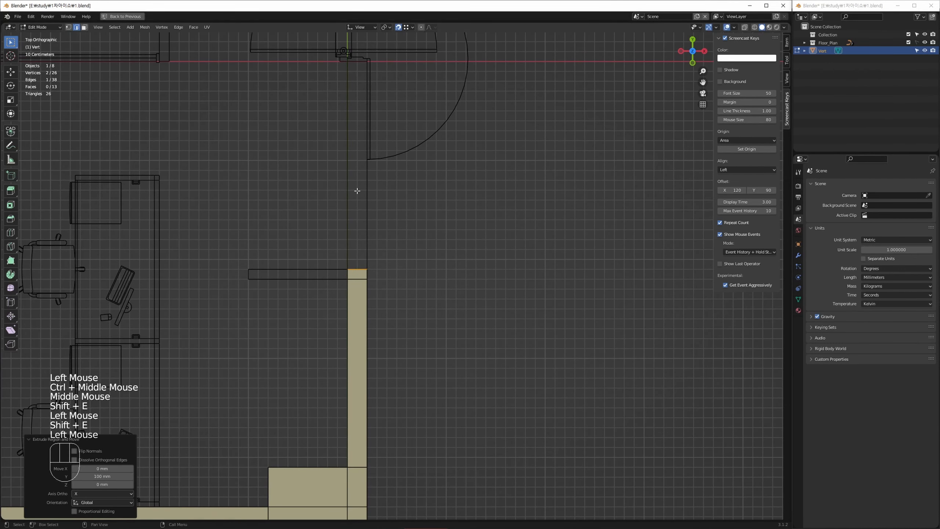
Step: Extrude the wall's upper end edge up to where the wall ends at the doorway
{"action": "middle_click_drag", "start_coordinate": [351, 80], "coordinate": [350, 250], "text": "shift"}
{"action": "key", "text": "shift+e"}
{"action": "left_click", "coordinate": [348, 233]}
Step: Select the wall edge at the partition and extrude it 1000 mm along X to the partition's free end
{"action": "middle_click_drag", "start_coordinate": [319, 365], "coordinate": [428, 209]}
{"action": "left_click_drag", "start_coordinate": [425, 256], "coordinate": [459, 312]}
{"action": "key", "text": "shift+e"}
{"action": "left_click", "coordinate": [353, 289]}
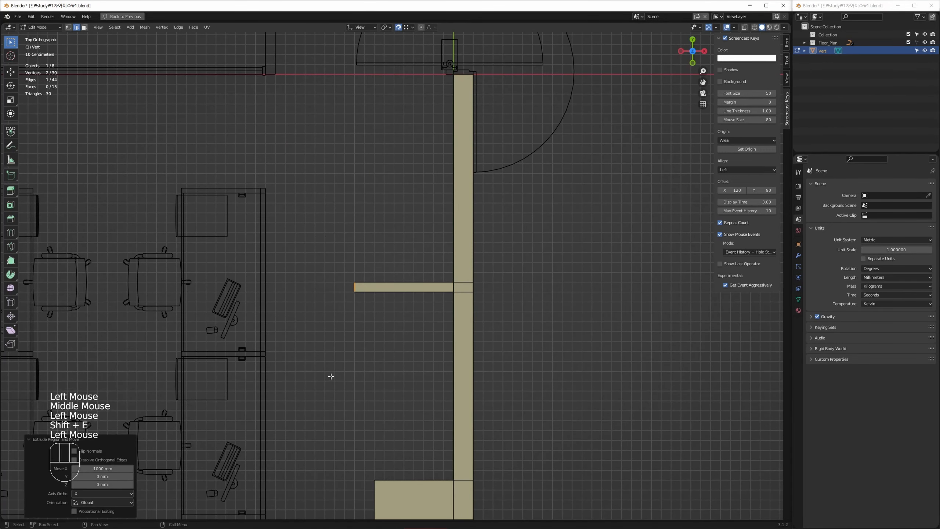
{"action": "middle_click_drag", "start_coordinate": [329, 378], "coordinate": [502, 284], "text": "ctrl"}
Step: Select all faces of the traced walls and columns, extrude them along their normals by 2700 mm, and return to object mode
{"action": "key", "text": "Tab"}
{"action": "middle_click_drag", "start_coordinate": [464, 341], "coordinate": [480, 313], "text": "alt"}
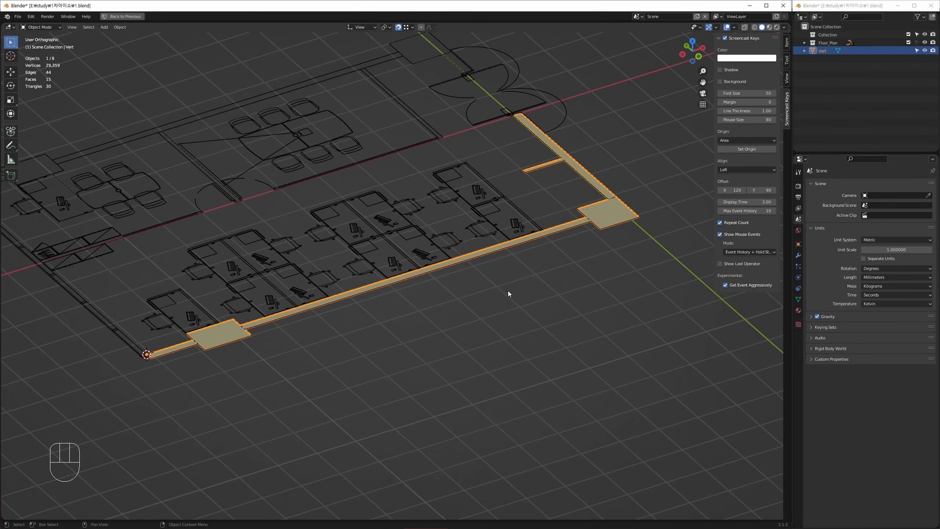
{"action": "mouse_move", "coordinate": [498, 284]}
{"action": "middle_mouse_down"}
{"action": "mouse_move", "coordinate": [500, 328]}
{"action": "mouse_move", "coordinate": [484, 316]}
{"action": "mouse_move", "coordinate": [488, 301]}
{"action": "middle_mouse_up"}
{"action": "key", "text": "3"}
{"action": "key", "text": "ctrl+a"}
{"action": "key", "text": "shift+e"}
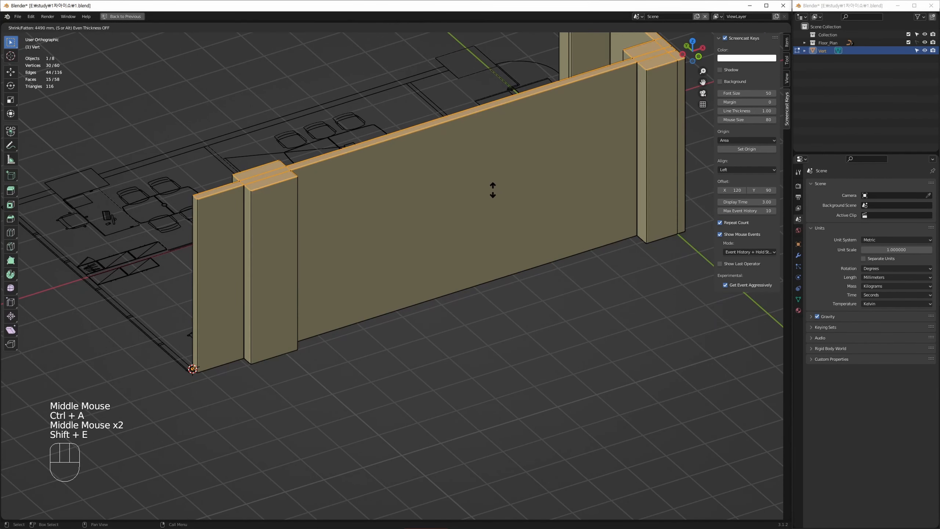
{"action": "type", "text": "2700"}
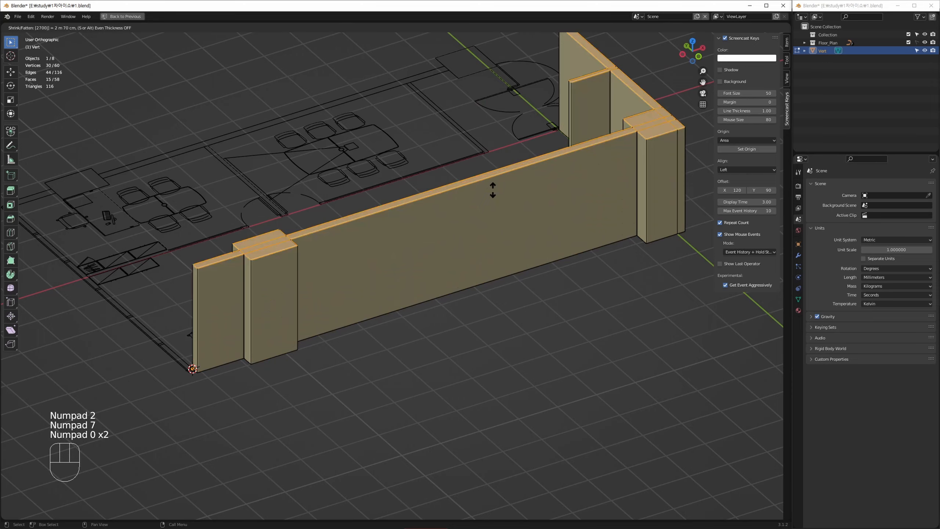
{"action": "key", "text": "KP_Enter"}
{"action": "middle_click_drag", "start_coordinate": [606, 66], "coordinate": [541, 270]}
{"action": "key", "text": "Tab"}
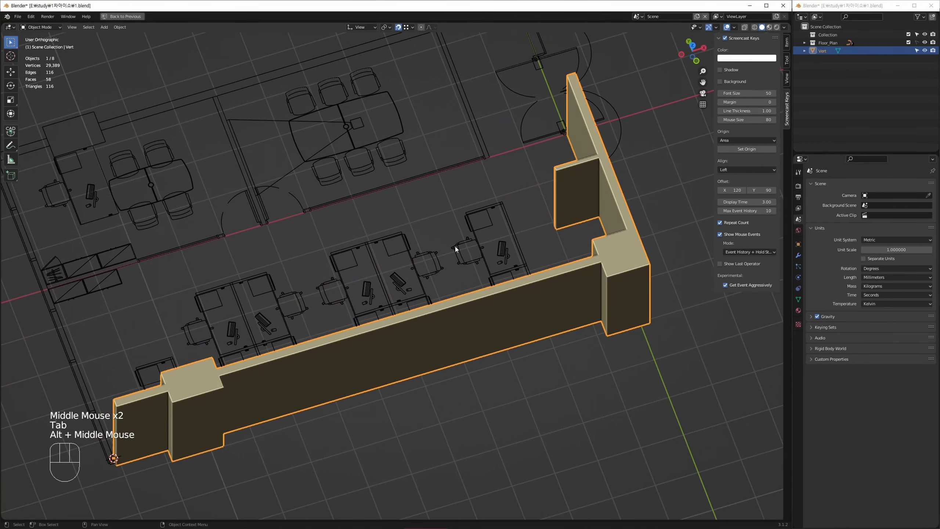
Step: Delete the extruded wall and column mesh object
{"action": "middle_click_drag", "start_coordinate": [384, 255], "coordinate": [413, 272]}
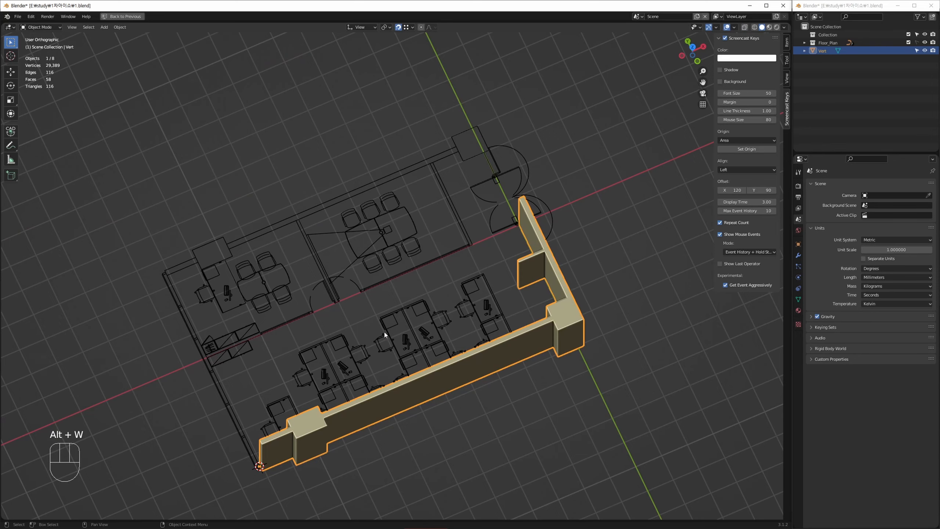
{"action": "middle_click_drag", "start_coordinate": [384, 332], "coordinate": [372, 310]}
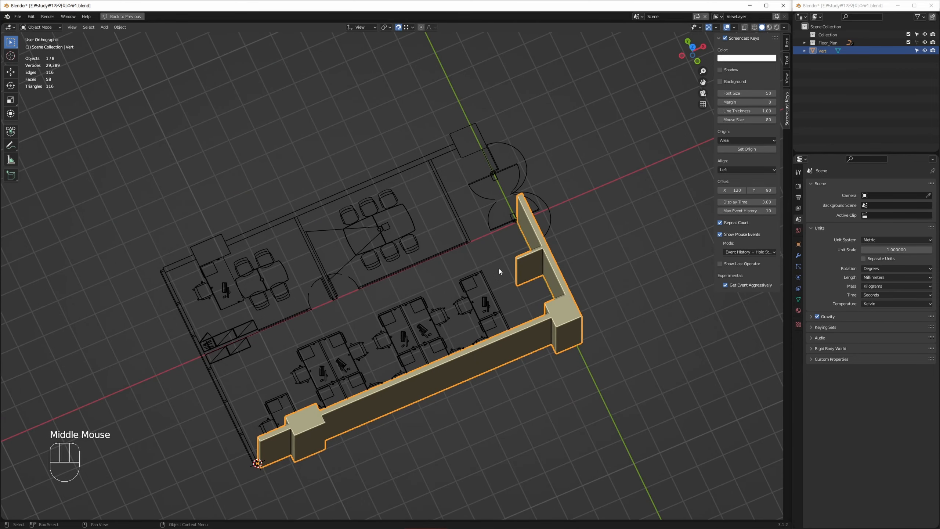
{"action": "middle_click_drag", "start_coordinate": [523, 306], "coordinate": [496, 327], "text": "alt"}
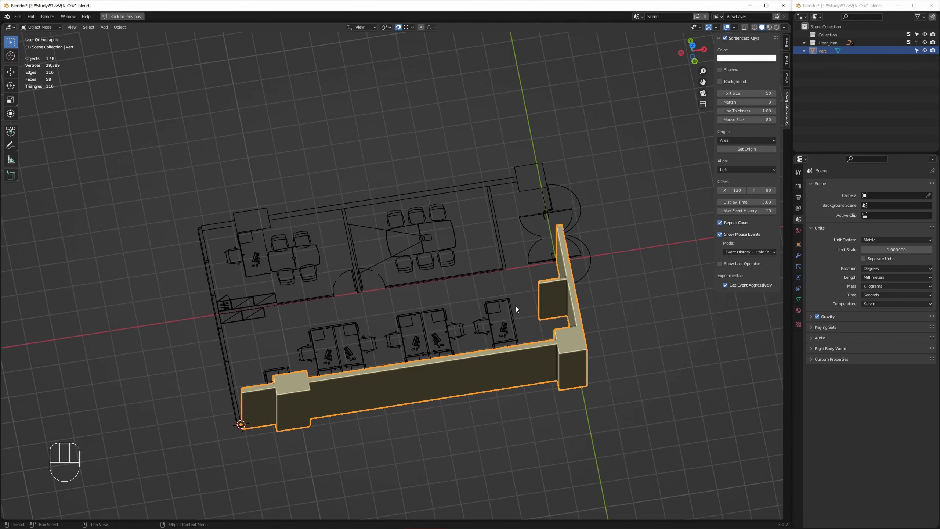
{"action": "mouse_move", "coordinate": [504, 296]}
{"action": "middle_mouse_down"}
{"action": "mouse_move", "coordinate": [490, 295]}
{"action": "mouse_move", "coordinate": [512, 297]}
{"action": "mouse_move", "coordinate": [490, 297]}
{"action": "mouse_move", "coordinate": [512, 285]}
{"action": "middle_mouse_up"}
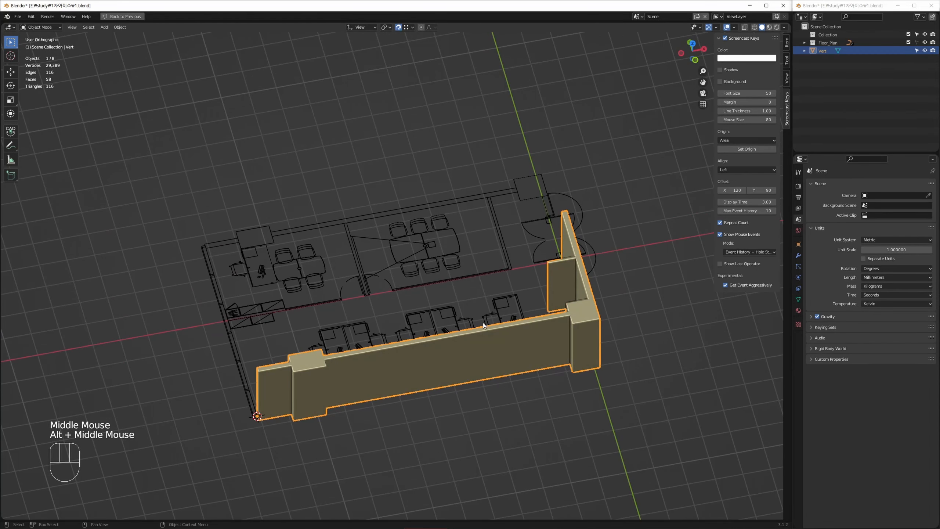
{"action": "middle_click_drag", "start_coordinate": [473, 330], "coordinate": [495, 353], "text": "alt"}
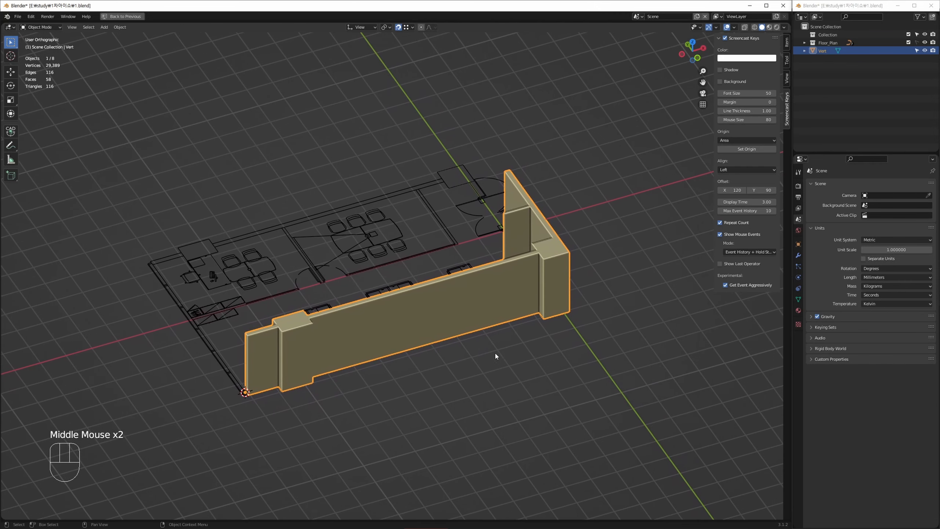
{"action": "key", "text": "Delete"}
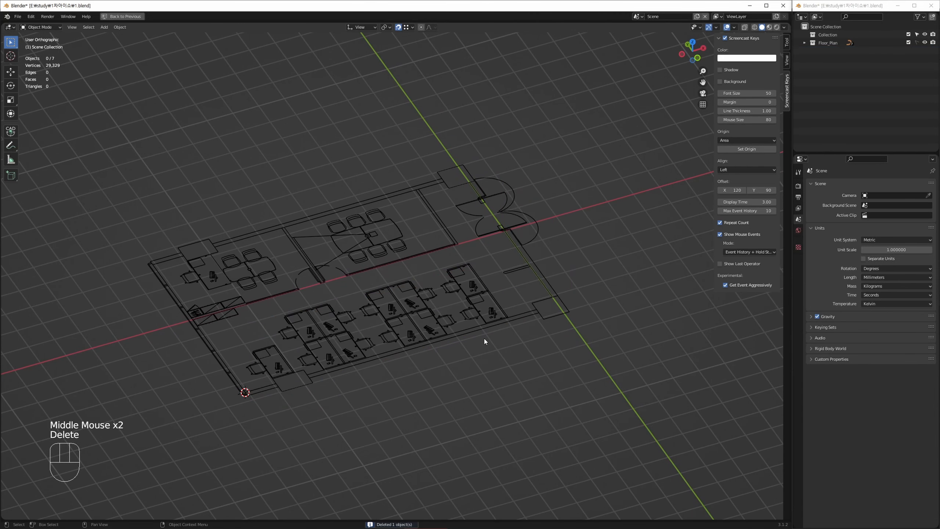
Step: View the floor plan from above and examine the curve objects in the Floor_Plan collection
{"action": "key", "text": "KP_7"}
{"action": "middle_click_drag", "start_coordinate": [591, 287], "coordinate": [488, 226]}
{"action": "middle_click_drag", "start_coordinate": [267, 335], "coordinate": [321, 310]}
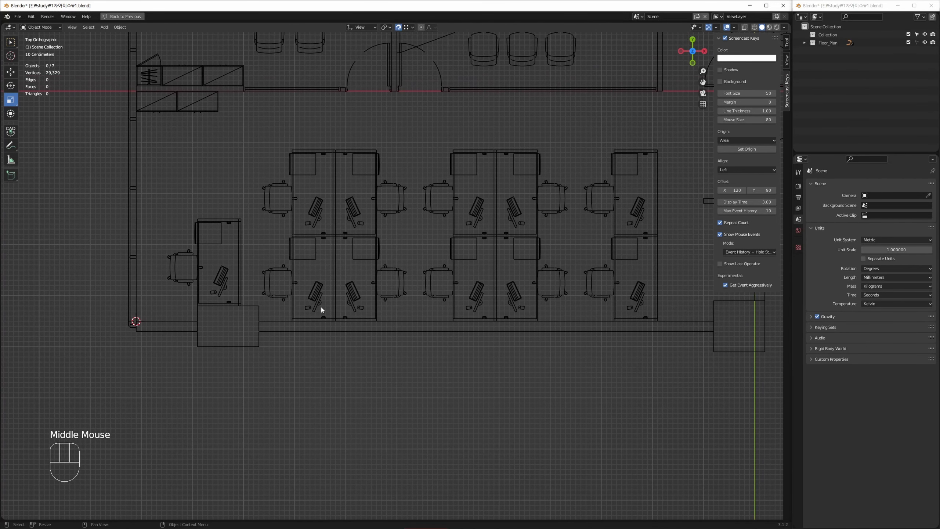
{"action": "left_click", "coordinate": [804, 43]}
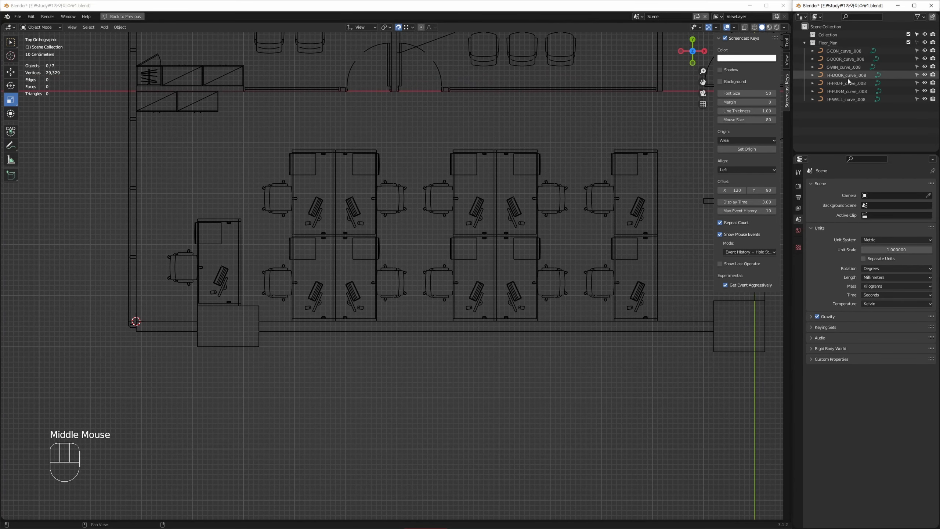
{"action": "middle_click_drag", "start_coordinate": [511, 235], "coordinate": [458, 221]}
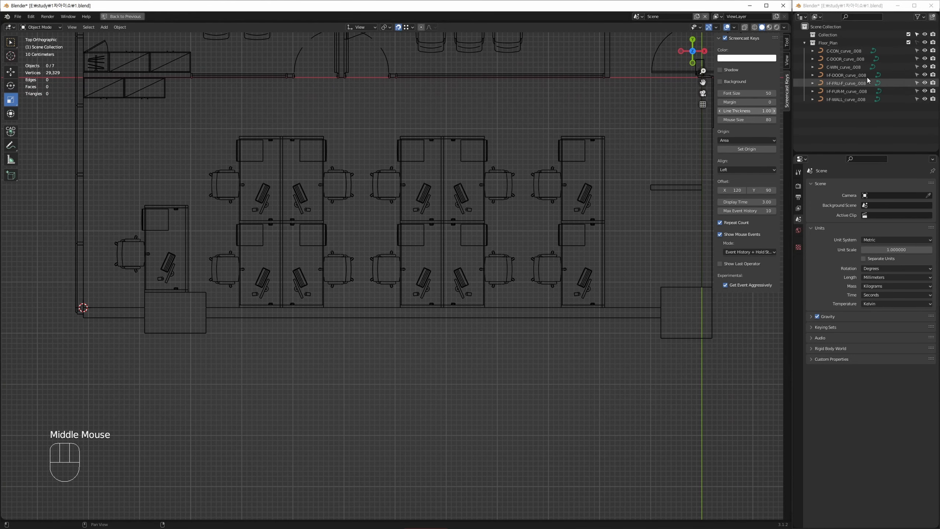
{"action": "left_click", "coordinate": [805, 42]}
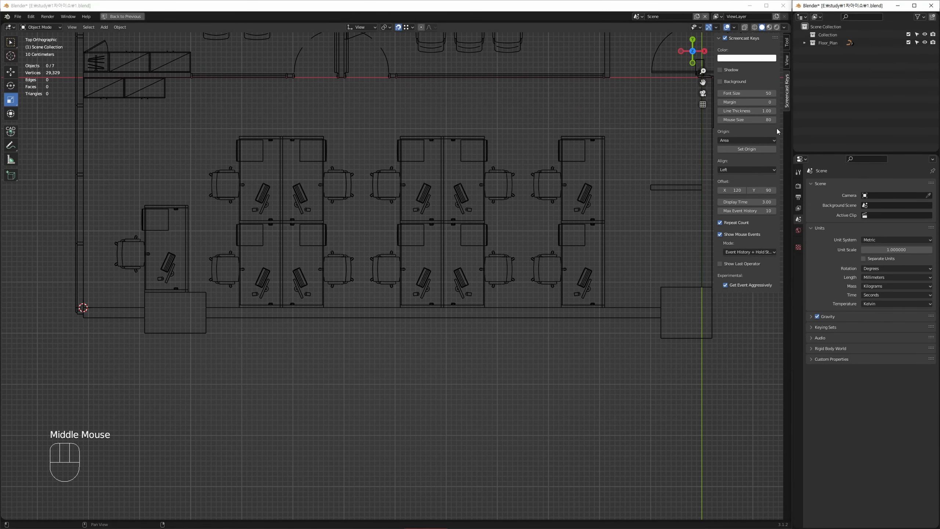
Step: Select the column/outer wall curve and the inner wall curve, duplicate them, and place the copies about 10326 mm below the originals along Y
{"action": "middle_click_drag", "start_coordinate": [622, 281], "coordinate": [591, 224]}
{"action": "left_click", "coordinate": [606, 251]}
{"action": "middle_click_drag", "start_coordinate": [620, 184], "coordinate": [580, 280]}
{"action": "left_click", "coordinate": [607, 190], "text": "ctrl"}
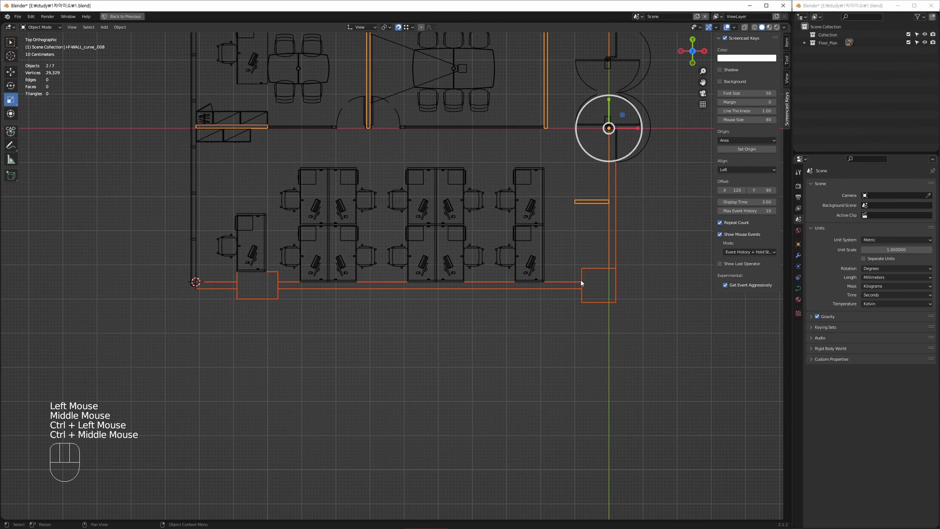
{"action": "middle_click_drag", "start_coordinate": [582, 208], "coordinate": [533, 175]}
{"action": "key", "text": "shift+d"}
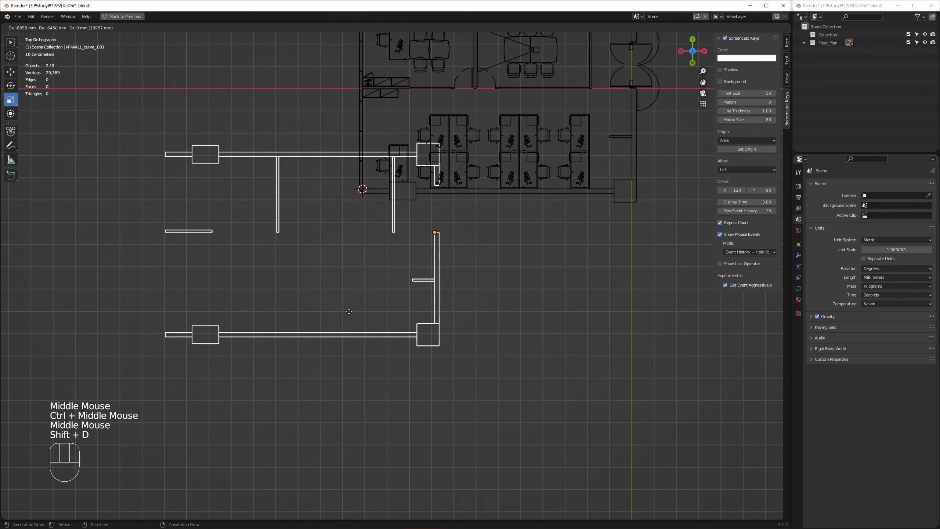
{"action": "middle_click", "coordinate": [371, 352]}
{"action": "left_click", "coordinate": [520, 399]}
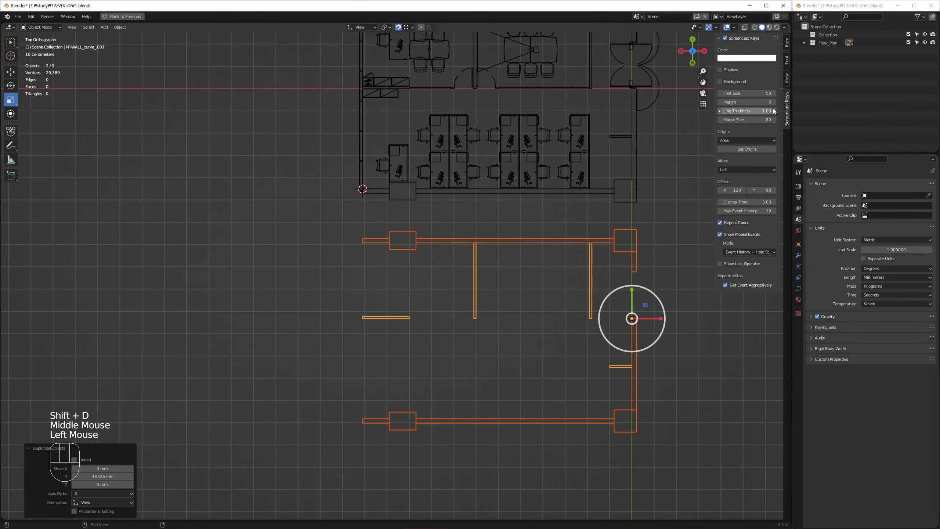
Step: Move the duplicated C-CON_curve_001 and I-F-WALL_curve_001 from Floor_Plan into the Scene Collection and make Floor_Plan unselectable
{"action": "left_click", "coordinate": [805, 43]}
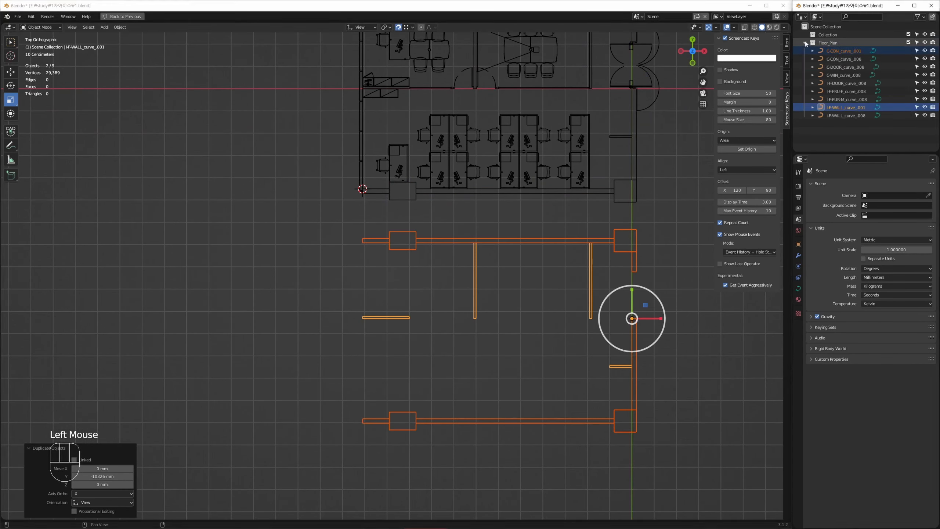
{"action": "left_click", "coordinate": [804, 42]}
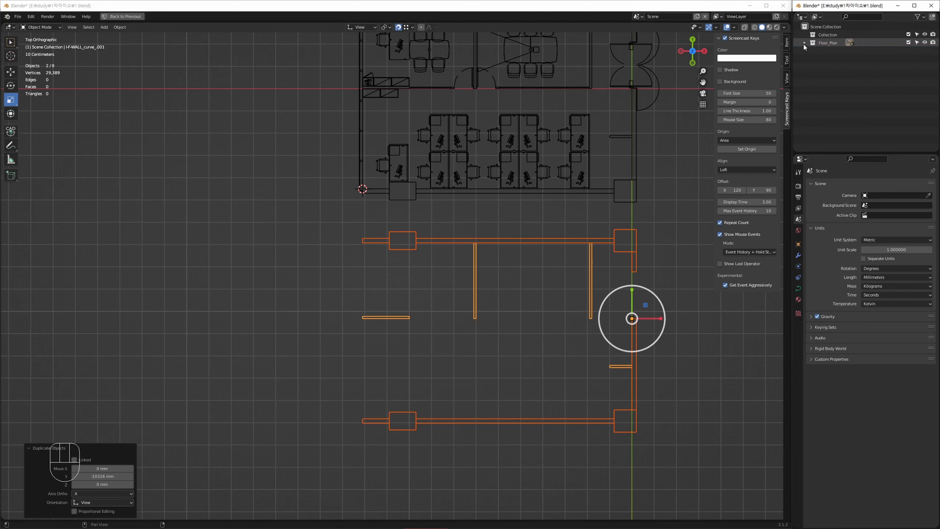
{"action": "left_click", "coordinate": [804, 43]}
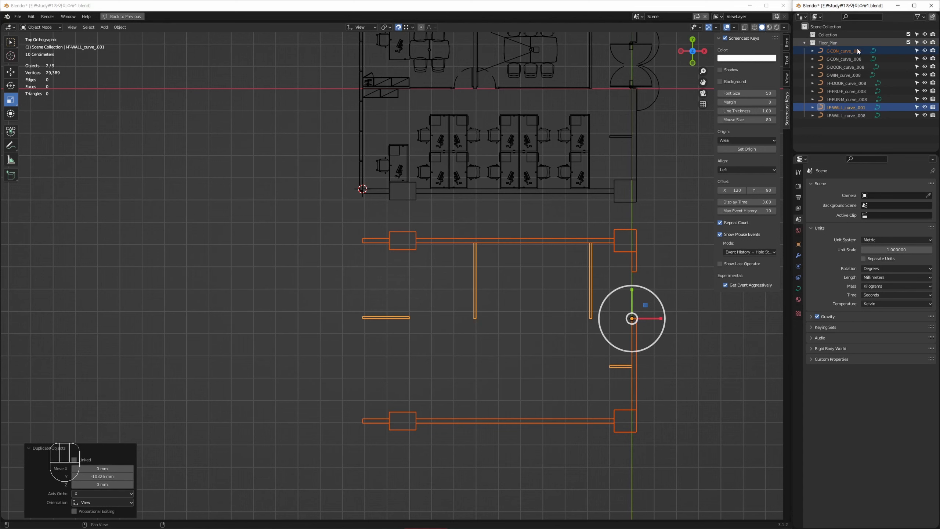
{"action": "left_click_drag", "start_coordinate": [838, 50], "coordinate": [826, 27]}
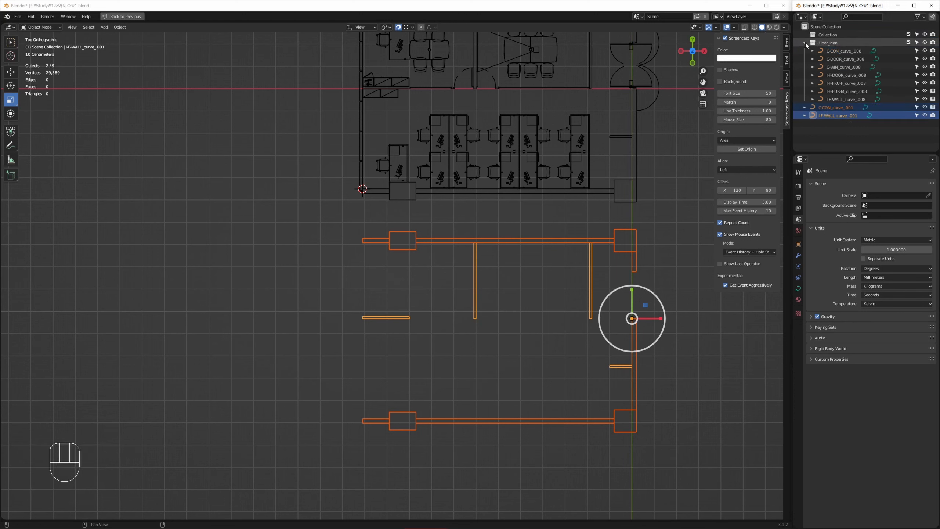
{"action": "left_click", "coordinate": [805, 43]}
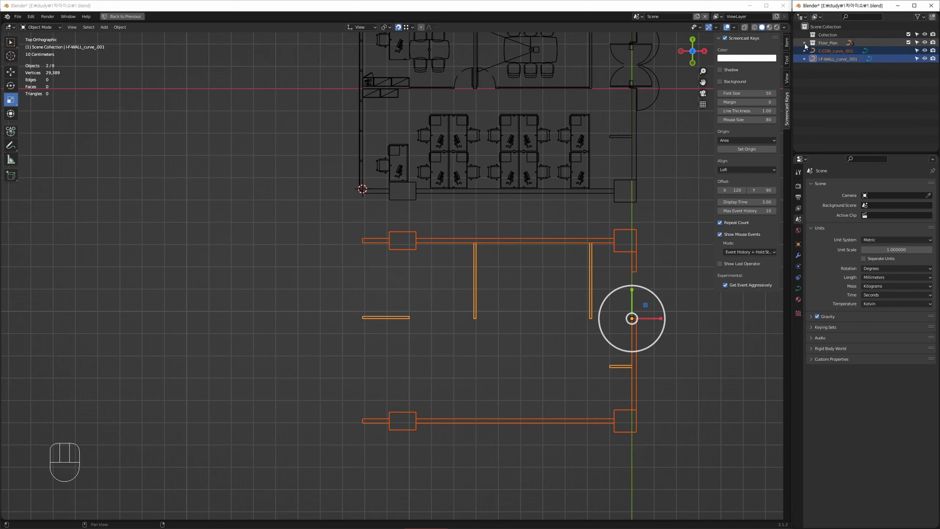
{"action": "left_click", "coordinate": [917, 42]}
{"action": "middle_click_drag", "start_coordinate": [649, 237], "coordinate": [635, 240]}
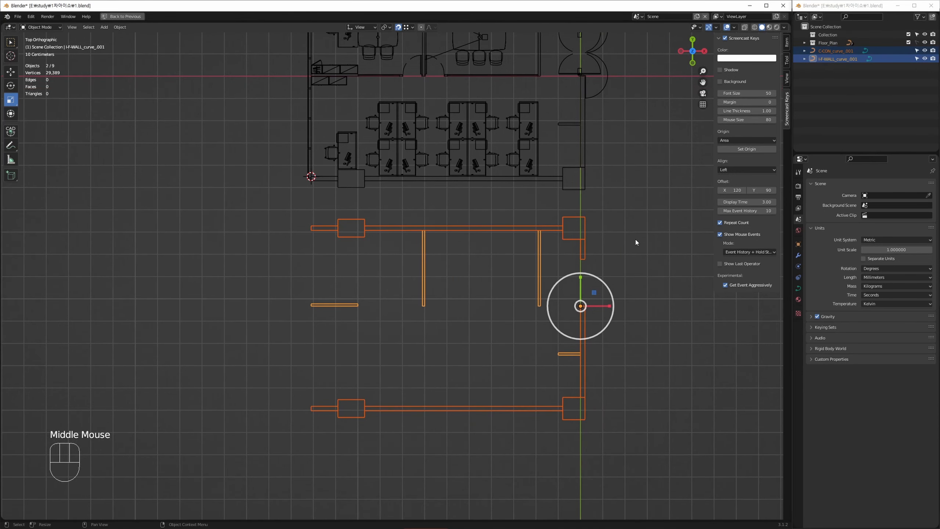
Step: Select both duplicated curves, with the inner wall curve active, and join them into one object
{"action": "left_click", "coordinate": [503, 262]}
{"action": "middle_click_drag", "start_coordinate": [503, 260], "coordinate": [352, 262]}
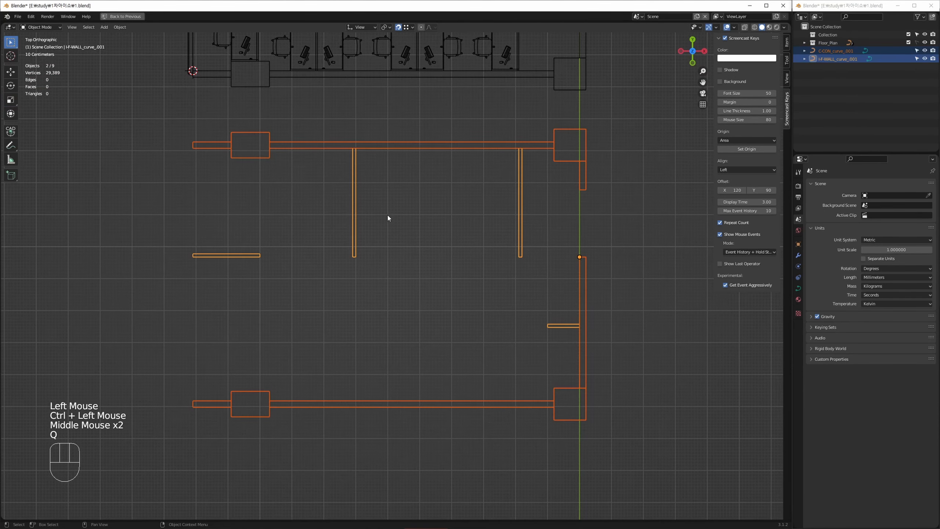
{"action": "left_click", "coordinate": [381, 174]}
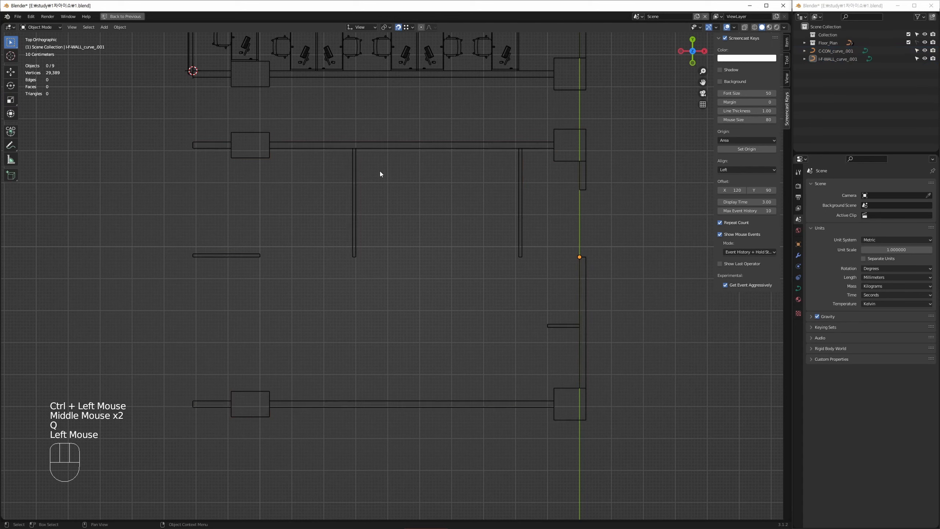
{"action": "left_click", "coordinate": [395, 148]}
{"action": "left_click", "coordinate": [355, 192], "text": "ctrl"}
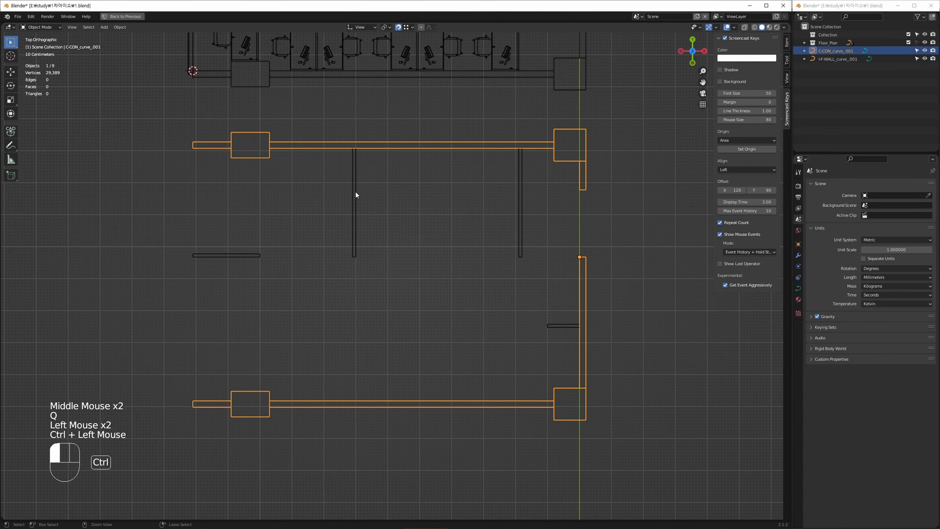
{"action": "middle_click_drag", "start_coordinate": [318, 230], "coordinate": [336, 224]}
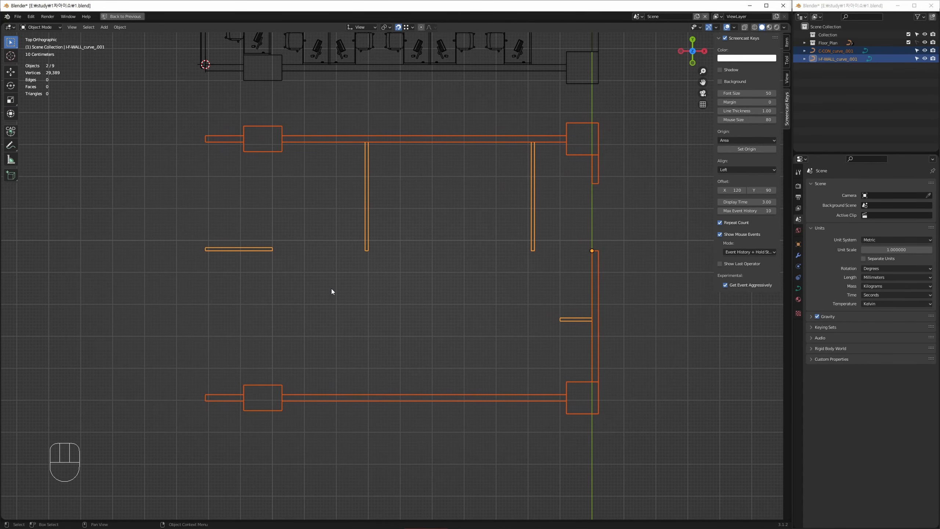
{"action": "key", "text": "ctrl+j"}
{"action": "left_click", "coordinate": [342, 217]}
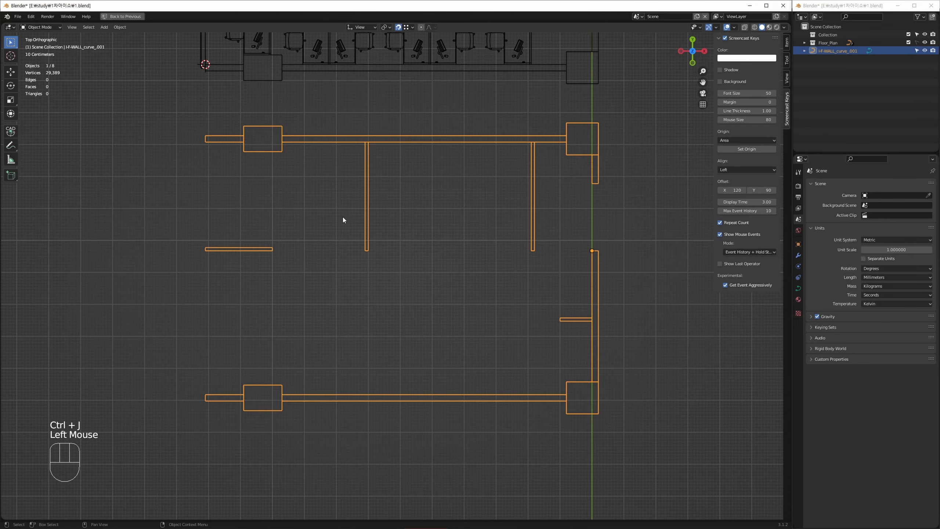
{"action": "left_click", "coordinate": [408, 200]}
Step: Edit the joined curve and move the upper-left corner point of the left vertical partition about 251 mm down along Y
{"action": "middle_click_drag", "start_coordinate": [342, 239], "coordinate": [322, 254]}
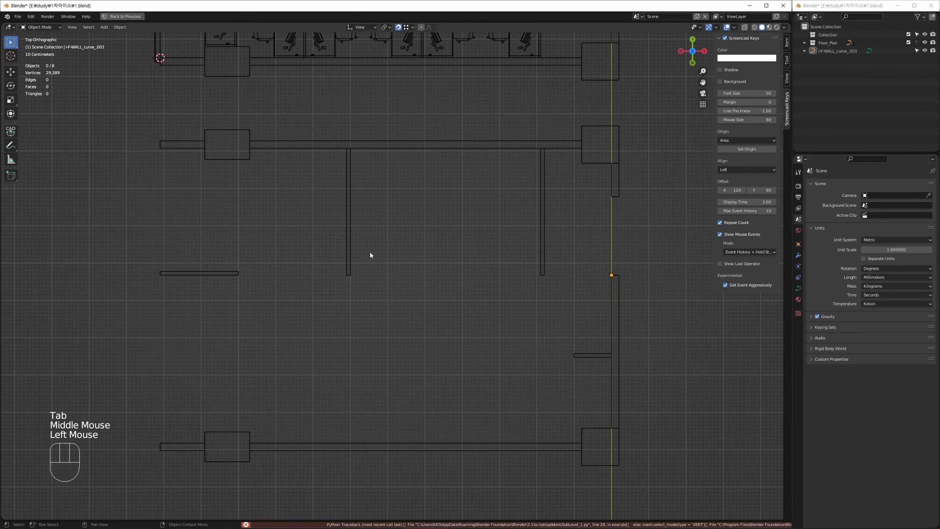
{"action": "left_click", "coordinate": [319, 271]}
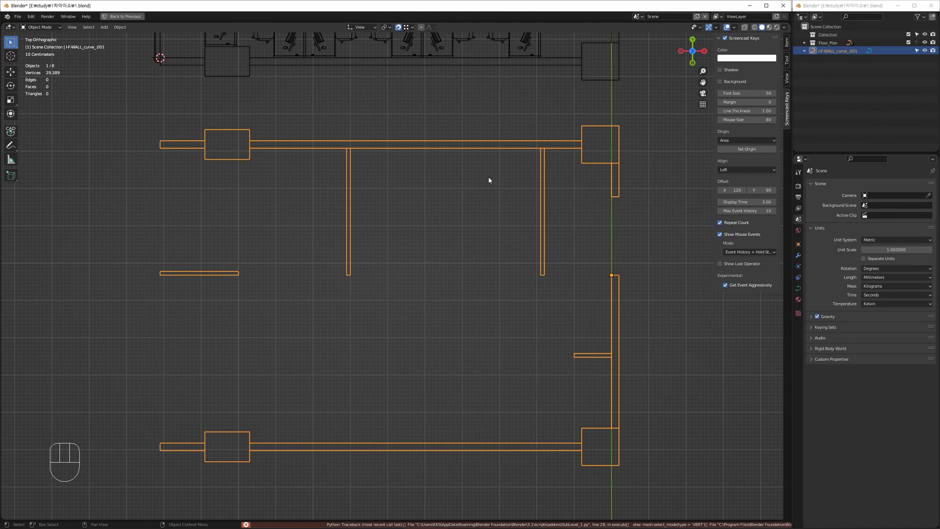
{"action": "middle_click_drag", "start_coordinate": [360, 180], "coordinate": [335, 212]}
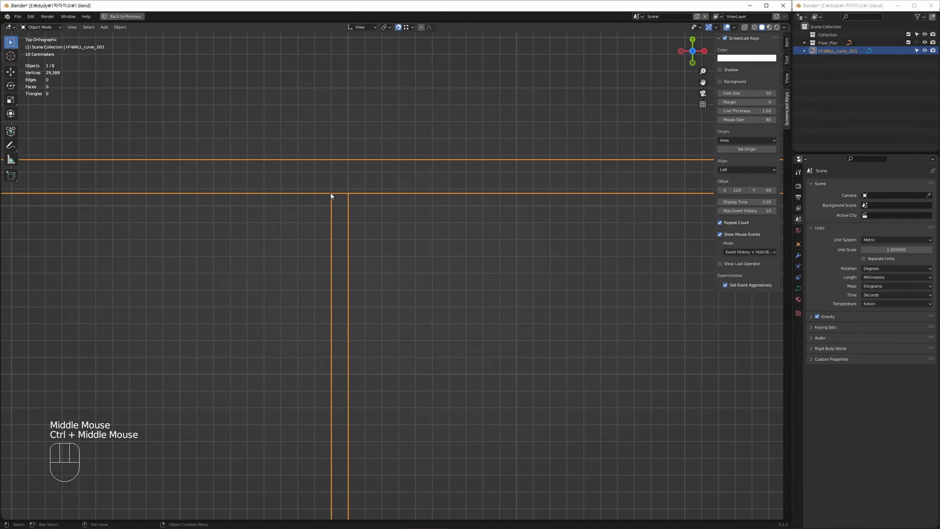
{"action": "key", "text": "Tab"}
{"action": "left_click", "coordinate": [331, 193]}
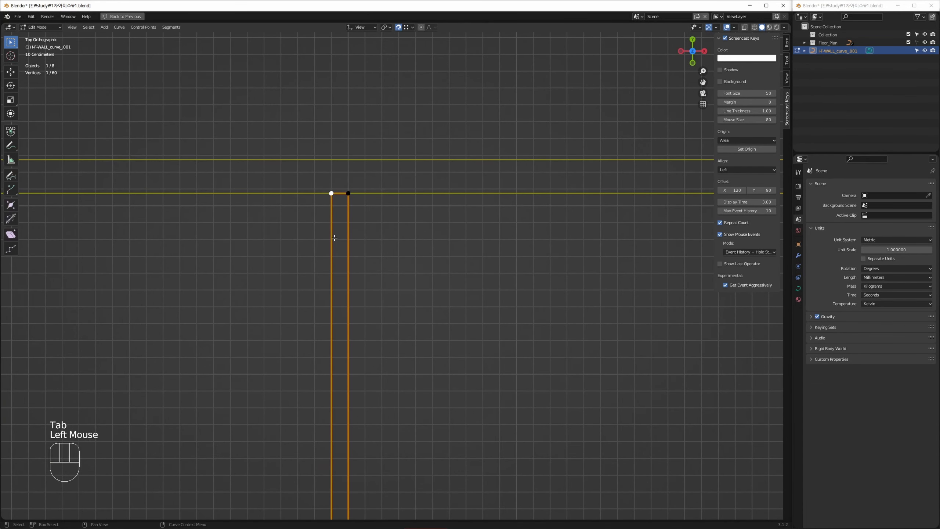
{"action": "key", "text": "g"}
{"action": "middle_click", "coordinate": [338, 229]}
{"action": "left_click", "coordinate": [345, 221]}
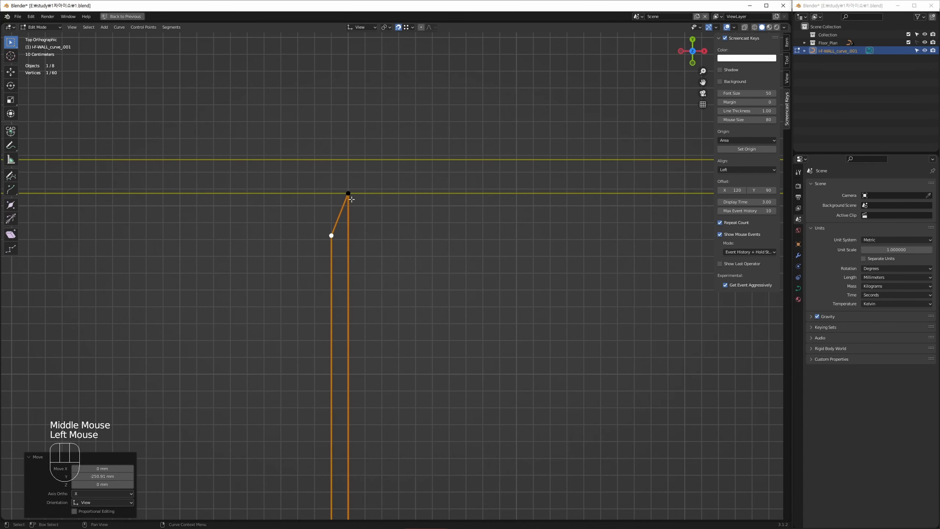
{"action": "middle_click_drag", "start_coordinate": [326, 229], "coordinate": [331, 215]}
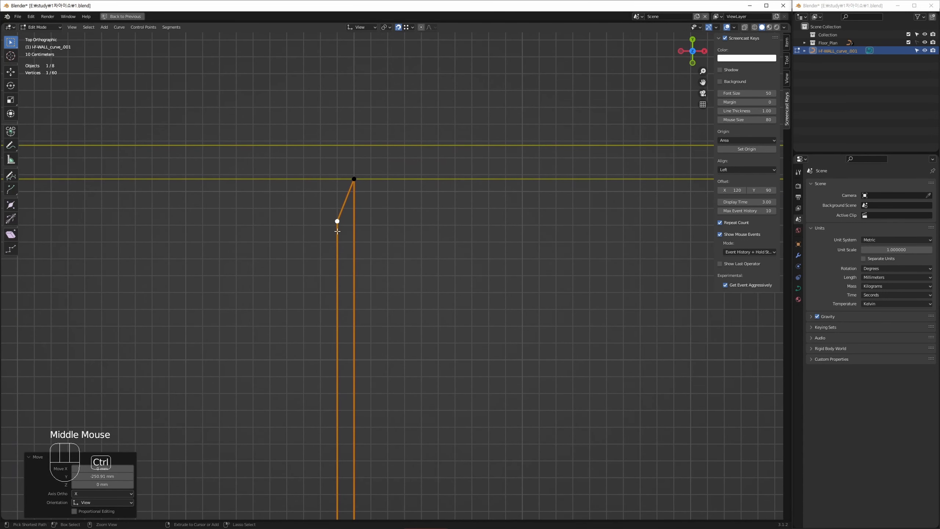
Step: Undo the last corner point move on the left partition and return the joined wall curve to Object Mode
{"action": "key", "text": "ctrl+z"}
{"action": "middle_click_drag", "start_coordinate": [291, 333], "coordinate": [293, 259], "text": "ctrl"}
{"action": "middle_click_drag", "start_coordinate": [294, 256], "coordinate": [357, 154]}
{"action": "key", "text": "Tab"}
{"action": "middle_click_drag", "start_coordinate": [295, 282], "coordinate": [329, 227]}
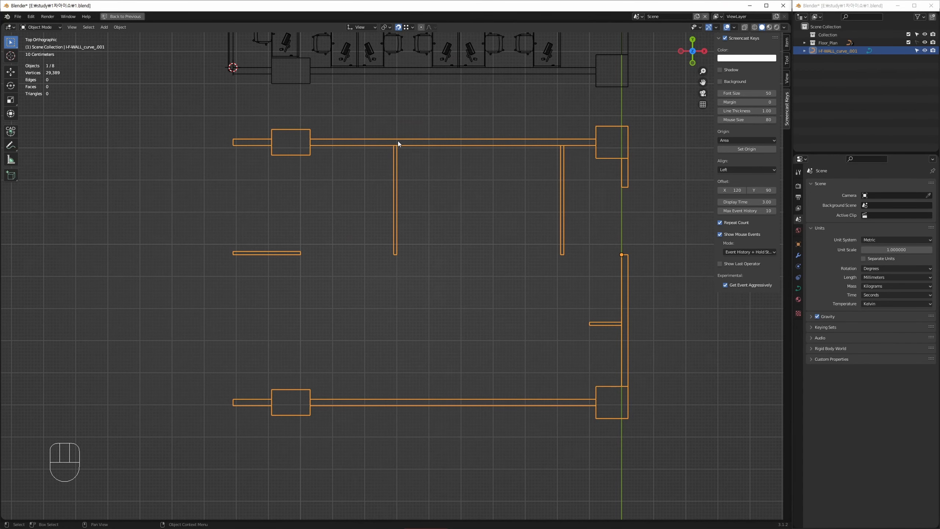
{"action": "middle_click_drag", "start_coordinate": [400, 140], "coordinate": [388, 147], "text": "ctrl"}
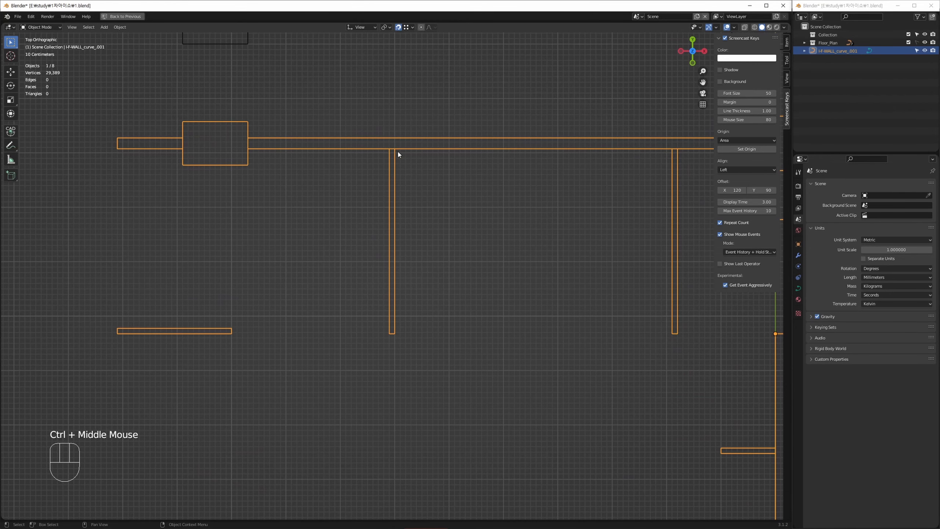
{"action": "middle_click_drag", "start_coordinate": [372, 184], "coordinate": [284, 206]}
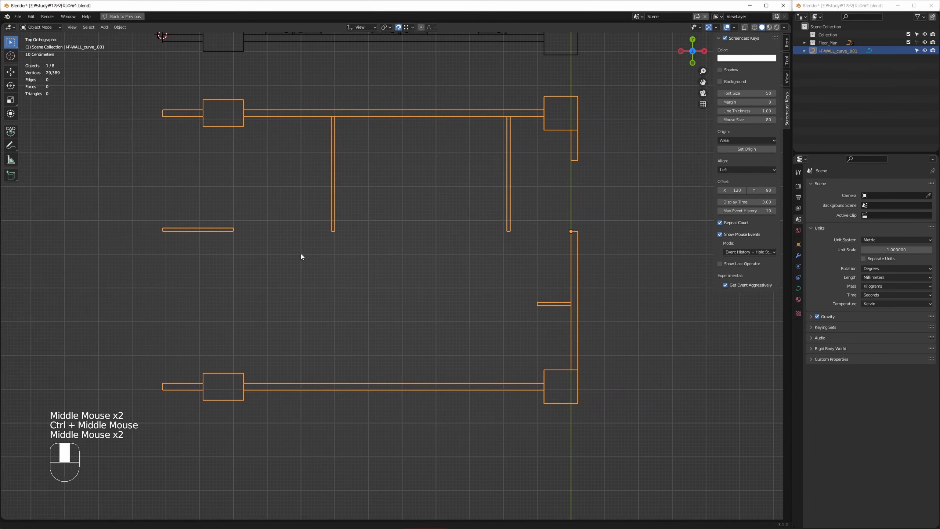
{"action": "left_click", "coordinate": [324, 293]}
{"action": "left_click", "coordinate": [316, 236]}
{"action": "left_click_drag", "start_coordinate": [316, 236], "coordinate": [279, 324]}
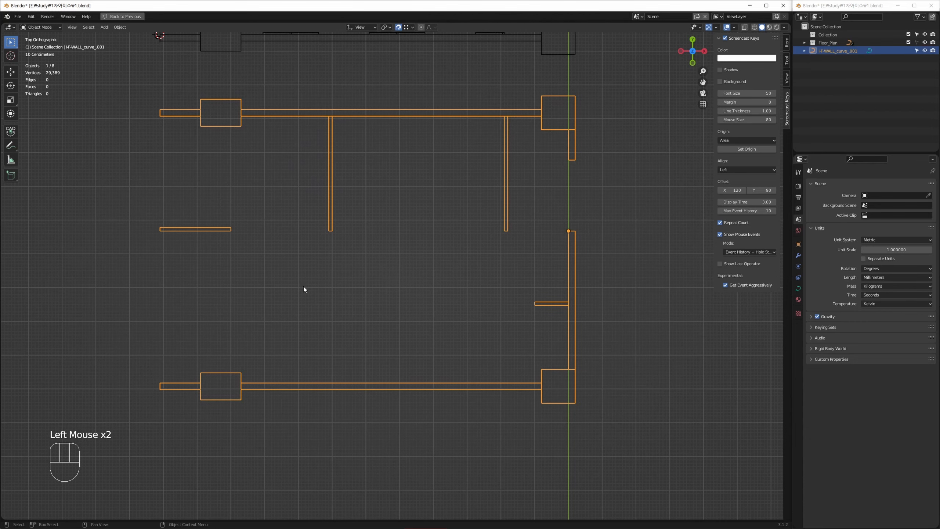
{"action": "mouse_move", "coordinate": [304, 288]}
{"action": "middle_mouse_down"}
{"action": "mouse_move", "coordinate": [295, 296]}
{"action": "mouse_move", "coordinate": [295, 285]}
{"action": "middle_mouse_up"}
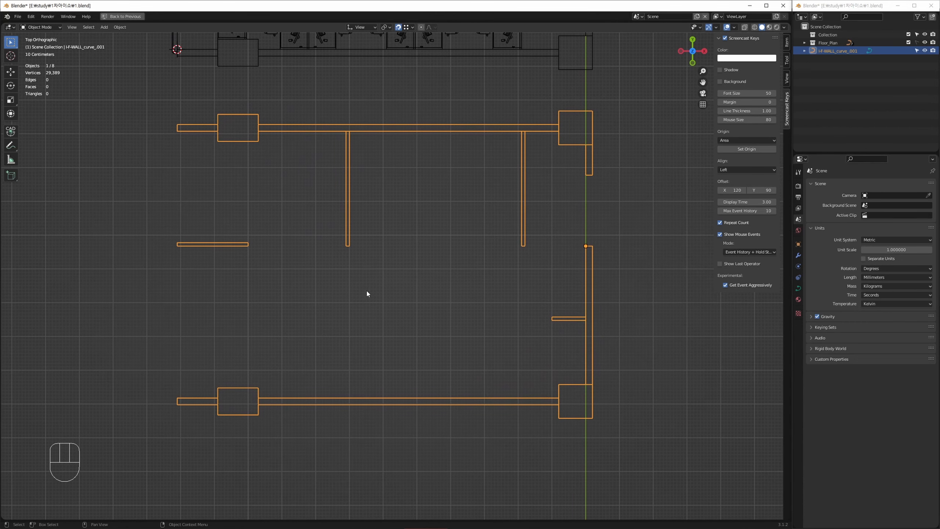
{"action": "middle_click_drag", "start_coordinate": [367, 293], "coordinate": [335, 287]}
Step: Try to switch the joined wall curve to edge selection in Edit Mode
{"action": "key", "text": "2"}
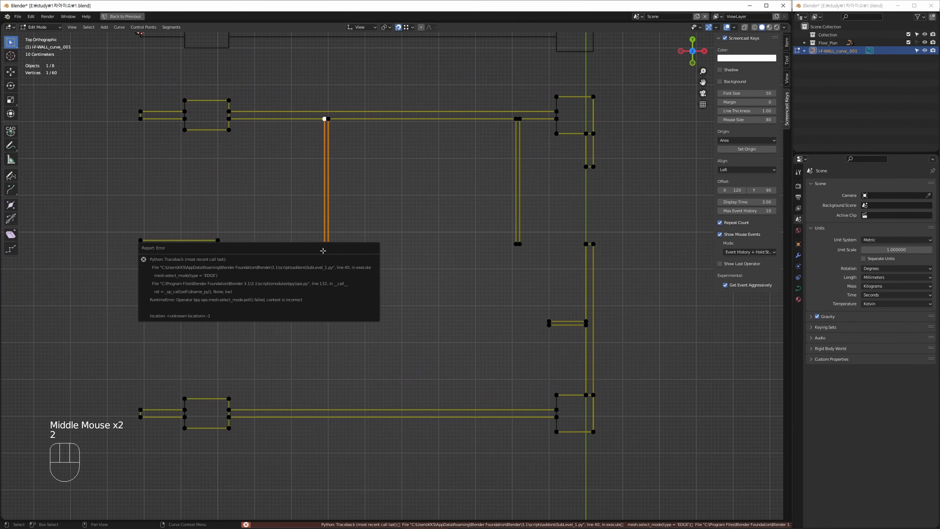
{"action": "key", "text": "Tab"}
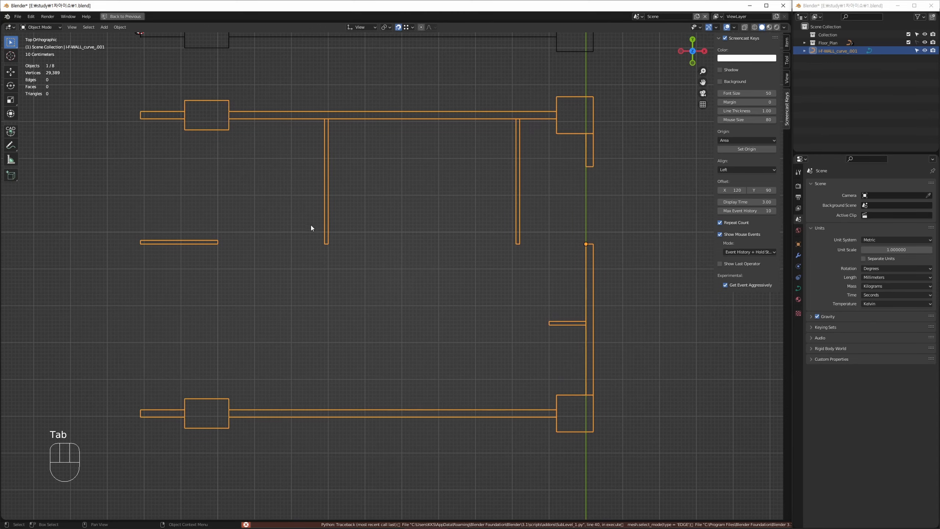
{"action": "middle_click_drag", "start_coordinate": [310, 225], "coordinate": [284, 262]}
{"action": "middle_click_drag", "start_coordinate": [246, 287], "coordinate": [325, 264]}
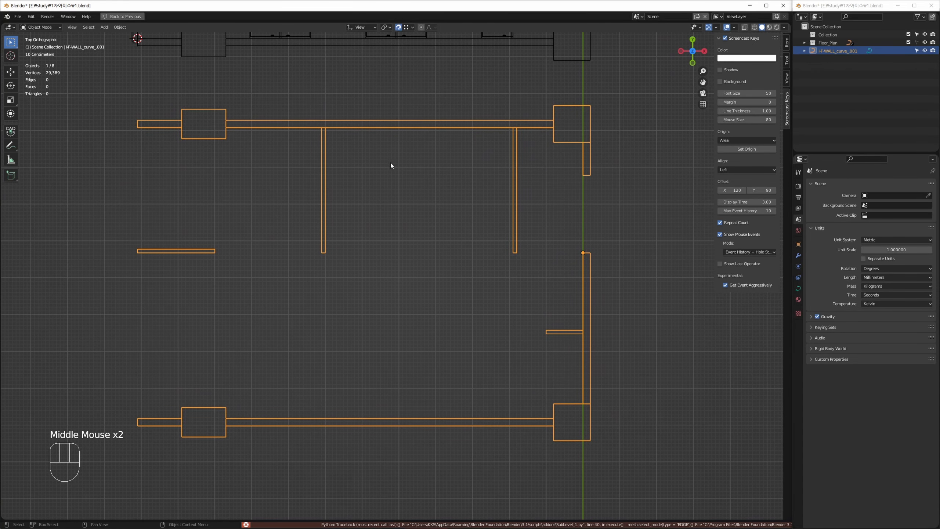
Step: Convert the joined wall and column curve to a mesh
{"action": "right_click", "coordinate": [380, 164]}
{"action": "mouse_move", "coordinate": [367, 206]}
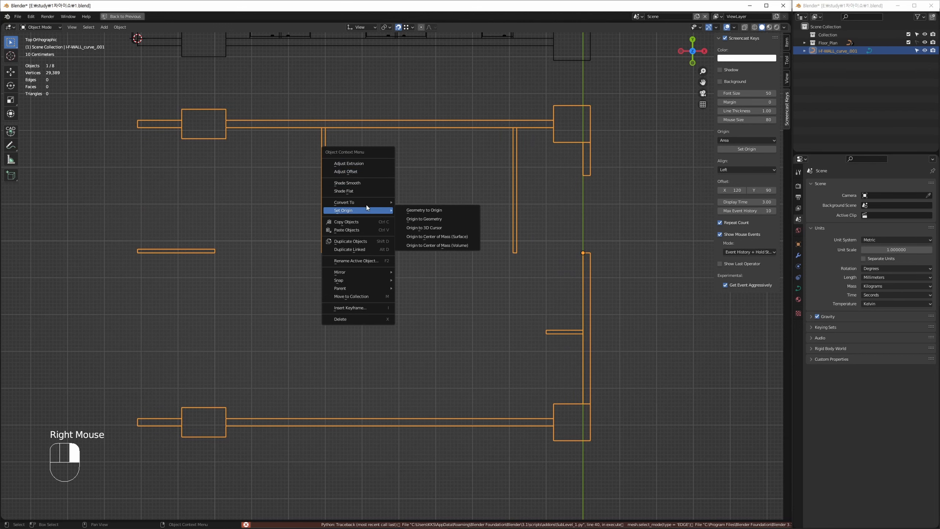
{"action": "left_click", "coordinate": [429, 210]}
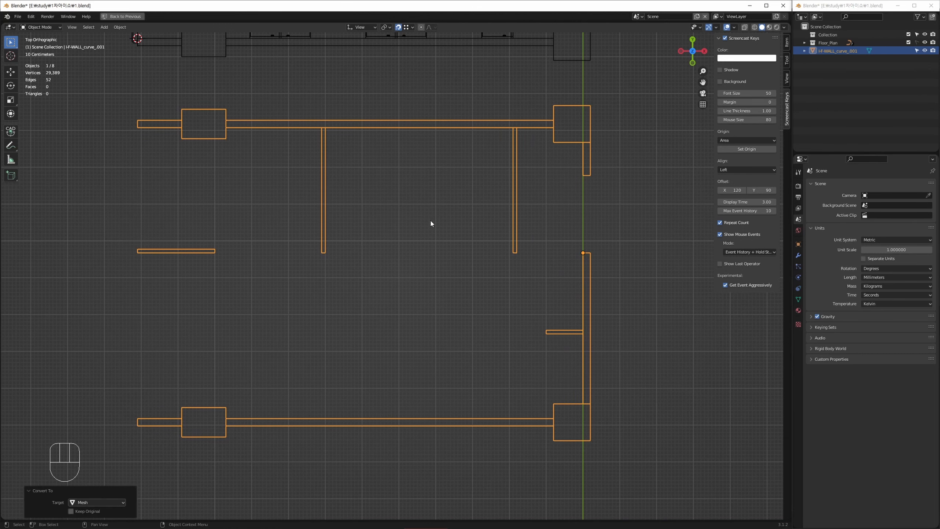
{"action": "left_click", "coordinate": [380, 234]}
{"action": "left_click", "coordinate": [386, 194]}
{"action": "mouse_move", "coordinate": [332, 234]}
{"action": "middle_mouse_down"}
{"action": "mouse_move", "coordinate": [368, 231]}
{"action": "mouse_move", "coordinate": [357, 219]}
{"action": "mouse_move", "coordinate": [344, 225]}
{"action": "middle_mouse_up"}
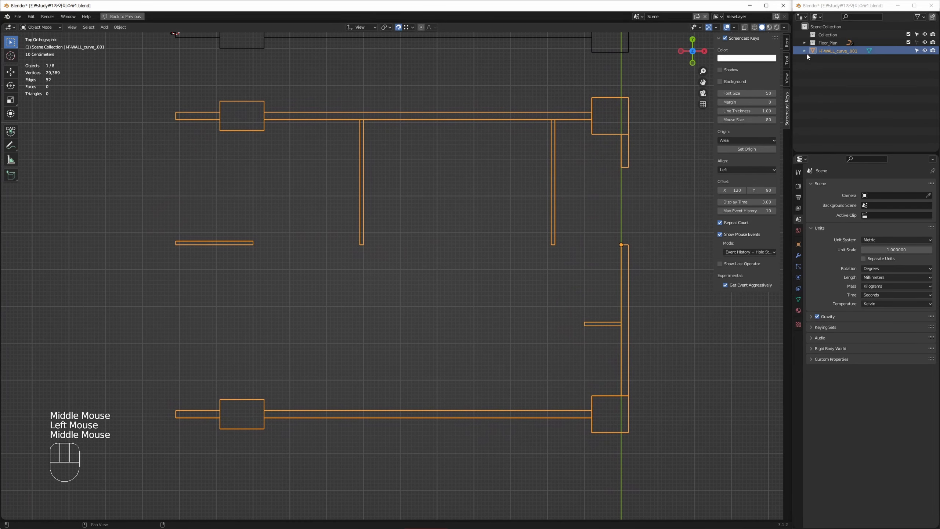
{"action": "middle_click_drag", "start_coordinate": [339, 197], "coordinate": [346, 192]}
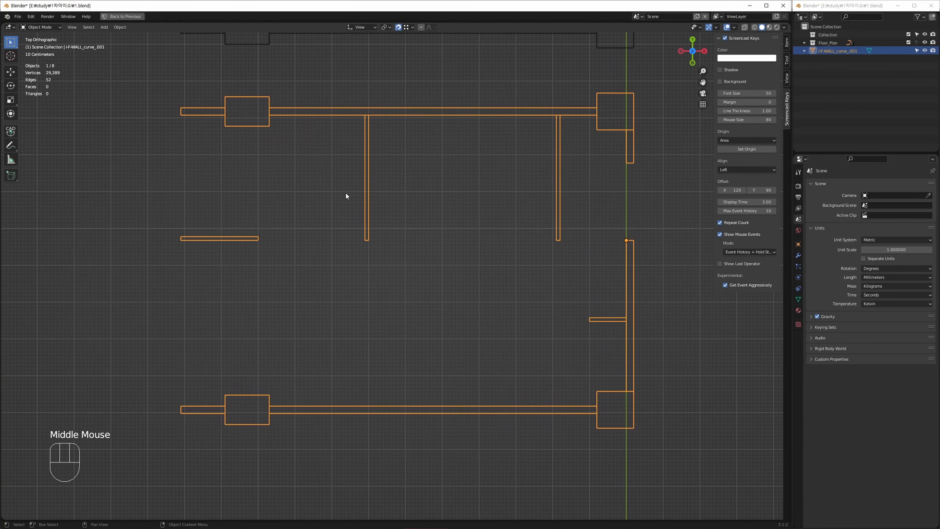
Step: In edge selection mode, select all edges of the wall mesh and intersect them with TinyCAD's XALL | Intersect selected edges
{"action": "middle_click_drag", "start_coordinate": [337, 230], "coordinate": [316, 248]}
{"action": "key", "text": "2"}
{"action": "key", "text": "2"}
{"action": "key", "text": "2"}
{"action": "key", "text": "ctrl+a"}
{"action": "right_click", "coordinate": [321, 260]}
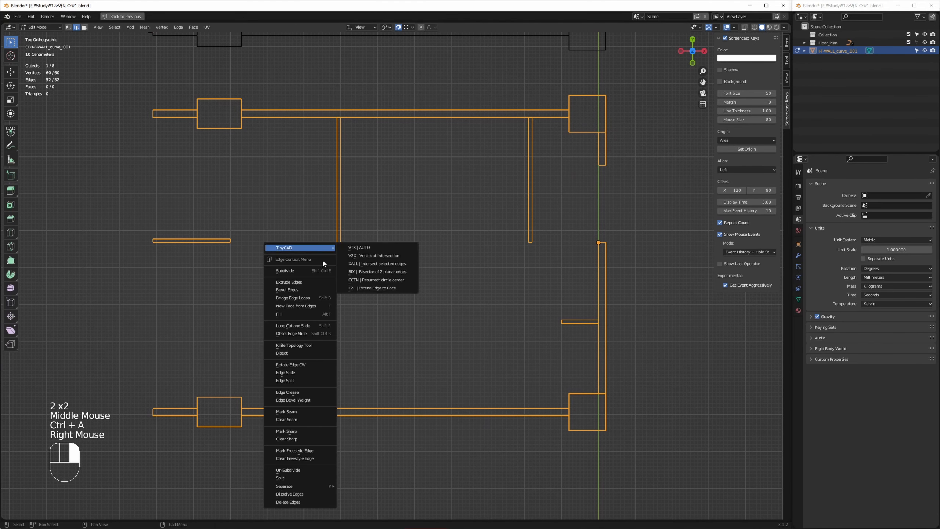
{"action": "mouse_move", "coordinate": [315, 249]}
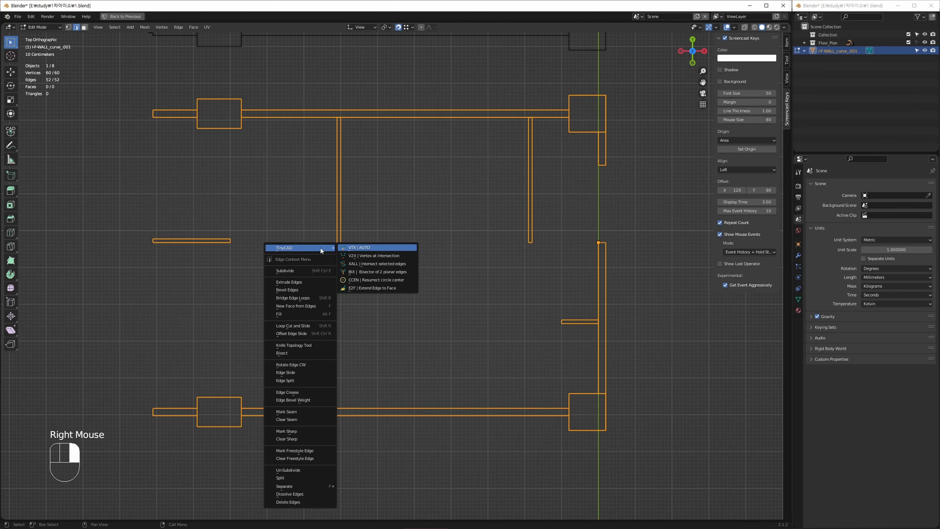
{"action": "left_click", "coordinate": [369, 265]}
{"action": "middle_click_drag", "start_coordinate": [324, 240], "coordinate": [327, 309]}
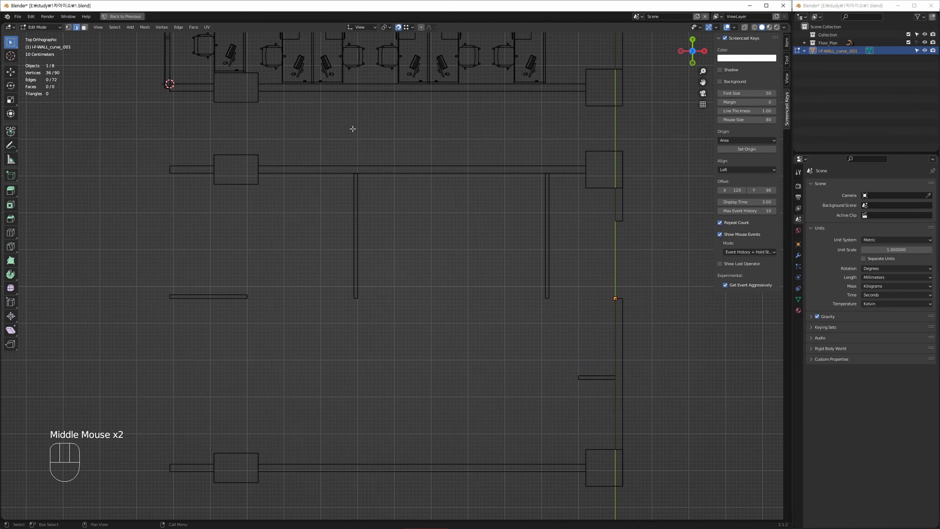
Step: Select the short edge where the left partition meets the upper wall and try moving it
{"action": "left_click_drag", "start_coordinate": [353, 128], "coordinate": [375, 201]}
{"action": "middle_click_drag", "start_coordinate": [350, 169], "coordinate": [340, 280], "text": "ctrl"}
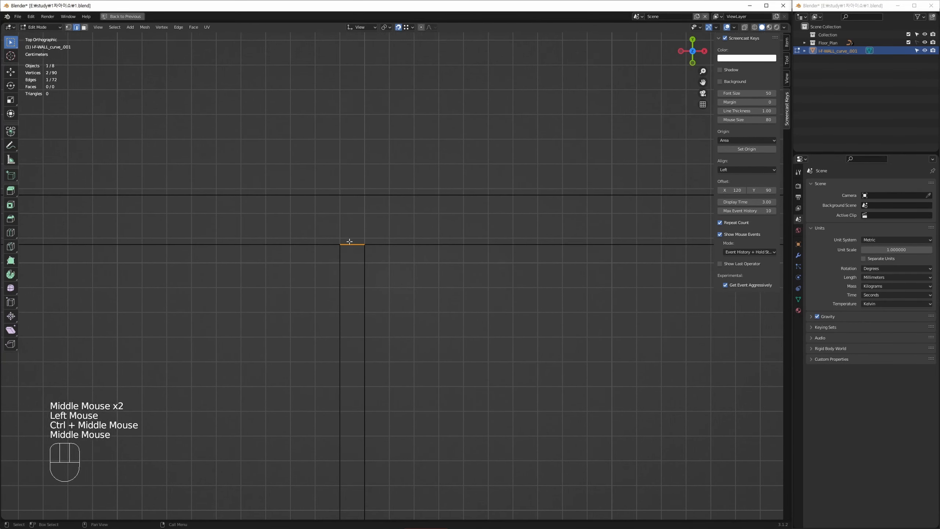
{"action": "key", "text": "g"}
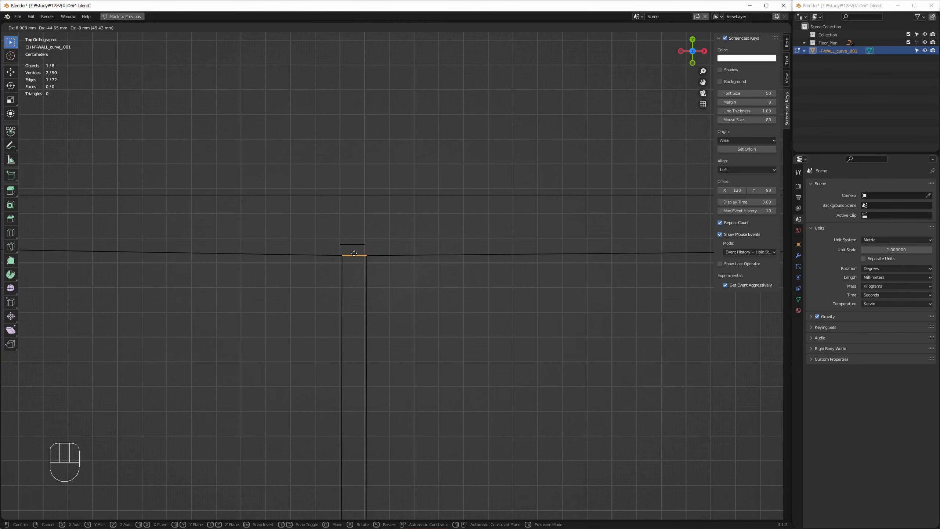
{"action": "left_click", "coordinate": [354, 267]}
{"action": "key", "text": "ctrl+z"}
{"action": "left_click", "coordinate": [341, 318]}
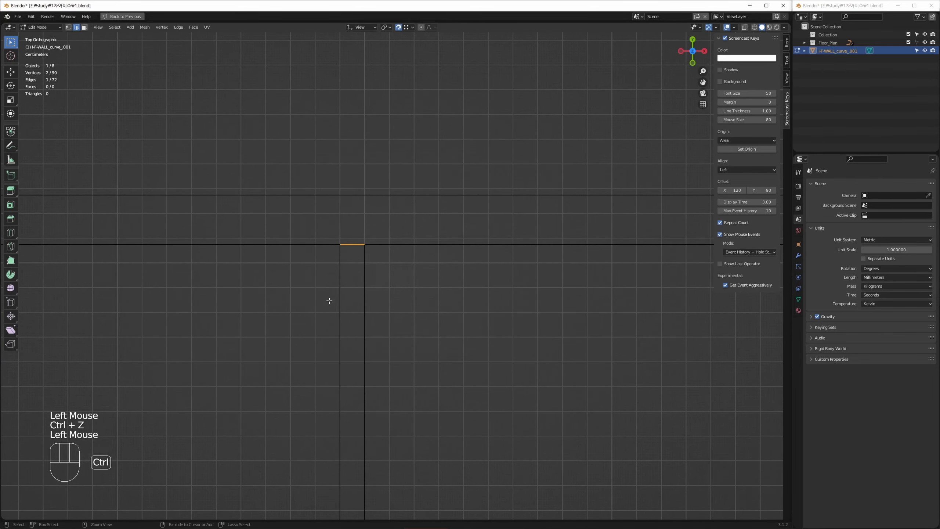
Step: Try deleting the selected short edge at the junction of the left partition and the upper wall
{"action": "middle_click_drag", "start_coordinate": [327, 300], "coordinate": [372, 220], "text": "ctrl"}
{"action": "key", "text": "Delete"}
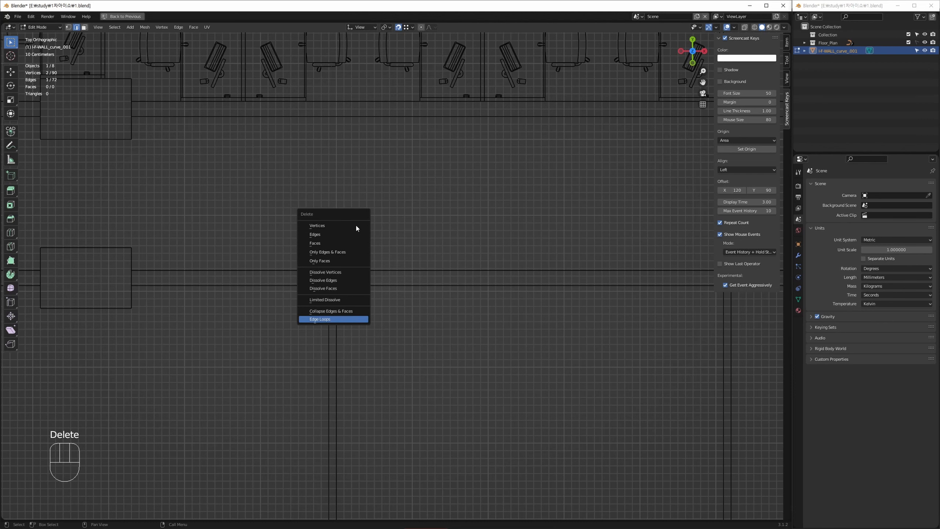
{"action": "key", "text": "Up"}
{"action": "key", "text": "Up"}
{"action": "key", "text": "Up"}
{"action": "key", "text": "Up"}
{"action": "key", "text": "Up"}
{"action": "key", "text": "Up"}
{"action": "key", "text": "Up"}
{"action": "key", "text": "Up"}
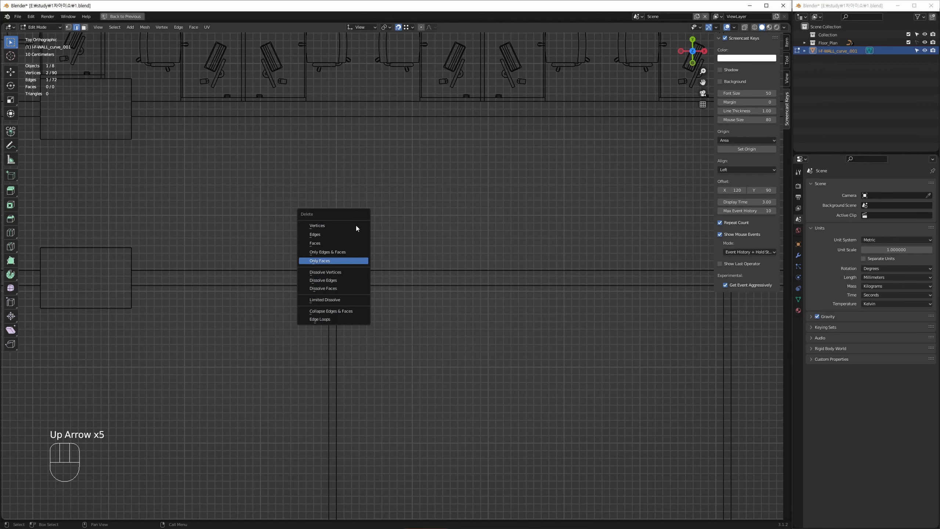
{"action": "key", "text": "Return"}
{"action": "middle_click_drag", "start_coordinate": [346, 253], "coordinate": [345, 217]}
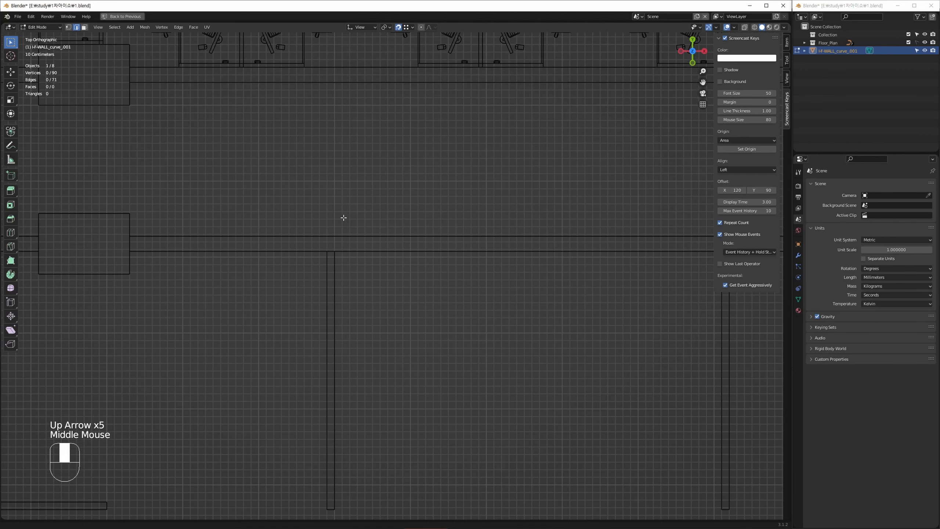
{"action": "key", "text": "ctrl+z"}
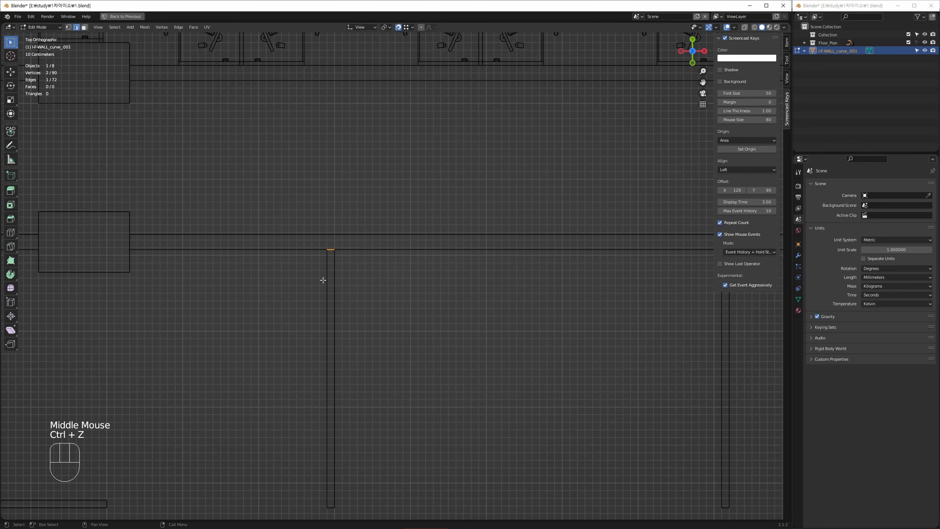
Step: Delete both overlapping short edges that close off the left partition from the upper wall
{"action": "key", "text": "Delete"}
{"action": "key", "text": "Up"}
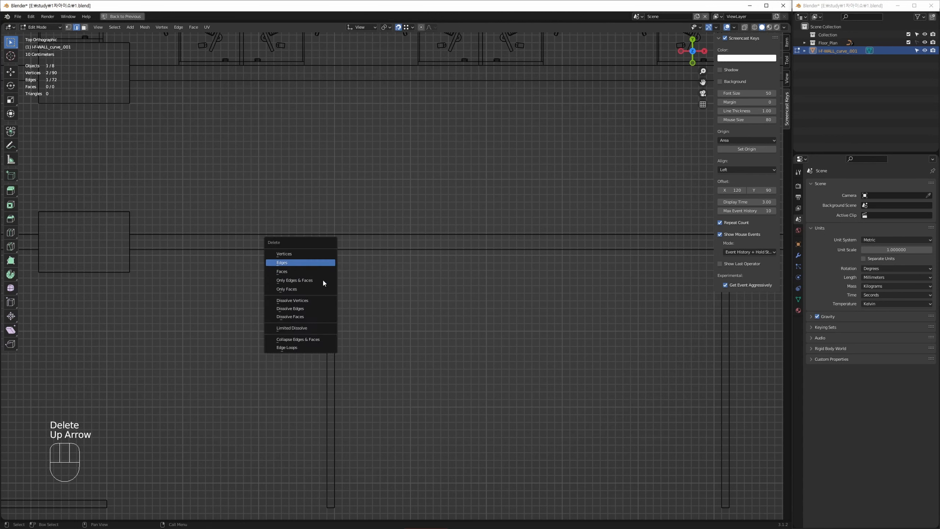
{"action": "key", "text": "Return"}
{"action": "left_click", "coordinate": [353, 266]}
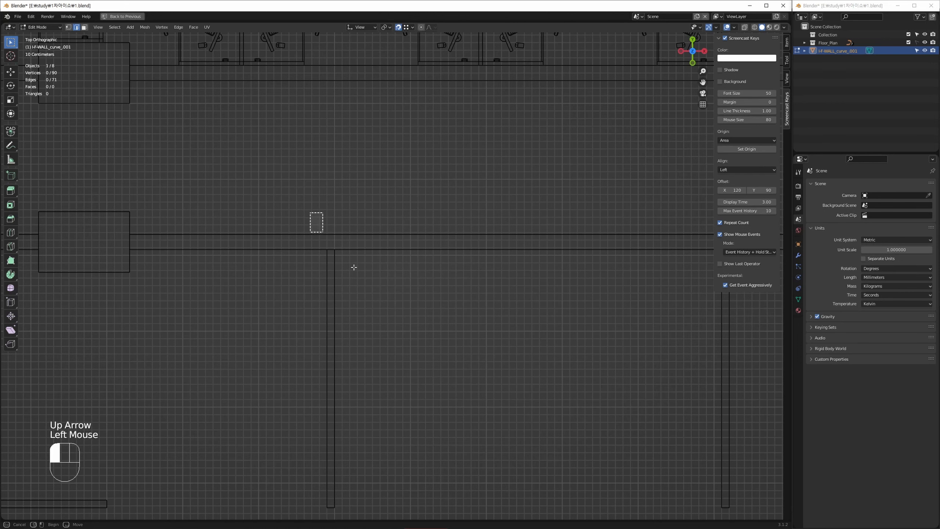
{"action": "key", "text": "Delete"}
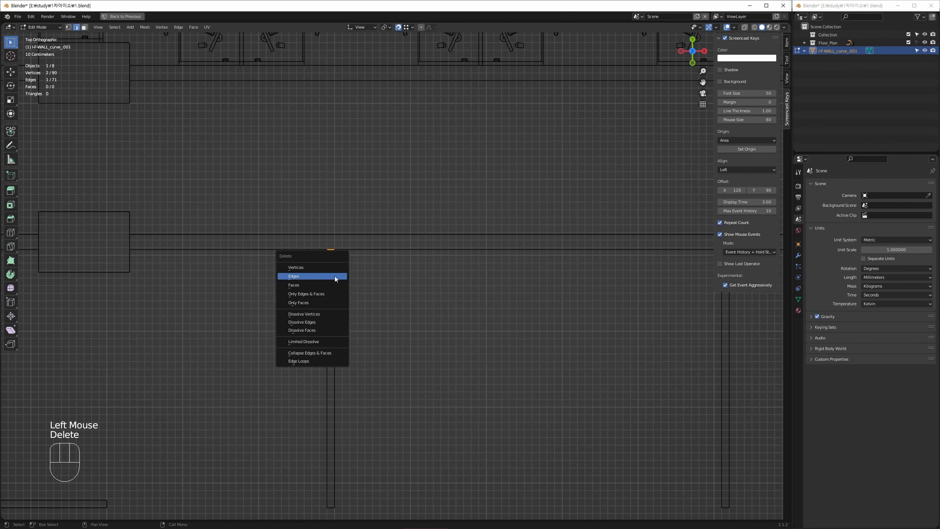
{"action": "left_click", "coordinate": [334, 275]}
{"action": "middle_click_drag", "start_coordinate": [577, 264], "coordinate": [354, 284]}
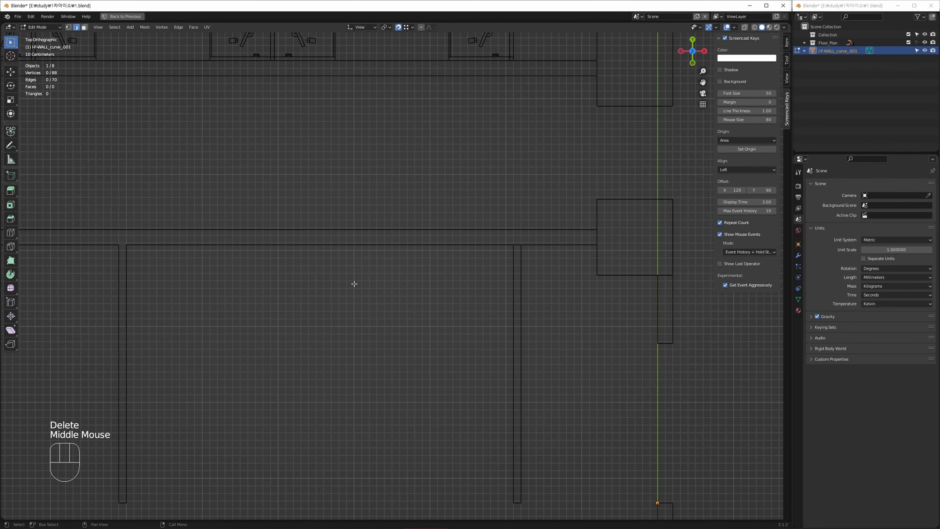
{"action": "middle_click_drag", "start_coordinate": [214, 280], "coordinate": [374, 270]}
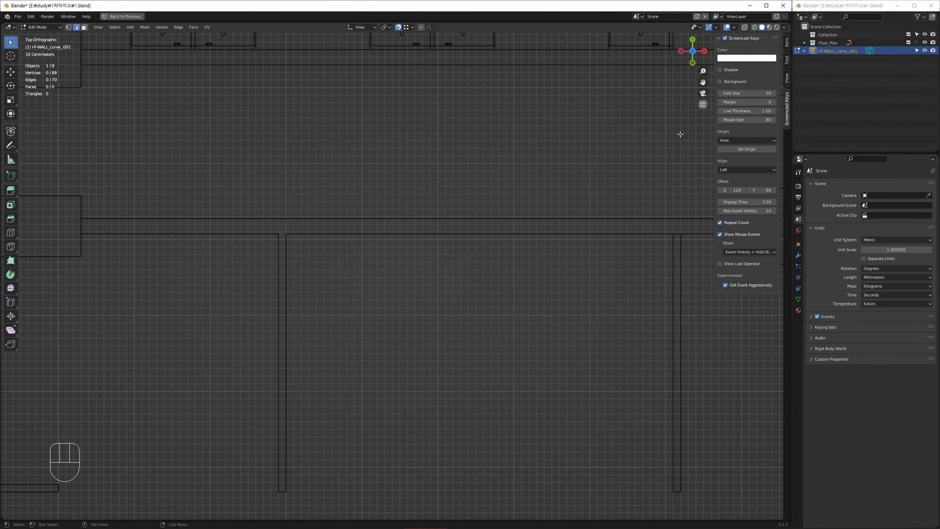
Step: Try adding a plane within the wall mesh in Edit Mode
{"action": "middle_click_drag", "start_coordinate": [680, 132], "coordinate": [405, 292]}
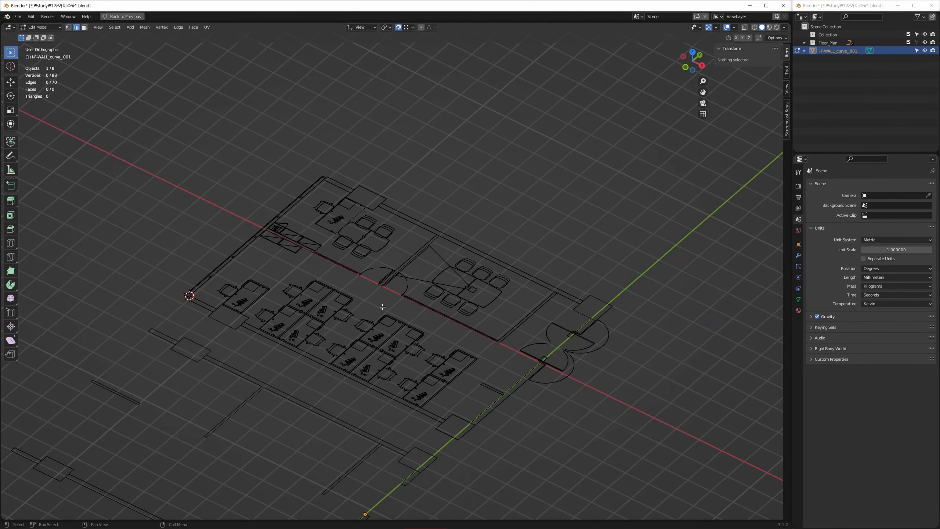
{"action": "middle_click_drag", "start_coordinate": [382, 307], "coordinate": [478, 305]}
{"action": "middle_click_drag", "start_coordinate": [310, 290], "coordinate": [337, 294]}
{"action": "key", "text": "shift+a"}
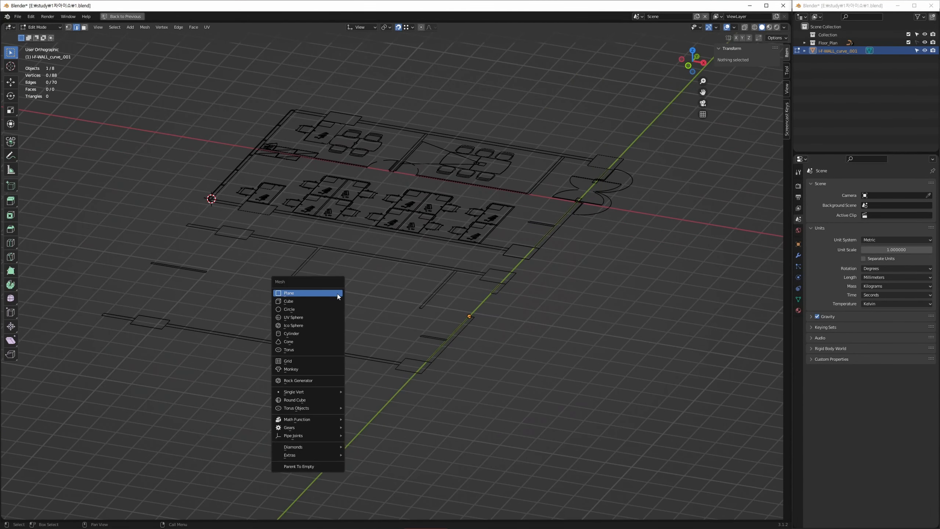
{"action": "left_click", "coordinate": [338, 294]}
{"action": "key", "text": "ctrl+z"}
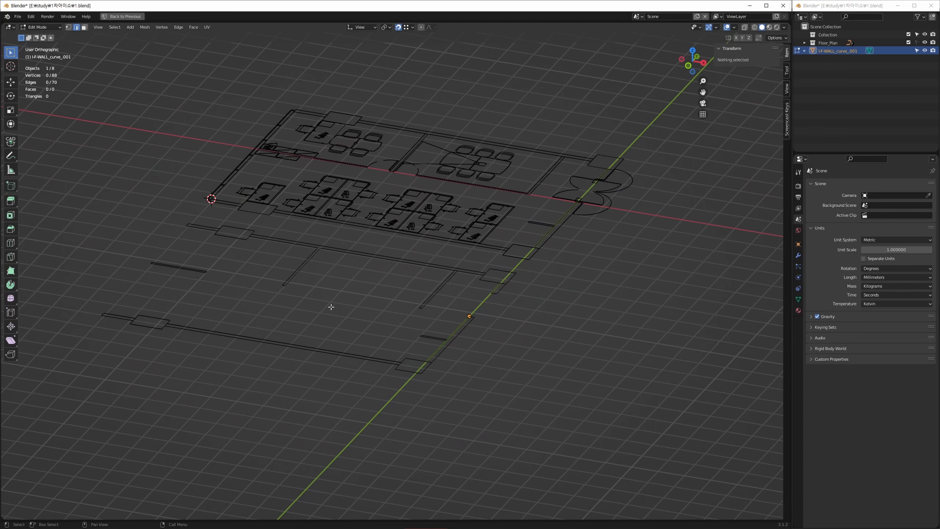
Step: Outside Edit Mode, add a Monkey mesh at the 3D cursor and raise it about 1832 mm along Z
{"action": "key", "text": "Tab"}
{"action": "left_click", "coordinate": [345, 307]}
{"action": "key", "text": "shift+a"}
{"action": "mouse_move", "coordinate": [354, 310]}
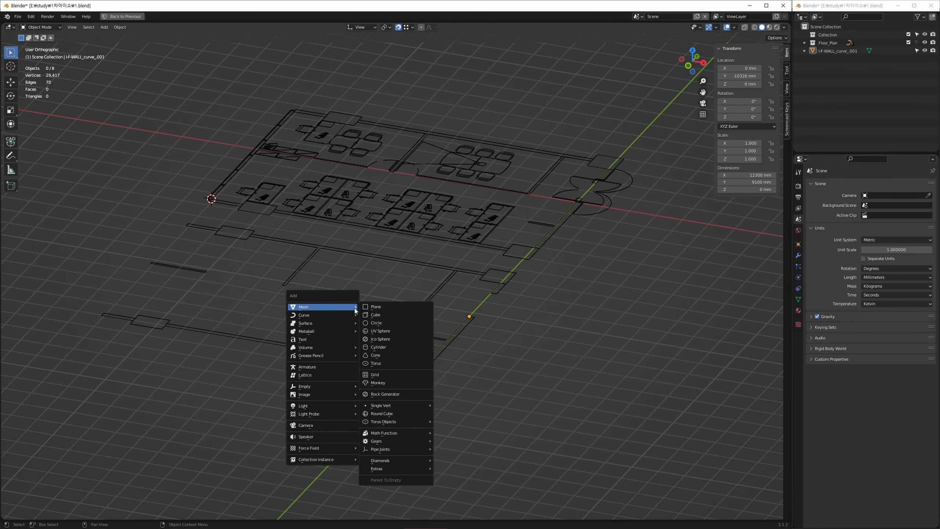
{"action": "left_click", "coordinate": [387, 383]}
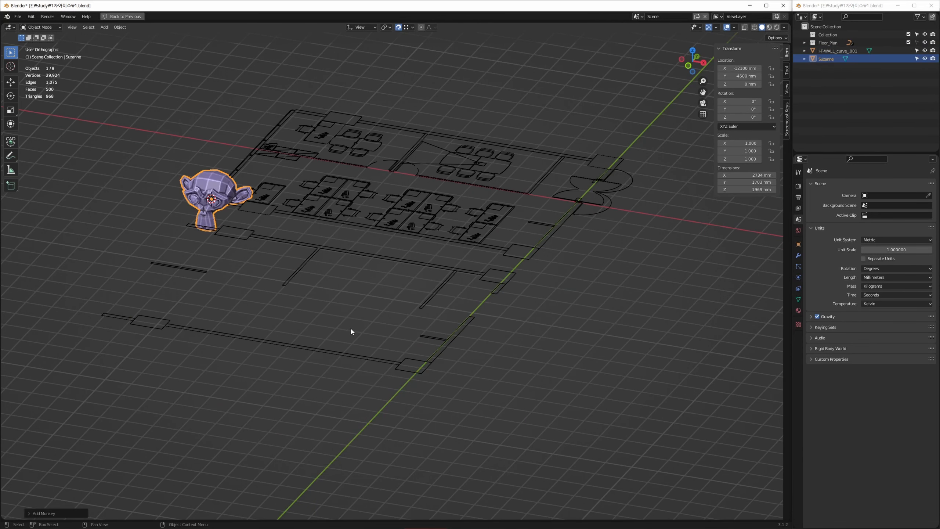
{"action": "scroll", "coordinate": [208, 191], "scroll_direction": "up", "scroll_amount": 5}
{"action": "middle_click_drag", "start_coordinate": [213, 242], "coordinate": [243, 263]}
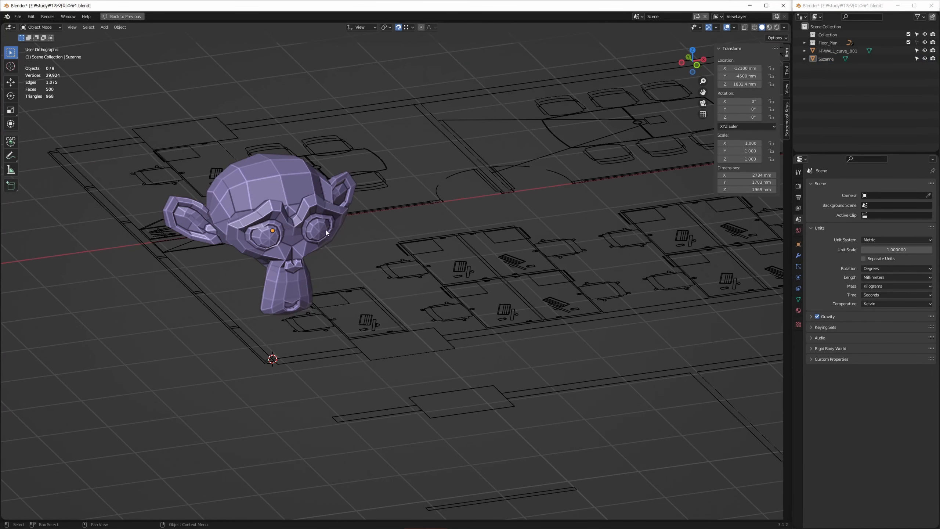
Step: Select the monkey and turn off Cavity in the viewport shading options
{"action": "left_click", "coordinate": [321, 230]}
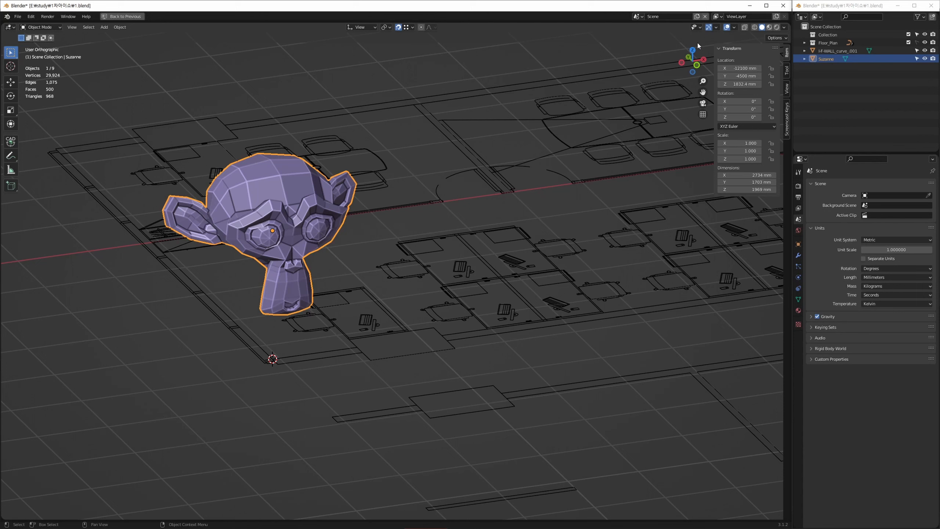
{"action": "left_click", "coordinate": [784, 28]}
{"action": "left_click", "coordinate": [690, 206]}
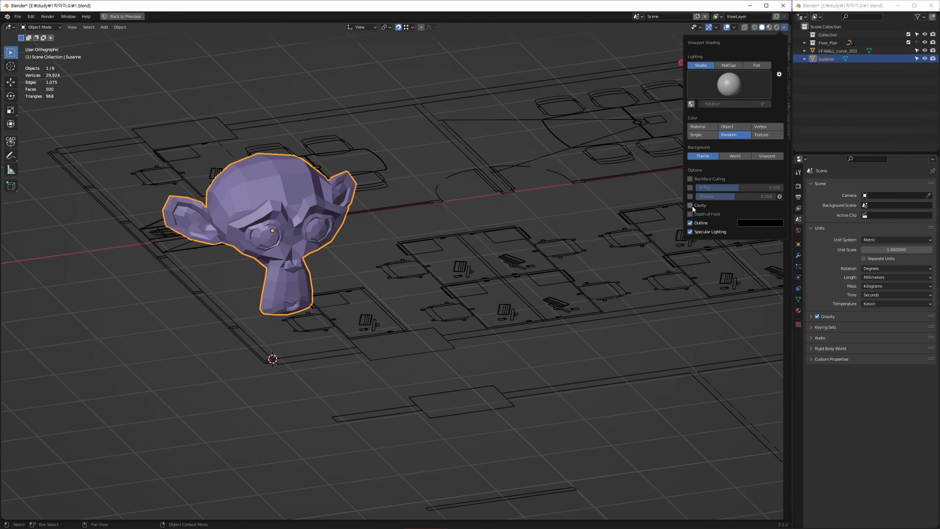
Step: Turn Cavity back on in the viewport shading and reselect the monkey
{"action": "left_click", "coordinate": [690, 206]}
{"action": "middle_click_drag", "start_coordinate": [303, 230], "coordinate": [359, 251]}
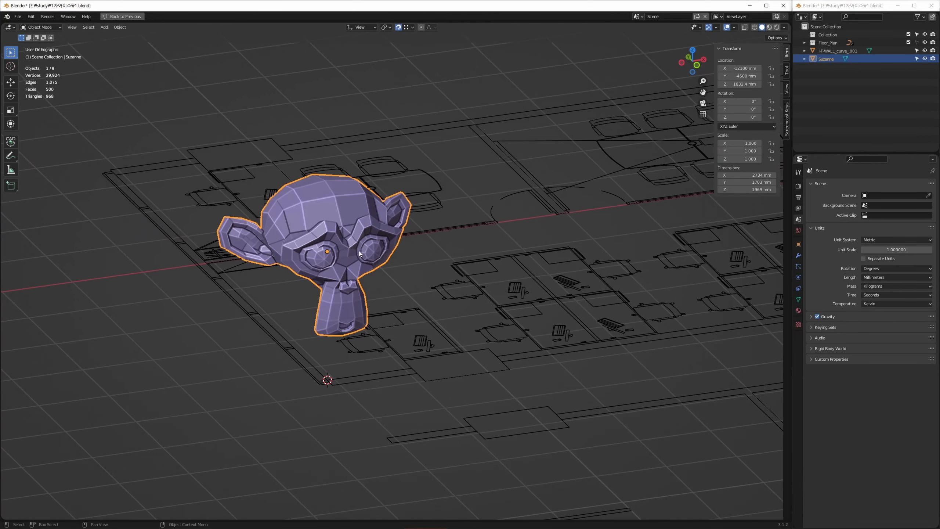
{"action": "left_click", "coordinate": [186, 369]}
{"action": "left_click", "coordinate": [356, 252]}
{"action": "scroll", "coordinate": [341, 267], "scroll_direction": "up", "scroll_amount": 2}
{"action": "middle_click_drag", "start_coordinate": [341, 267], "coordinate": [345, 255], "text": "shift"}
Step: Enter Edit Mode on the monkey and box-select its visible vertices from several viewing angles
{"action": "key", "text": "Tab"}
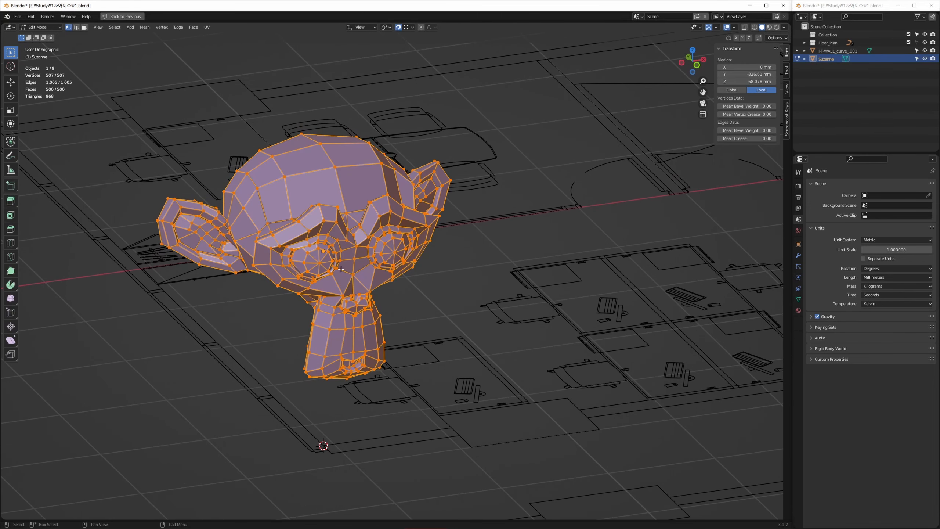
{"action": "middle_click_drag", "start_coordinate": [306, 289], "coordinate": [311, 310], "text": "shift"}
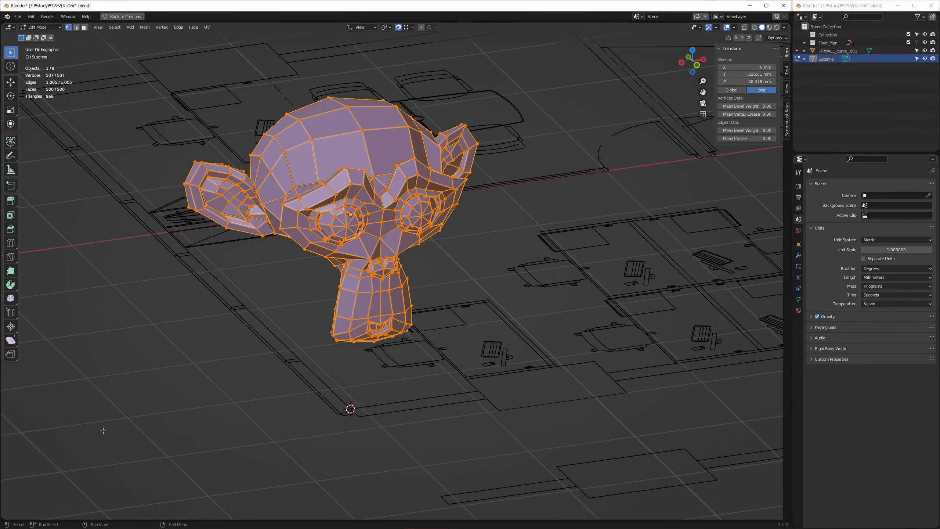
{"action": "left_click_drag", "start_coordinate": [103, 431], "coordinate": [555, 56]}
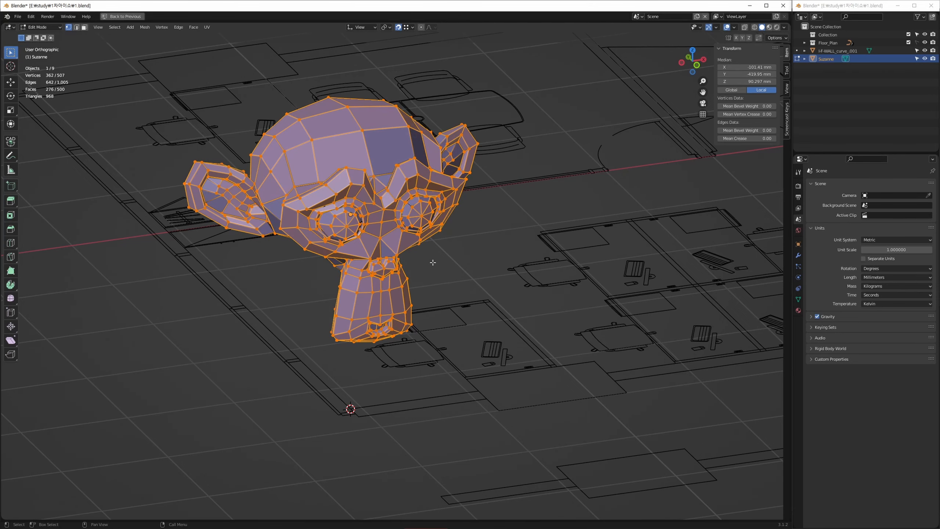
{"action": "middle_click_drag", "start_coordinate": [500, 206], "coordinate": [499, 168]}
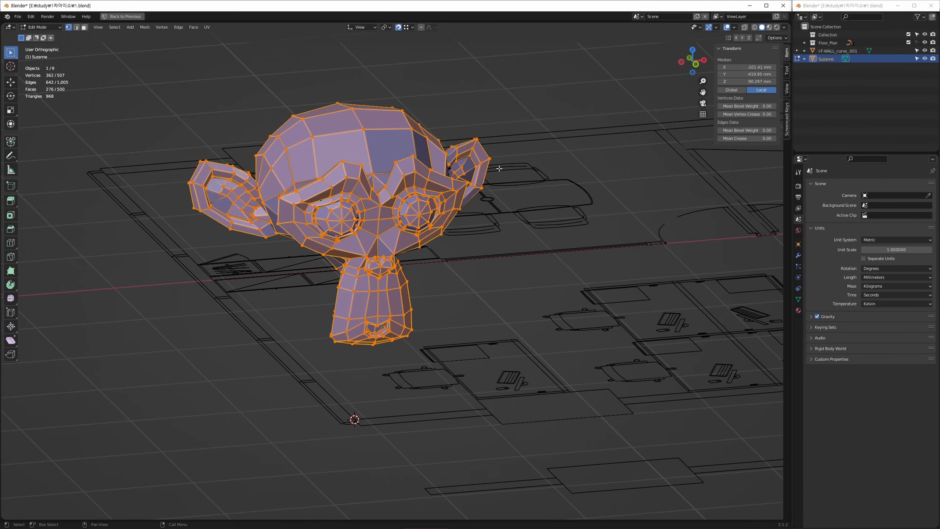
{"action": "left_click_drag", "start_coordinate": [546, 57], "coordinate": [195, 375]}
{"action": "middle_click_drag", "start_coordinate": [482, 214], "coordinate": [450, 202]}
{"action": "left_click_drag", "start_coordinate": [167, 418], "coordinate": [578, 55]}
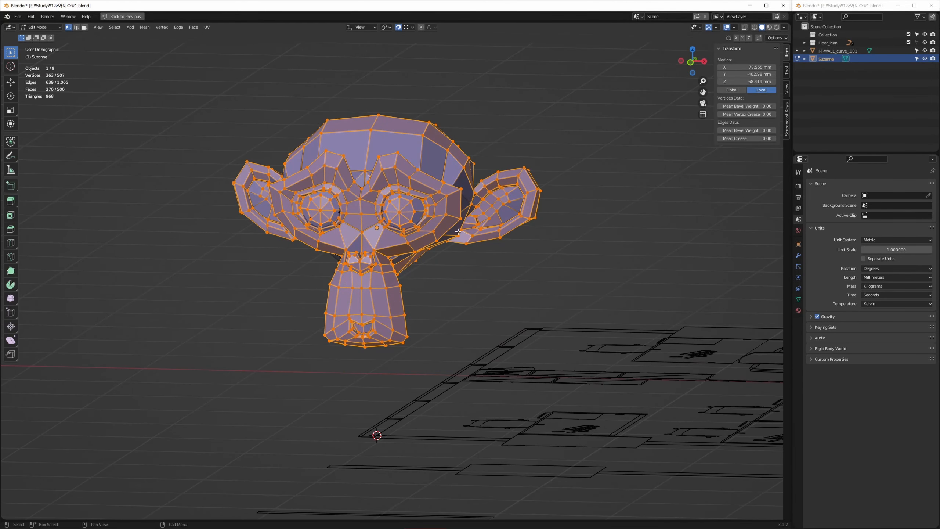
{"action": "middle_click_drag", "start_coordinate": [451, 210], "coordinate": [442, 246]}
{"action": "left_click_drag", "start_coordinate": [310, 401], "coordinate": [696, 40]}
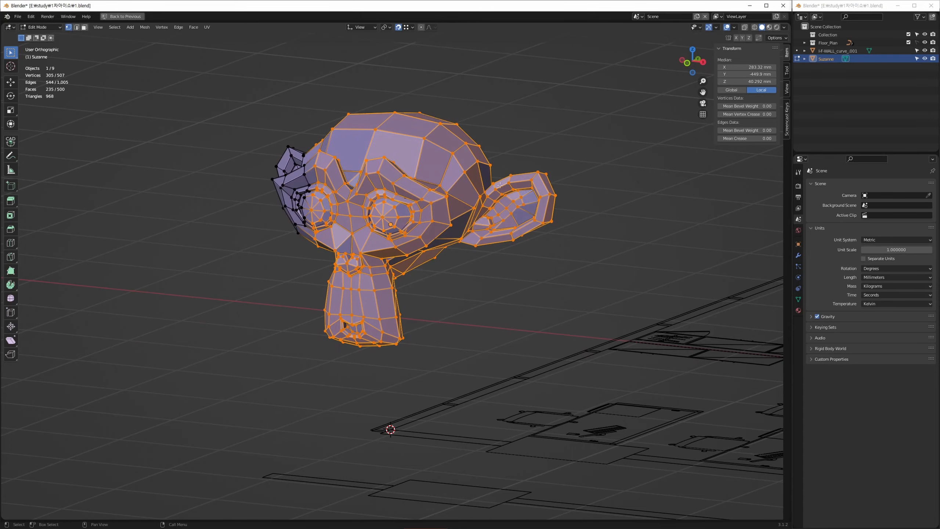
{"action": "middle_click_drag", "start_coordinate": [327, 233], "coordinate": [383, 316]}
{"action": "left_click_drag", "start_coordinate": [185, 408], "coordinate": [508, 84]}
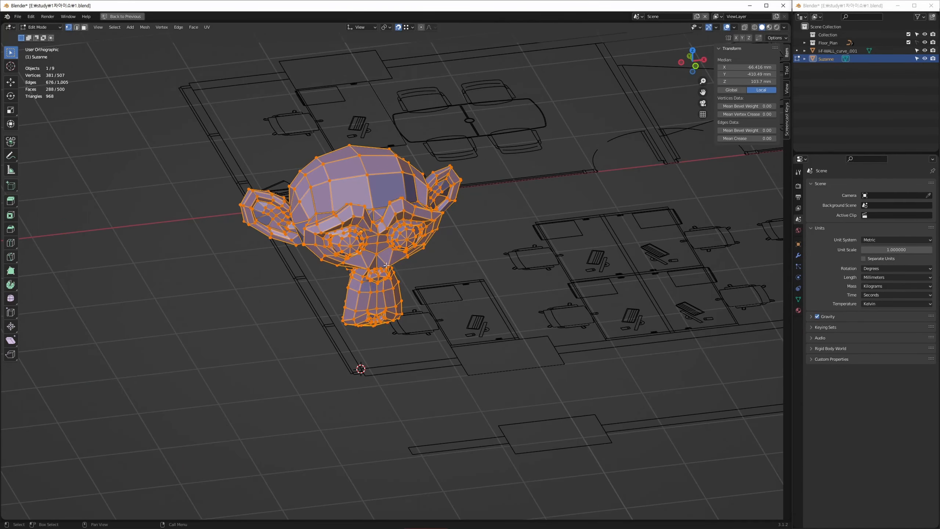
{"action": "left_click_drag", "start_coordinate": [202, 106], "coordinate": [540, 381]}
{"action": "middle_click_drag", "start_coordinate": [449, 256], "coordinate": [454, 231], "text": "shift"}
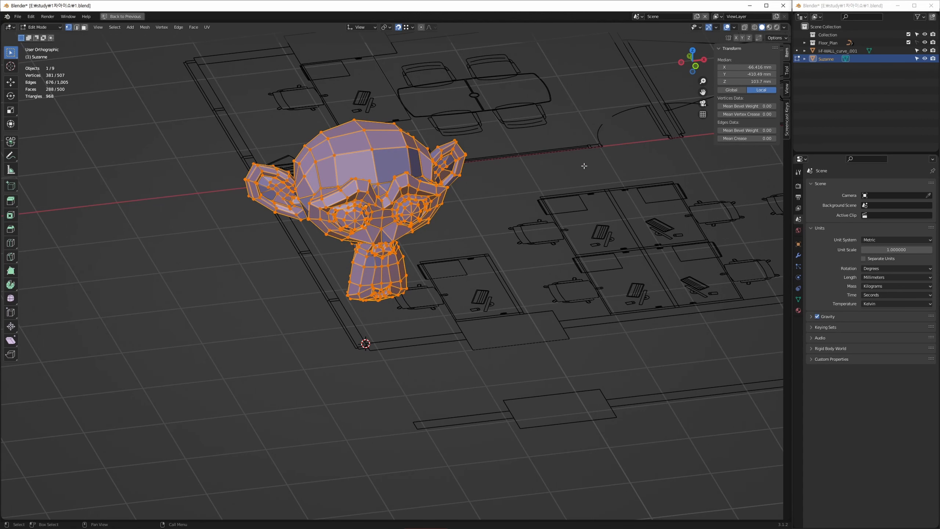
{"action": "middle_click_drag", "start_coordinate": [454, 230], "coordinate": [412, 226], "text": "shift"}
Step: Return to Object Mode and delete the monkey
{"action": "key", "text": "Tab"}
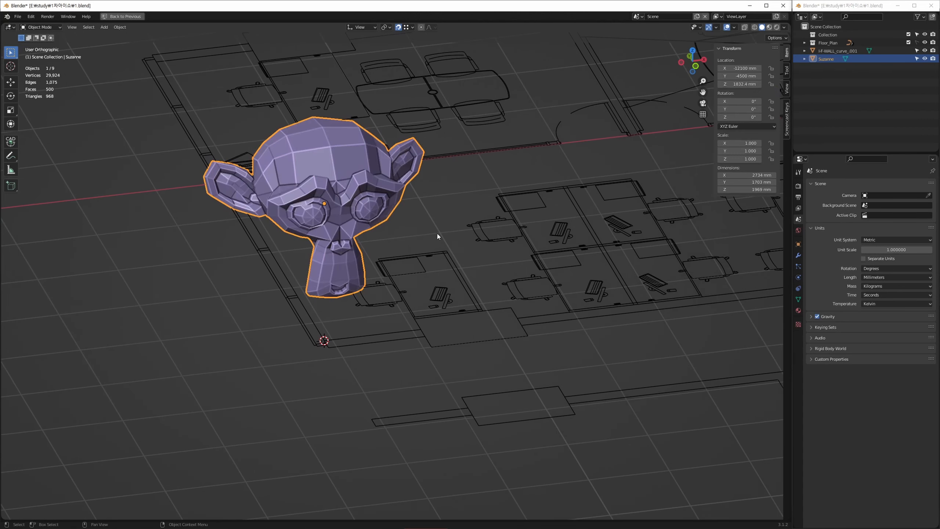
{"action": "key", "text": "Delete"}
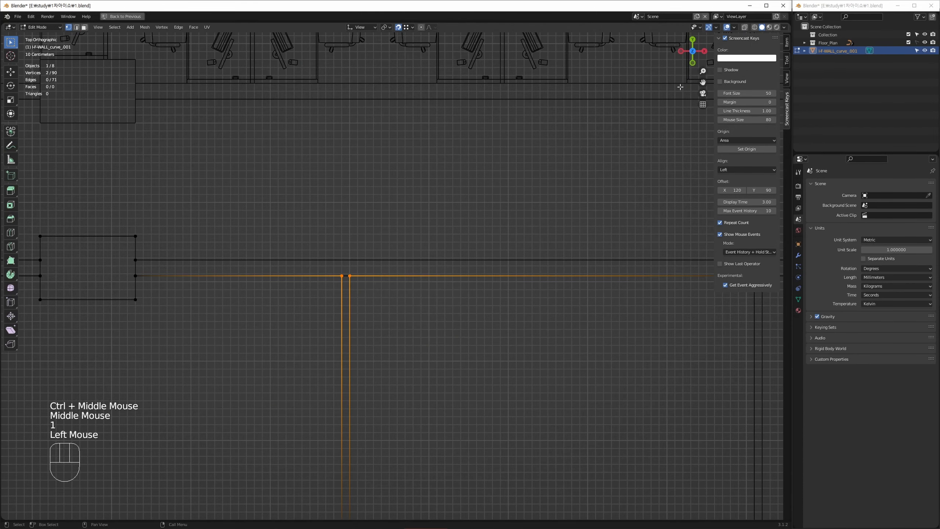
Step: In the wall mesh, delete the remaining short edge between the left partition and the upper wall
{"action": "middle_click_drag", "start_coordinate": [361, 280], "coordinate": [391, 272]}
{"action": "key", "text": "2"}
{"action": "left_click", "coordinate": [382, 270]}
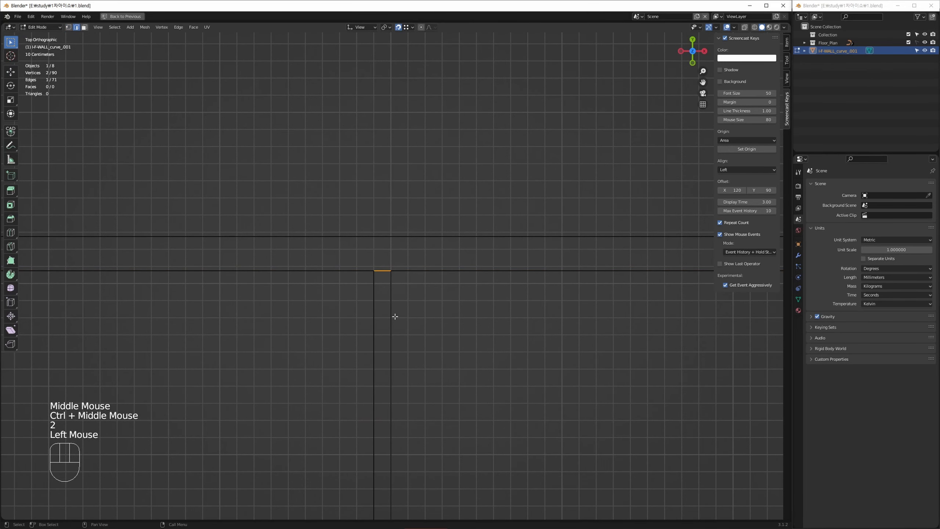
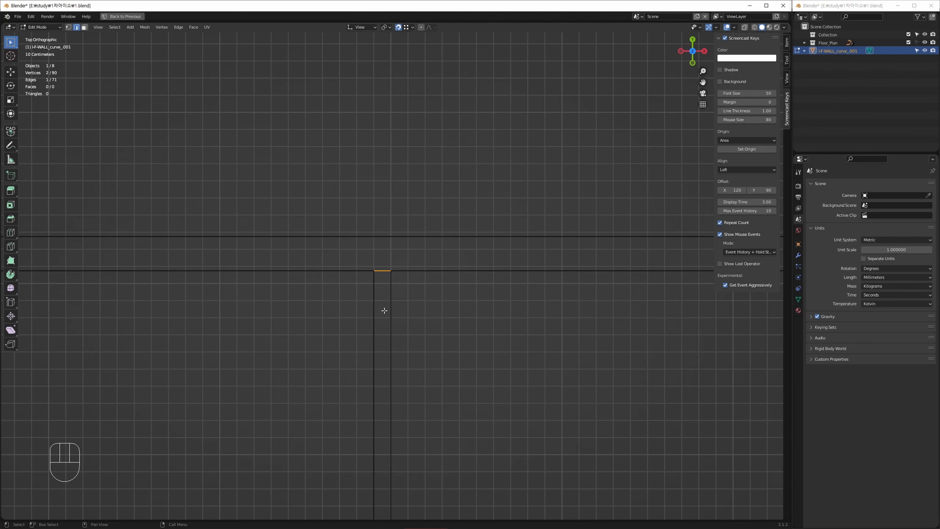
{"action": "middle_click_drag", "start_coordinate": [382, 309], "coordinate": [366, 289]}
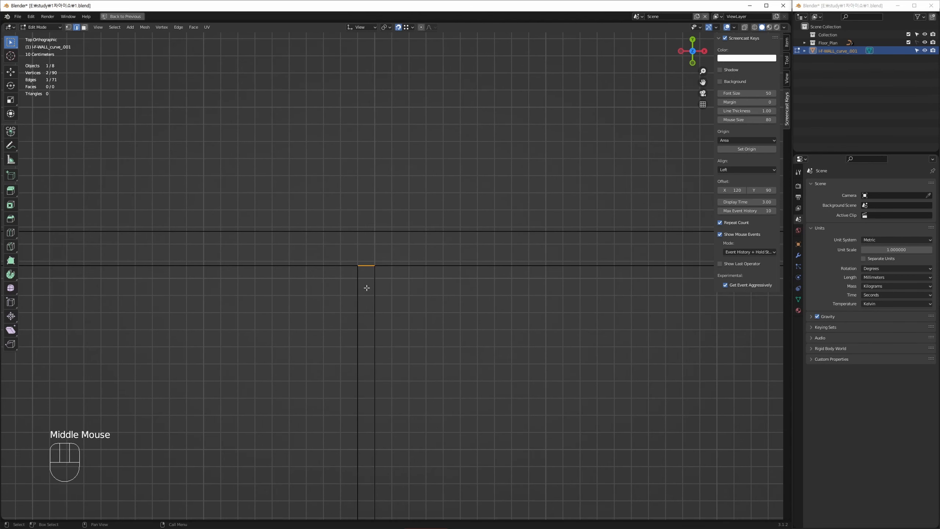
{"action": "key", "text": "Delete"}
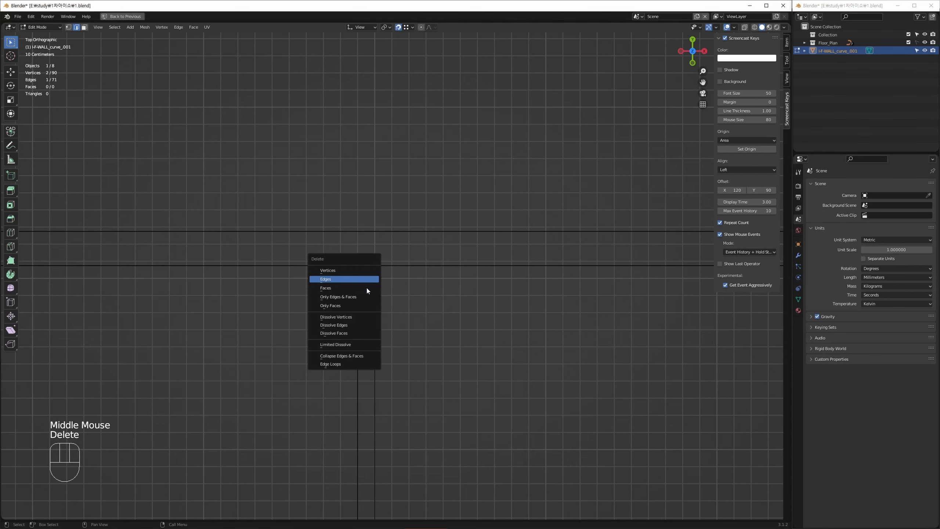
{"action": "left_click", "coordinate": [365, 281]}
Step: Delete the short edge that closes off the right partition from the upper wall
{"action": "middle_click_drag", "start_coordinate": [435, 301], "coordinate": [331, 321]}
{"action": "scroll", "coordinate": [576, 283], "scroll_direction": "down", "scroll_amount": 4}
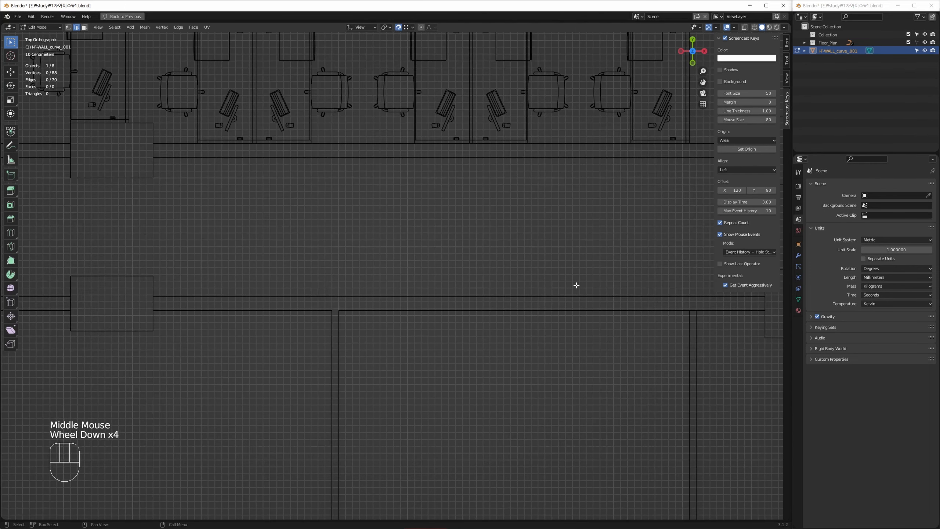
{"action": "middle_click_drag", "start_coordinate": [577, 283], "coordinate": [449, 296]}
{"action": "left_click_drag", "start_coordinate": [411, 270], "coordinate": [459, 320]}
{"action": "middle_click_drag", "start_coordinate": [458, 320], "coordinate": [428, 281]}
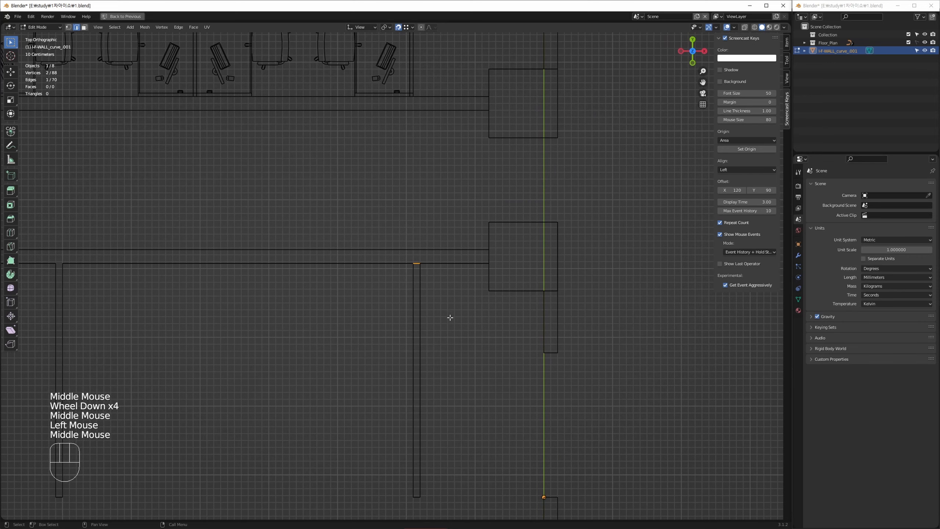
{"action": "key", "text": "Delete"}
{"action": "key", "text": "Delete"}
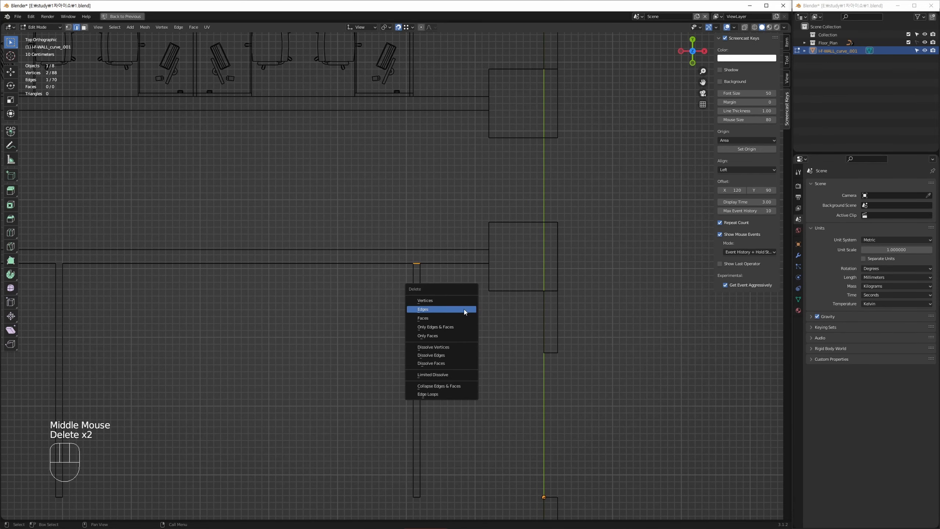
{"action": "left_click", "coordinate": [464, 308]}
Step: Delete the short edges where the right-hand walls meet the upper-right column and the small stub wall
{"action": "left_click", "coordinate": [537, 316]}
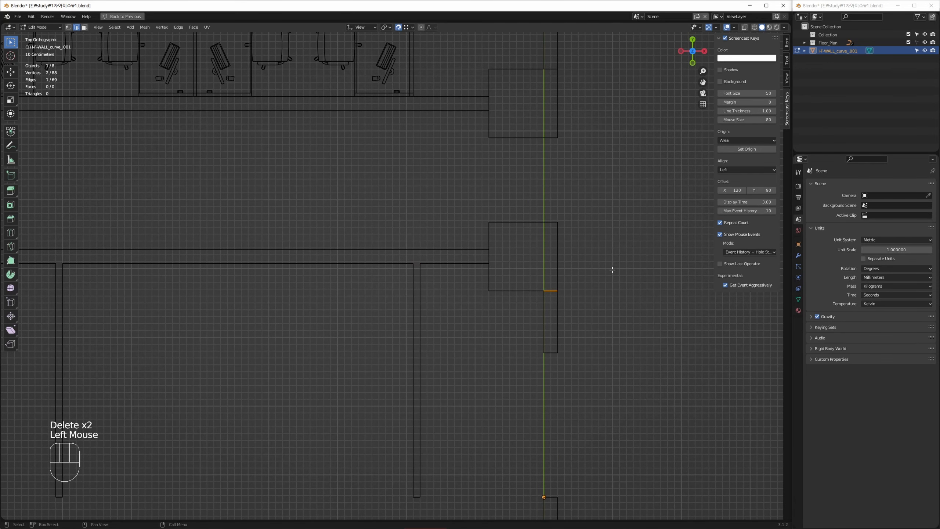
{"action": "middle_click_drag", "start_coordinate": [598, 288], "coordinate": [577, 279]}
{"action": "key", "text": "Delete"}
{"action": "left_click", "coordinate": [566, 292]}
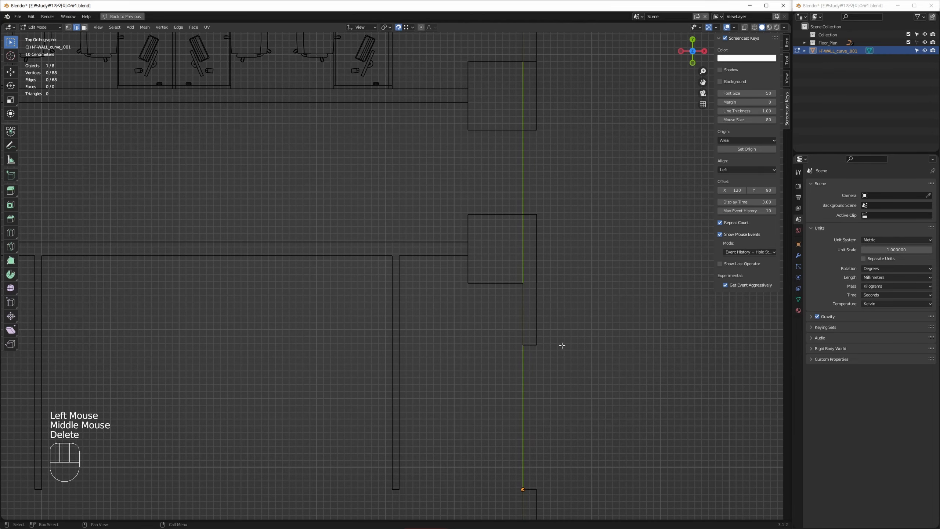
{"action": "middle_click_drag", "start_coordinate": [560, 342], "coordinate": [539, 78]}
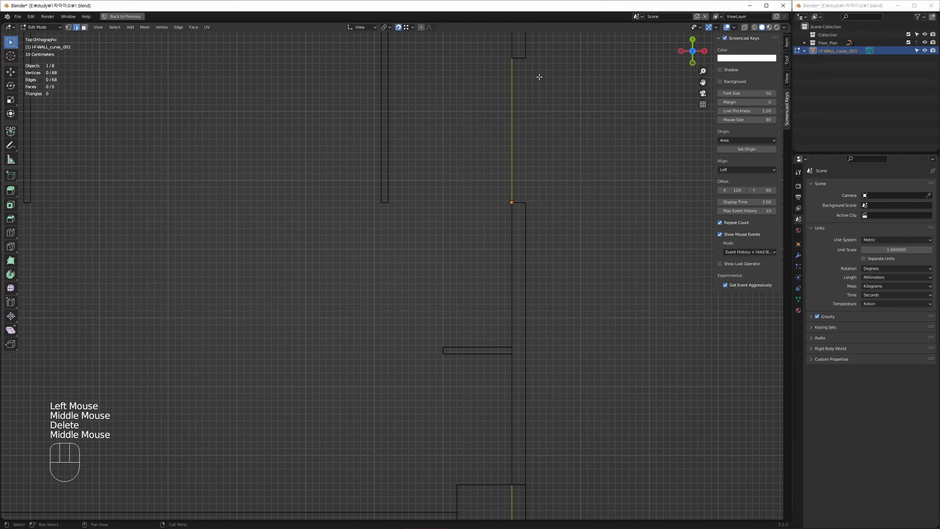
{"action": "key", "text": "Delete"}
{"action": "left_click", "coordinate": [536, 379]}
Step: Delete the short edges that separate the lower wall from its right column and from both sides of its left column
{"action": "mouse_move", "coordinate": [489, 352]}
{"action": "middle_mouse_down"}
{"action": "mouse_move", "coordinate": [499, 313]}
{"action": "mouse_move", "coordinate": [493, 350]}
{"action": "middle_mouse_up"}
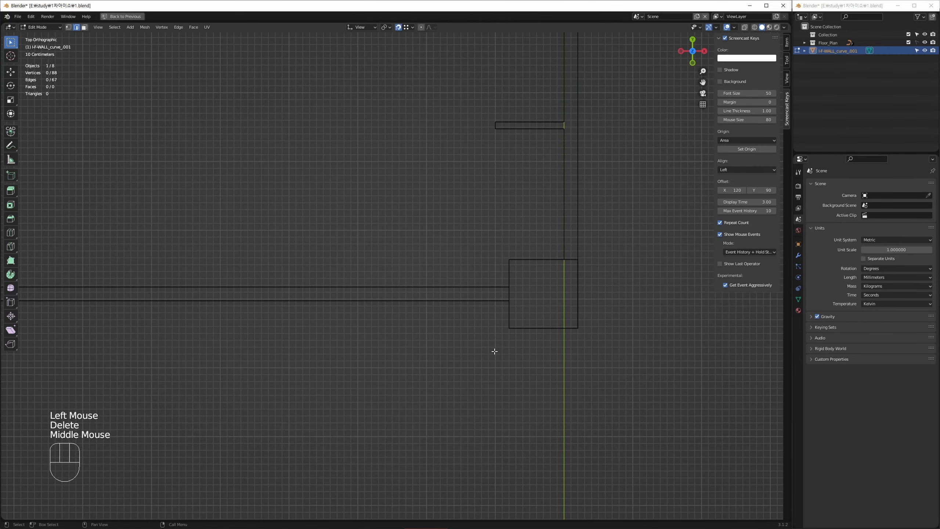
{"action": "left_click", "coordinate": [497, 285]}
{"action": "key", "text": "Delete"}
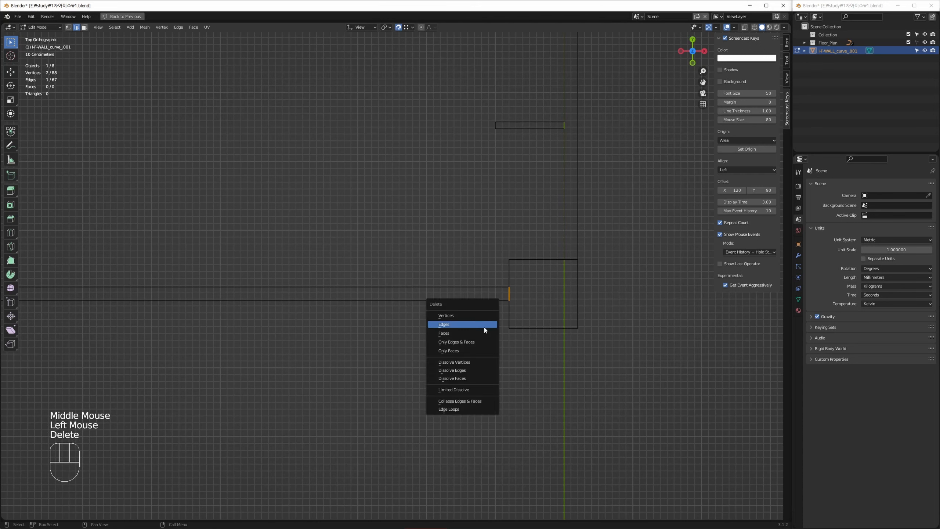
{"action": "left_click", "coordinate": [463, 325]}
{"action": "middle_click_drag", "start_coordinate": [254, 316], "coordinate": [402, 286]}
{"action": "left_click_drag", "start_coordinate": [183, 280], "coordinate": [344, 312]}
{"action": "key", "text": "Delete"}
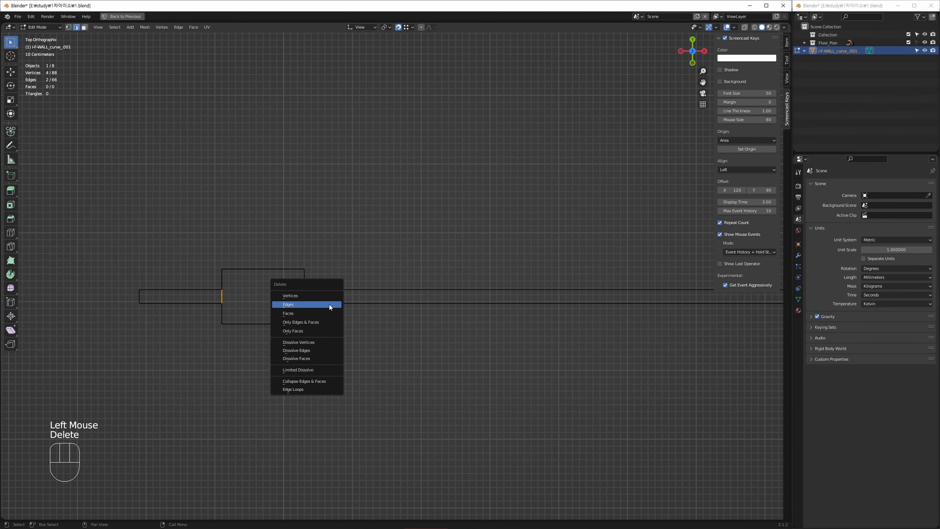
{"action": "left_click", "coordinate": [329, 305]}
Step: Delete the short edges on both sides of the upper-left column where it meets the upper wall
{"action": "middle_click_drag", "start_coordinate": [329, 305], "coordinate": [305, 261]}
{"action": "middle_click_drag", "start_coordinate": [273, 224], "coordinate": [234, 397]}
{"action": "middle_click_drag", "start_coordinate": [234, 397], "coordinate": [240, 325], "text": "ctrl"}
{"action": "middle_click_drag", "start_coordinate": [141, 184], "coordinate": [153, 225], "text": "ctrl"}
{"action": "left_click_drag", "start_coordinate": [153, 224], "coordinate": [299, 188]}
{"action": "key", "text": "Delete"}
{"action": "left_click", "coordinate": [279, 188]}
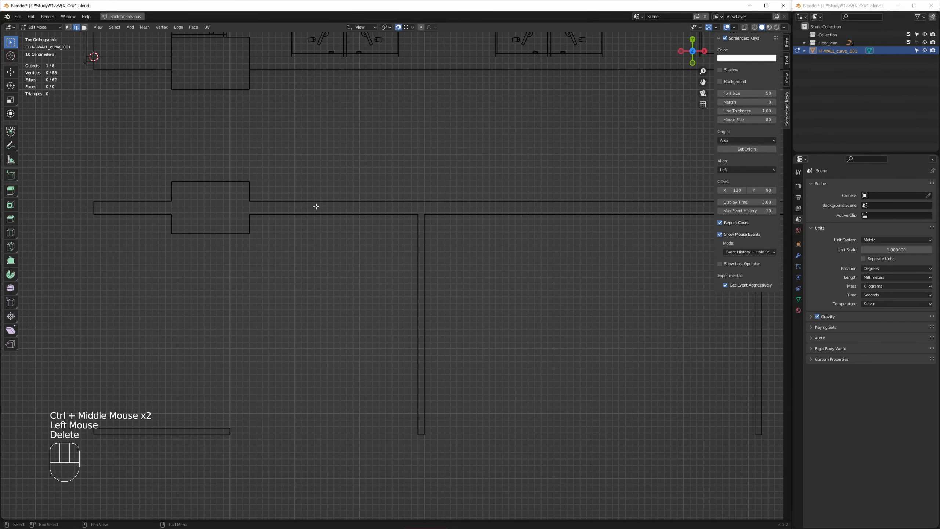
Step: Leave Edit Mode and examine the whole wall outline from an angled view
{"action": "middle_click_drag", "start_coordinate": [370, 337], "coordinate": [350, 340]}
{"action": "key", "text": "Tab"}
{"action": "middle_click_drag", "start_coordinate": [373, 382], "coordinate": [439, 375]}
{"action": "key", "text": "alt+w"}
{"action": "key", "text": "z"}
{"action": "key", "text": "alt+w"}
{"action": "left_click_drag", "start_coordinate": [459, 384], "coordinate": [405, 328]}
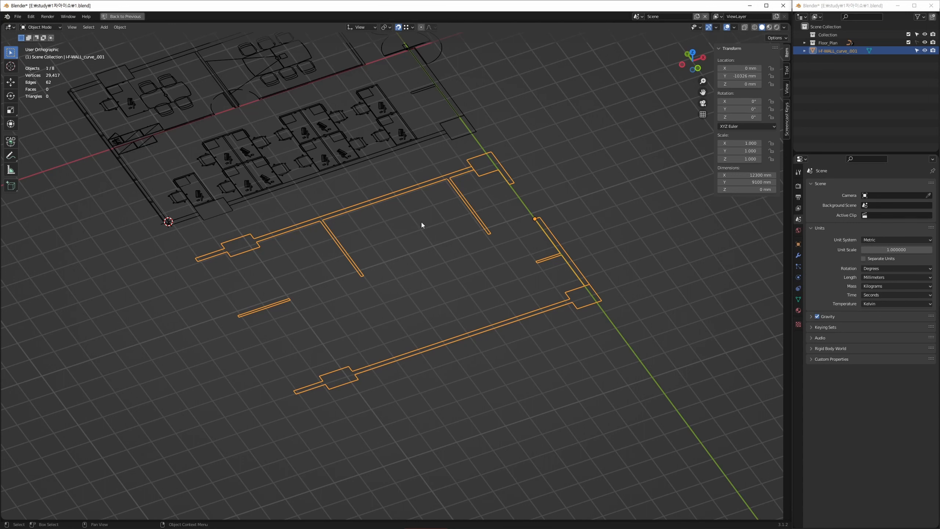
{"action": "key", "text": "KP_Decimal"}
Step: Delete the short edge between the upper wall and the upper-right column in Edit Mode
{"action": "key", "text": "Tab"}
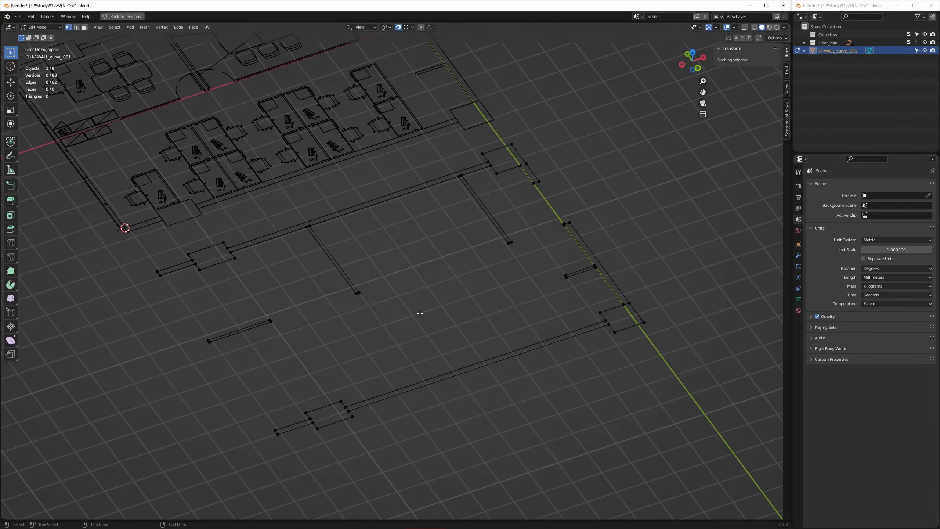
{"action": "key", "text": "a"}
{"action": "right_click", "coordinate": [457, 316]}
{"action": "scroll", "coordinate": [434, 187], "scroll_direction": "up", "scroll_amount": 5}
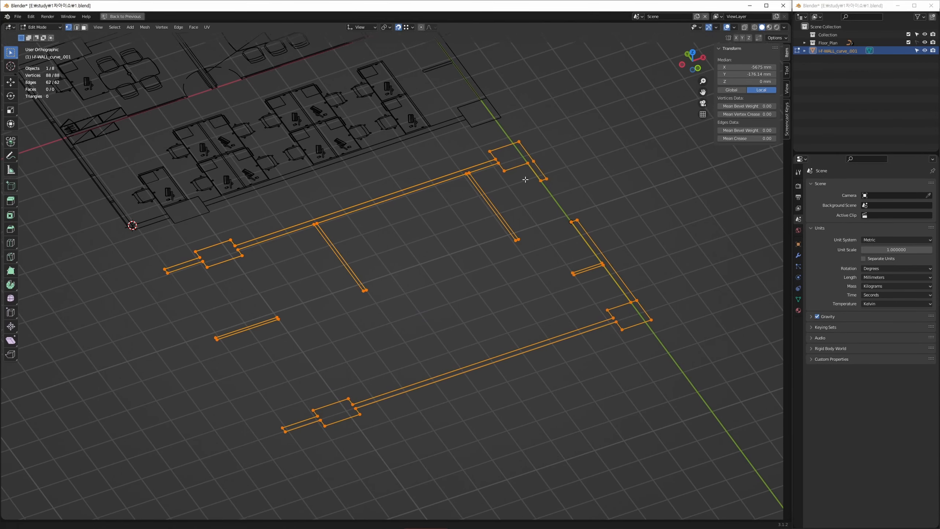
{"action": "key", "text": "2"}
{"action": "left_click_drag", "start_coordinate": [422, 175], "coordinate": [458, 197]}
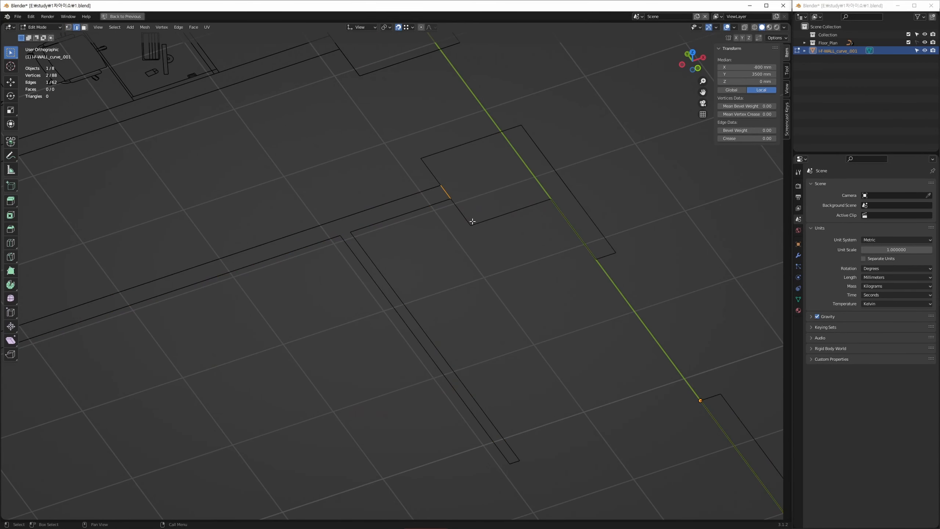
{"action": "key", "text": "x"}
{"action": "left_click", "coordinate": [472, 221]}
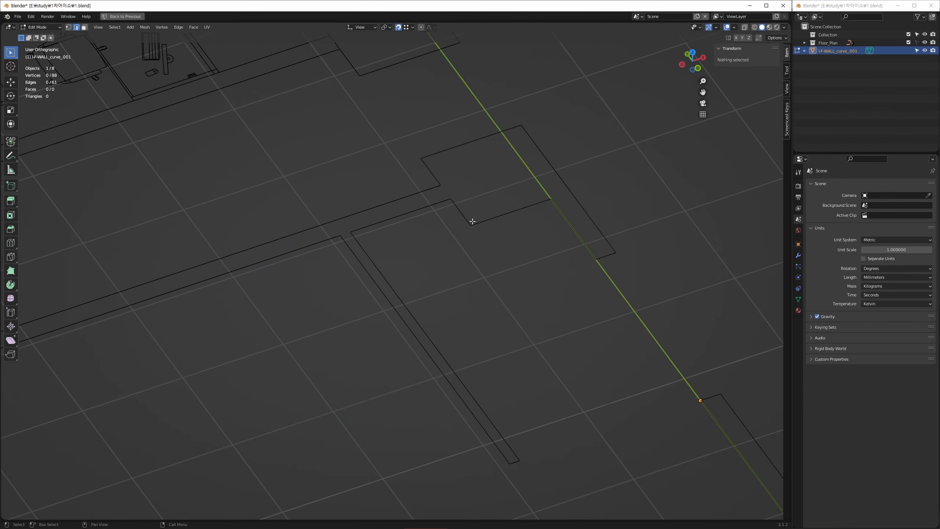
Step: Select all vertices of the wall mesh and merge them by distance
{"action": "scroll", "coordinate": [411, 350], "scroll_direction": "down", "scroll_amount": 2}
{"action": "scroll", "coordinate": [440, 267], "scroll_direction": "down", "scroll_amount": 4}
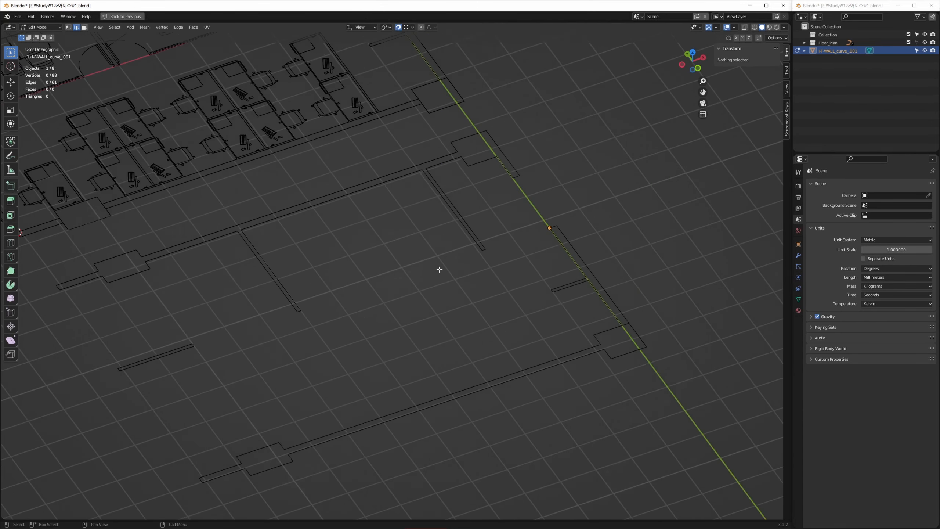
{"action": "key", "text": "1"}
{"action": "middle_click_drag", "start_coordinate": [470, 292], "coordinate": [432, 315], "text": "shift"}
{"action": "key", "text": "a"}
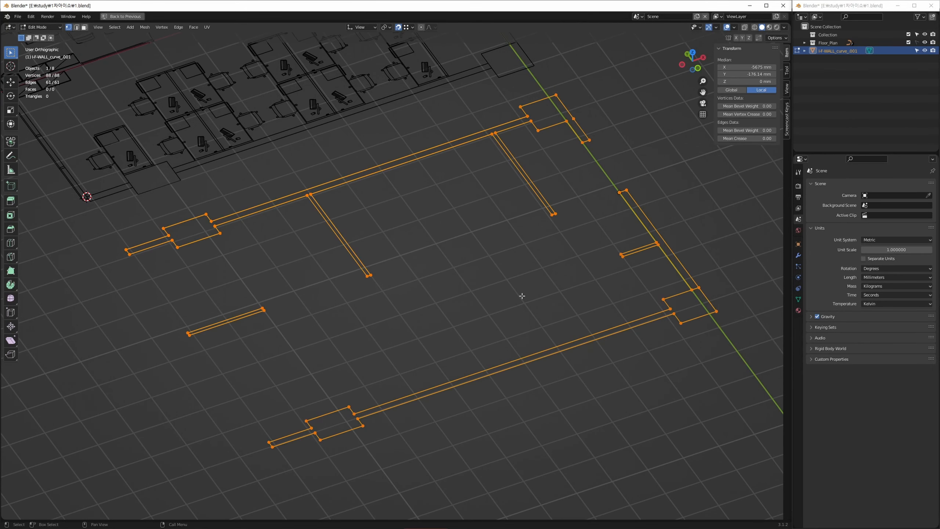
{"action": "key", "text": "m"}
{"action": "key", "text": "b"}
{"action": "middle_click_drag", "start_coordinate": [478, 285], "coordinate": [463, 285], "text": "shift"}
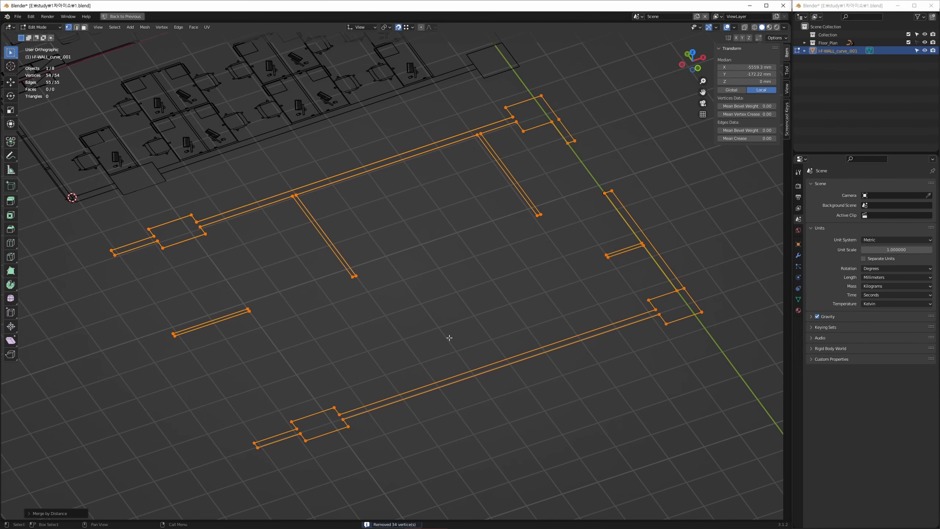
Step: Examine the wall junctions along the right-hand side and the overall outline of the merged mesh
{"action": "left_click", "coordinate": [454, 318]}
{"action": "key", "text": "2"}
{"action": "left_click_drag", "start_coordinate": [620, 230], "coordinate": [640, 240]}
{"action": "middle_click_drag", "start_coordinate": [640, 241], "coordinate": [635, 333], "text": "ctrl"}
{"action": "middle_click_drag", "start_coordinate": [630, 291], "coordinate": [629, 226], "text": "ctrl"}
{"action": "middle_click_drag", "start_coordinate": [582, 269], "coordinate": [572, 229], "text": "ctrl"}
{"action": "middle_click_drag", "start_coordinate": [489, 278], "coordinate": [451, 250]}
{"action": "middle_click_drag", "start_coordinate": [458, 294], "coordinate": [452, 292]}
{"action": "key", "text": "Tab"}
{"action": "left_click_drag", "start_coordinate": [499, 310], "coordinate": [477, 370]}
{"action": "middle_click_drag", "start_coordinate": [525, 326], "coordinate": [488, 334]}
{"action": "middle_click_drag", "start_coordinate": [531, 290], "coordinate": [515, 293]}
Step: In edge select mode, select the whole connected outline of the lower and right-hand walls from the long lower wall edge
{"action": "key", "text": "Tab"}
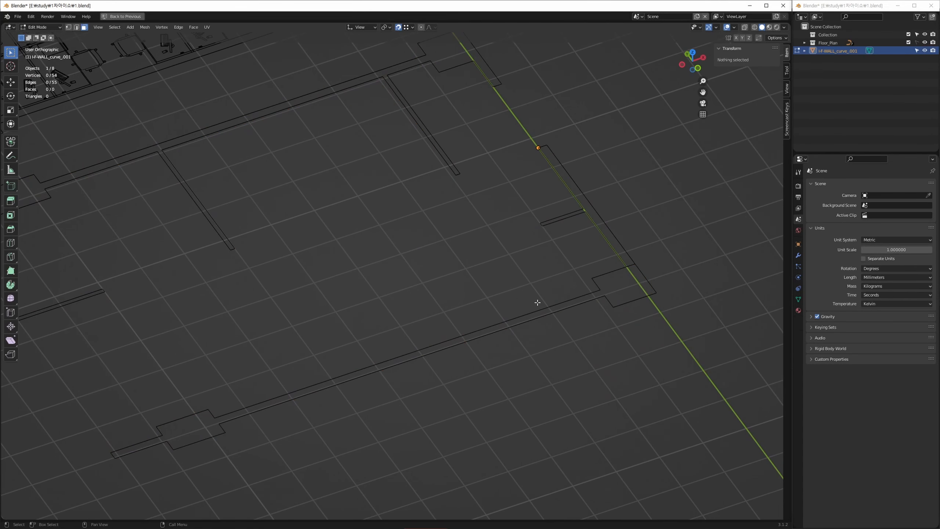
{"action": "key", "text": "2"}
{"action": "left_click", "coordinate": [623, 305]}
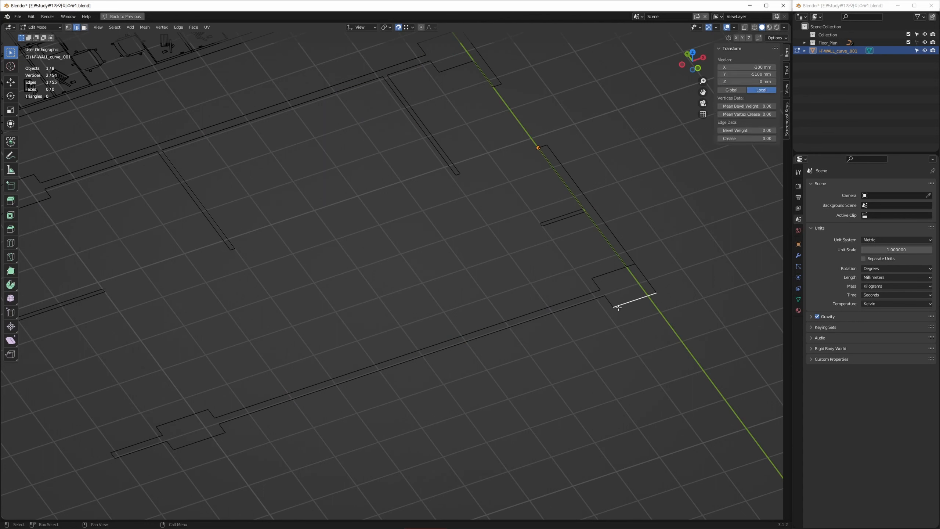
{"action": "key", "text": "ctrl+l"}
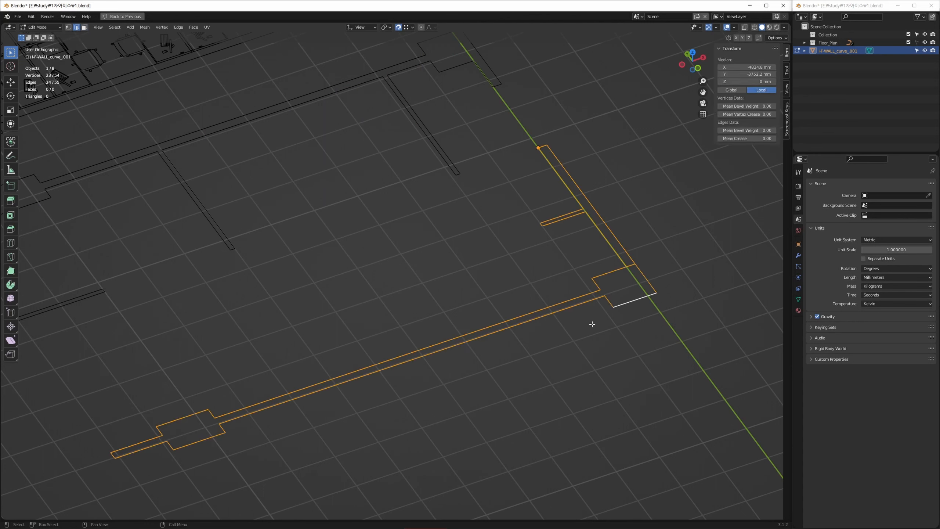
{"action": "middle_click_drag", "start_coordinate": [486, 330], "coordinate": [517, 314]}
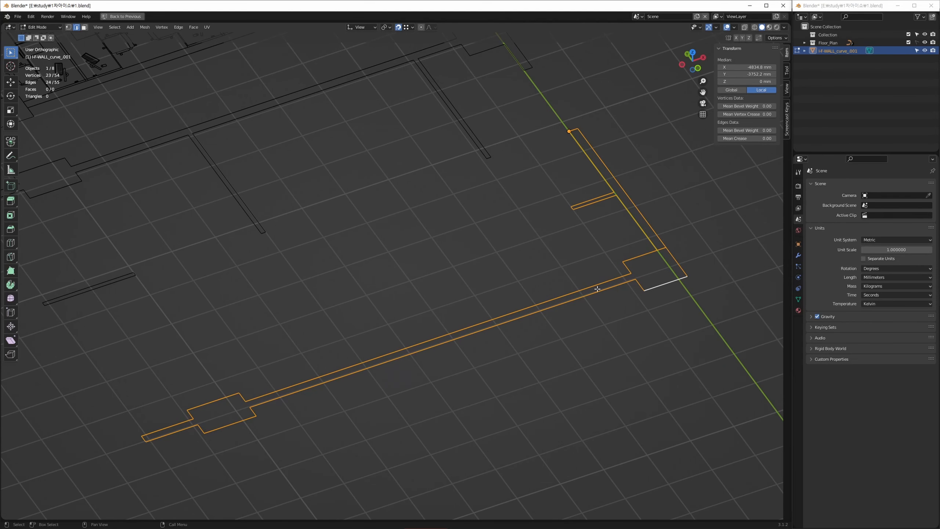
{"action": "middle_click_drag", "start_coordinate": [504, 326], "coordinate": [513, 319]}
{"action": "left_click", "coordinate": [547, 336]}
{"action": "middle_click_drag", "start_coordinate": [428, 343], "coordinate": [429, 327]}
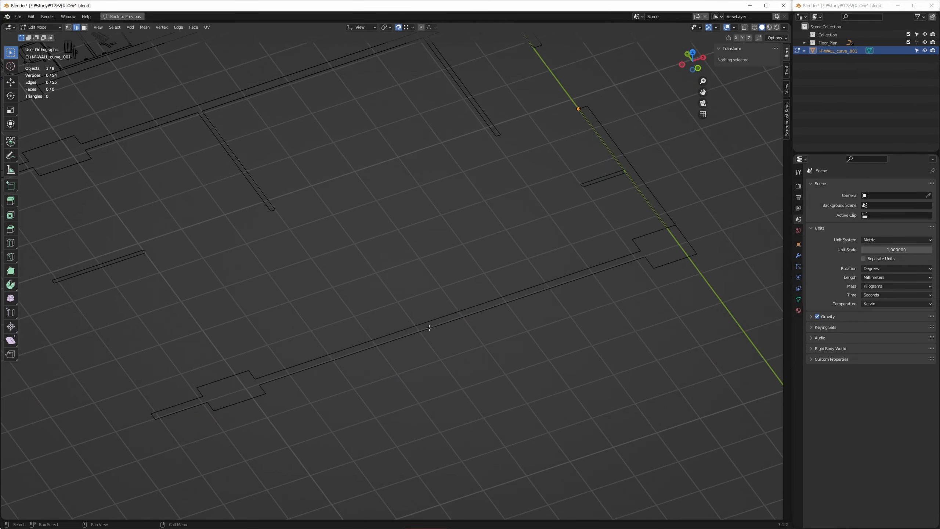
{"action": "left_click", "coordinate": [437, 324]}
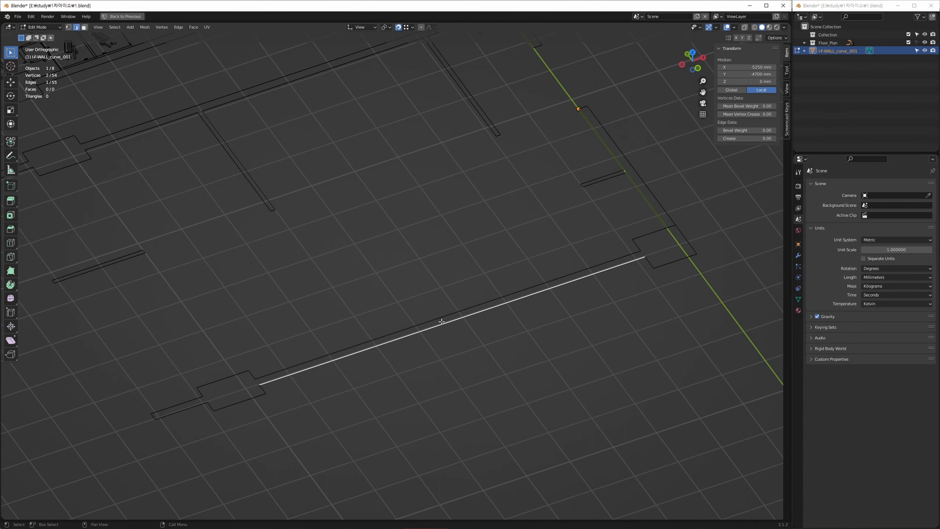
{"action": "key", "text": "ctrl+l"}
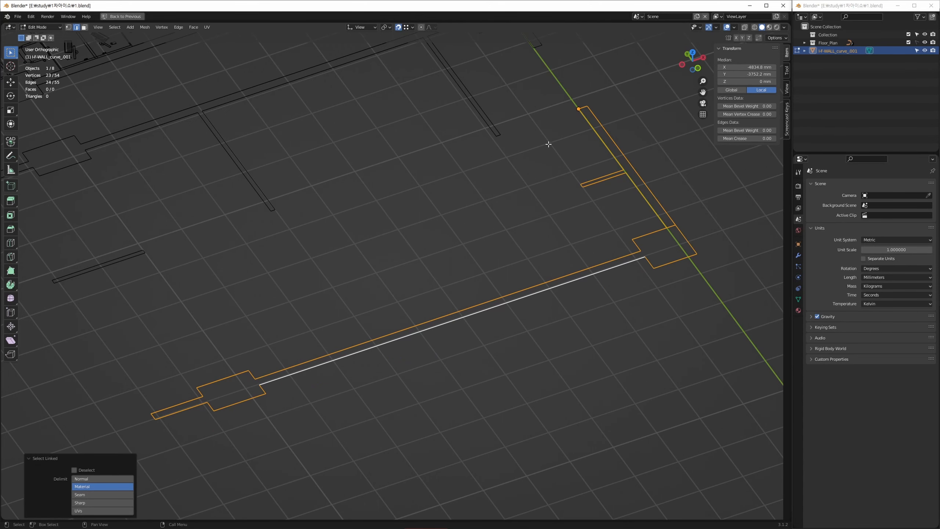
Step: Set the linked selection of the wall outline to be delimited by Seam
{"action": "middle_click_drag", "start_coordinate": [367, 318], "coordinate": [404, 309], "text": "shift"}
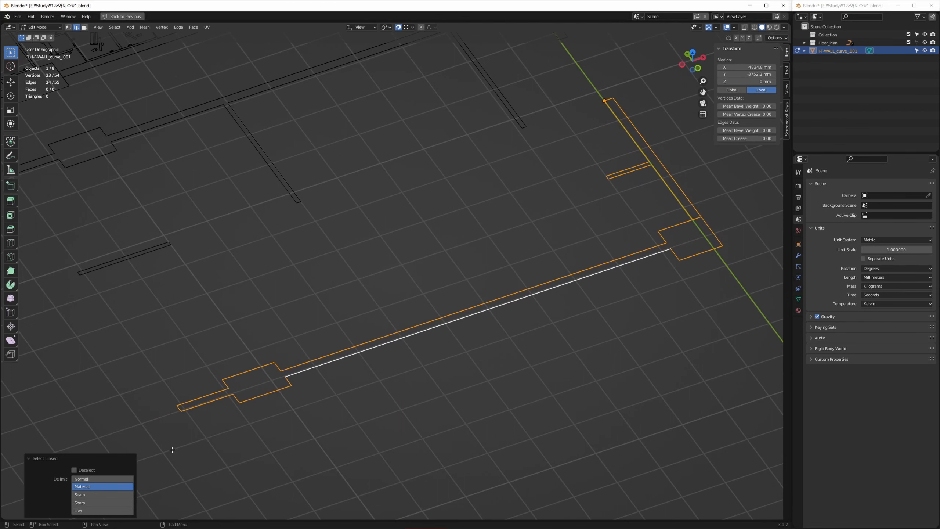
{"action": "left_click", "coordinate": [89, 495]}
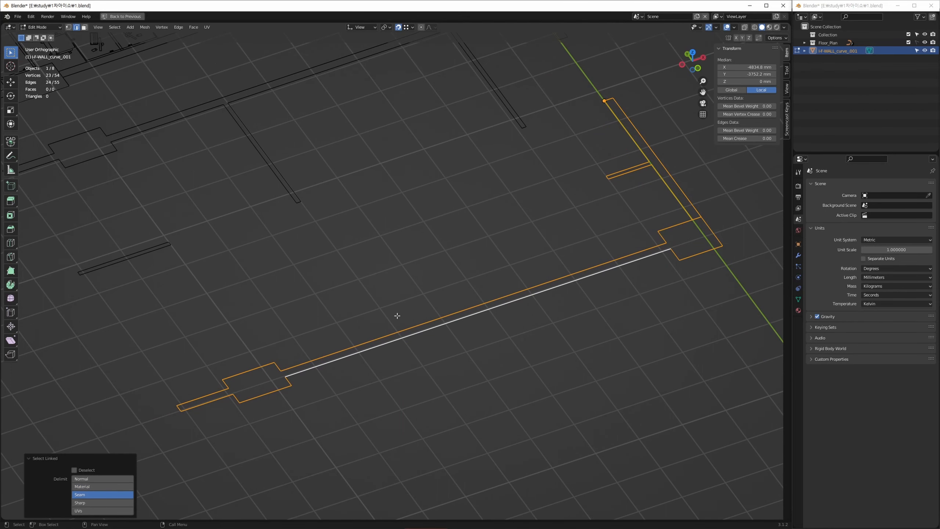
{"action": "middle_click_drag", "start_coordinate": [397, 315], "coordinate": [343, 362], "text": "shift"}
{"action": "left_click", "coordinate": [42, 456]}
Step: Fill the selected outline of the lower and right-hand walls with a single face
{"action": "mouse_move", "coordinate": [343, 362]}
{"action": "middle_mouse_down", "text": "ctrl"}
{"action": "mouse_move", "coordinate": [339, 347]}
{"action": "mouse_move", "coordinate": [332, 374]}
{"action": "middle_mouse_up", "text": "ctrl"}
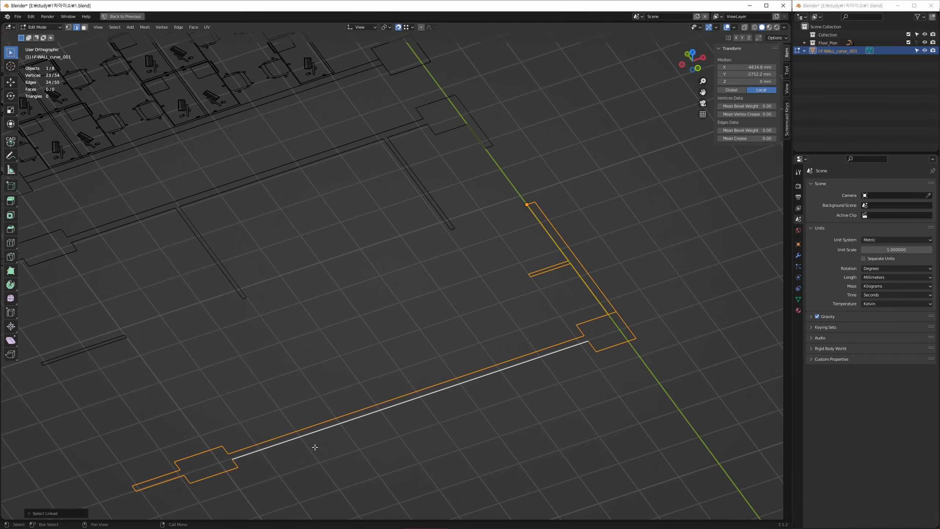
{"action": "mouse_move", "coordinate": [306, 407]}
{"action": "middle_mouse_down", "text": "shift"}
{"action": "mouse_move", "coordinate": [326, 365]}
{"action": "mouse_move", "coordinate": [304, 400]}
{"action": "middle_mouse_up", "text": "shift"}
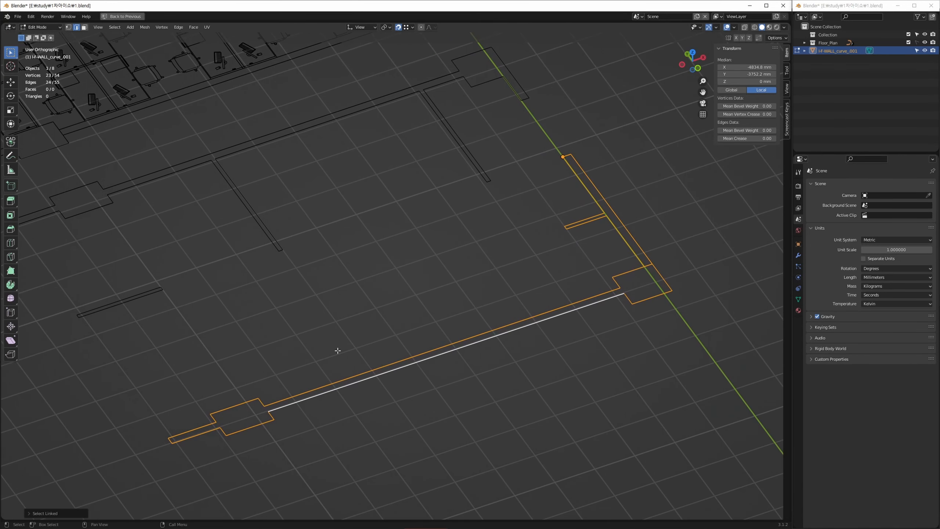
{"action": "middle_click_drag", "start_coordinate": [337, 342], "coordinate": [331, 344], "text": "shift"}
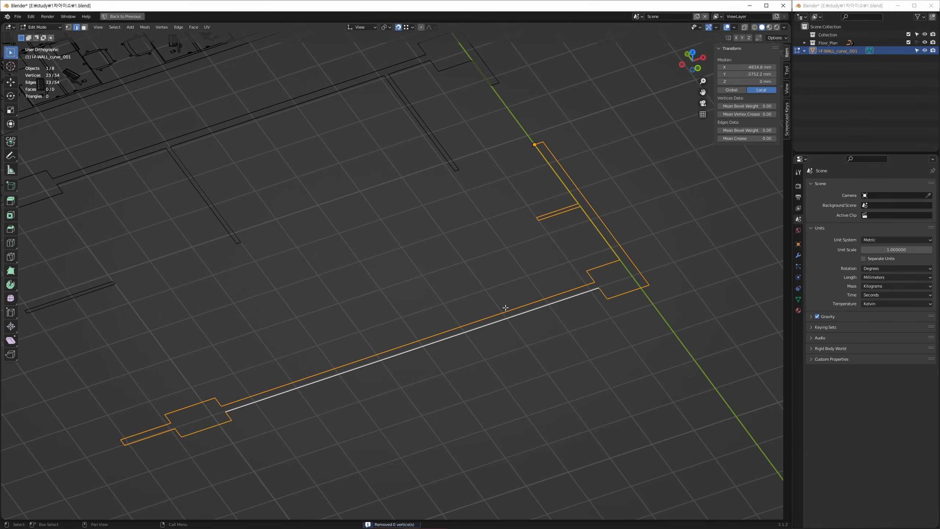
{"action": "key", "text": "f"}
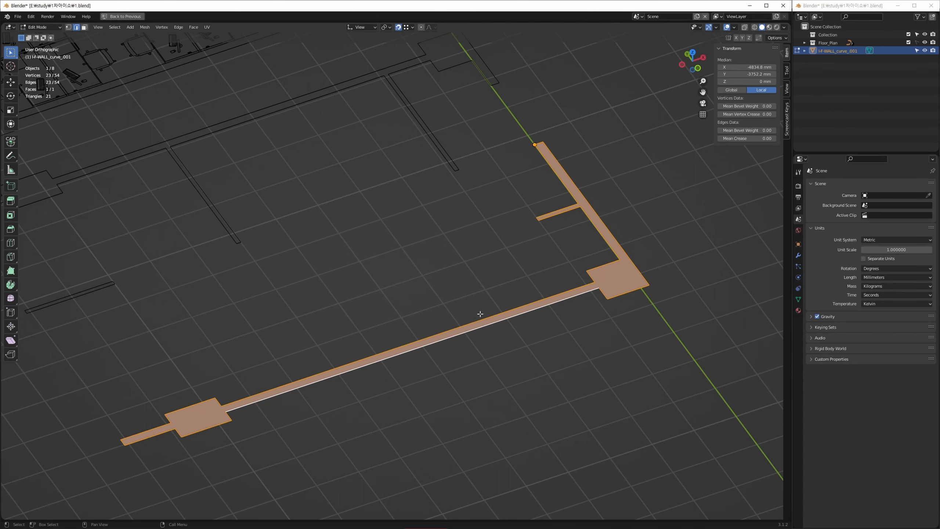
Step: Try to move the corner vertex where the short wall stub meets the lower-left column along the X axis
{"action": "middle_click_drag", "start_coordinate": [484, 310], "coordinate": [476, 319]}
{"action": "middle_click_drag", "start_coordinate": [221, 394], "coordinate": [377, 333], "text": "shift"}
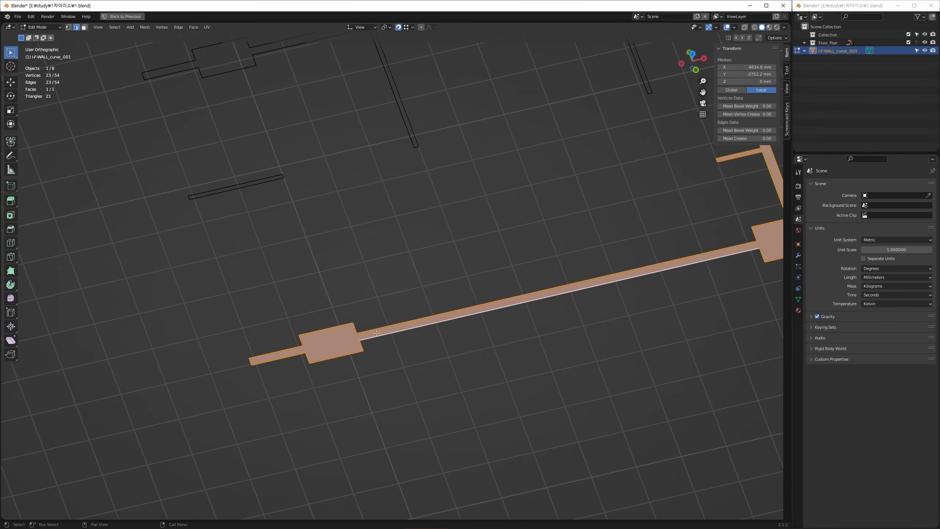
{"action": "scroll", "coordinate": [377, 333], "scroll_direction": "up", "scroll_amount": 5}
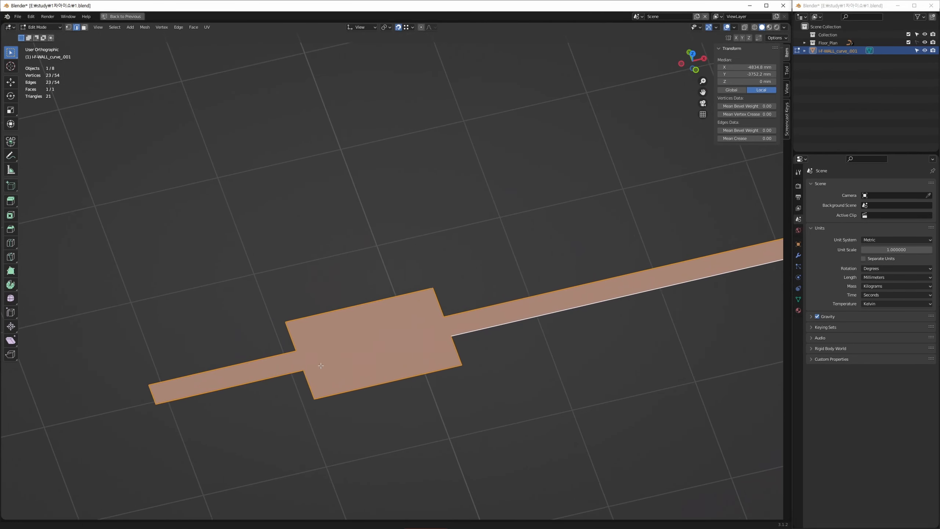
{"action": "scroll", "coordinate": [321, 366], "scroll_direction": "up", "scroll_amount": 1}
{"action": "key", "text": "1"}
{"action": "left_click", "coordinate": [295, 355]}
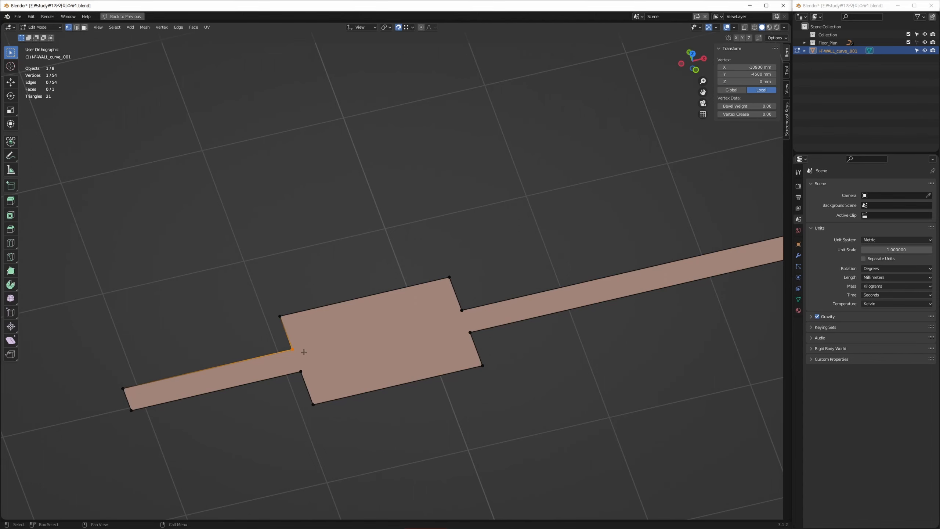
{"action": "key", "text": "g"}
{"action": "key", "text": "x"}
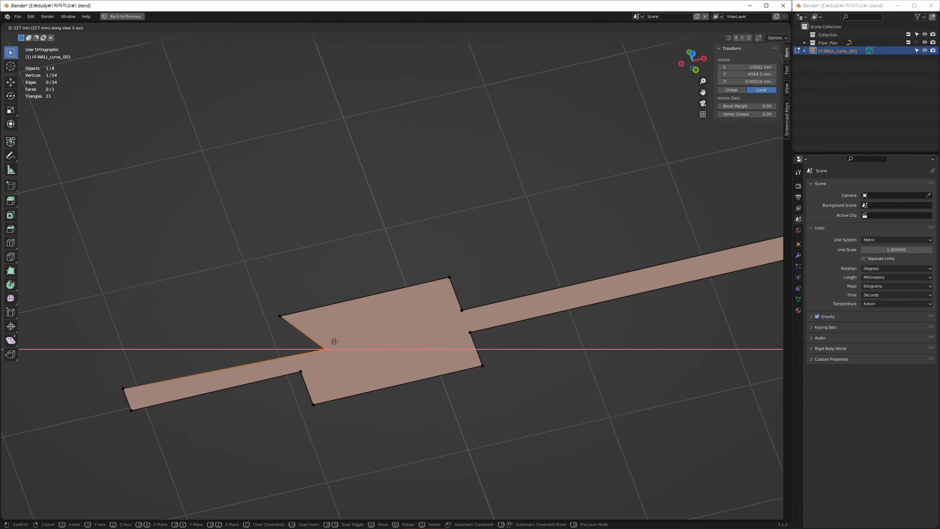
{"action": "right_click", "coordinate": [332, 341]}
Step: Try moving the same corner vertex into the column with global Z locked, and undo the move
{"action": "middle_click_drag", "start_coordinate": [300, 352], "coordinate": [320, 335], "text": "shift"}
{"action": "key", "text": "g"}
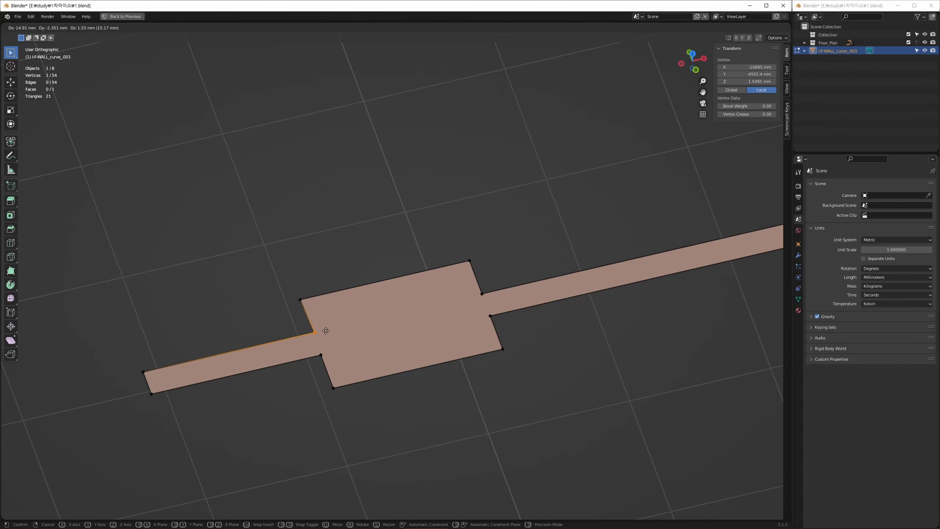
{"action": "key", "text": "shift+z"}
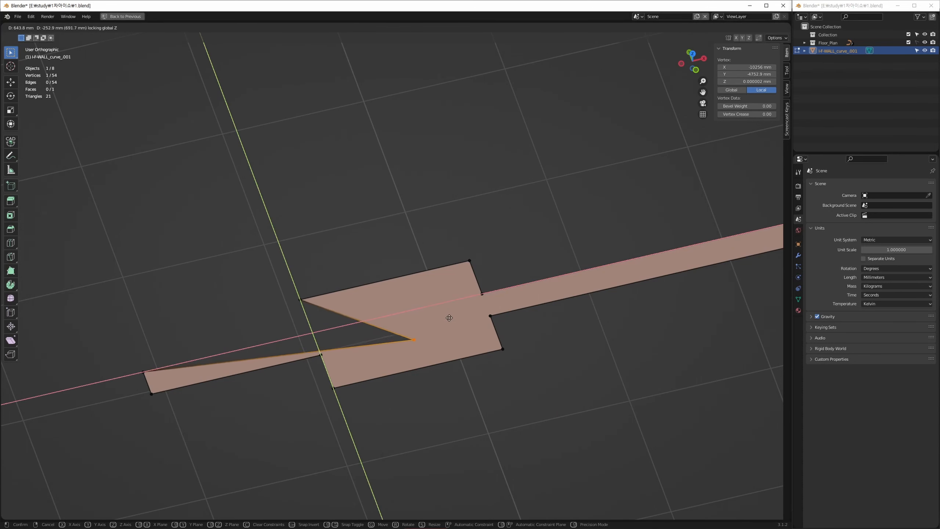
{"action": "left_click", "coordinate": [478, 326]}
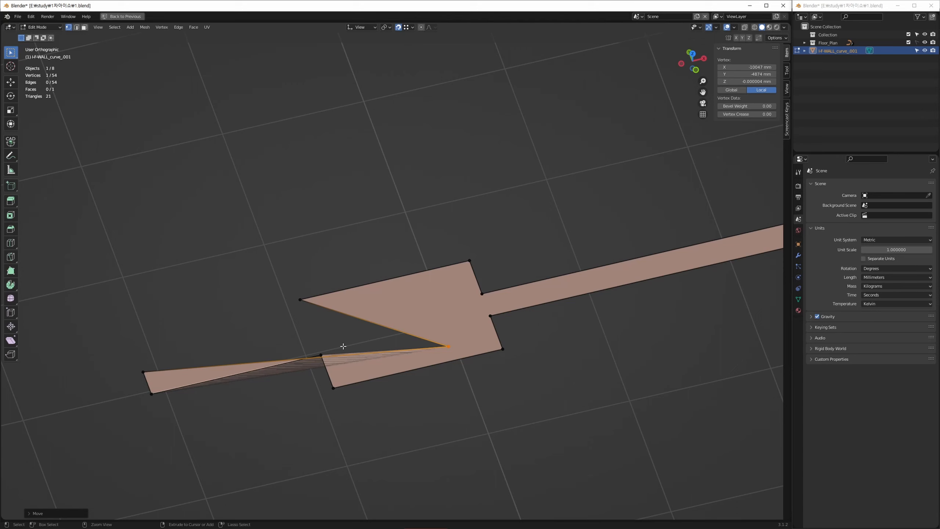
{"action": "key", "text": "ctrl+z"}
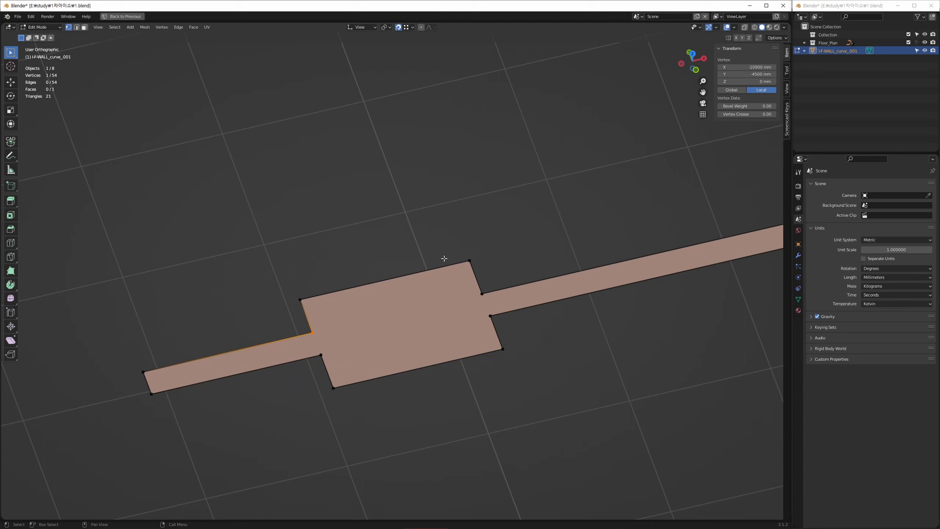
Step: Sketch annotation lines across the lower-left column between the corners where the walls meet it
{"action": "key", "text": "d"}
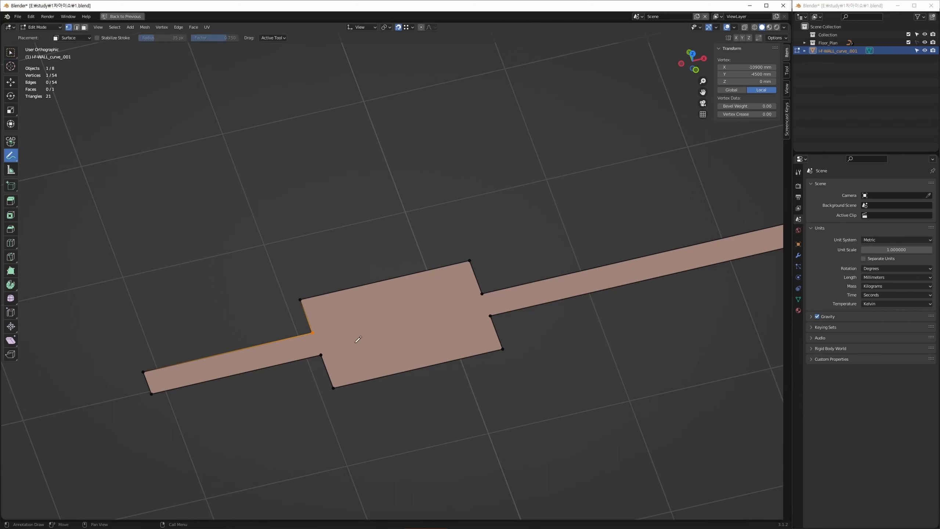
{"action": "left_click_drag", "start_coordinate": [313, 332], "coordinate": [320, 354]}
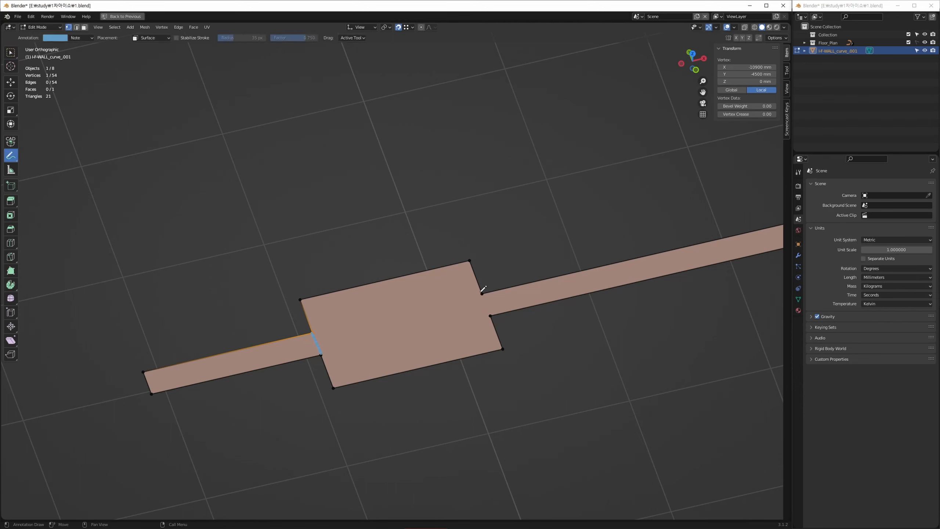
{"action": "left_click_drag", "start_coordinate": [484, 293], "coordinate": [489, 311]}
{"action": "left_click_drag", "start_coordinate": [316, 334], "coordinate": [476, 288]}
{"action": "left_click_drag", "start_coordinate": [329, 351], "coordinate": [489, 315]}
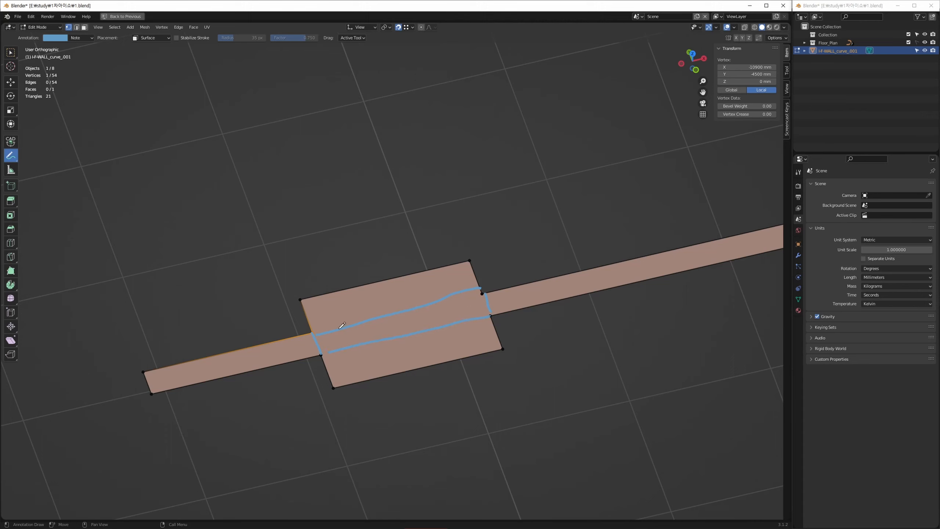
{"action": "left_click_drag", "start_coordinate": [475, 258], "coordinate": [475, 258]}
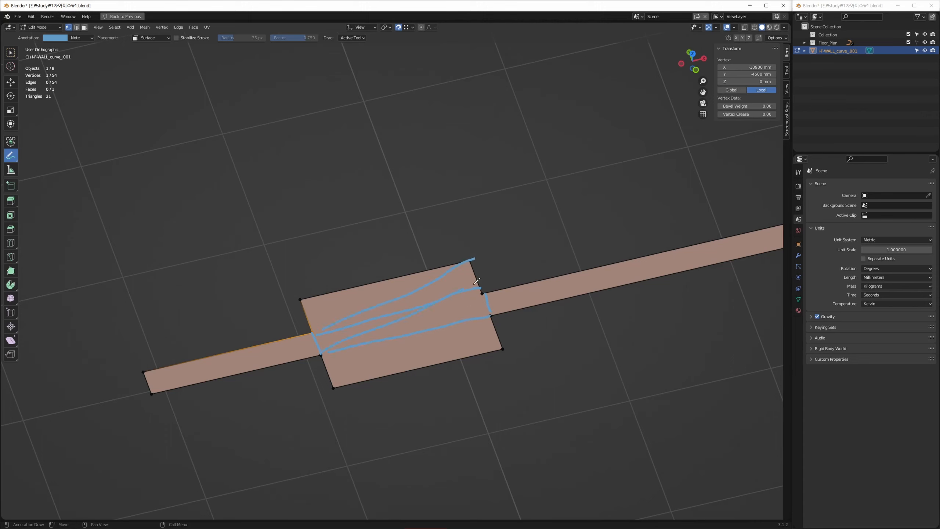
{"action": "left_click_drag", "start_coordinate": [333, 389], "coordinate": [486, 305]}
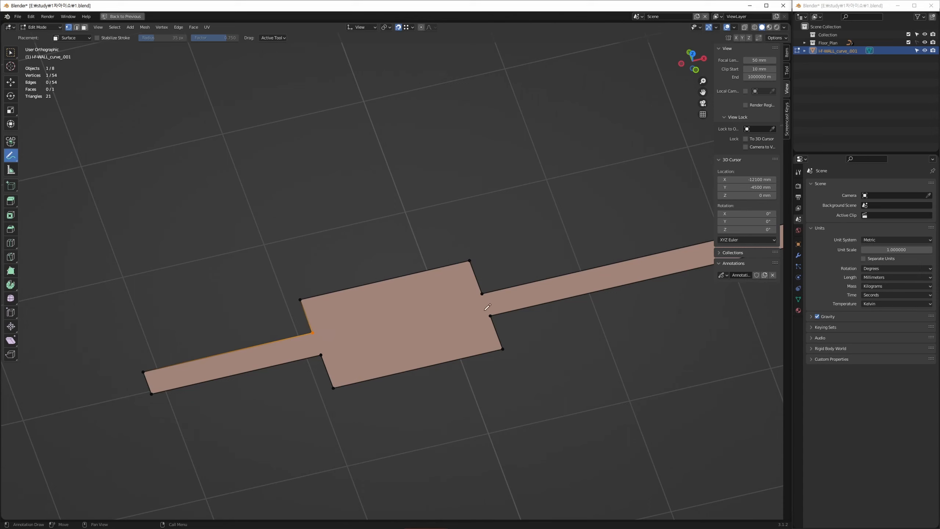
Step: Annotate the lower-left column with lines fanning out from its wall corners and a circle around it, and remove the annotation layer
{"action": "left_click", "coordinate": [153, 391]}
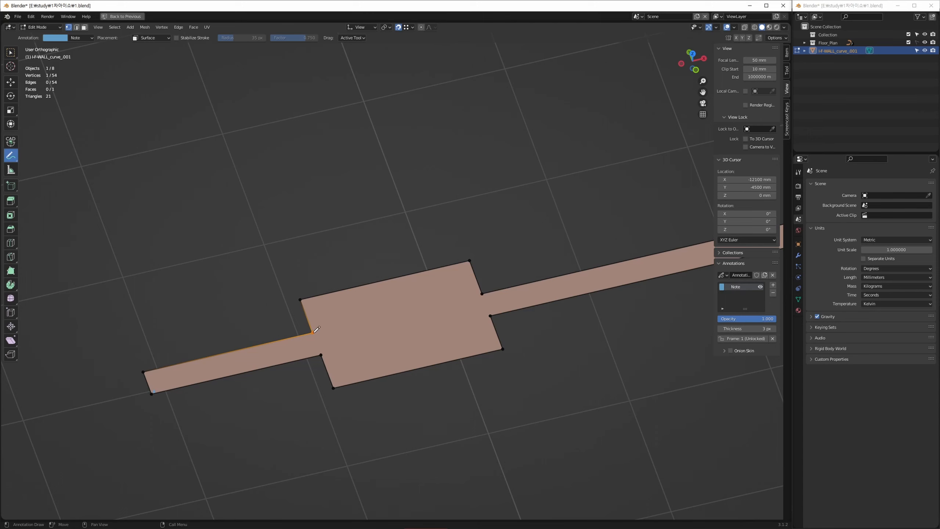
{"action": "left_click_drag", "start_coordinate": [313, 333], "coordinate": [150, 394]}
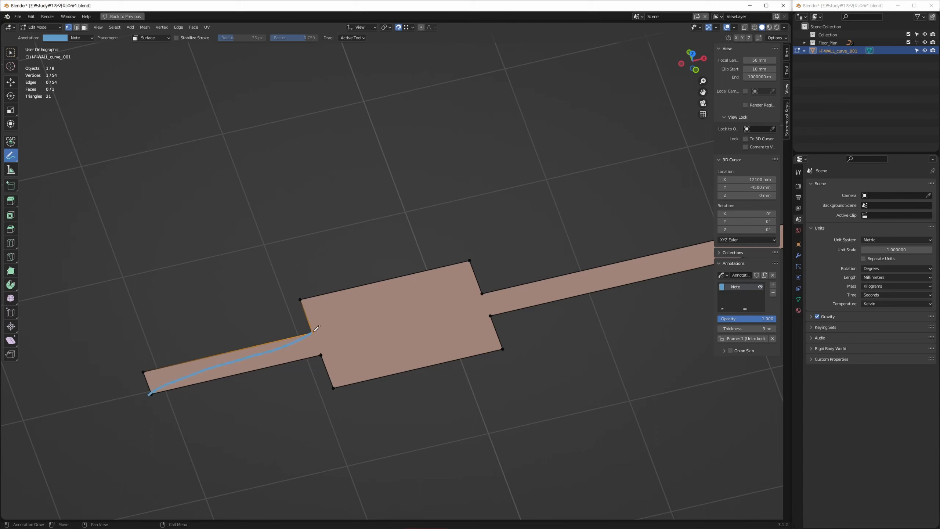
{"action": "mouse_move", "coordinate": [313, 331]}
{"action": "left_mouse_down"}
{"action": "mouse_move", "coordinate": [466, 255]}
{"action": "mouse_move", "coordinate": [441, 290]}
{"action": "mouse_move", "coordinate": [485, 278]}
{"action": "mouse_move", "coordinate": [485, 318]}
{"action": "left_mouse_up"}
{"action": "left_click_drag", "start_coordinate": [316, 333], "coordinate": [507, 351]}
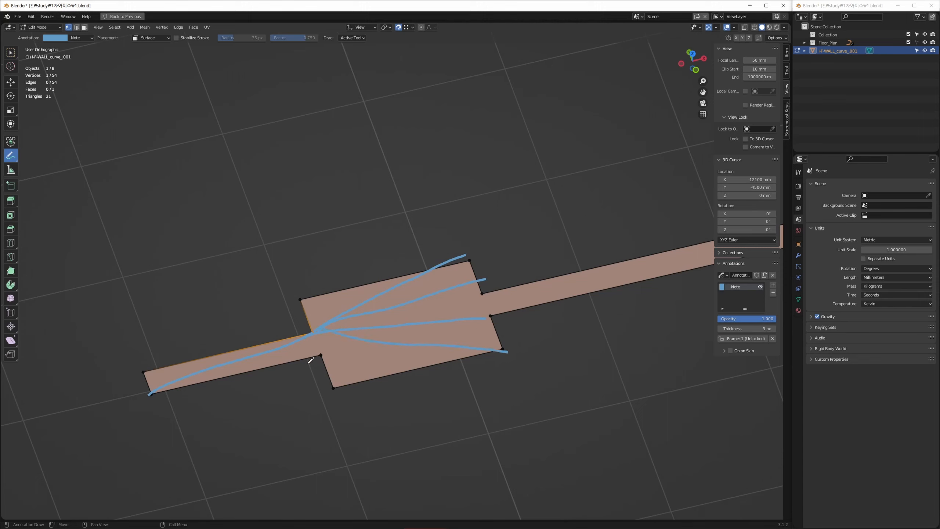
{"action": "left_click_drag", "start_coordinate": [321, 353], "coordinate": [517, 348]}
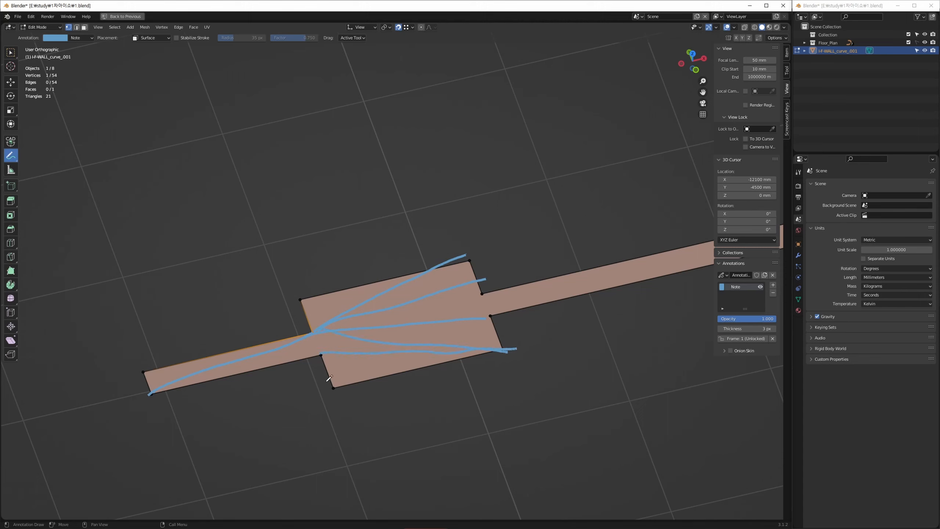
{"action": "left_click_drag", "start_coordinate": [314, 332], "coordinate": [324, 359]}
{"action": "left_click_drag", "start_coordinate": [477, 288], "coordinate": [491, 316]}
{"action": "mouse_move", "coordinate": [511, 369]}
{"action": "left_mouse_down"}
{"action": "mouse_move", "coordinate": [269, 248]}
{"action": "mouse_move", "coordinate": [476, 431]}
{"action": "left_mouse_up"}
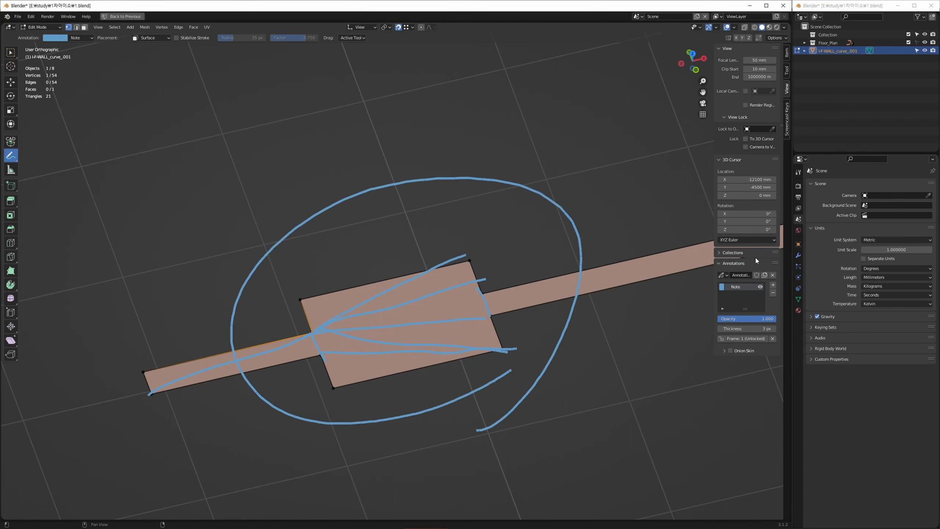
{"action": "left_click", "coordinate": [772, 293]}
Step: Return to the Select Box tool and examine the whole filled face of the lower and right-hand walls
{"action": "mouse_move", "coordinate": [512, 307]}
{"action": "middle_mouse_down", "text": "shift"}
{"action": "mouse_move", "coordinate": [510, 324]}
{"action": "mouse_move", "coordinate": [388, 344]}
{"action": "middle_mouse_up", "text": "shift"}
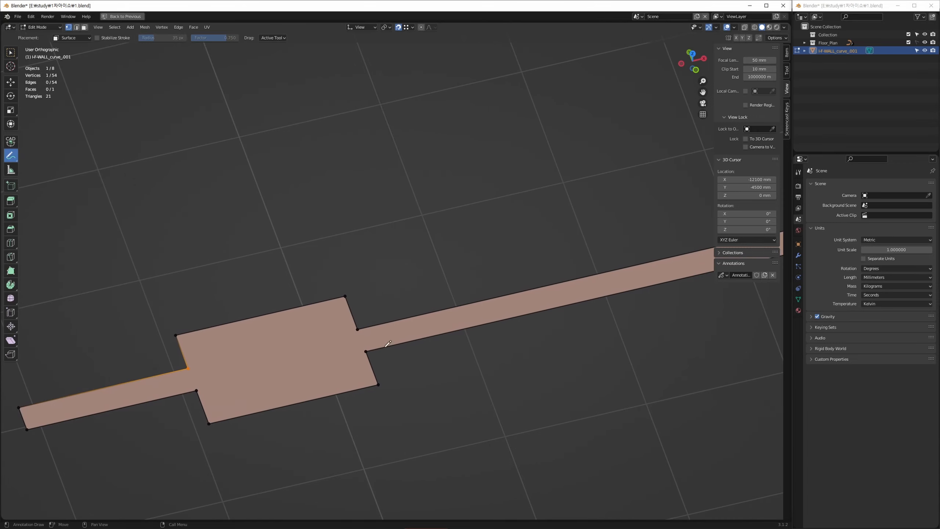
{"action": "left_click", "coordinate": [9, 54]}
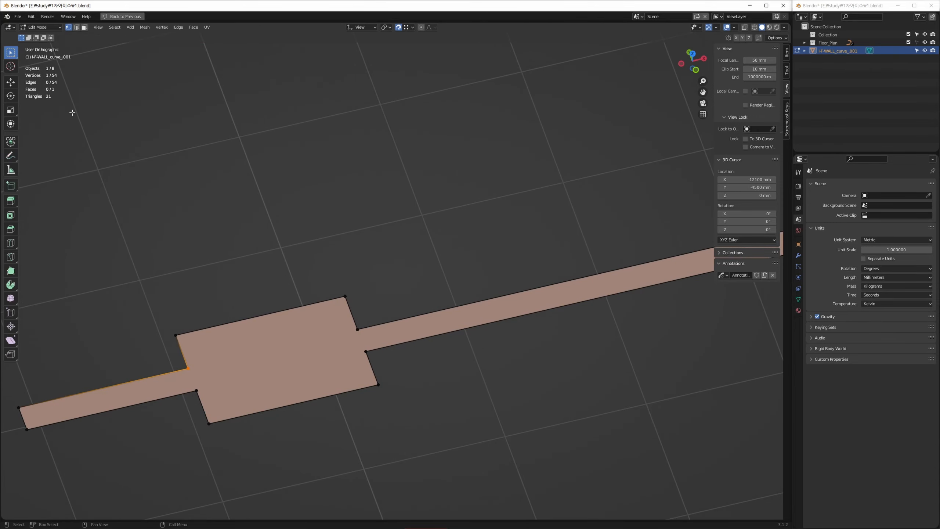
{"action": "scroll", "coordinate": [412, 329], "scroll_direction": "down", "scroll_amount": 4}
{"action": "middle_click_drag", "start_coordinate": [551, 254], "coordinate": [309, 340]}
{"action": "scroll", "coordinate": [373, 285], "scroll_direction": "down", "scroll_amount": 2}
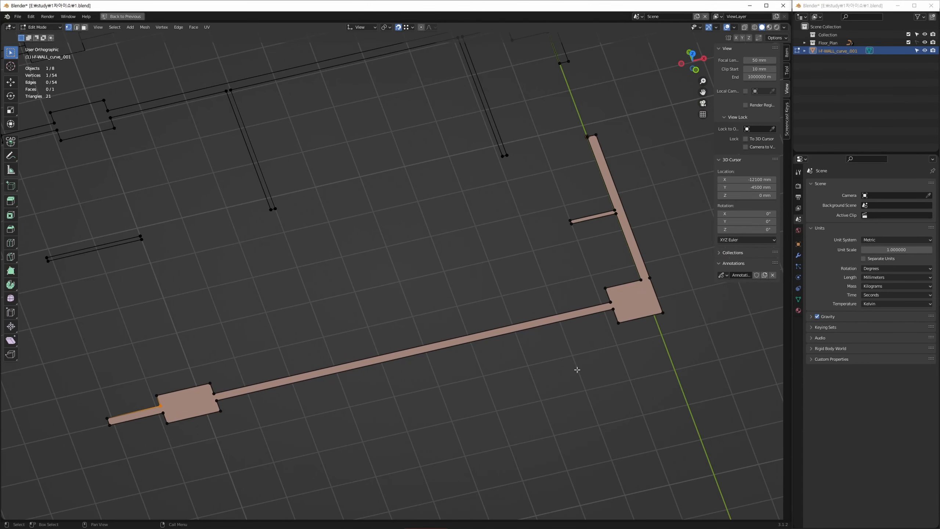
{"action": "middle_click_drag", "start_coordinate": [515, 310], "coordinate": [493, 319], "text": "shift"}
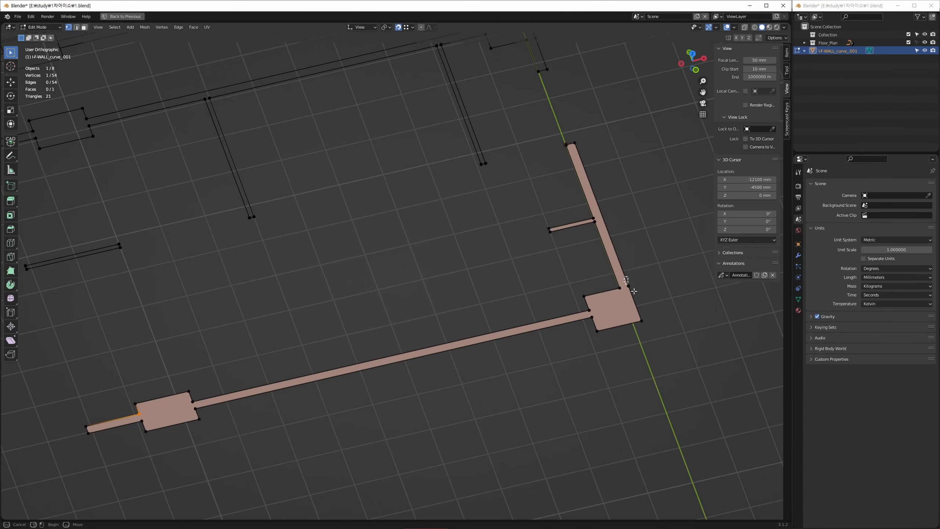
Step: Dissolve the extra vertex on the outer edge of the right-hand wall beside the lower-right column
{"action": "left_click", "coordinate": [637, 298]}
{"action": "key", "text": "ctrl+x"}
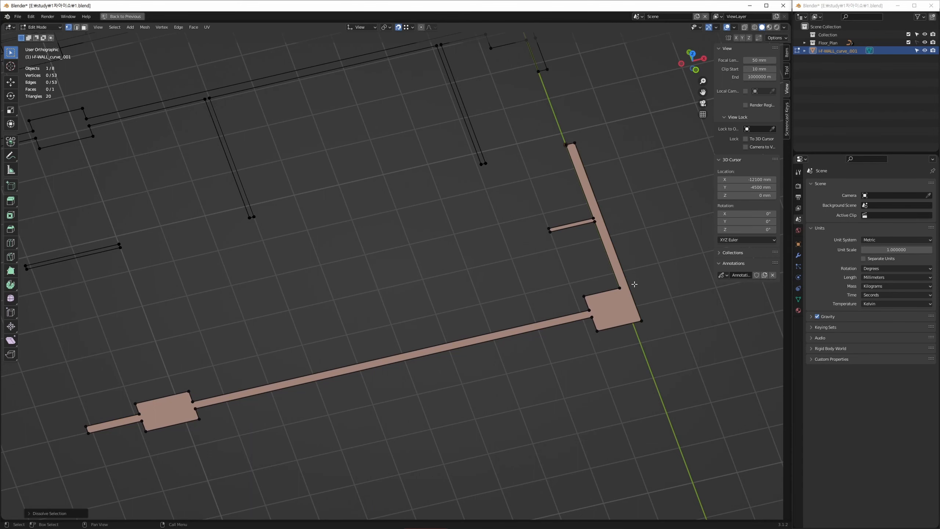
{"action": "middle_click_drag", "start_coordinate": [444, 219], "coordinate": [436, 261], "text": "shift"}
{"action": "middle_click_drag", "start_coordinate": [375, 311], "coordinate": [422, 323]}
{"action": "middle_click_drag", "start_coordinate": [390, 283], "coordinate": [412, 256]}
Step: Select the single face covering the lower and right-hand walls and delete it with Only Faces, keeping its outline
{"action": "key", "text": "Tab"}
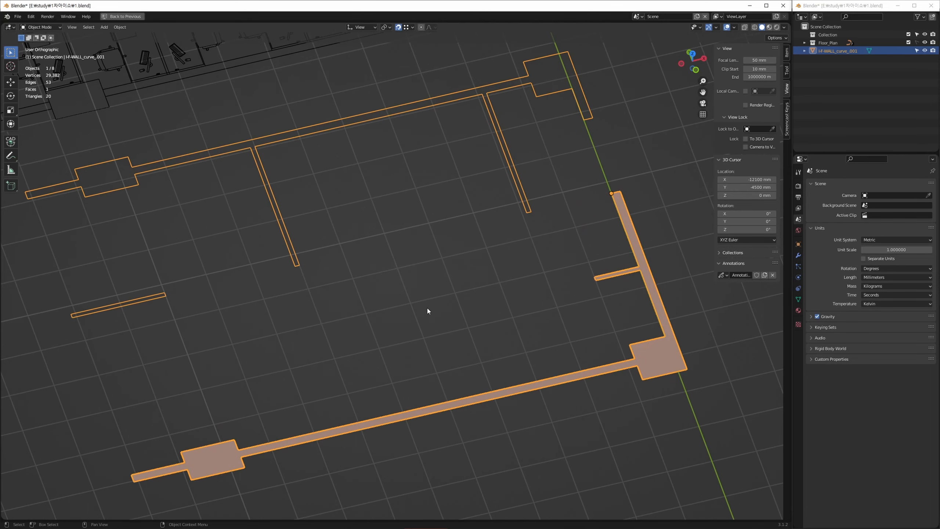
{"action": "middle_click_drag", "start_coordinate": [427, 311], "coordinate": [462, 248], "text": "shift"}
{"action": "key", "text": "Tab"}
{"action": "left_click", "coordinate": [573, 283]}
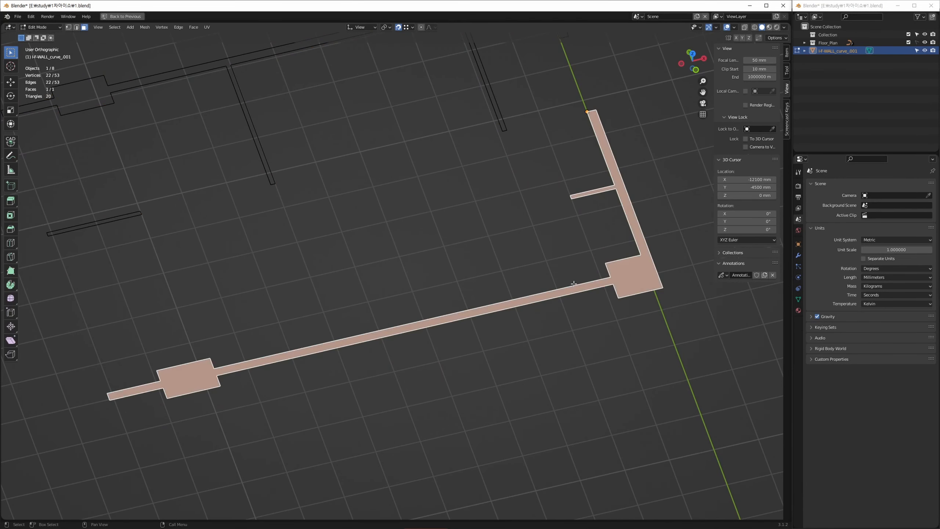
{"action": "key", "text": "x"}
{"action": "key", "text": "Down"}
{"action": "key", "text": "Down"}
{"action": "key", "text": "Down"}
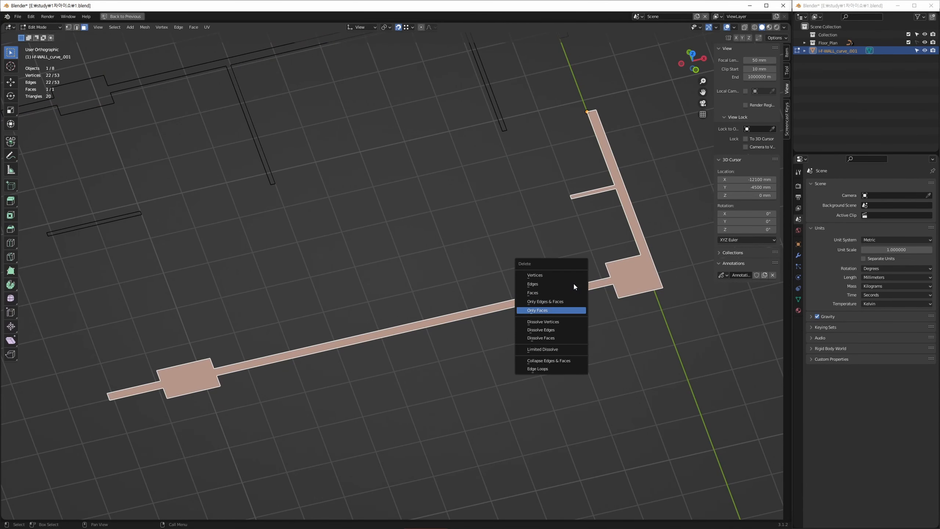
{"action": "key", "text": "Return"}
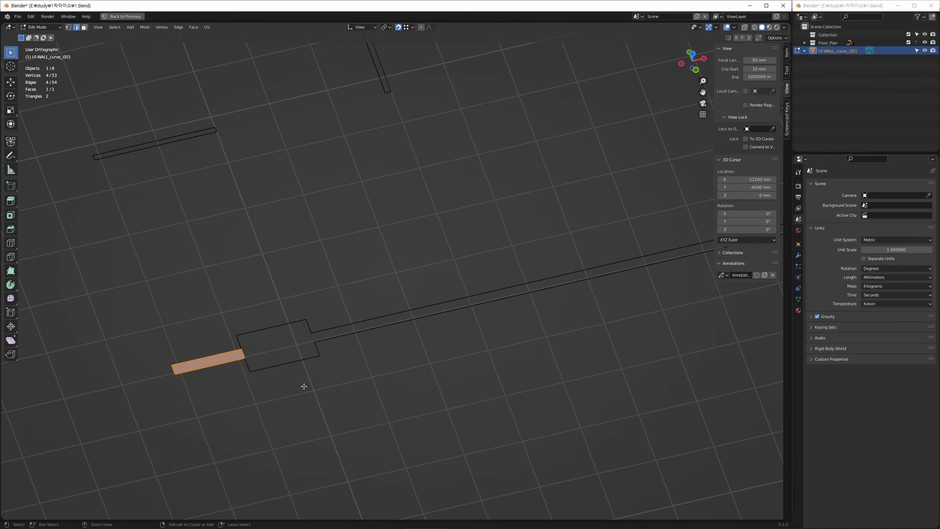
Step: Undo the end-wall fill, and fill the short end wall and the long lower wall between the columns with separate faces
{"action": "key", "text": "ctrl+z"}
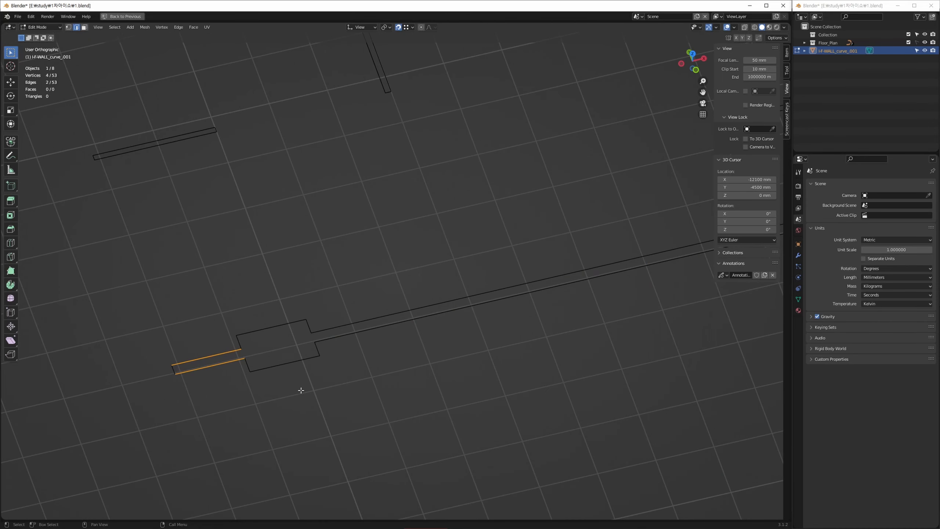
{"action": "left_click", "coordinate": [283, 402]}
{"action": "left_click_drag", "start_coordinate": [214, 342], "coordinate": [226, 385]}
{"action": "key", "text": "f"}
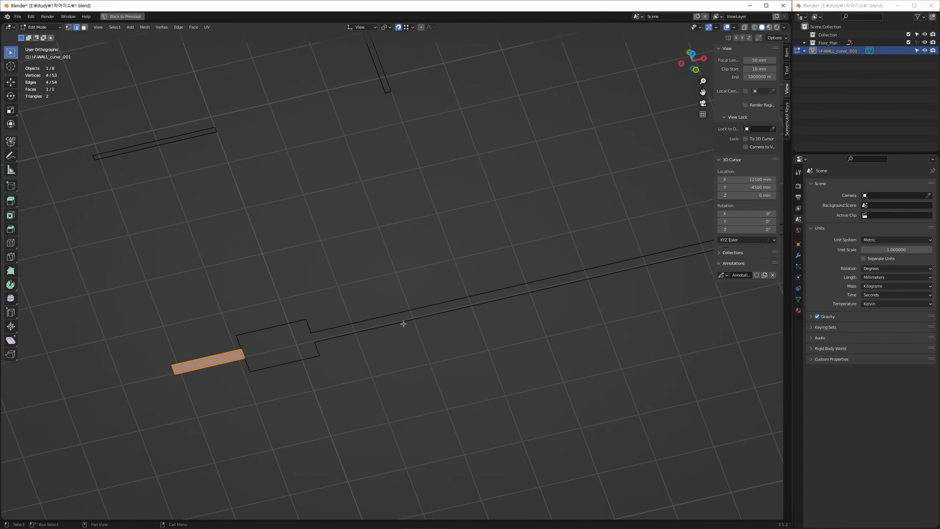
{"action": "left_click_drag", "start_coordinate": [404, 295], "coordinate": [421, 362]}
{"action": "key", "text": "f"}
{"action": "middle_click_drag", "start_coordinate": [453, 308], "coordinate": [222, 406]}
{"action": "middle_click_drag", "start_coordinate": [263, 380], "coordinate": [408, 287]}
{"action": "middle_click_drag", "start_coordinate": [161, 341], "coordinate": [283, 299]}
{"action": "scroll", "coordinate": [284, 298], "scroll_direction": "up", "scroll_amount": 3}
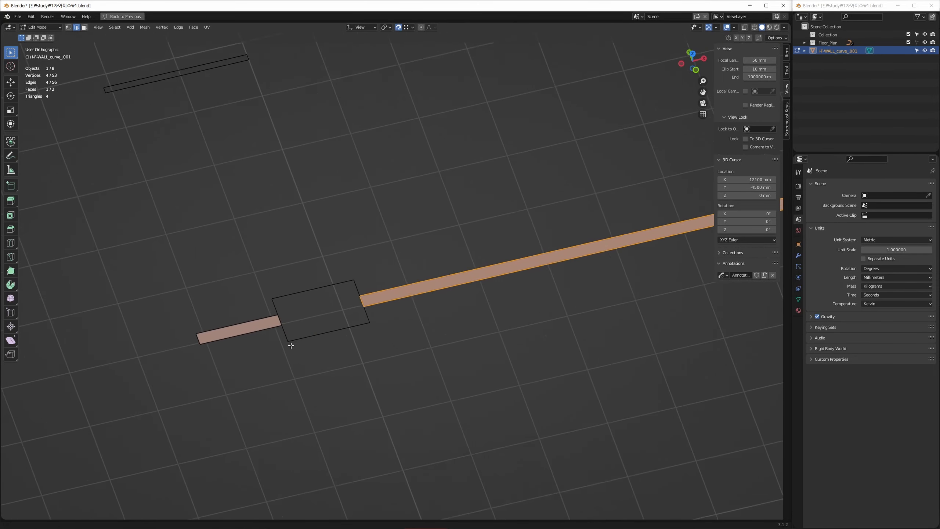
Step: Grid Fill the lower-left column between its two long opposite edges
{"action": "left_click_drag", "start_coordinate": [338, 263], "coordinate": [326, 416]}
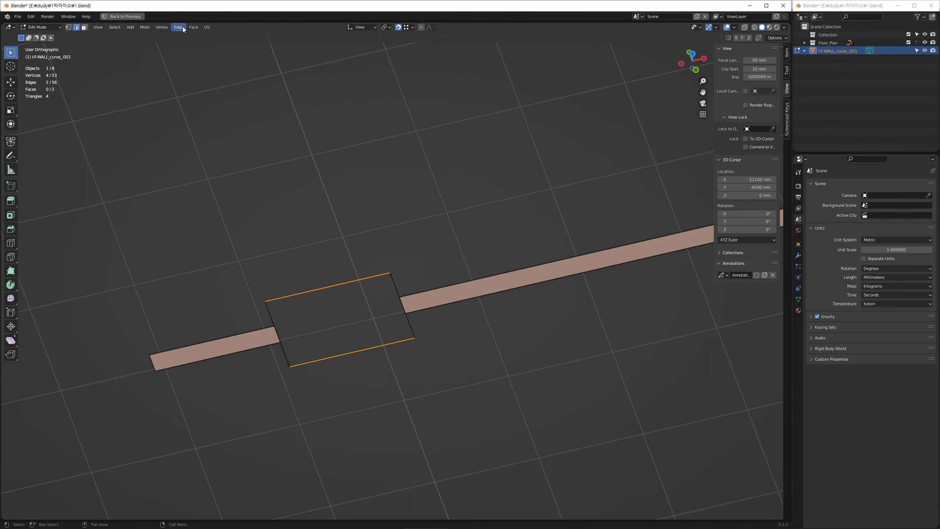
{"action": "mouse_move", "coordinate": [196, 28]}
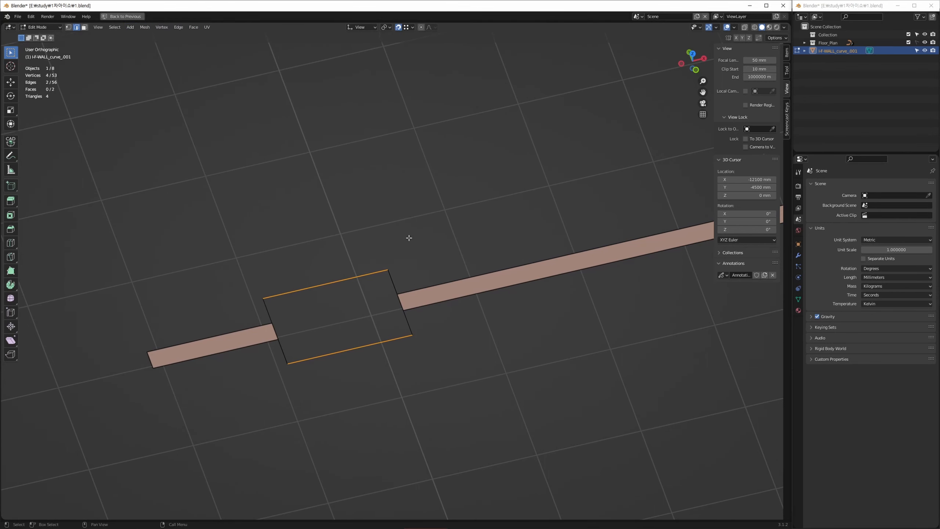
{"action": "key", "text": "ctrl+f"}
{"action": "middle_click_drag", "start_coordinate": [405, 262], "coordinate": [420, 235], "text": "shift"}
{"action": "key", "text": "ctrl+f"}
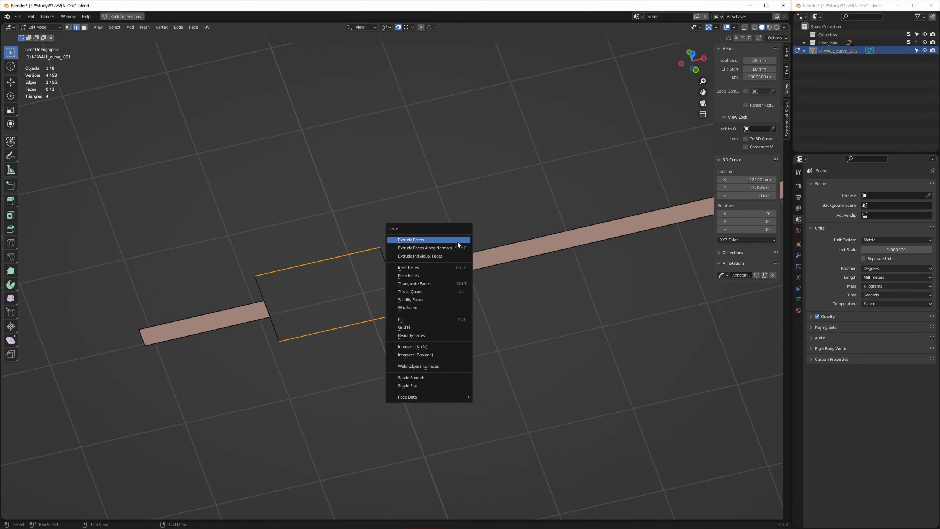
{"action": "key", "text": "Escape"}
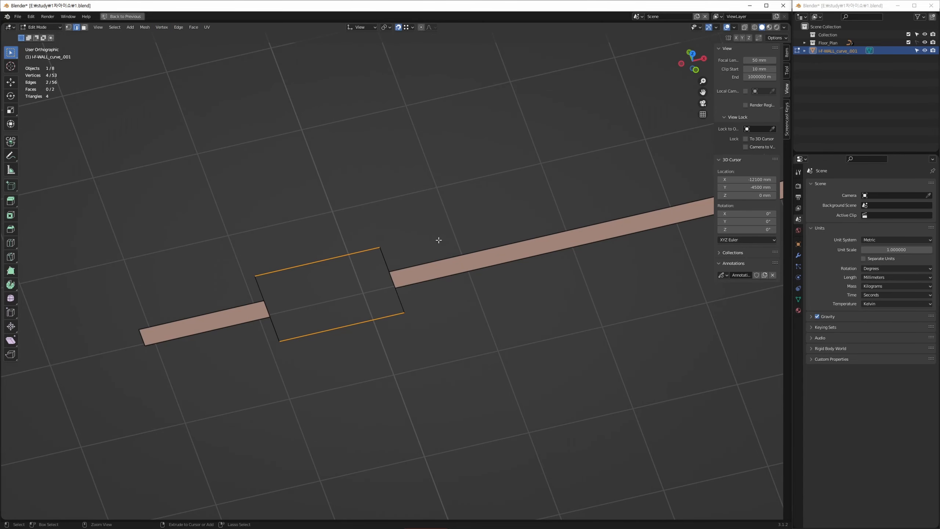
{"action": "key", "text": "ctrl+v"}
{"action": "key", "text": "ctrl+e"}
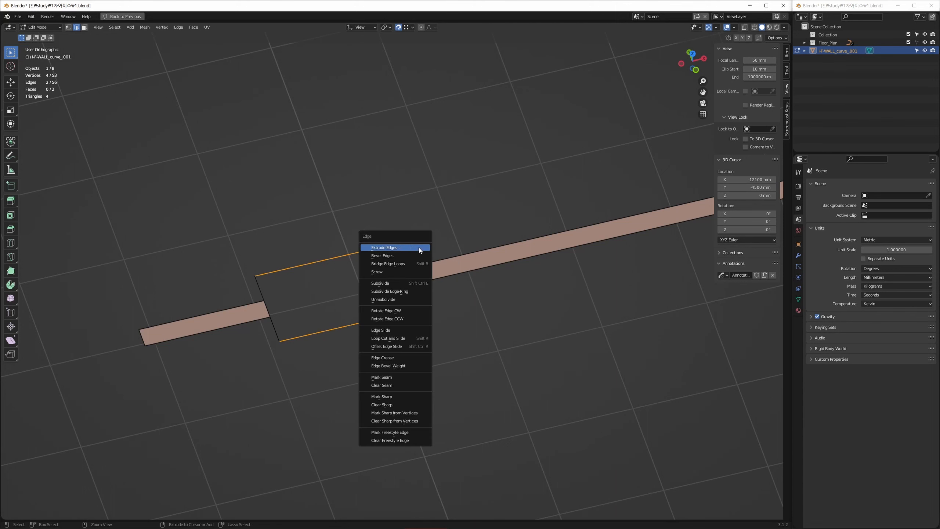
{"action": "key", "text": "Escape"}
{"action": "key", "text": "ctrl+f"}
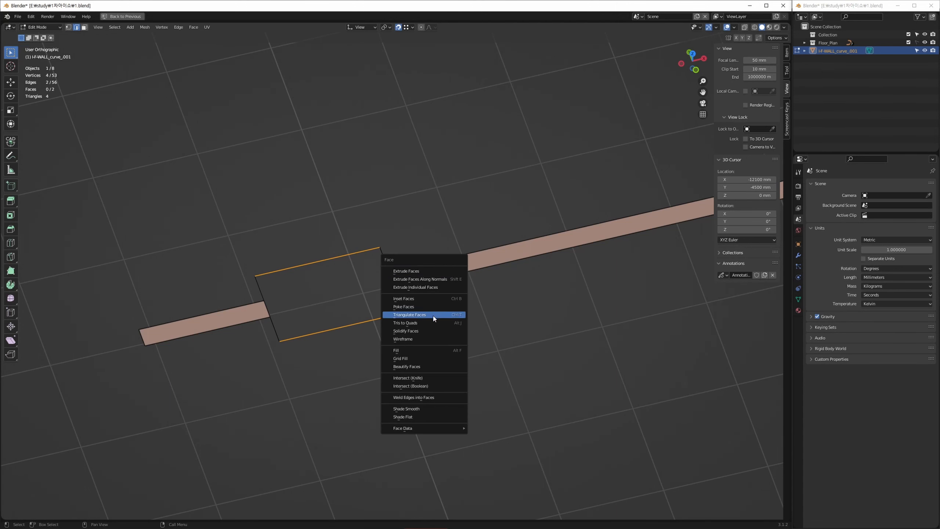
{"action": "left_click", "coordinate": [427, 358]}
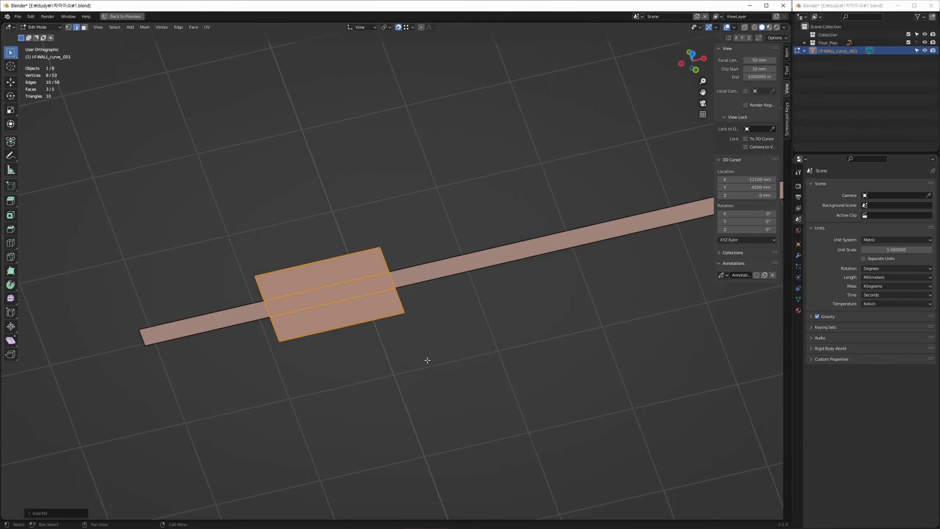
{"action": "middle_click_drag", "start_coordinate": [392, 298], "coordinate": [402, 293], "text": "shift"}
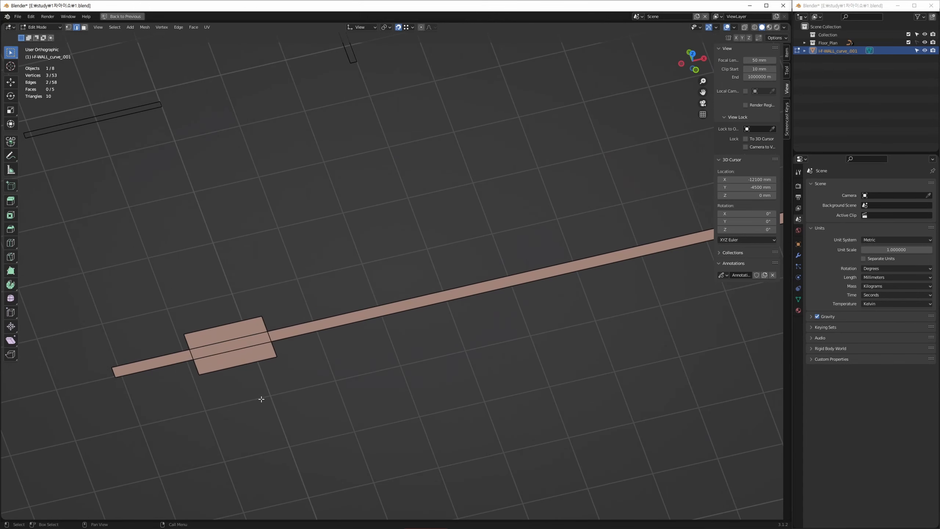
Step: Undo the column's grid fill and the lower wall fills to return to the bare outline
{"action": "middle_click_drag", "start_coordinate": [514, 247], "coordinate": [372, 336]}
{"action": "scroll", "coordinate": [372, 336], "scroll_direction": "down", "scroll_amount": 1}
{"action": "scroll", "coordinate": [445, 294], "scroll_direction": "down", "scroll_amount": 1}
{"action": "middle_click_drag", "start_coordinate": [445, 294], "coordinate": [427, 297]}
{"action": "key", "text": "ctrl+z"}
{"action": "key", "text": "ctrl+z"}
{"action": "key", "text": "ctrl+z"}
{"action": "key", "text": "ctrl+z"}
{"action": "key", "text": "ctrl+z"}
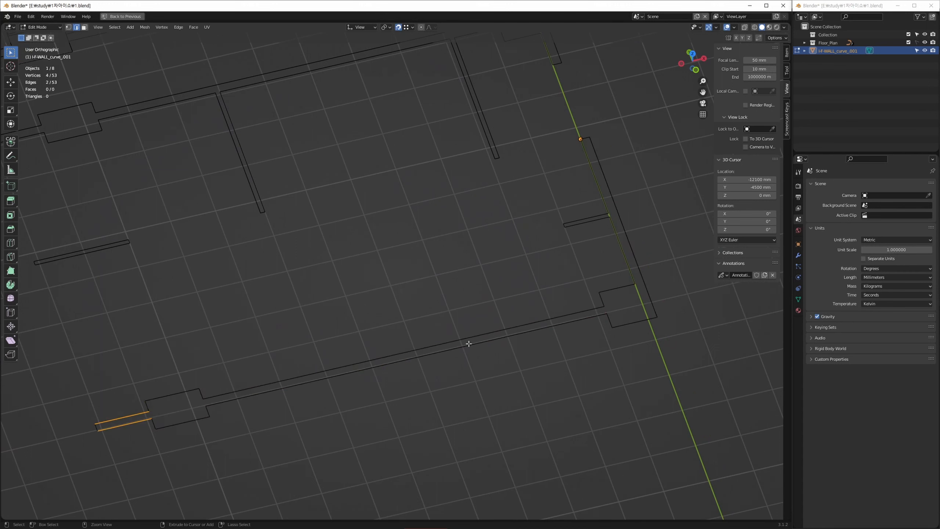
Step: Try Grid Fill on the whole linked outline of the lower and right-hand walls, and undo it
{"action": "left_click", "coordinate": [650, 331]}
{"action": "left_click", "coordinate": [632, 255]}
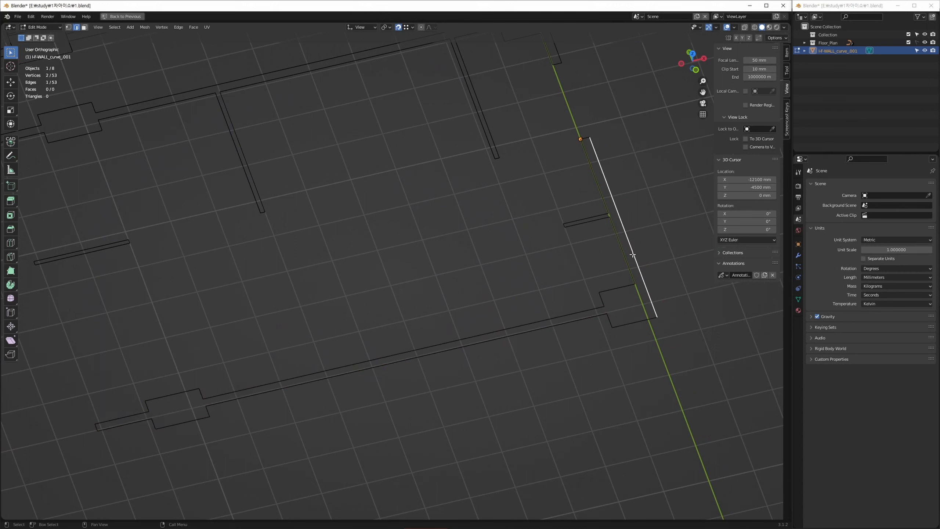
{"action": "key", "text": "ctrl+l"}
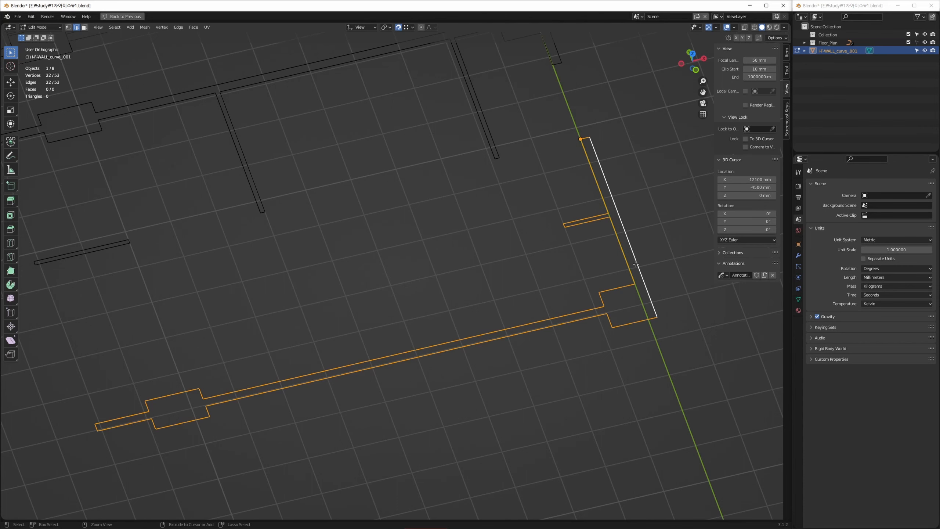
{"action": "key", "text": "ctrl+f"}
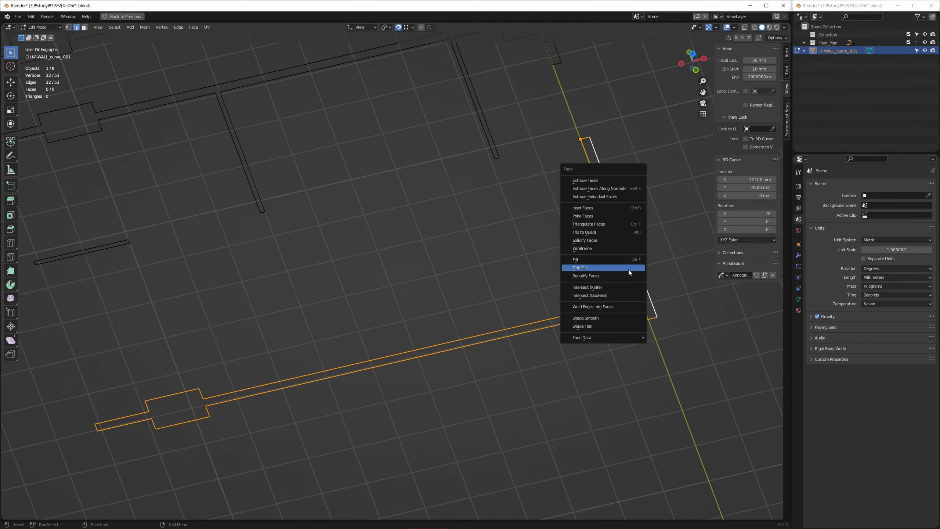
{"action": "left_click", "coordinate": [629, 269]}
{"action": "middle_click_drag", "start_coordinate": [558, 332], "coordinate": [410, 380]}
{"action": "key", "text": "ctrl+z"}
{"action": "middle_click_drag", "start_coordinate": [252, 411], "coordinate": [448, 309]}
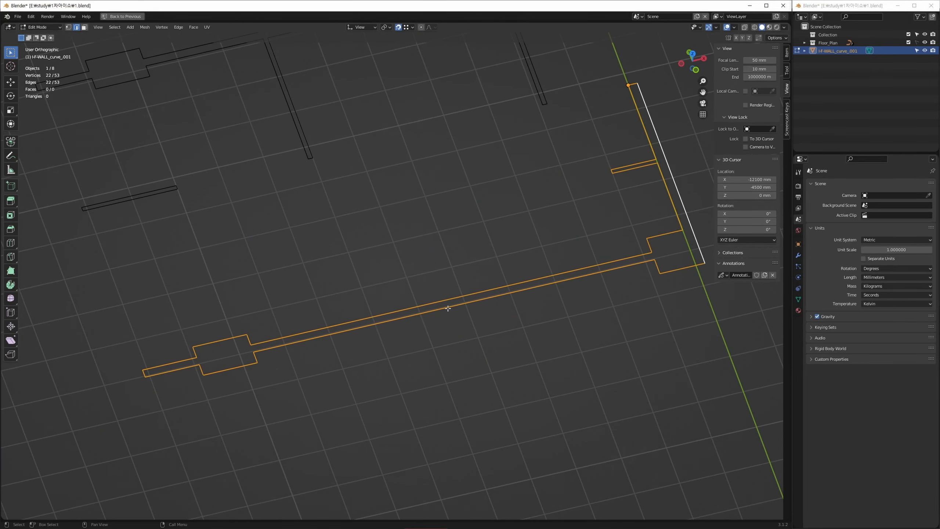
Step: Try filling both lower wall segments at once from their four long edges, and undo the fill
{"action": "left_click_drag", "start_coordinate": [374, 287], "coordinate": [351, 345]}
{"action": "right_click_drag", "start_coordinate": [160, 386], "coordinate": [170, 404], "text": "ctrl"}
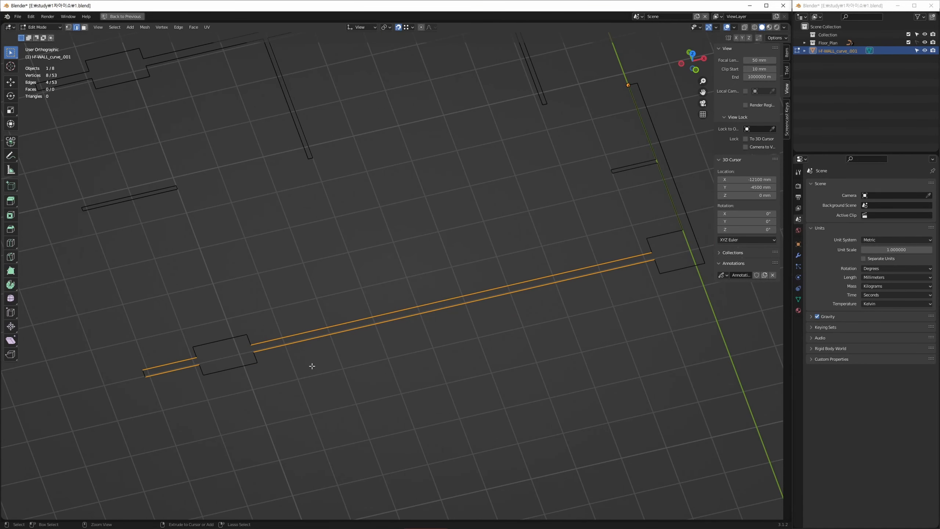
{"action": "key", "text": "f"}
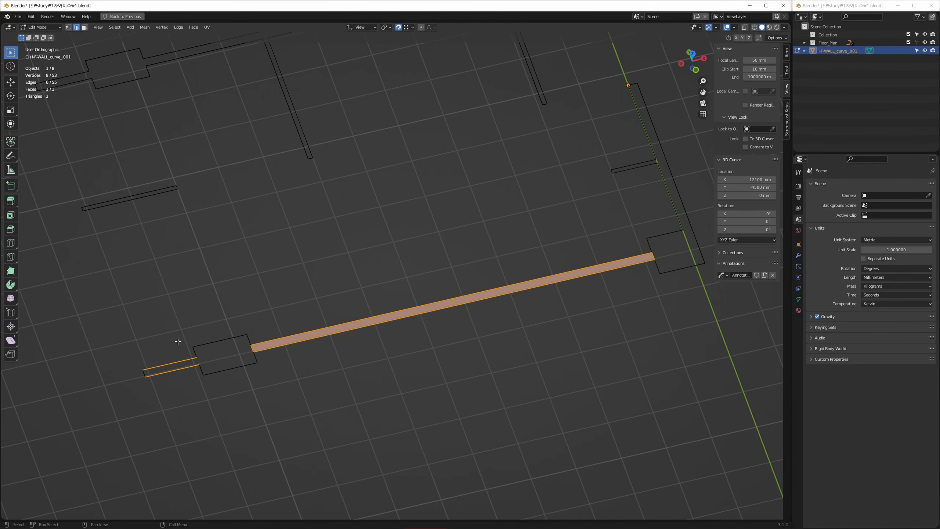
{"action": "key", "text": "ctrl+z"}
Step: Fill the long lower wall and the short end wall beyond the lower-left column one at a time from their paired edges
{"action": "left_click_drag", "start_coordinate": [370, 361], "coordinate": [348, 308]}
{"action": "key", "text": "f"}
{"action": "left_click_drag", "start_coordinate": [175, 346], "coordinate": [202, 402]}
{"action": "key", "text": "f"}
Step: Select the lower-left column's two opposite outer edges and Grid Fill between them
{"action": "left_click", "coordinate": [229, 344]}
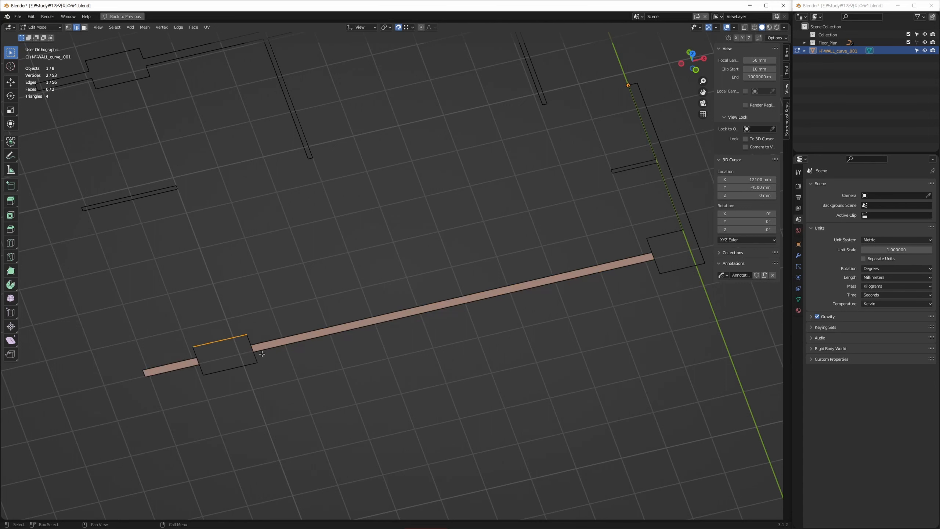
{"action": "left_click", "coordinate": [233, 368], "text": "shift"}
{"action": "key", "text": "ctrl+f"}
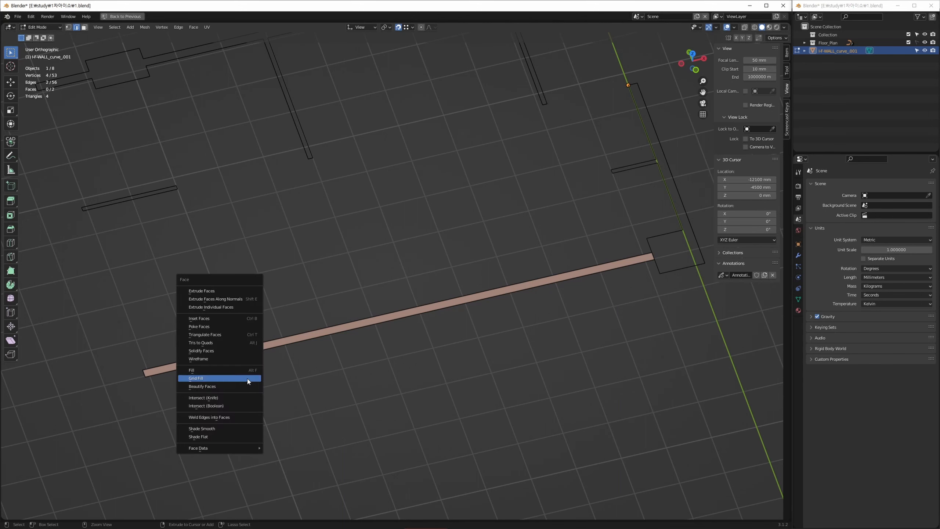
{"action": "left_click", "coordinate": [245, 379]}
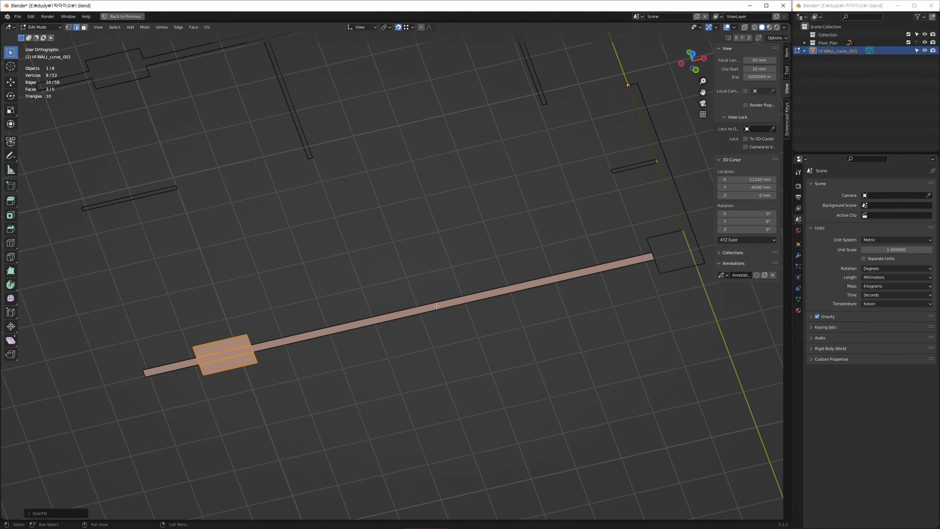
{"action": "key", "text": "ctrl+z"}
{"action": "key", "text": "ctrl+shift+z"}
Step: Try Grid Fill on the combined outline of the right-hand wall, its partition and the lower-right column, and undo it
{"action": "middle_click_drag", "start_coordinate": [694, 263], "coordinate": [381, 399], "text": "shift"}
{"action": "scroll", "coordinate": [381, 400], "scroll_direction": "up", "scroll_amount": 5}
{"action": "middle_click_drag", "start_coordinate": [371, 290], "coordinate": [364, 366], "text": "ctrl"}
{"action": "left_click_drag", "start_coordinate": [203, 107], "coordinate": [475, 467]}
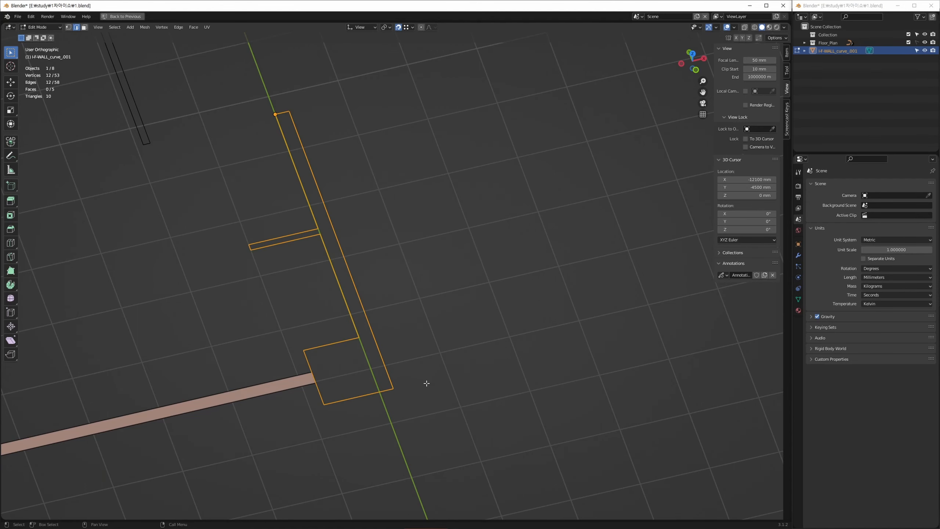
{"action": "key", "text": "ctrl+f"}
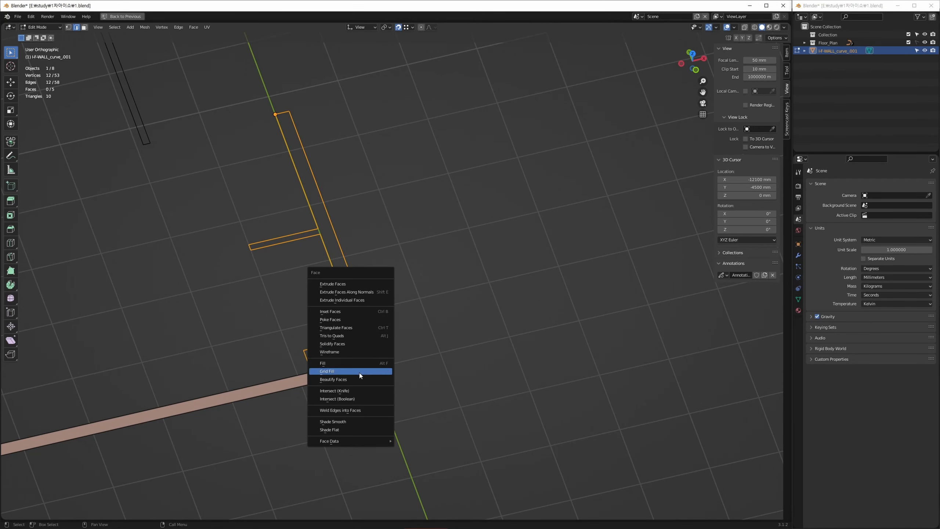
{"action": "left_click", "coordinate": [359, 373]}
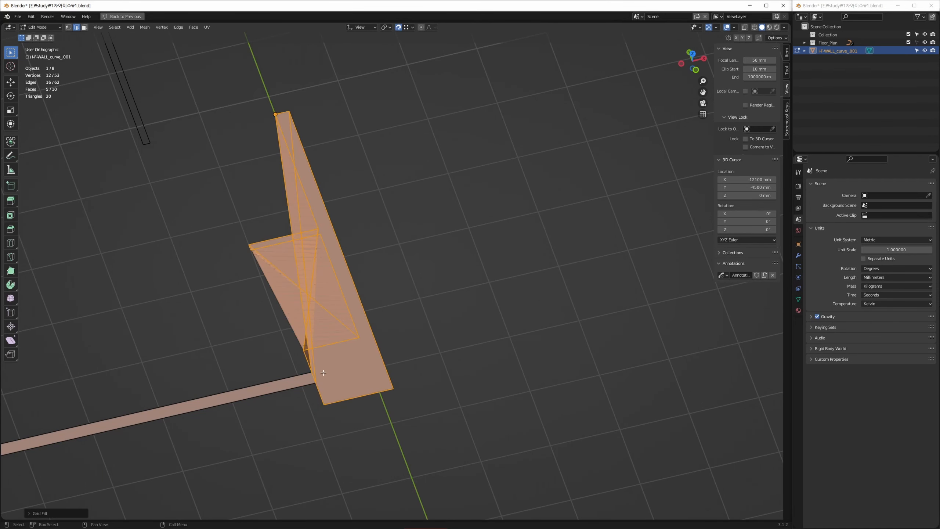
{"action": "key", "text": "ctrl+z"}
Step: Fill the short partition branching off the right-hand wall with a face between its two long edges
{"action": "middle_click_drag", "start_coordinate": [323, 250], "coordinate": [307, 236]}
{"action": "left_click_drag", "start_coordinate": [304, 234], "coordinate": [335, 376]}
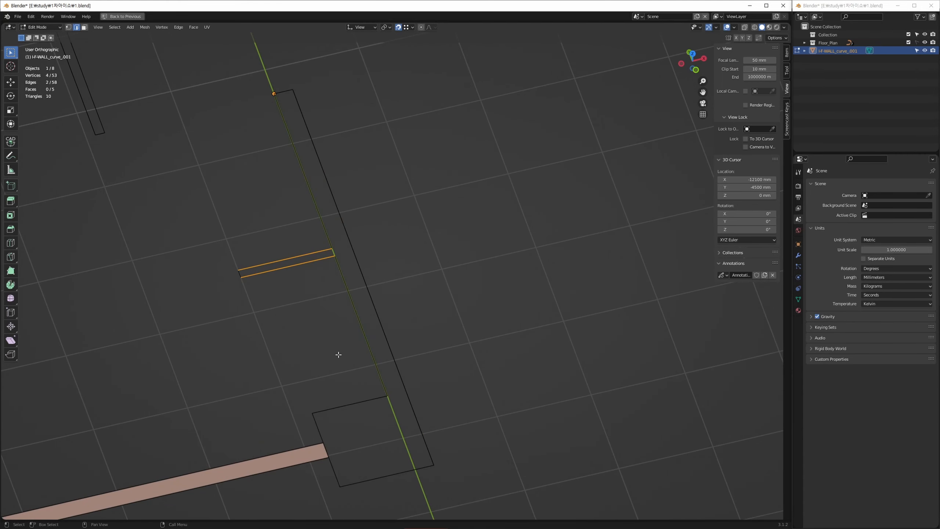
{"action": "key", "text": "f"}
{"action": "middle_click_drag", "start_coordinate": [344, 320], "coordinate": [331, 257]}
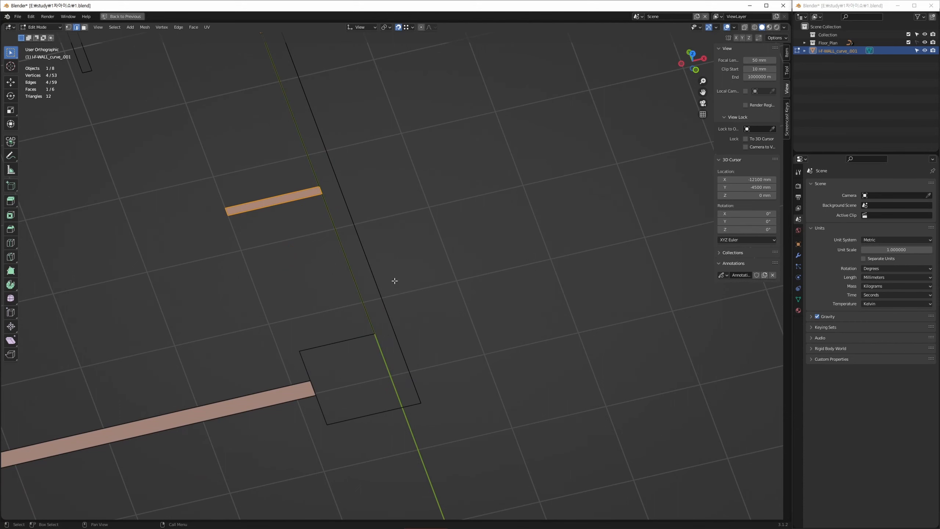
Step: Fill the lower-right column with a face from its upper and lower edges
{"action": "left_click_drag", "start_coordinate": [396, 269], "coordinate": [350, 299]}
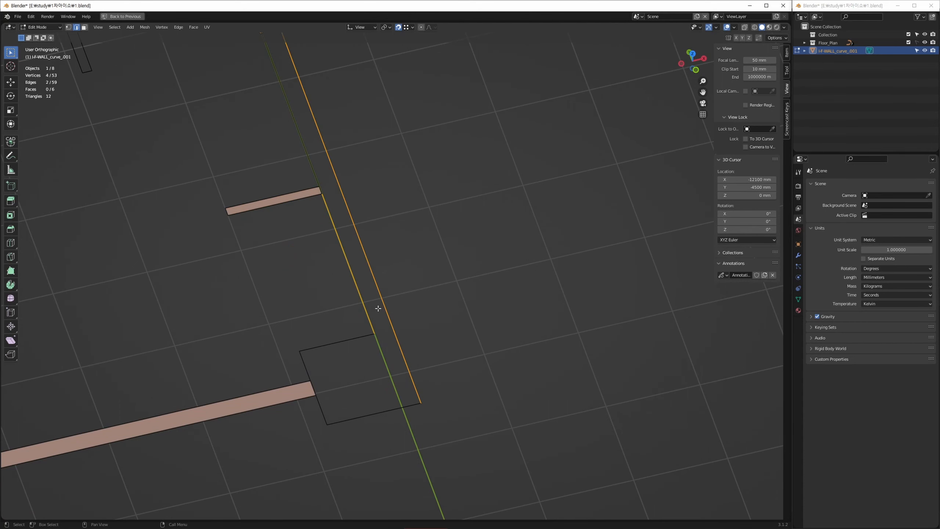
{"action": "middle_click_drag", "start_coordinate": [378, 309], "coordinate": [367, 251]}
{"action": "left_click_drag", "start_coordinate": [340, 316], "coordinate": [333, 293]}
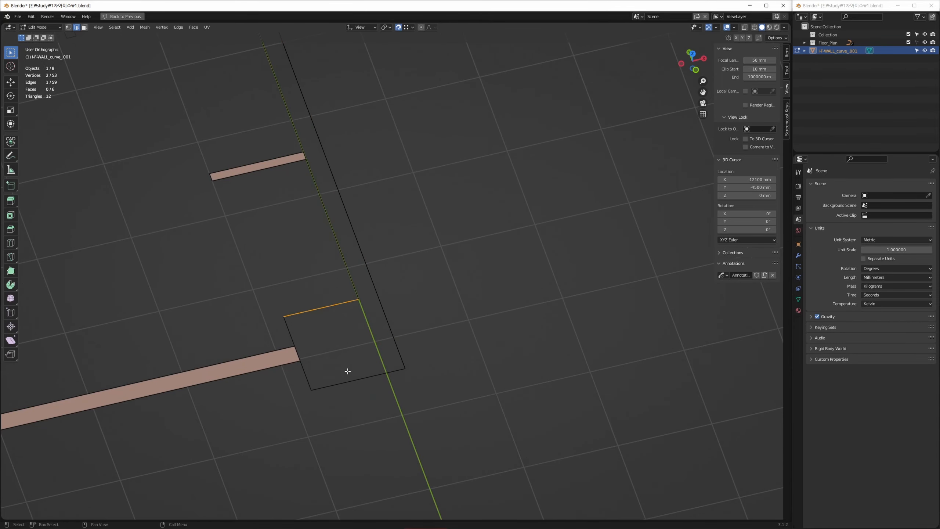
{"action": "left_click_drag", "start_coordinate": [364, 365], "coordinate": [361, 393], "text": "shift"}
{"action": "key", "text": "f"}
Step: Try to fill the right-hand wall with a face from its outline edges, leaving out the short partition, and undo it
{"action": "middle_click_drag", "start_coordinate": [367, 378], "coordinate": [361, 405]}
{"action": "left_click_drag", "start_coordinate": [361, 406], "coordinate": [614, 77]}
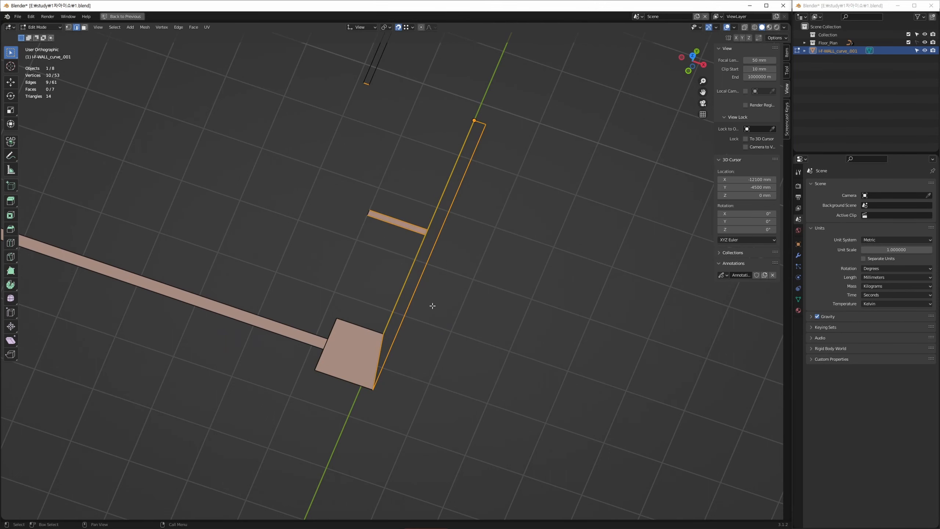
{"action": "middle_click_drag", "start_coordinate": [430, 308], "coordinate": [447, 267]}
{"action": "left_click_drag", "start_coordinate": [420, 199], "coordinate": [398, 238], "text": "ctrl"}
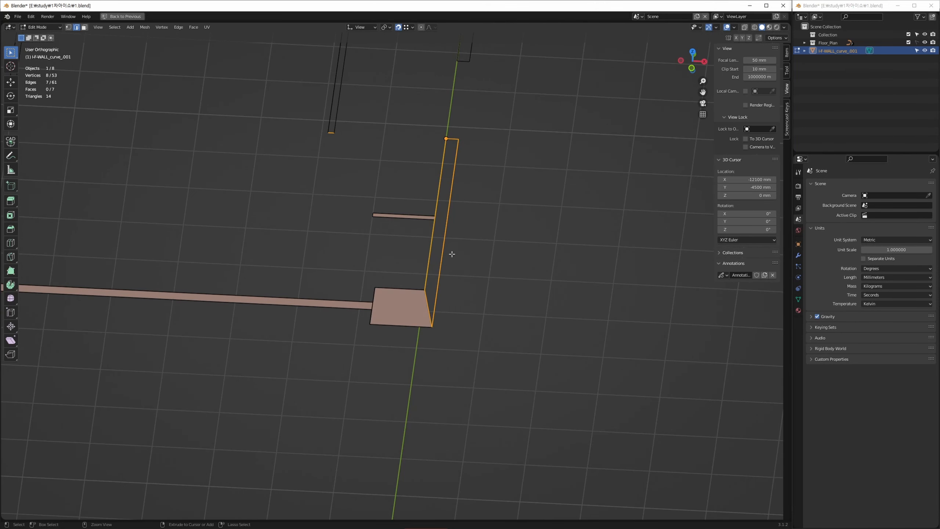
{"action": "middle_click_drag", "start_coordinate": [451, 255], "coordinate": [421, 319], "text": "ctrl"}
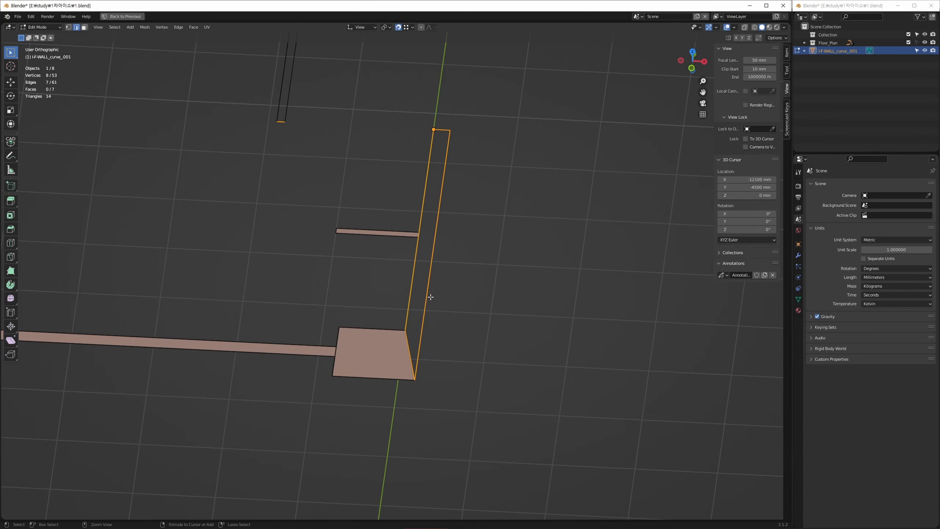
{"action": "key", "text": "f"}
{"action": "key", "text": "ctrl+z"}
{"action": "key", "text": "ctrl+z"}
{"action": "key", "text": "ctrl+z"}
Step: Try Grid Fill between the right-hand wall's upper end edge and the lower-right column's slanted edge, and undo it
{"action": "middle_click_drag", "start_coordinate": [431, 294], "coordinate": [446, 324], "text": "shift"}
{"action": "key", "text": "ctrl+f"}
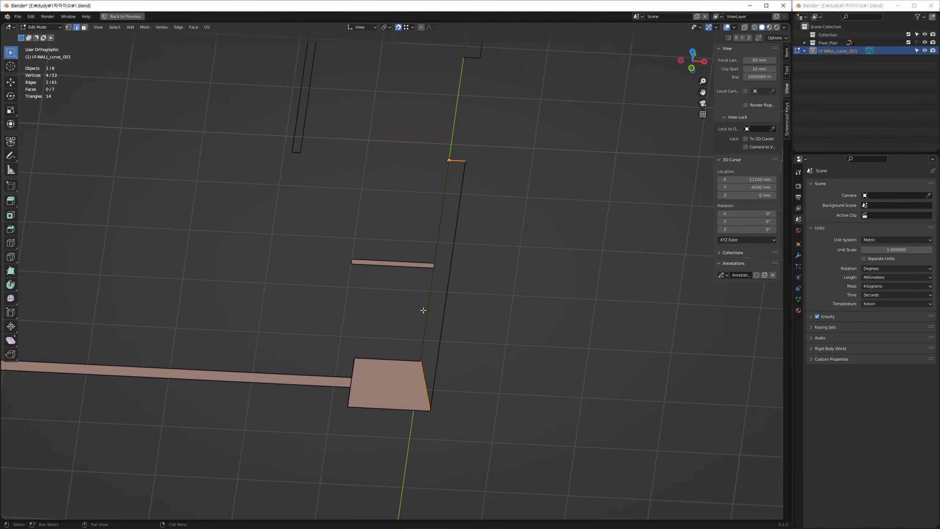
{"action": "key", "text": "ctrl+f"}
{"action": "left_click", "coordinate": [430, 315]}
{"action": "scroll", "coordinate": [435, 349], "scroll_direction": "up", "scroll_amount": 6}
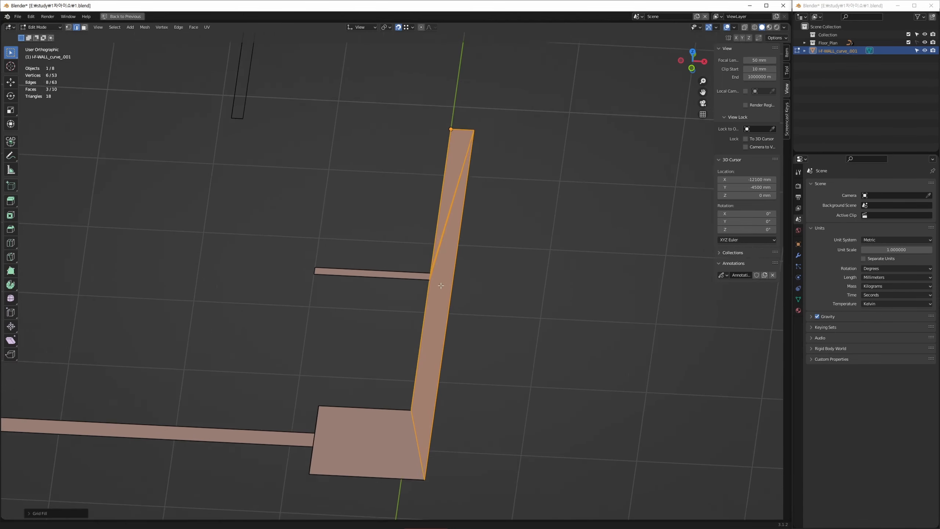
{"action": "middle_click_drag", "start_coordinate": [419, 306], "coordinate": [409, 417], "text": "shift"}
{"action": "middle_click_drag", "start_coordinate": [427, 386], "coordinate": [467, 206], "text": "shift"}
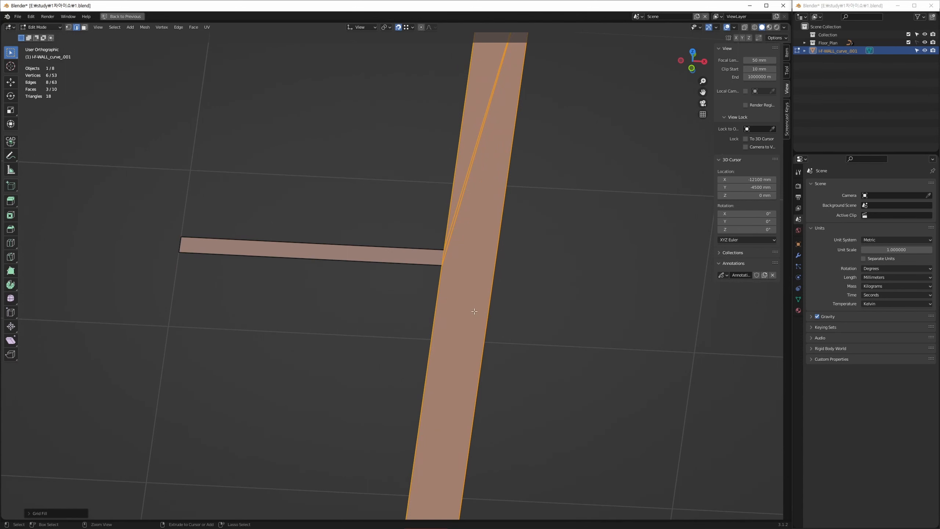
{"action": "middle_click_drag", "start_coordinate": [473, 307], "coordinate": [492, 255], "text": "ctrl"}
{"action": "key", "text": "ctrl+z"}
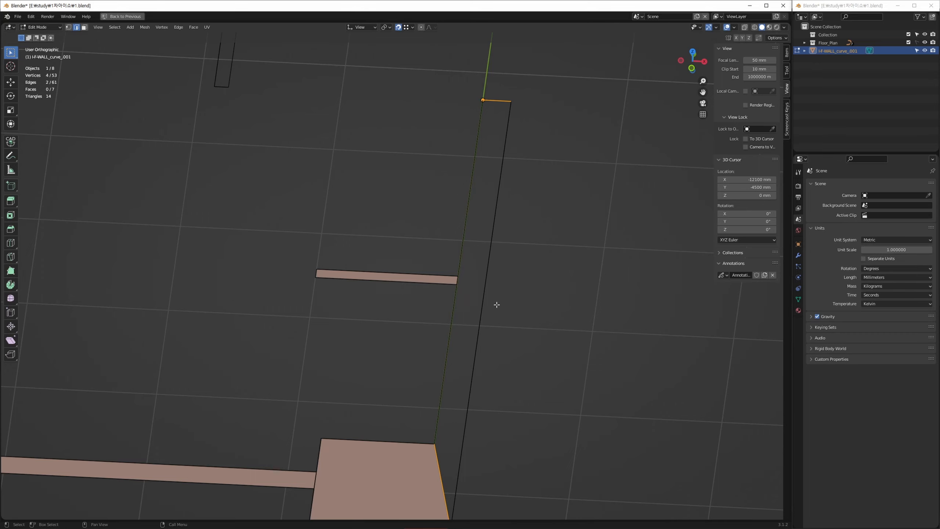
{"action": "middle_click_drag", "start_coordinate": [497, 304], "coordinate": [489, 275], "text": "shift"}
{"action": "key", "text": "Tab"}
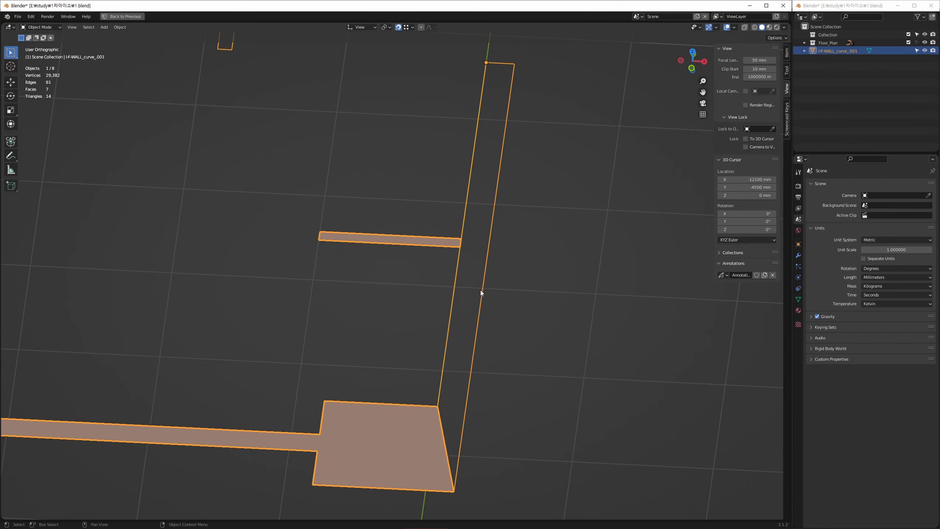
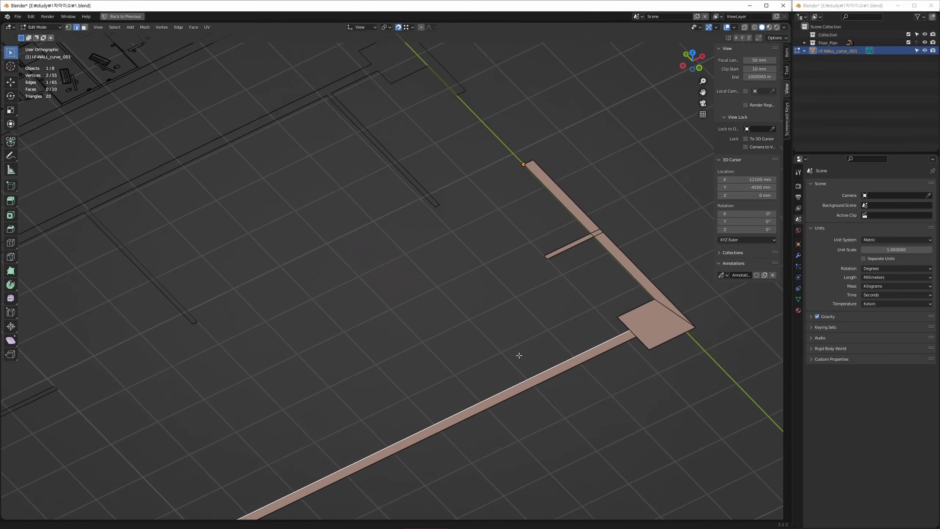
Step: Select the whole linked outline of the upper wall with its columns and partitions and fill it with one face
{"action": "left_click_drag", "start_coordinate": [464, 185], "coordinate": [442, 227]}
{"action": "middle_click_drag", "start_coordinate": [475, 232], "coordinate": [445, 241]}
{"action": "scroll", "coordinate": [510, 263], "scroll_direction": "down", "scroll_amount": 2}
{"action": "left_click", "coordinate": [504, 245]}
{"action": "key", "text": "ctrl+l"}
{"action": "key", "text": "f"}
Step: Select the linked outline of the short freestanding wall and fill it with a face
{"action": "key", "text": "Tab"}
{"action": "left_click", "coordinate": [473, 295]}
{"action": "middle_click_drag", "start_coordinate": [473, 298], "coordinate": [450, 297]}
{"action": "left_click_drag", "start_coordinate": [227, 303], "coordinate": [191, 369]}
{"action": "key", "text": "Tab"}
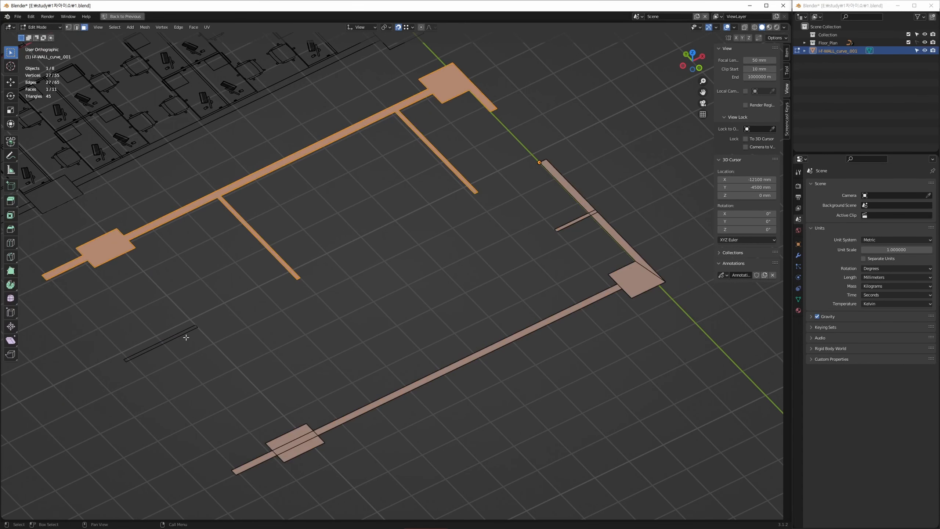
{"action": "left_click", "coordinate": [184, 332]}
{"action": "key", "text": "ctrl+l"}
{"action": "key", "text": "f"}
{"action": "middle_click_drag", "start_coordinate": [183, 332], "coordinate": [222, 333]}
{"action": "middle_click_drag", "start_coordinate": [379, 317], "coordinate": [330, 336], "text": "shift"}
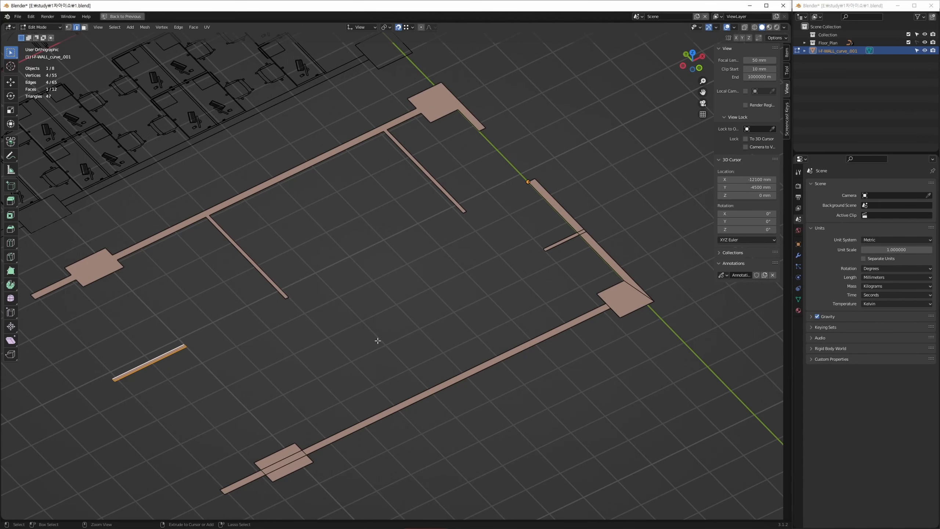
Step: Try extruding all wall and column faces along their normals by 2700 mm, and undo it
{"action": "key", "text": "a"}
{"action": "middle_click_drag", "start_coordinate": [376, 338], "coordinate": [386, 325], "text": "shift"}
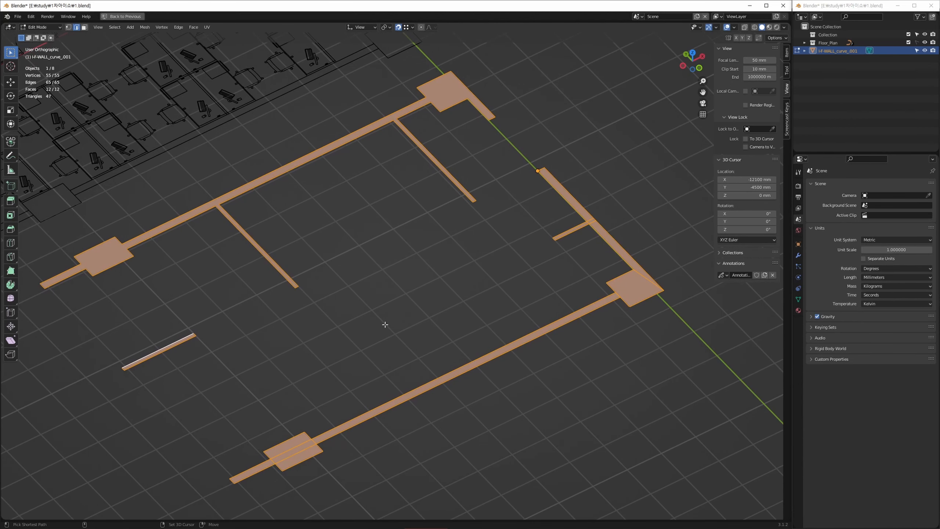
{"action": "key", "text": "alt+e"}
{"action": "left_click", "coordinate": [385, 324]}
{"action": "type", "text": "2700"}
{"action": "key", "text": "Return"}
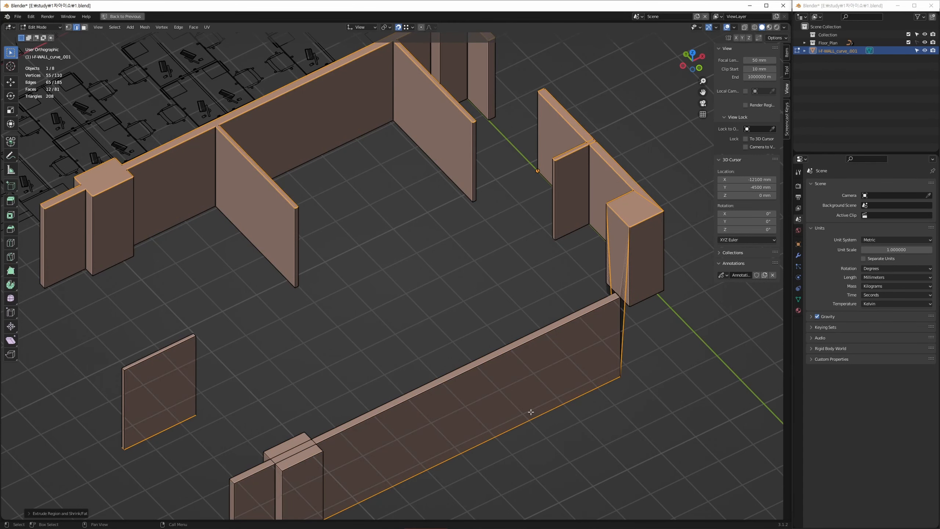
{"action": "key", "text": "ctrl+z"}
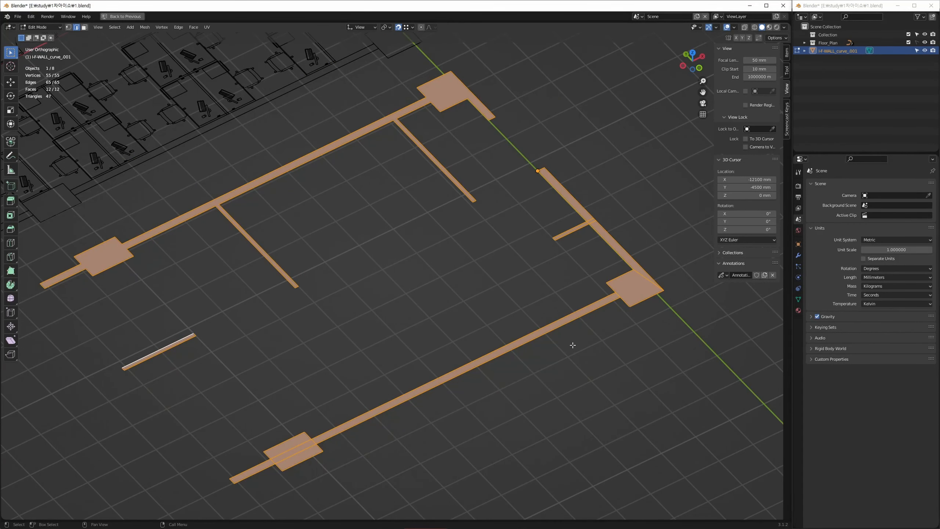
Step: Merge all of the wall mesh's vertices by distance and leave Edit Mode
{"action": "key", "text": "1"}
{"action": "key", "text": "m"}
{"action": "key", "text": "b"}
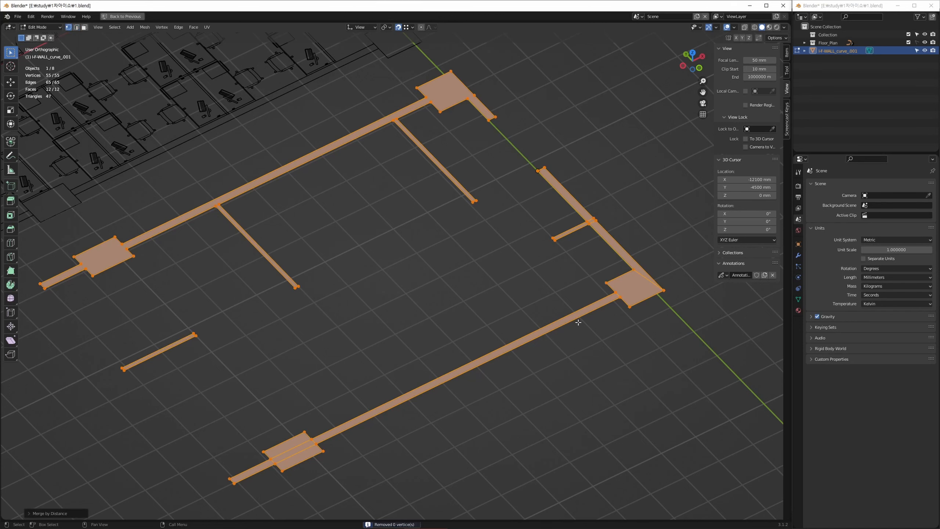
{"action": "key", "text": "Tab"}
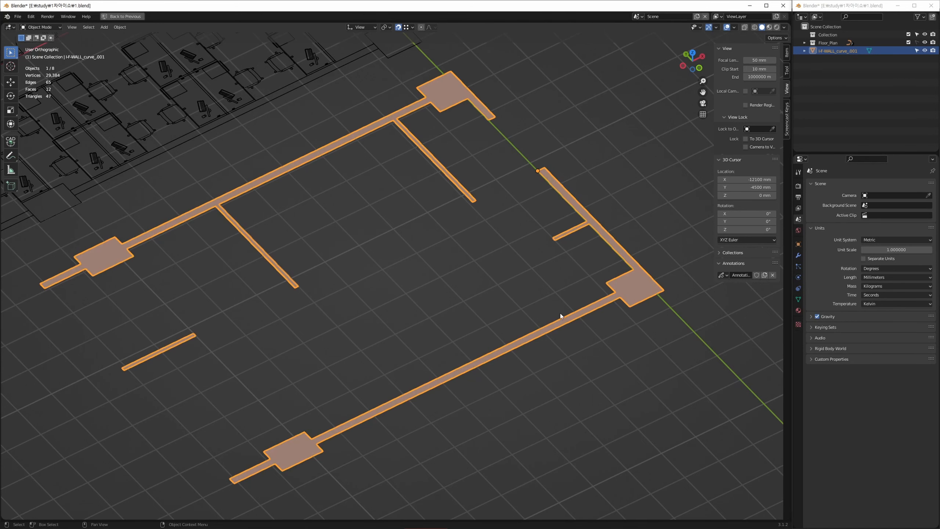
Step: Show the Face Orientation overlay to check which way the wall faces point, and hide it again
{"action": "left_click", "coordinate": [550, 316]}
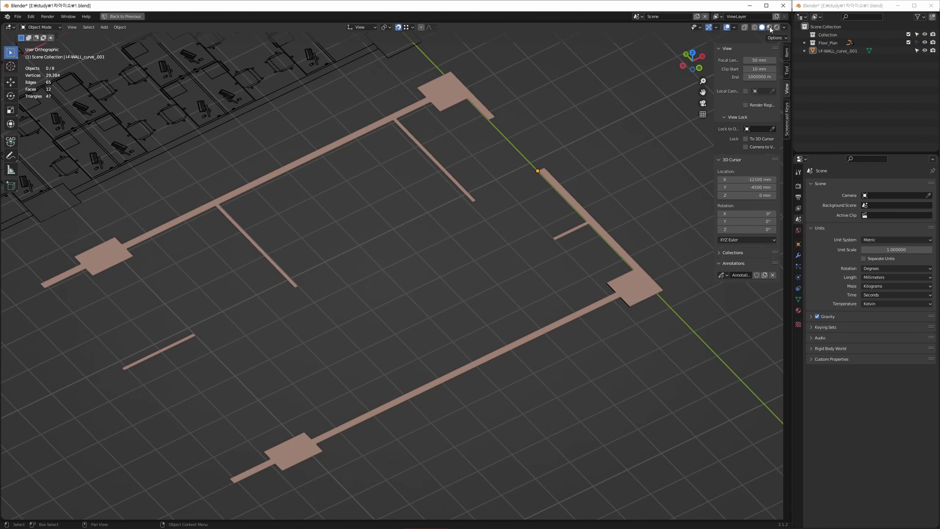
{"action": "left_click", "coordinate": [735, 27]}
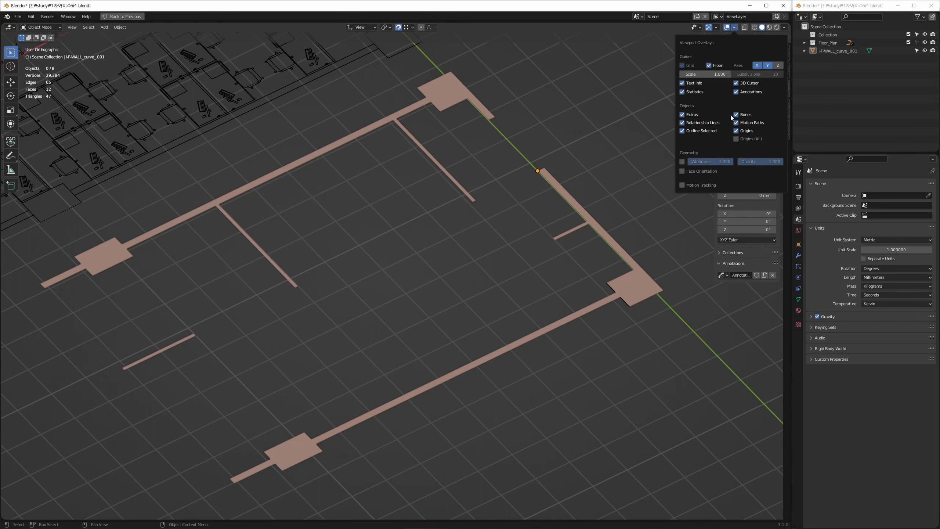
{"action": "left_click", "coordinate": [690, 171]}
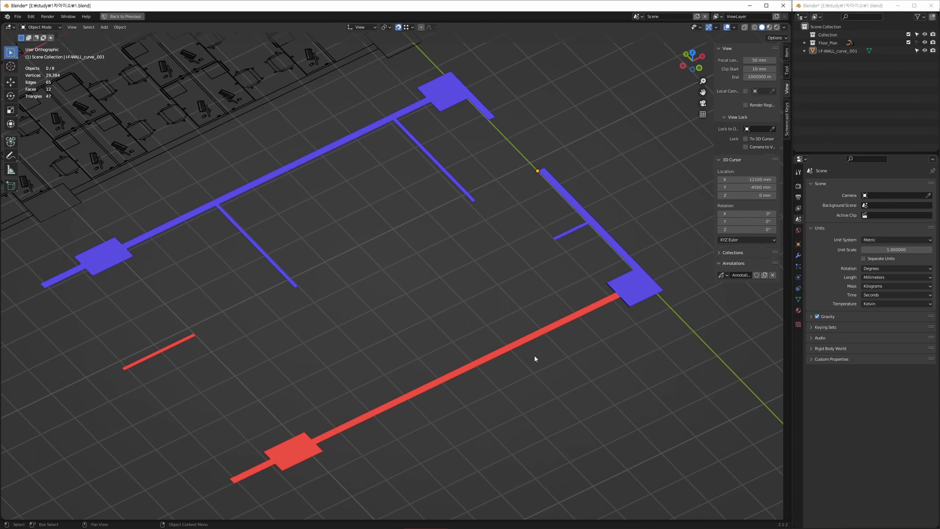
{"action": "middle_click_drag", "start_coordinate": [598, 314], "coordinate": [552, 311]}
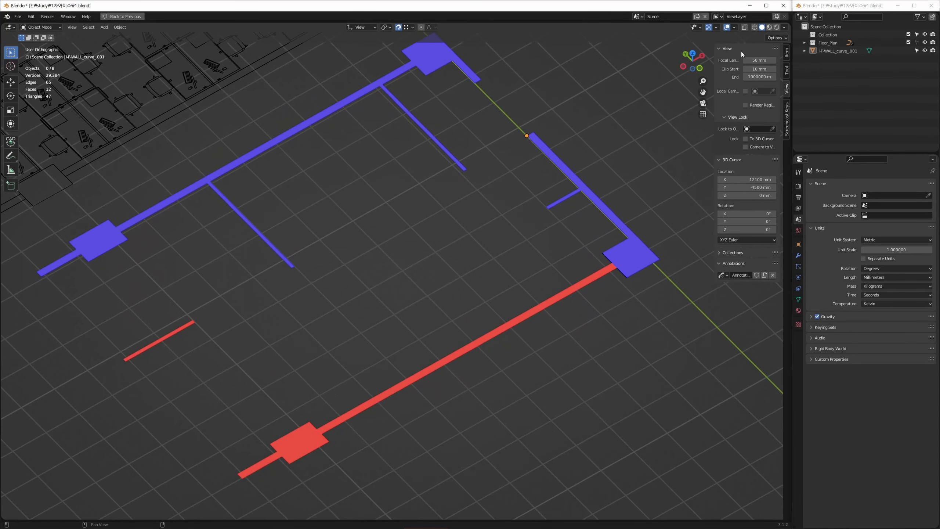
{"action": "left_click", "coordinate": [735, 28]}
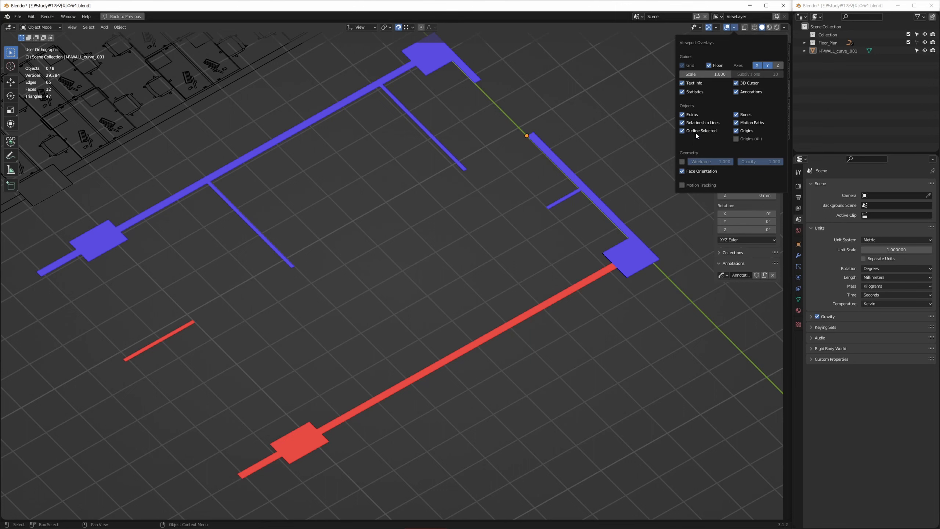
{"action": "left_click", "coordinate": [694, 172]}
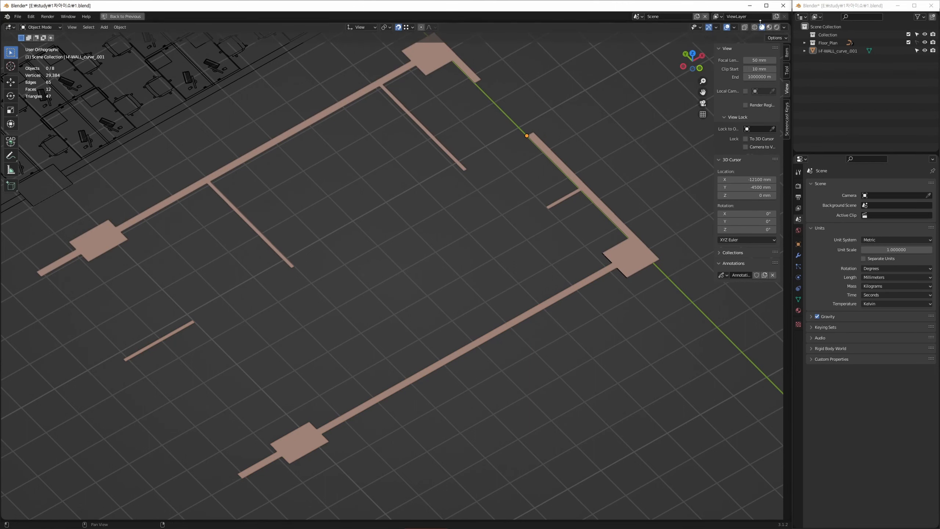
Step: Enable Backface Culling to examine which wall faces are reversed, and turn it off again
{"action": "left_click", "coordinate": [784, 28]}
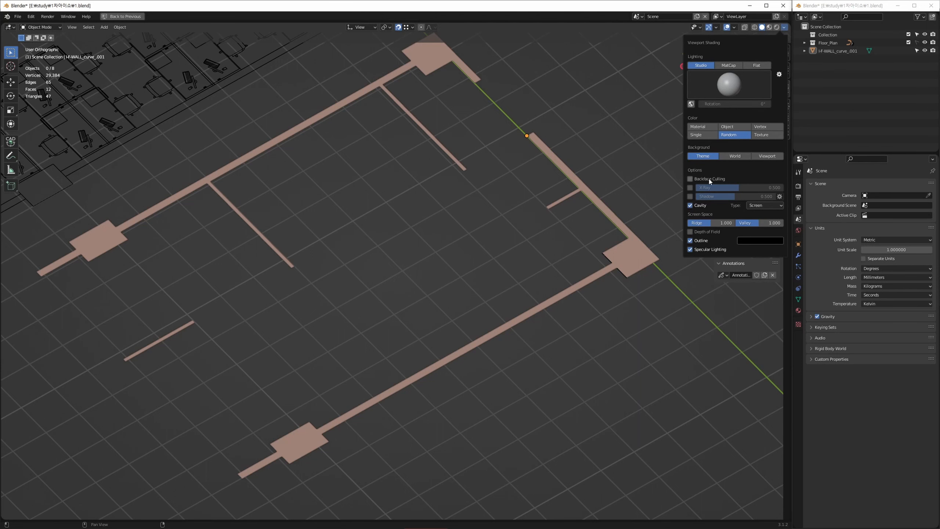
{"action": "left_click", "coordinate": [695, 182]}
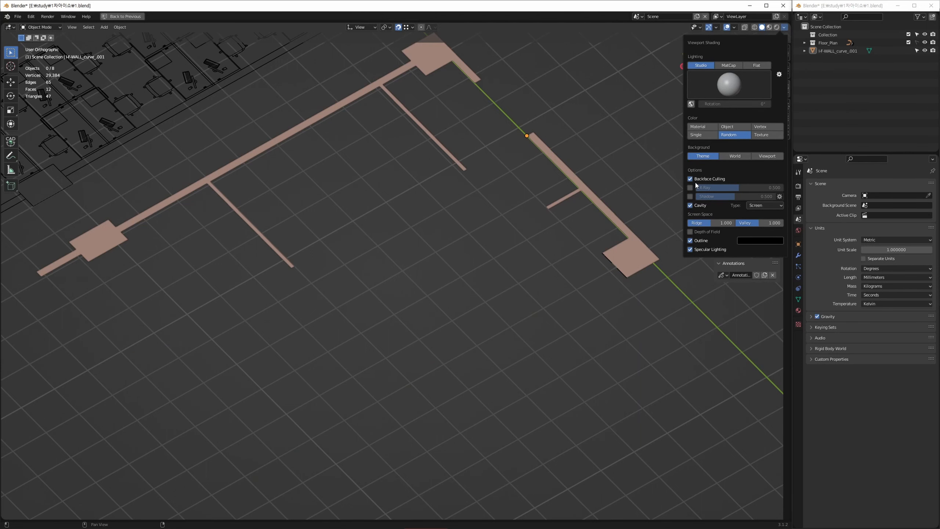
{"action": "middle_click_drag", "start_coordinate": [524, 278], "coordinate": [518, 295], "text": "shift"}
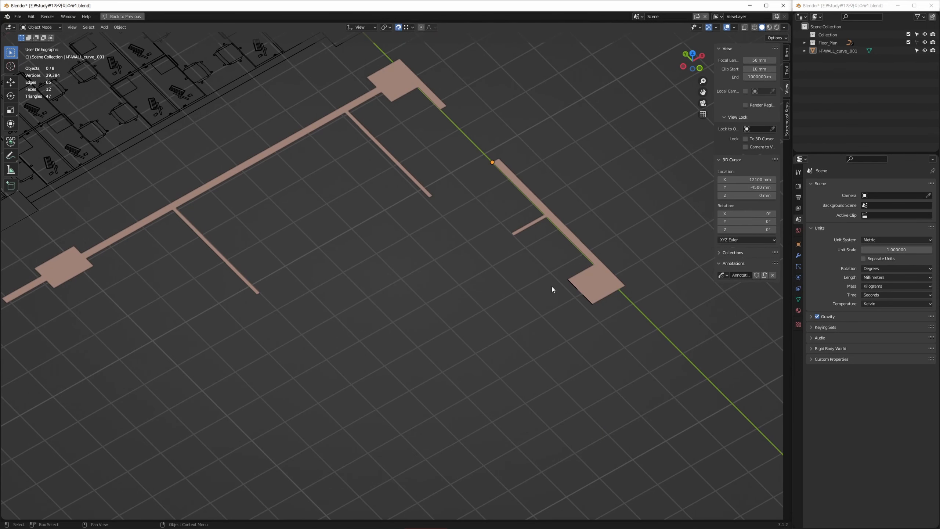
{"action": "mouse_move", "coordinate": [517, 334]}
{"action": "middle_mouse_down"}
{"action": "mouse_move", "coordinate": [511, 366]}
{"action": "mouse_move", "coordinate": [506, 256]}
{"action": "mouse_move", "coordinate": [503, 361]}
{"action": "mouse_move", "coordinate": [518, 319]}
{"action": "middle_mouse_up"}
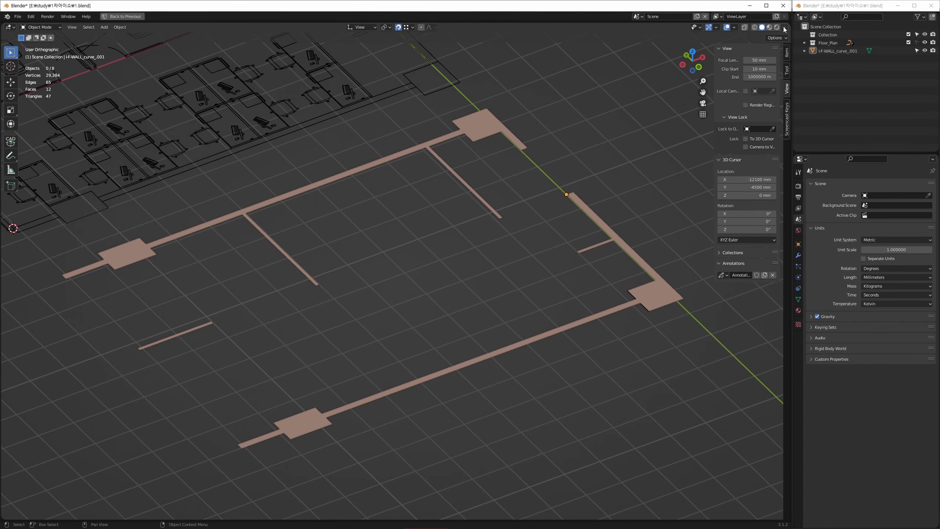
{"action": "middle_click_drag", "start_coordinate": [548, 229], "coordinate": [532, 230], "text": "shift"}
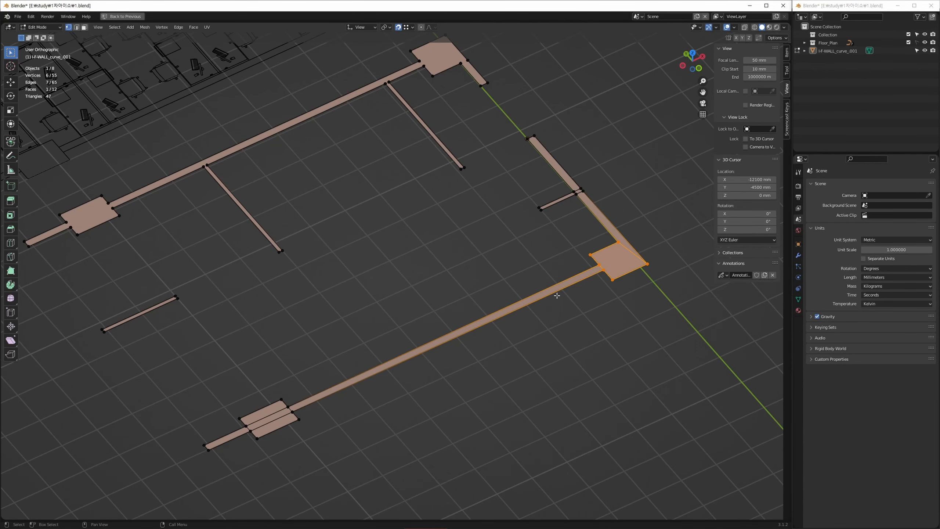
Step: Turn on X-ray display for the wall mesh in Edit Mode and clear the selection
{"action": "left_click", "coordinate": [745, 28]}
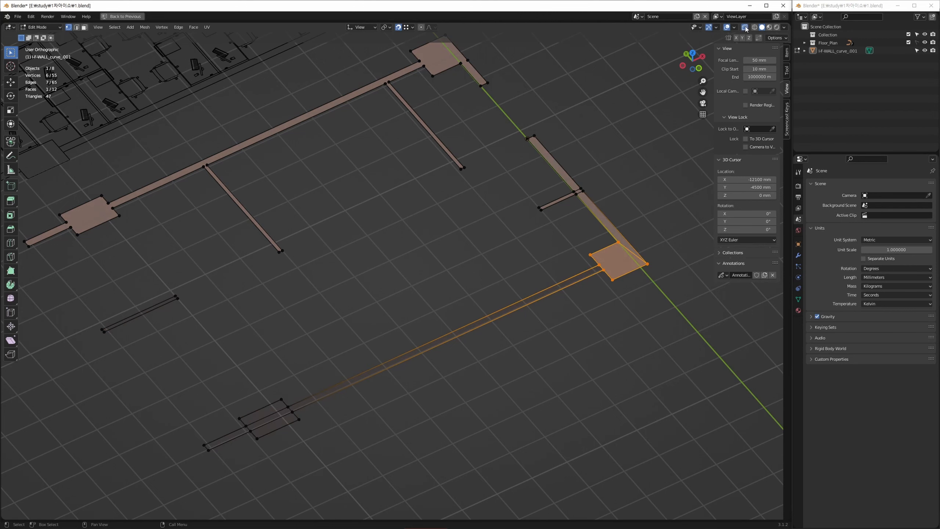
{"action": "left_click", "coordinate": [745, 27]}
{"action": "middle_click_drag", "start_coordinate": [410, 263], "coordinate": [441, 233], "text": "shift"}
{"action": "key", "text": "alt+z"}
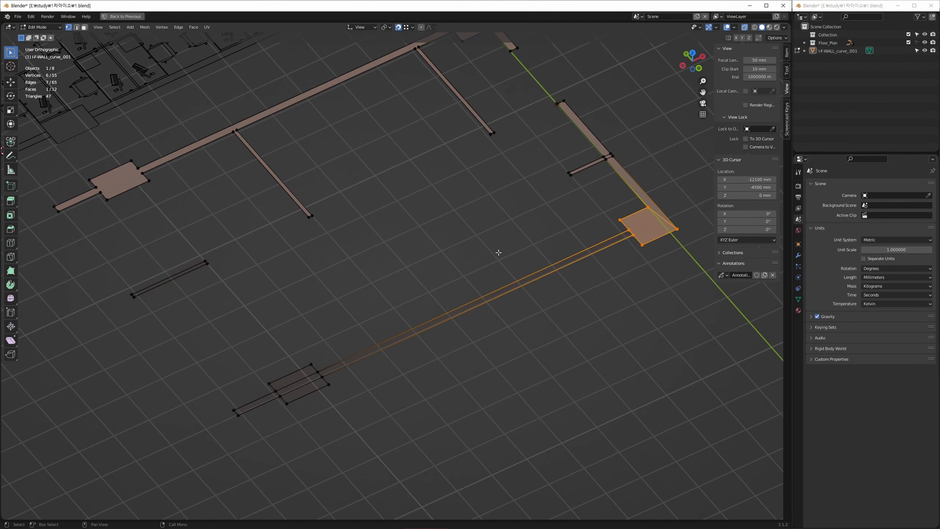
{"action": "left_click", "coordinate": [476, 259]}
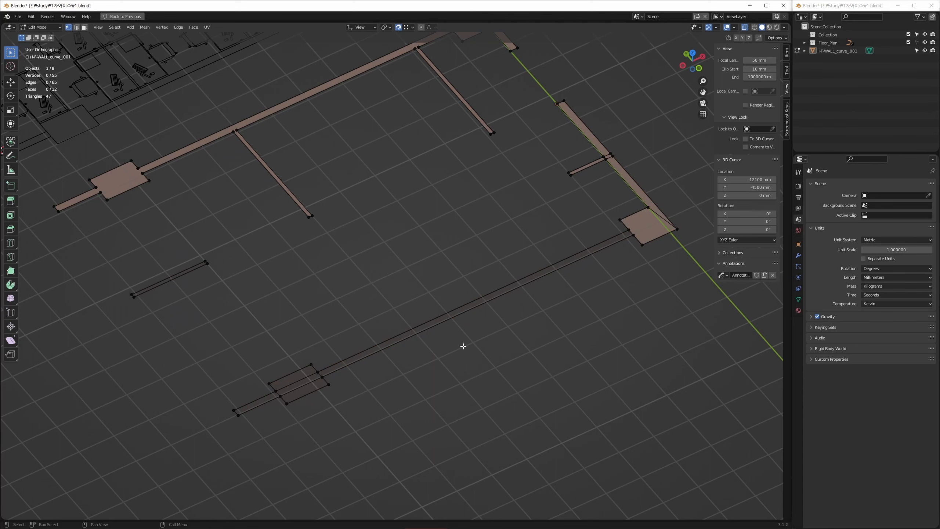
{"action": "middle_click_drag", "start_coordinate": [434, 288], "coordinate": [395, 322], "text": "shift"}
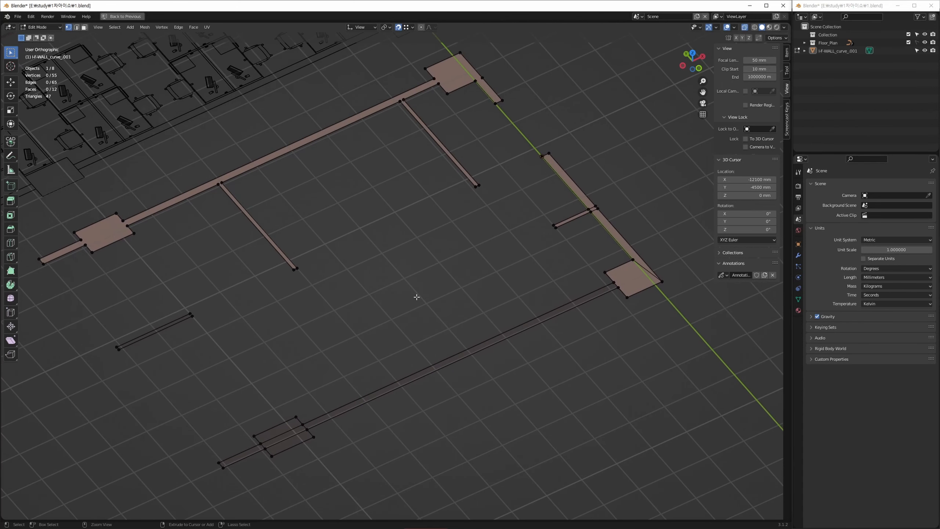
Step: Try to recalculate the normals of all wall and column faces to the outside, and undo it
{"action": "key", "text": "a"}
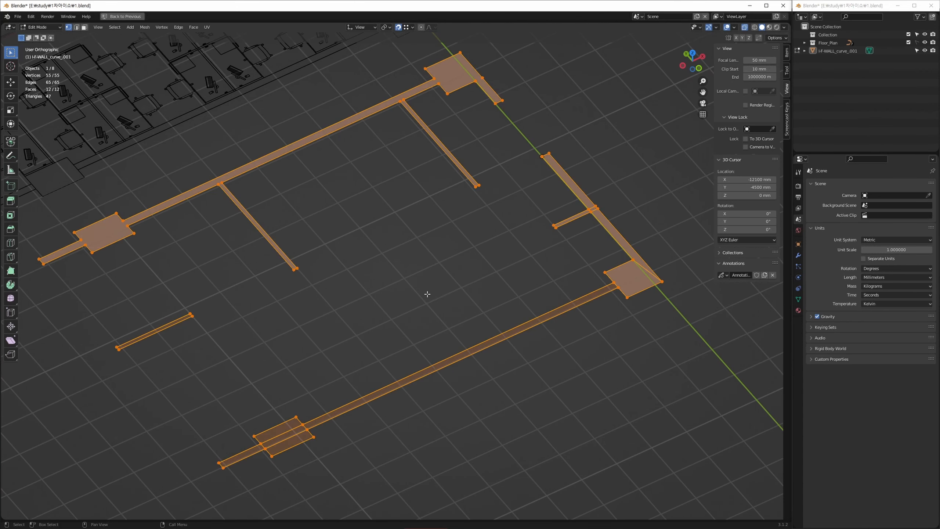
{"action": "key", "text": "alt+n"}
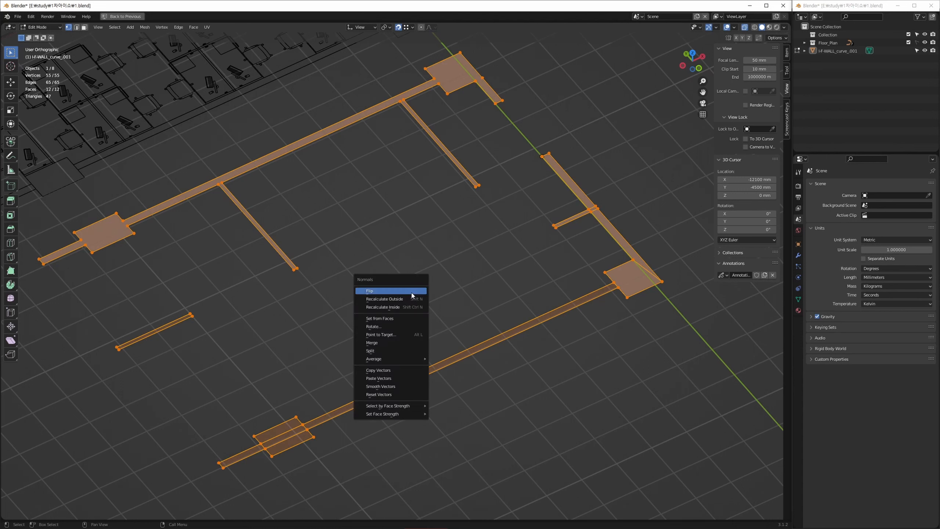
{"action": "left_click", "coordinate": [411, 292]}
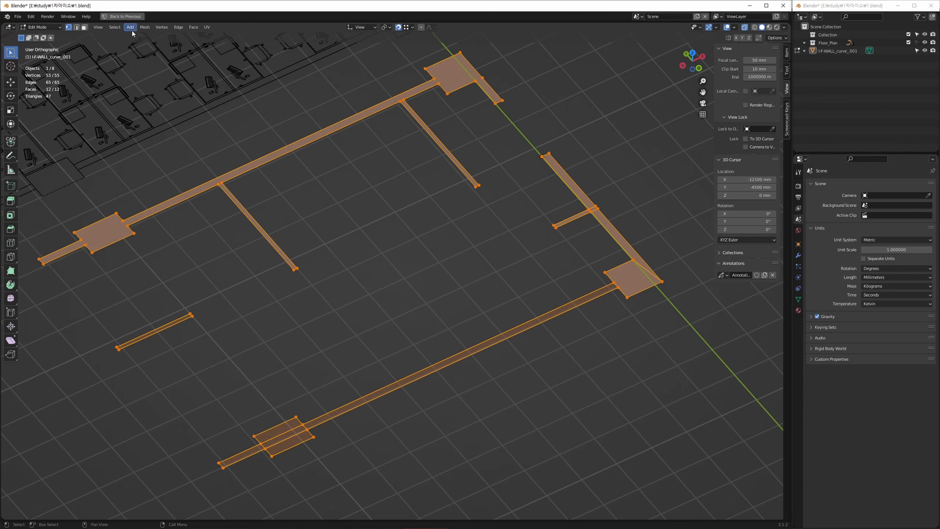
{"action": "left_click", "coordinate": [145, 28]}
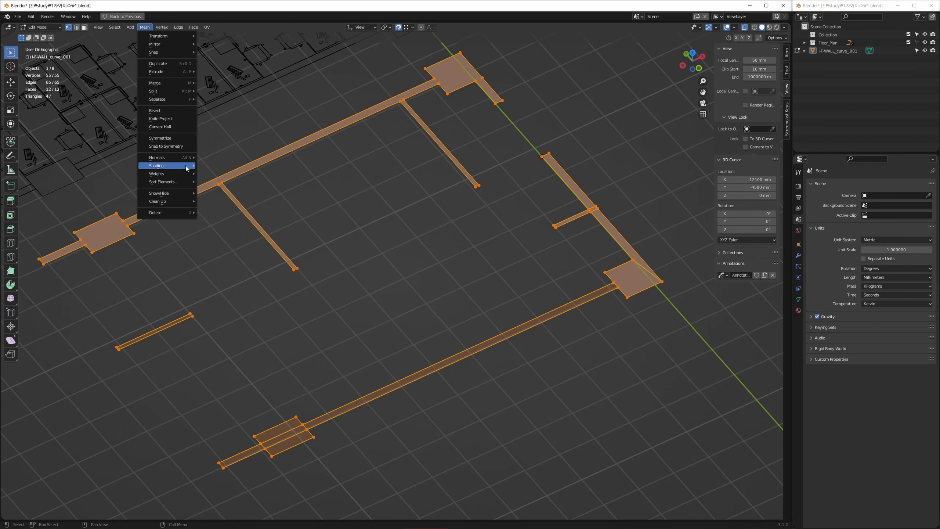
{"action": "mouse_move", "coordinate": [187, 160]}
{"action": "middle_click_drag", "start_coordinate": [426, 251], "coordinate": [436, 241]}
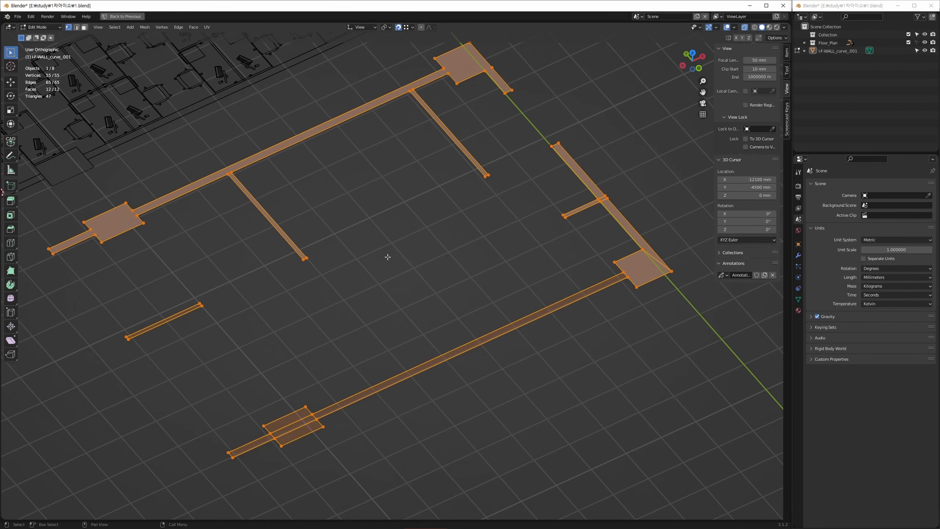
{"action": "key", "text": "alt+n"}
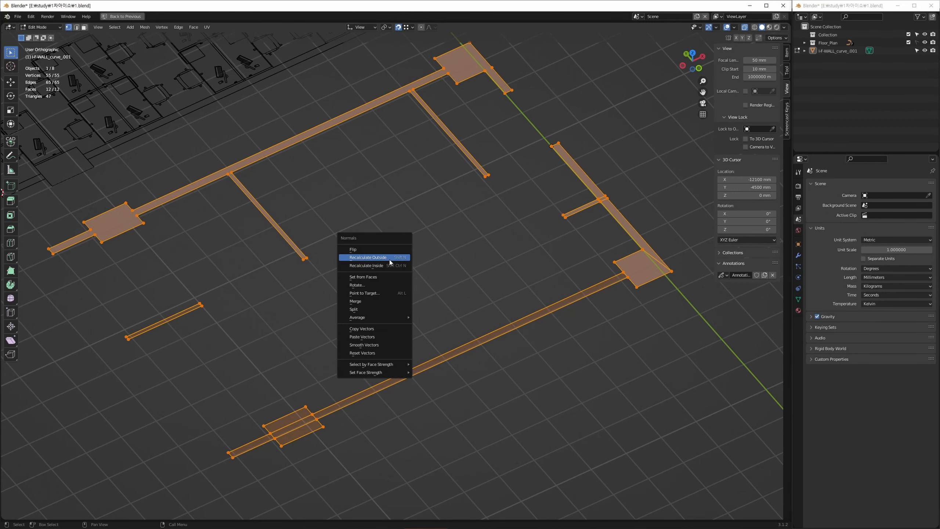
{"action": "left_click", "coordinate": [390, 259]}
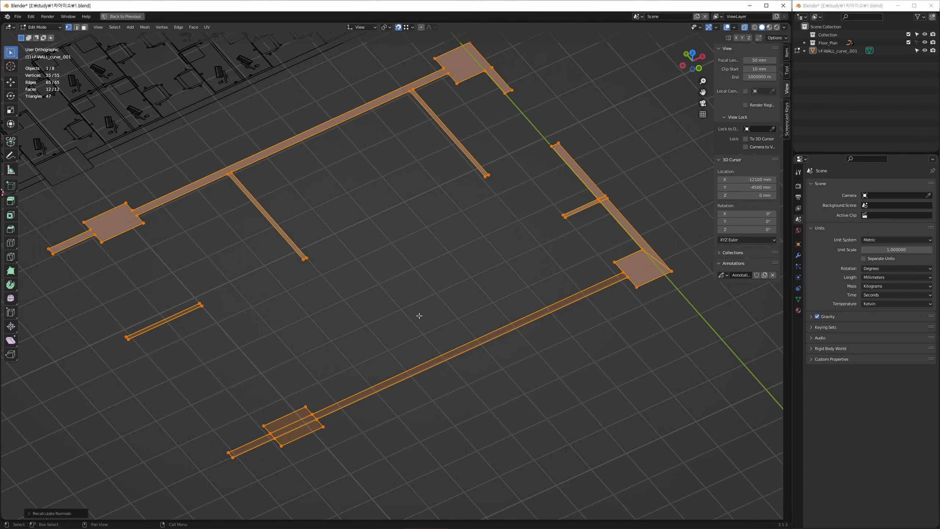
{"action": "mouse_move", "coordinate": [456, 281]}
{"action": "middle_mouse_down"}
{"action": "mouse_move", "coordinate": [465, 268]}
{"action": "mouse_move", "coordinate": [444, 283]}
{"action": "middle_mouse_up"}
{"action": "key", "text": "ctrl+z"}
Step: Try to recalculate the normals of the whole wall mesh to the inside, and undo it
{"action": "key", "text": "alt+n"}
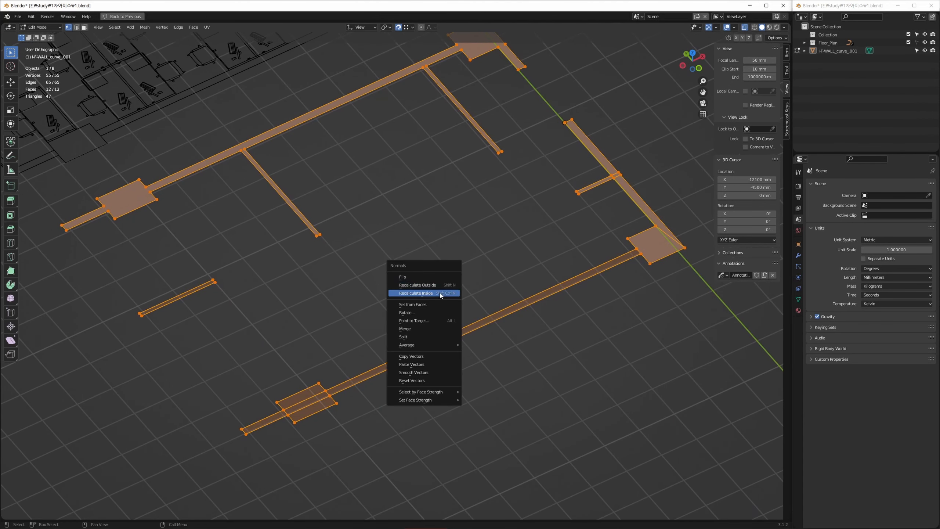
{"action": "left_click", "coordinate": [439, 294]}
{"action": "mouse_move", "coordinate": [472, 269]}
{"action": "middle_mouse_down"}
{"action": "mouse_move", "coordinate": [438, 308]}
{"action": "mouse_move", "coordinate": [467, 309]}
{"action": "middle_mouse_up"}
{"action": "key", "text": "ctrl+z"}
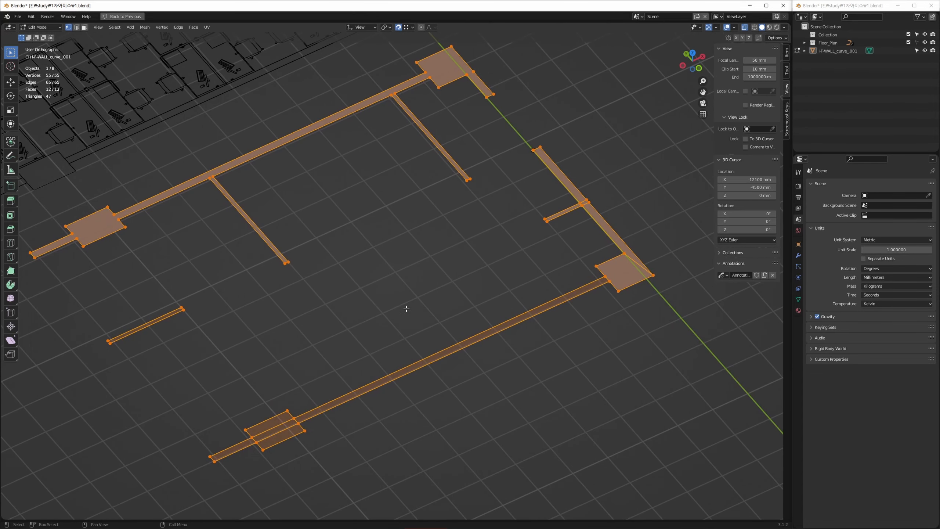
{"action": "middle_click_drag", "start_coordinate": [560, 267], "coordinate": [509, 253]}
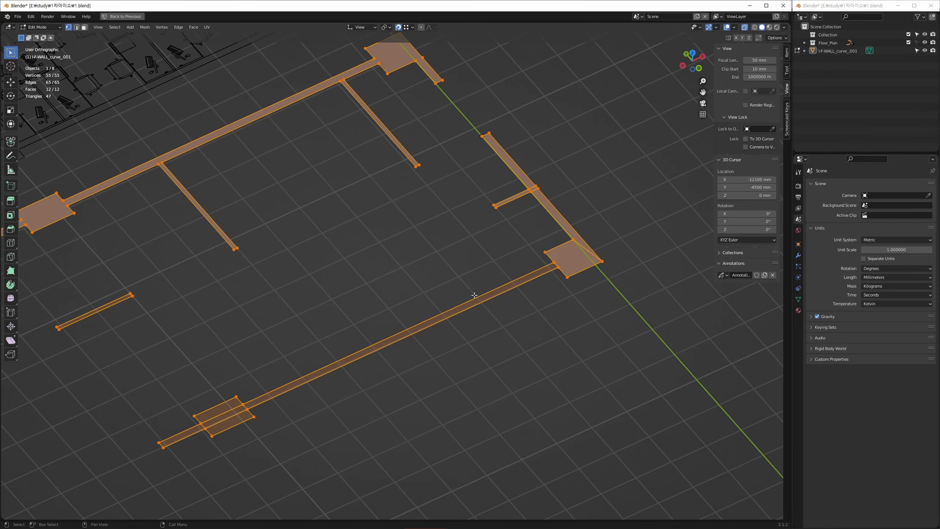
{"action": "middle_click_drag", "start_coordinate": [474, 295], "coordinate": [495, 278]}
{"action": "middle_click_drag", "start_coordinate": [372, 289], "coordinate": [443, 282]}
Step: In face select mode, flip the normals of the short detached wall, the near long wall and its end column, and select the whole mesh
{"action": "left_click", "coordinate": [392, 311]}
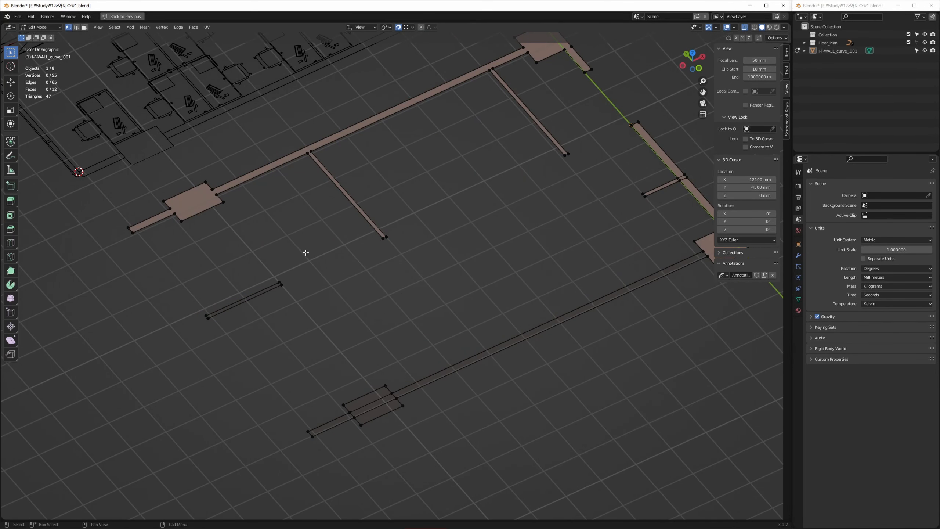
{"action": "left_click_drag", "start_coordinate": [304, 255], "coordinate": [195, 333]}
{"action": "middle_click_drag", "start_coordinate": [368, 322], "coordinate": [332, 328]}
{"action": "key", "text": "3"}
{"action": "left_click", "coordinate": [270, 265]}
{"action": "left_click_drag", "start_coordinate": [279, 254], "coordinate": [195, 348]}
{"action": "middle_click_drag", "start_coordinate": [437, 326], "coordinate": [392, 297]}
{"action": "left_click_drag", "start_coordinate": [518, 246], "coordinate": [257, 447]}
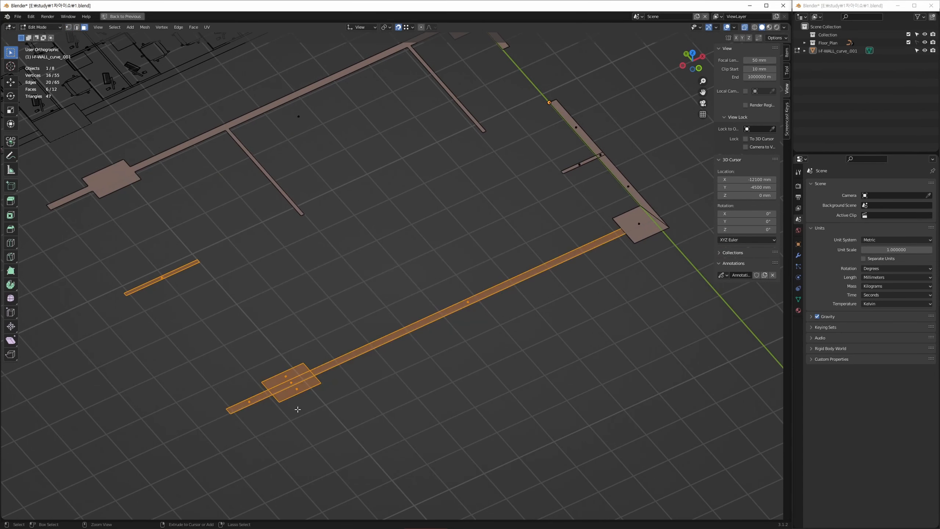
{"action": "middle_click_drag", "start_coordinate": [403, 295], "coordinate": [418, 295], "text": "shift"}
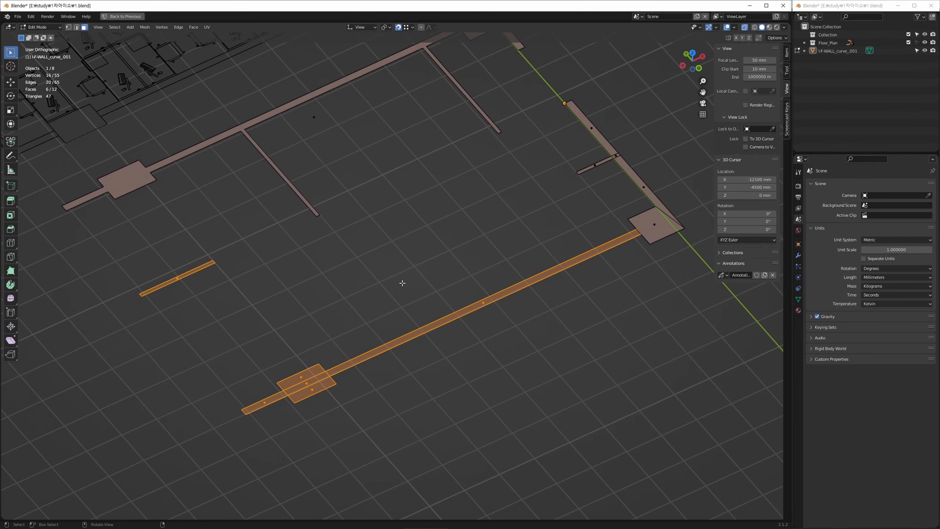
{"action": "key", "text": "alt+n"}
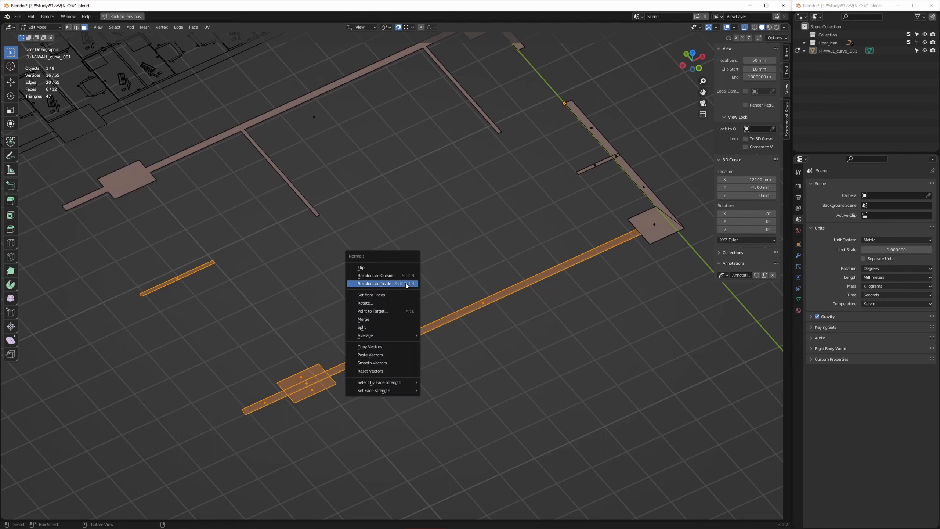
{"action": "left_click", "coordinate": [386, 267]}
{"action": "middle_click_drag", "start_coordinate": [376, 316], "coordinate": [373, 380], "text": "shift"}
{"action": "key", "text": "a"}
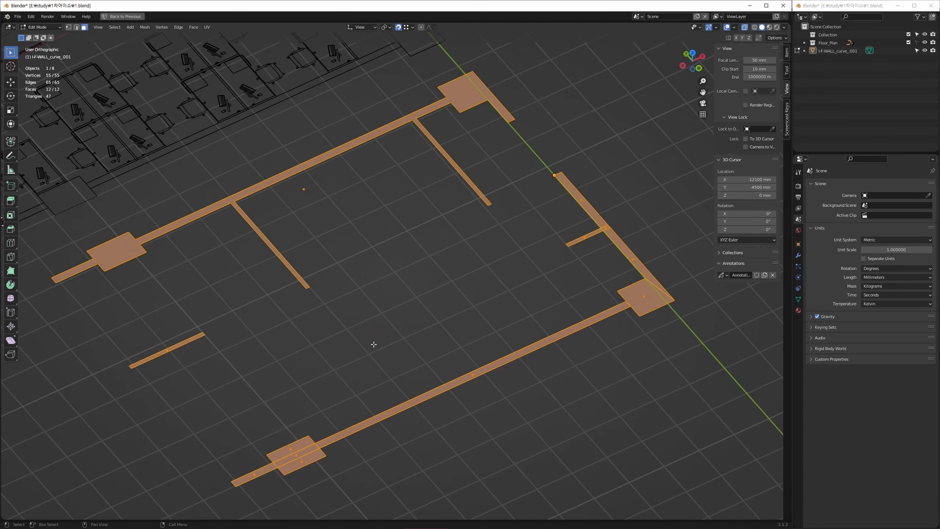
Step: Try to extrude all wall faces freehand along their normals, and undo the extrusion
{"action": "key", "text": "alt+e"}
{"action": "left_click", "coordinate": [398, 308]}
{"action": "middle_click_drag", "start_coordinate": [398, 309], "coordinate": [435, 342], "text": "shift"}
{"action": "left_click", "coordinate": [405, 215]}
{"action": "key", "text": "ctrl+z"}
Step: Extrude all wall and column faces 2700 mm along their normals and leave Edit Mode
{"action": "middle_click_drag", "start_coordinate": [428, 297], "coordinate": [418, 289], "text": "shift"}
{"action": "key", "text": "alt+e"}
{"action": "left_click", "coordinate": [420, 291]}
{"action": "type", "text": "2"}
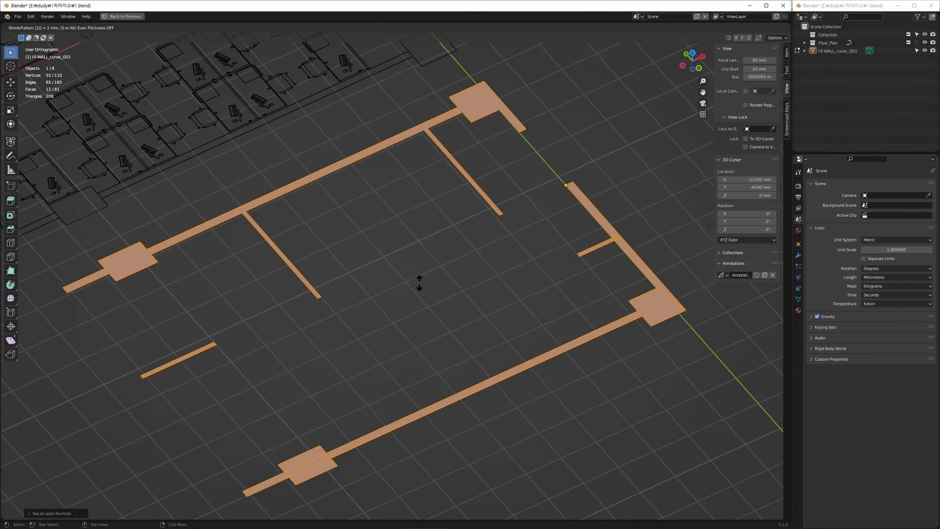
{"action": "type", "text": "7"}
{"action": "key", "text": "BackSpace"}
{"action": "key", "text": "BackSpace"}
{"action": "type", "text": "2700"}
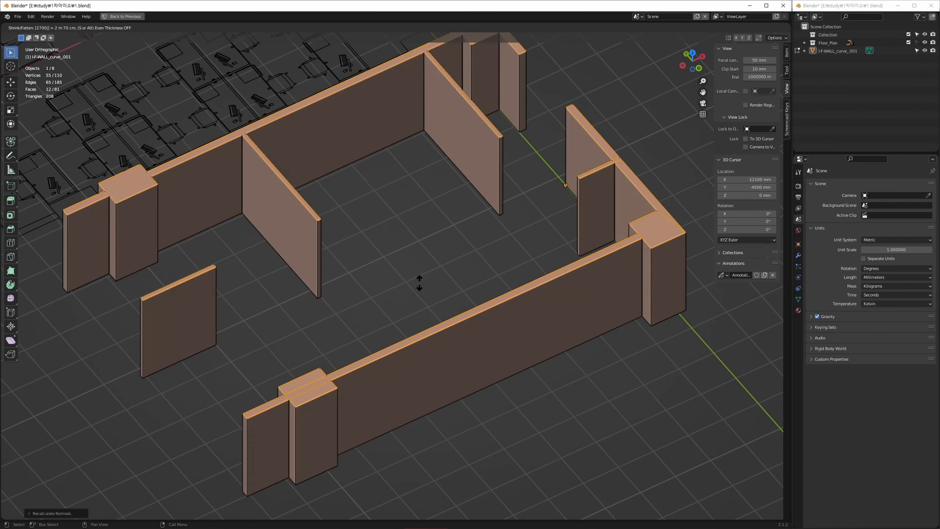
{"action": "key", "text": "Return"}
{"action": "middle_click_drag", "start_coordinate": [577, 268], "coordinate": [451, 334]}
{"action": "key", "text": "Tab"}
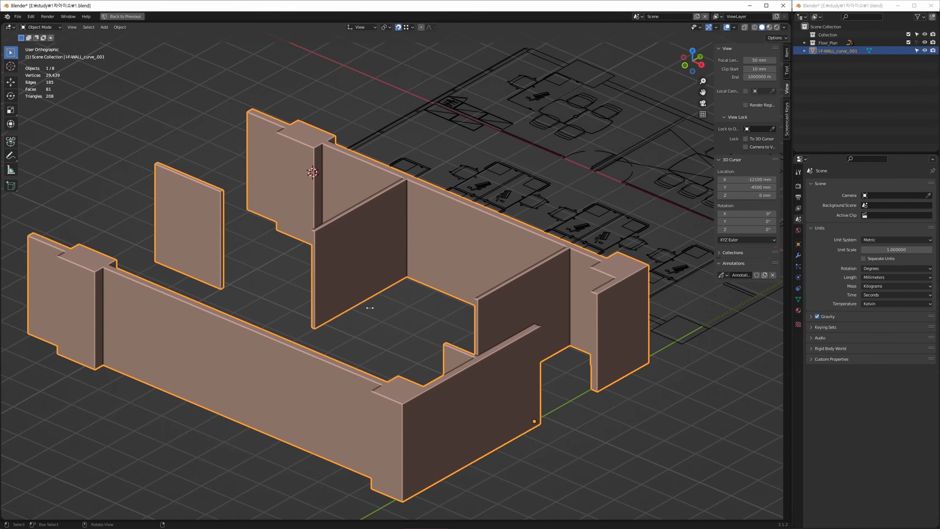
Step: Switch to the top view and try moving the wall object up toward the floor plan, and undo the move
{"action": "key", "text": "alt+w"}
{"action": "key", "text": "z"}
{"action": "key", "text": "alt+w"}
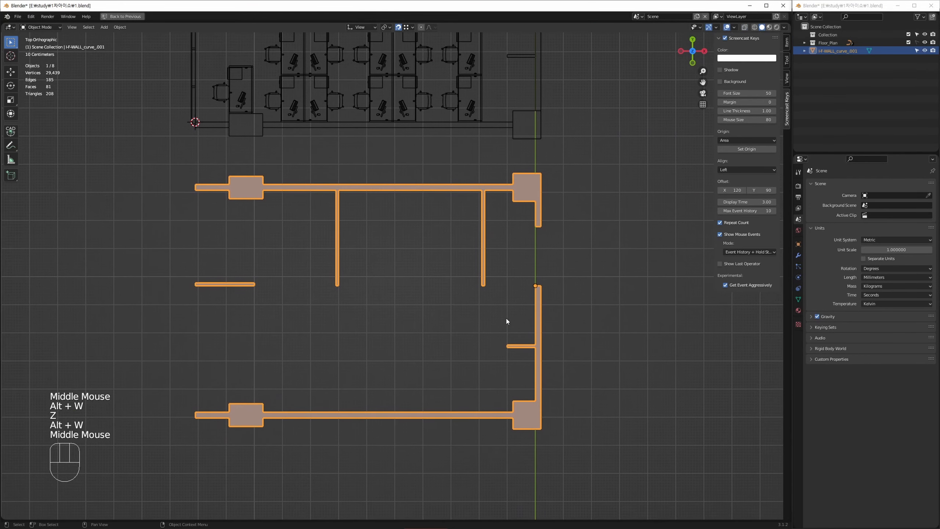
{"action": "middle_click_drag", "start_coordinate": [506, 321], "coordinate": [385, 355], "text": "shift"}
{"action": "key", "text": "g"}
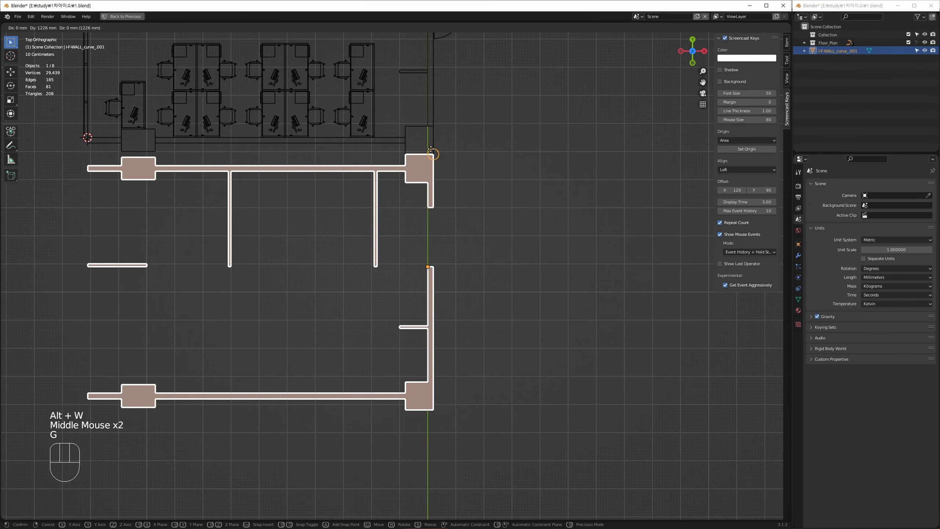
{"action": "middle_click", "coordinate": [431, 149]}
{"action": "left_click", "coordinate": [432, 151]}
{"action": "middle_click_drag", "start_coordinate": [505, 299], "coordinate": [481, 297]}
{"action": "key", "text": "ctrl+z"}
Step: Try snapping the walls onto the floor plan at its upper-right column corner three times, undoing each move
{"action": "key", "text": "g"}
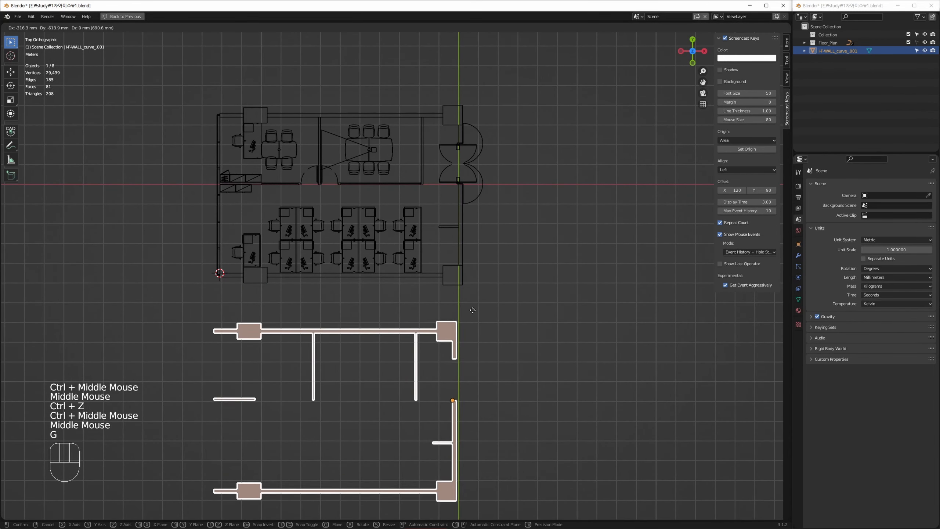
{"action": "left_click", "coordinate": [458, 100]}
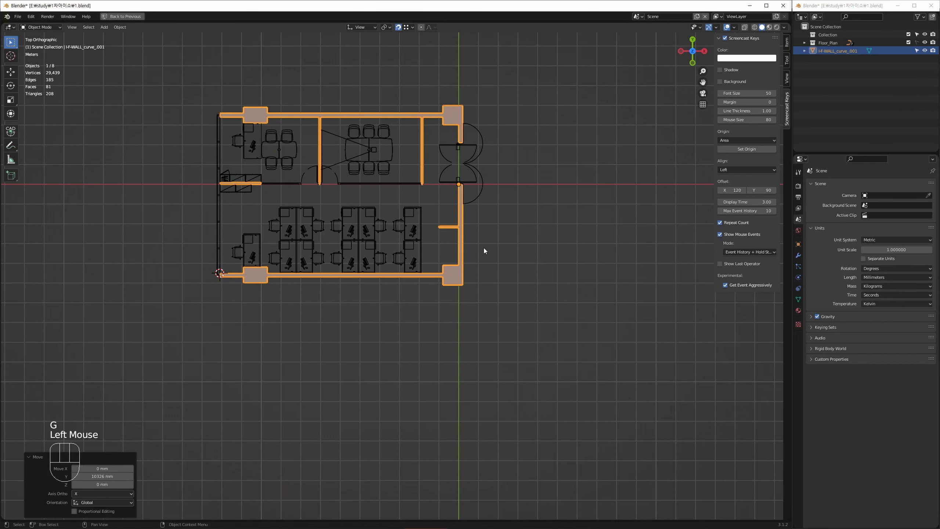
{"action": "key", "text": "ctrl+z"}
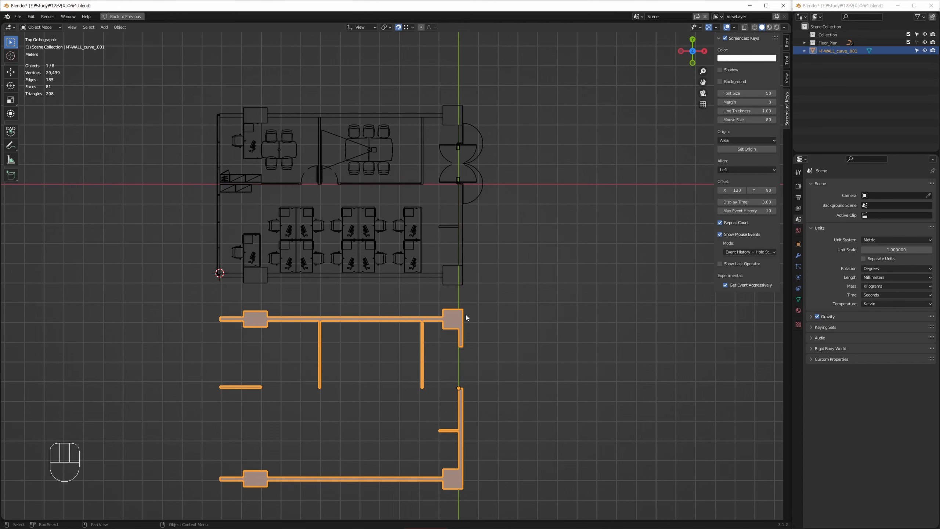
{"action": "key", "text": "g"}
{"action": "left_click", "coordinate": [462, 108]}
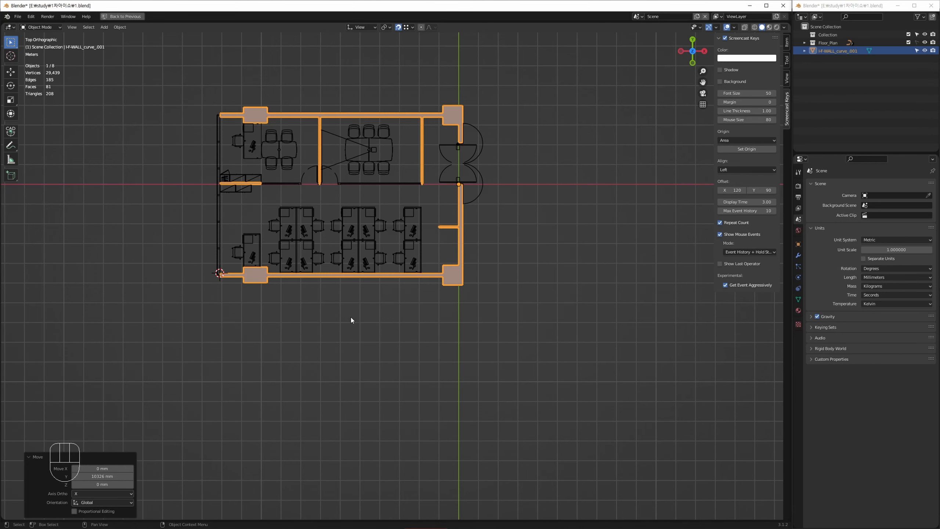
{"action": "middle_click_drag", "start_coordinate": [457, 230], "coordinate": [529, 266]}
{"action": "key", "text": "ctrl+z"}
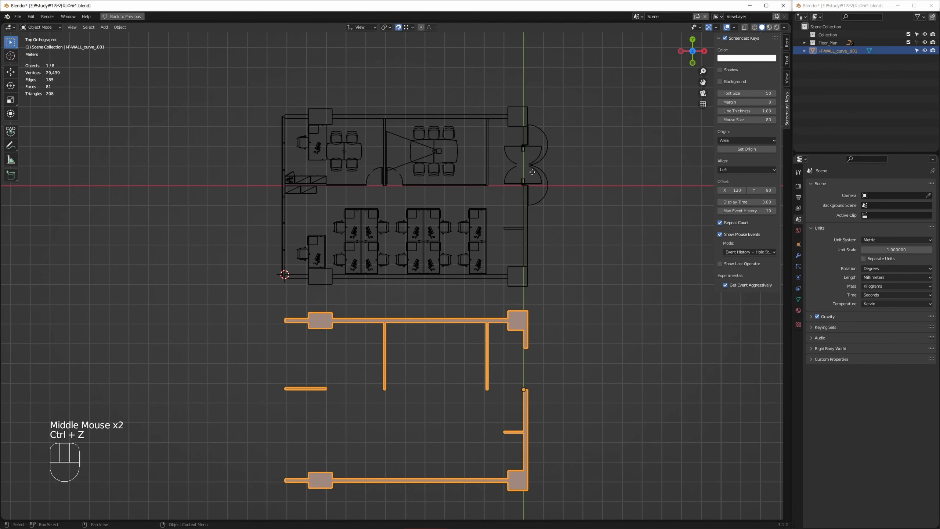
{"action": "key", "text": "g"}
{"action": "left_click", "coordinate": [530, 104]}
{"action": "key", "text": "ctrl+z"}
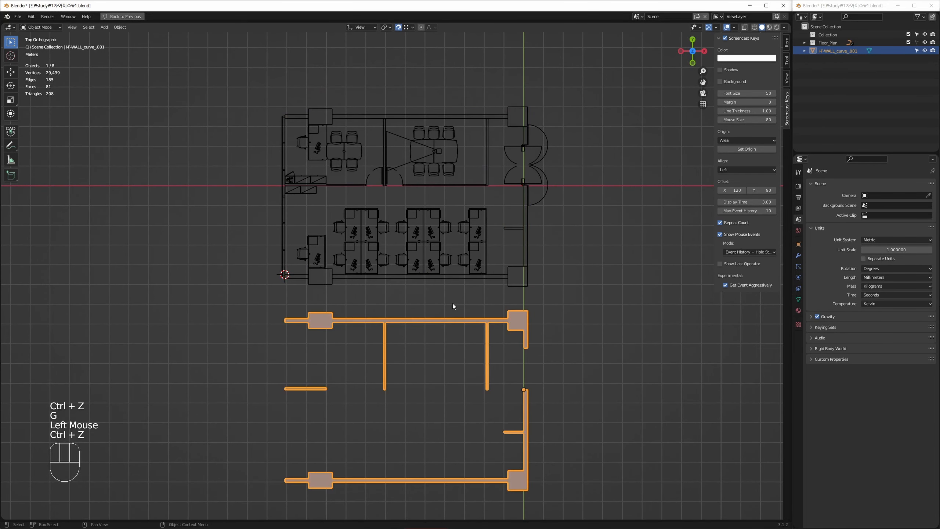
Step: Activate the CAD Transform tool and try moving the wall object with it, and undo the move
{"action": "left_click", "coordinate": [10, 132]}
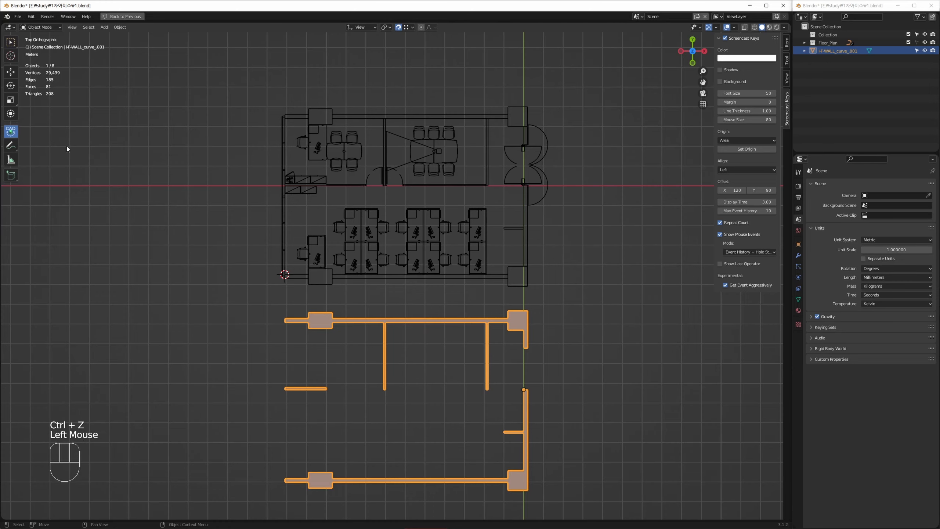
{"action": "middle_click_drag", "start_coordinate": [507, 266], "coordinate": [473, 276]}
{"action": "key", "text": "g"}
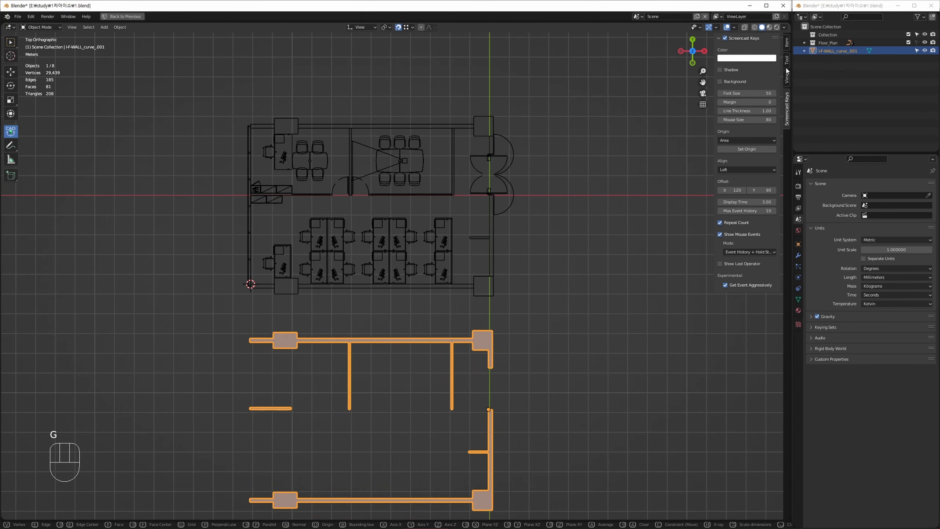
{"action": "left_click", "coordinate": [635, 135]}
{"action": "key", "text": "ctrl+z"}
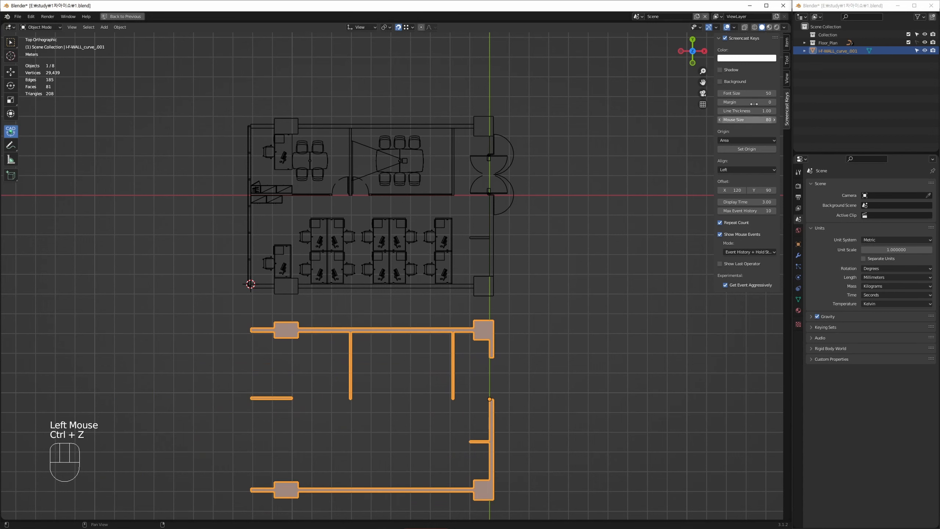
Step: Show the CAD Transform tool's shortcut list and try moving the walls to the plan's upper-right column corner, undoing the attempt
{"action": "left_click", "coordinate": [787, 59]}
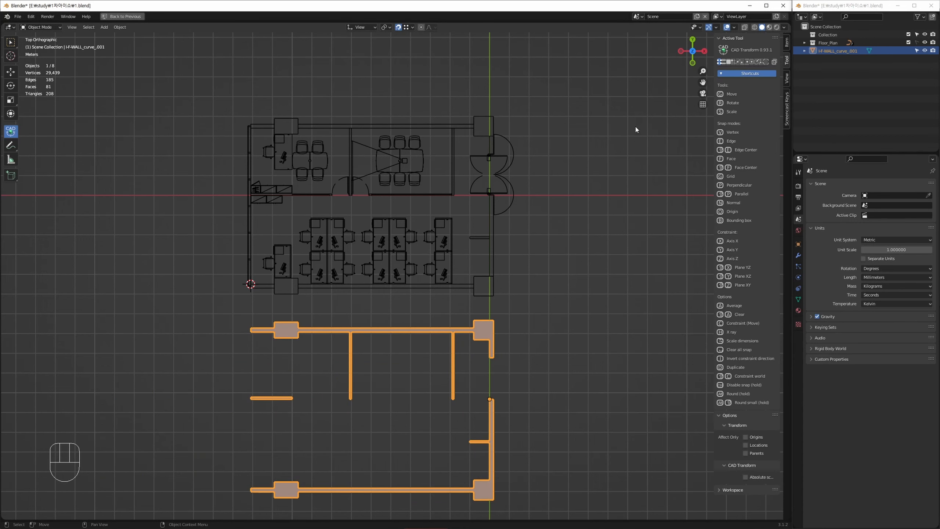
{"action": "middle_click_drag", "start_coordinate": [484, 271], "coordinate": [486, 245]}
{"action": "key", "text": "g"}
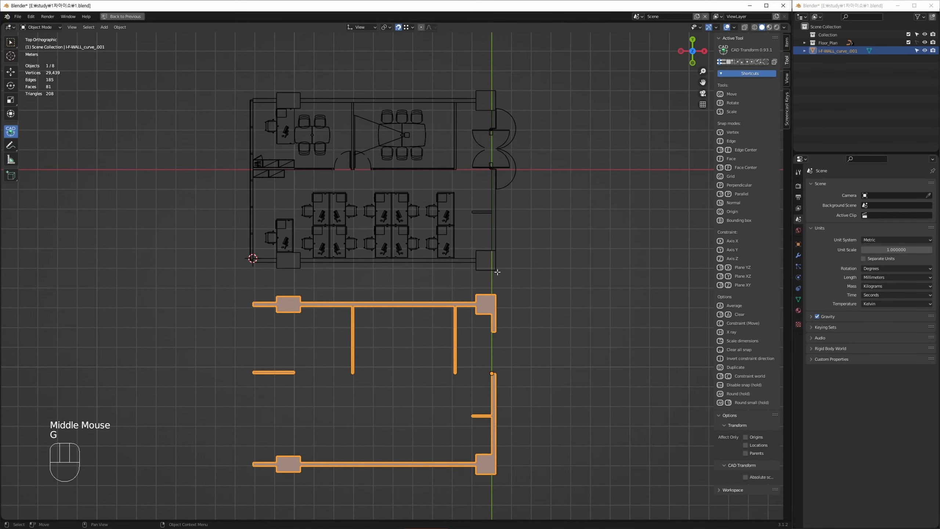
{"action": "left_click", "coordinate": [495, 91]}
{"action": "middle_click_drag", "start_coordinate": [575, 309], "coordinate": [506, 288]}
{"action": "key", "text": "ctrl+z"}
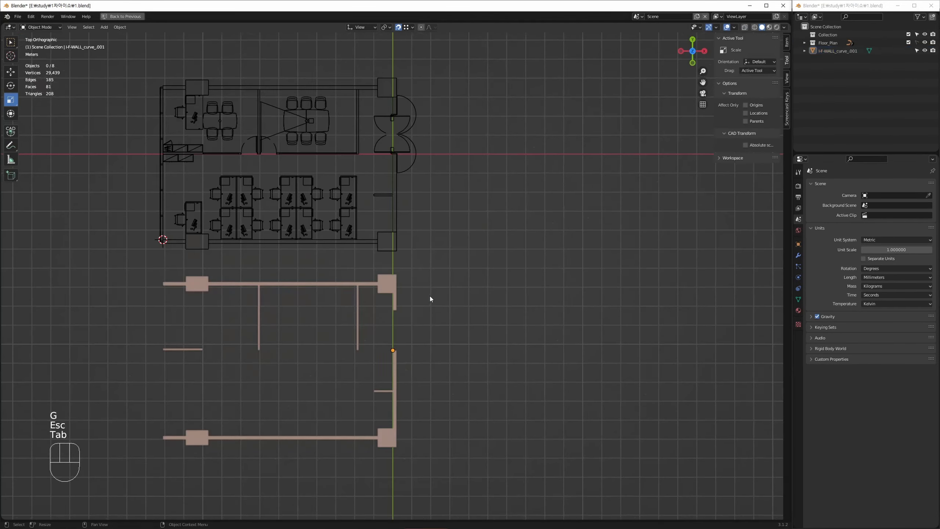
Step: Activate the CAD Transform tool and try starting a move of the walls from an angled view, undoing it
{"action": "key", "text": "q"}
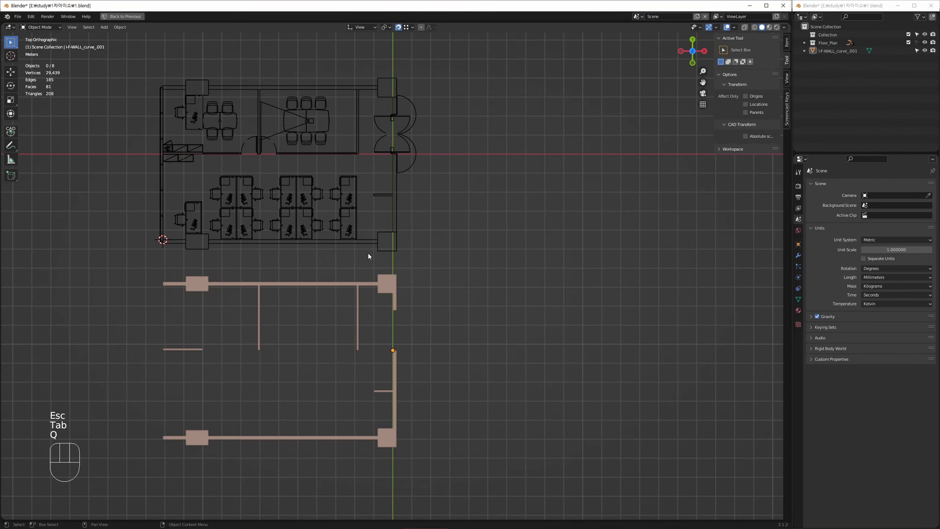
{"action": "left_click", "coordinate": [10, 131]}
{"action": "middle_click_drag", "start_coordinate": [416, 277], "coordinate": [408, 287]}
{"action": "key", "text": "g"}
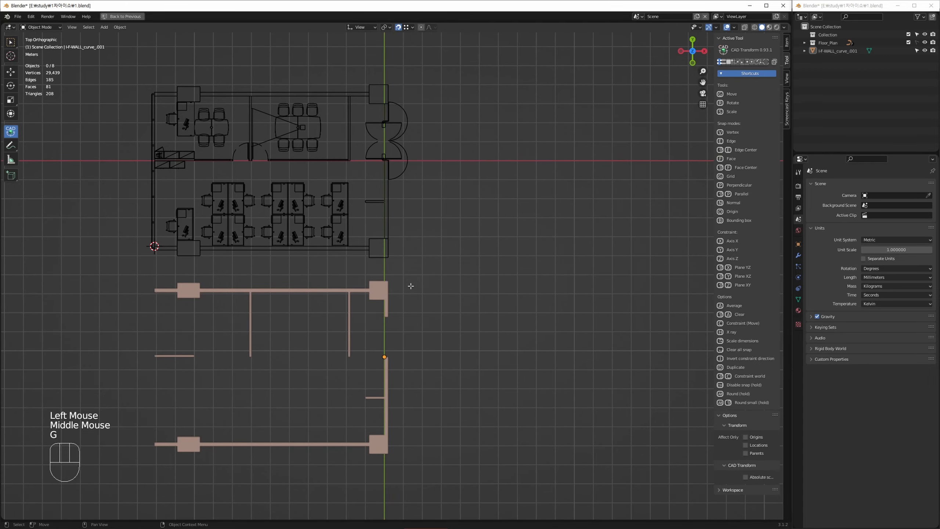
{"action": "middle_click_drag", "start_coordinate": [432, 279], "coordinate": [391, 257], "text": "alt"}
{"action": "middle_click_drag", "start_coordinate": [423, 368], "coordinate": [400, 329]}
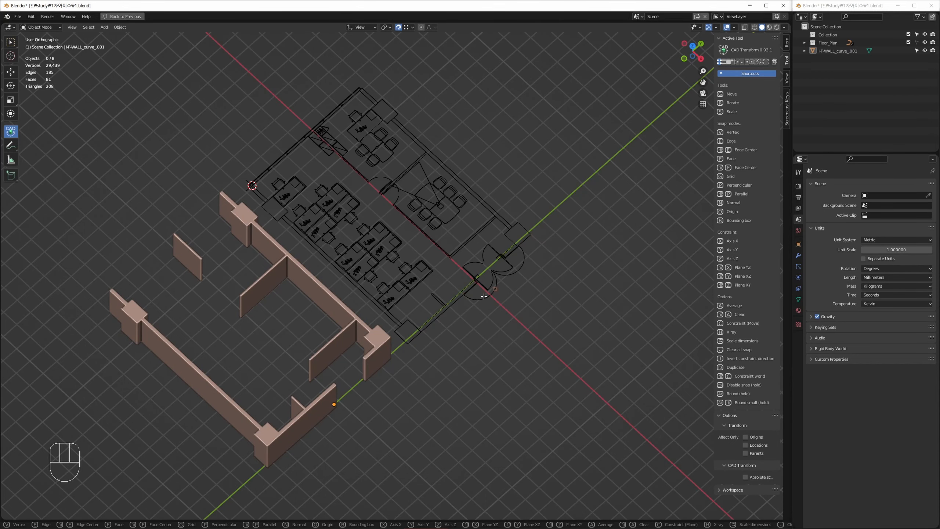
{"action": "middle_click_drag", "start_coordinate": [408, 325], "coordinate": [401, 345], "text": "alt"}
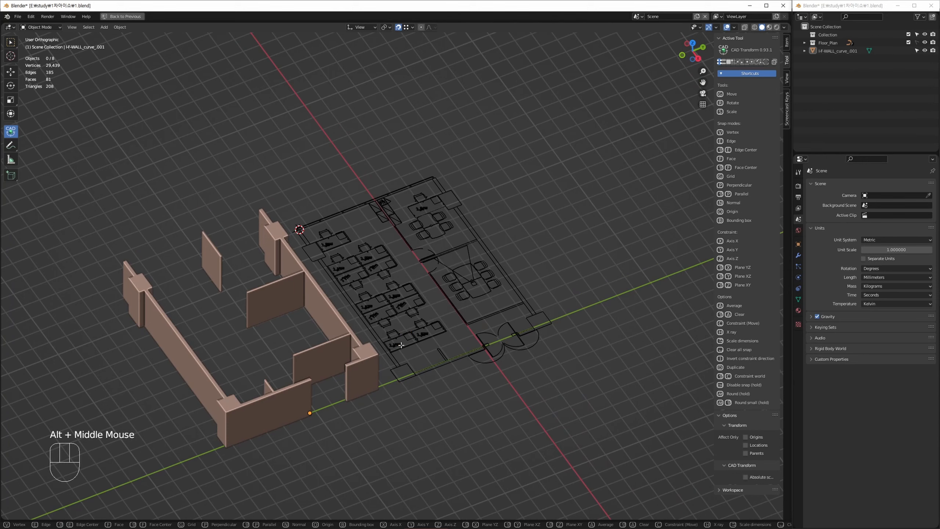
{"action": "left_click", "coordinate": [378, 391]}
{"action": "key", "text": "ctrl+z"}
Step: Try moving the walls from their front column's bottom corner onto the plan's matching column corner, and undo the move
{"action": "key", "text": "g"}
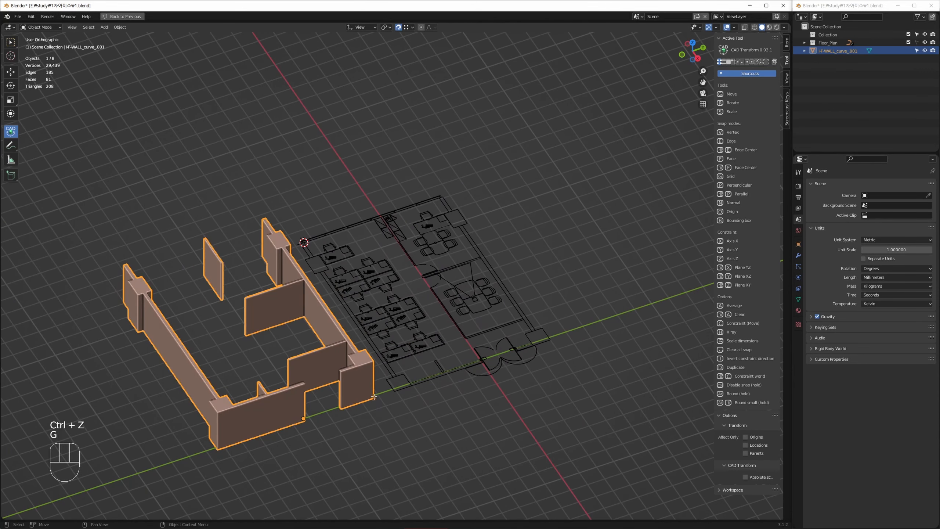
{"action": "left_click", "coordinate": [550, 335]}
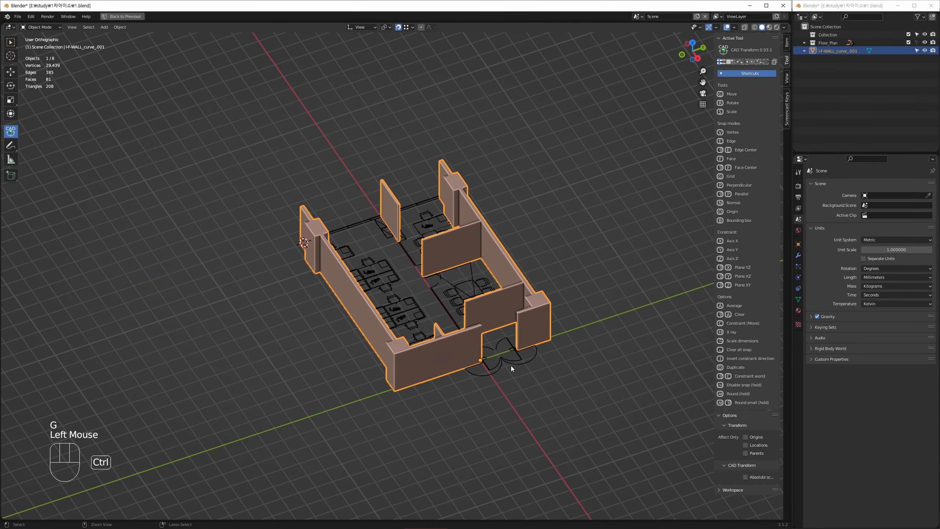
{"action": "key", "text": "ctrl+z"}
Step: Move the walls in top view, constrained to the XY plane, snapping their upper-right column corner onto the floor plan's matching corner
{"action": "middle_click_drag", "start_coordinate": [431, 405], "coordinate": [425, 399]}
{"action": "key", "text": "KP_7"}
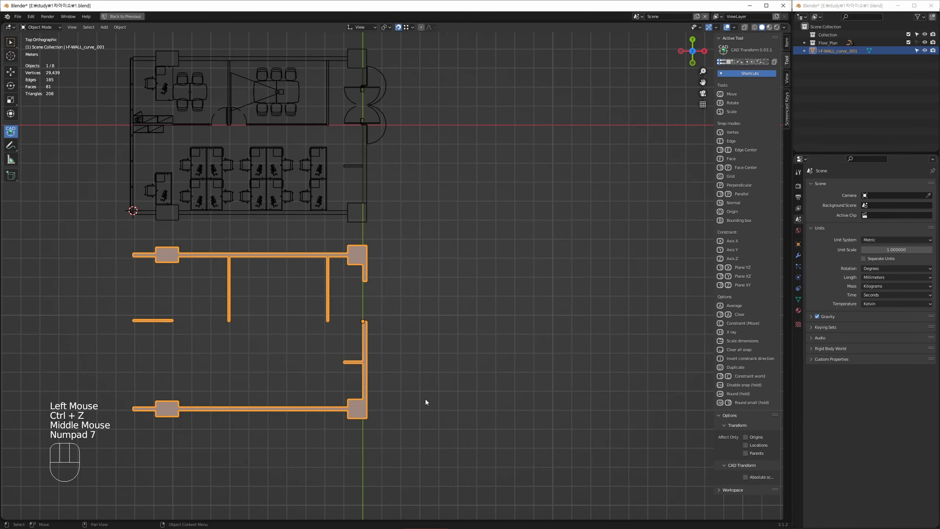
{"action": "middle_click_drag", "start_coordinate": [435, 239], "coordinate": [486, 288]}
{"action": "key", "text": "g"}
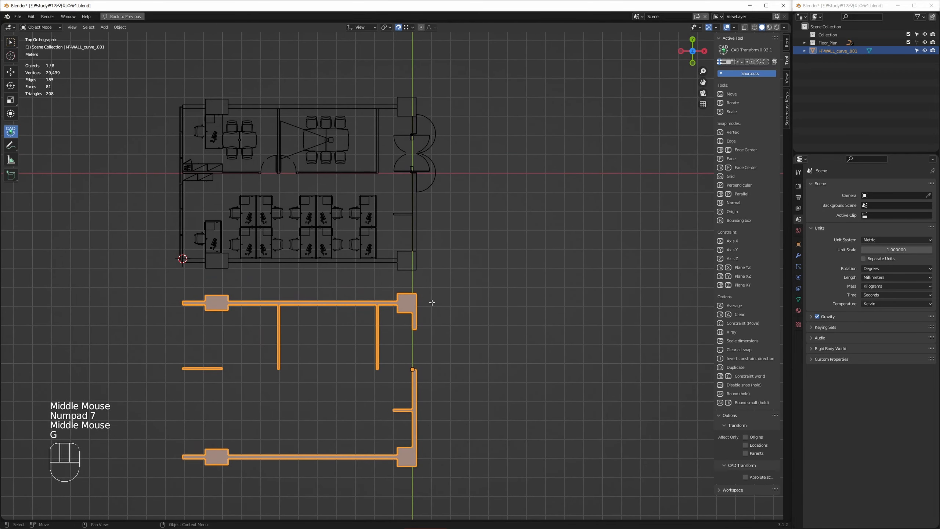
{"action": "middle_click_drag", "start_coordinate": [426, 222], "coordinate": [432, 329]}
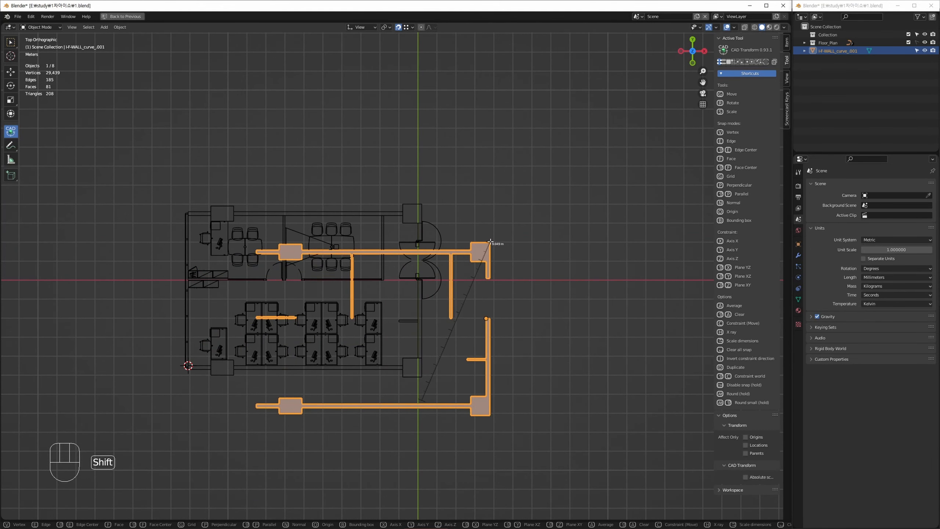
{"action": "key", "text": "shift+z"}
{"action": "left_click", "coordinate": [424, 197]}
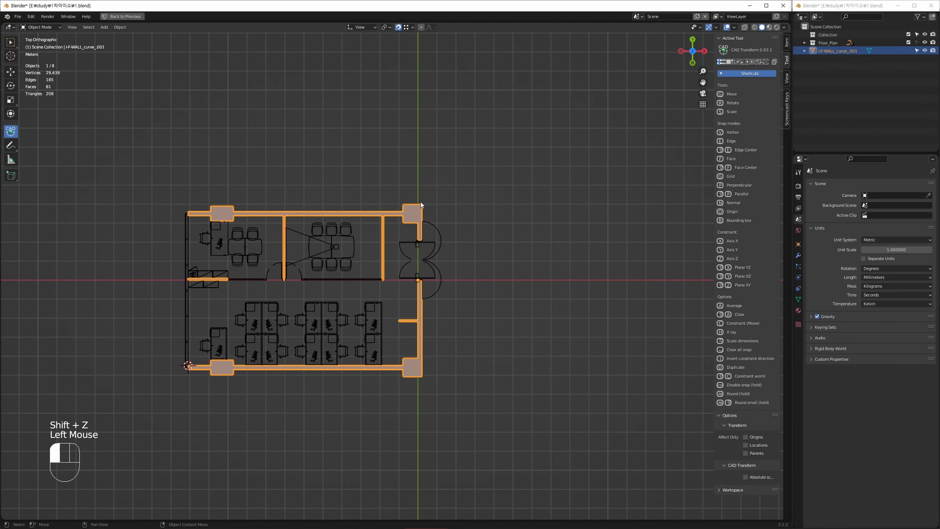
{"action": "middle_click_drag", "start_coordinate": [420, 201], "coordinate": [326, 417], "text": "alt"}
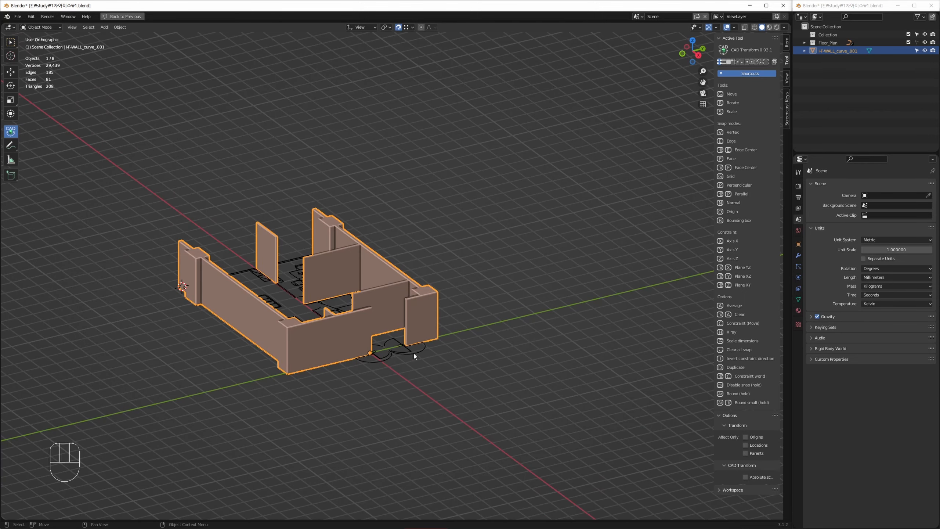
{"action": "middle_click_drag", "start_coordinate": [441, 294], "coordinate": [393, 304], "text": "alt"}
{"action": "left_click", "coordinate": [490, 306]}
Step: Edit the wall mesh in edge mode and select the vertical edges of both wall ends at the entrance doorway
{"action": "key", "text": "q"}
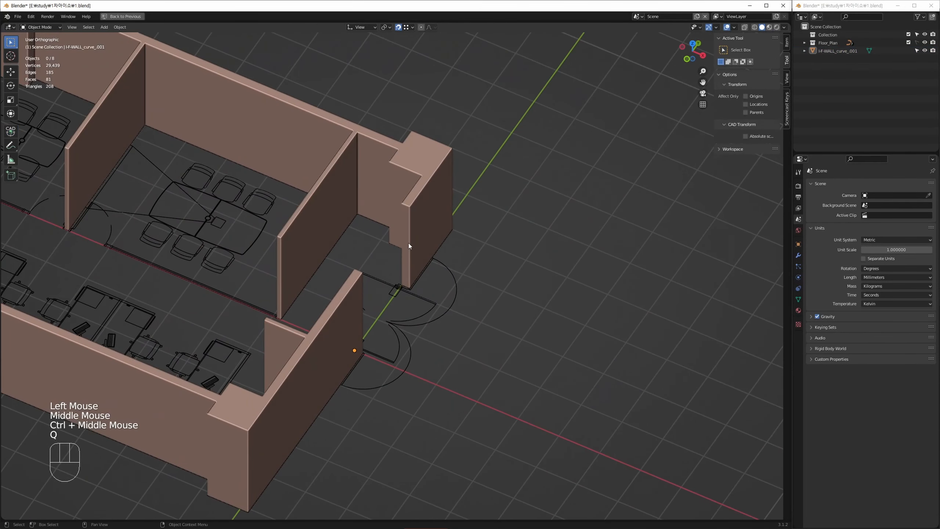
{"action": "left_click", "coordinate": [409, 247]}
{"action": "middle_click_drag", "start_coordinate": [432, 243], "coordinate": [434, 243], "text": "alt"}
{"action": "key", "text": "Tab"}
{"action": "key", "text": "2"}
{"action": "left_click", "coordinate": [397, 282]}
{"action": "left_click", "coordinate": [407, 271], "text": "ctrl"}
{"action": "middle_click_drag", "start_coordinate": [407, 271], "coordinate": [329, 302], "text": "alt"}
{"action": "left_click", "coordinate": [316, 302], "text": "ctrl"}
{"action": "middle_click_drag", "start_coordinate": [329, 303], "coordinate": [268, 248], "text": "alt"}
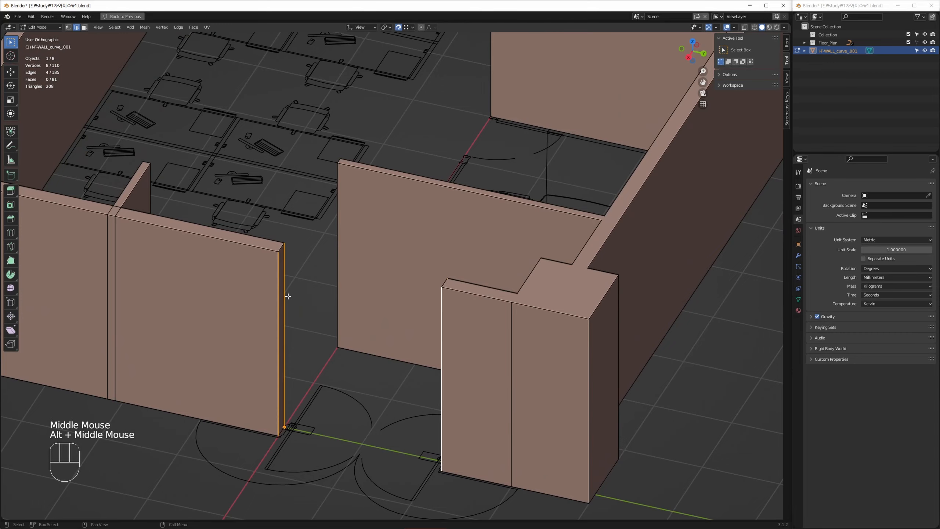
{"action": "middle_click_drag", "start_coordinate": [359, 309], "coordinate": [311, 350], "text": "alt"}
Step: Split the longer front wall's end face horizontally at the doorway between its two vertical edges and select the upper half
{"action": "double_click", "coordinate": [302, 352]}
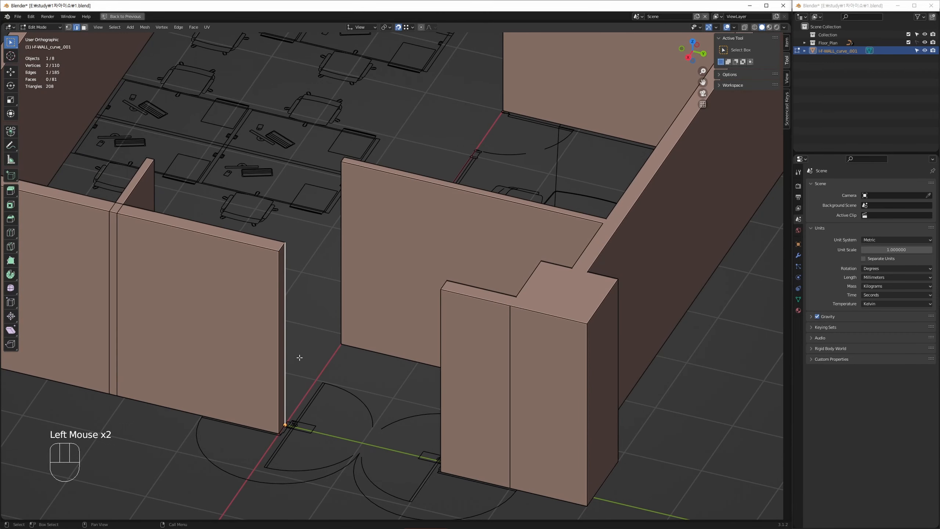
{"action": "left_click_drag", "start_coordinate": [294, 350], "coordinate": [274, 367]}
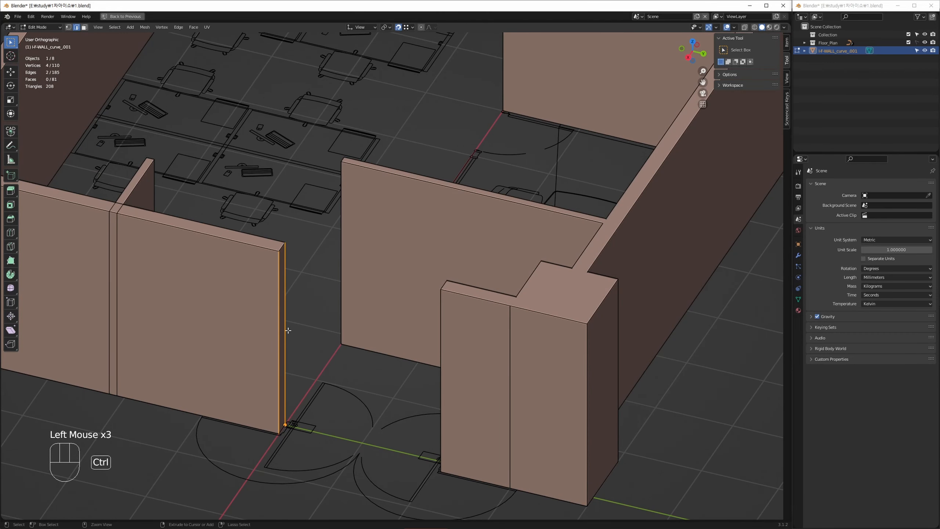
{"action": "middle_click_drag", "start_coordinate": [287, 330], "coordinate": [298, 351], "text": "ctrl"}
{"action": "key", "text": "shift+ctrl+e"}
{"action": "key", "text": "3"}
{"action": "left_click", "coordinate": [257, 294], "text": "alt"}
{"action": "middle_click", "coordinate": [304, 341], "text": "alt"}
{"action": "middle_click_drag", "start_coordinate": [305, 342], "coordinate": [336, 319]}
{"action": "middle_click", "coordinate": [356, 316], "text": "alt"}
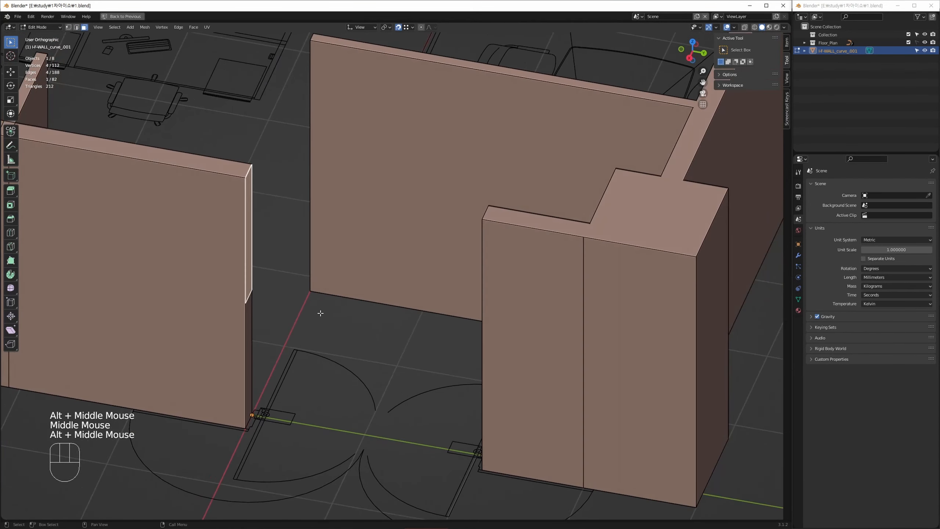
Step: Try extruding the upper end face 326 mm along its normal and Extrude Manifold it to the opposite wall end
{"action": "key", "text": "shift+e"}
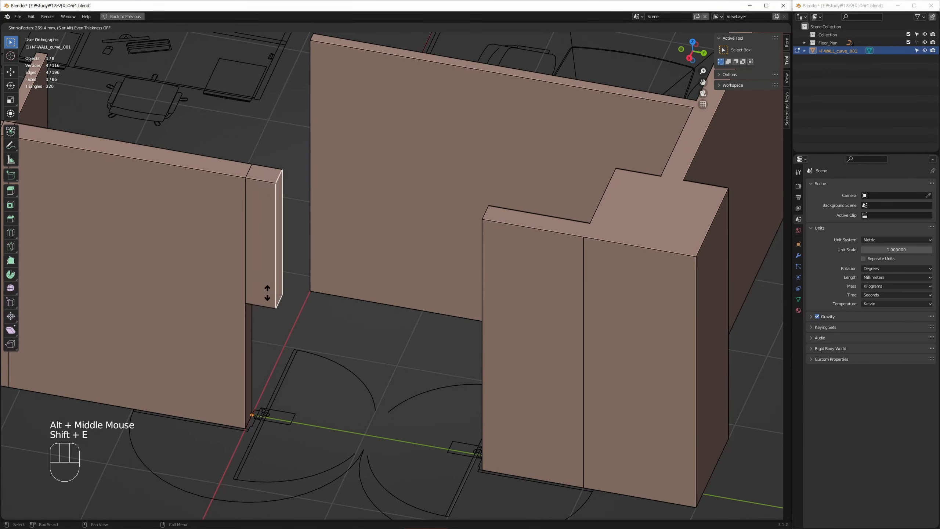
{"action": "left_click", "coordinate": [287, 329]}
{"action": "middle_click_drag", "start_coordinate": [338, 337], "coordinate": [319, 335]}
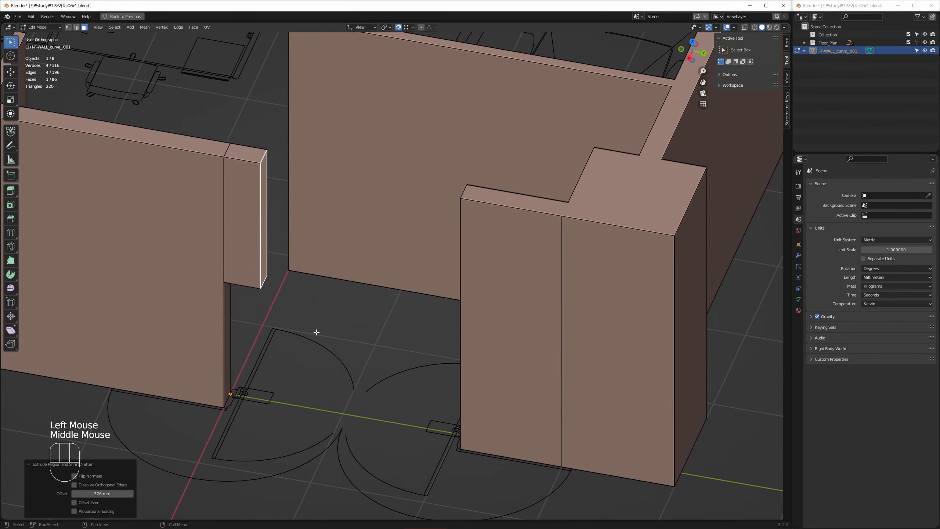
{"action": "key", "text": "alt+e"}
{"action": "left_click", "coordinate": [305, 357]}
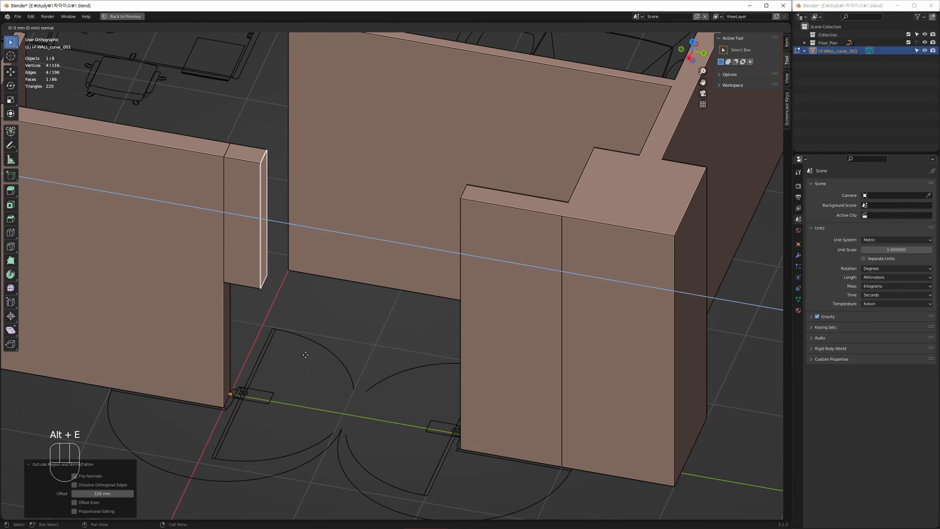
{"action": "left_click", "coordinate": [465, 201]}
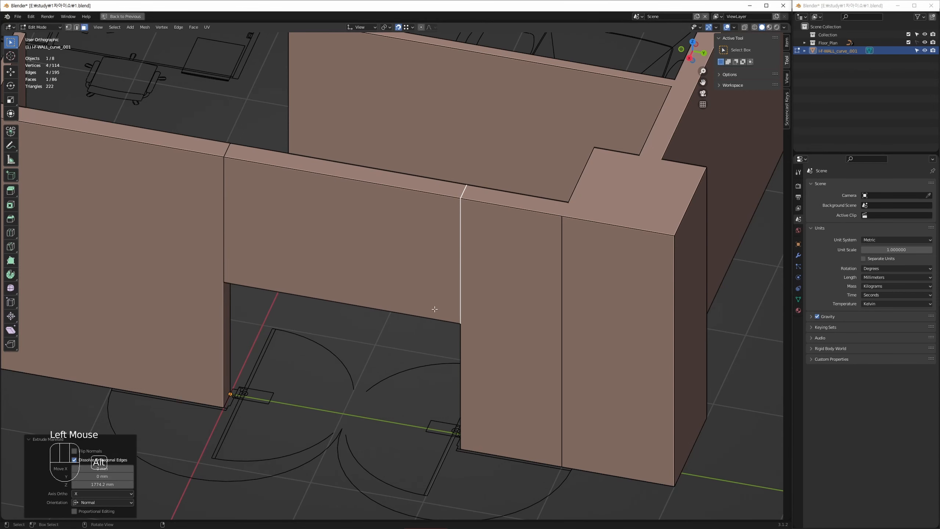
Step: Turn on X-ray and delete the internal face left where the door header meets the opposite wall
{"action": "middle_click_drag", "start_coordinate": [434, 309], "coordinate": [469, 390], "text": "alt"}
{"action": "key", "text": "3"}
{"action": "left_click", "coordinate": [464, 395]}
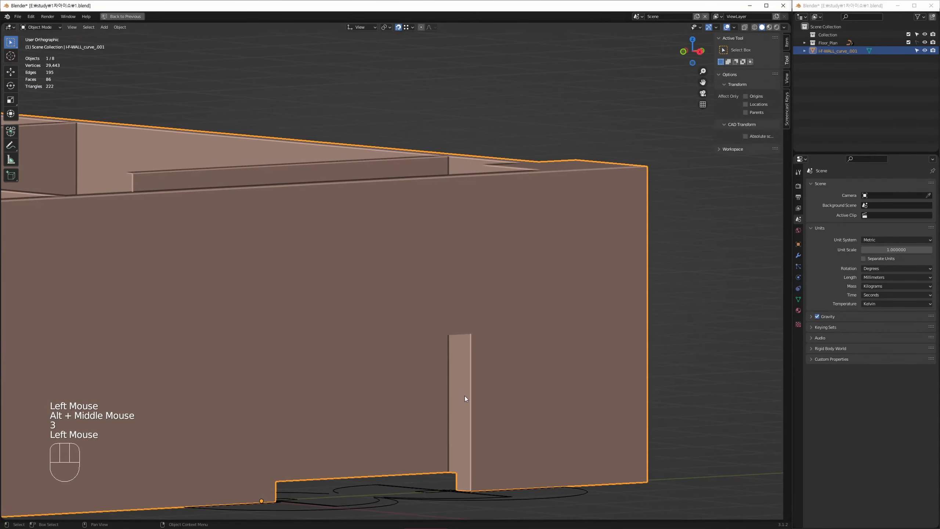
{"action": "key", "text": "3"}
{"action": "left_click", "coordinate": [466, 397]}
{"action": "middle_click_drag", "start_coordinate": [466, 397], "coordinate": [458, 281]}
{"action": "key", "text": "alt+z"}
{"action": "left_click", "coordinate": [457, 281]}
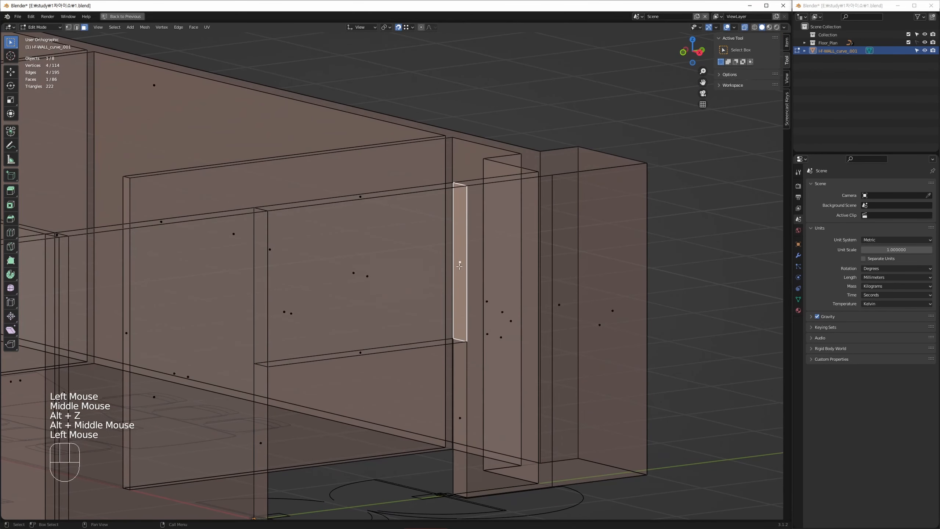
{"action": "key", "text": "Delete"}
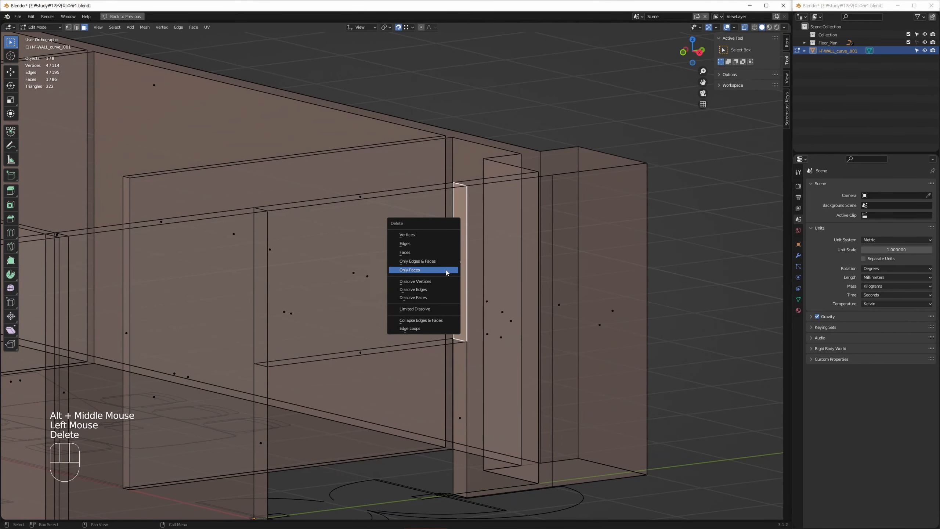
{"action": "key", "text": "Up"}
{"action": "key", "text": "Up"}
{"action": "key", "text": "Return"}
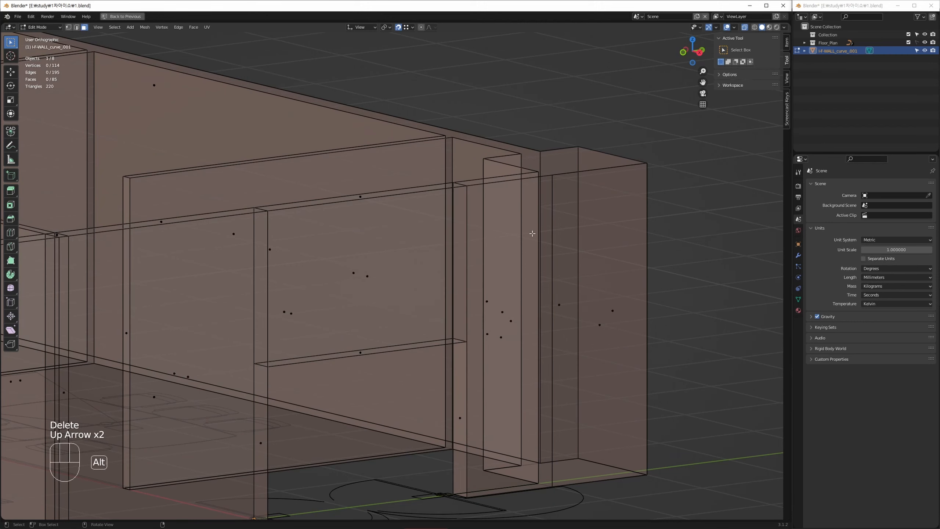
Step: Undo the internal face deletion and both header extrusions, and turn X-ray off
{"action": "middle_click_drag", "start_coordinate": [532, 233], "coordinate": [440, 309], "text": "alt"}
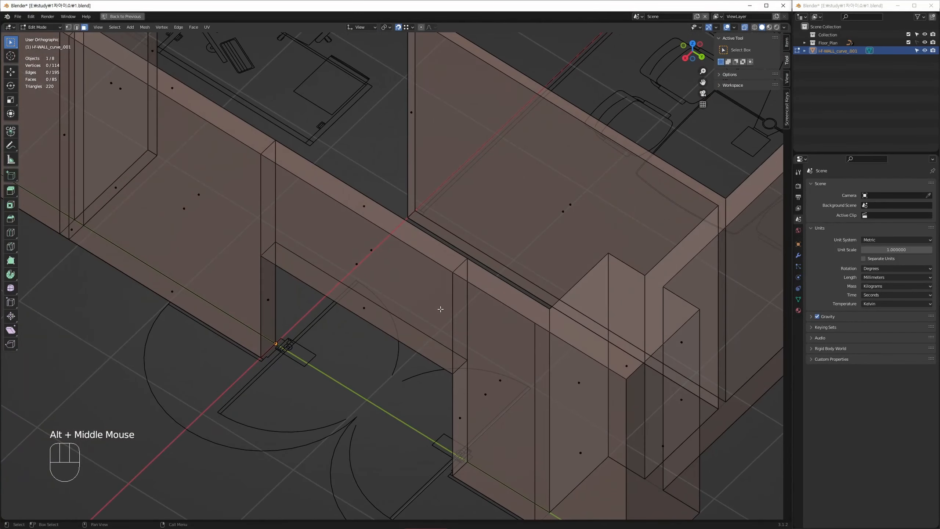
{"action": "middle_click_drag", "start_coordinate": [348, 291], "coordinate": [352, 313]}
{"action": "middle_click_drag", "start_coordinate": [412, 300], "coordinate": [416, 280]}
{"action": "key", "text": "ctrl+z"}
{"action": "key", "text": "ctrl+z"}
{"action": "key", "text": "ctrl+z"}
{"action": "key", "text": "ctrl+z"}
{"action": "key", "text": "ctrl+z"}
{"action": "key", "text": "ctrl+z"}
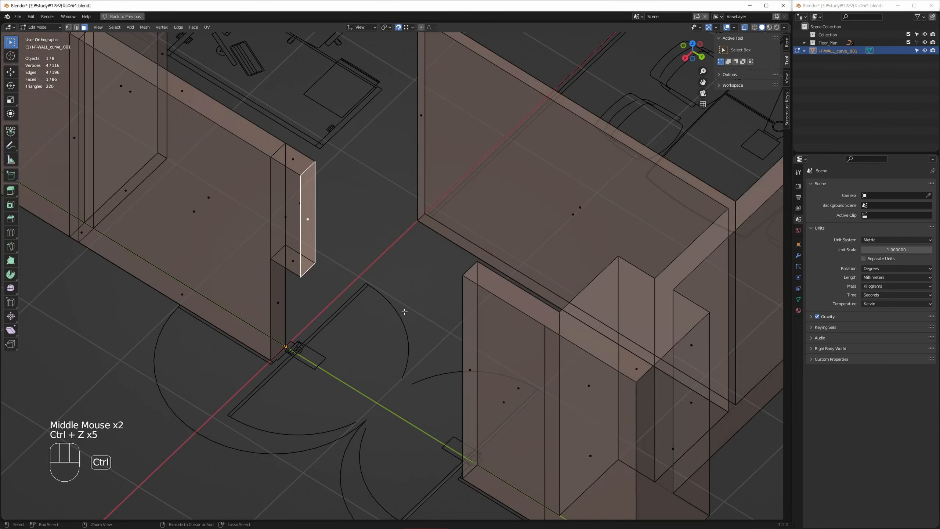
{"action": "mouse_move", "coordinate": [404, 313]}
{"action": "middle_mouse_down", "text": "alt"}
{"action": "mouse_move", "coordinate": [387, 306]}
{"action": "mouse_move", "coordinate": [403, 295]}
{"action": "mouse_move", "coordinate": [398, 310]}
{"action": "middle_mouse_up", "text": "alt"}
{"action": "key", "text": "alt+z"}
{"action": "middle_click_drag", "start_coordinate": [307, 282], "coordinate": [293, 305]}
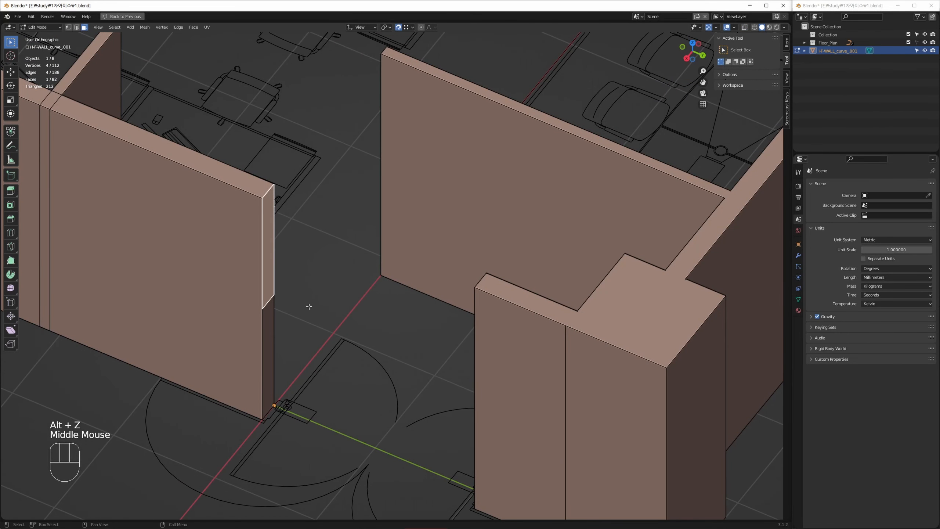
Step: Try Extrude Manifold on the upper end face, 2100 mm across the doorway to the opposite wall, and undo it
{"action": "key", "text": "alt+e"}
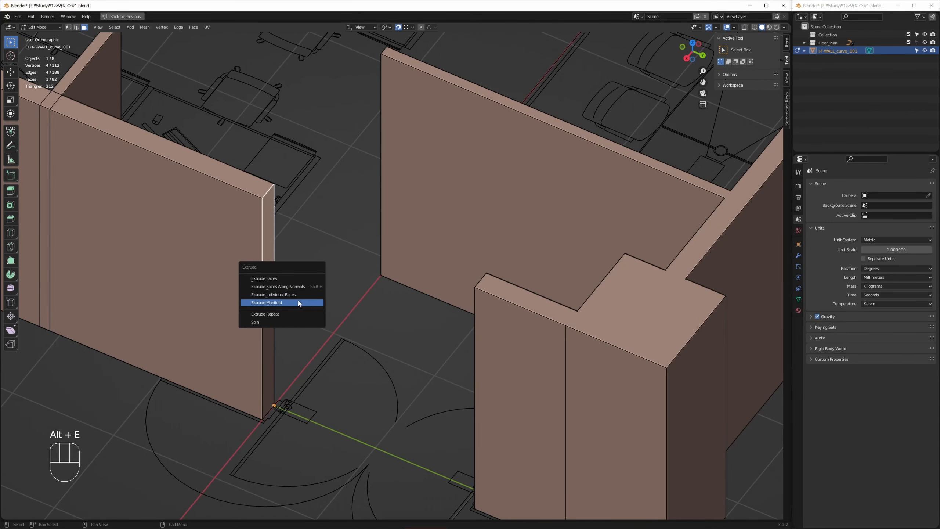
{"action": "left_click", "coordinate": [298, 301]}
{"action": "left_click", "coordinate": [476, 289]}
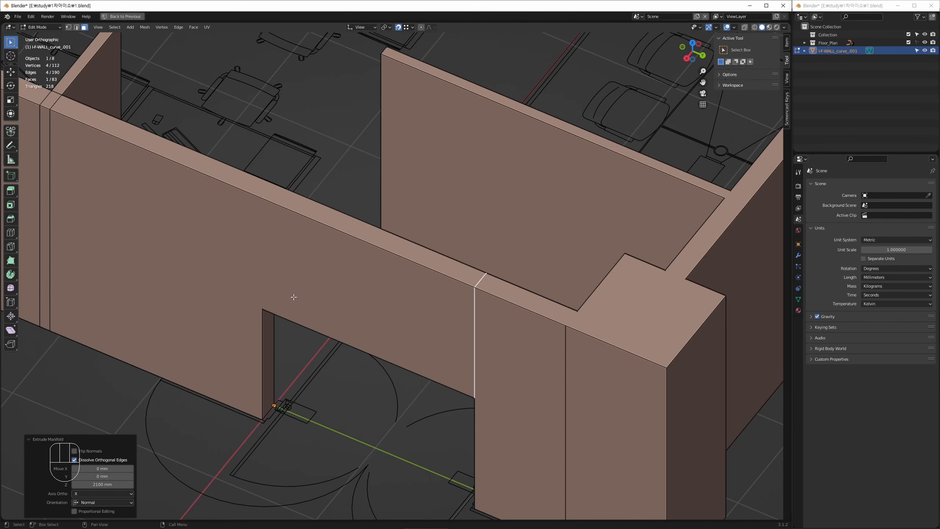
{"action": "middle_click_drag", "start_coordinate": [377, 317], "coordinate": [307, 330]}
{"action": "key", "text": "ctrl+z"}
{"action": "middle_click", "coordinate": [327, 344], "text": "alt"}
{"action": "left_click_drag", "start_coordinate": [258, 211], "coordinate": [328, 359]}
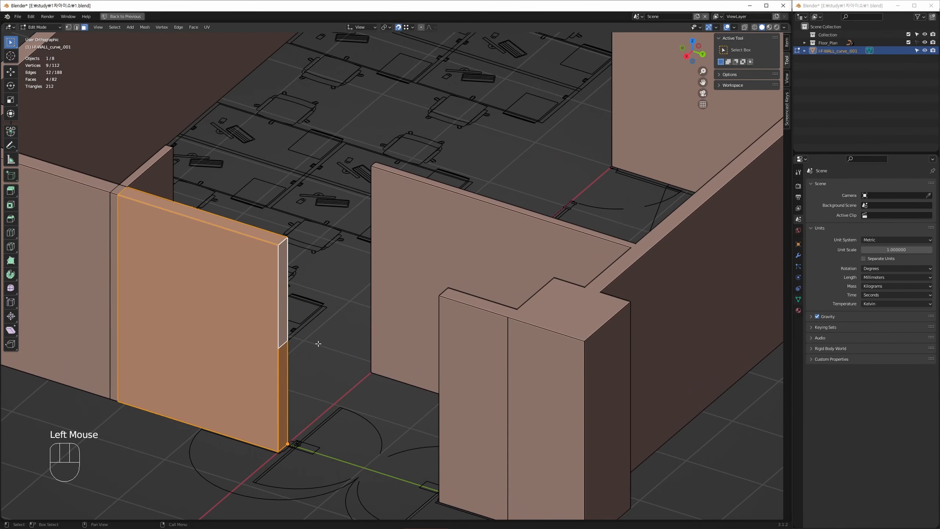
{"action": "left_click", "coordinate": [311, 349]}
{"action": "left_click", "coordinate": [286, 325]}
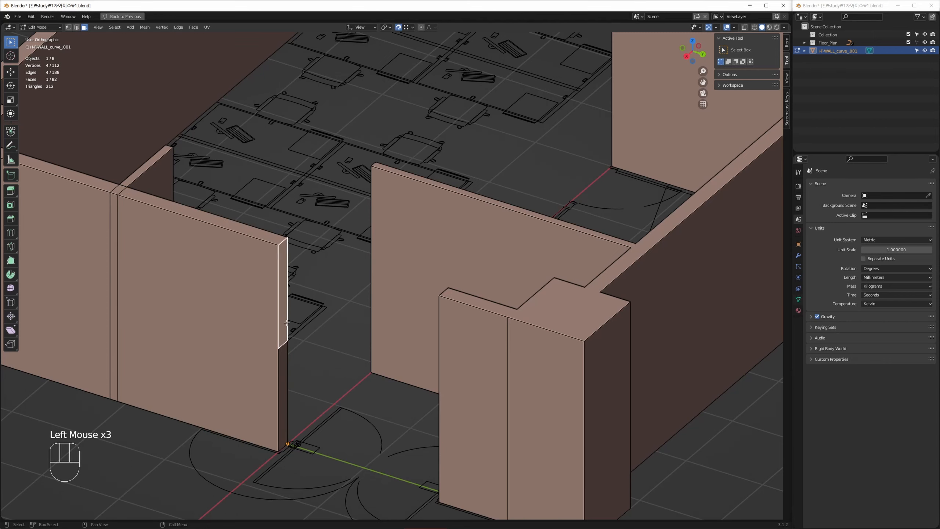
{"action": "middle_click_drag", "start_coordinate": [306, 322], "coordinate": [441, 253], "text": "alt"}
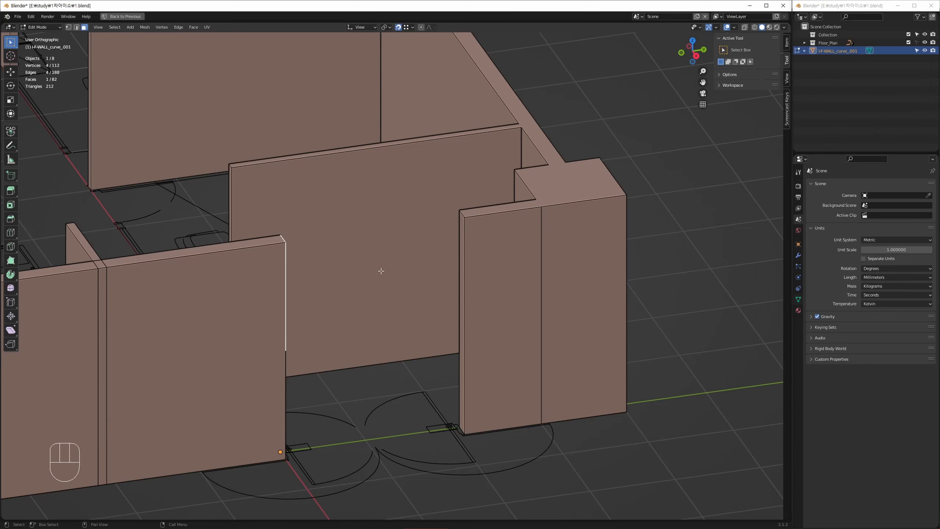
{"action": "middle_click_drag", "start_coordinate": [380, 273], "coordinate": [287, 258], "text": "alt"}
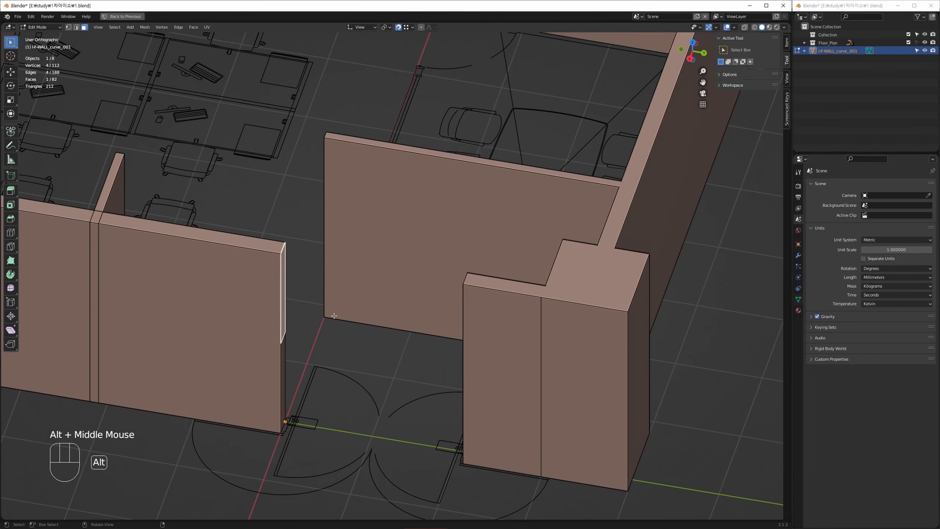
{"action": "middle_click_drag", "start_coordinate": [334, 315], "coordinate": [291, 354], "text": "alt"}
{"action": "middle_click_drag", "start_coordinate": [395, 375], "coordinate": [359, 369], "text": "alt"}
Step: Split the opposite wall's end face at the doorway horizontally between its two vertical edges
{"action": "key", "text": "2"}
{"action": "middle_click_drag", "start_coordinate": [449, 378], "coordinate": [458, 373], "text": "alt"}
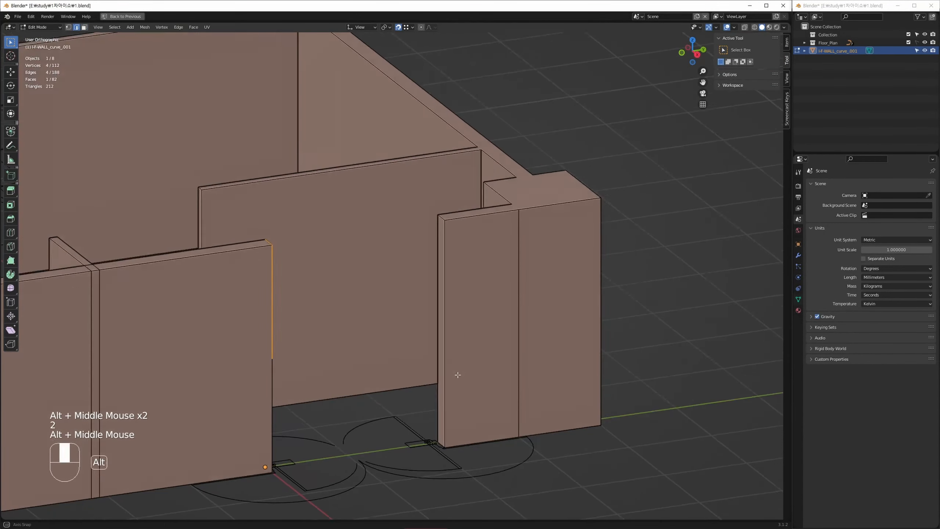
{"action": "left_click", "coordinate": [433, 285]}
{"action": "middle_click_drag", "start_coordinate": [430, 289], "coordinate": [351, 291]}
{"action": "key", "text": "shift+ctrl+e"}
Step: Bridge the upper end faces on both sides of the entrance doorway with Bridge Edge Loops to form the header
{"action": "key", "text": "3"}
{"action": "left_click", "coordinate": [434, 293]}
{"action": "left_click", "coordinate": [289, 208], "text": "ctrl"}
{"action": "key", "text": "ctrl+f"}
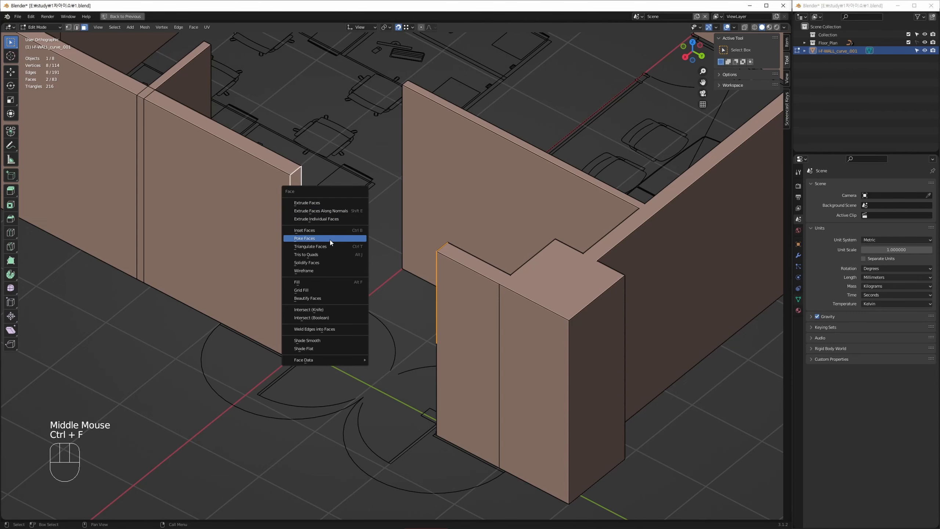
{"action": "middle_click_drag", "start_coordinate": [335, 252], "coordinate": [354, 264]}
{"action": "key", "text": "ctrl+e"}
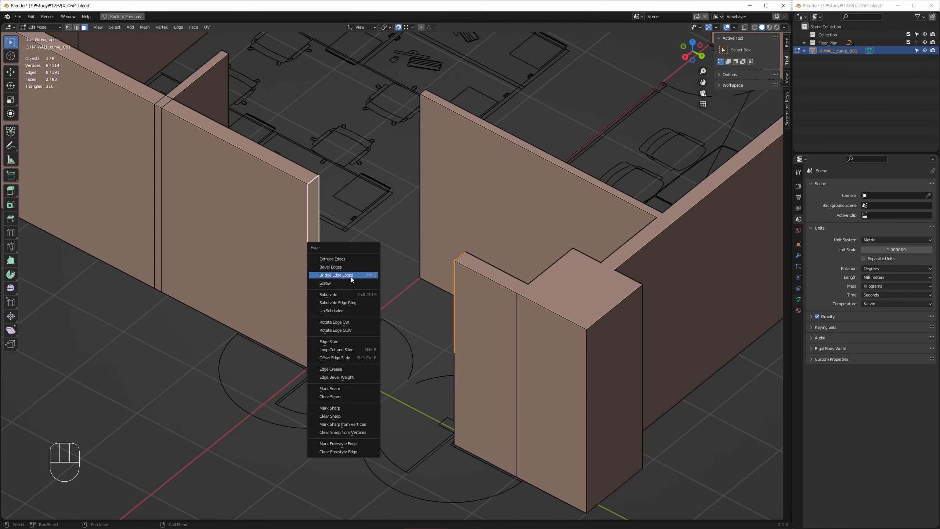
{"action": "left_click", "coordinate": [358, 275]}
Step: Set the header's underside face to a global Z height of 2300 mm and return to Object Mode
{"action": "middle_click_drag", "start_coordinate": [359, 273], "coordinate": [342, 335], "text": "alt"}
{"action": "left_click", "coordinate": [382, 320]}
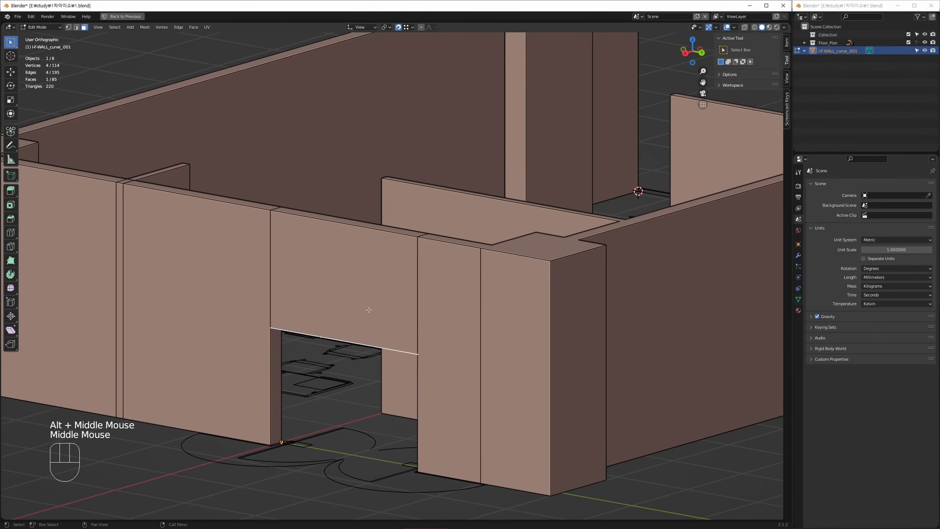
{"action": "left_click", "coordinate": [787, 46]}
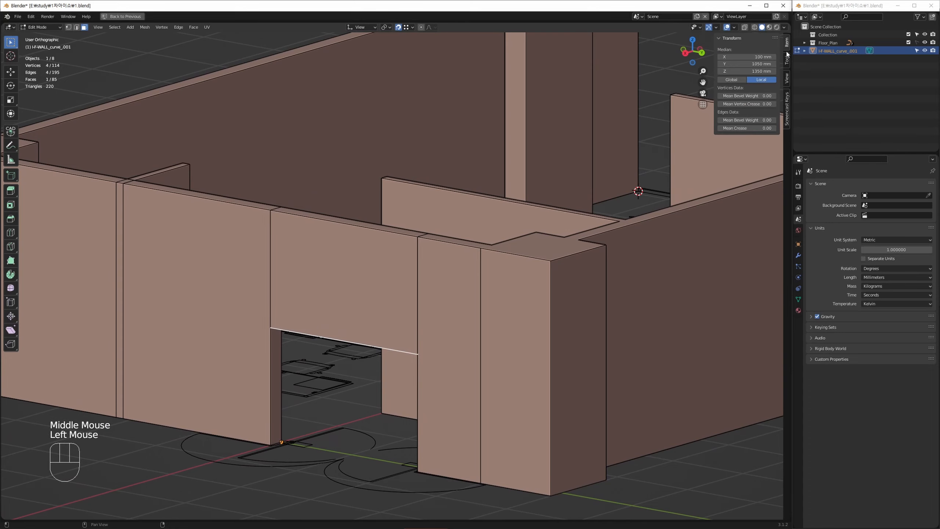
{"action": "middle_click_drag", "start_coordinate": [333, 334], "coordinate": [342, 350], "text": "alt"}
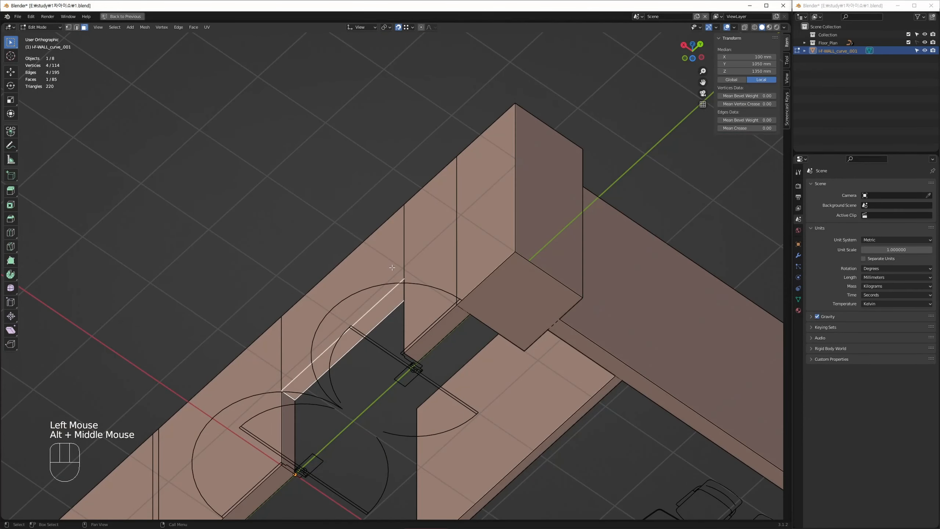
{"action": "middle_click_drag", "start_coordinate": [391, 267], "coordinate": [748, 73], "text": "alt"}
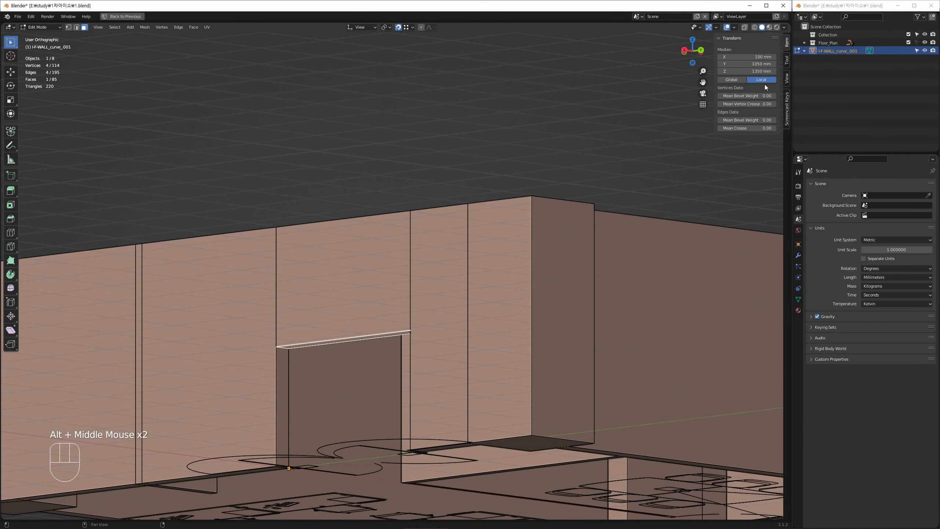
{"action": "left_click", "coordinate": [735, 80]}
{"action": "left_click", "coordinate": [744, 71]}
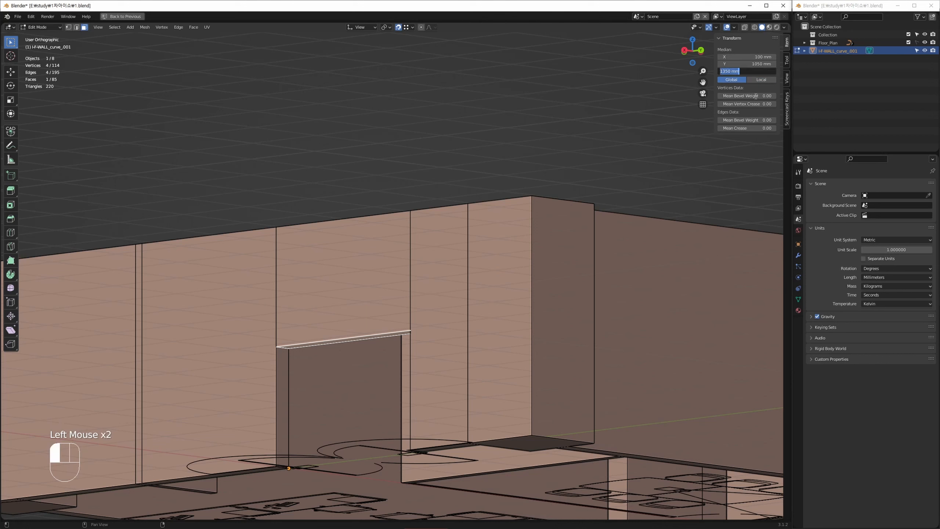
{"action": "type", "text": "2300"}
{"action": "key", "text": "Return"}
{"action": "middle_click_drag", "start_coordinate": [384, 233], "coordinate": [369, 365], "text": "alt"}
{"action": "key", "text": "Tab"}
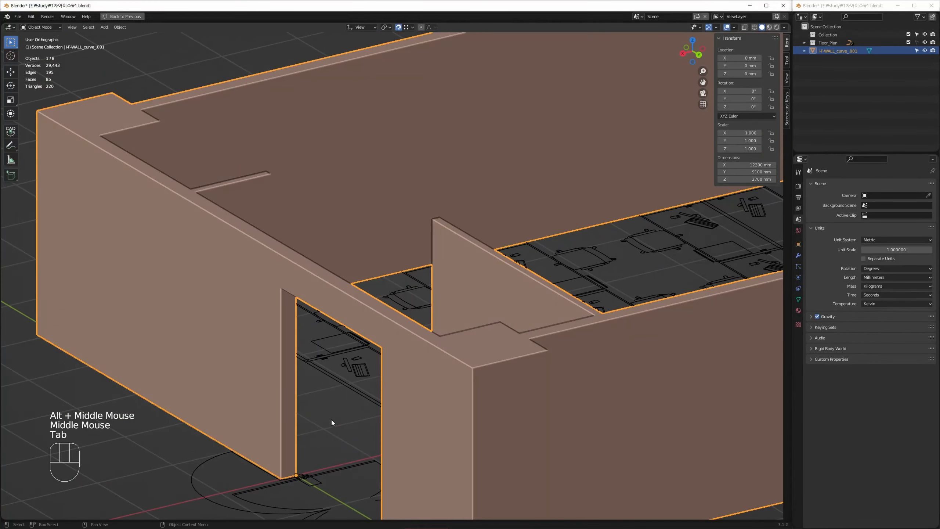
Step: Deselect the walls and examine the whole office wall model over the floor plan from several sides
{"action": "left_click", "coordinate": [331, 420]}
{"action": "key", "text": "z"}
{"action": "middle_click_drag", "start_coordinate": [313, 340], "coordinate": [148, 254], "text": "alt"}
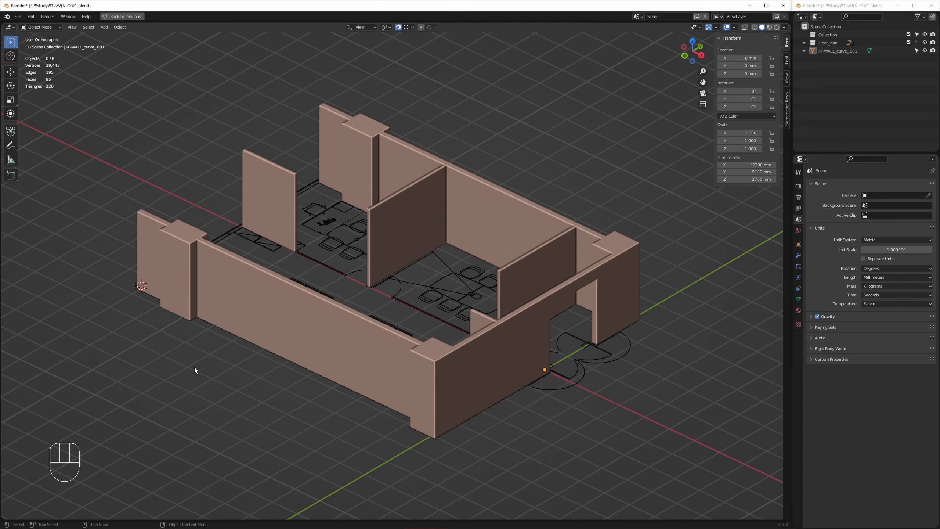
{"action": "left_click", "coordinate": [181, 399]}
{"action": "middle_click_drag", "start_coordinate": [456, 195], "coordinate": [398, 240], "text": "alt"}
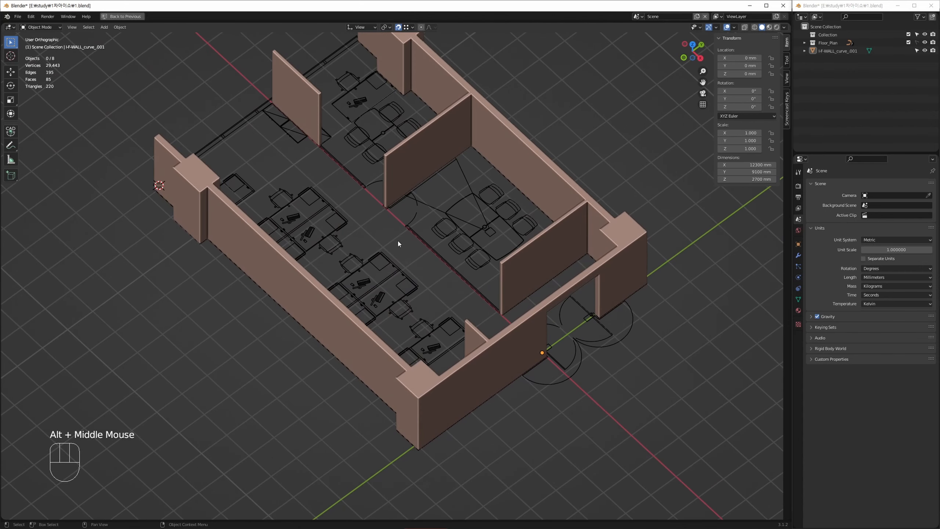
{"action": "middle_click_drag", "start_coordinate": [379, 197], "coordinate": [333, 296]}
{"action": "middle_click_drag", "start_coordinate": [362, 280], "coordinate": [382, 251]}
{"action": "left_click", "coordinate": [555, 158]}
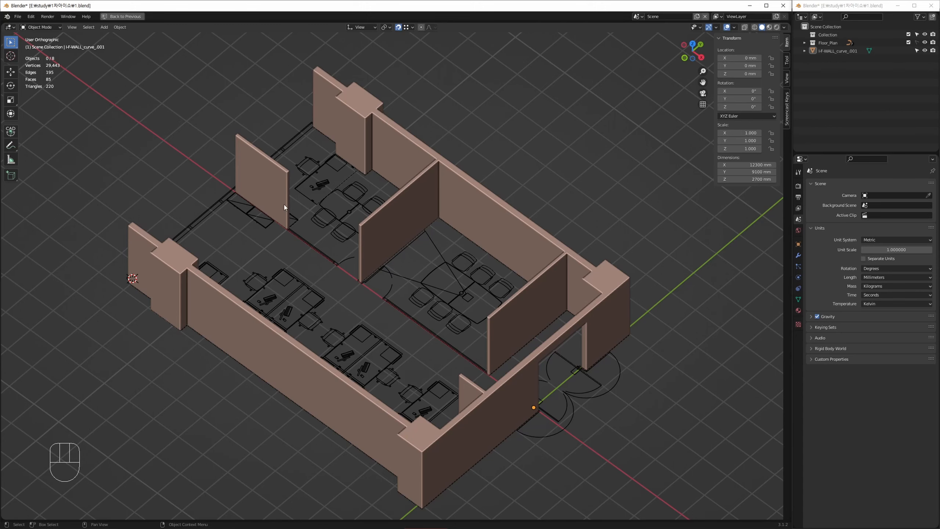
{"action": "middle_click_drag", "start_coordinate": [384, 255], "coordinate": [378, 196], "text": "alt"}
{"action": "middle_click_drag", "start_coordinate": [566, 166], "coordinate": [428, 196]}
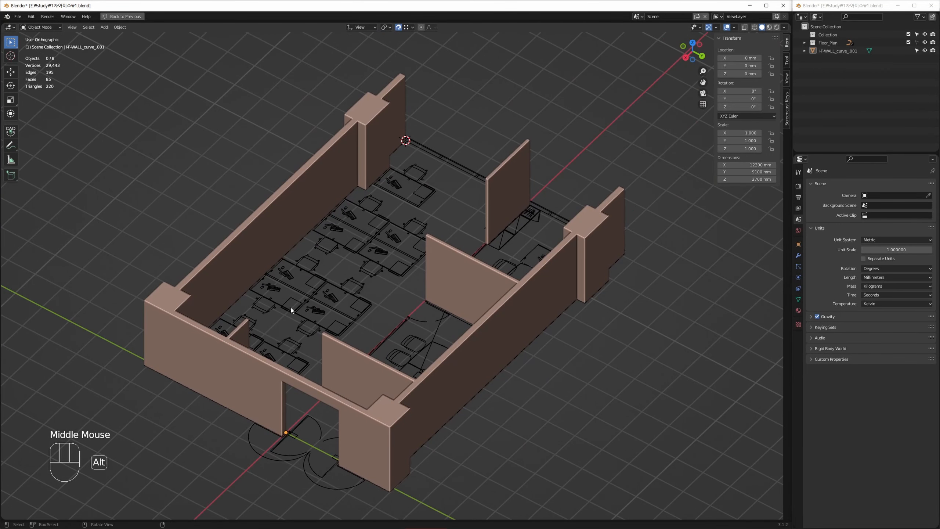
{"action": "middle_click_drag", "start_coordinate": [291, 307], "coordinate": [442, 211], "text": "alt"}
{"action": "middle_click_drag", "start_coordinate": [351, 257], "coordinate": [366, 253], "text": "alt"}
{"action": "middle_click_drag", "start_coordinate": [357, 259], "coordinate": [403, 254]}
{"action": "middle_click_drag", "start_coordinate": [394, 256], "coordinate": [404, 310], "text": "alt"}
{"action": "left_click", "coordinate": [374, 318]}
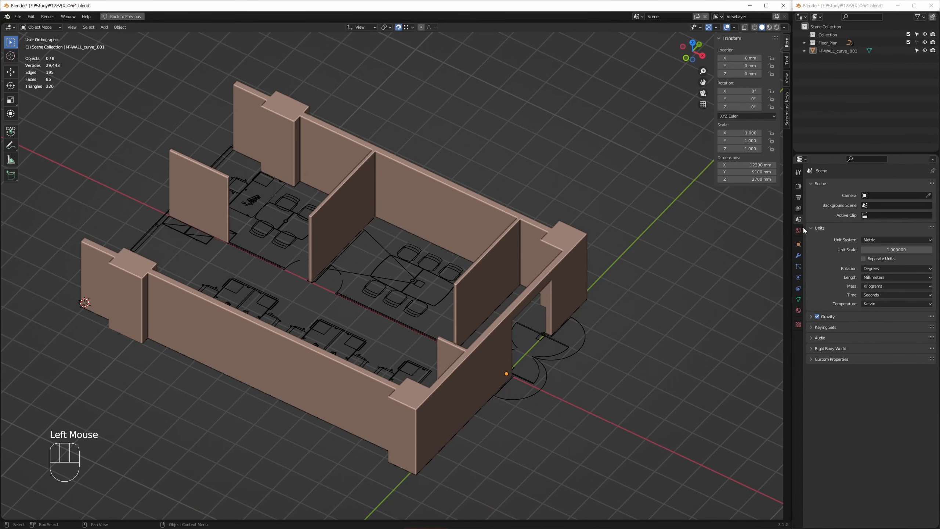
{"action": "left_click", "coordinate": [666, 340]}
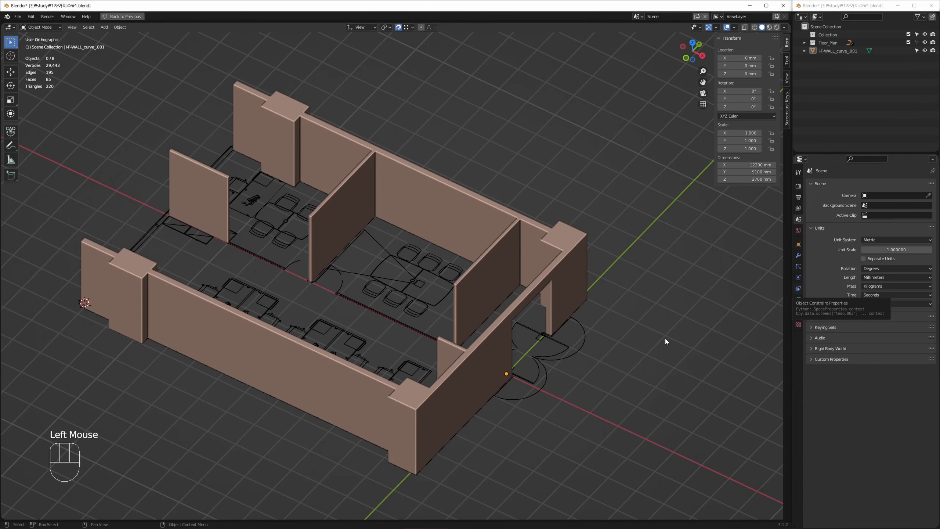
{"action": "middle_click_drag", "start_coordinate": [641, 350], "coordinate": [697, 354], "text": "shift"}
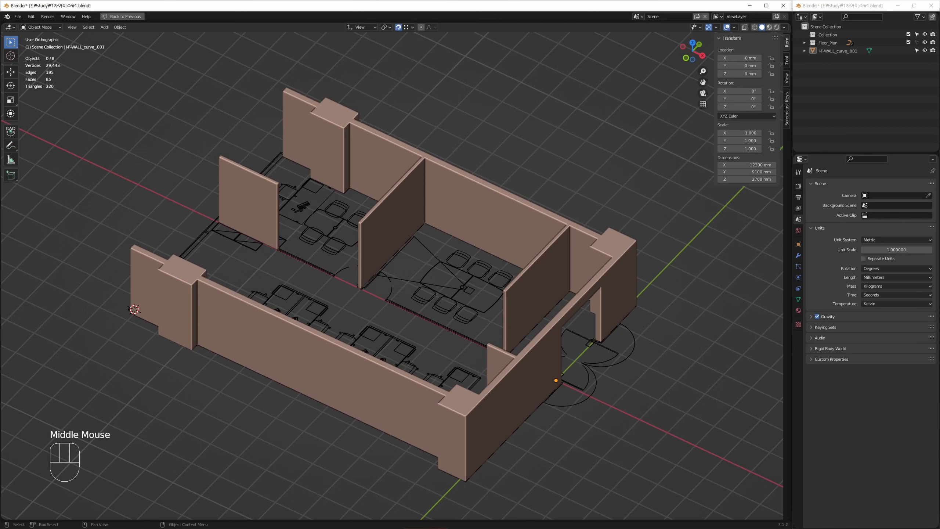